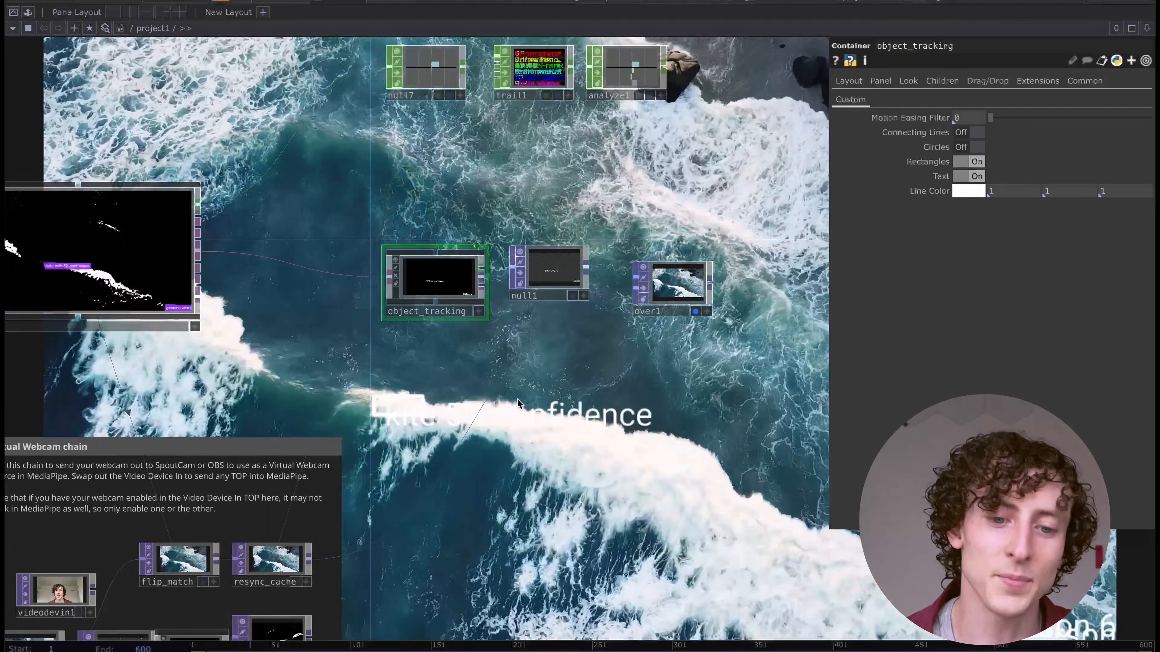
# Step: Turn the rectangles off and the circles on for the object_tracking component
pyautogui.scroll(-2, 589, 410)
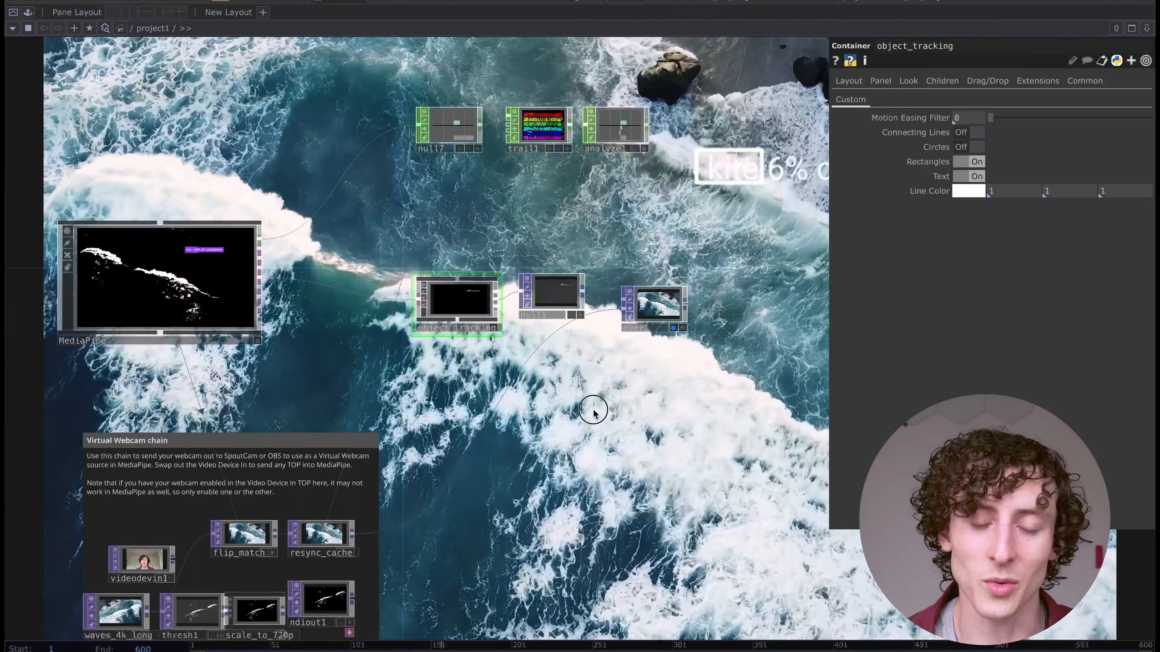
pyautogui.click(969, 160)
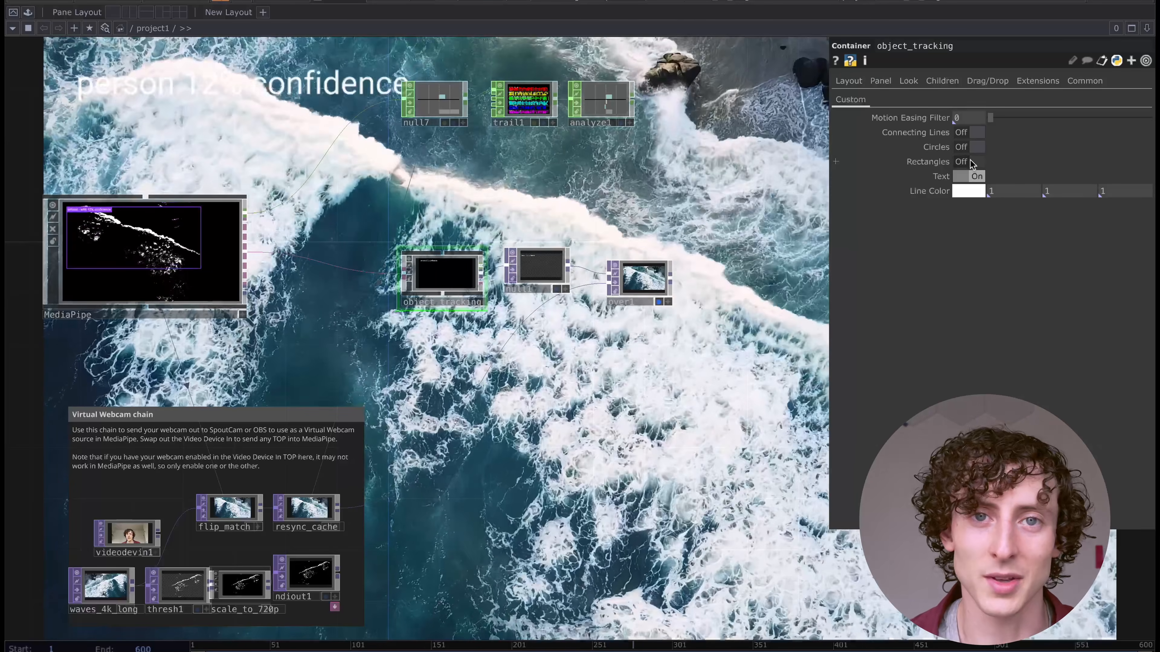
pyautogui.click(975, 147)
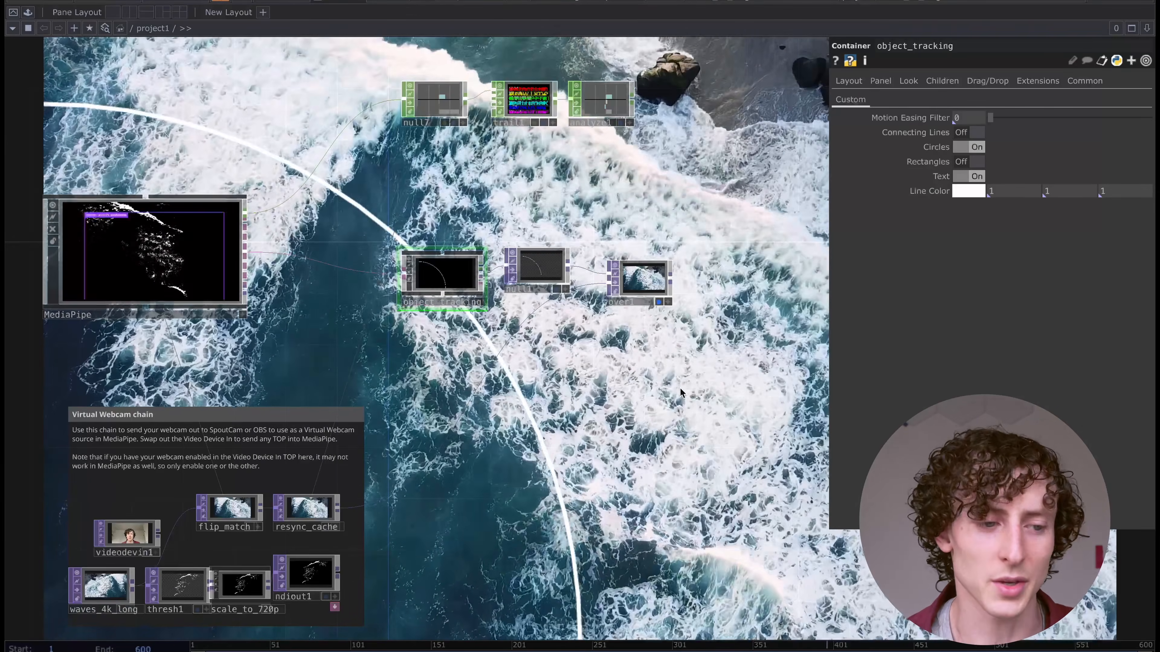
pyautogui.moveTo(680, 393); pyautogui.dragTo(673, 285)
pyautogui.scroll(-2, 653, 292)
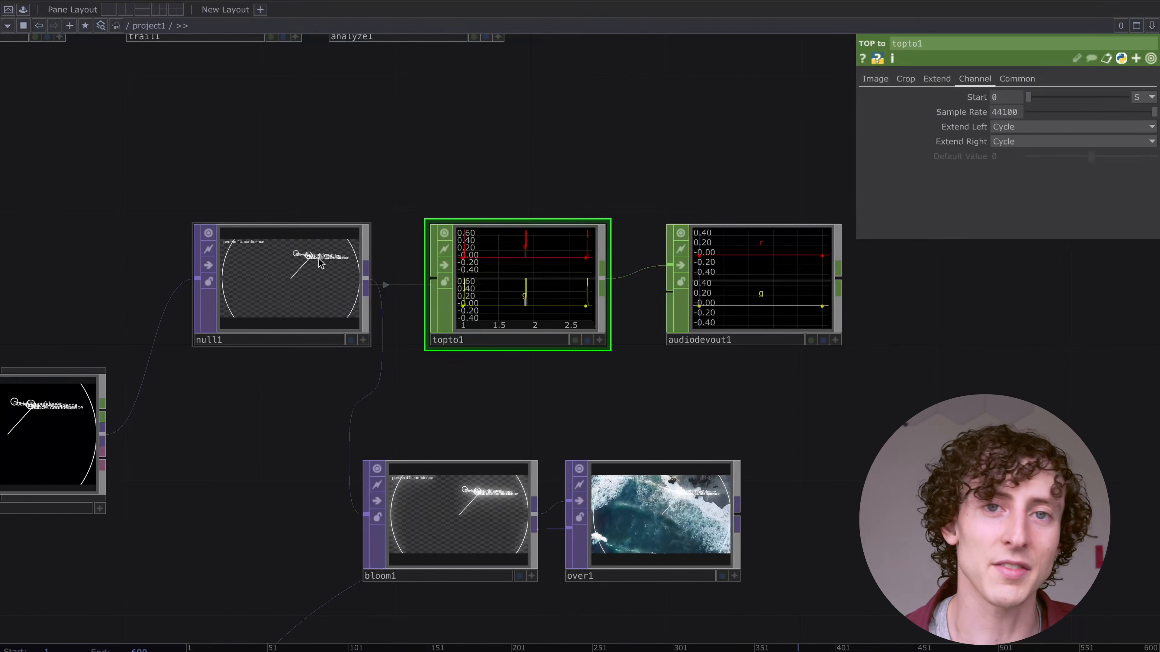
pyautogui.click(318, 291)
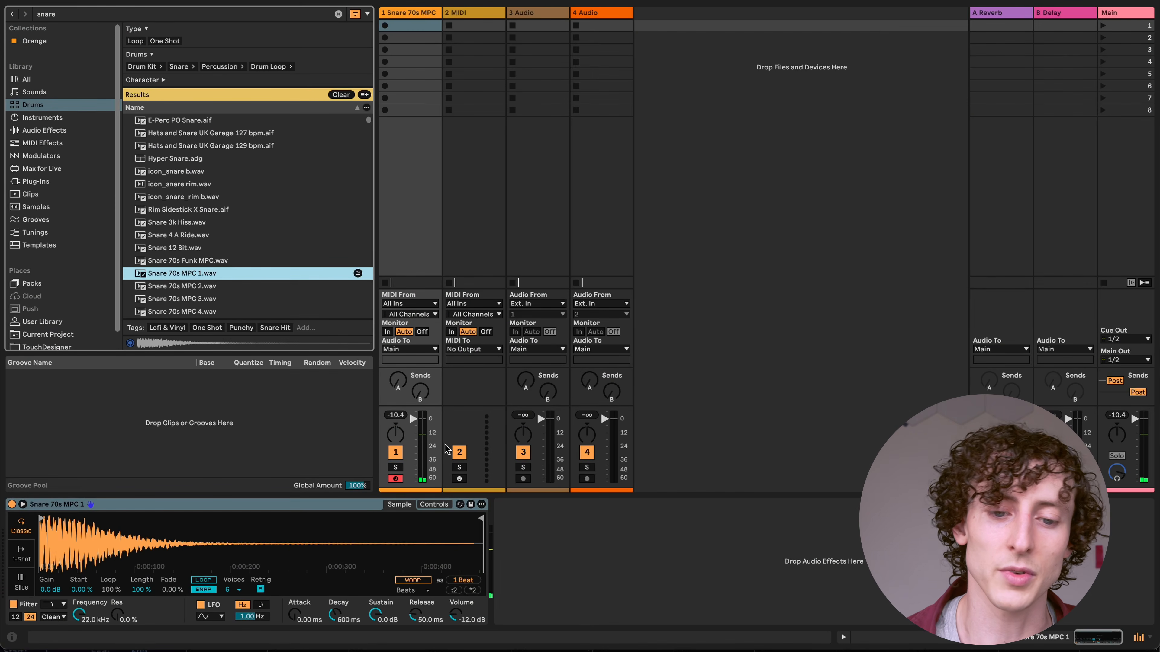
# Step: Switch to Ableton Live and set the Snare 70s MPC 1 sampler to 1-Shot playback mode
pyautogui.click(28, 559)
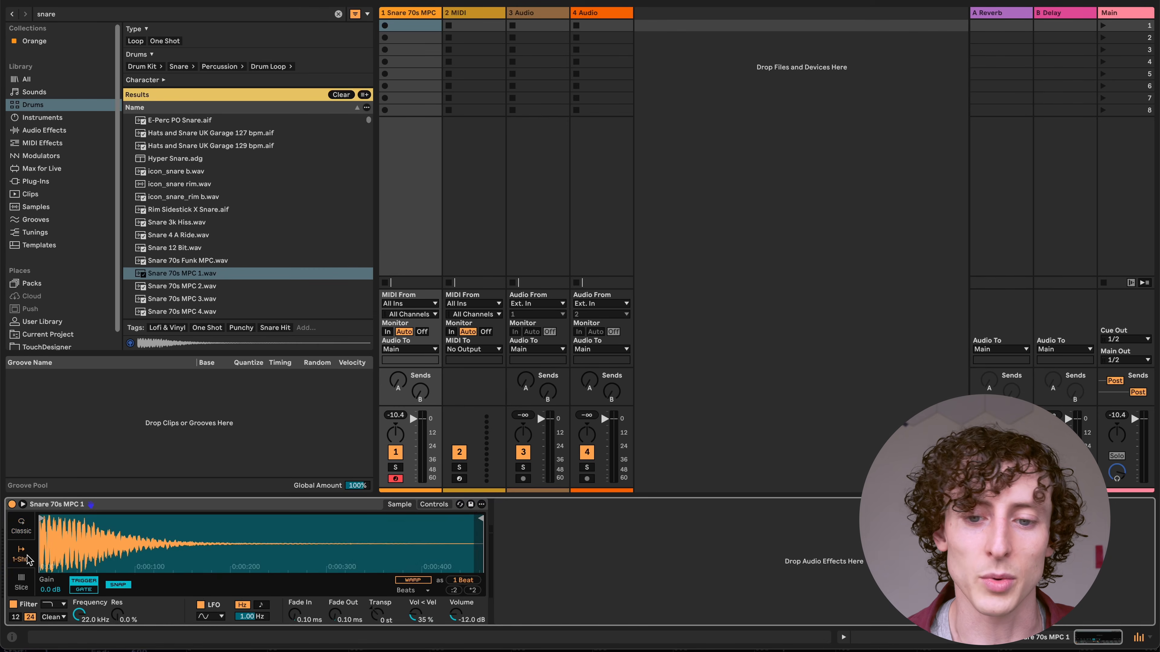
pyautogui.click(21, 528)
pyautogui.click(23, 561)
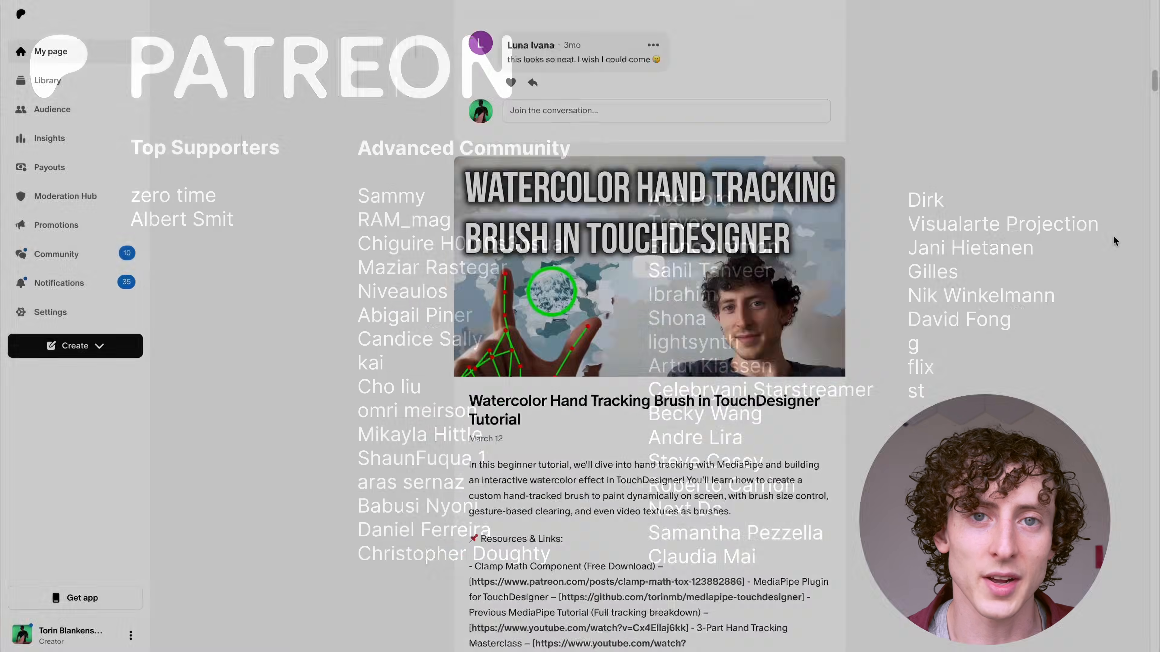
# Step: Browse the tutorial posts on the Patreon page and in its MediaPipe and WebSockets collections
pyautogui.scroll(-10, 1112, 236)
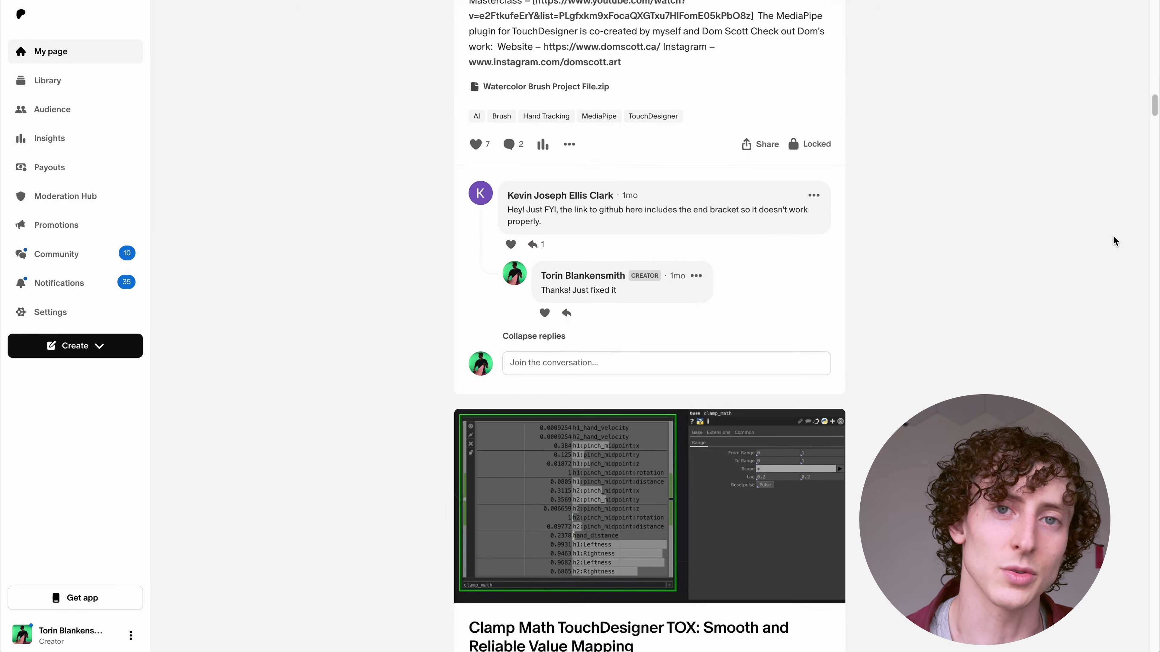
pyautogui.scroll(-8, 1113, 236)
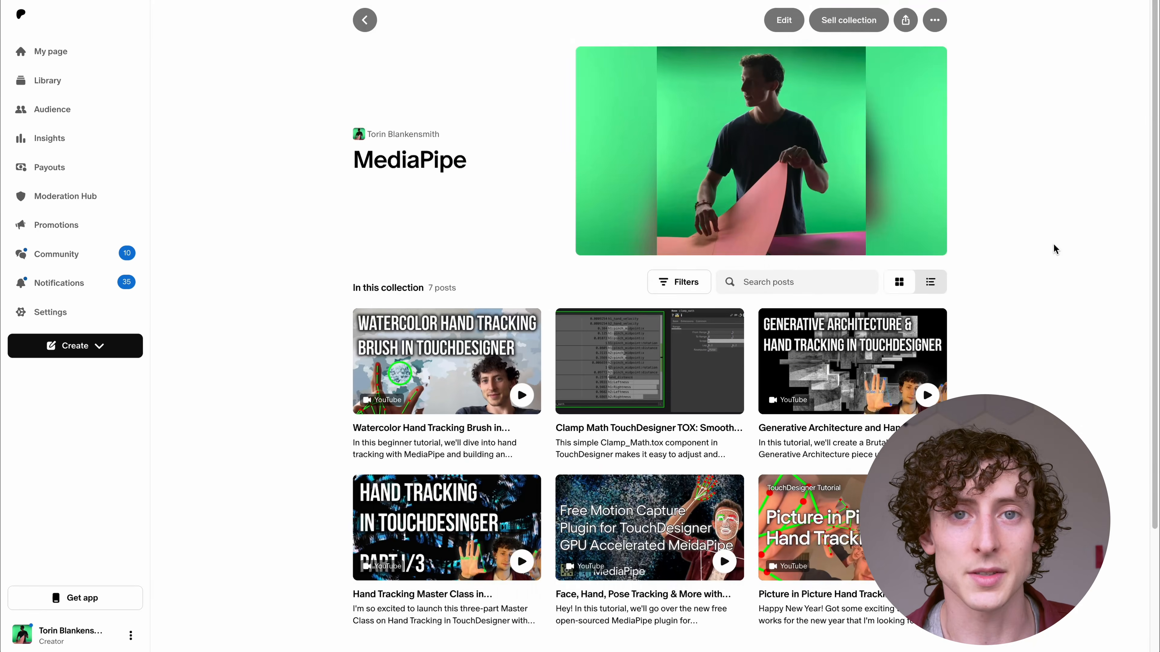
pyautogui.scroll(-3, 1053, 243)
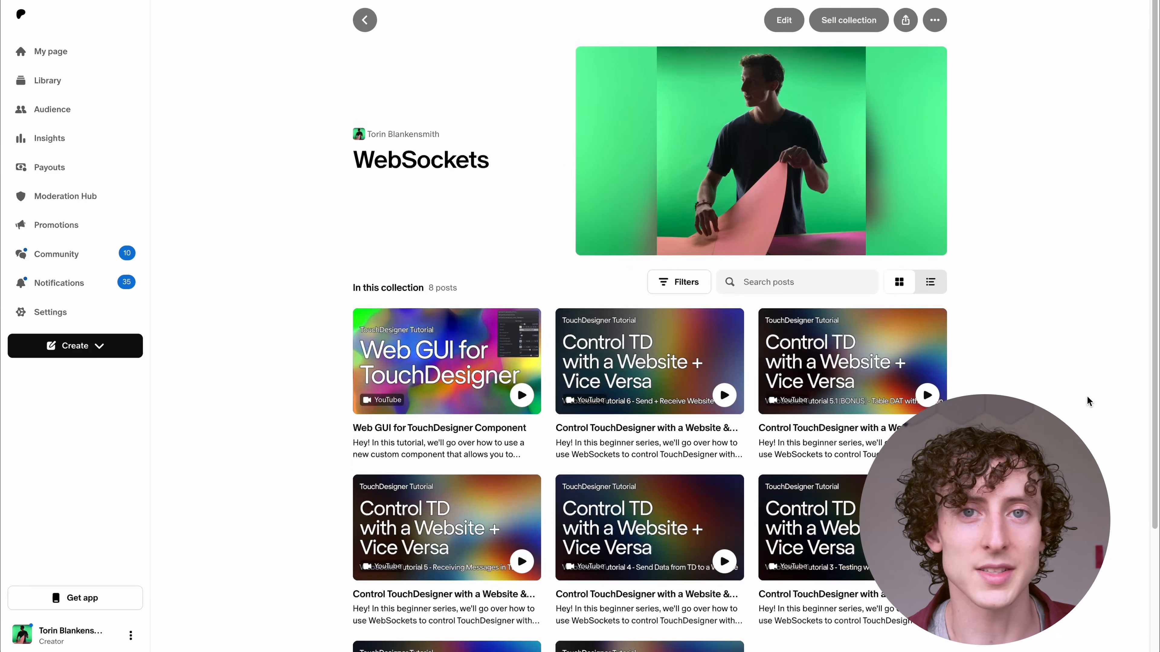
pyautogui.scroll(-3, 1087, 396)
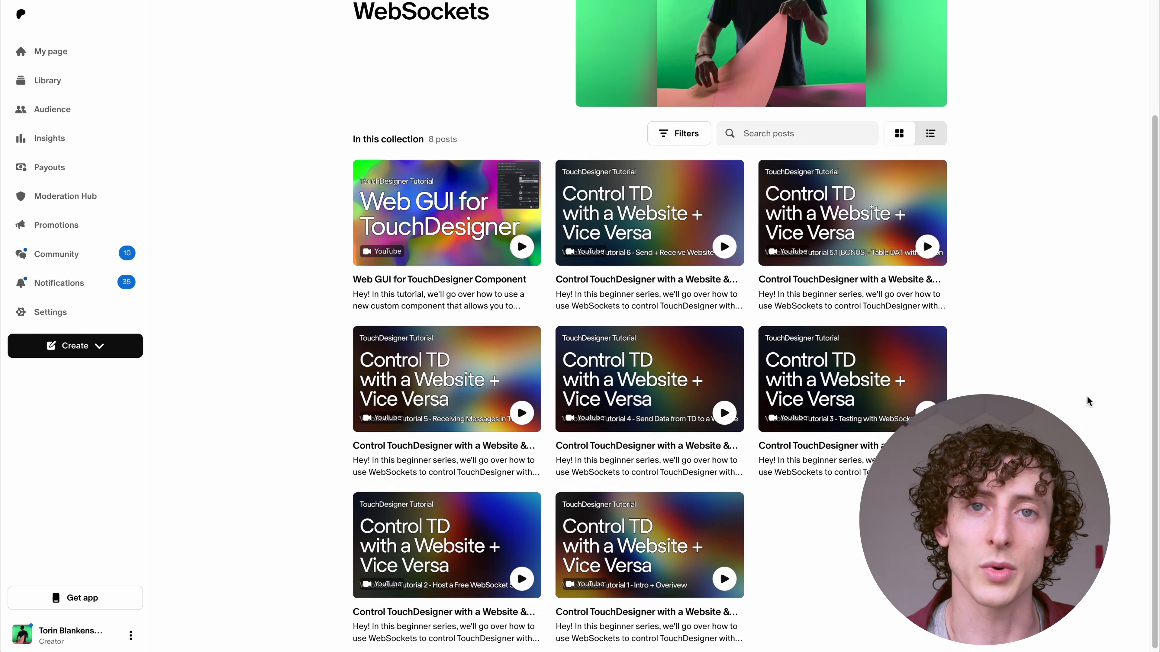
pyautogui.scroll(3, 1087, 397)
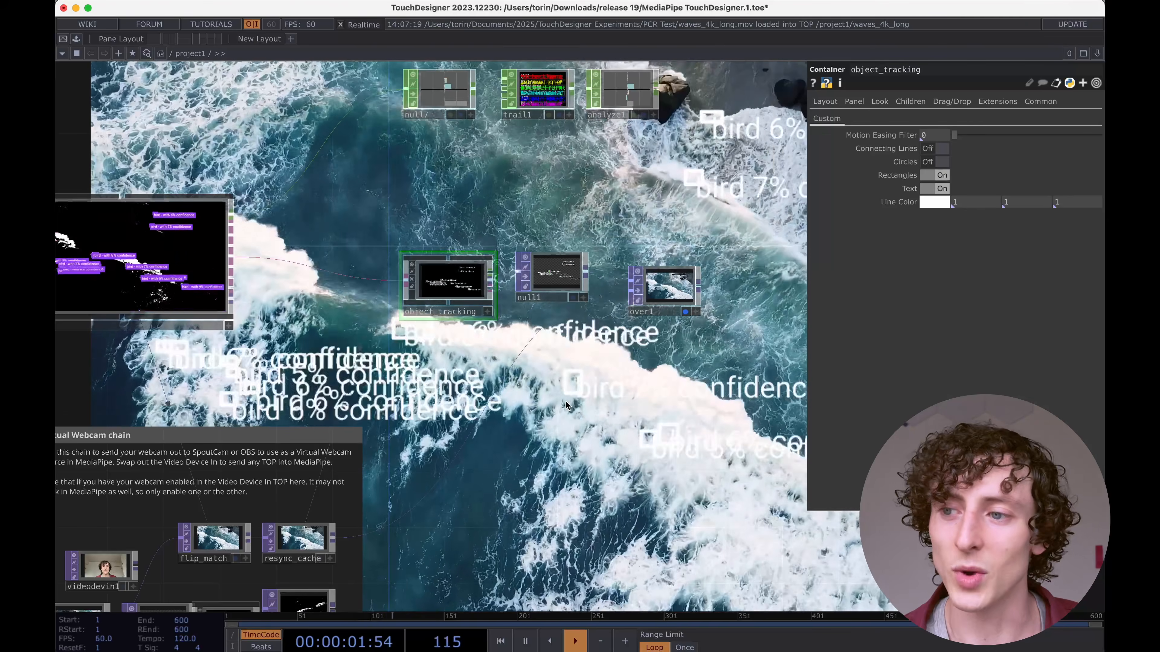
# Step: In TouchDesigner's object_tracking component, turn the rectangles off and turn the circles and connecting lines on
pyautogui.scroll(-2, 539, 393)
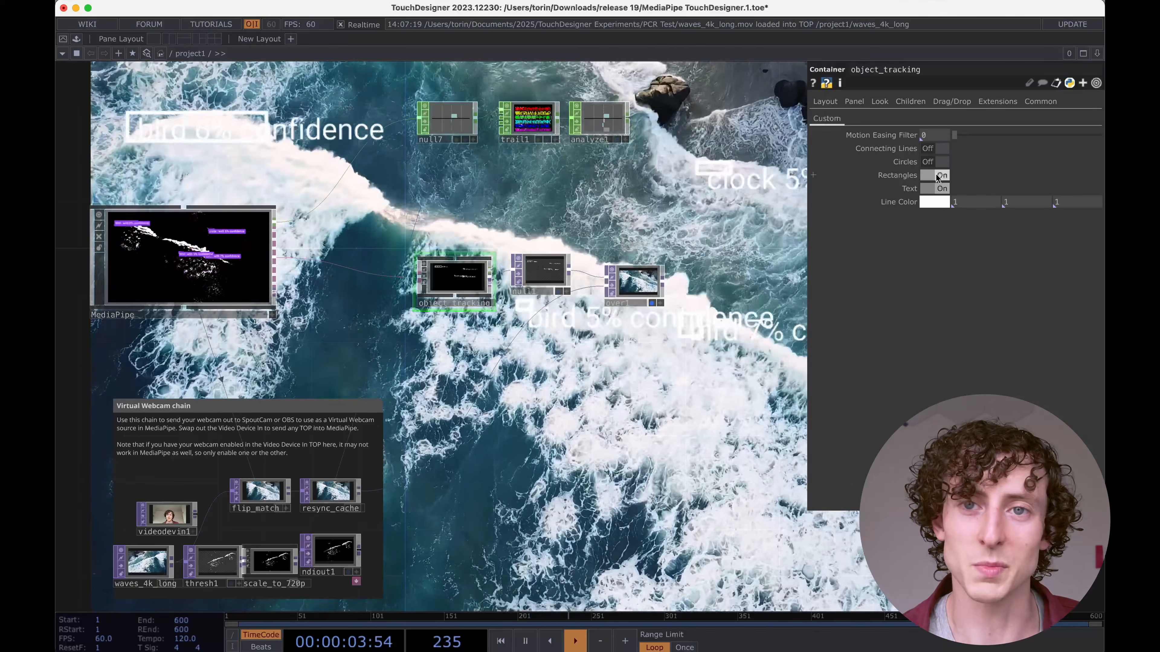
pyautogui.click(935, 175)
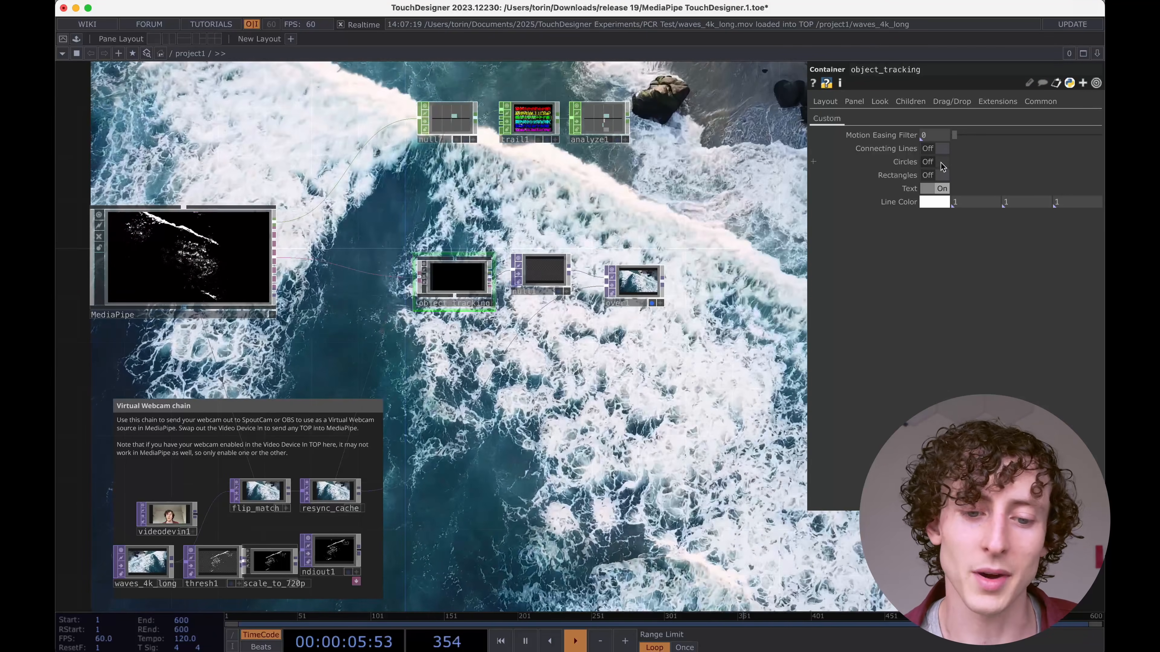
pyautogui.click(935, 161)
pyautogui.moveTo(665, 390)
pyautogui.mouseDown()
pyautogui.moveTo(649, 296)
pyautogui.moveTo(625, 322)
pyautogui.mouseUp()
pyautogui.scroll(-2, 625, 322)
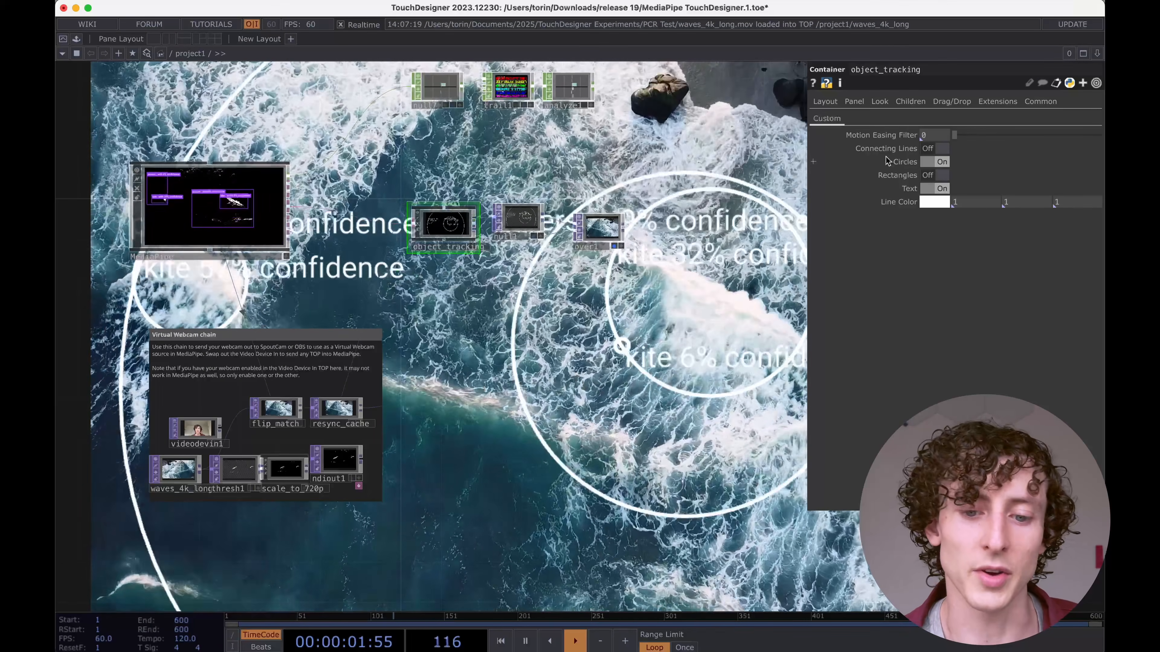
pyautogui.click(941, 149)
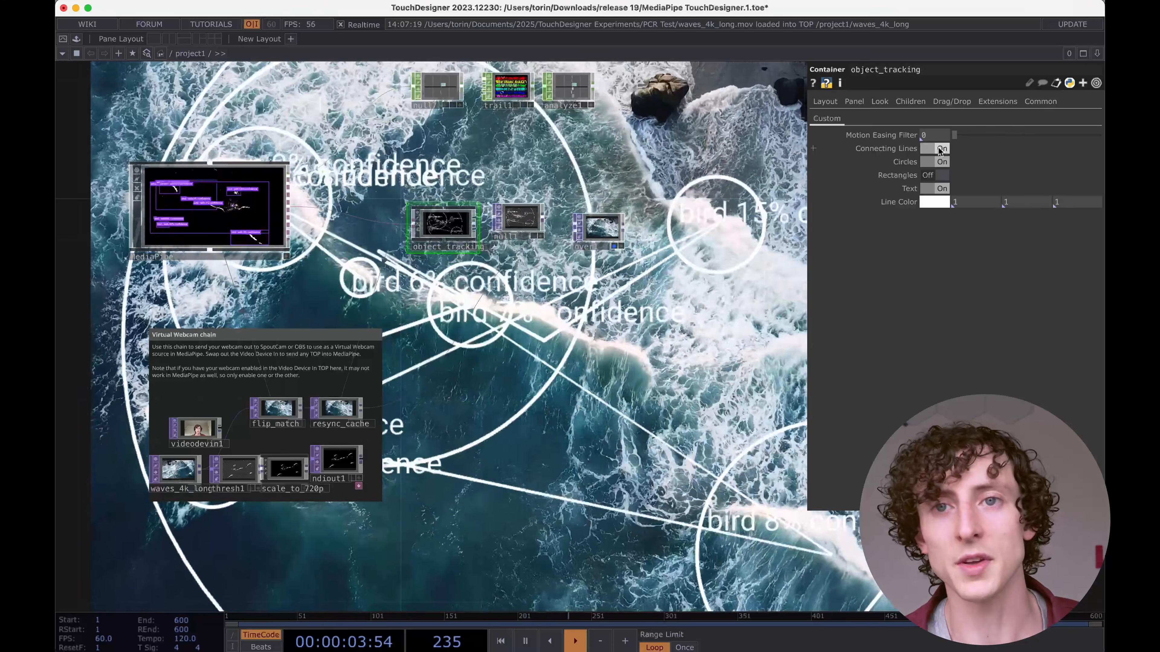
pyautogui.press('p')
pyautogui.scroll(-3, 508, 526)
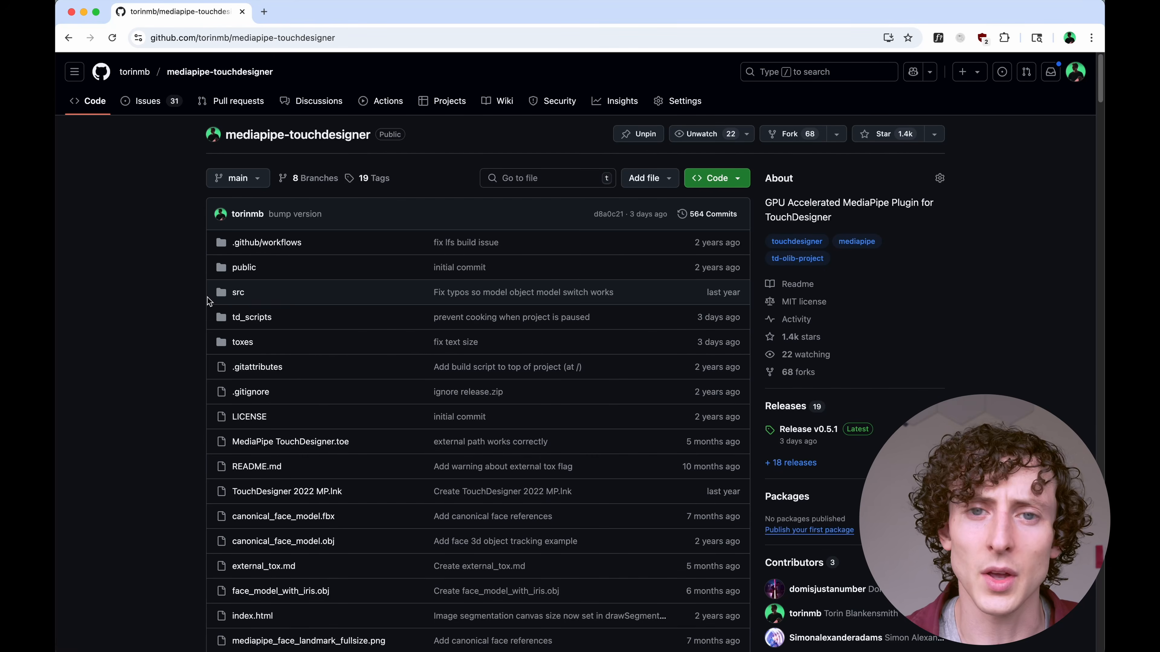
# Step: Examine the mediapipe-touchdesigner GitHub repository's address and its README with the latest release download
pyautogui.click(319, 39)
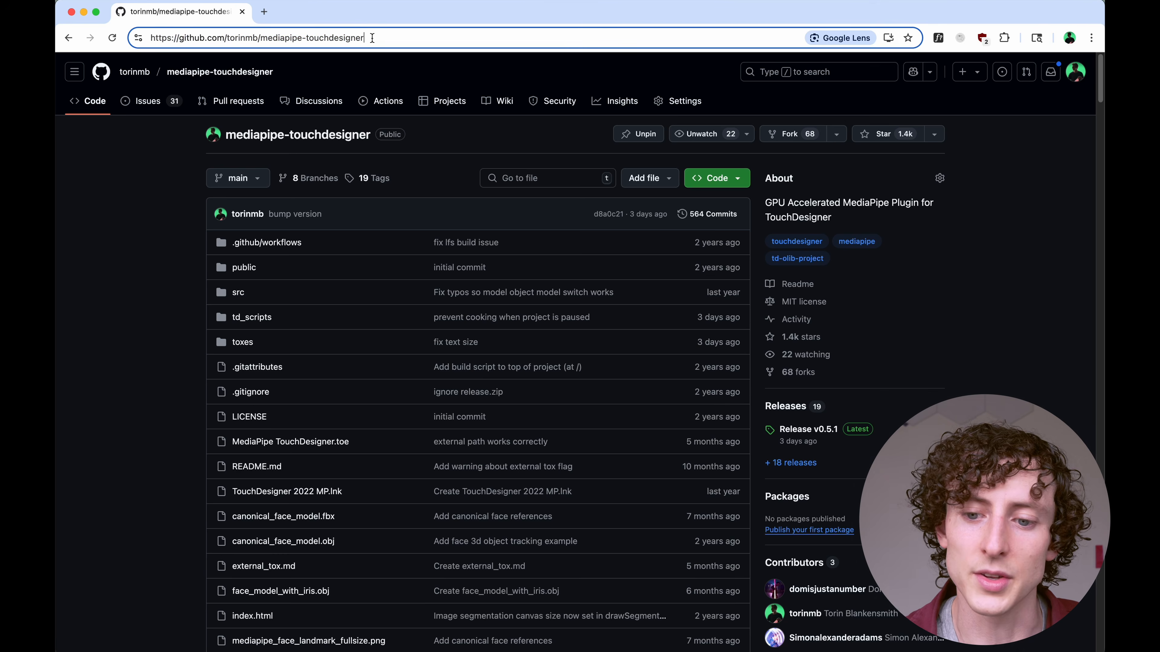
pyautogui.scroll(-10, 232, 248)
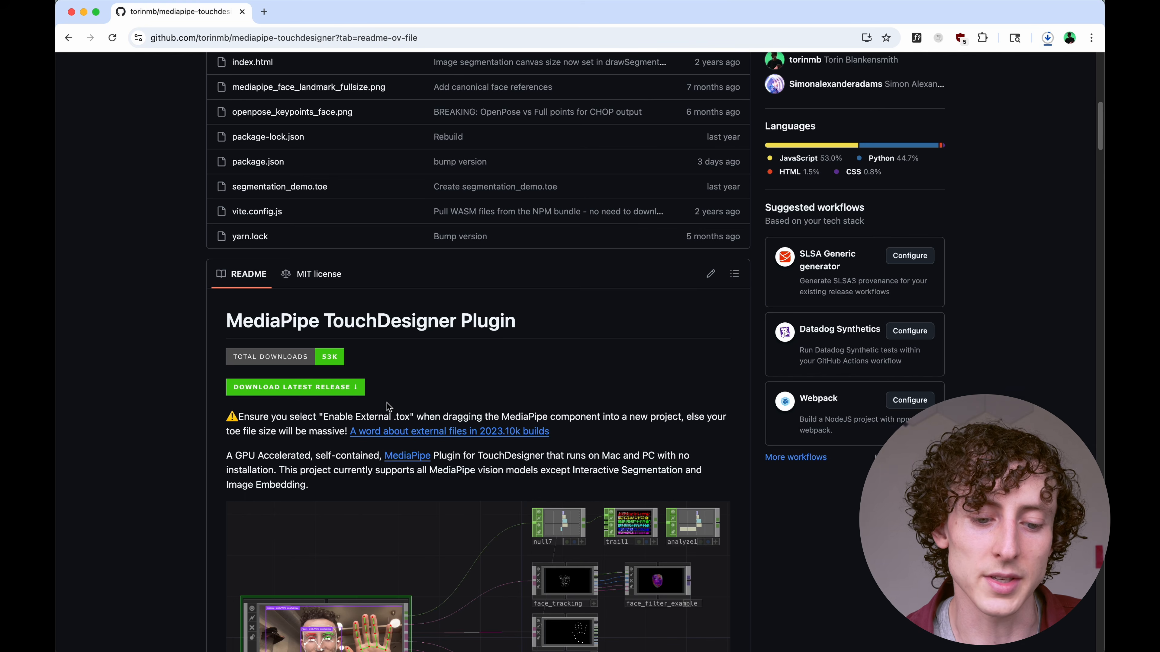
pyautogui.scroll(-2, 387, 406)
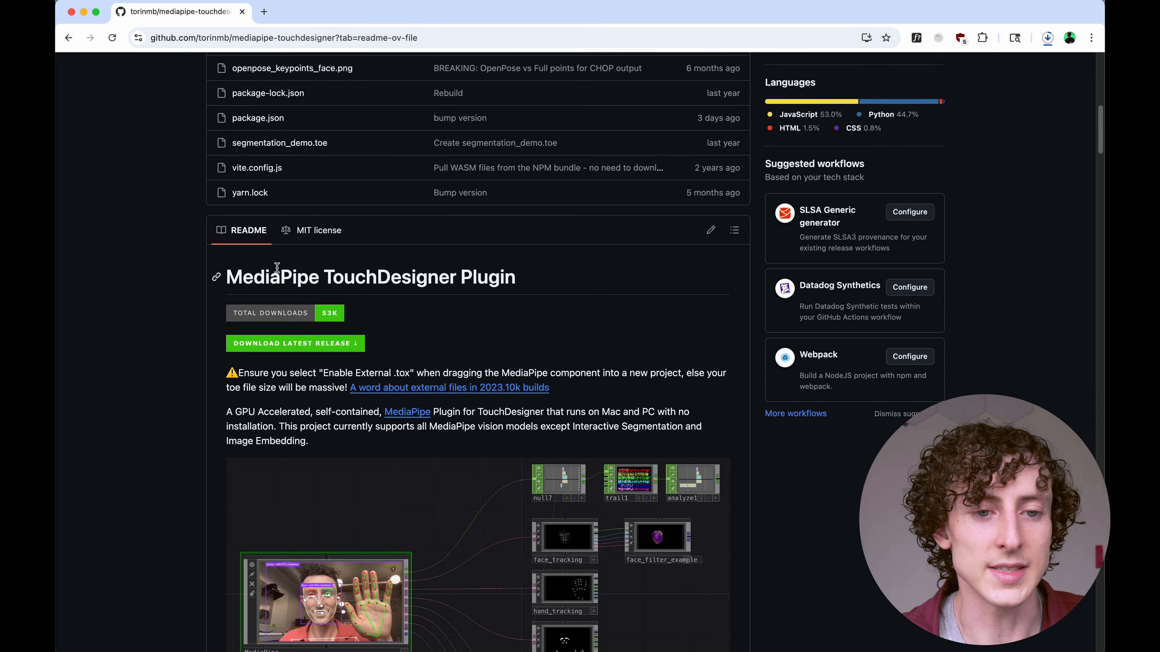
# Step: Search for "ndi" in a new browser tab and view the NDI Tools download page
pyautogui.press('super+t')
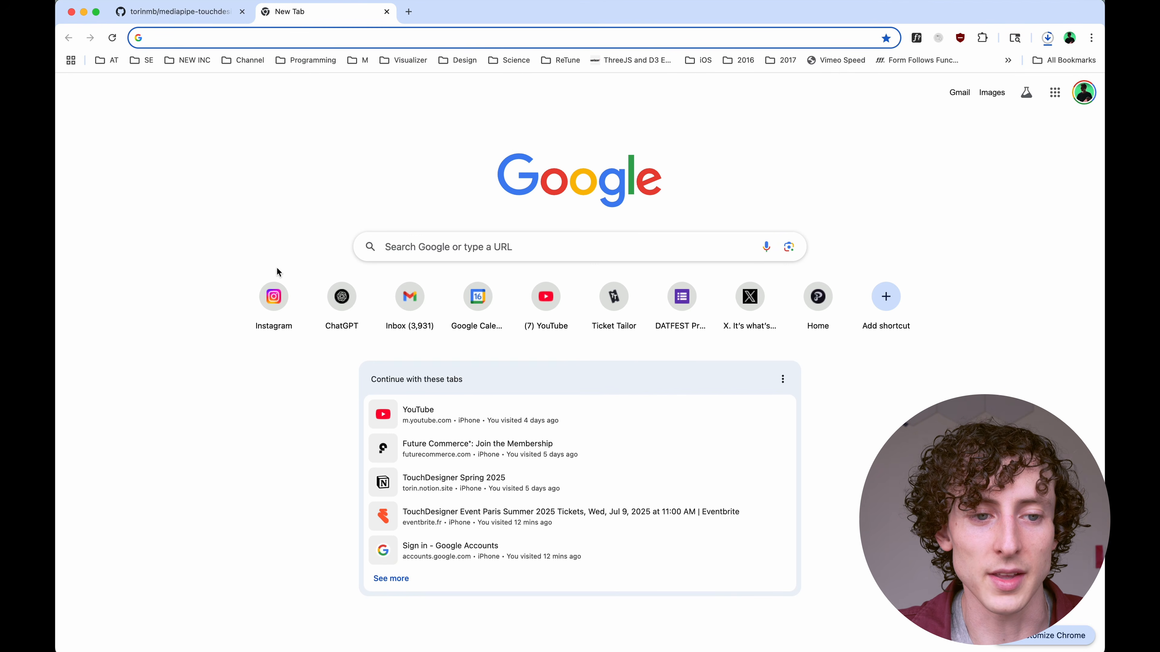
pyautogui.write('ndi')
pyautogui.press('Return')
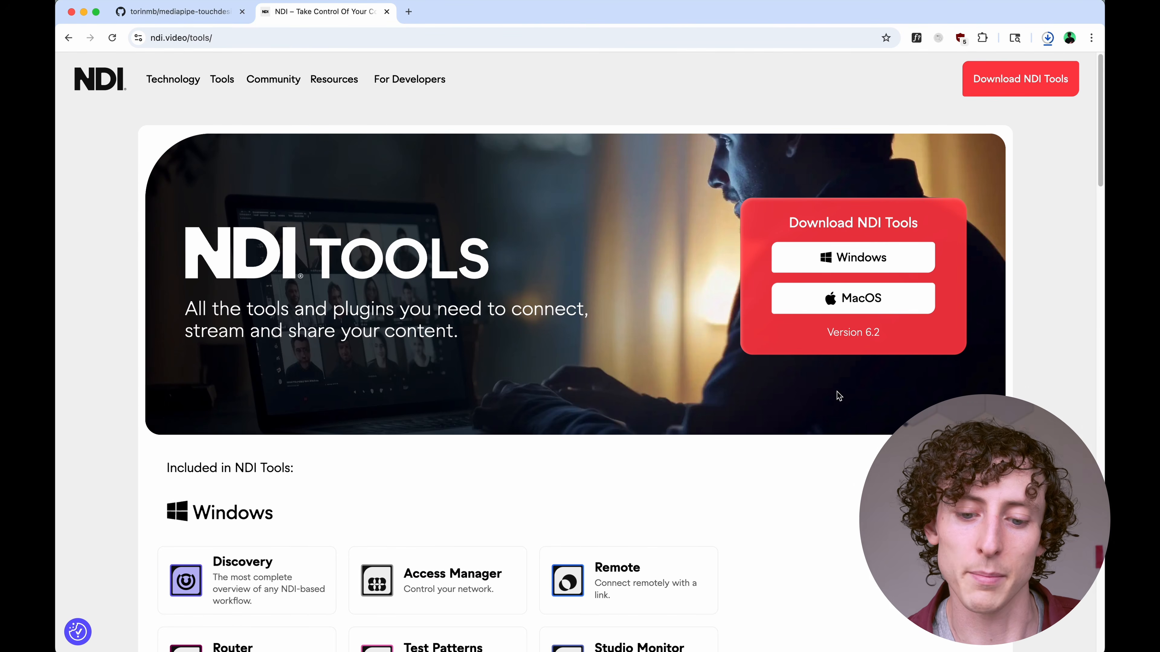
pyautogui.scroll(-1, 504, 506)
pyautogui.scroll(1, 504, 506)
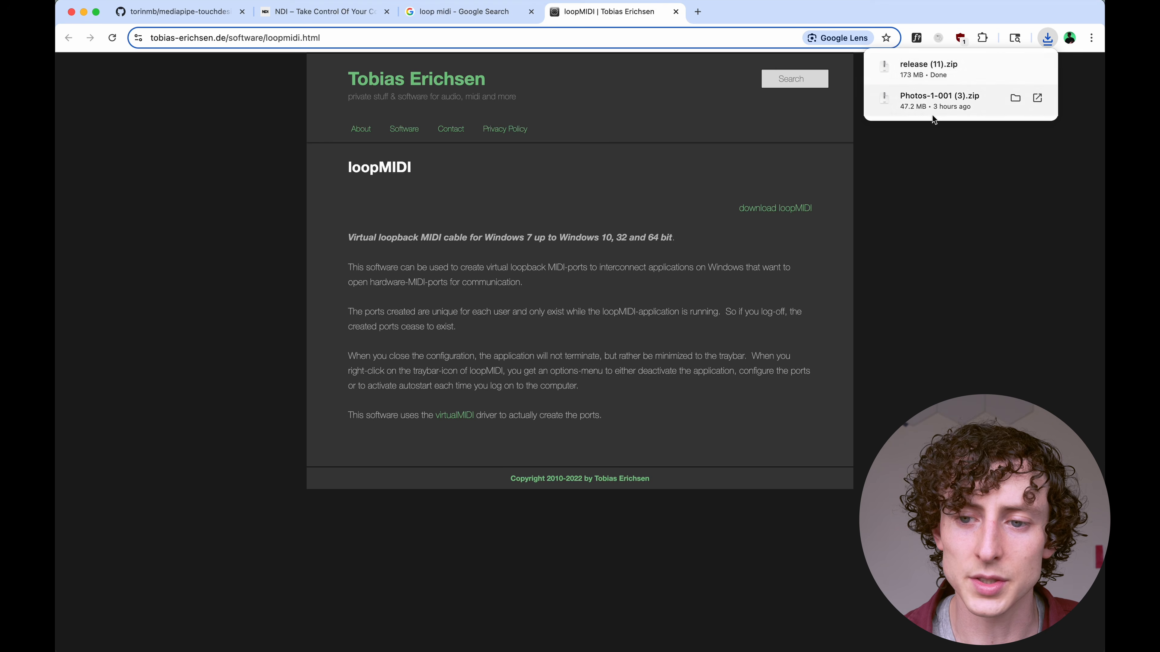
# Step: Open the release 19 folder from Downloads in Finder and select the MediaPipe TouchDesigner.toe project file
pyautogui.click(880, 241)
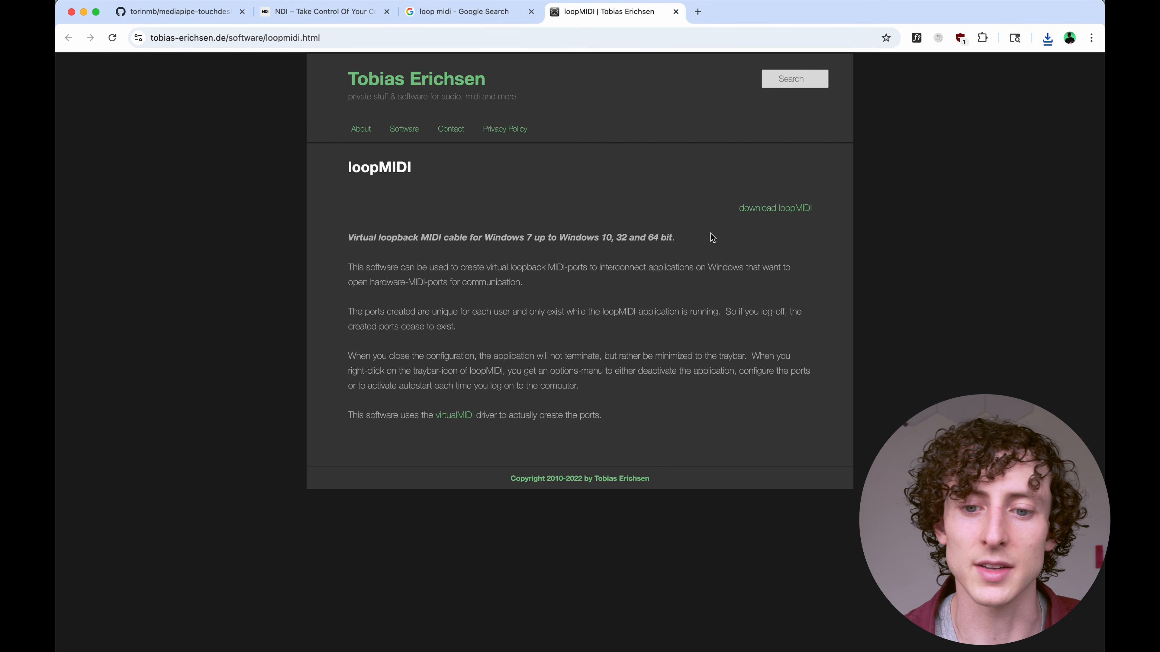
pyautogui.click(993, 648)
pyautogui.click(991, 647)
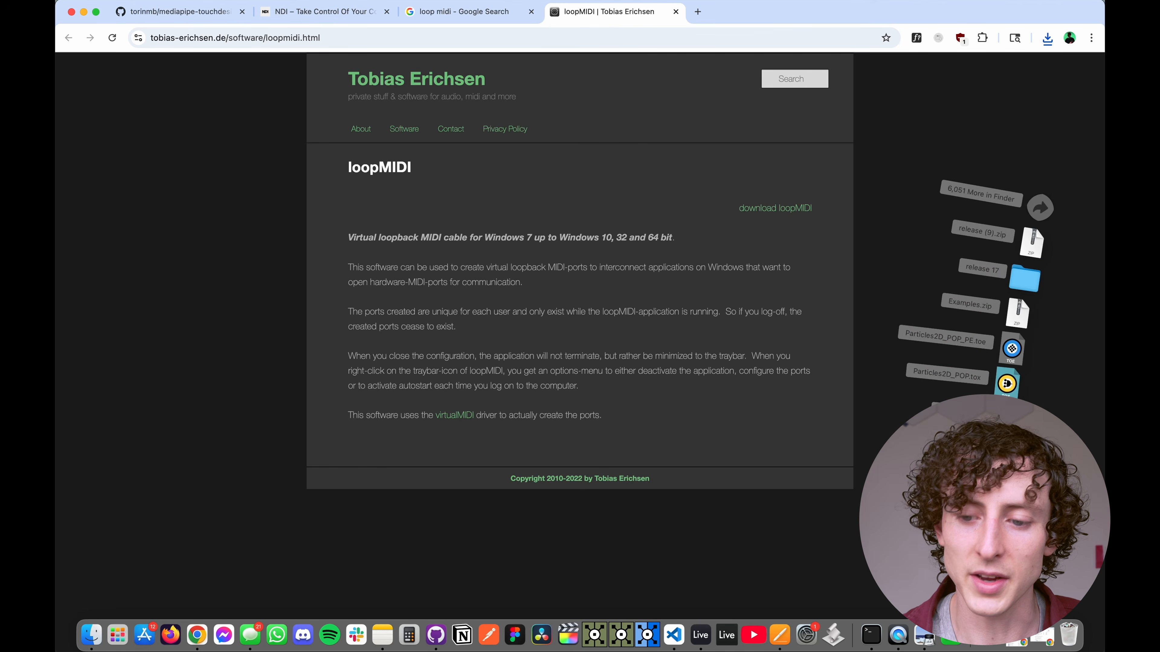
pyautogui.click(993, 646)
pyautogui.click(992, 593)
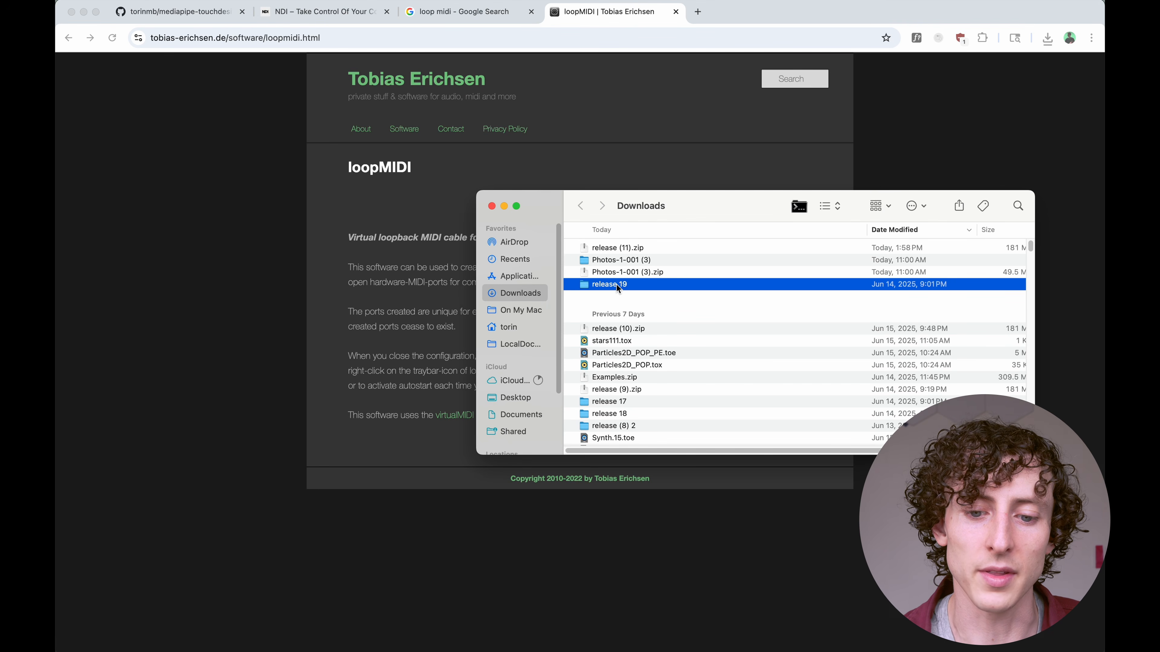
pyautogui.doubleClick(616, 283)
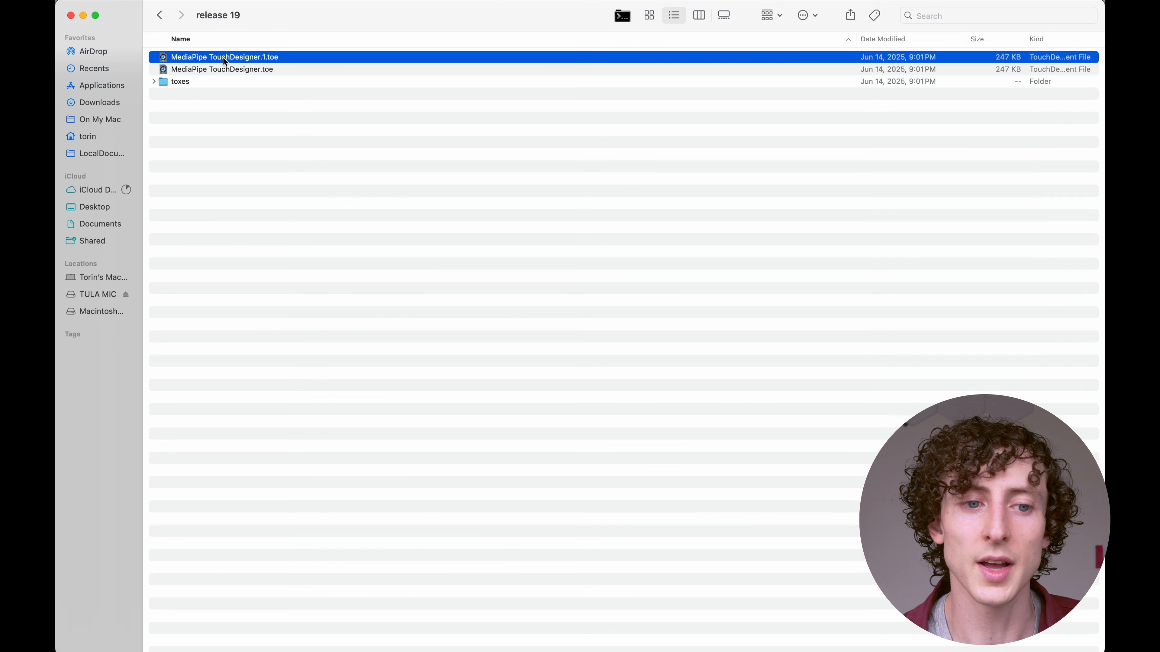
pyautogui.click(241, 70)
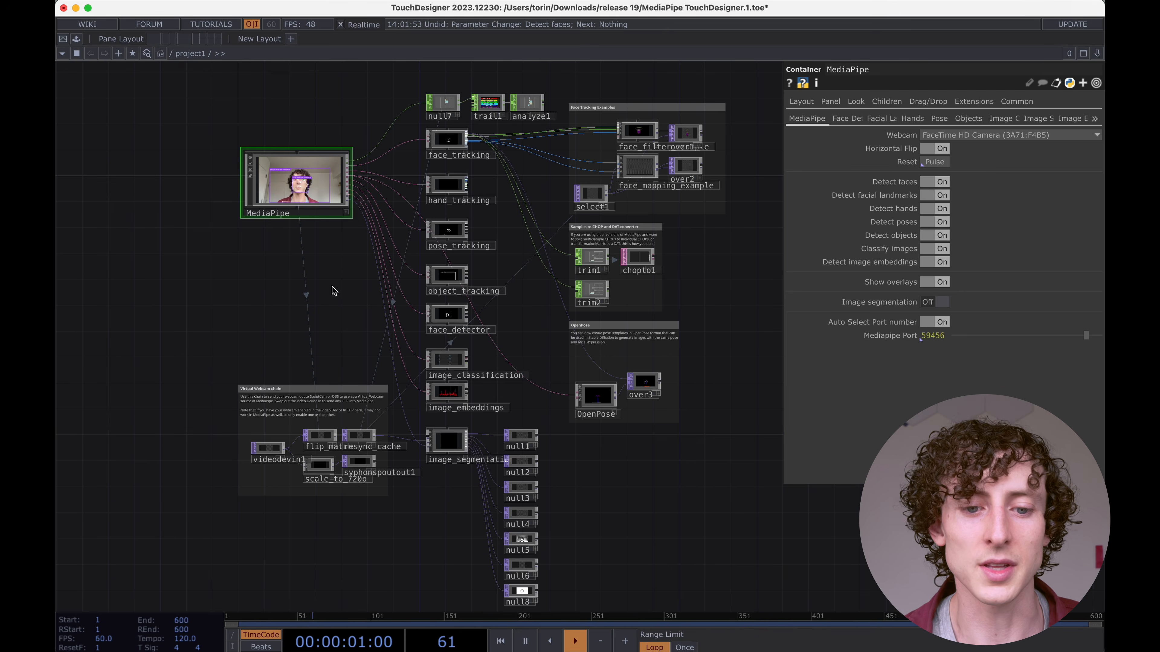
# Step: Select the object_tracking component in the TouchDesigner project and examine its detection preview
pyautogui.click(442, 274)
pyautogui.scroll(10, 446, 276)
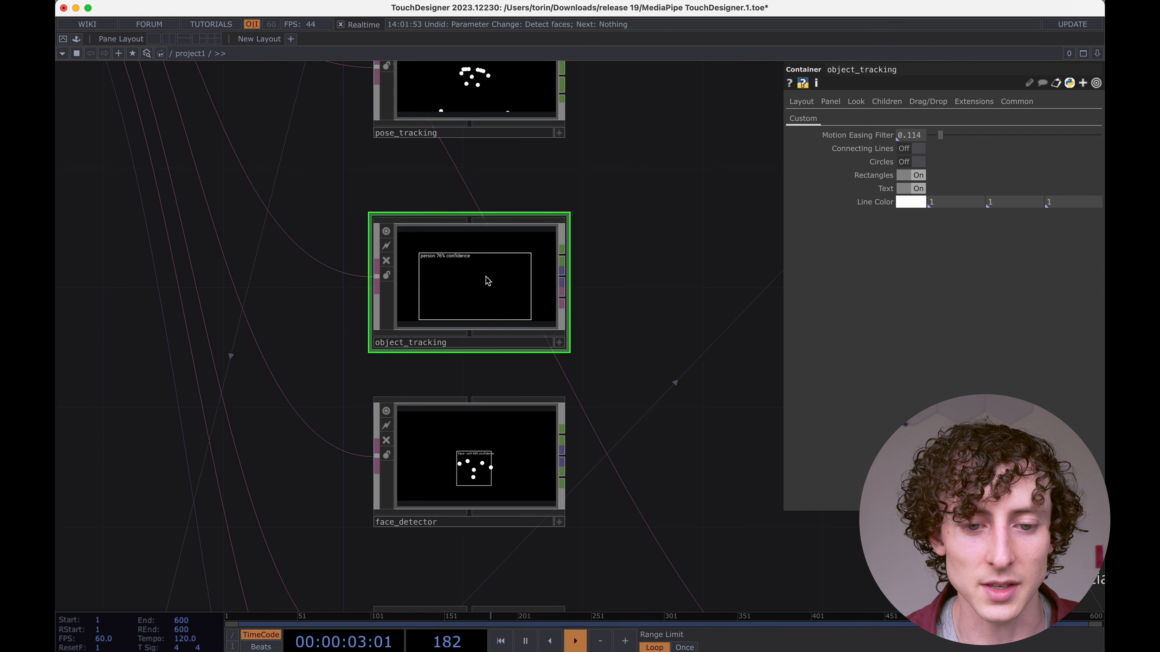
pyautogui.scroll(2, 487, 276)
pyautogui.scroll(-1, 451, 321)
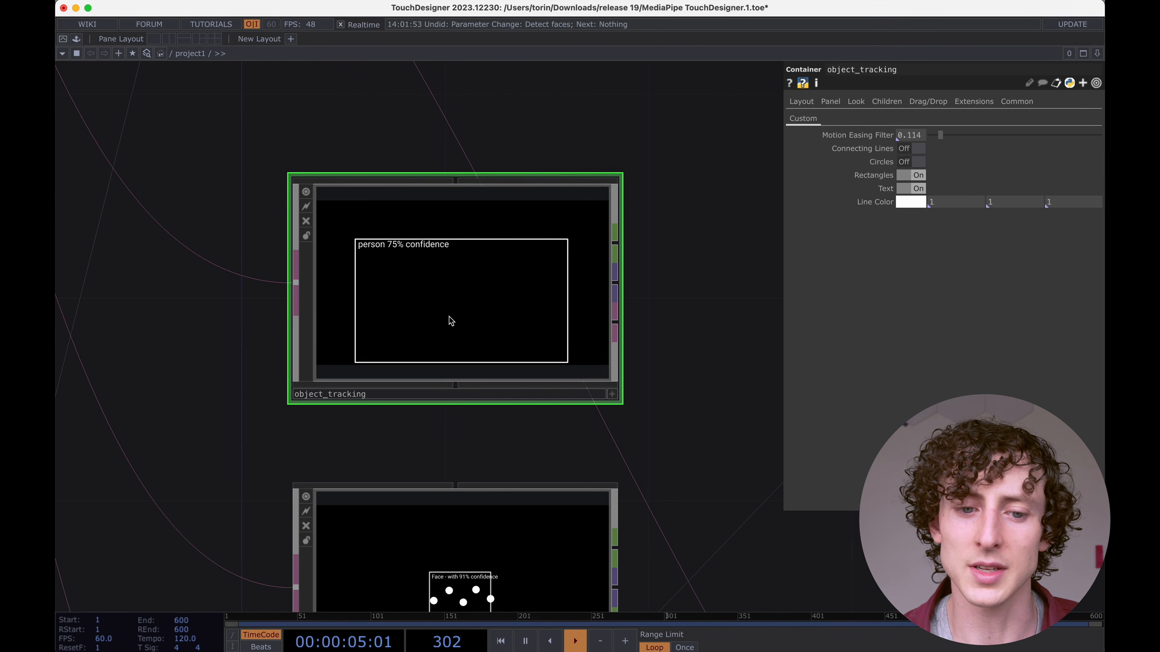
pyautogui.scroll(-8, 450, 319)
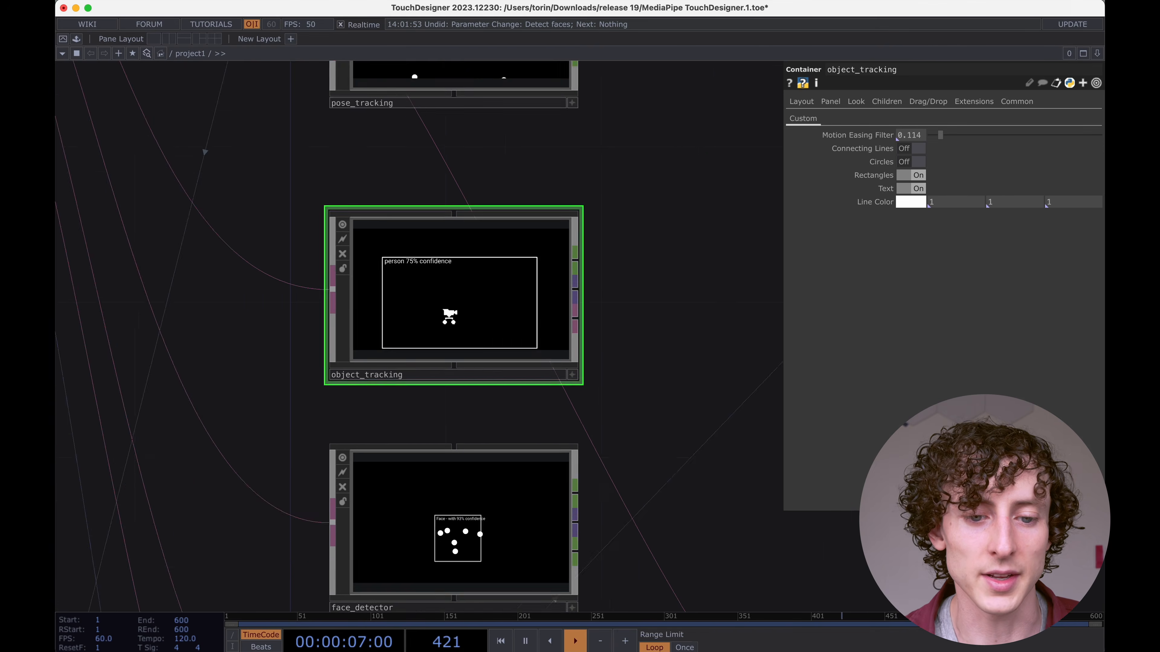
pyautogui.scroll(-2, 252, 308)
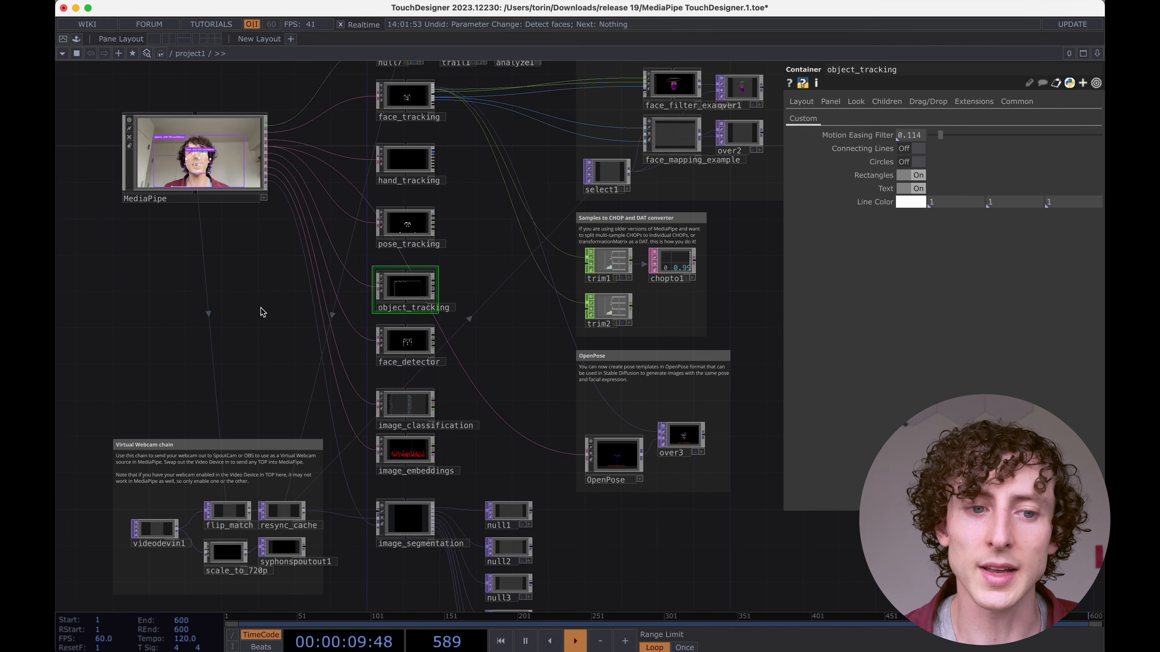
pyautogui.scroll(-2, 261, 314)
# Step: In the MediaPipe component, turn off detection of faces, facial landmarks, hands, poses and image embeddings, and turn off image classification
pyautogui.click(200, 154)
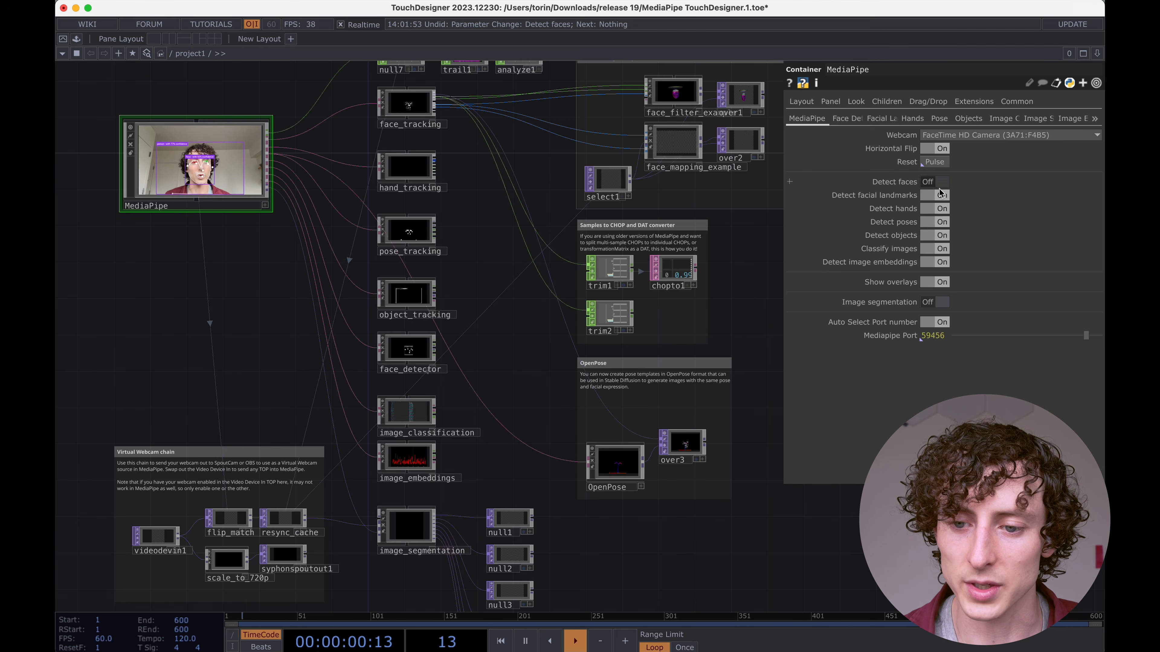
pyautogui.click(935, 249)
pyautogui.click(935, 262)
pyautogui.scroll(-3, 492, 218)
pyautogui.scroll(4, 492, 218)
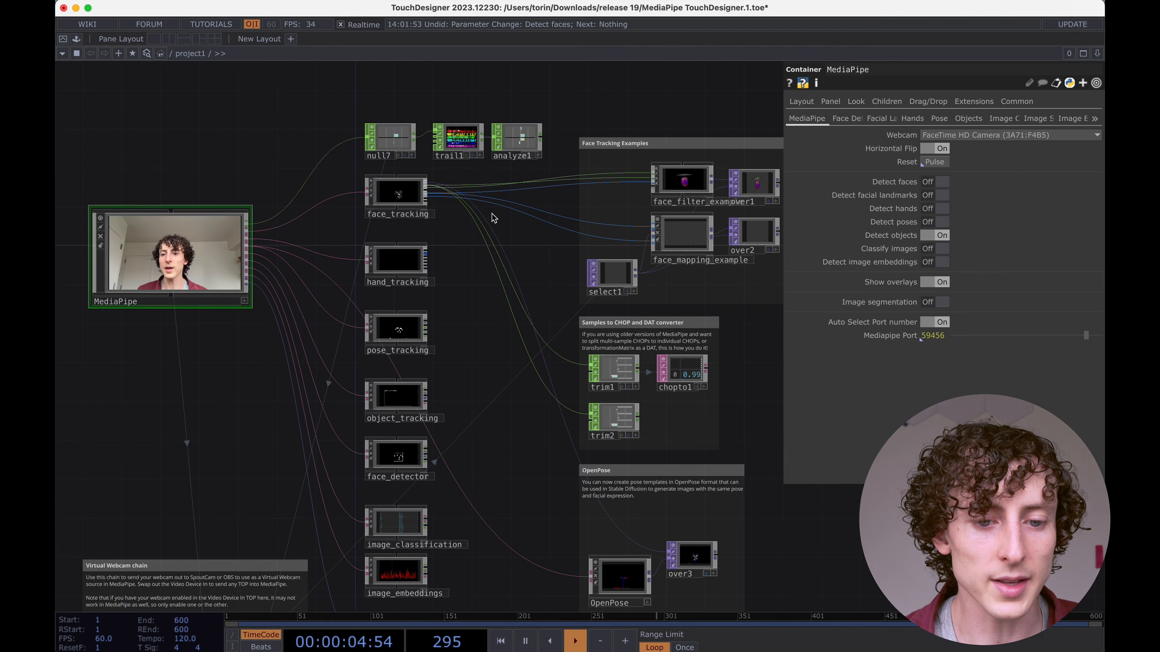
# Step: Delete the face_tracking, hand_tracking and pose_tracking components from the network
pyautogui.click(397, 191)
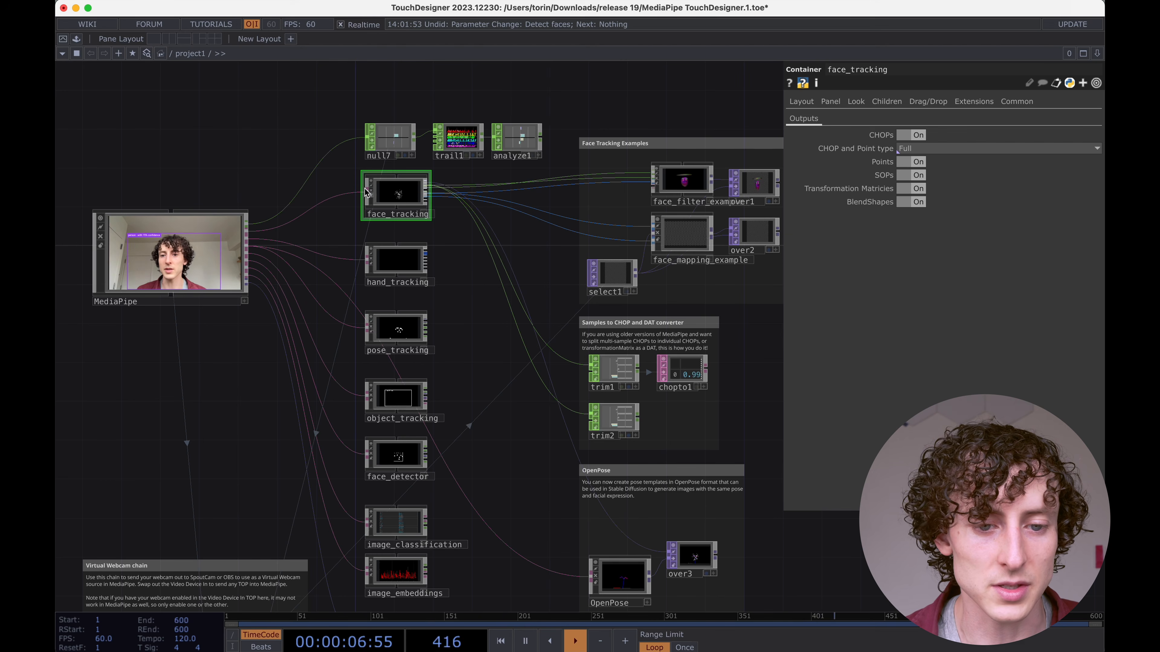
pyautogui.moveTo(350, 206); pyautogui.dragTo(411, 336)
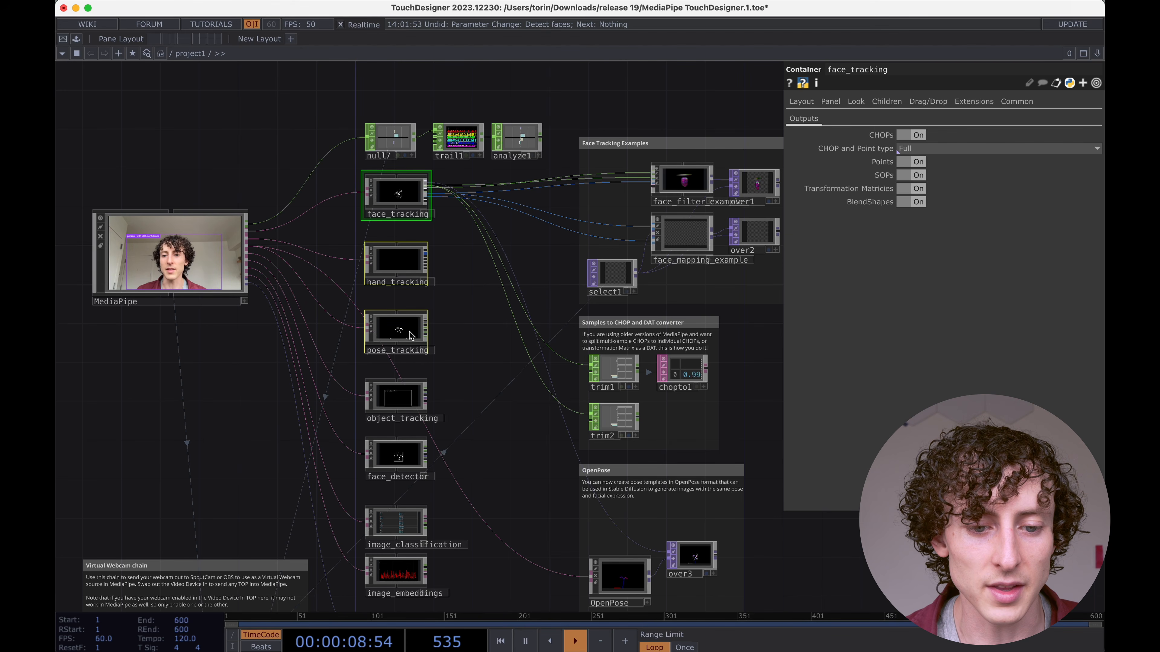
pyautogui.press('Delete')
# Step: Delete the Face Tracking Examples group and the Samples to CHOP and DAT converter group together with their nodes
pyautogui.click(392, 137)
pyautogui.moveTo(313, 110); pyautogui.dragTo(528, 151)
pyautogui.click(389, 142)
pyautogui.moveTo(332, 123); pyautogui.dragTo(562, 148)
pyautogui.hscroll(5, 457, 247)
pyautogui.click(588, 180)
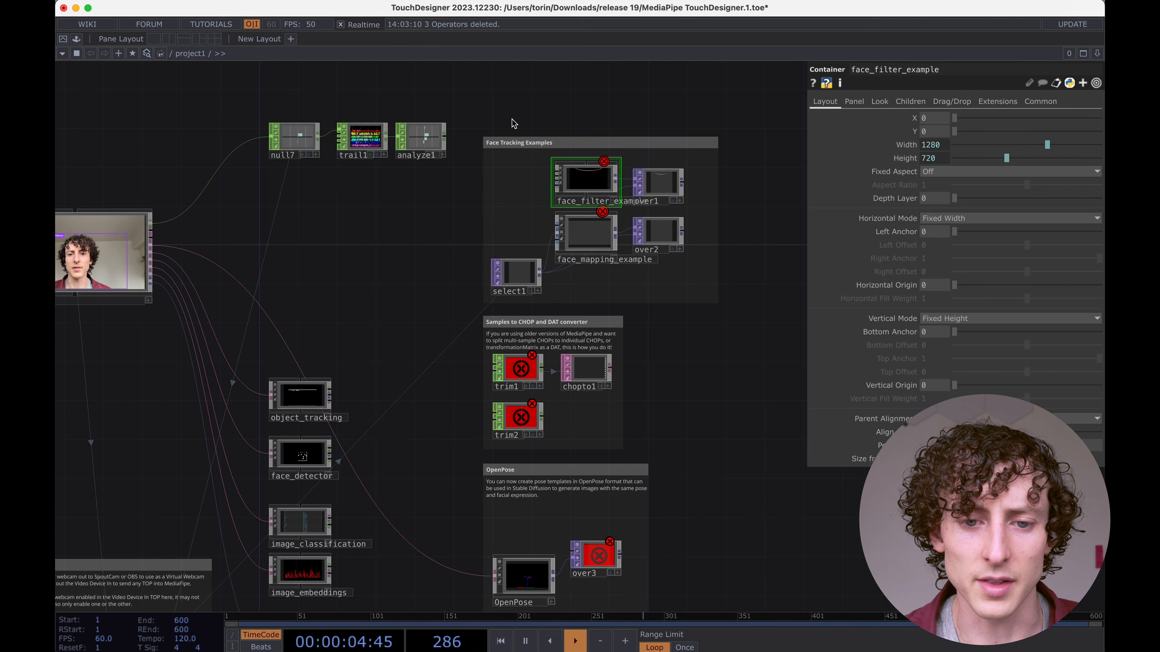
pyautogui.moveTo(507, 116); pyautogui.dragTo(699, 287)
pyautogui.press('Delete')
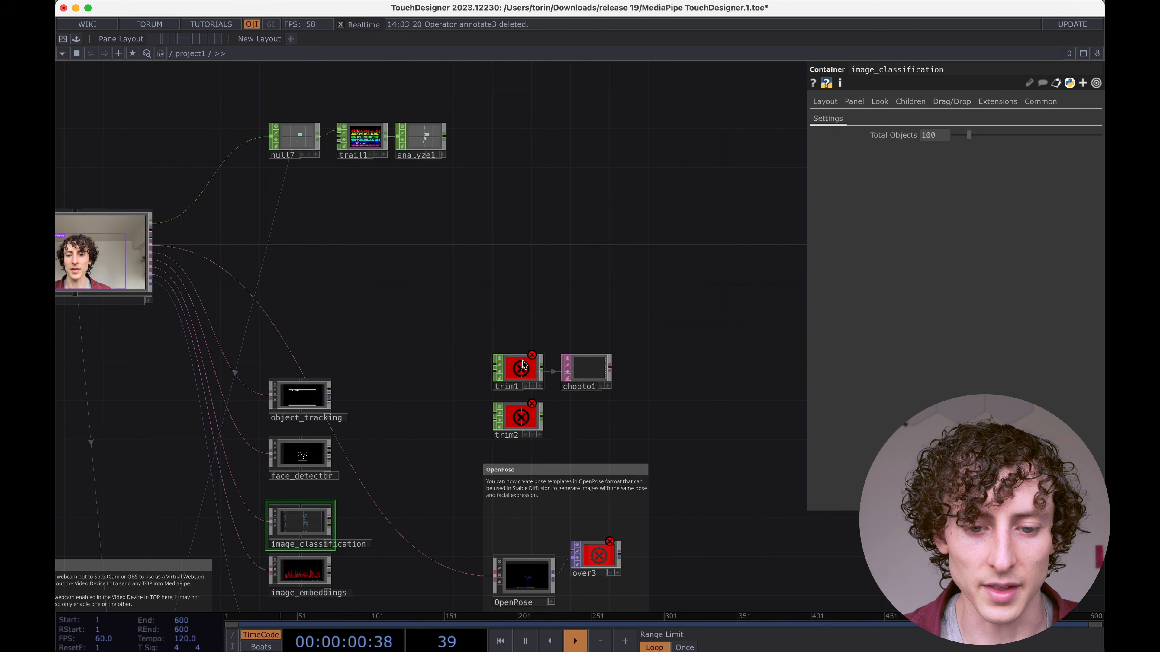
pyautogui.moveTo(484, 347); pyautogui.dragTo(630, 446)
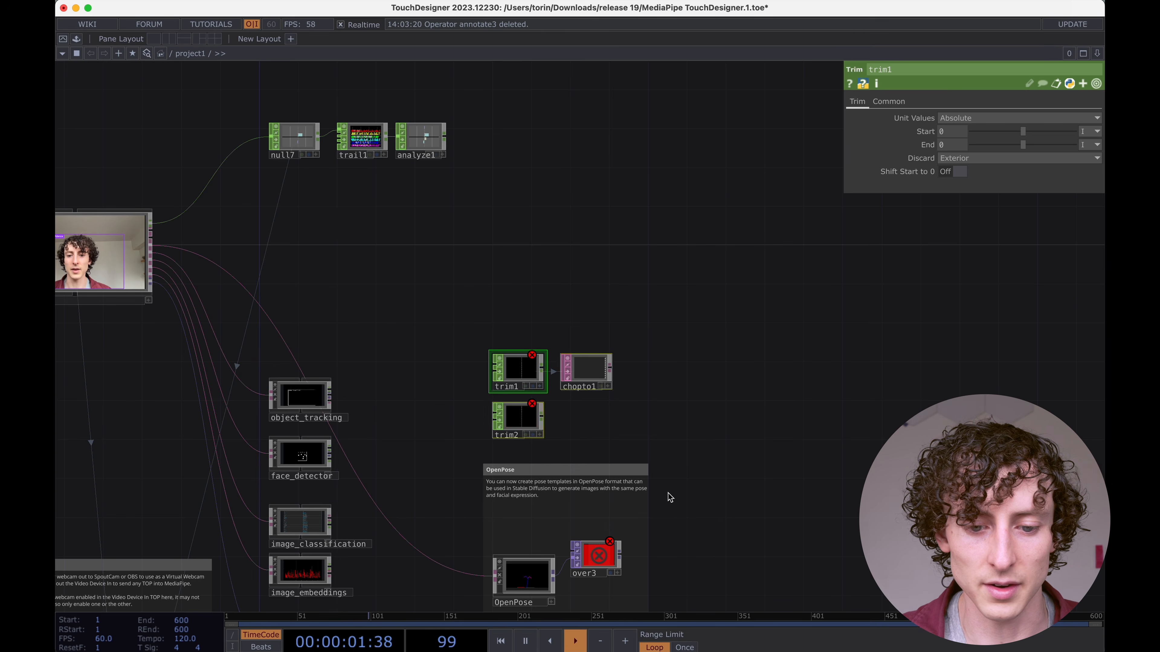
pyautogui.press('Delete')
# Step: Delete the face_detector, image_classification, image_embeddings and image_segmentation components below object_tracking
pyautogui.scroll(-5, 669, 497)
pyautogui.click(272, 292)
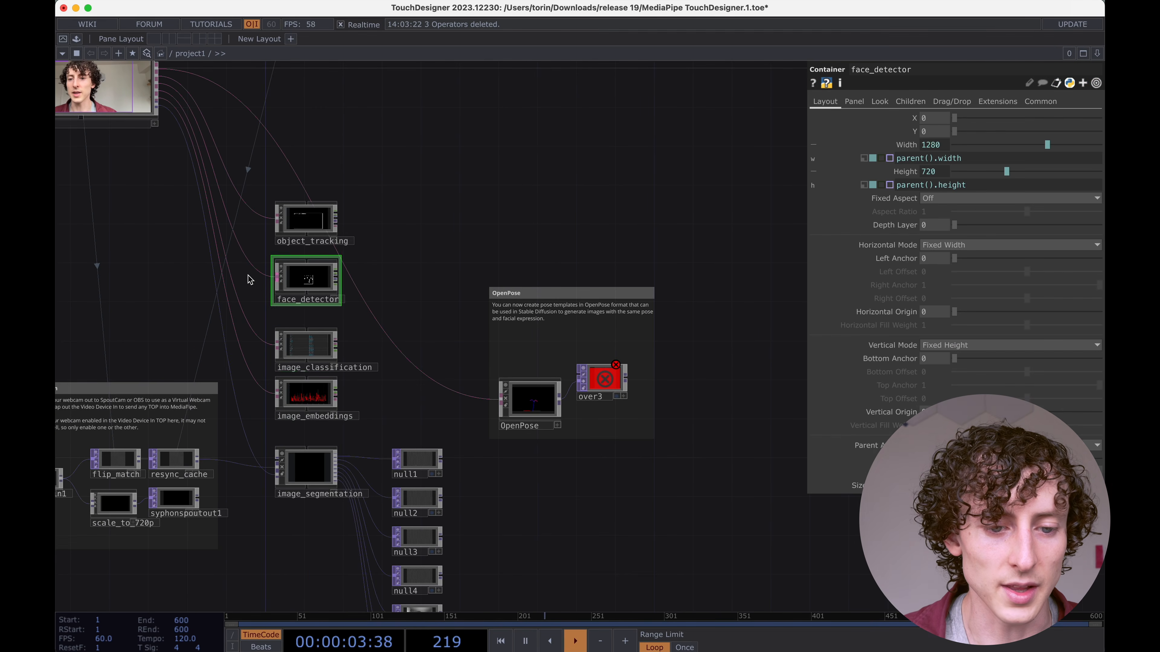
pyautogui.moveTo(261, 296); pyautogui.dragTo(336, 485)
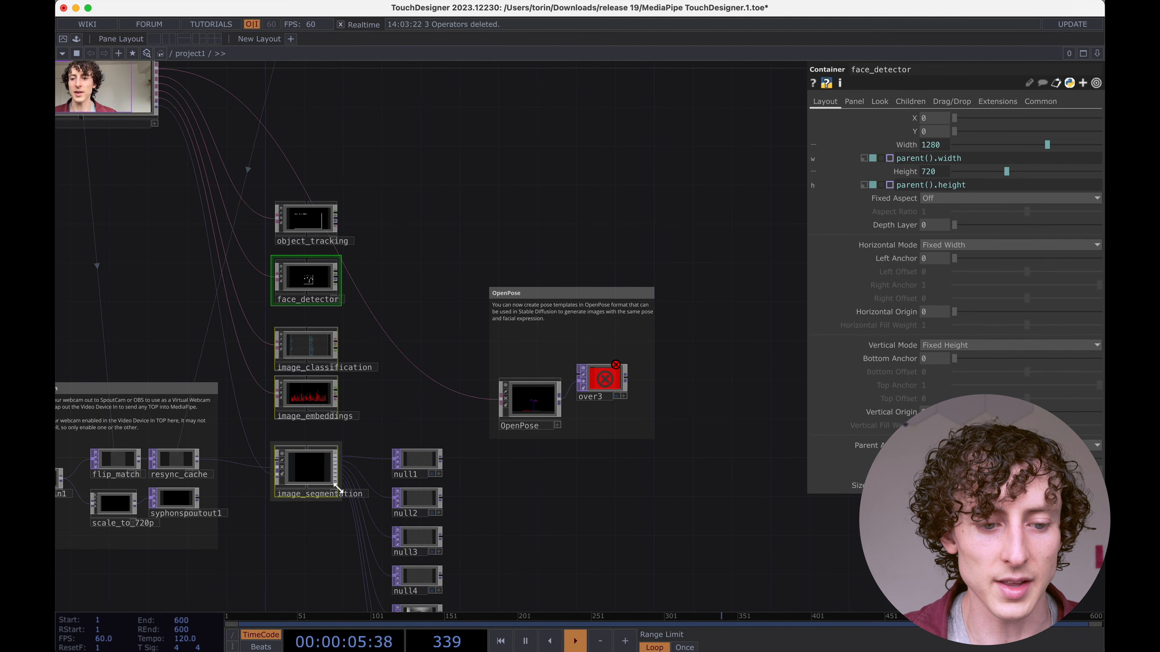
pyautogui.press('Delete')
# Step: Delete the OpenPose example group and the leftover null nodes below it
pyautogui.hscroll(-6, 335, 492)
pyautogui.click(162, 369)
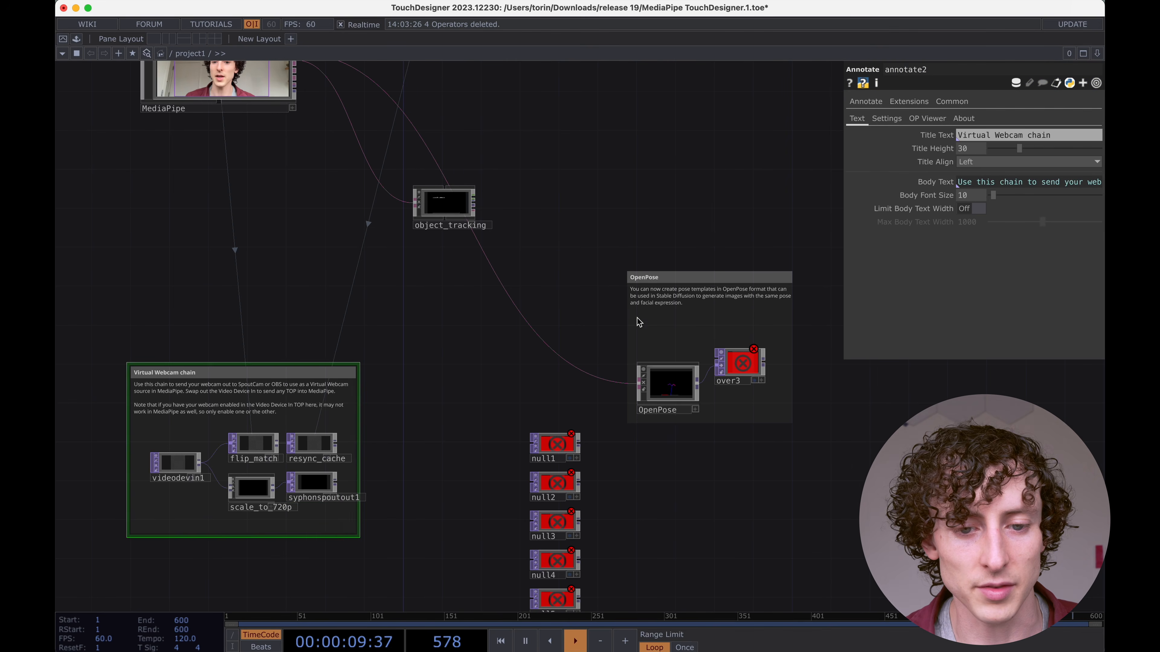
pyautogui.hscroll(4, 640, 324)
pyautogui.click(551, 383)
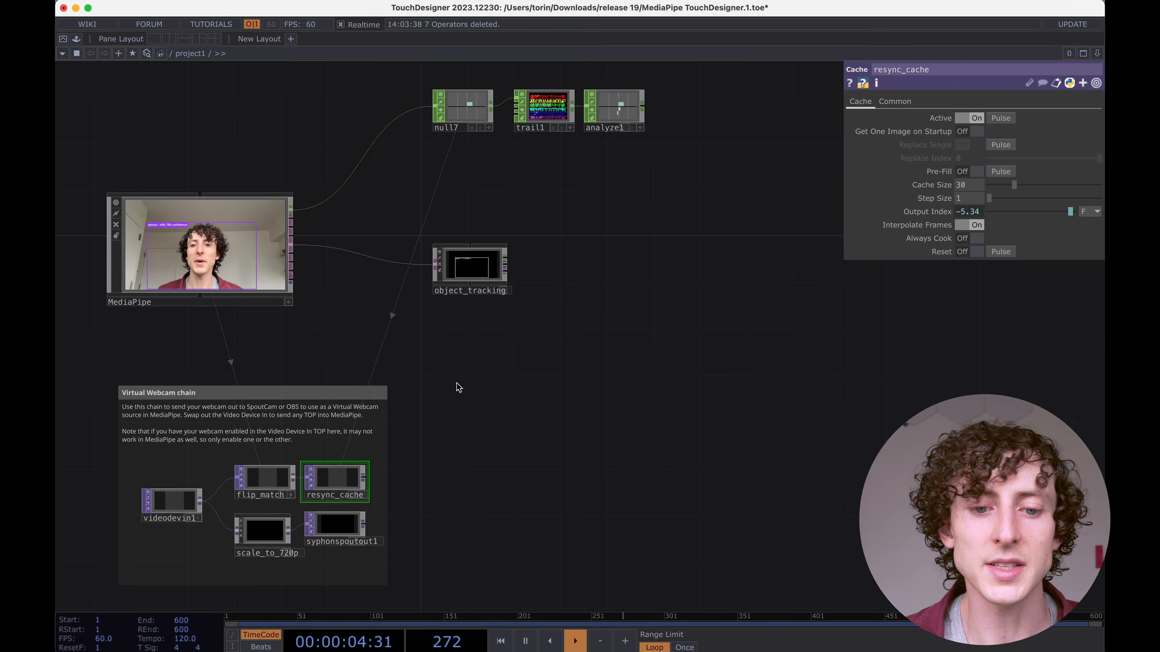
# Step: Shift the Virtual Webcam chain group slightly and inspect the settings of object_tracking and null7
pyautogui.hscroll(-3, 458, 388)
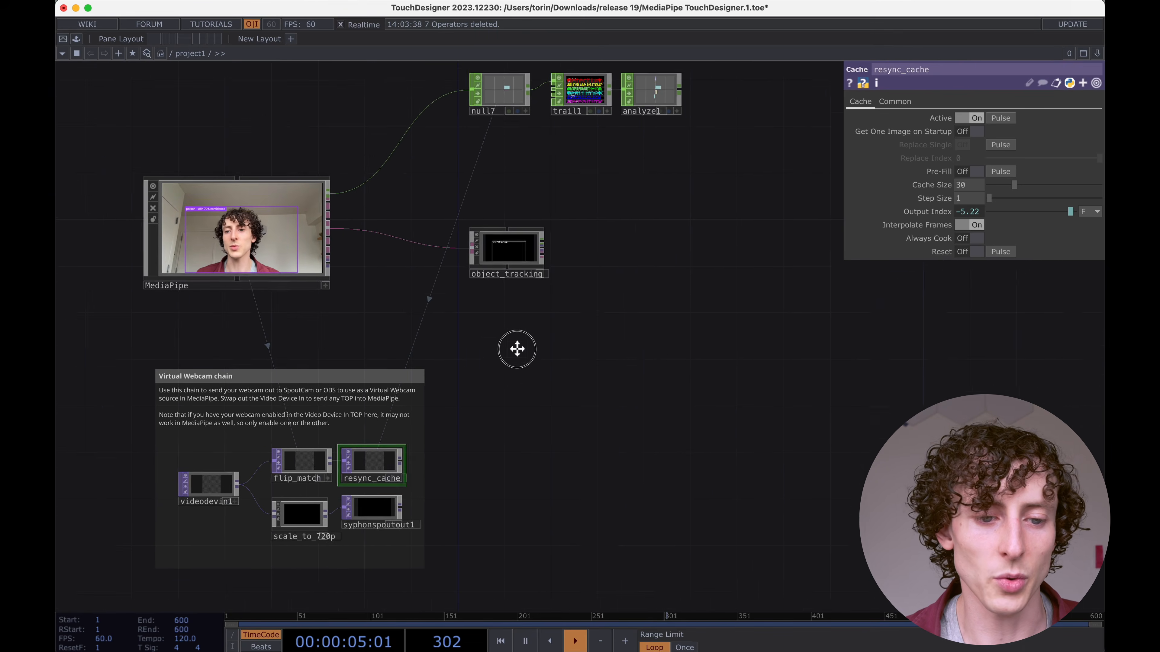
pyautogui.click(518, 247)
pyautogui.click(368, 374)
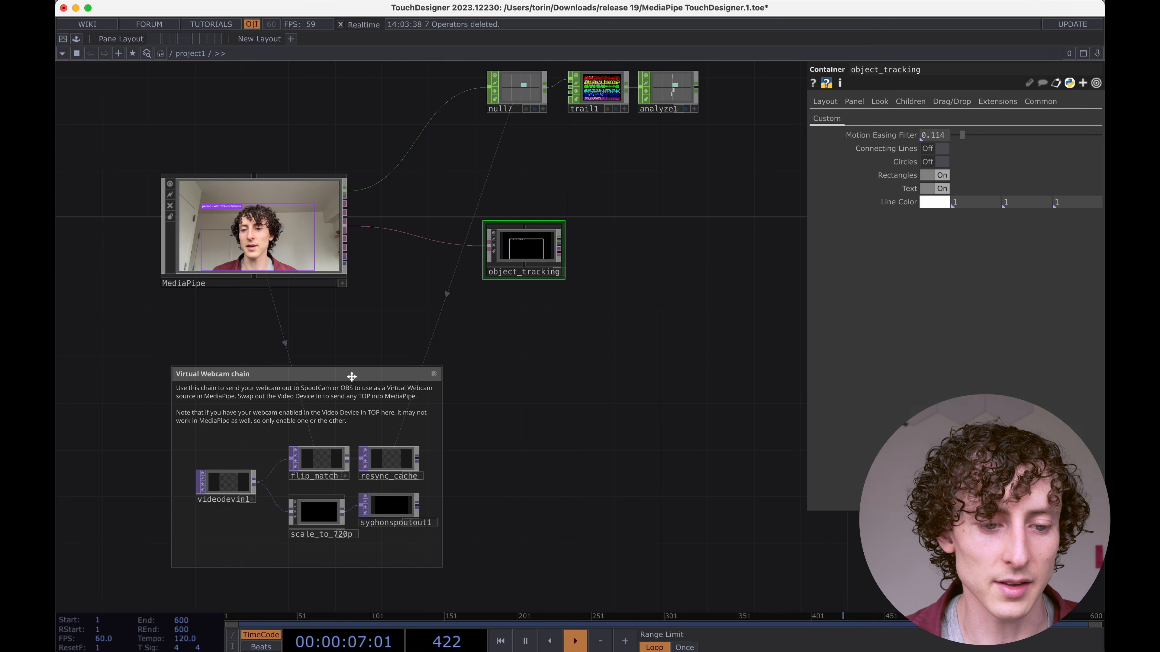
pyautogui.moveTo(217, 379); pyautogui.dragTo(229, 380)
pyautogui.click(506, 90)
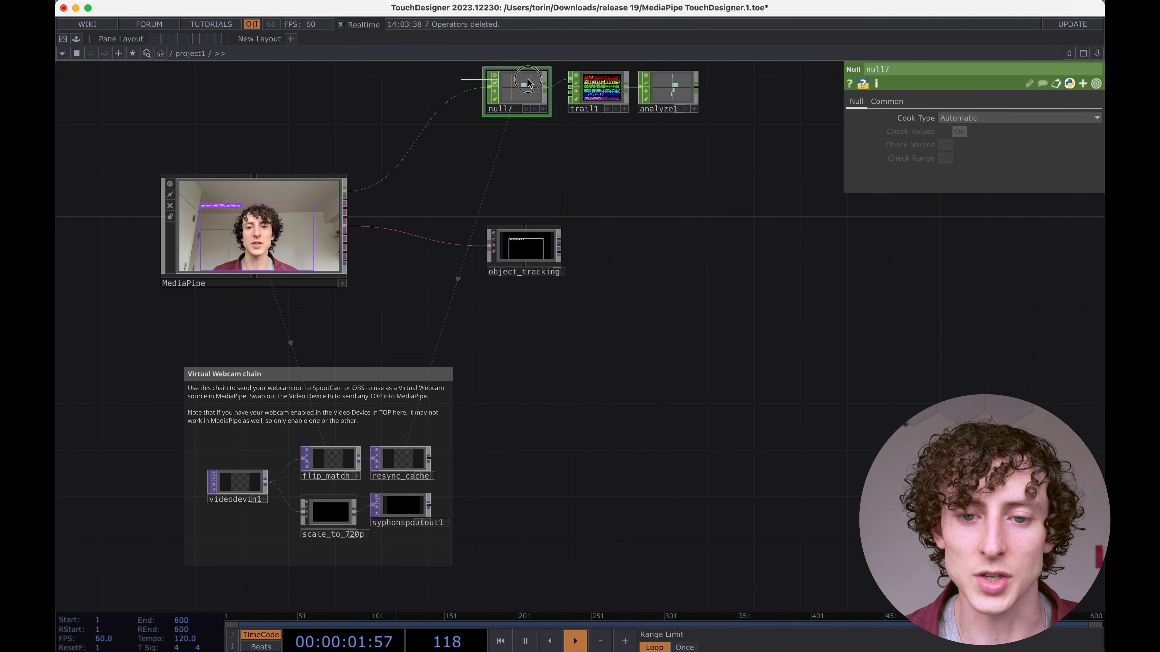
pyautogui.scroll(-1, 638, 236)
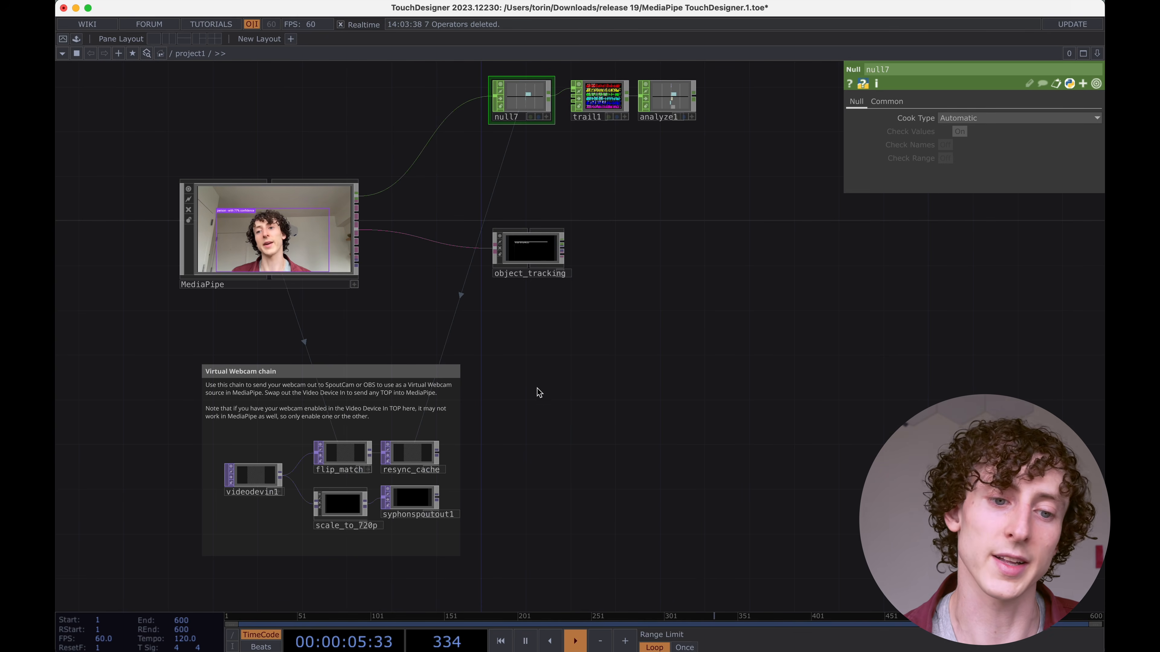
# Step: Set the MediaPipe component's webcam source to NDI Virtual Camera
pyautogui.click(273, 230)
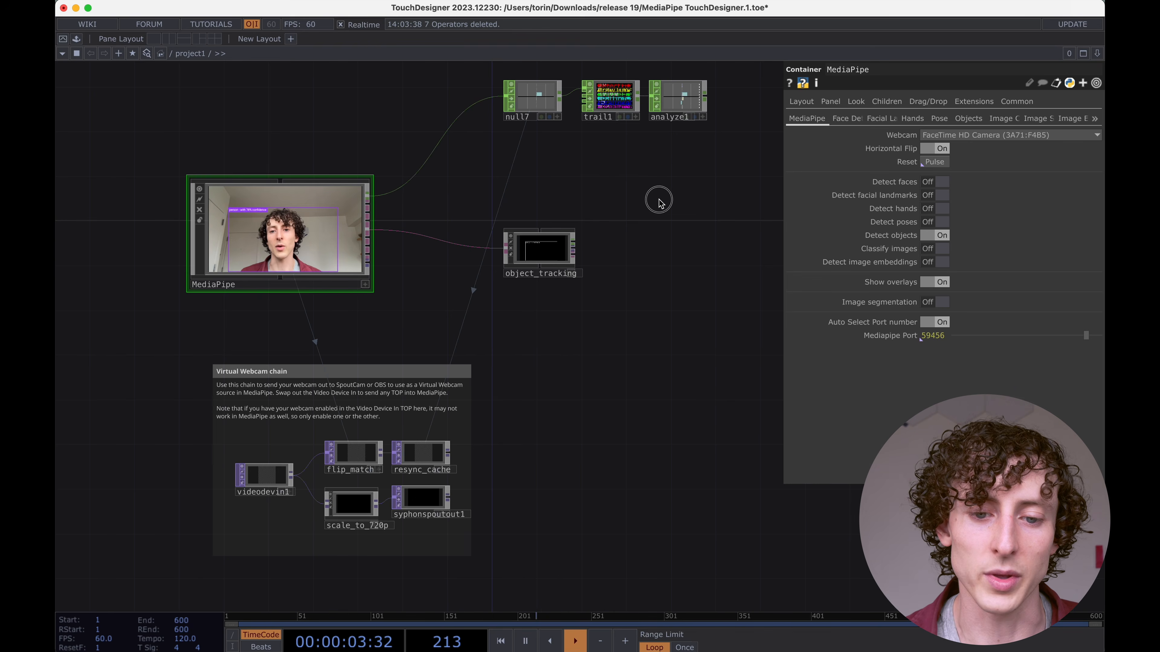
pyautogui.moveTo(657, 199); pyautogui.dragTo(709, 202)
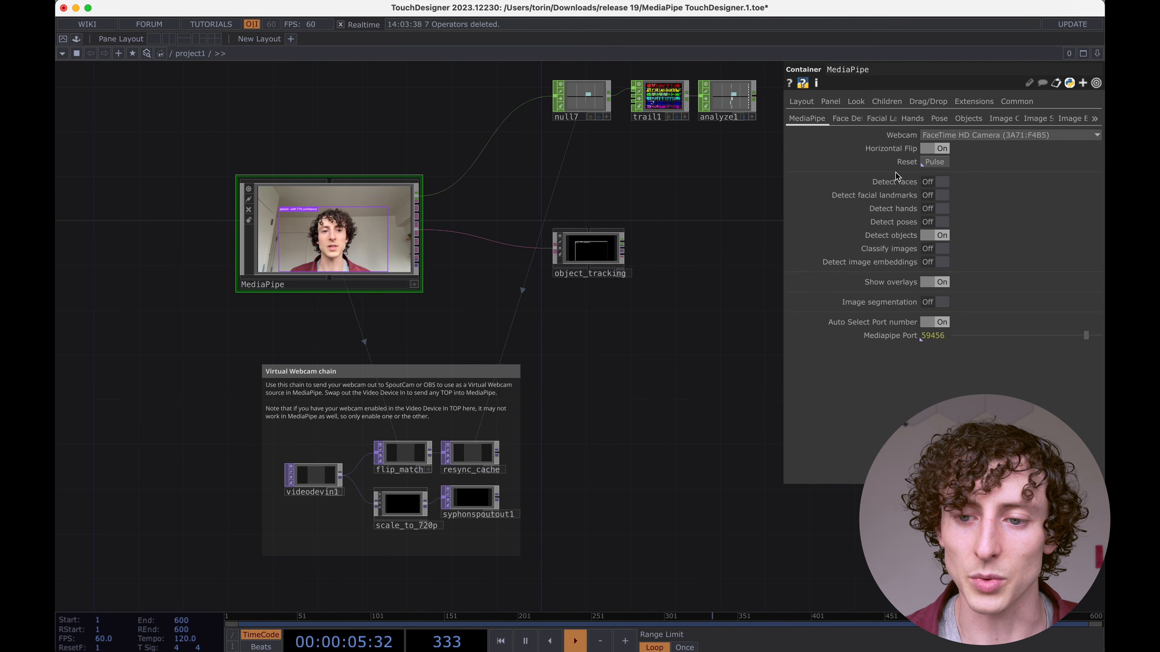
pyautogui.click(957, 135)
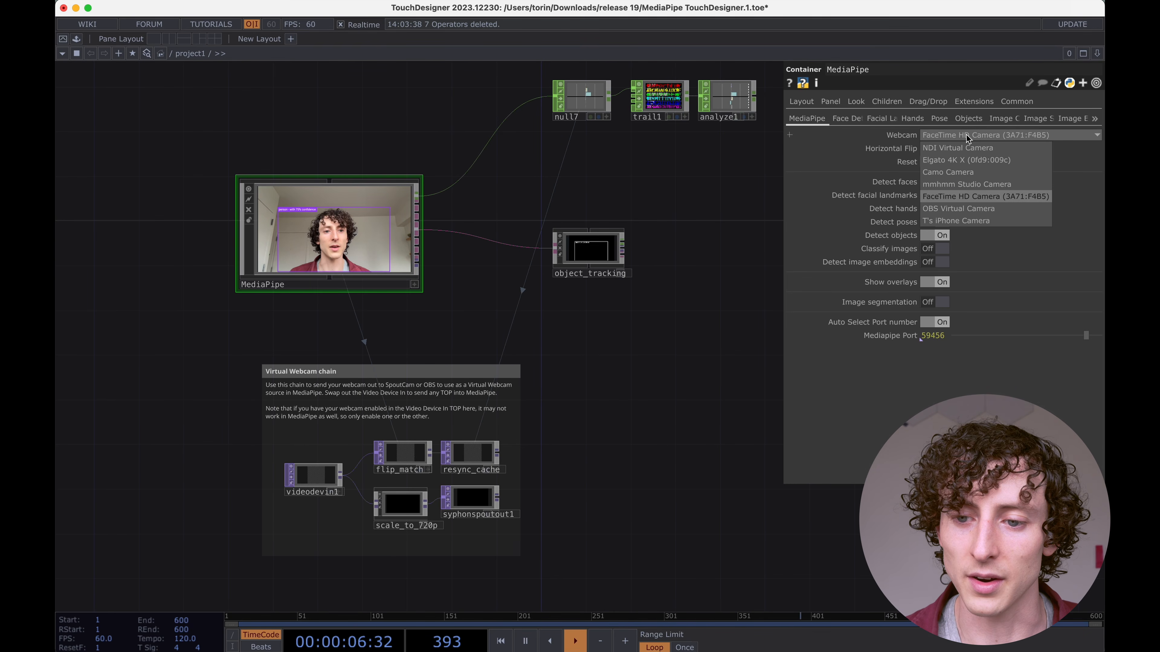
pyautogui.click(980, 149)
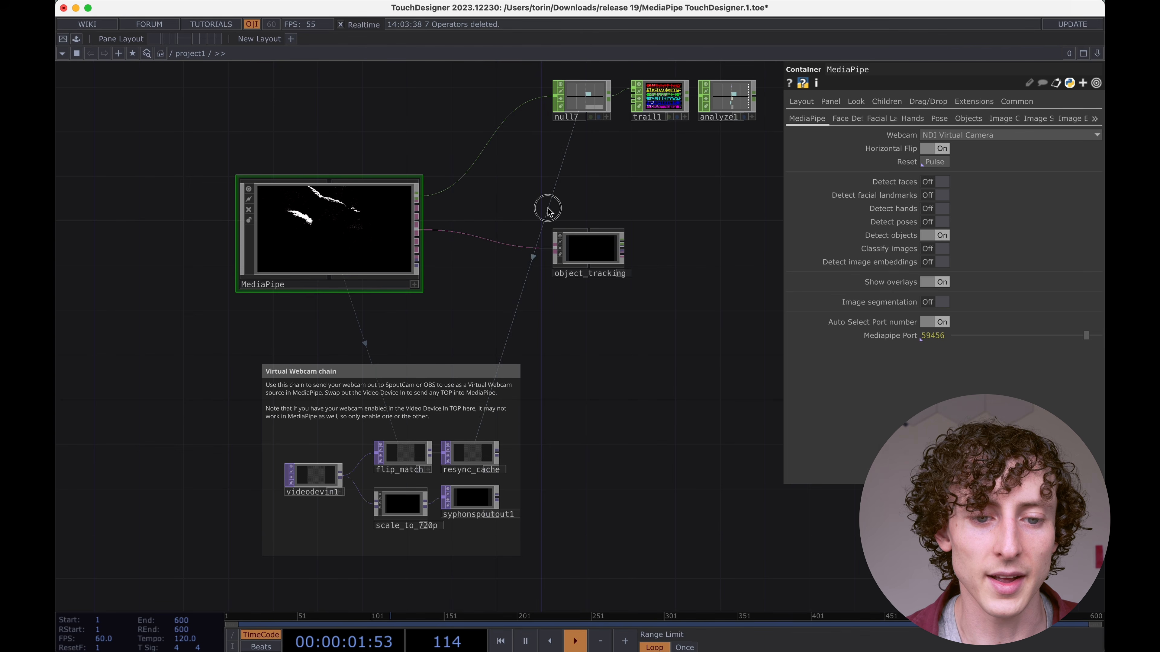
# Step: Activate the videodevin1 node so the webcam image feeds the Virtual Webcam chain
pyautogui.moveTo(548, 210); pyautogui.dragTo(474, 223)
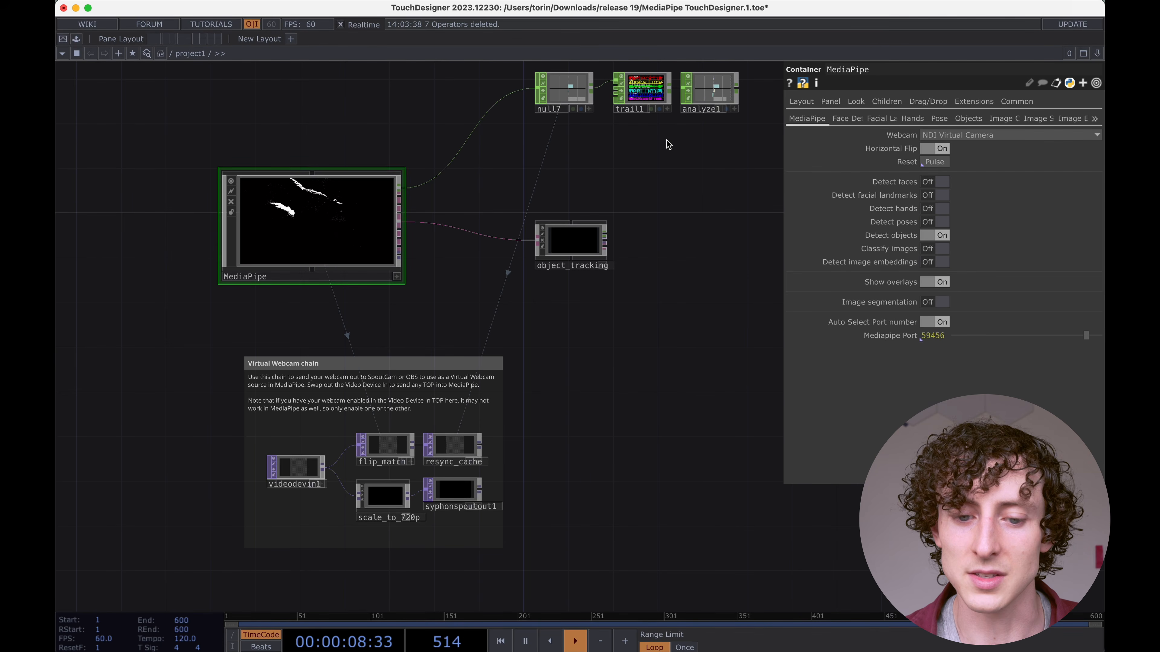
pyautogui.moveTo(650, 340)
pyautogui.mouseDown()
pyautogui.moveTo(616, 321)
pyautogui.moveTo(647, 340)
pyautogui.mouseUp()
pyautogui.click(269, 452)
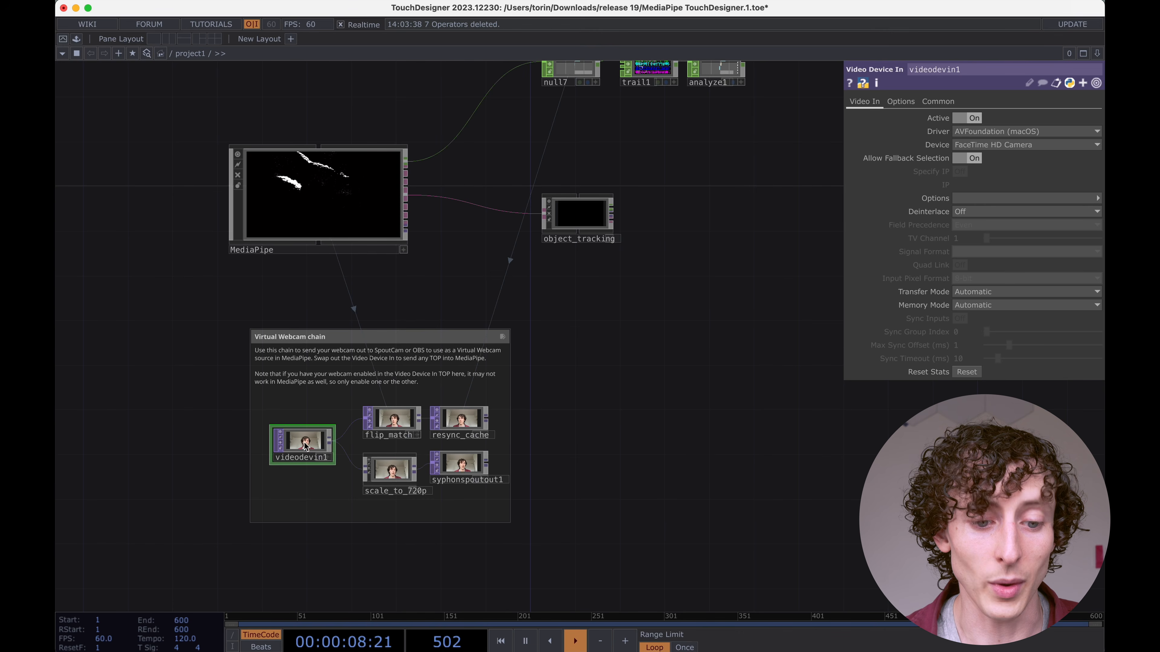
pyautogui.scroll(3, 312, 442)
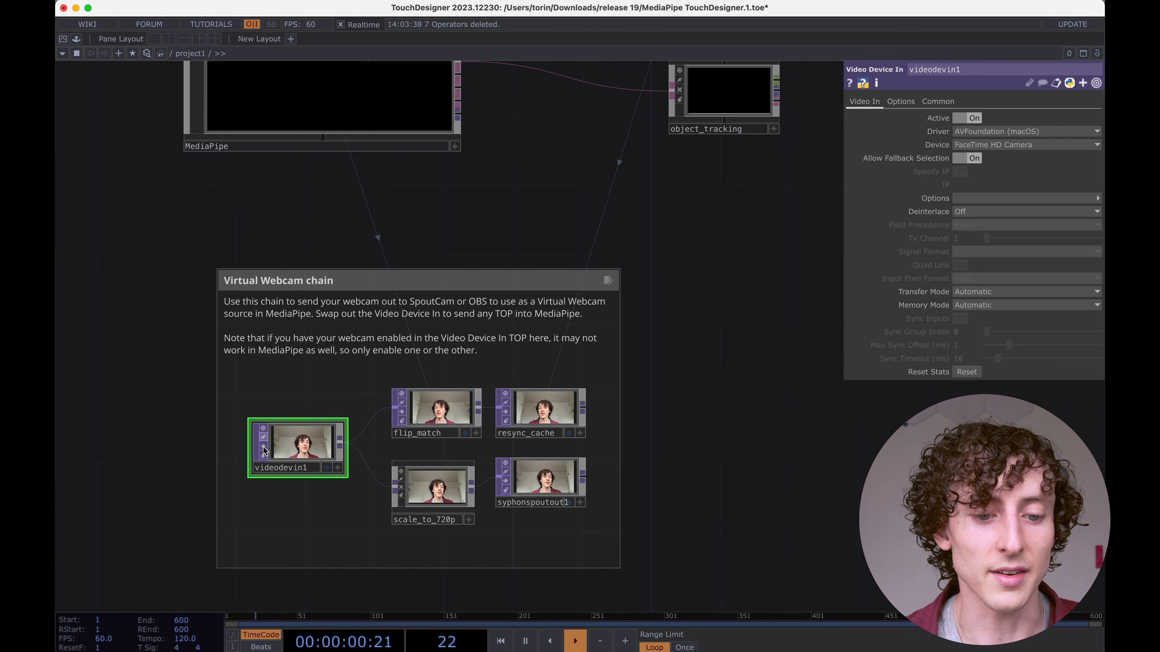
pyautogui.scroll(-3, 332, 465)
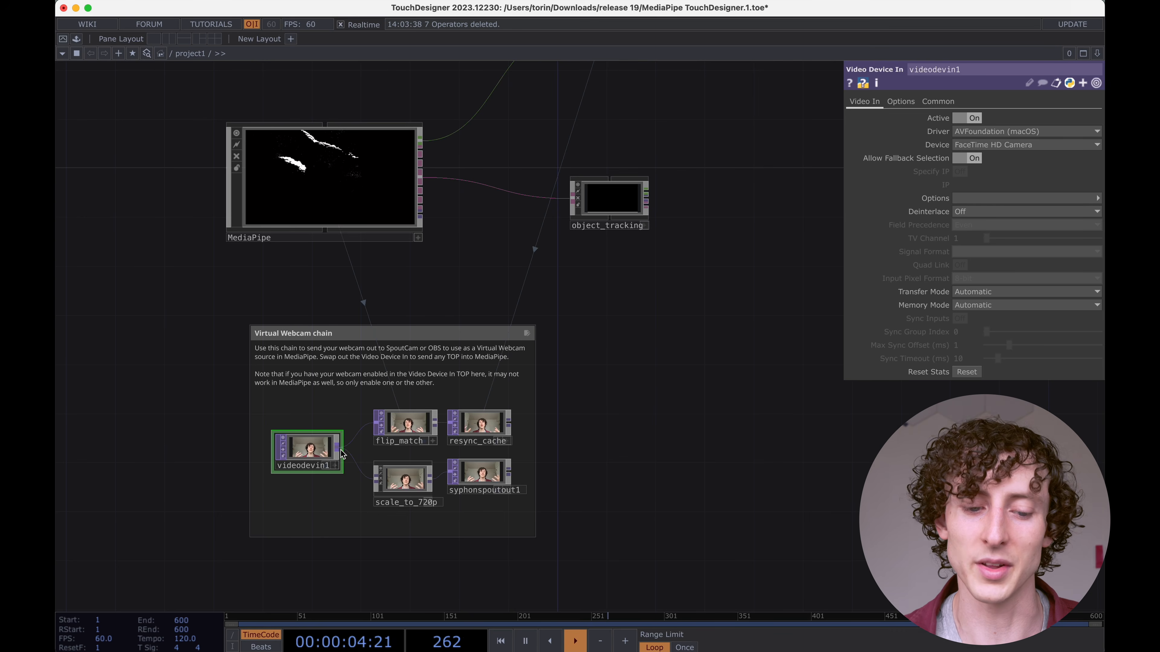
pyautogui.scroll(2, 484, 503)
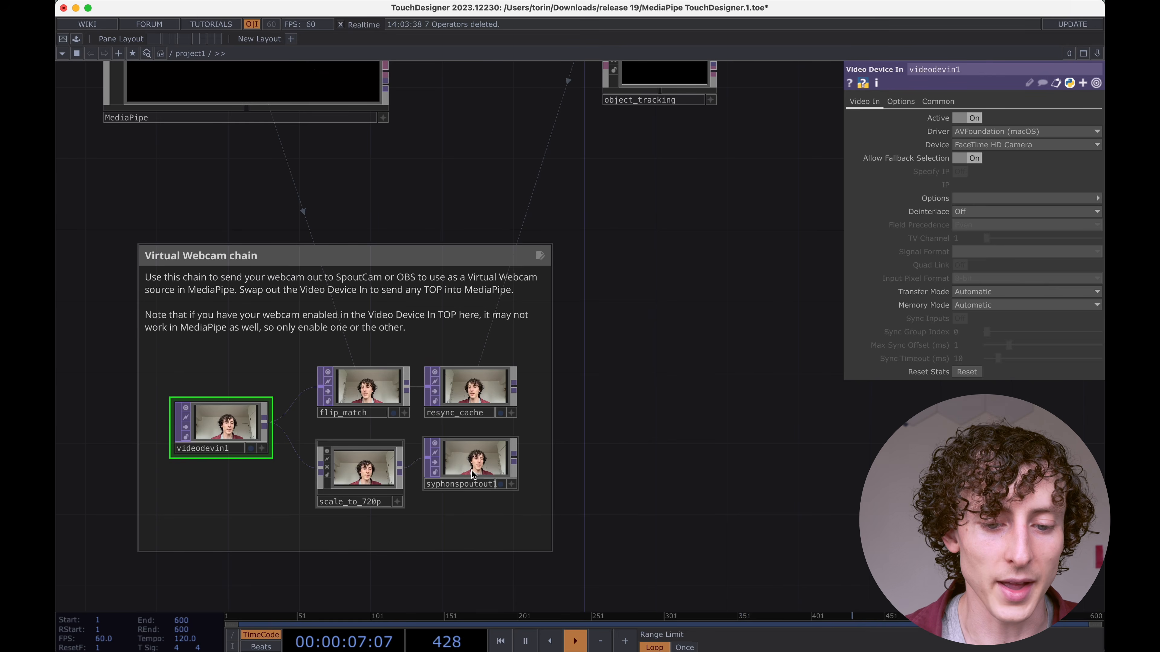
# Step: Replace syphonspoutout1 with an NDI Out TOP fed by scale_to_720p in the Virtual Webcam chain
pyautogui.click(459, 480)
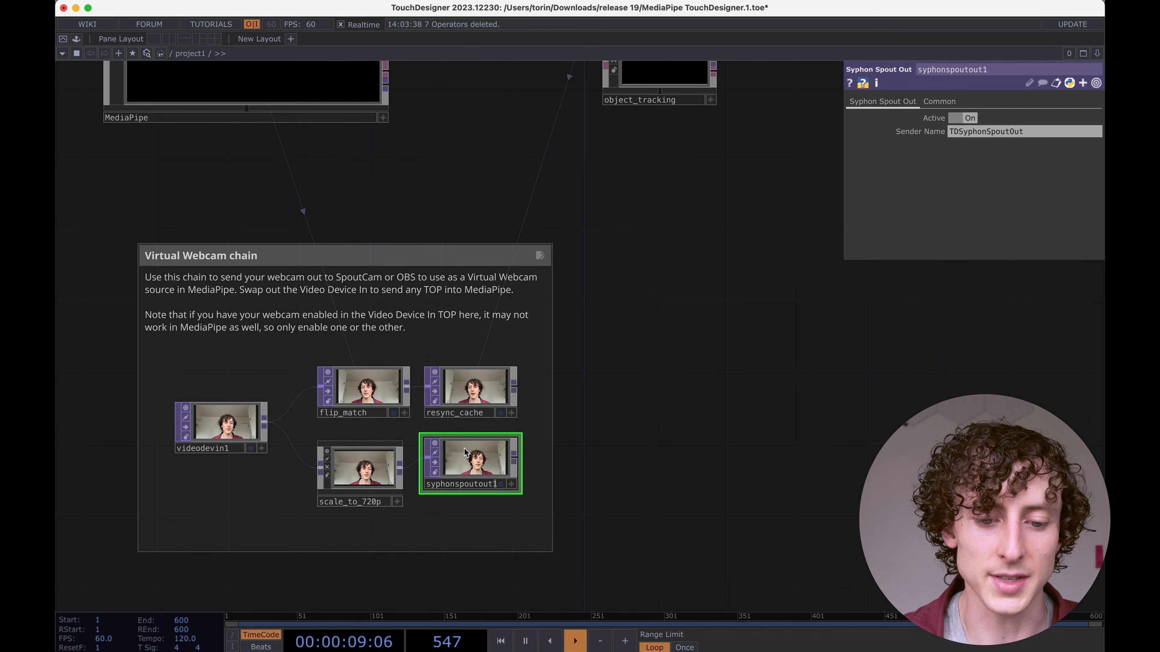
pyautogui.press('Delete')
pyautogui.press('Tab')
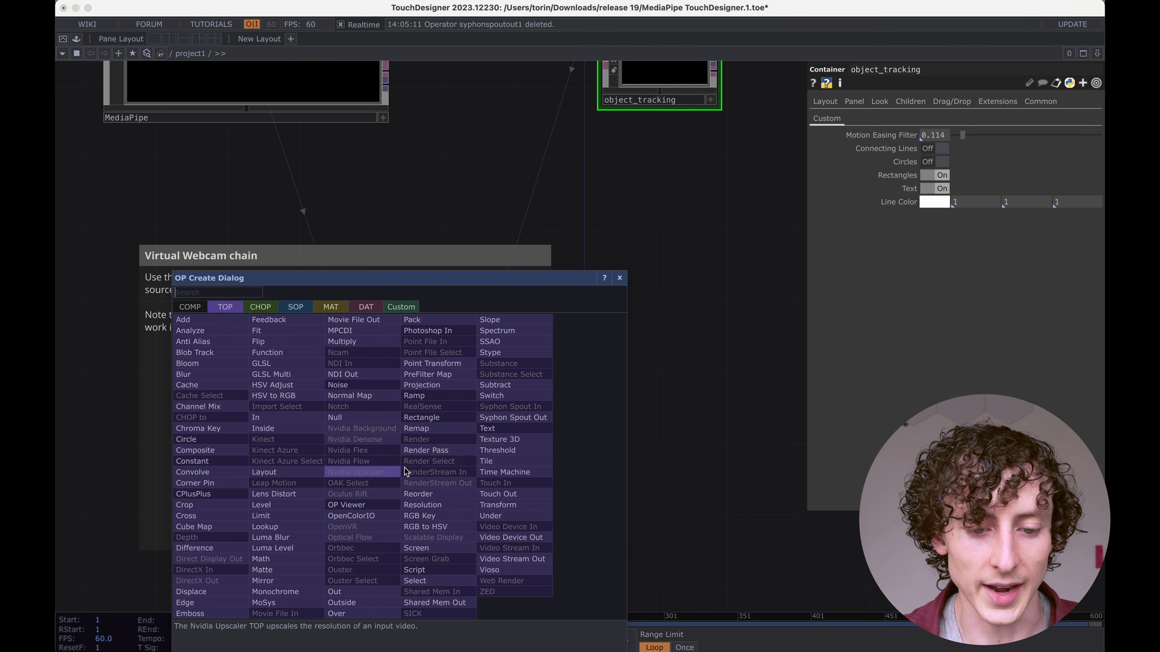
pyautogui.write('ndi out')
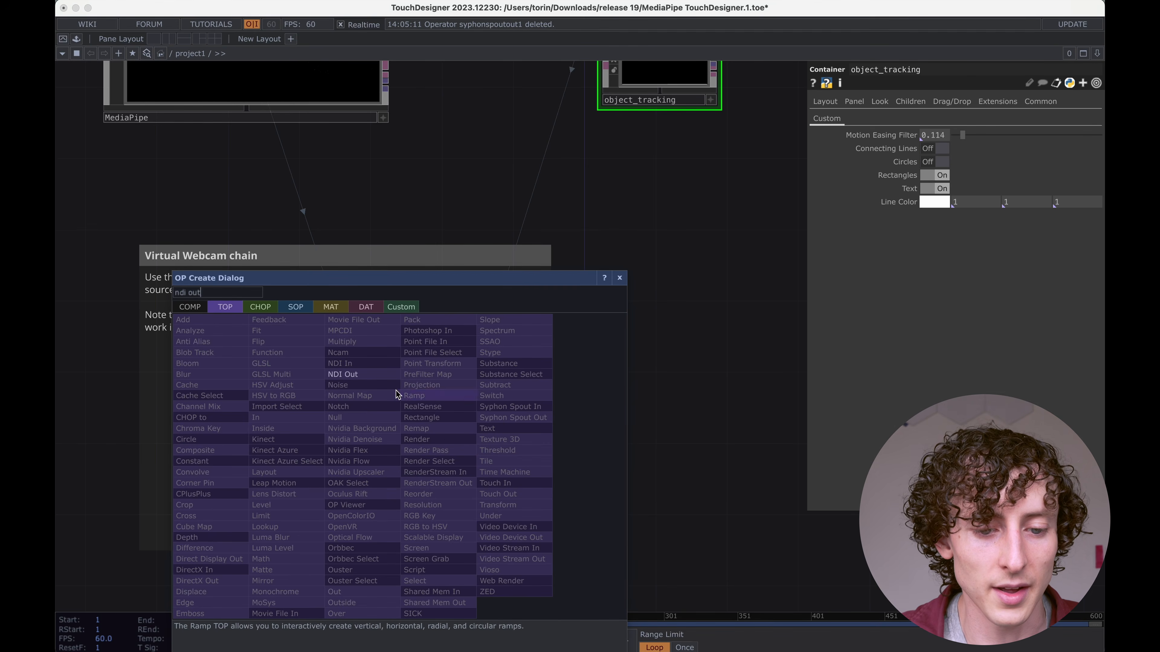
pyautogui.click(342, 374)
pyautogui.click(470, 480)
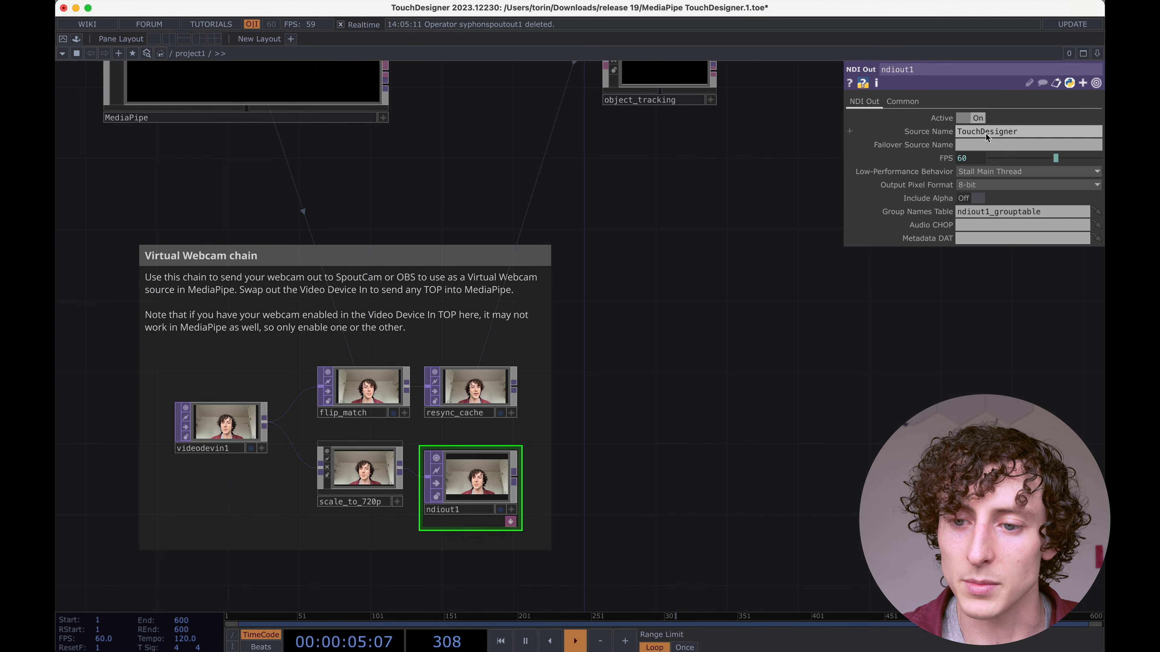
# Step: Set the NDI Out node's source name to NDI_TD
pyautogui.write('NDI_TD')
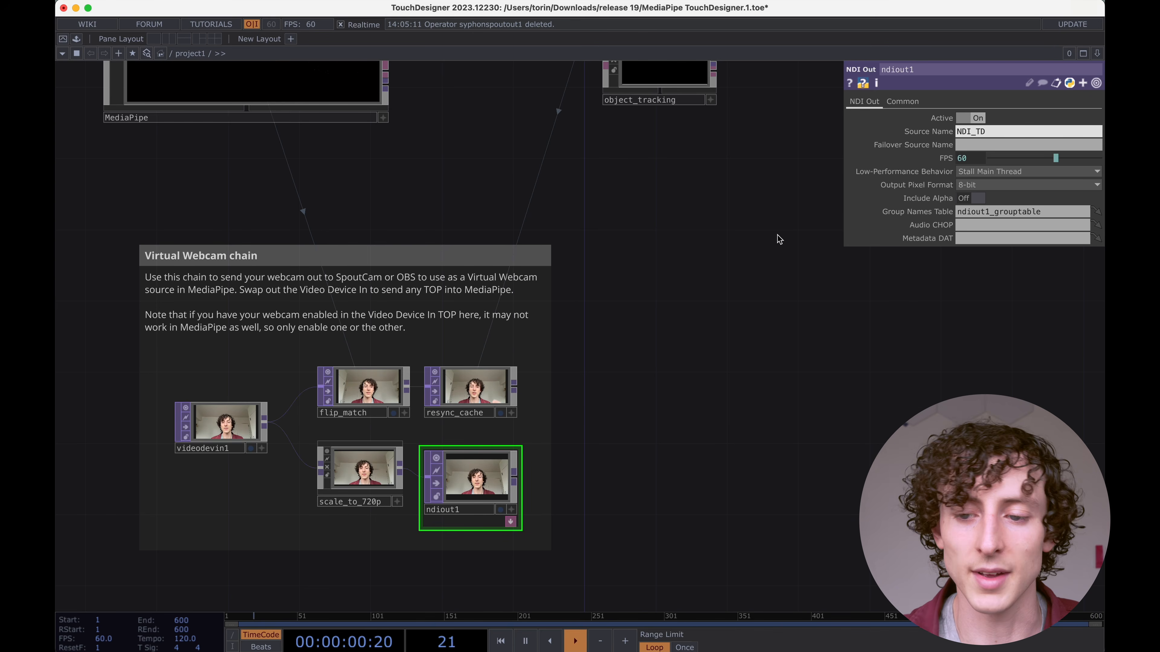
pyautogui.click(652, 332)
pyautogui.moveTo(629, 450)
pyautogui.mouseDown()
pyautogui.moveTo(628, 408)
pyautogui.moveTo(647, 458)
pyautogui.mouseUp()
pyautogui.scroll(-5, 647, 458)
pyautogui.moveTo(691, 412); pyautogui.dragTo(690, 411)
# Step: Search the computer for "ndi", launch NDI Virtual Input and move its window off the webcam chain nodes
pyautogui.press('super+space')
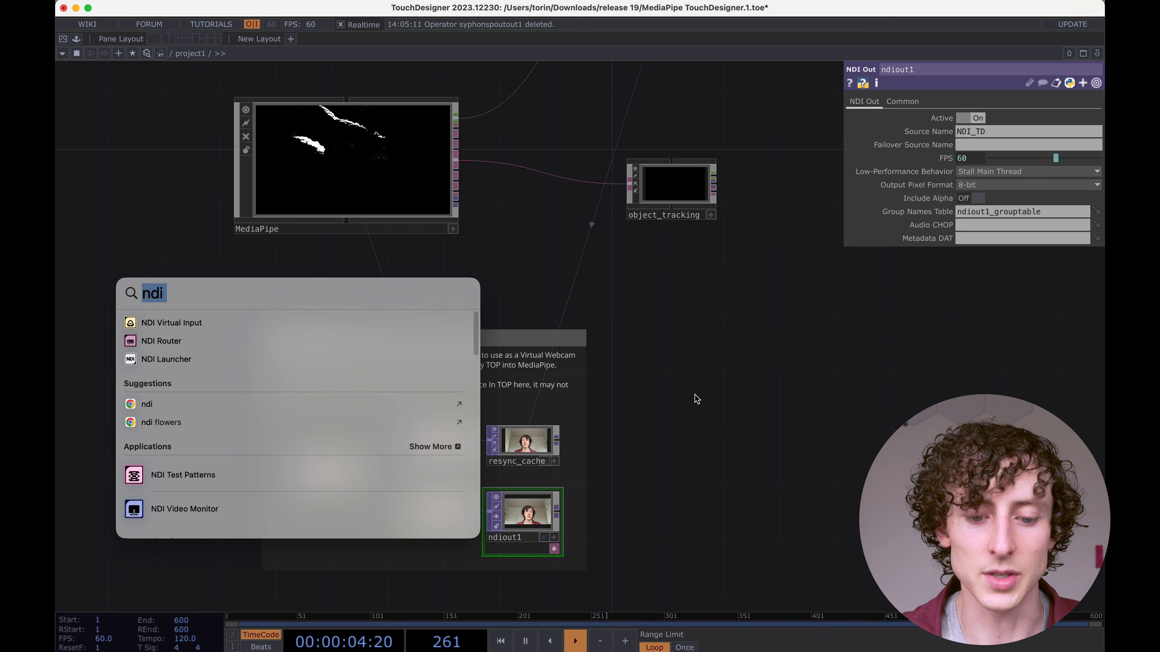
pyautogui.write('ndi')
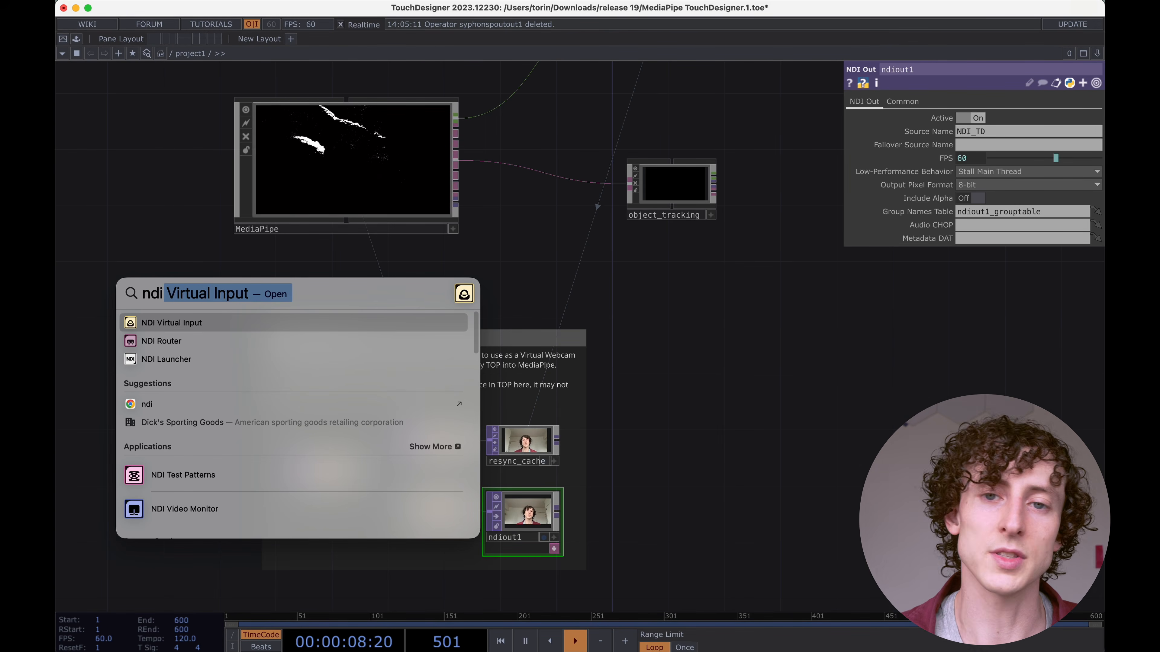
pyautogui.press('Return')
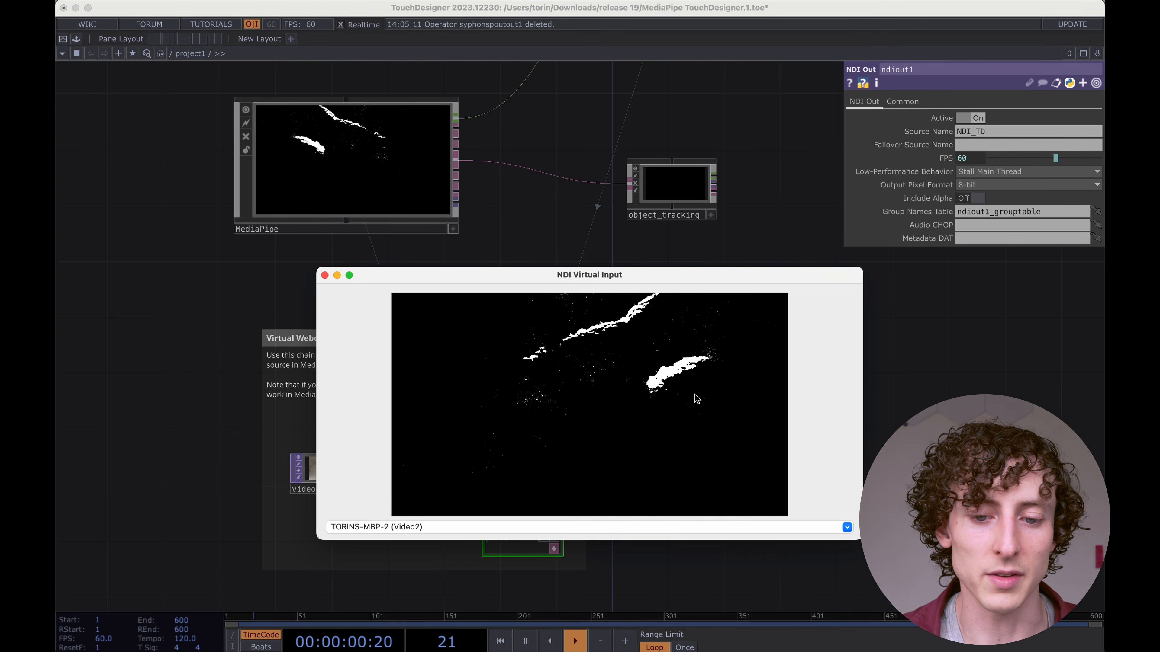
pyautogui.moveTo(486, 280); pyautogui.dragTo(596, 167)
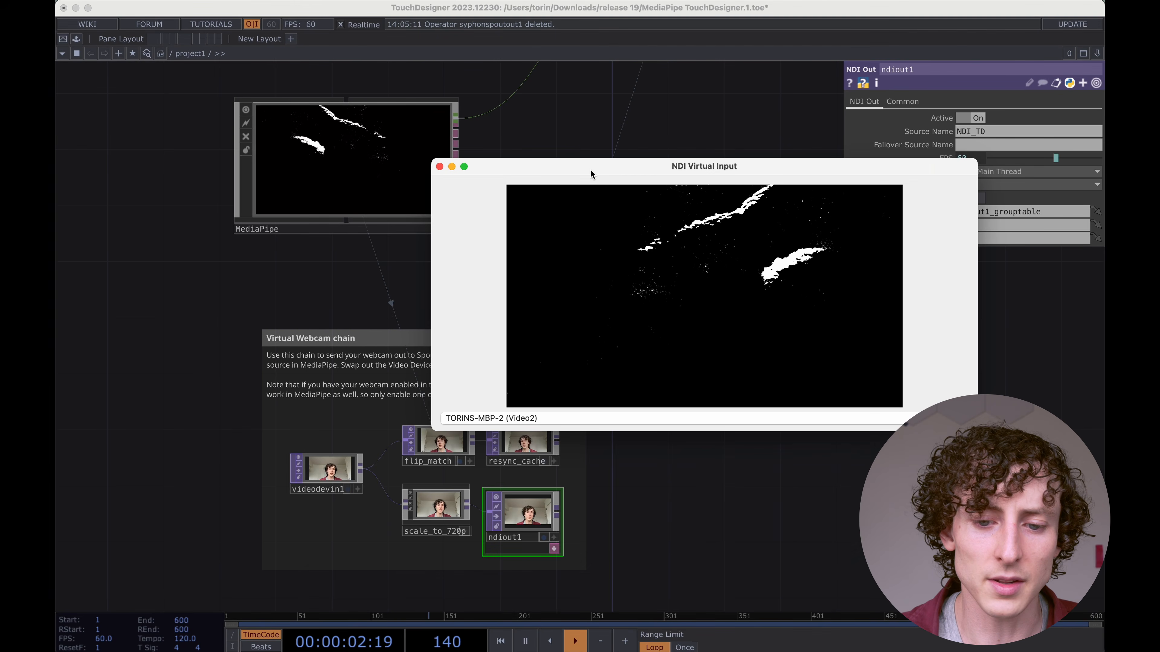
# Step: Try this computer's TouchDesigner stream as the NDI Virtual Input source, and reset the source to None
pyautogui.click(578, 424)
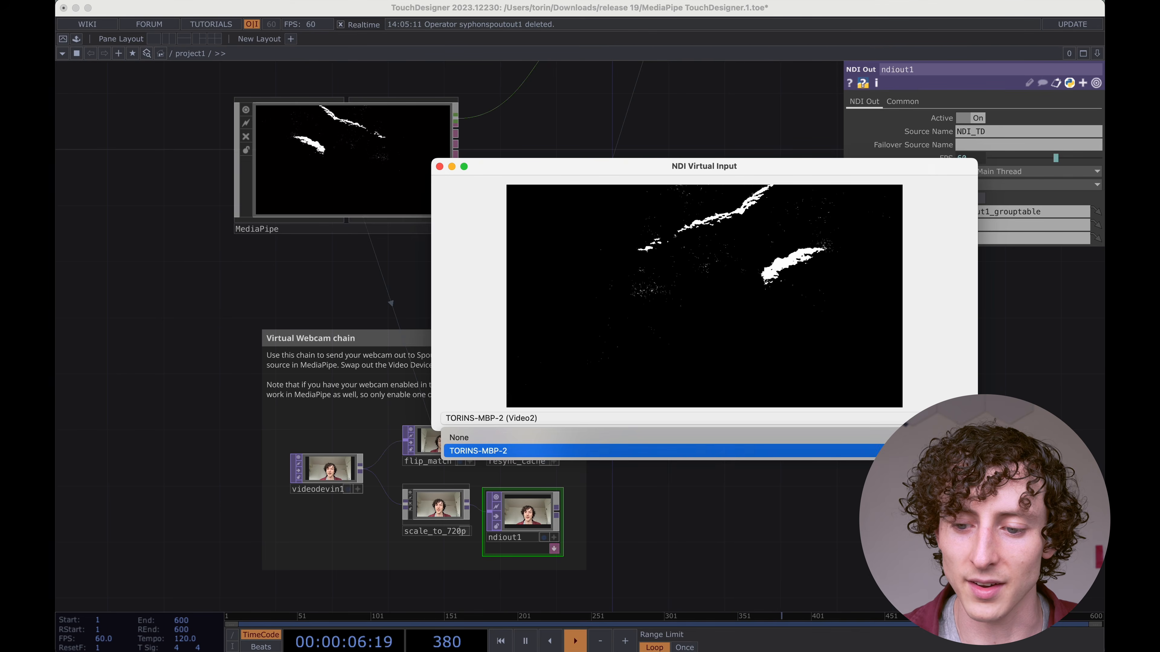
pyautogui.click(996, 452)
pyautogui.click(660, 419)
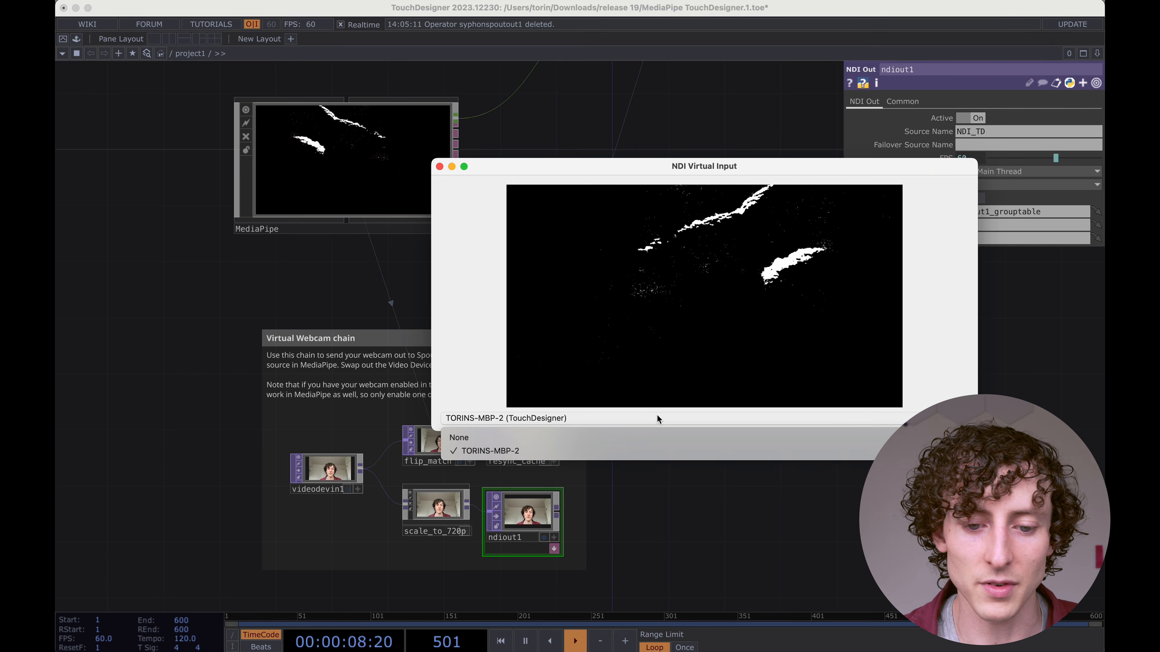
pyautogui.click(575, 440)
pyautogui.click(576, 418)
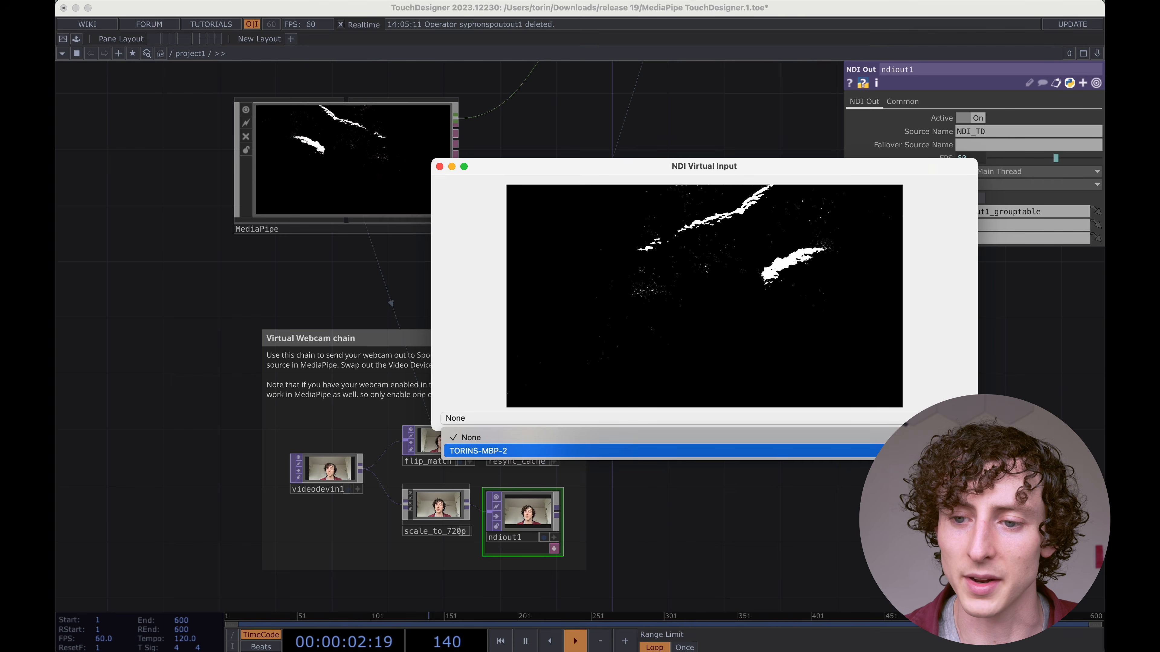
pyautogui.click(999, 128)
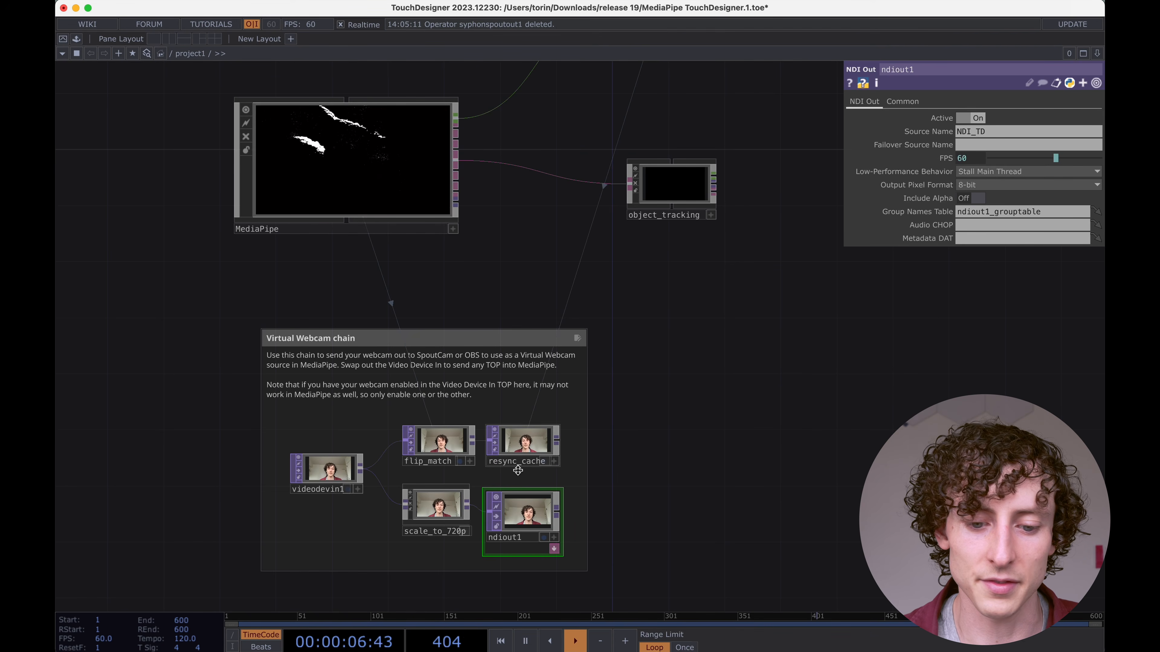
# Step: Bring NDI Virtual Input back, retry this computer's TouchDesigner stream as its source, and clear the selection to None
pyautogui.press('super+Tab')
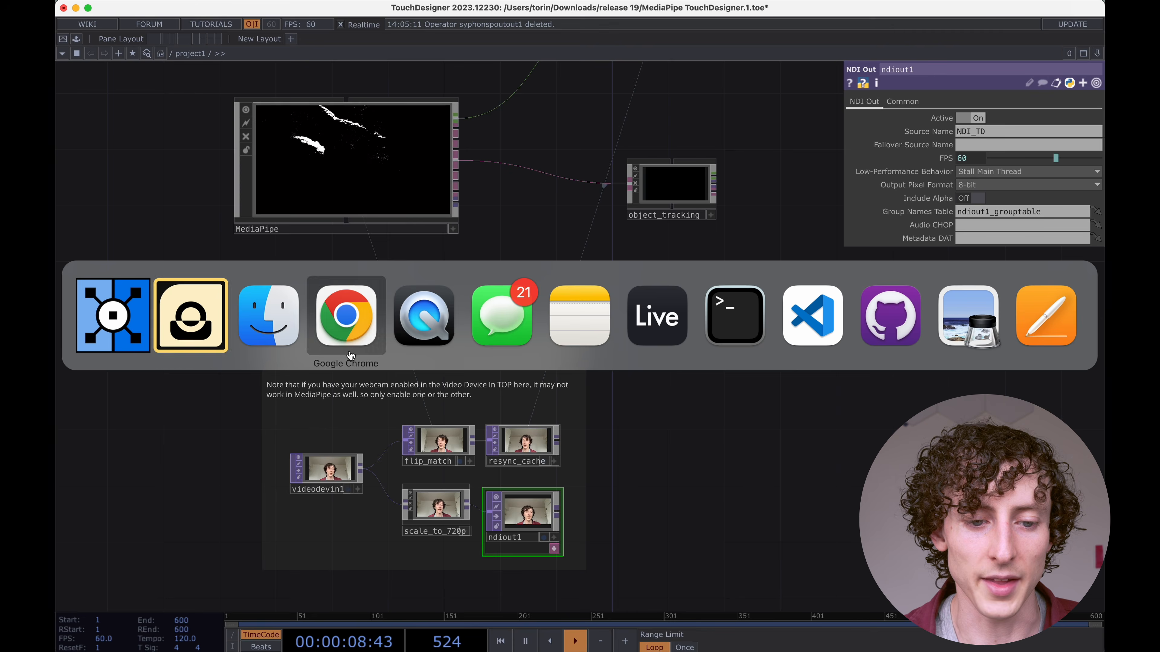
pyautogui.click(811, 417)
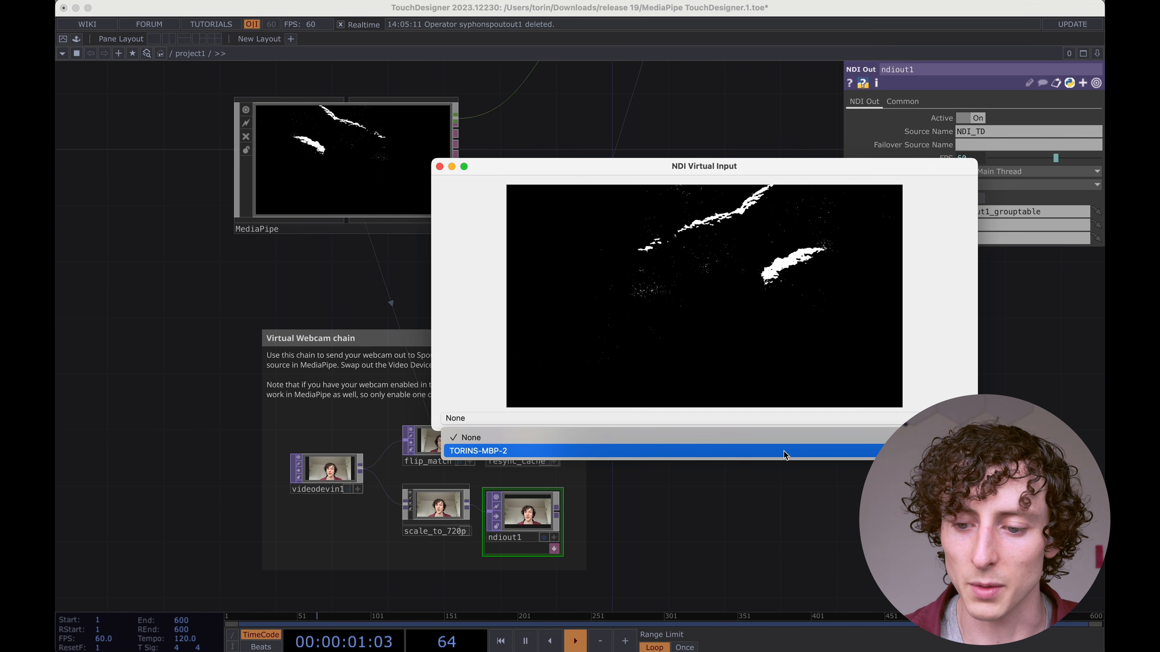
pyautogui.click(784, 451)
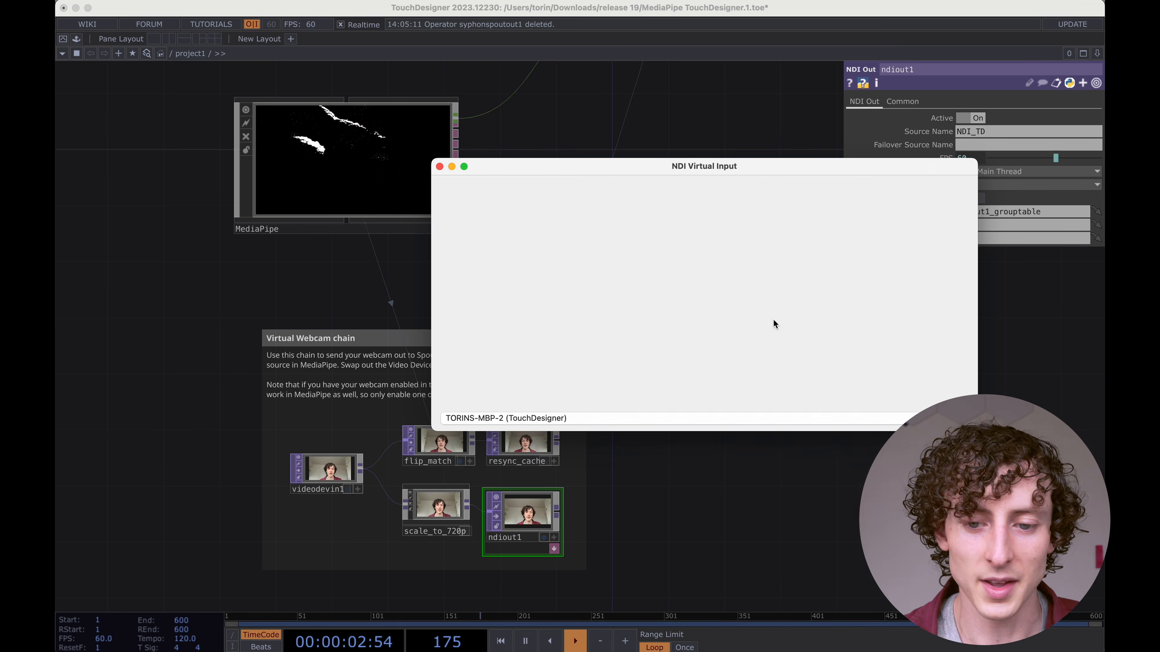
pyautogui.press('super+space')
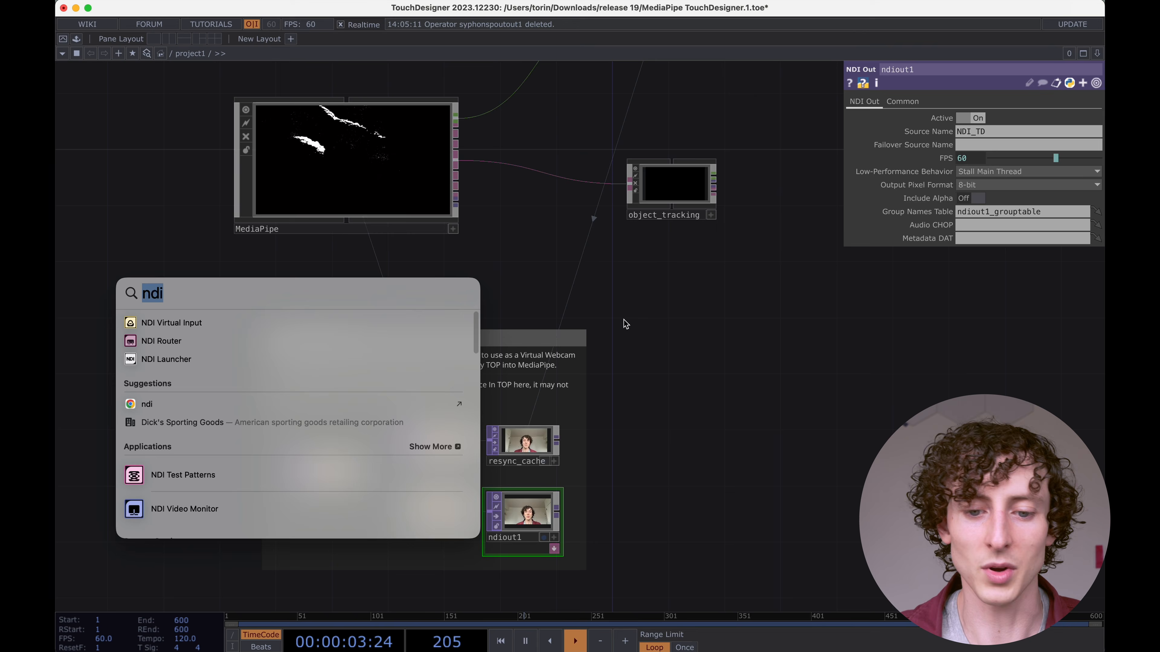
pyautogui.write('ndi')
pyautogui.press('Return')
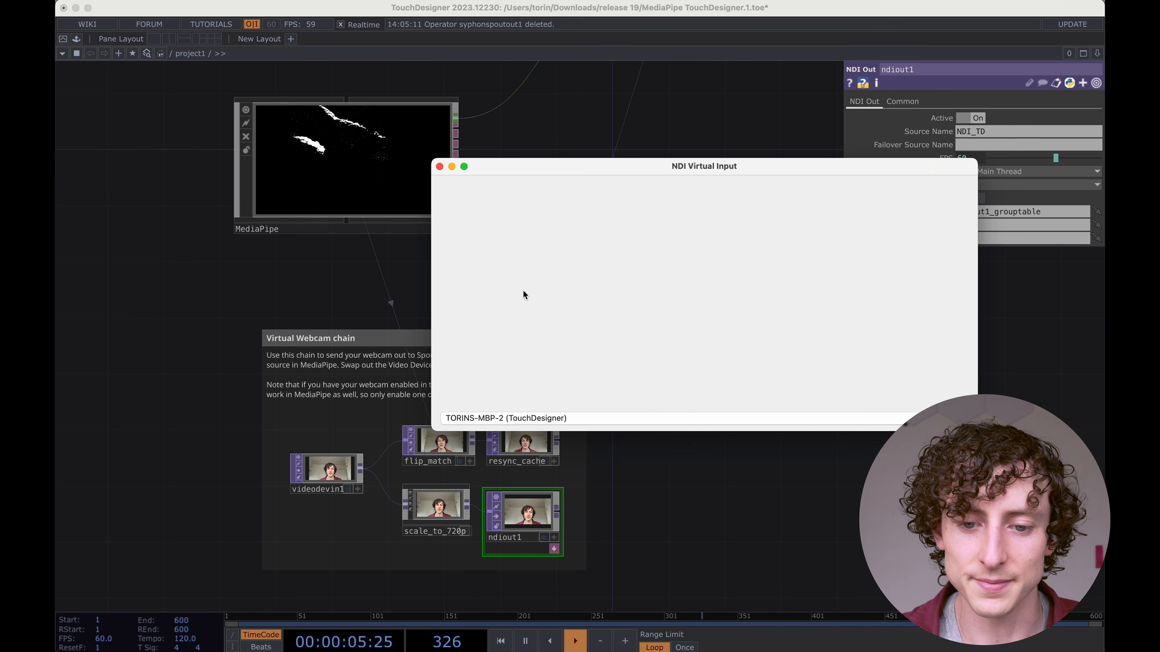
pyautogui.click(548, 418)
pyautogui.click(578, 438)
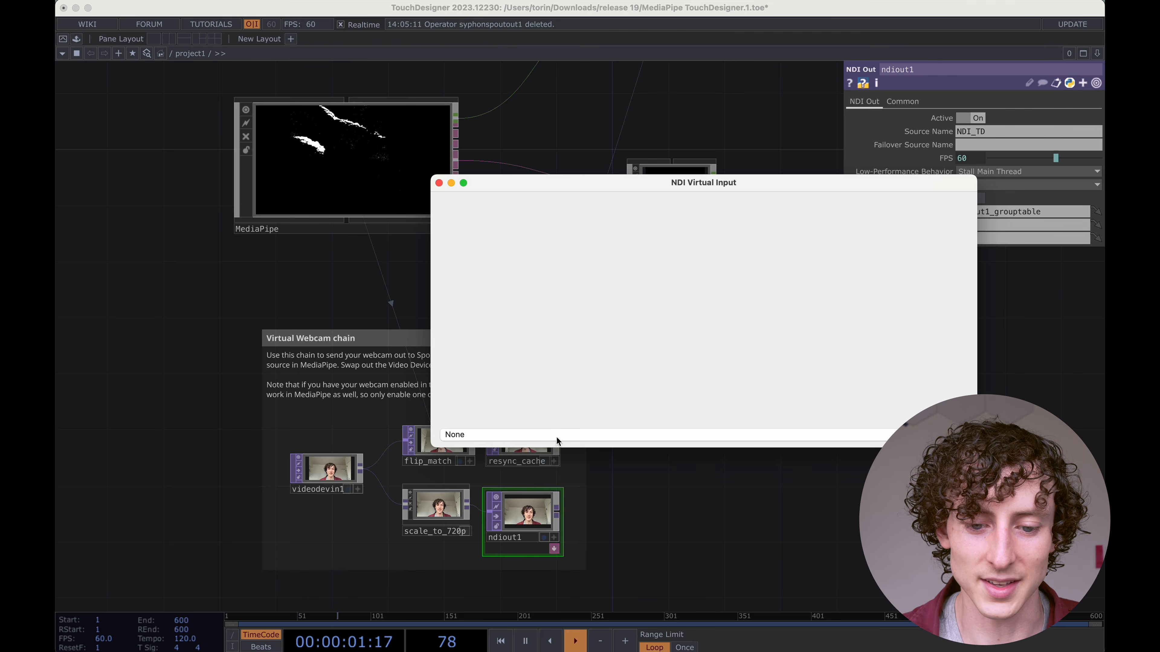
# Step: Set the NDI Virtual Input source to this computer's NDI_TD stream
pyautogui.click(556, 435)
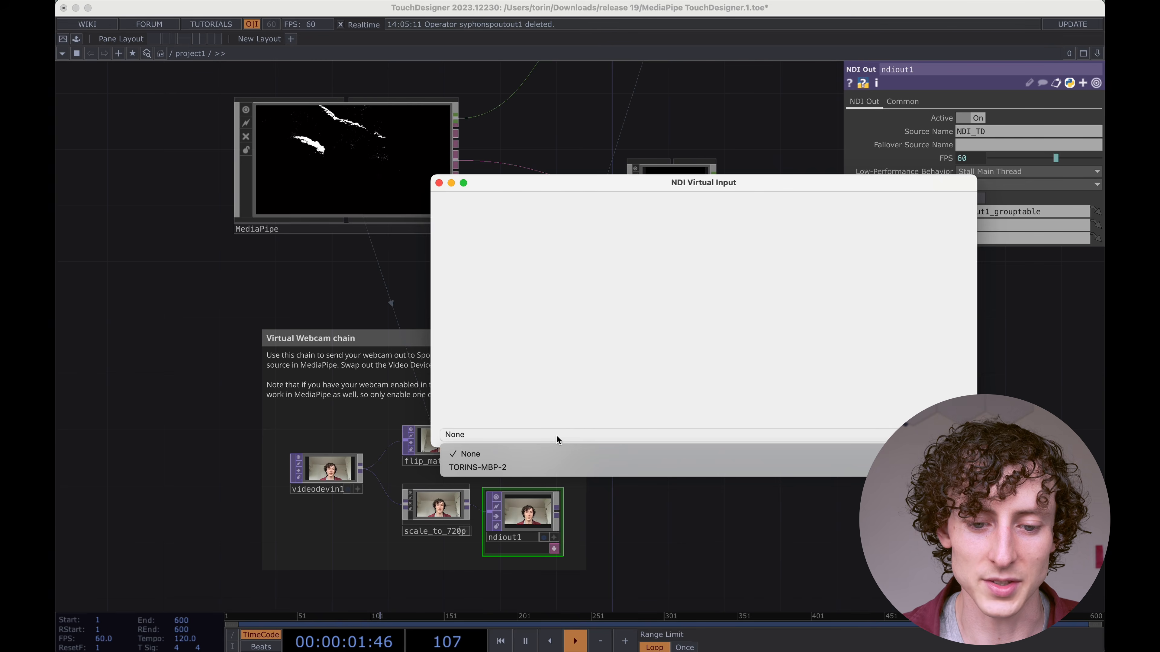
pyautogui.moveTo(541, 466)
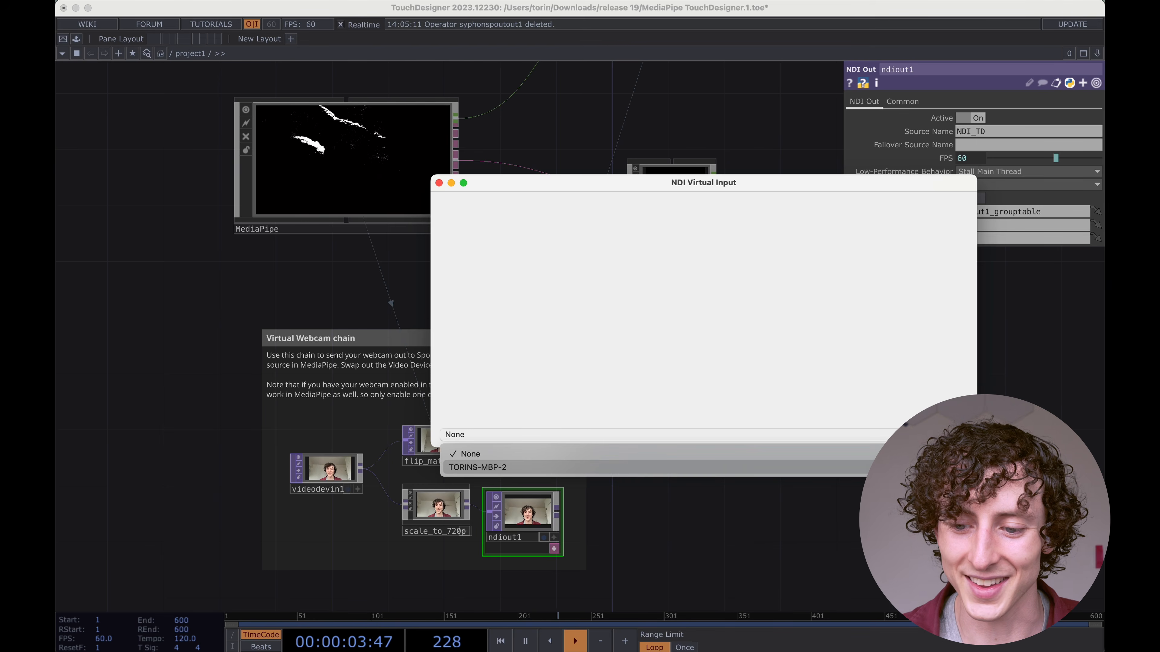
pyautogui.press('Escape')
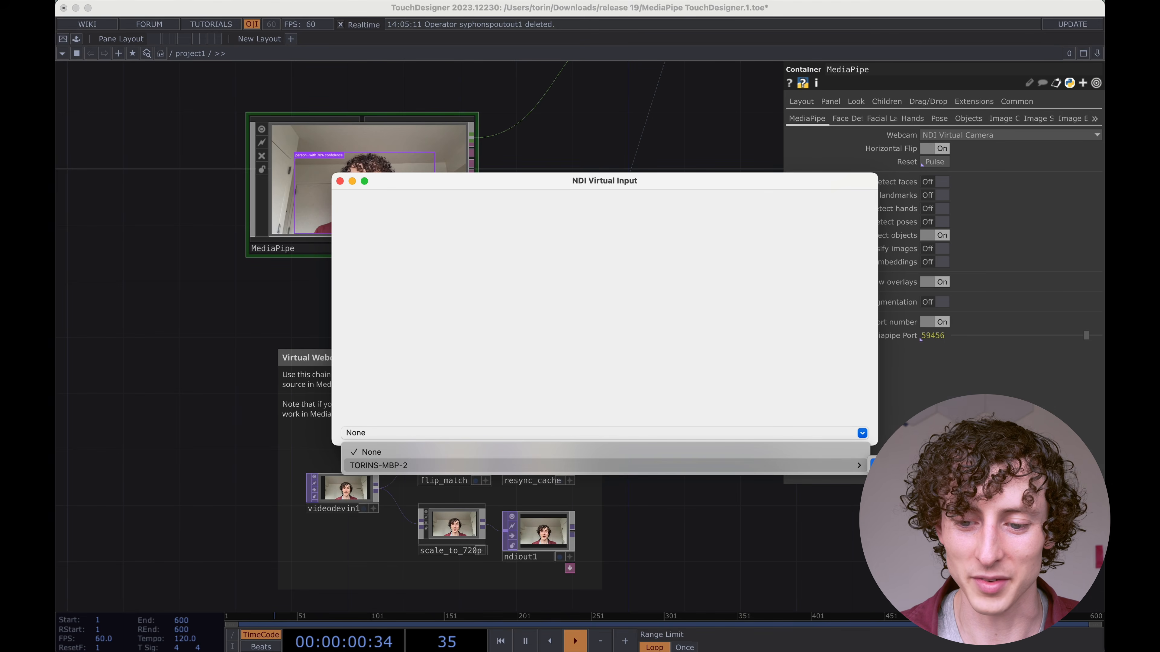
pyautogui.click(896, 466)
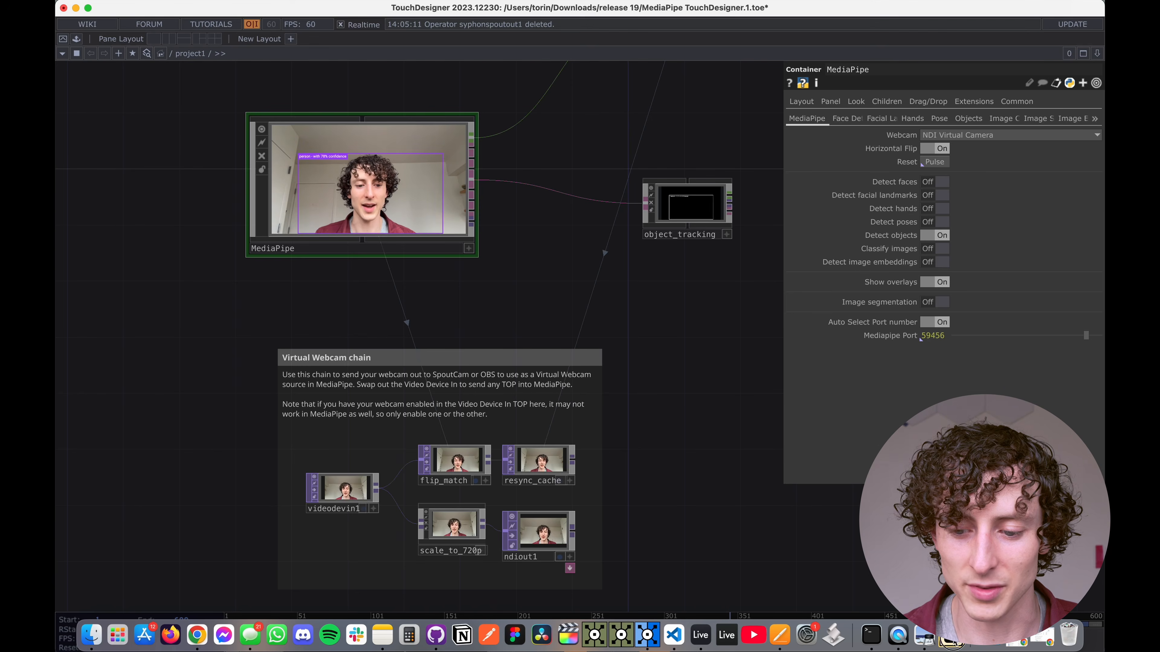
# Step: Reopen the NDI Virtual Input window, check its selected source, and return to the TouchDesigner network
pyautogui.click(954, 641)
pyautogui.moveTo(733, 313); pyautogui.dragTo(655, 254)
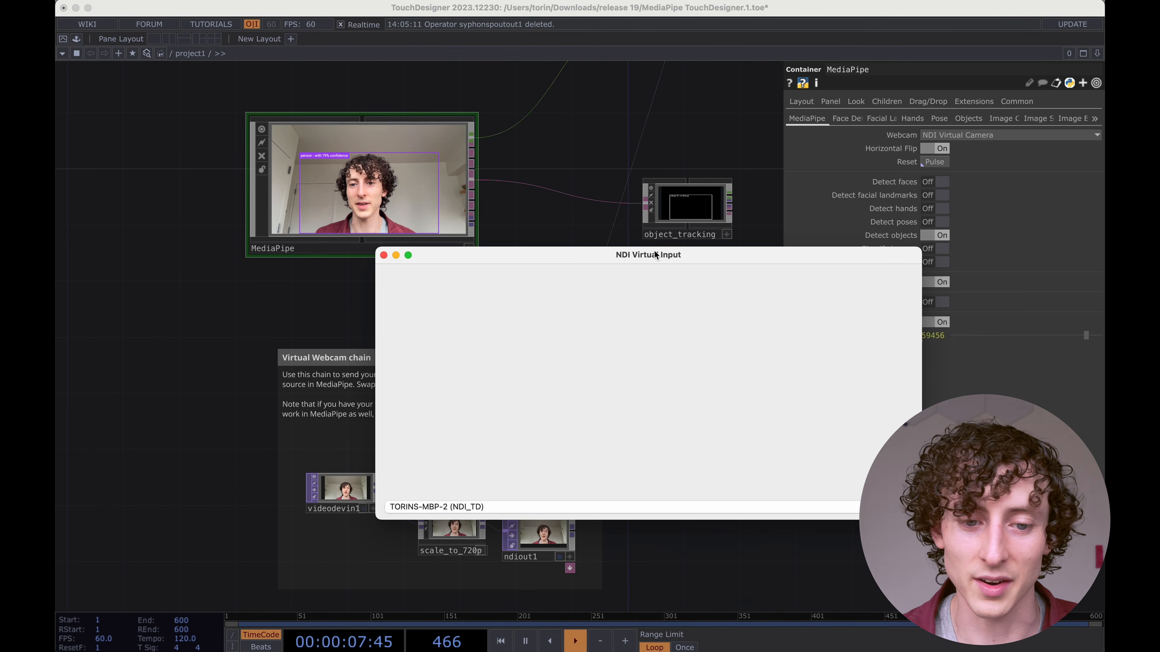
pyautogui.click(541, 506)
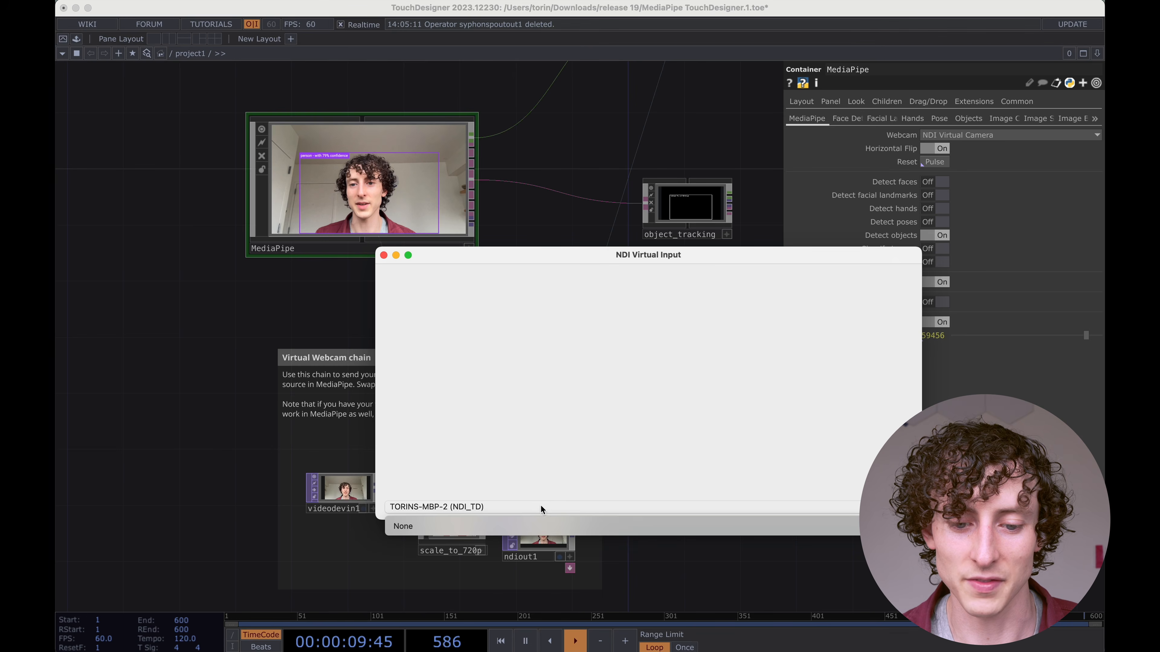
pyautogui.click(559, 338)
pyautogui.moveTo(533, 256); pyautogui.dragTo(498, 254)
pyautogui.press('super+Tab')
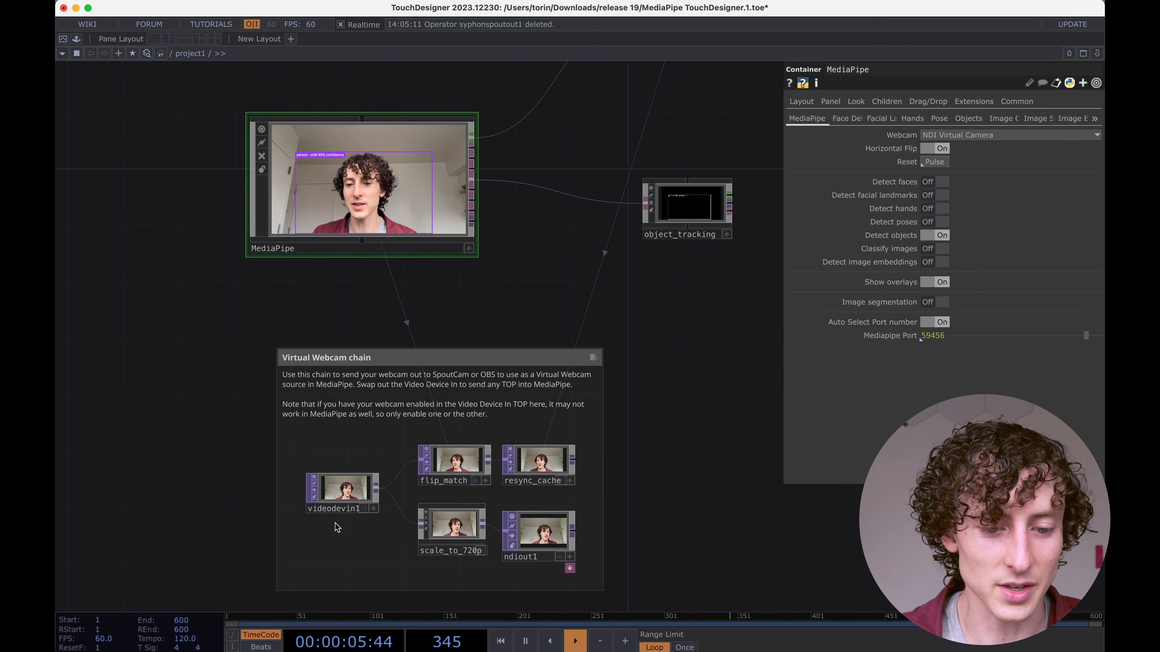
pyautogui.moveTo(249, 606)
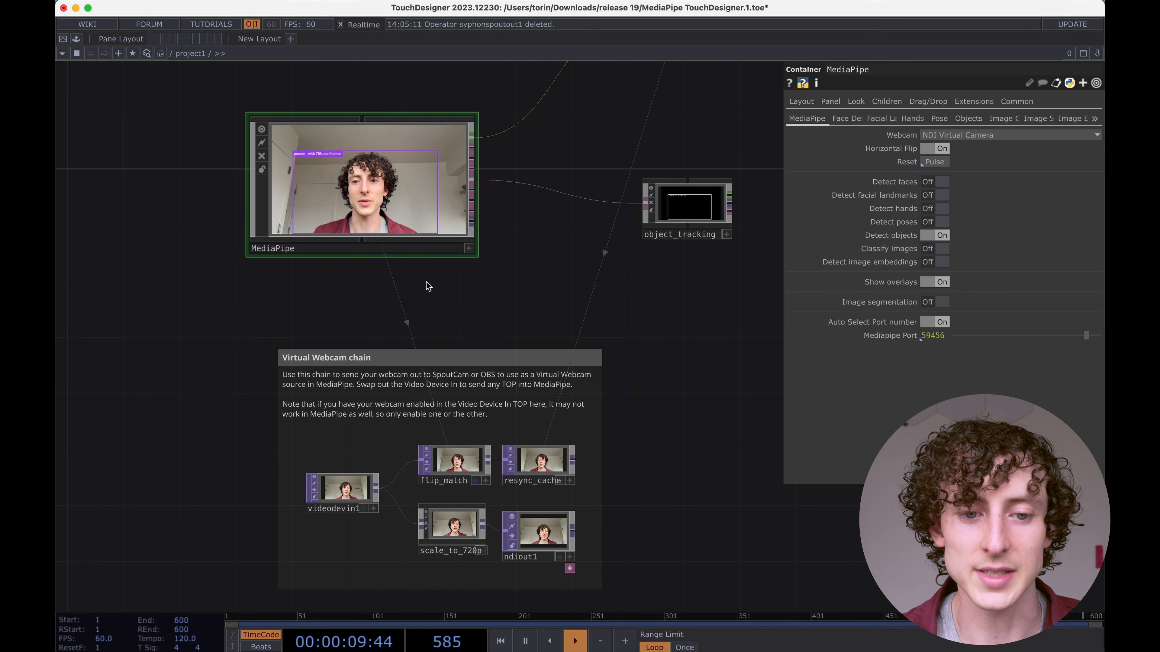
# Step: Add the movie waves_4k_long.mov to the network below videodevin1 and turn off its Hardware Decode
pyautogui.press('super+space')
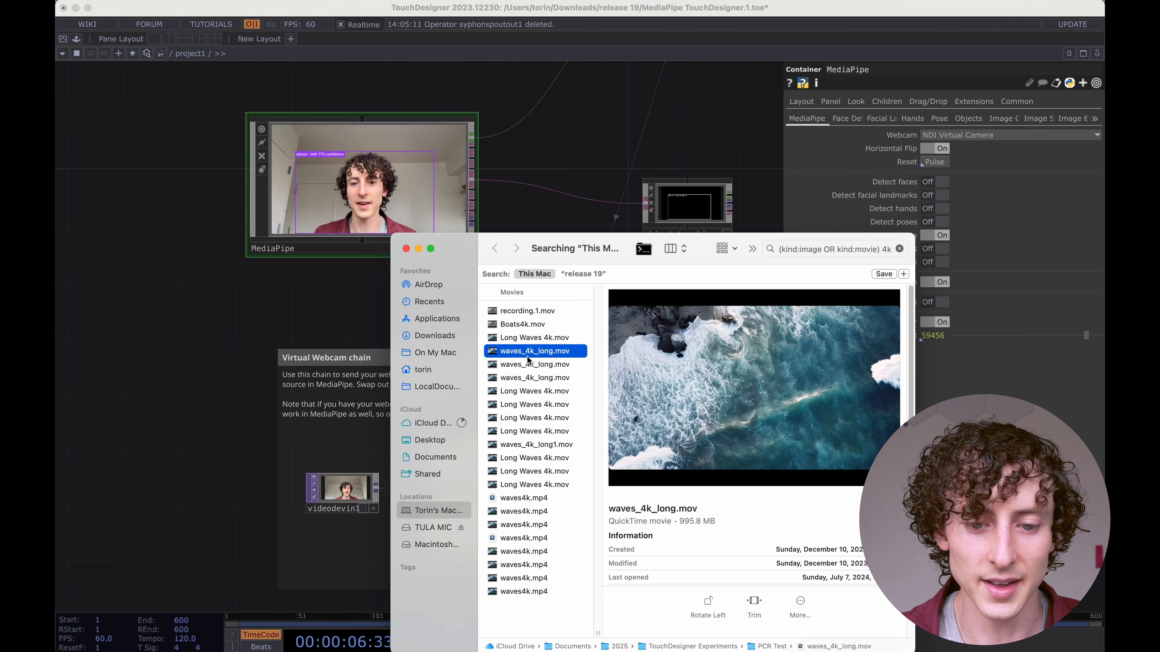
pyautogui.moveTo(529, 360); pyautogui.dragTo(362, 564)
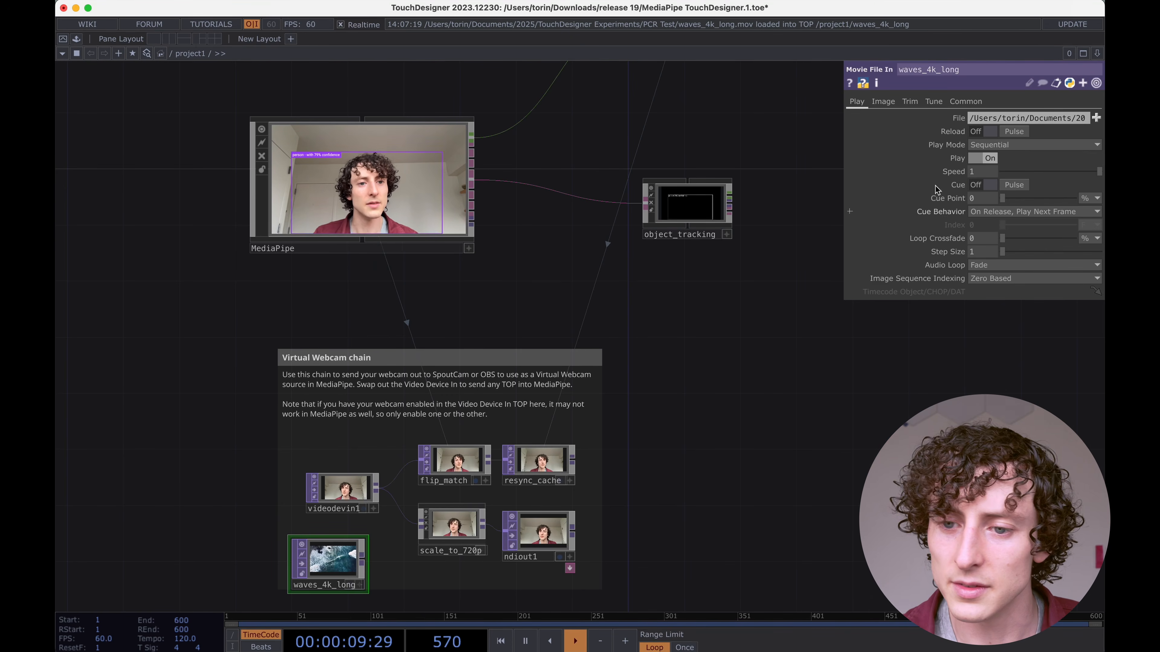
pyautogui.click(933, 100)
pyautogui.click(988, 238)
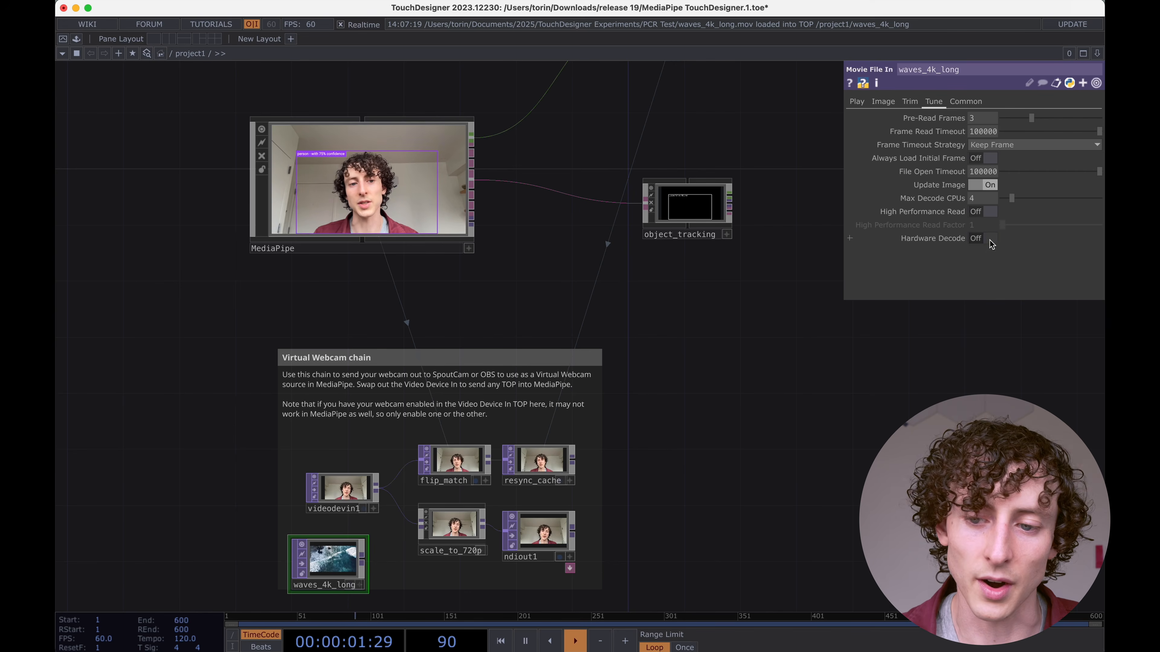
pyautogui.click(857, 101)
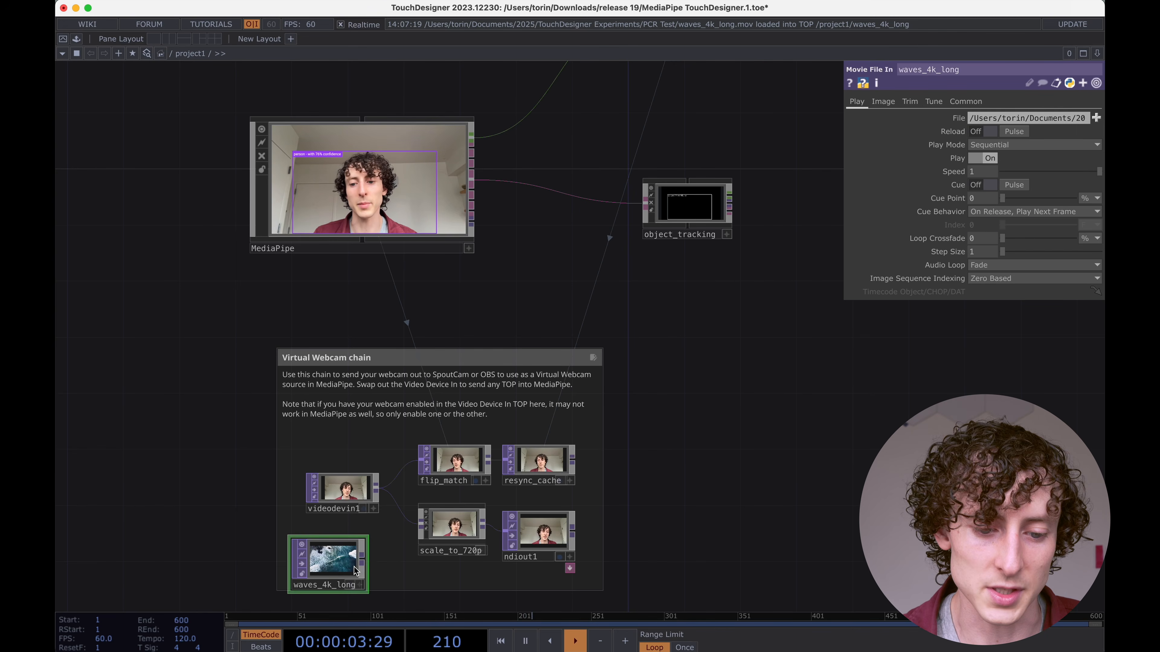
# Step: Feed waves_4k_long into flip_match and scale_to_720p in place of videodevin1
pyautogui.click(362, 557)
pyautogui.click(393, 481)
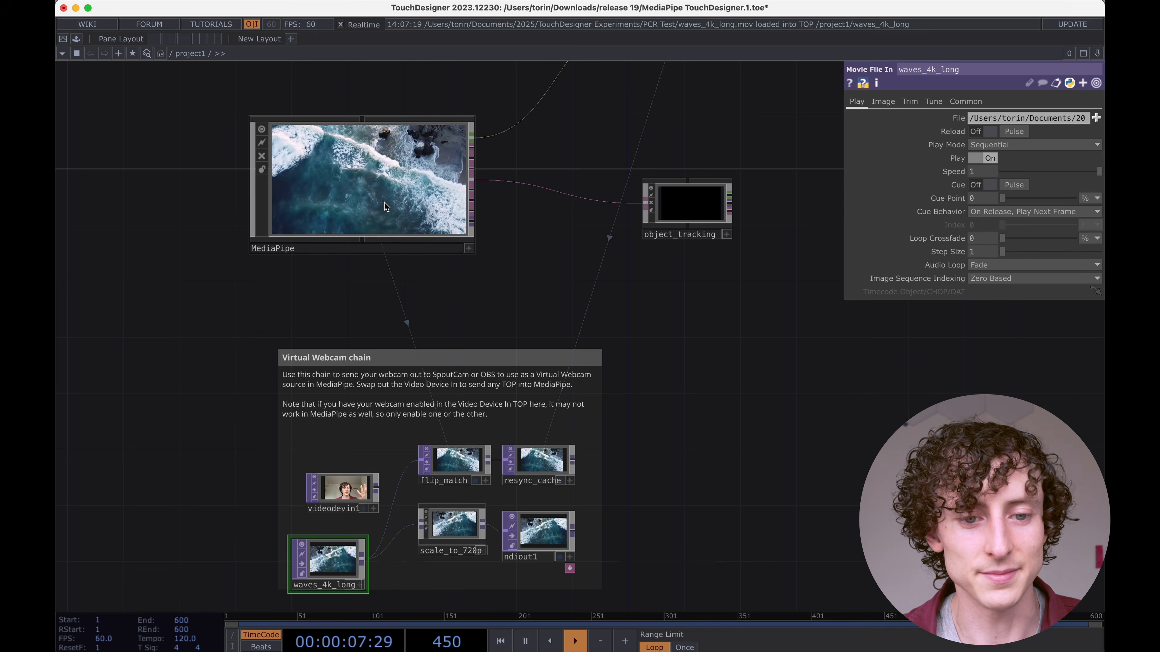
pyautogui.scroll(8, 387, 161)
pyautogui.scroll(-8, 387, 160)
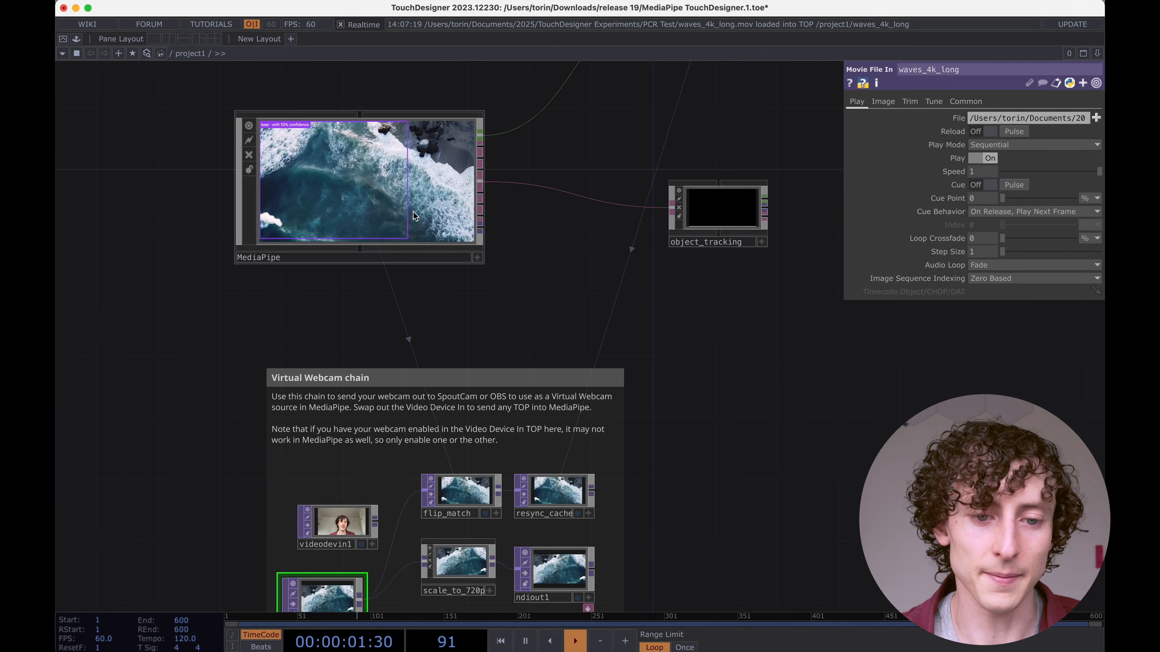
# Step: Lower the MediaPipe container's Minimum Object Score for object detection to 0.054
pyautogui.click(360, 193)
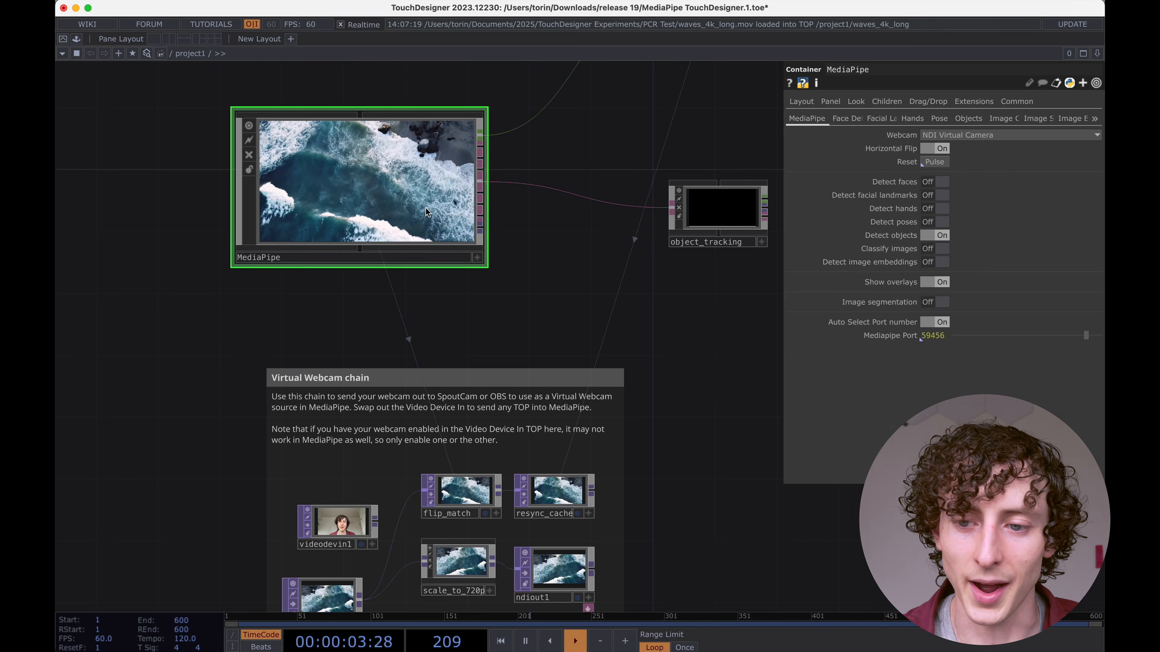
pyautogui.scroll(-1, 386, 198)
pyautogui.scroll(-1, 390, 199)
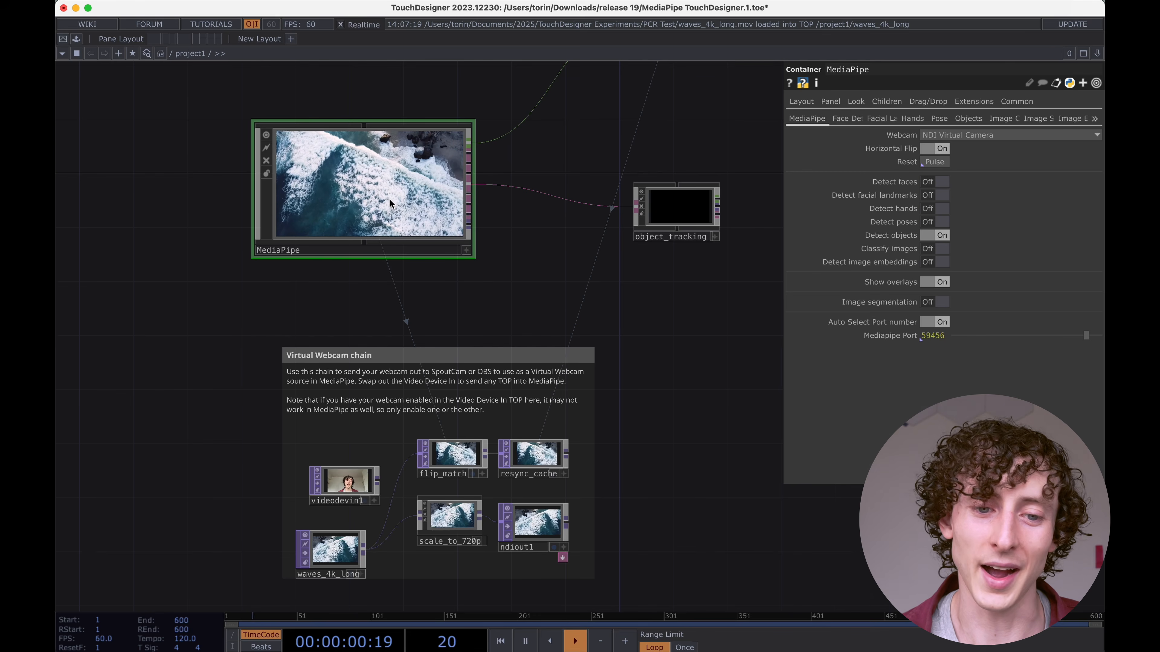
pyautogui.click(967, 119)
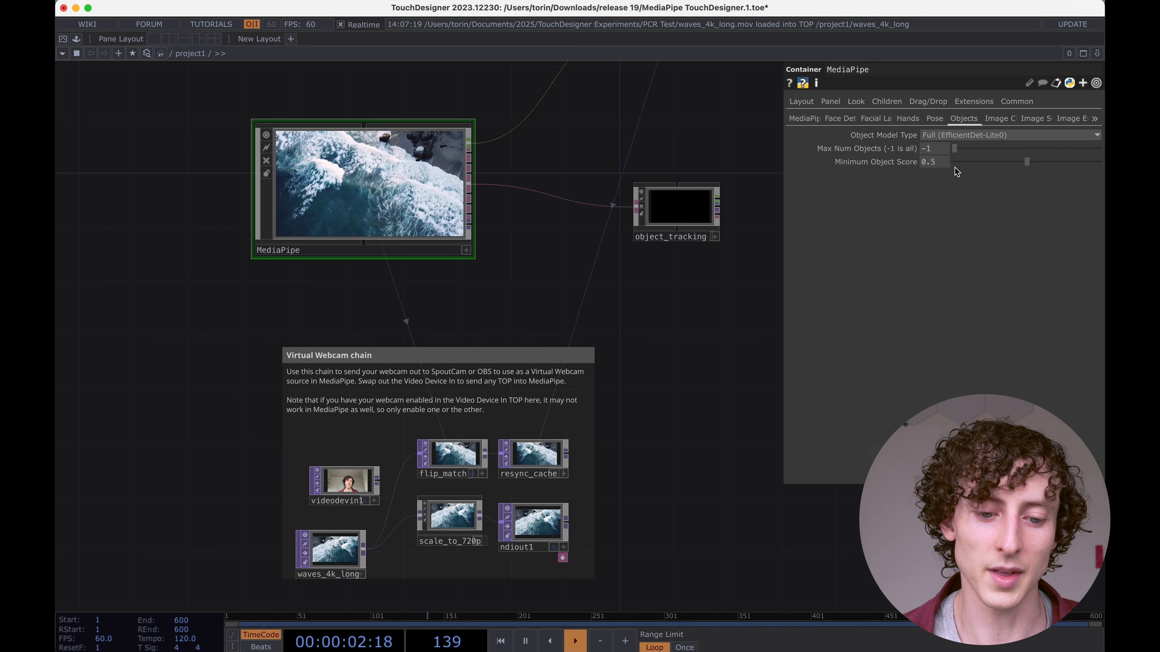
pyautogui.moveTo(955, 163); pyautogui.dragTo(962, 162)
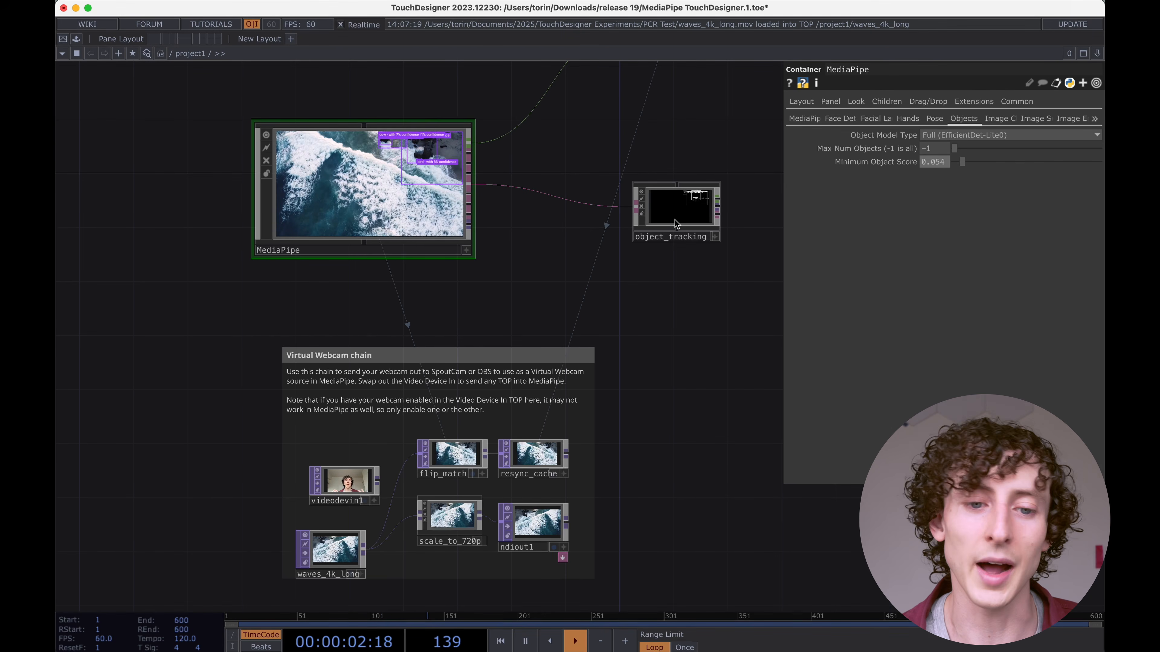
# Step: Examine the labelled detection boxes on the waves video in the MediaPipe and object_tracking previews
pyautogui.scroll(10, 382, 114)
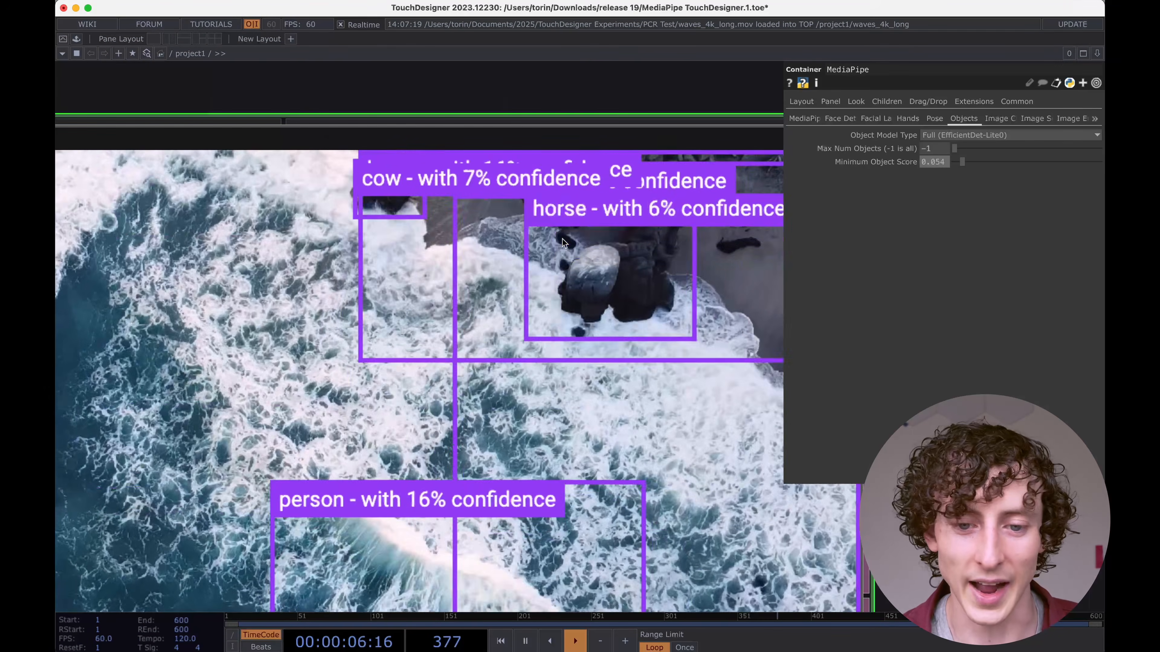
pyautogui.scroll(-3, 577, 252)
pyautogui.scroll(-5, 578, 251)
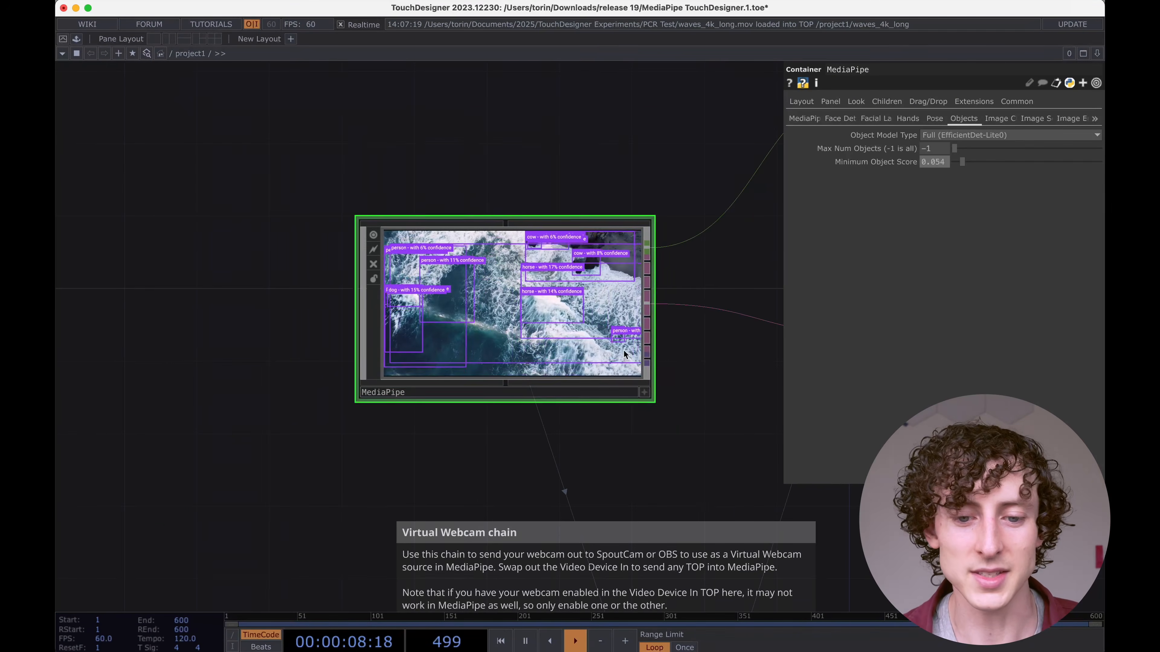
pyautogui.hscroll(5, 709, 435)
pyautogui.scroll(5, 479, 336)
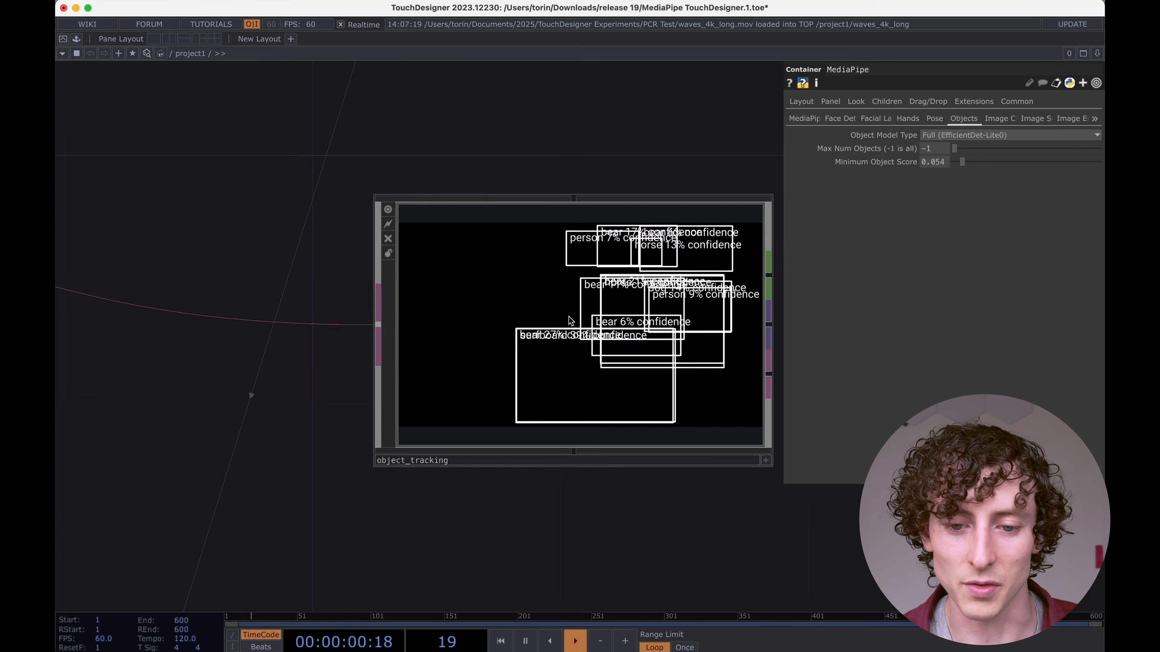
pyautogui.scroll(-8, 412, 401)
# Step: Insert a Threshold TOP between waves_4k_long and scale_to_720p, set its threshold to 0.93, and inspect the tracked output
pyautogui.moveTo(412, 400)
pyautogui.mouseDown()
pyautogui.moveTo(582, 121)
pyautogui.moveTo(541, 246)
pyautogui.mouseUp()
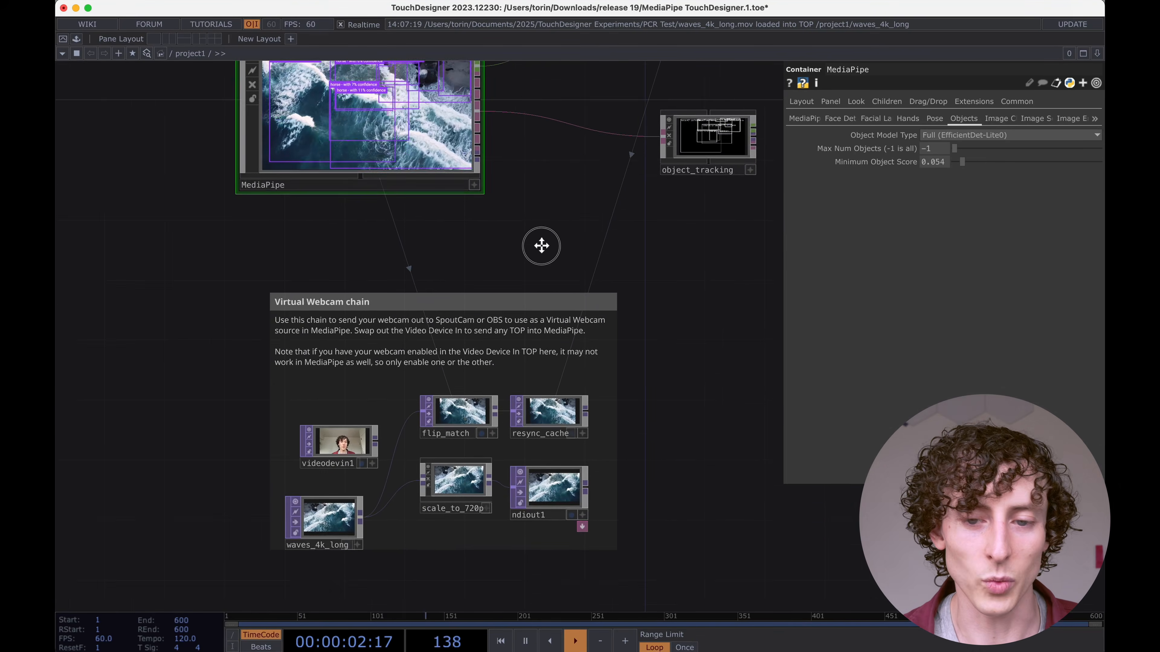
pyautogui.scroll(-2, 401, 449)
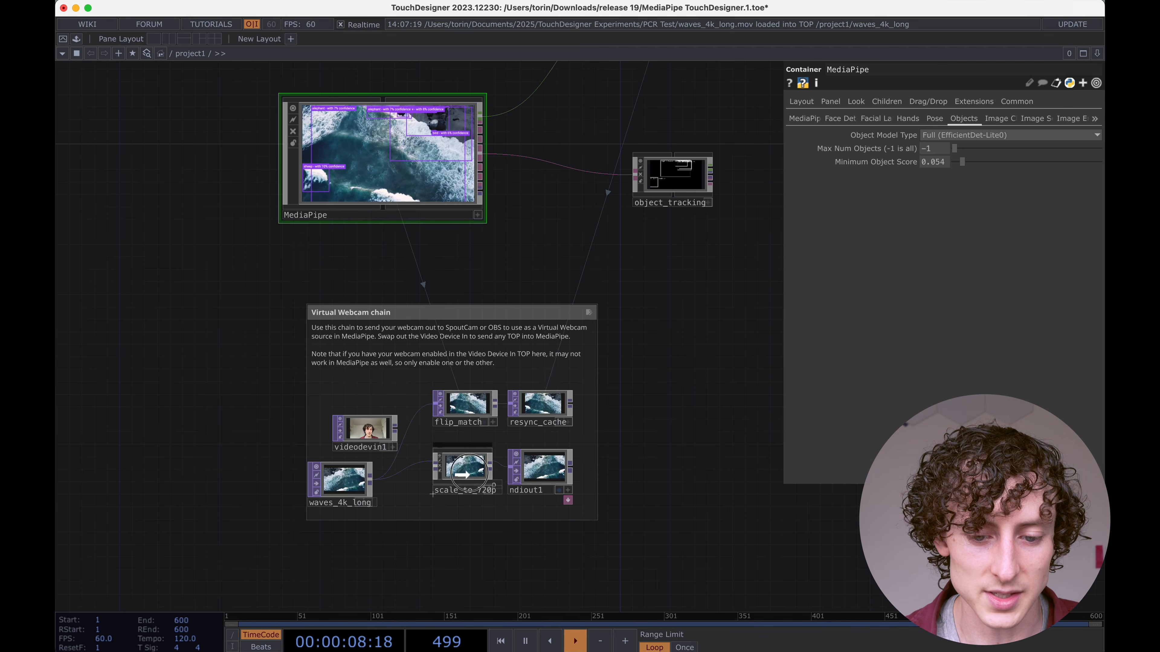
pyautogui.click(519, 478)
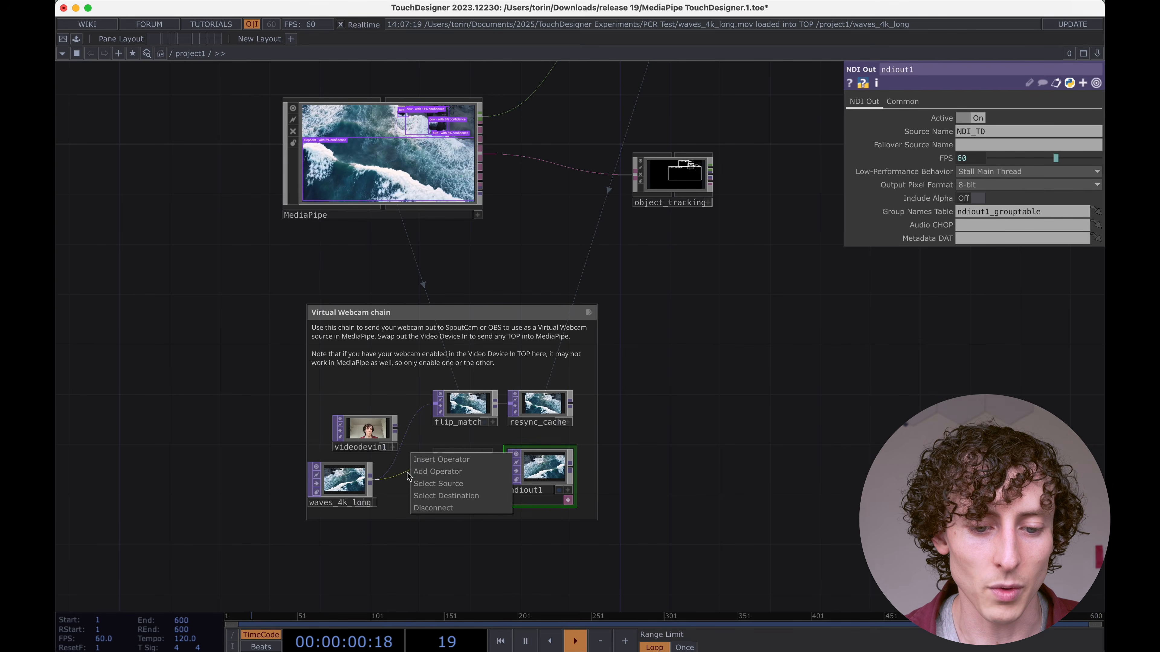
pyautogui.click(429, 460)
pyautogui.write('thre')
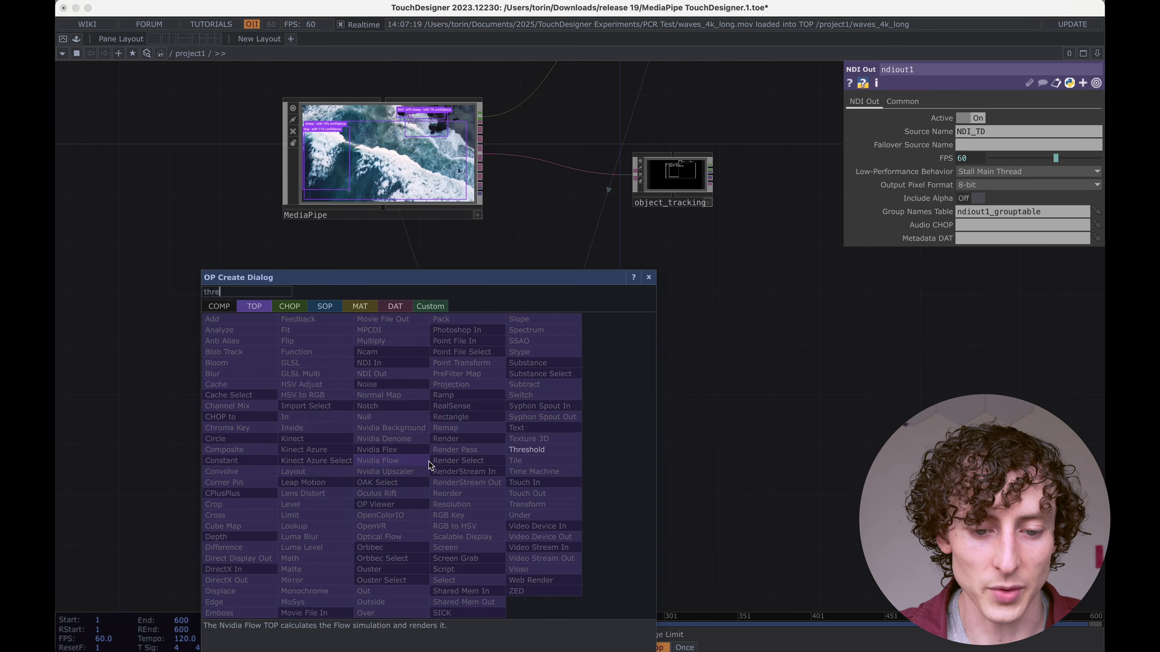
pyautogui.press('Return')
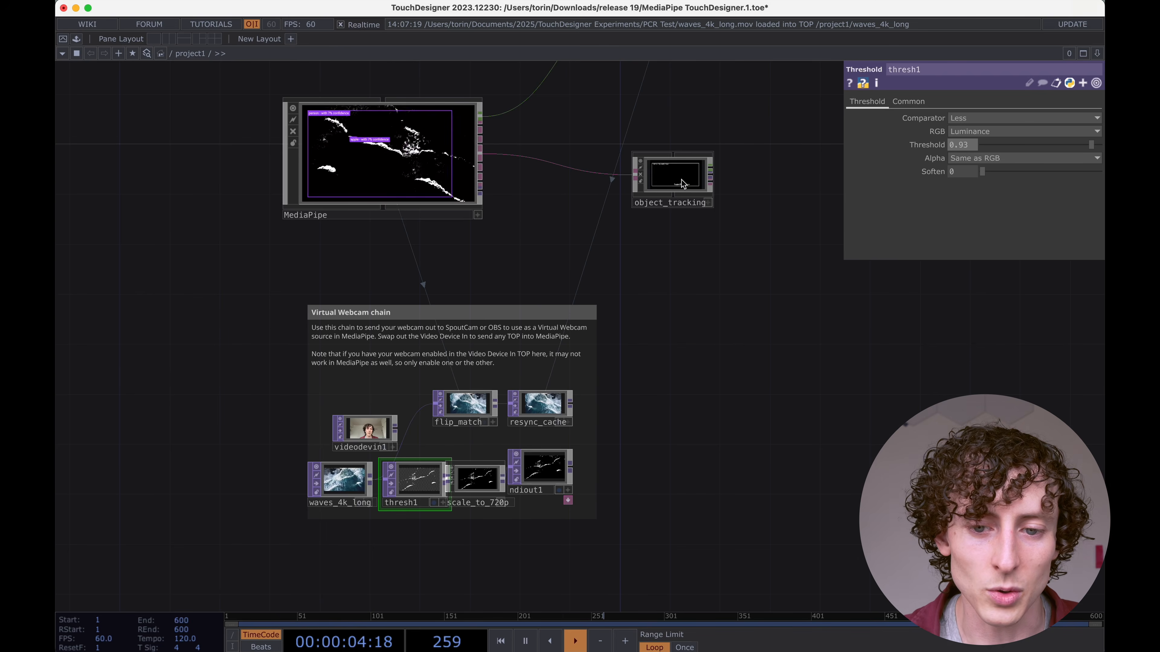
pyautogui.scroll(10, 333, 135)
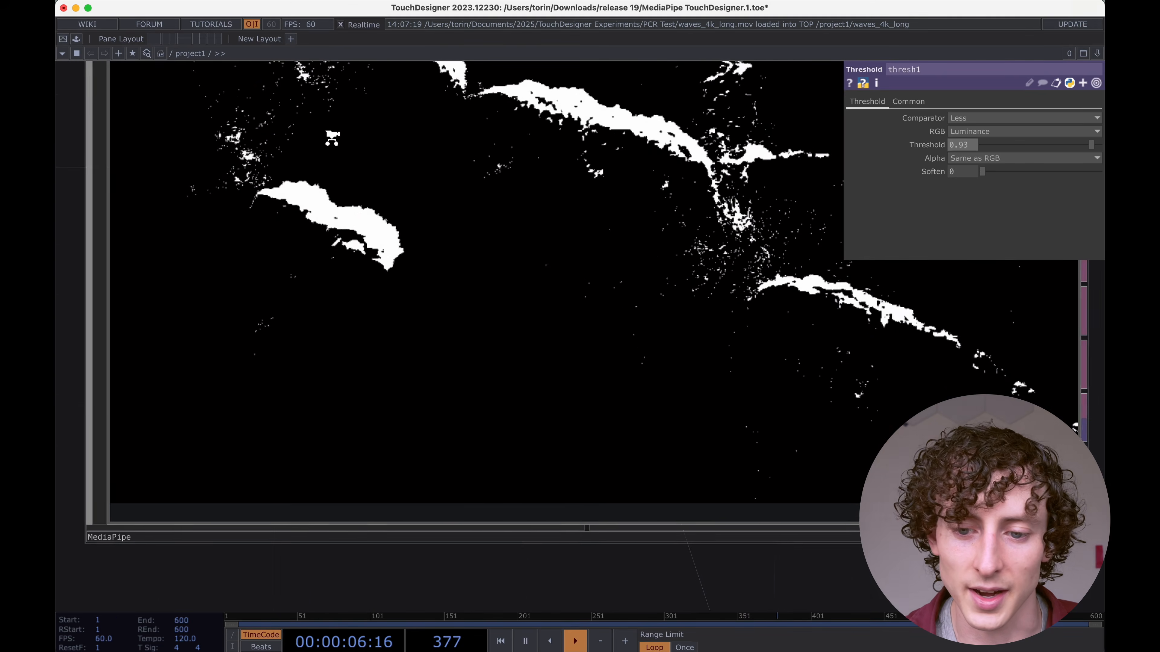
pyautogui.scroll(-10, 332, 137)
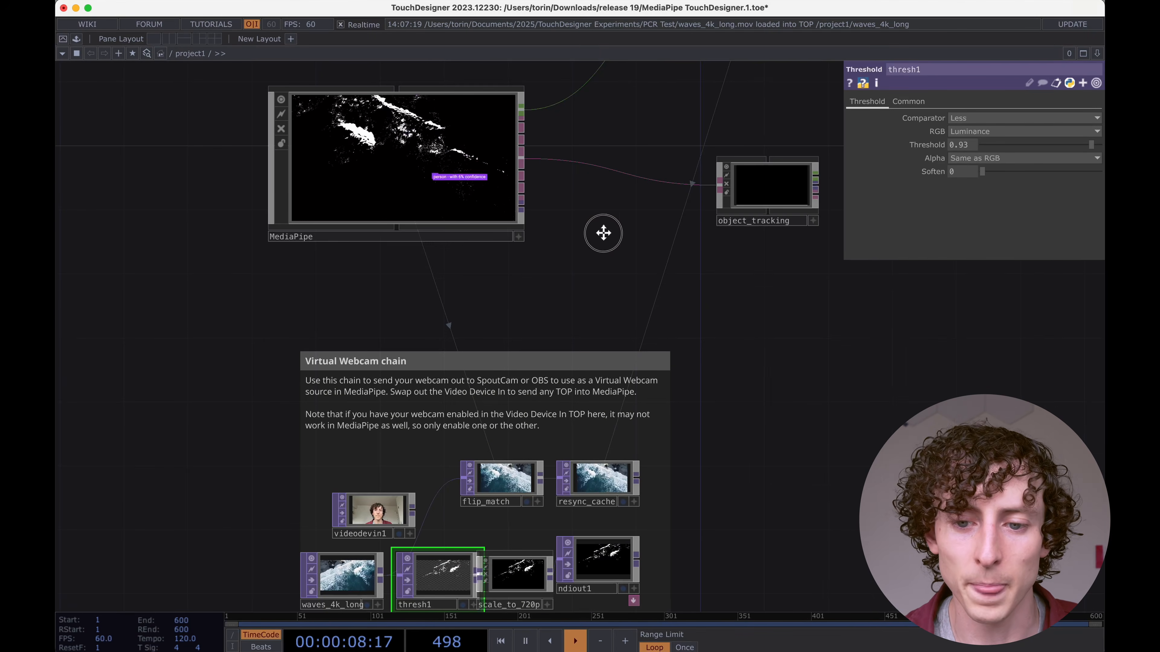
pyautogui.moveTo(603, 230); pyautogui.dragTo(459, 292)
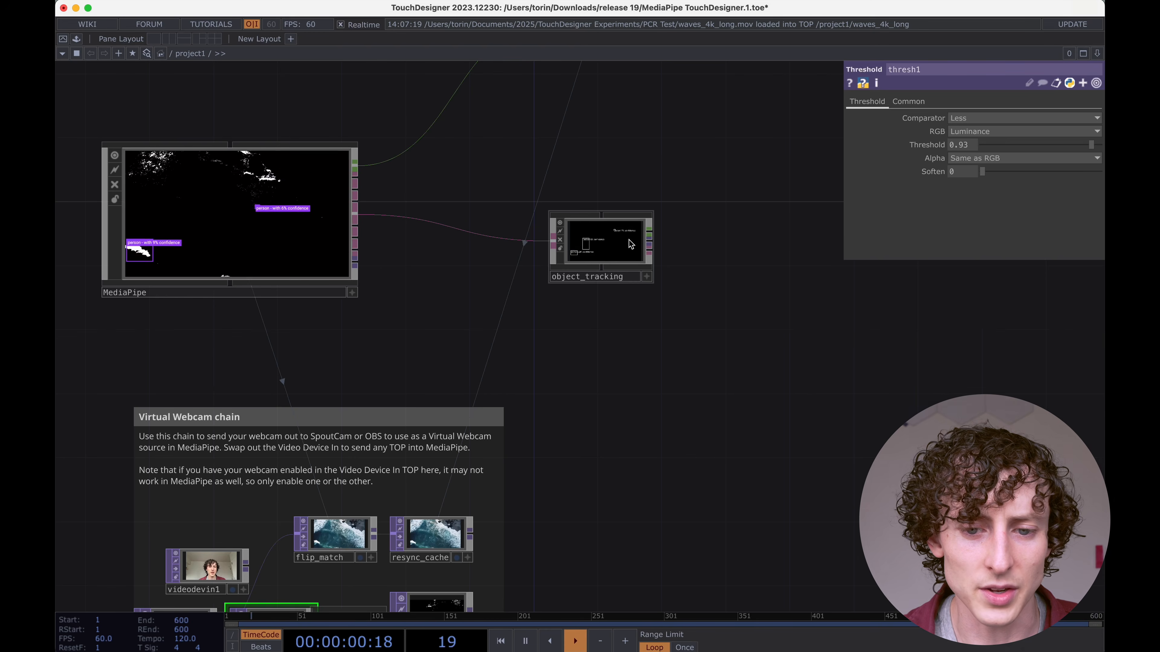
# Step: Add a Null TOP to object_tracking's image output and place it beside the container
pyautogui.click(615, 245)
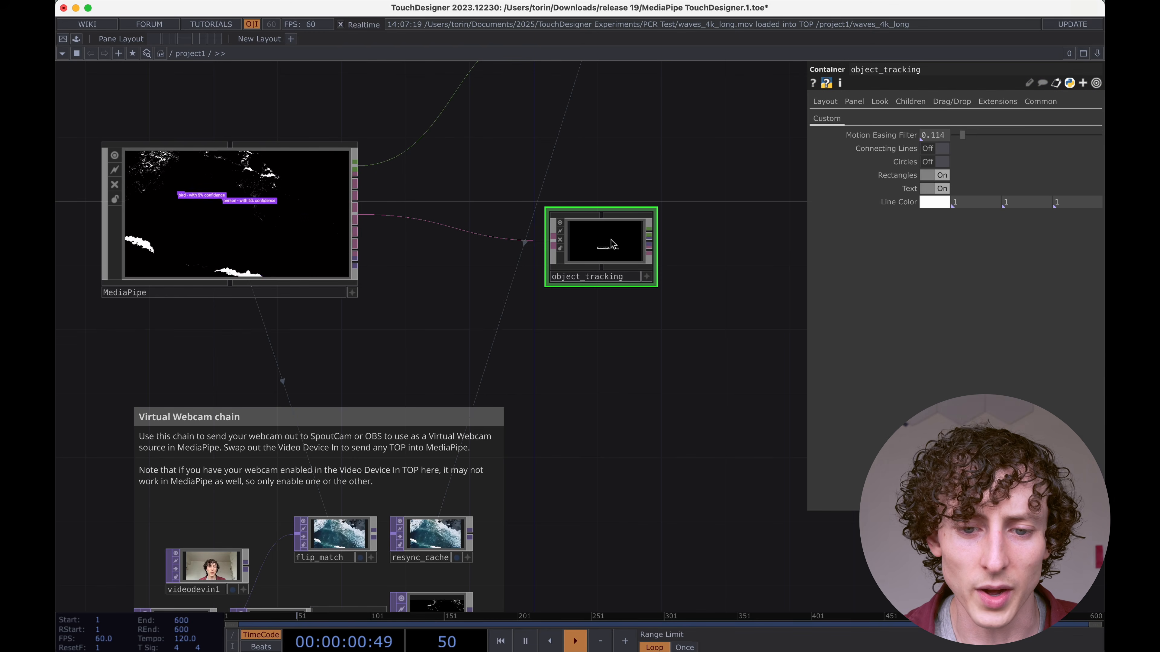
pyautogui.rightClick(652, 243)
pyautogui.press('Escape')
pyautogui.click(652, 245)
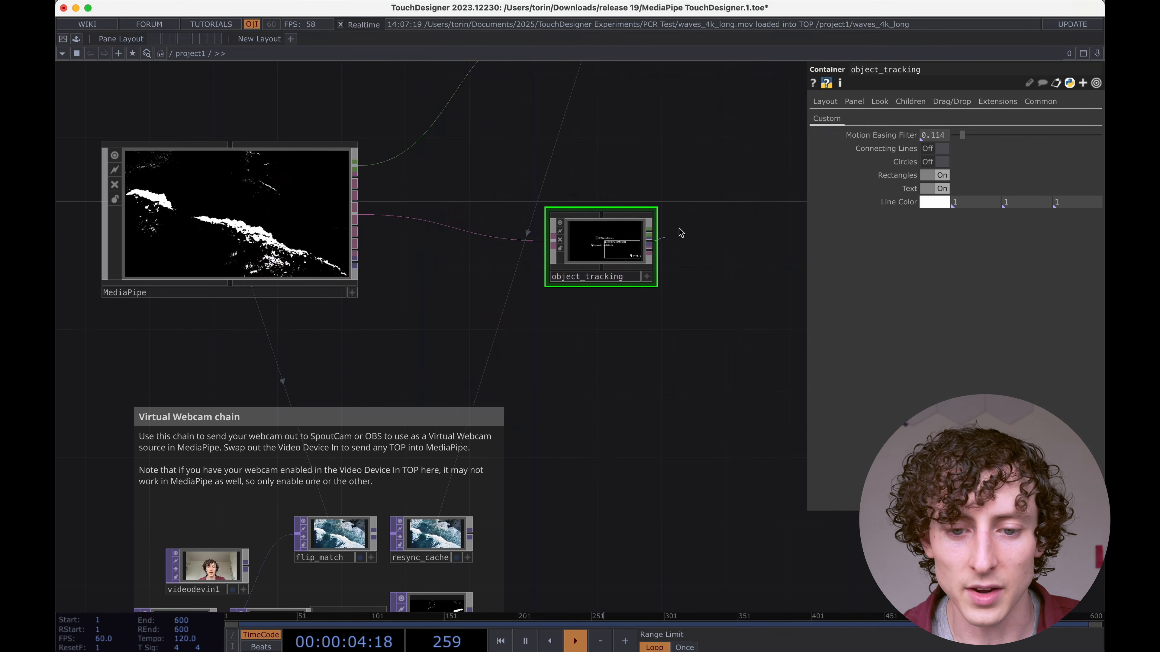
pyautogui.scroll(5, 704, 216)
pyautogui.click(703, 217)
pyautogui.click(496, 236)
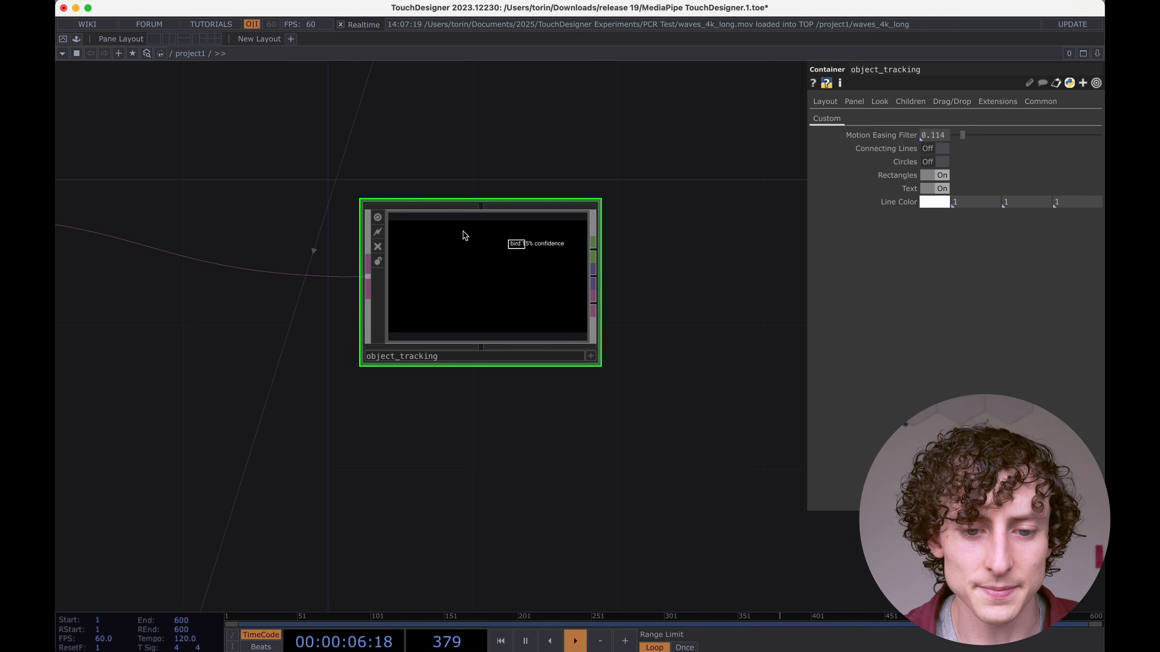
pyautogui.scroll(-3, 475, 288)
pyautogui.rightClick(558, 282)
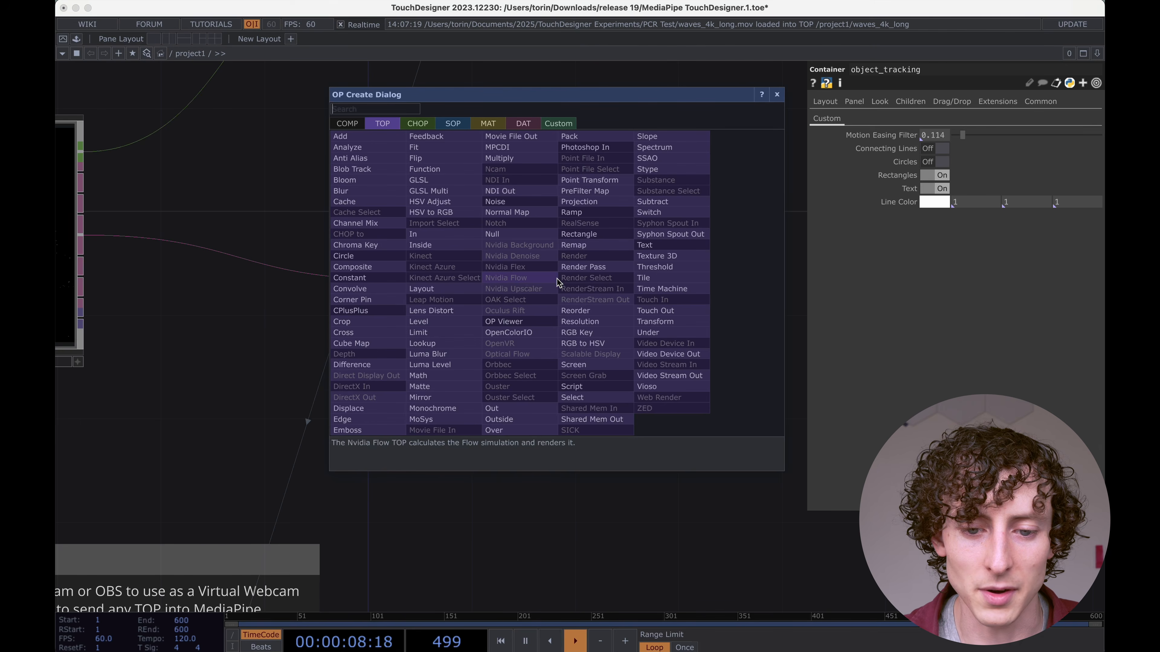
pyautogui.write('null')
pyautogui.press('Return')
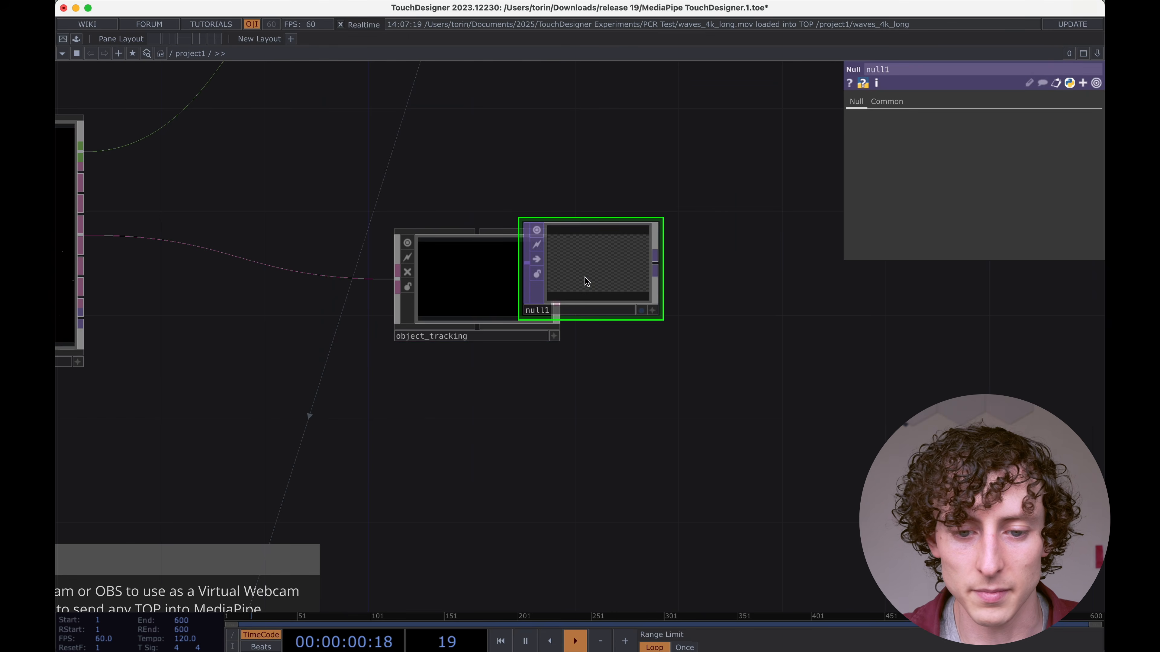
pyautogui.scroll(-3, 665, 285)
pyautogui.moveTo(582, 406); pyautogui.dragTo(590, 356)
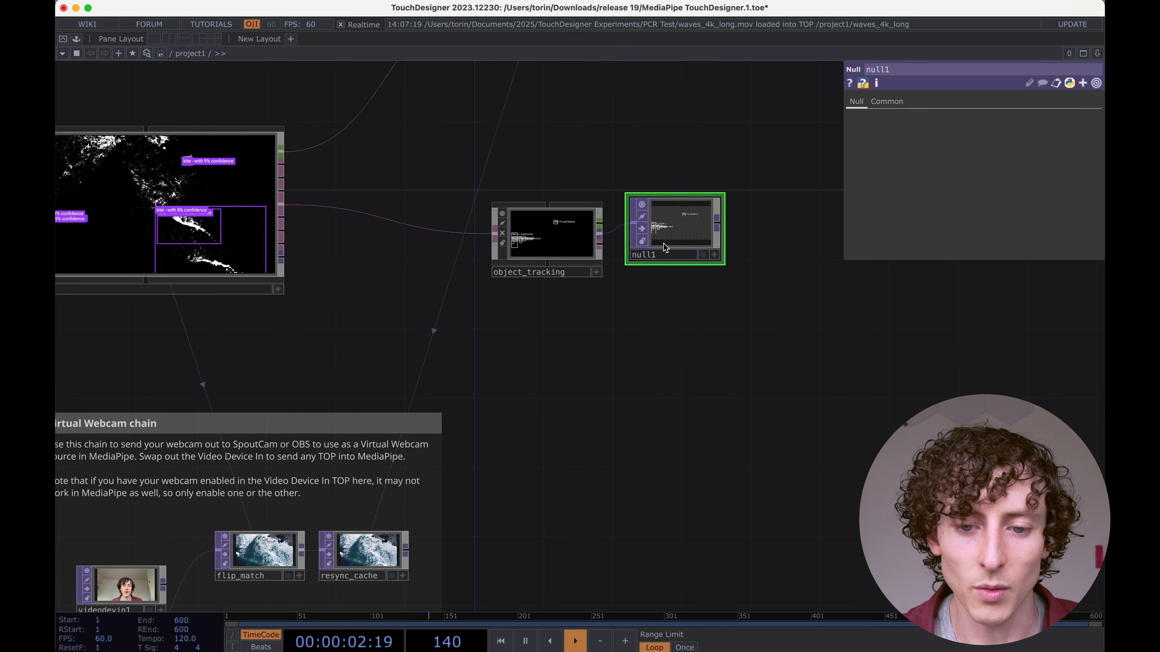
# Step: Add an Over TOP after null1 and place it next to the null
pyautogui.rightClick(722, 225)
pyautogui.write('over')
pyautogui.press('Return')
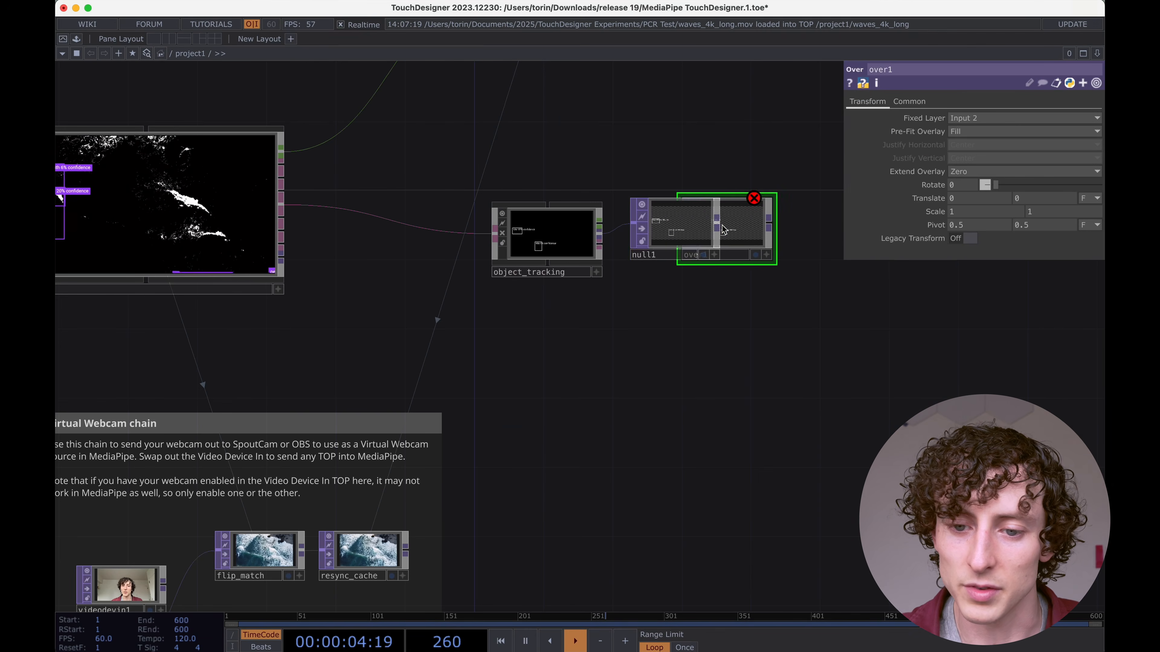
pyautogui.click(780, 266)
# Step: Connect resync_cache to over1's second input so the tracking graphics composite over the waves video
pyautogui.scroll(-2, 783, 266)
pyautogui.scroll(-1, 781, 266)
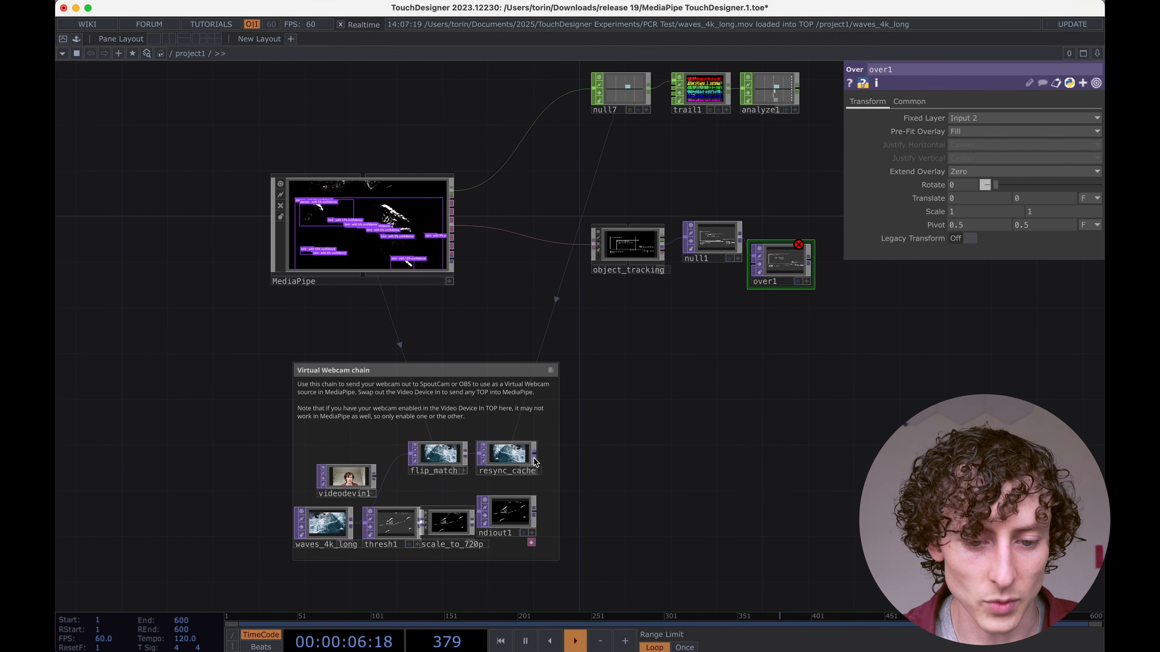
pyautogui.scroll(3, 514, 465)
pyautogui.click(510, 461)
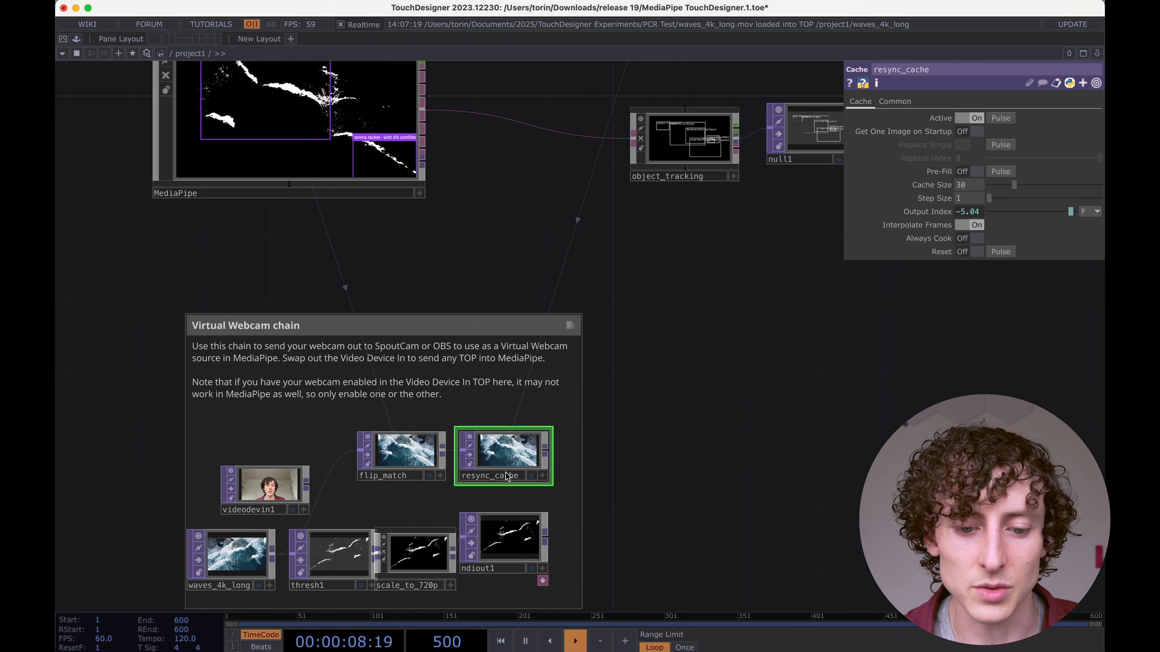
pyautogui.scroll(-4, 504, 460)
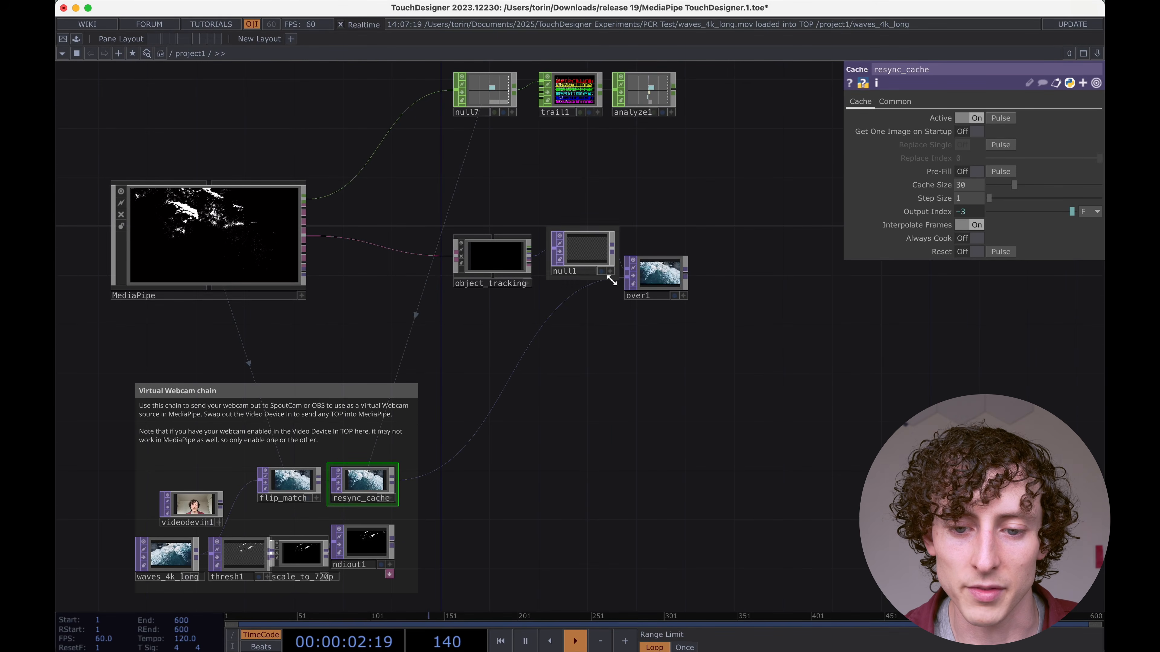
# Step: Examine the boxes and labels composited over the waves video in over1 and trace the resync_cache connection feeding it
pyautogui.scroll(8, 673, 268)
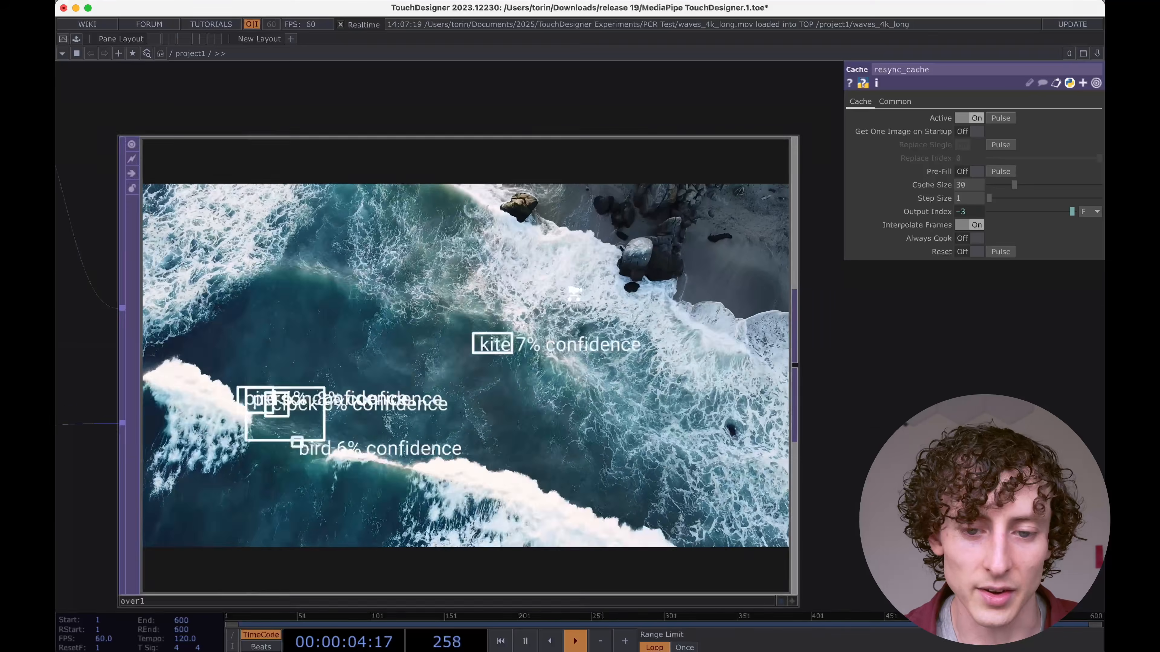
pyautogui.scroll(-8, 574, 294)
pyautogui.moveTo(505, 394); pyautogui.dragTo(810, 297)
pyautogui.scroll(-2, 637, 365)
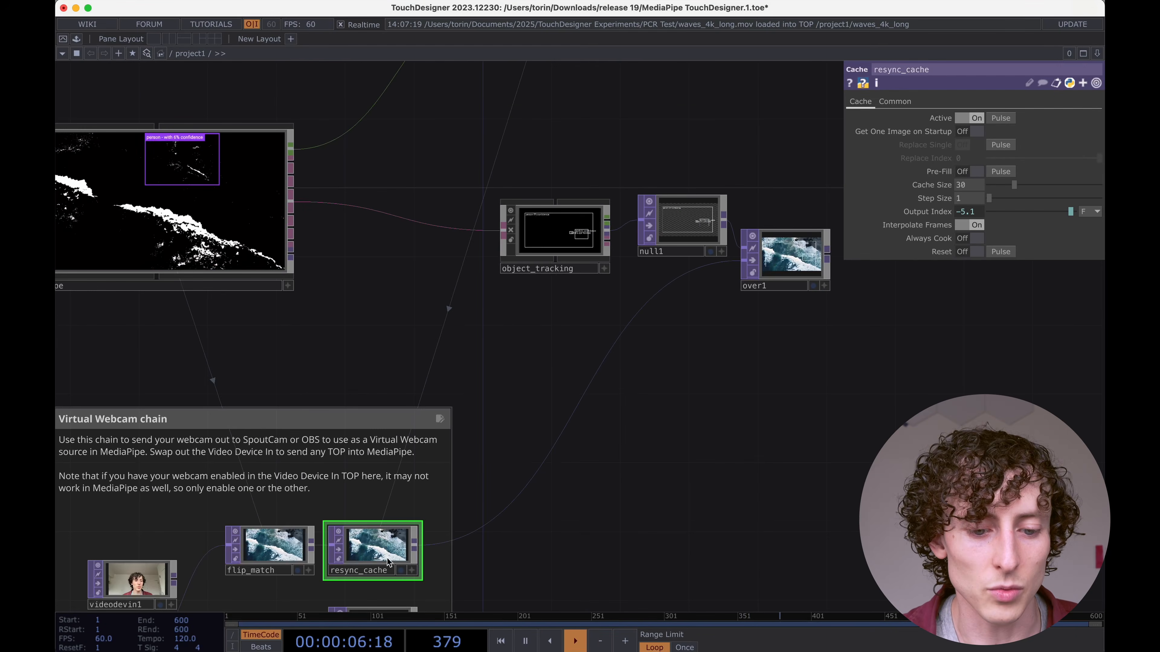
pyautogui.moveTo(548, 381); pyautogui.dragTo(602, 335)
pyautogui.scroll(-1, 602, 330)
pyautogui.scroll(-1, 603, 331)
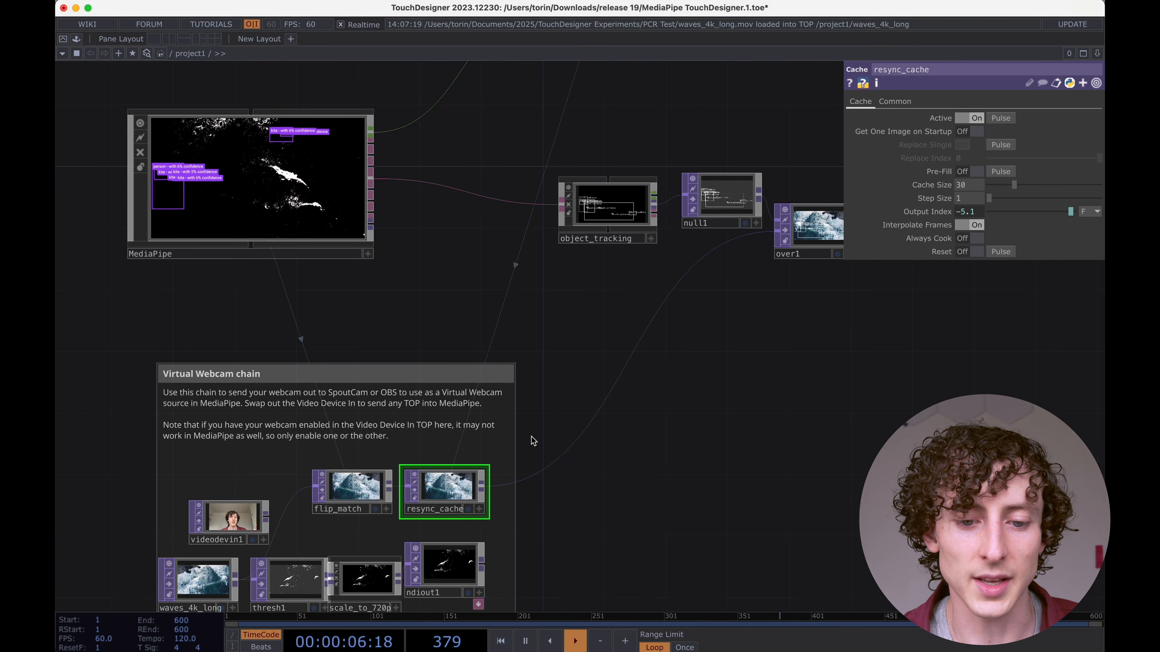
pyautogui.scroll(-3, 544, 434)
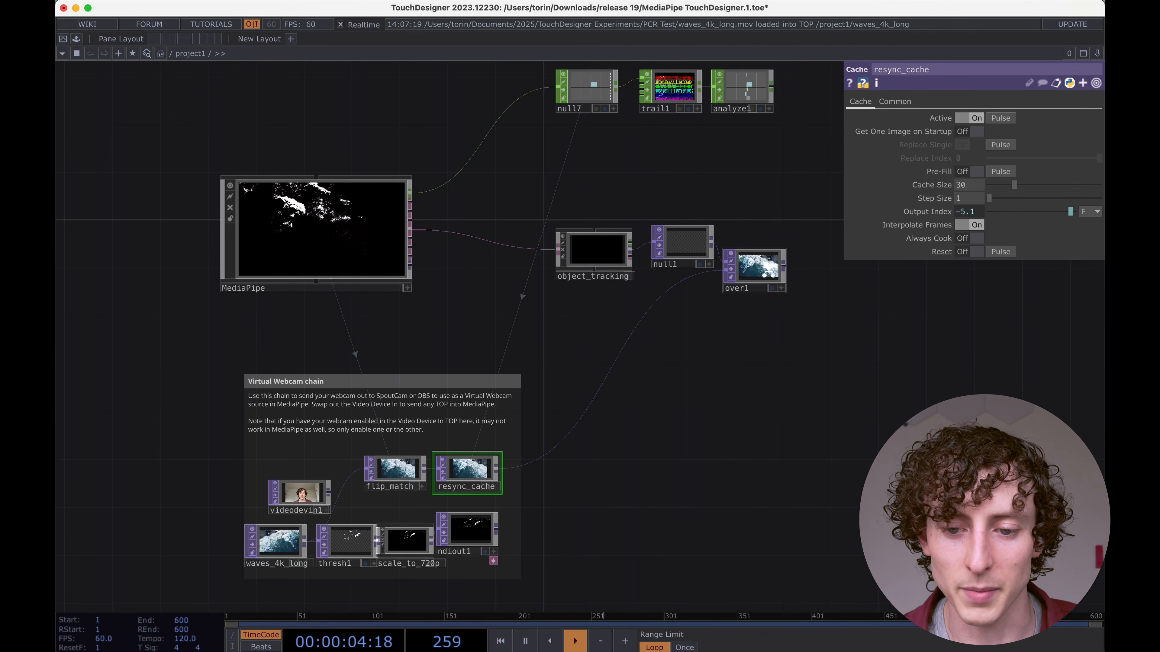
pyautogui.scroll(10, 767, 271)
pyautogui.click(680, 238)
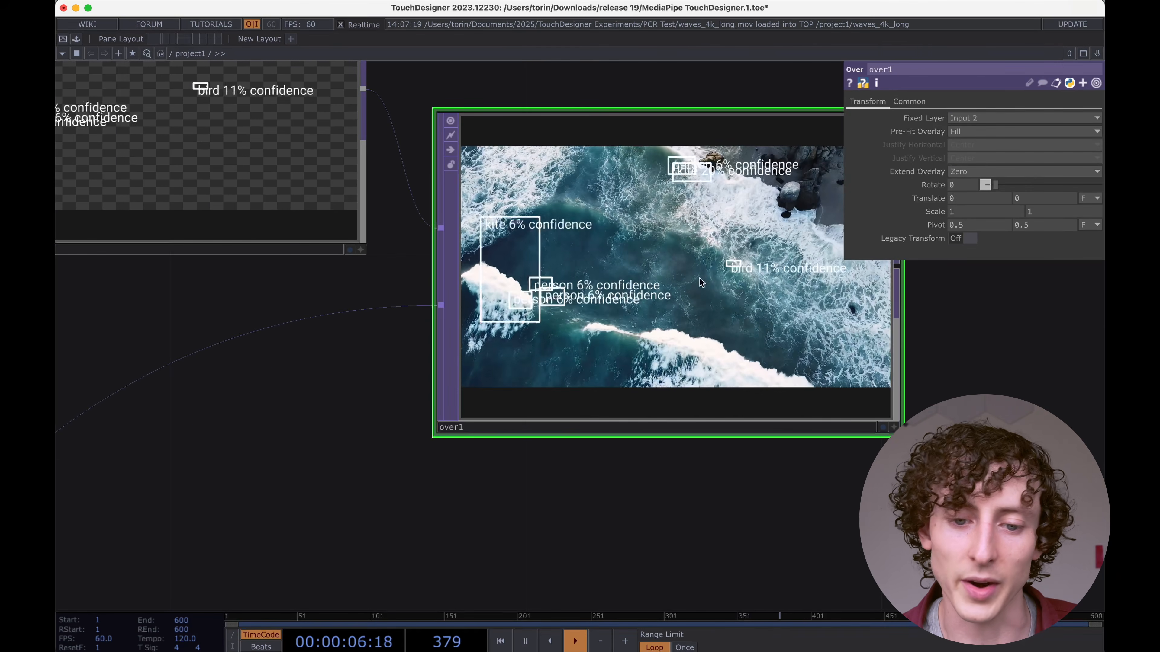
# Step: Display over1's output as the network background
pyautogui.scroll(-10, 700, 278)
pyautogui.moveTo(702, 284); pyautogui.dragTo(728, 270)
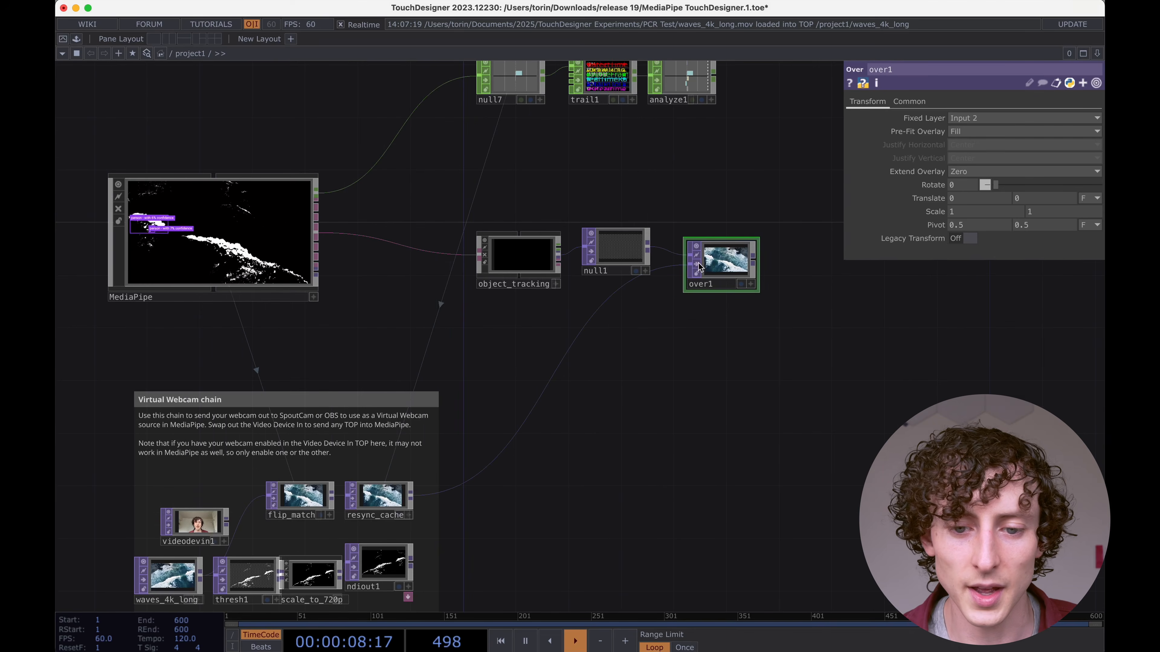
pyautogui.click(742, 284)
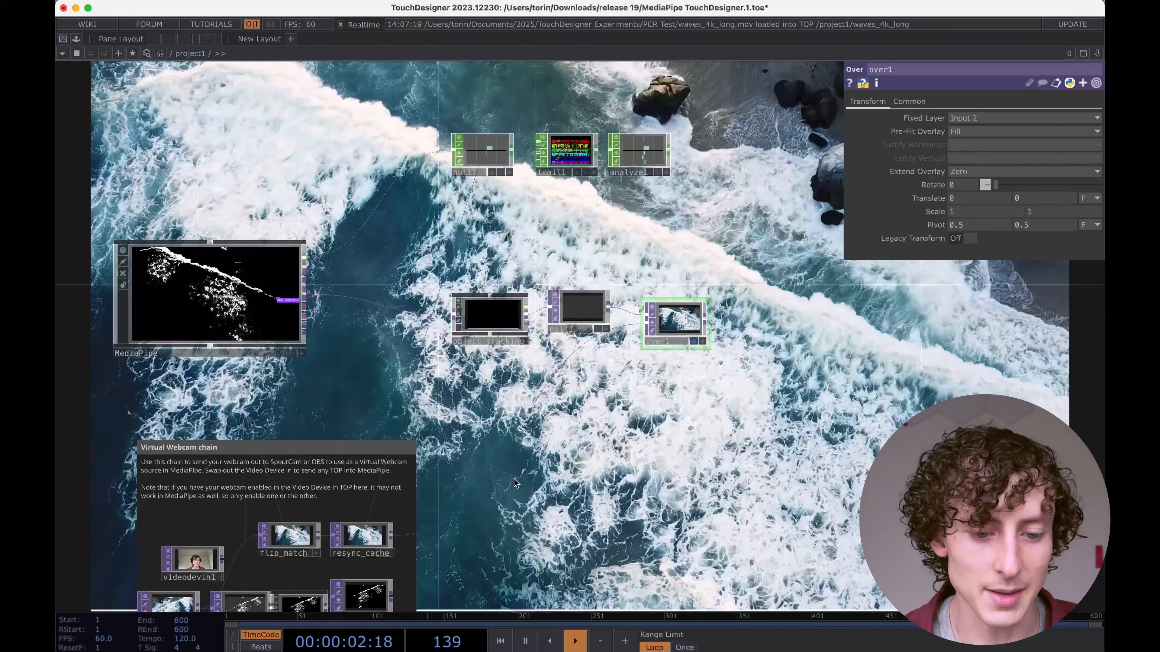
# Step: Raise the threshold of thresh1 to 0.946
pyautogui.scroll(-3, 513, 476)
pyautogui.moveTo(512, 477); pyautogui.dragTo(507, 426)
pyautogui.click(287, 539)
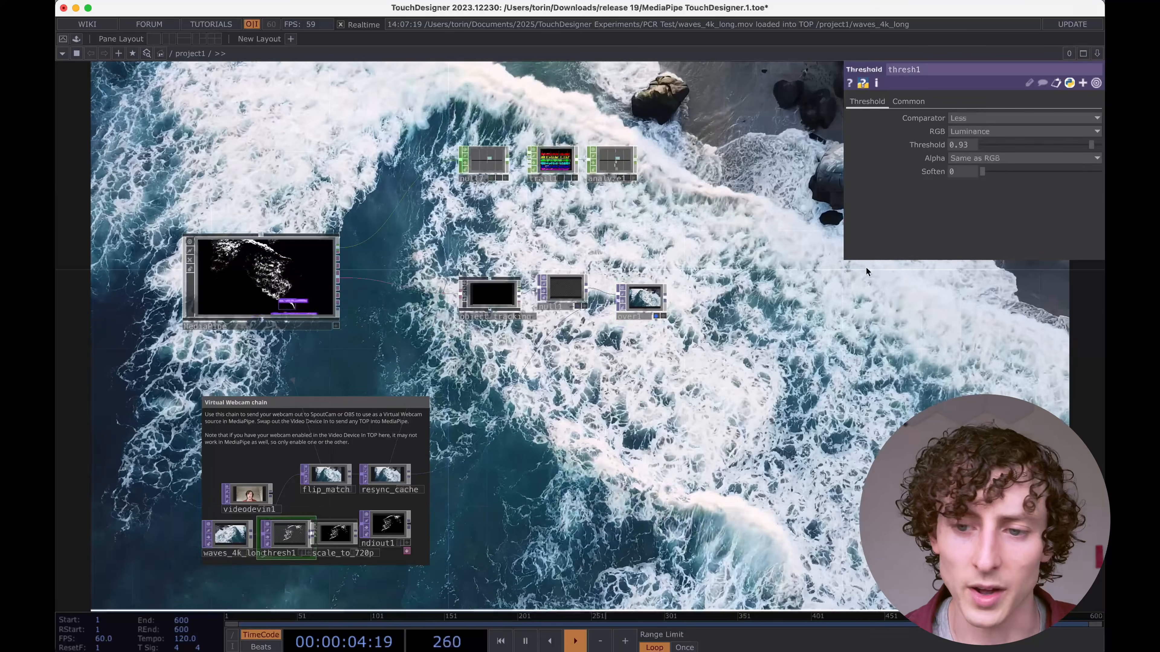
pyautogui.moveTo(1091, 146); pyautogui.dragTo(1095, 150)
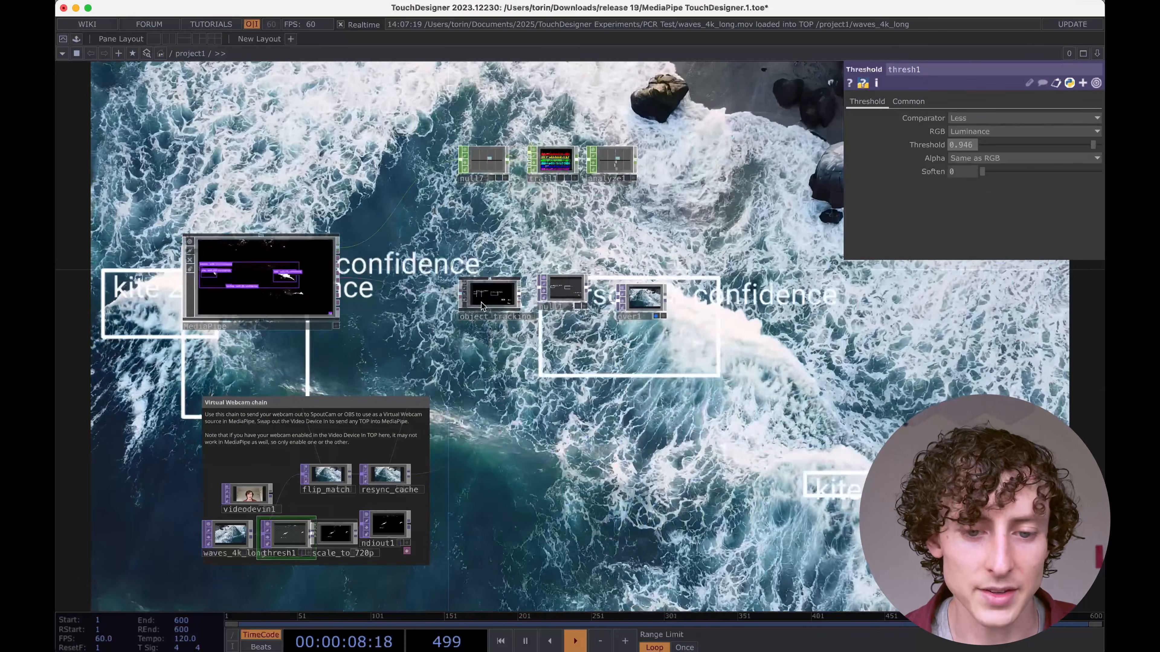
# Step: Set object_tracking's Motion Easing Filter to 0 and inspect the overlay's movement in the background
pyautogui.scroll(5, 491, 301)
pyautogui.click(488, 274)
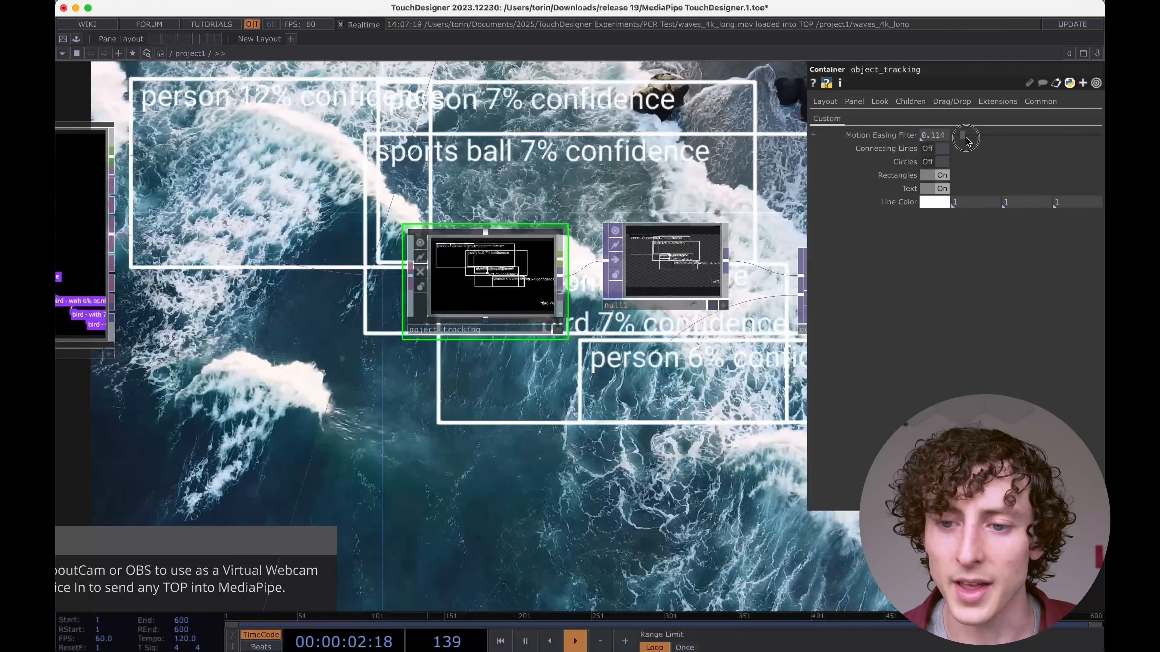
pyautogui.moveTo(963, 135); pyautogui.dragTo(923, 138)
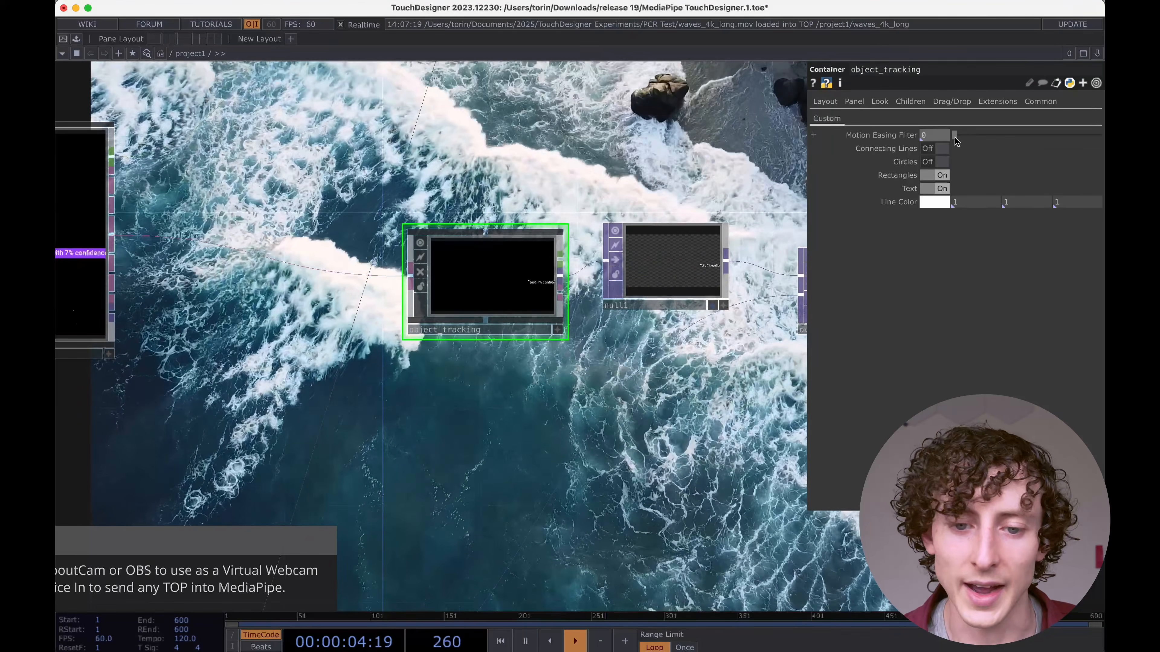
pyautogui.scroll(-2, 559, 437)
pyautogui.scroll(-1, 559, 438)
pyautogui.moveTo(559, 438); pyautogui.dragTo(522, 393)
pyautogui.scroll(-2, 543, 391)
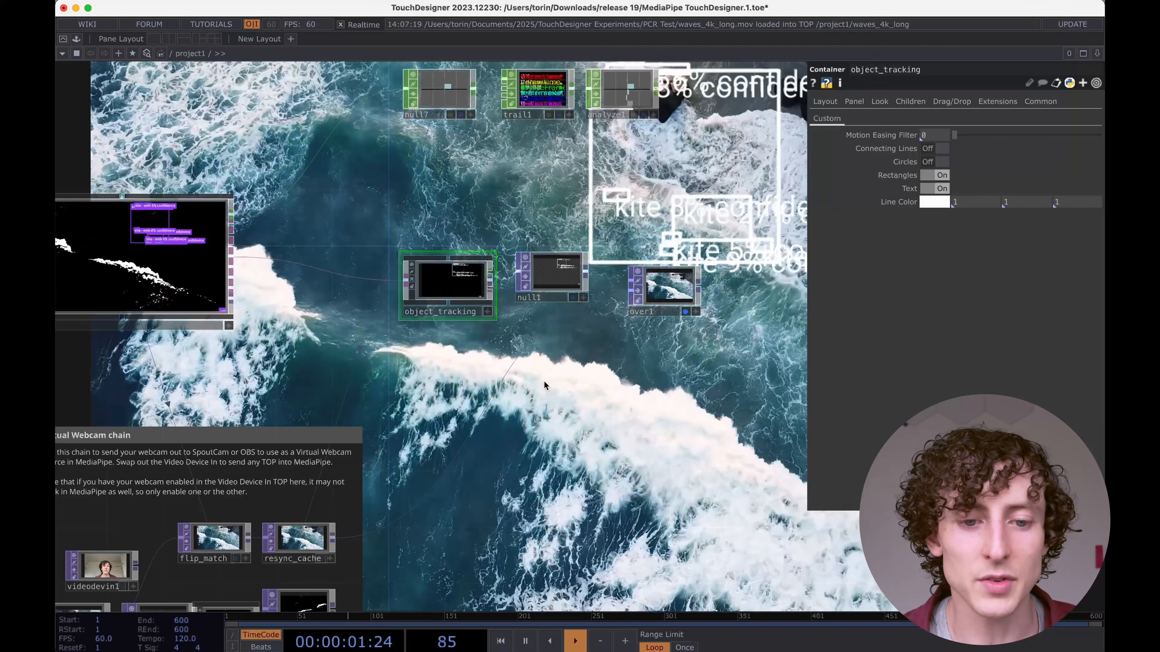
# Step: Turn off Rectangles and turn on Circles in object_tracking
pyautogui.scroll(-2, 566, 404)
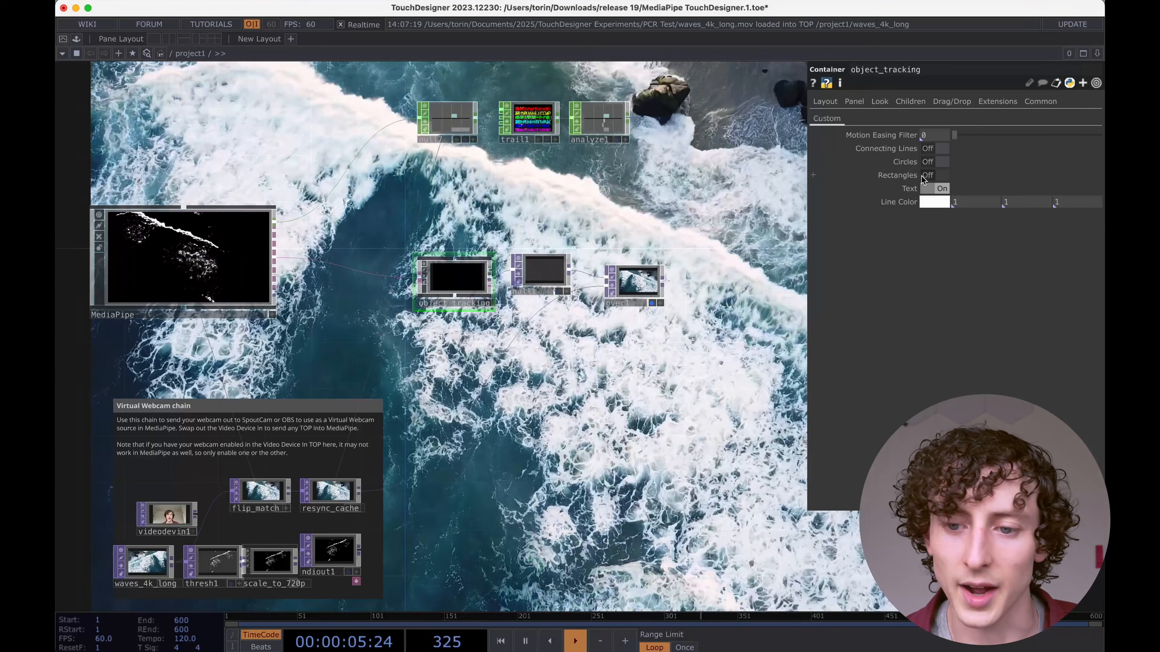
pyautogui.click(934, 161)
pyautogui.moveTo(665, 363); pyautogui.dragTo(628, 322)
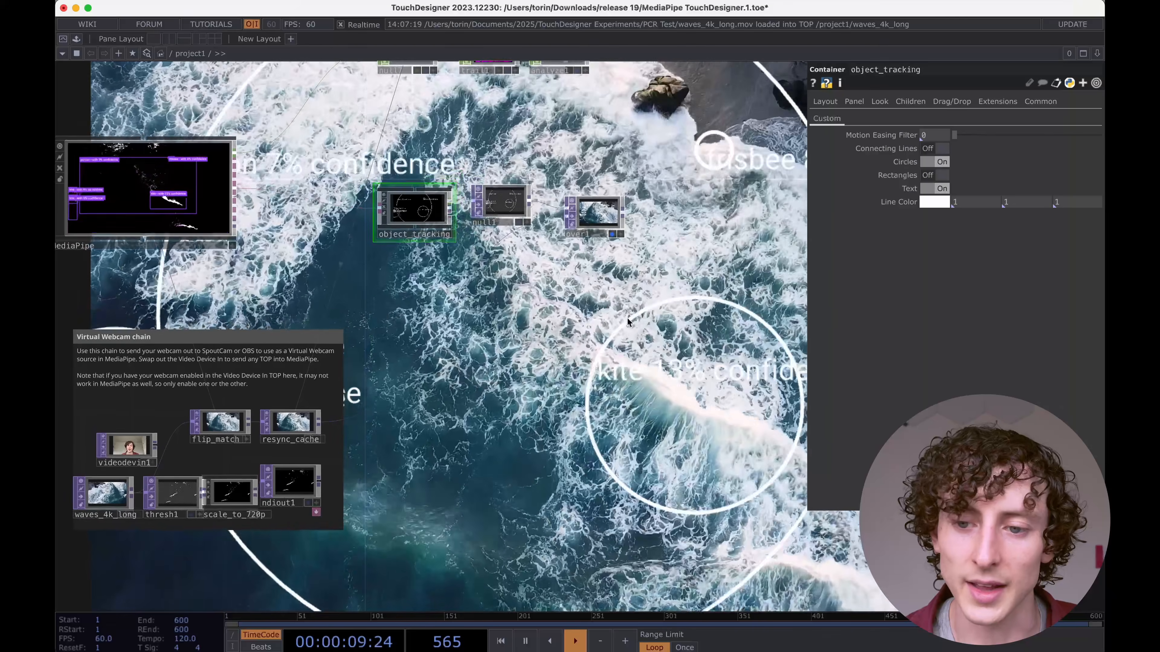
pyautogui.scroll(-1, 628, 322)
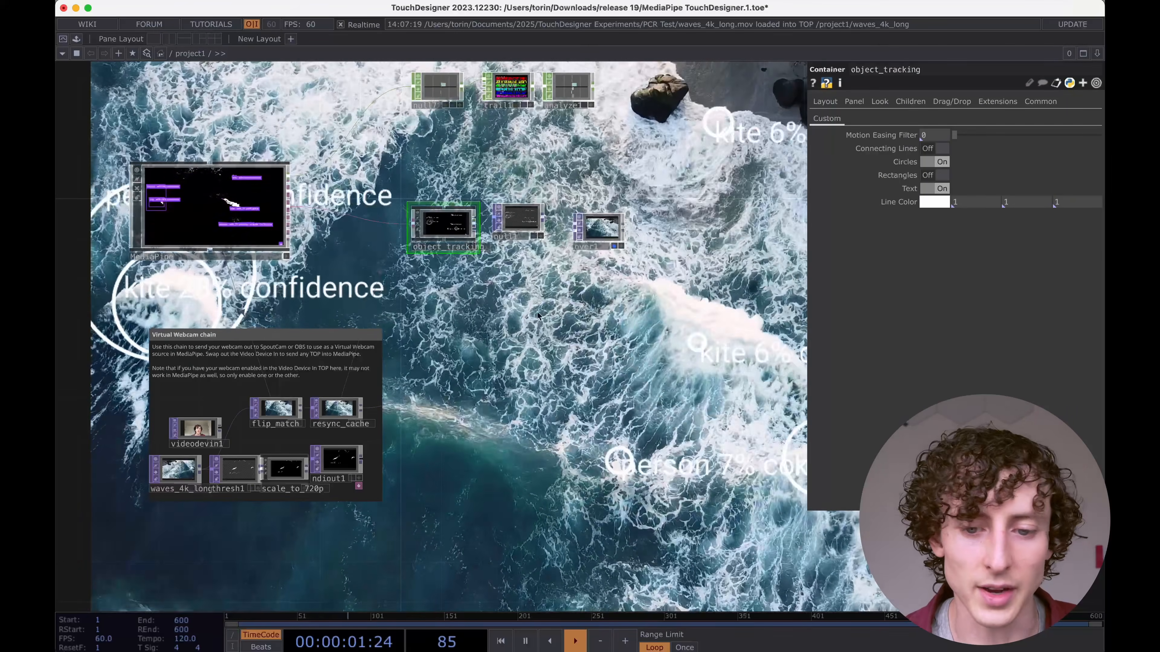
# Step: Turn on Connecting Lines in object_tracking and hide the parameters to view the overlay on the background
pyautogui.click(940, 149)
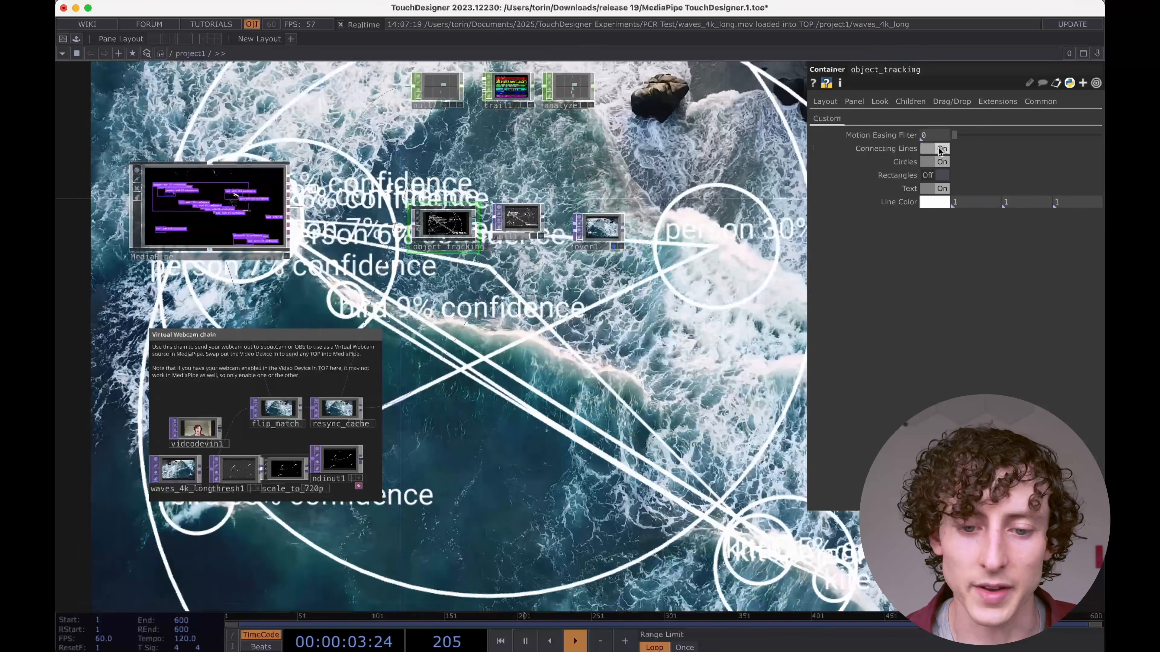
pyautogui.press('p')
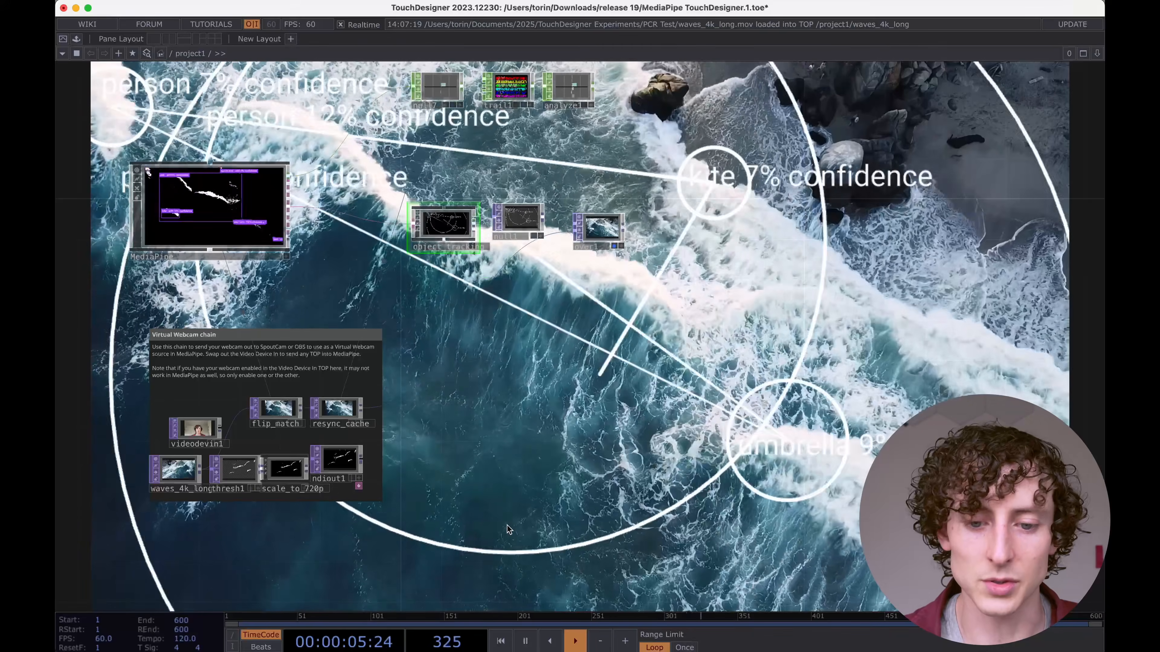
pyautogui.scroll(-2, 508, 528)
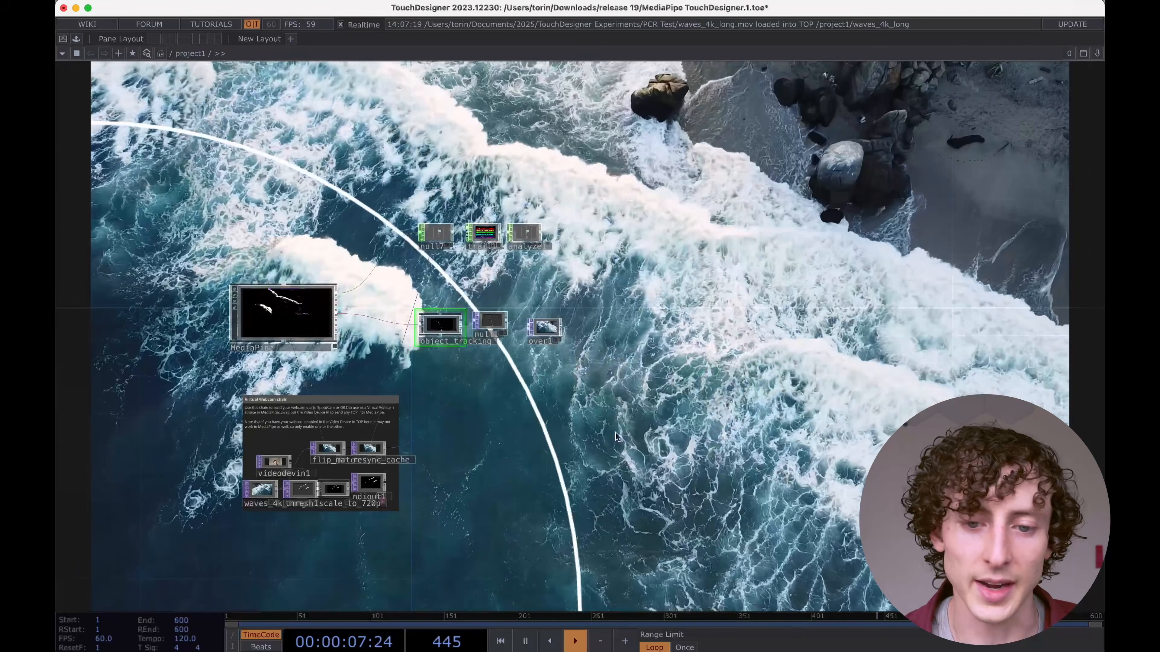
pyautogui.scroll(-1, 616, 436)
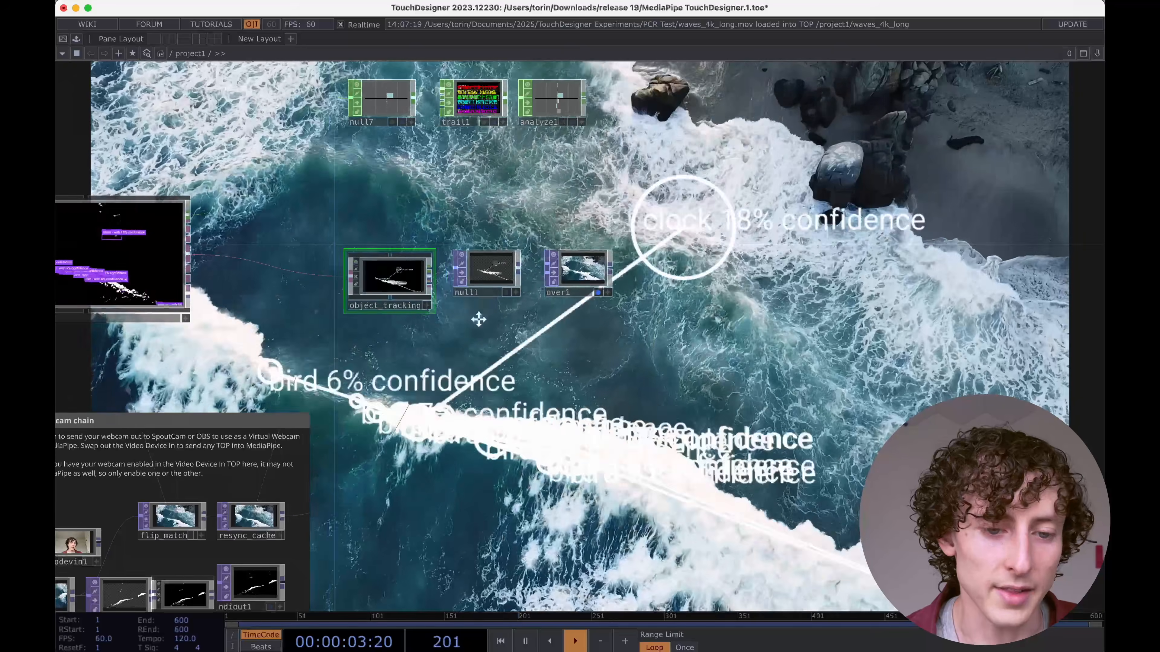
# Step: Go inside object_tracking to the SOPs that feed the lines, circles and rectangles geometry
pyautogui.moveTo(479, 320); pyautogui.dragTo(488, 319)
pyautogui.press('i')
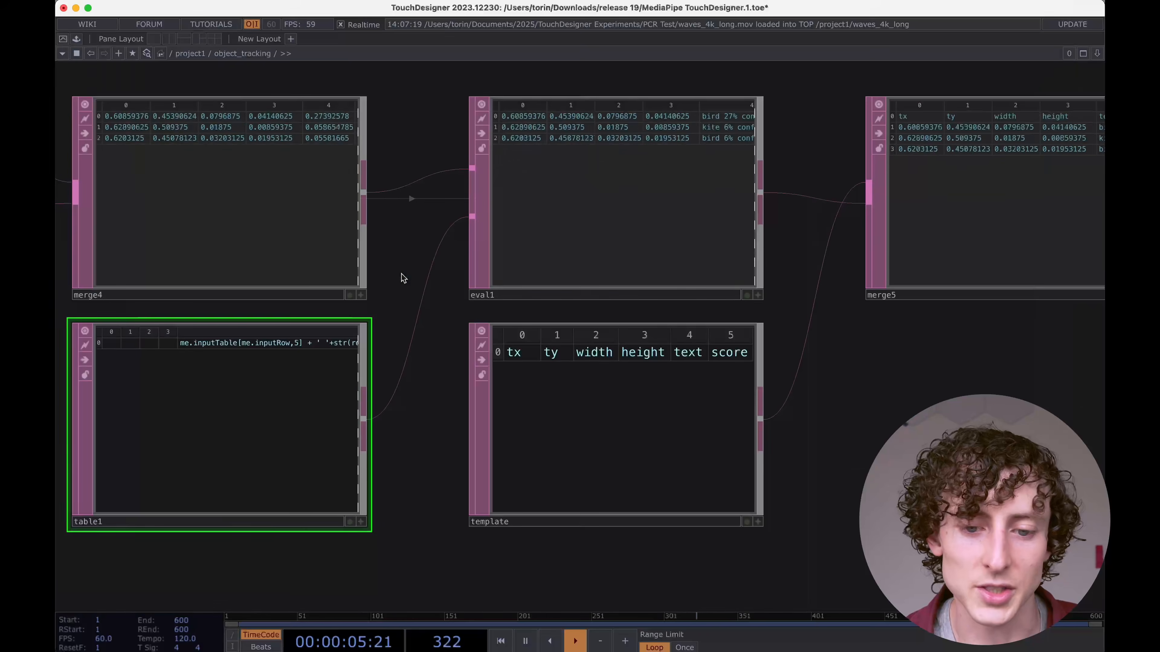
pyautogui.scroll(-6, 815, 367)
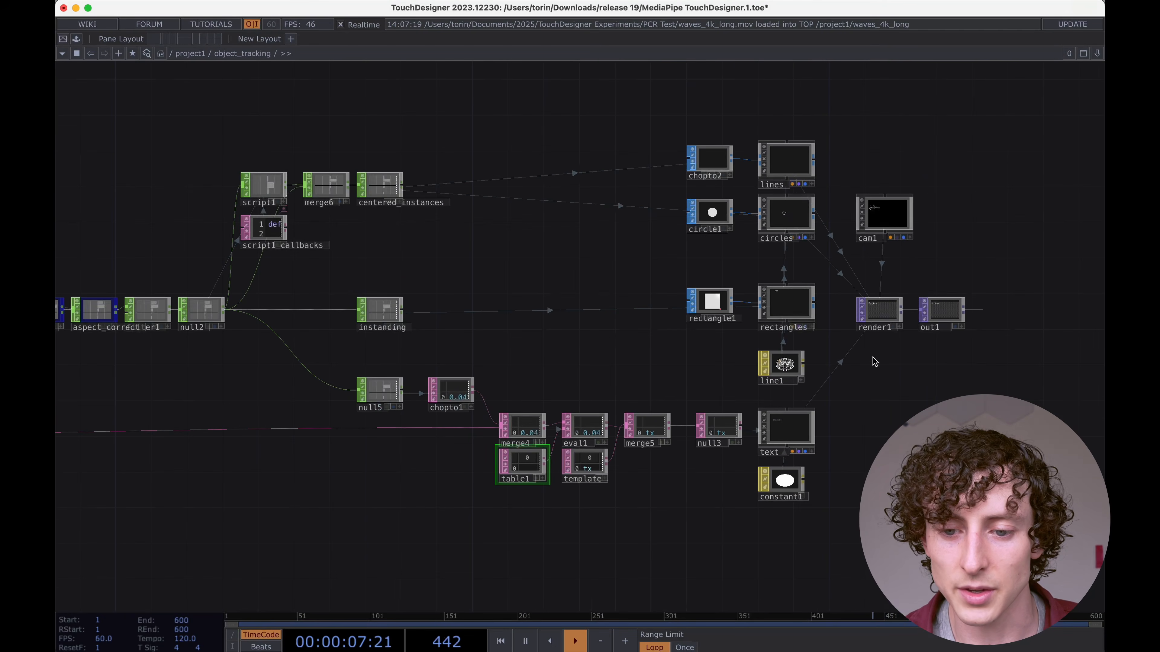
pyautogui.scroll(5, 895, 235)
pyautogui.scroll(-2, 787, 371)
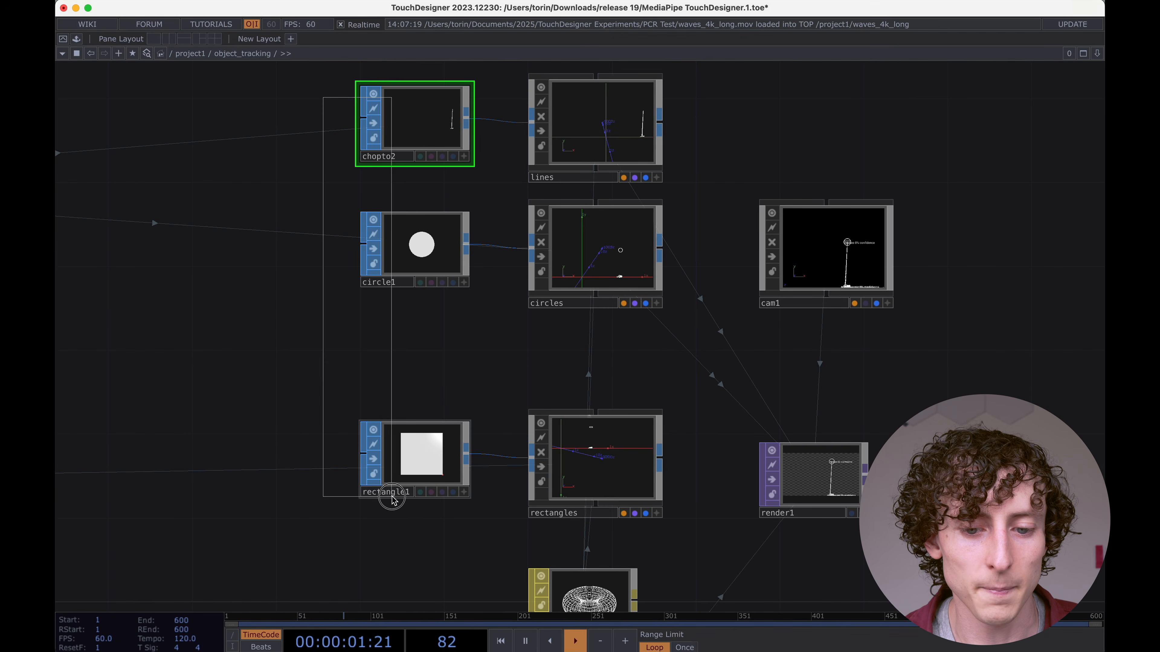
# Step: Move chopto2 farther from lines and try inserting a Convert SOP on the connection between them
pyautogui.scroll(-2, 291, 428)
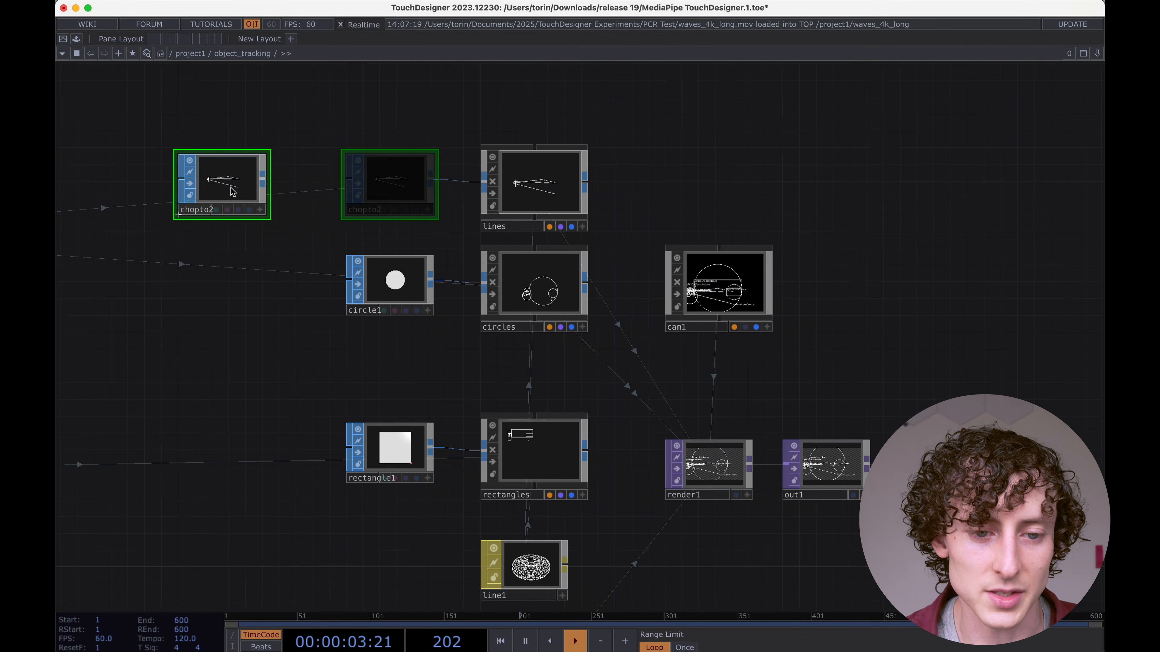
pyautogui.moveTo(333, 165); pyautogui.dragTo(398, 197)
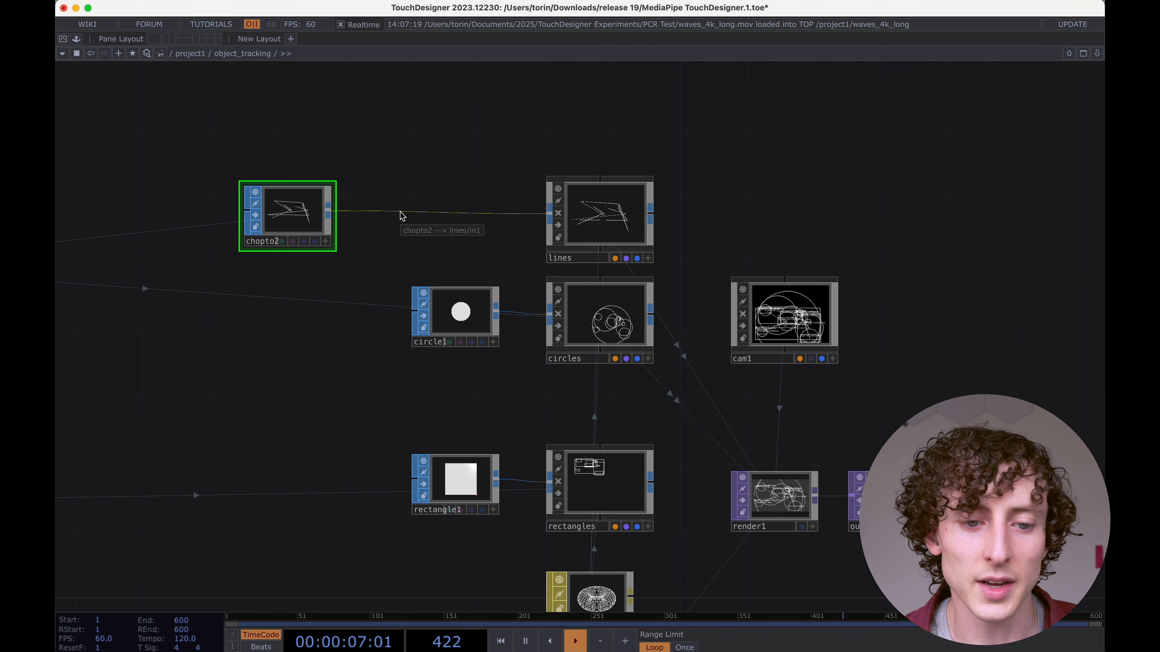
pyautogui.click(420, 201)
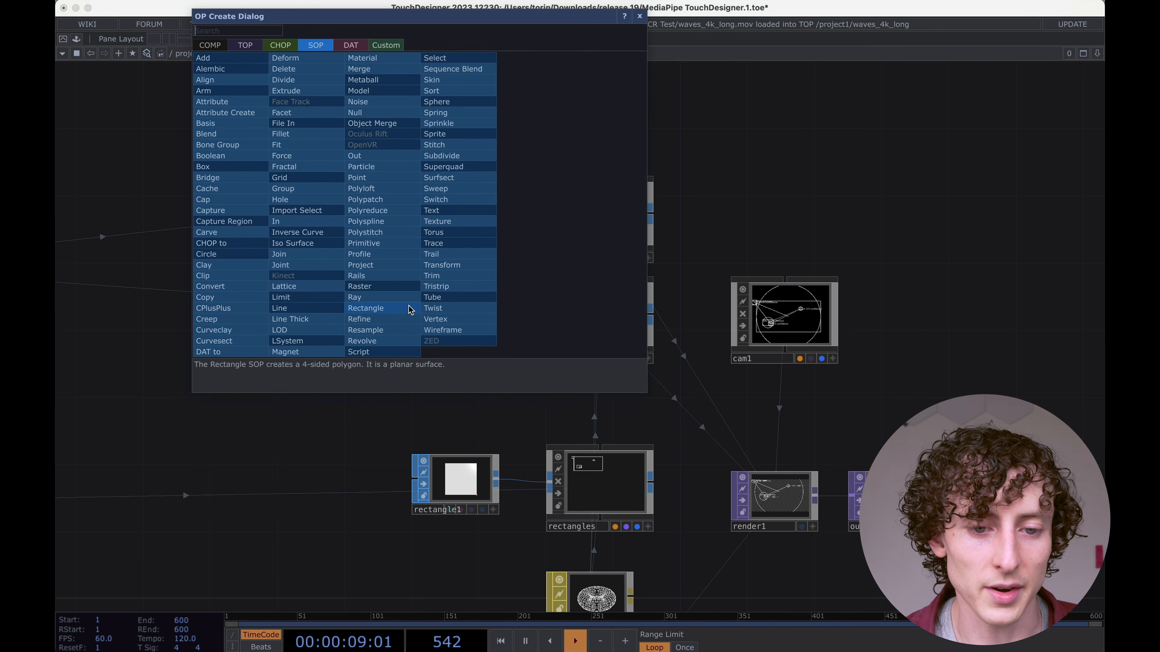
pyautogui.write('conver')
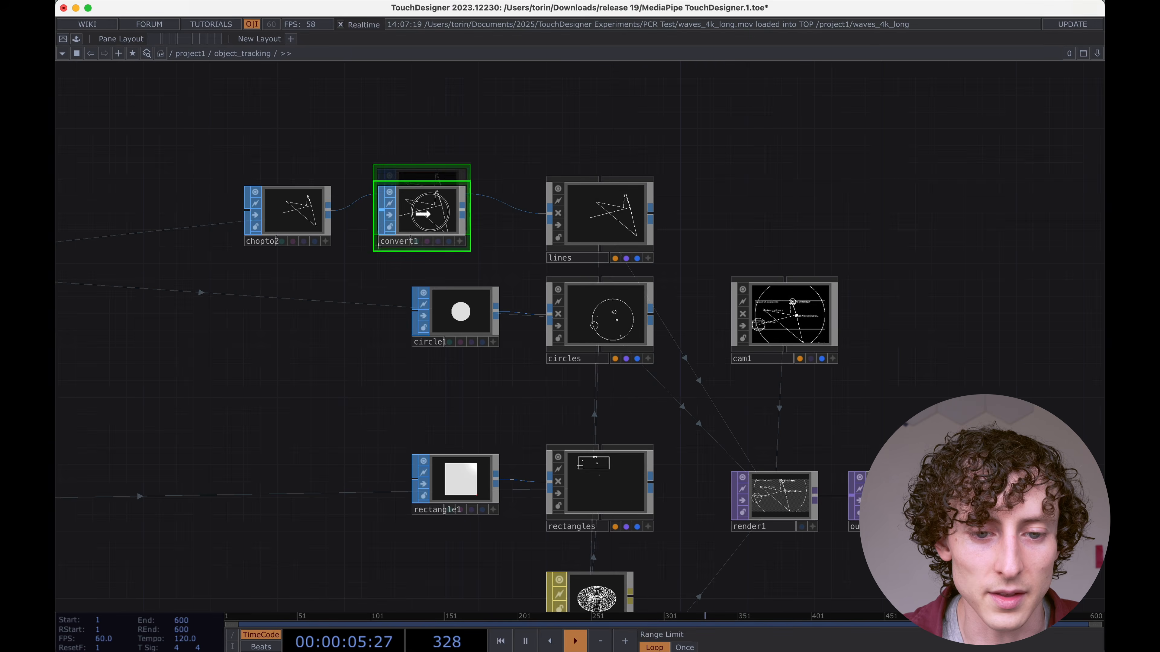
# Step: Show convert1's parameters and try setting Convert to to Bezier Curve
pyautogui.press('p')
pyautogui.scroll(3, 431, 221)
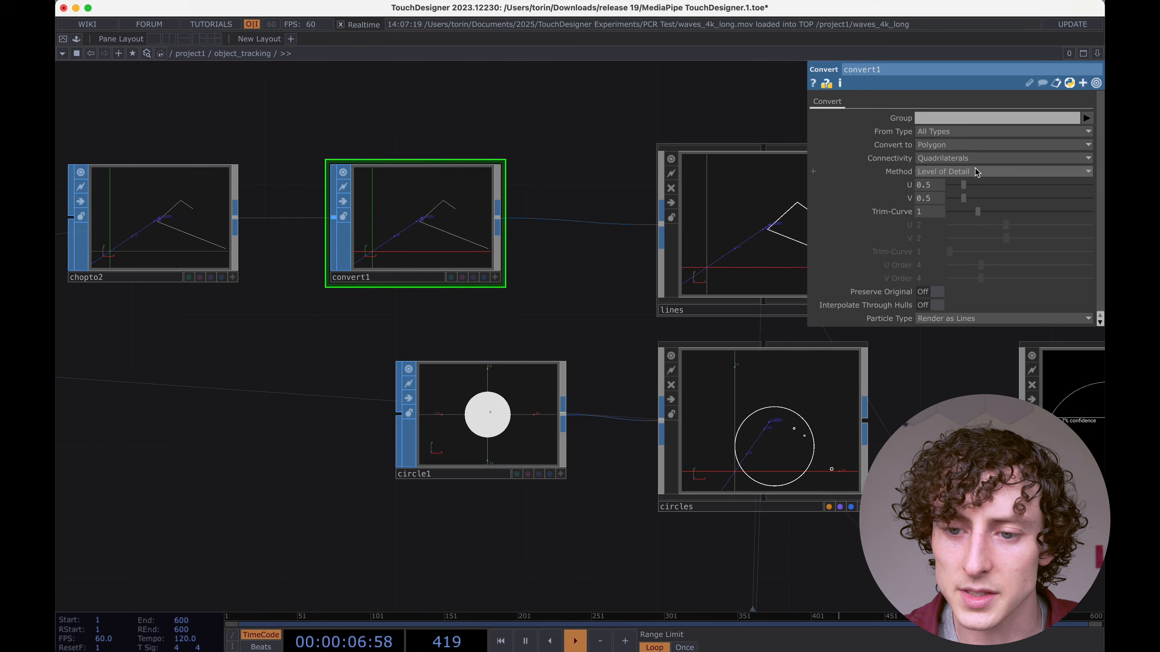
pyautogui.click(958, 145)
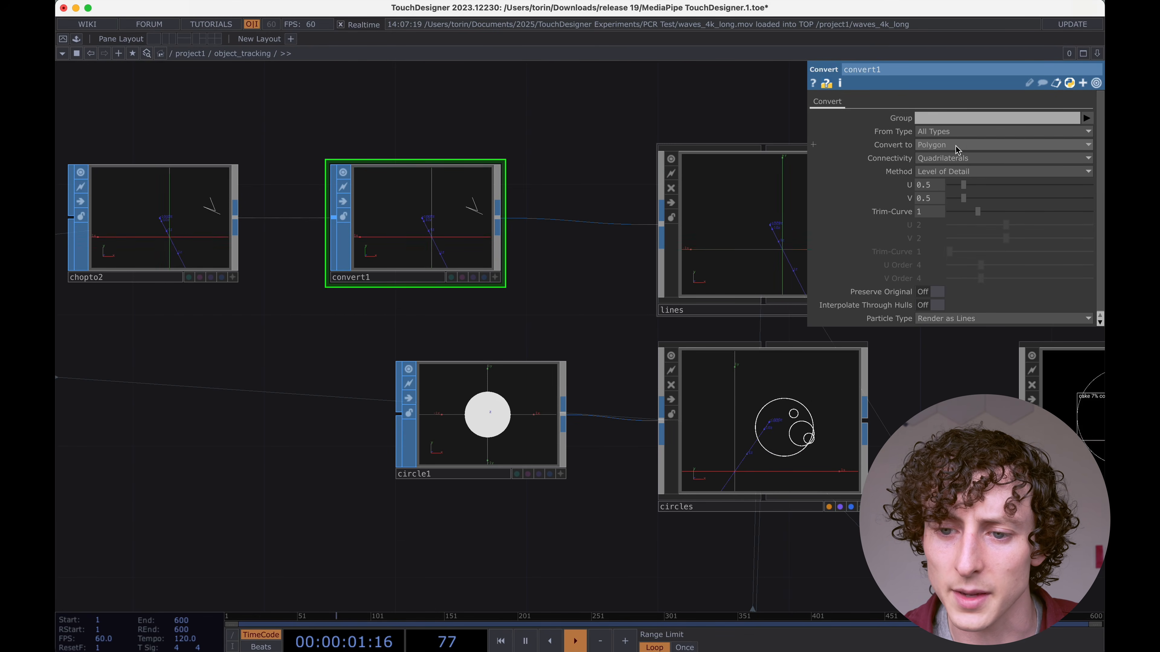
pyautogui.click(955, 146)
pyautogui.click(940, 181)
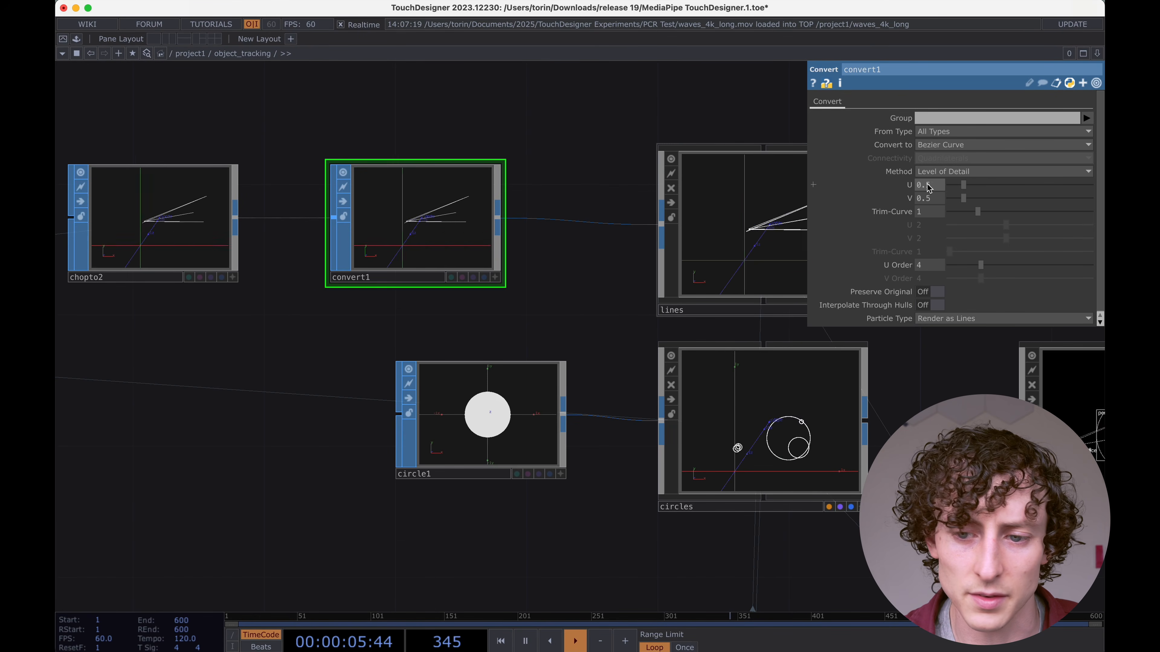
# Step: Compare the output of convert1 and lines, undo the Convert to changes and delete convert1
pyautogui.scroll(5, 438, 209)
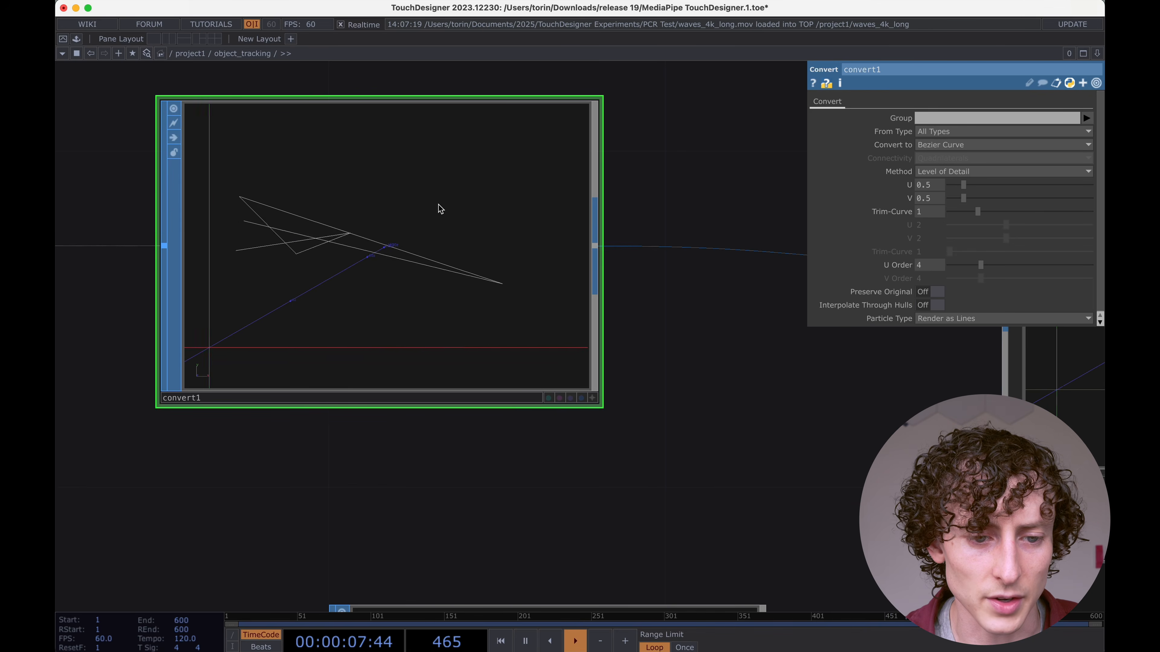
pyautogui.scroll(-5, 437, 202)
pyautogui.moveTo(596, 196); pyautogui.dragTo(499, 223)
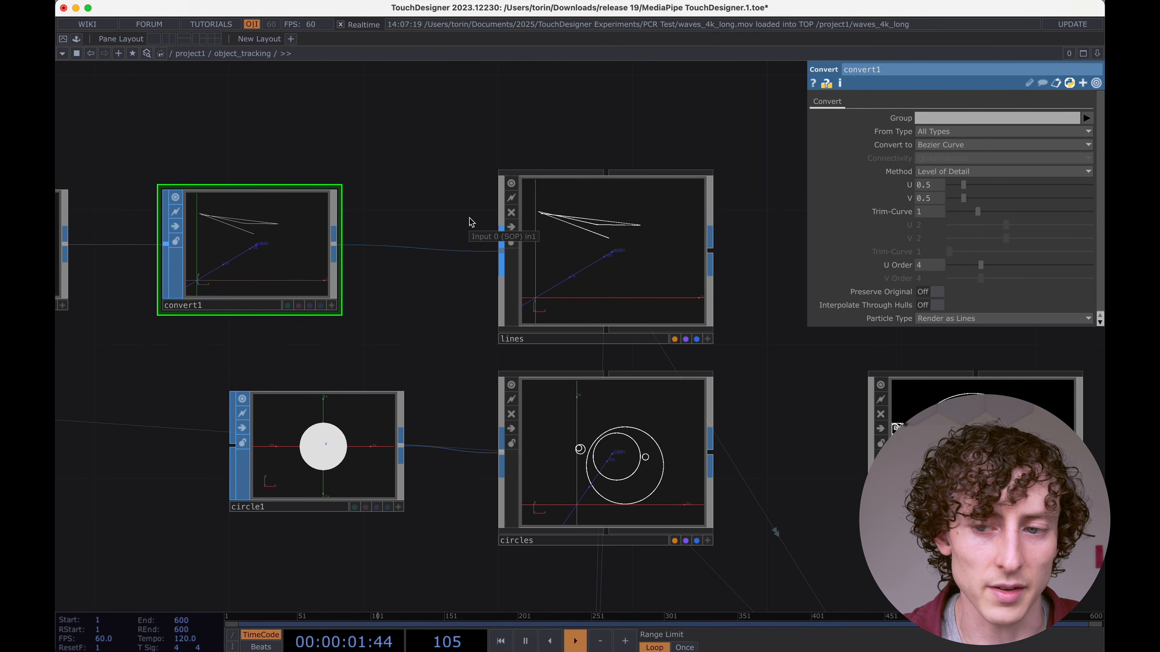
pyautogui.click(927, 145)
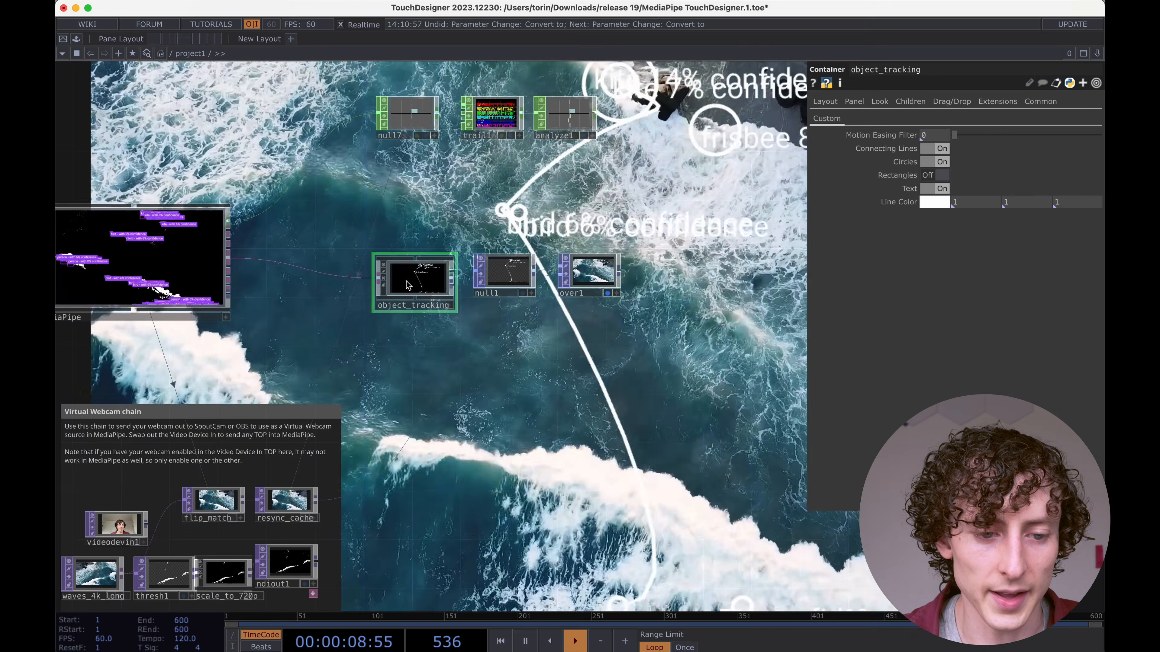
pyautogui.press('Delete')
# Step: Open the line1 material's parameters inside object_tracking in a floating window and move that window aside
pyautogui.scroll(-5, 333, 251)
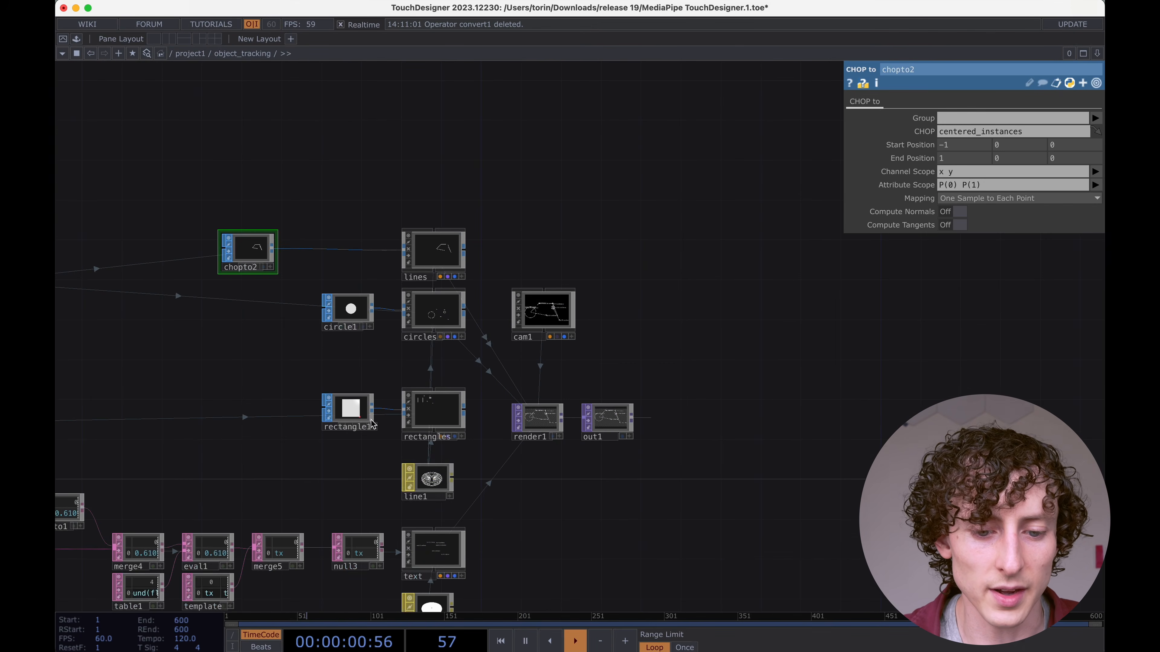
pyautogui.click(431, 483)
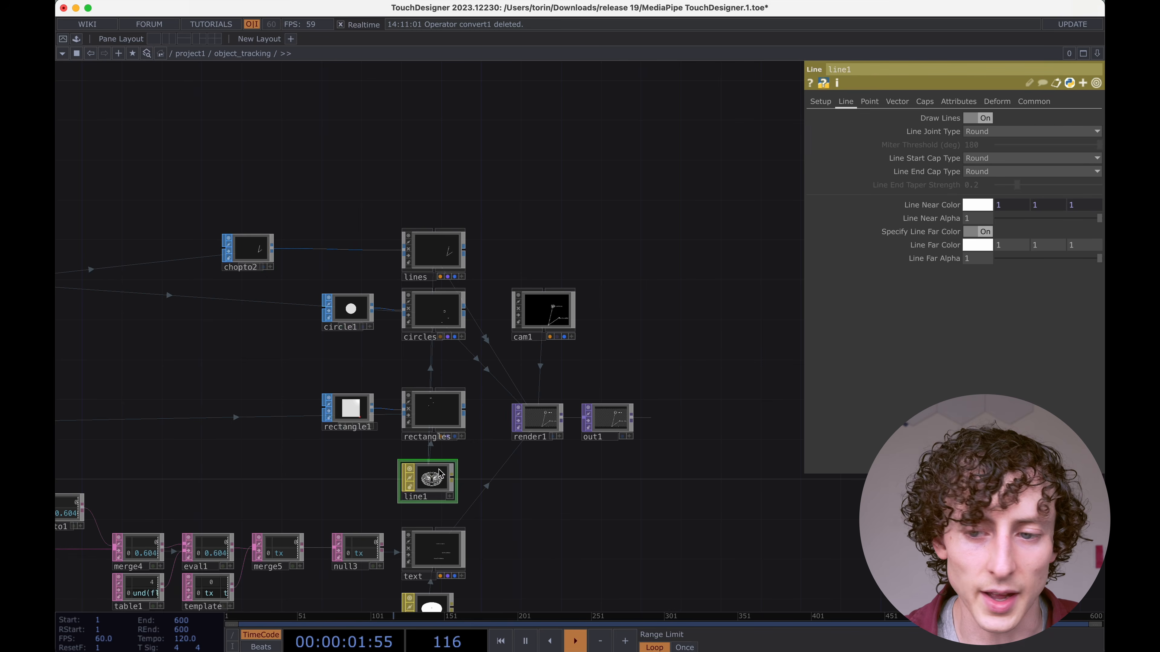
pyautogui.rightClick(429, 484)
pyautogui.click(459, 420)
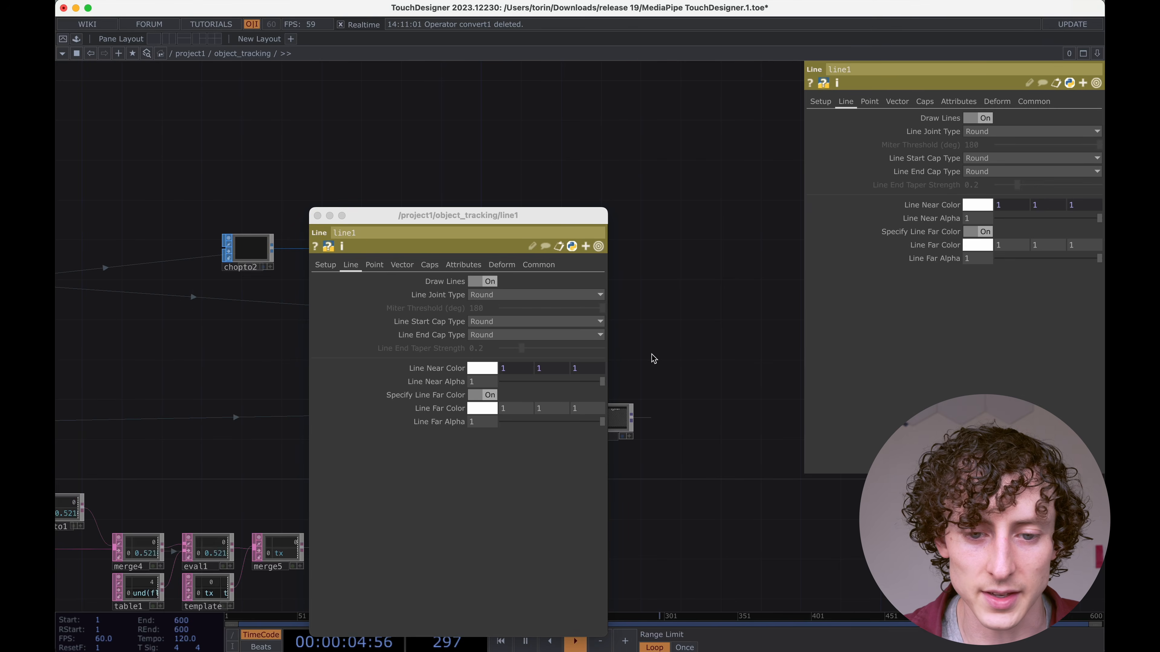
pyautogui.moveTo(538, 215); pyautogui.dragTo(343, 215)
pyautogui.rightClick(436, 488)
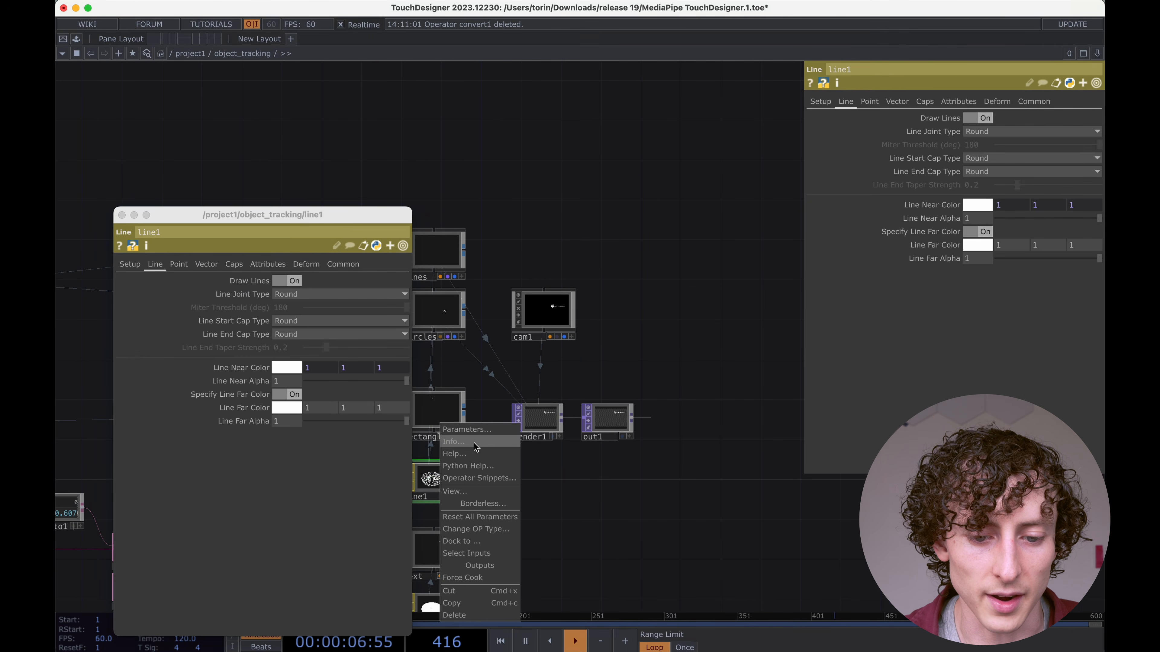
# Step: Return to project1, increase line1's Width Near while viewing the overlay on the waves video, and close its parameter window
pyautogui.scroll(-10, 721, 160)
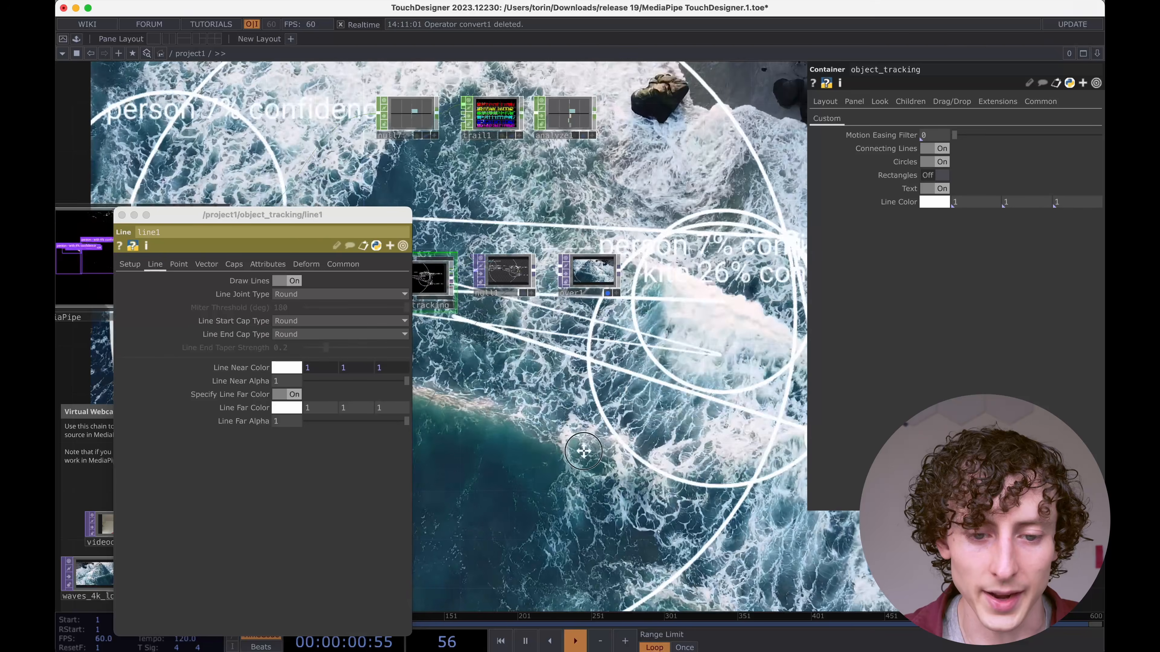
pyautogui.moveTo(583, 451); pyautogui.dragTo(754, 472)
pyautogui.click(134, 264)
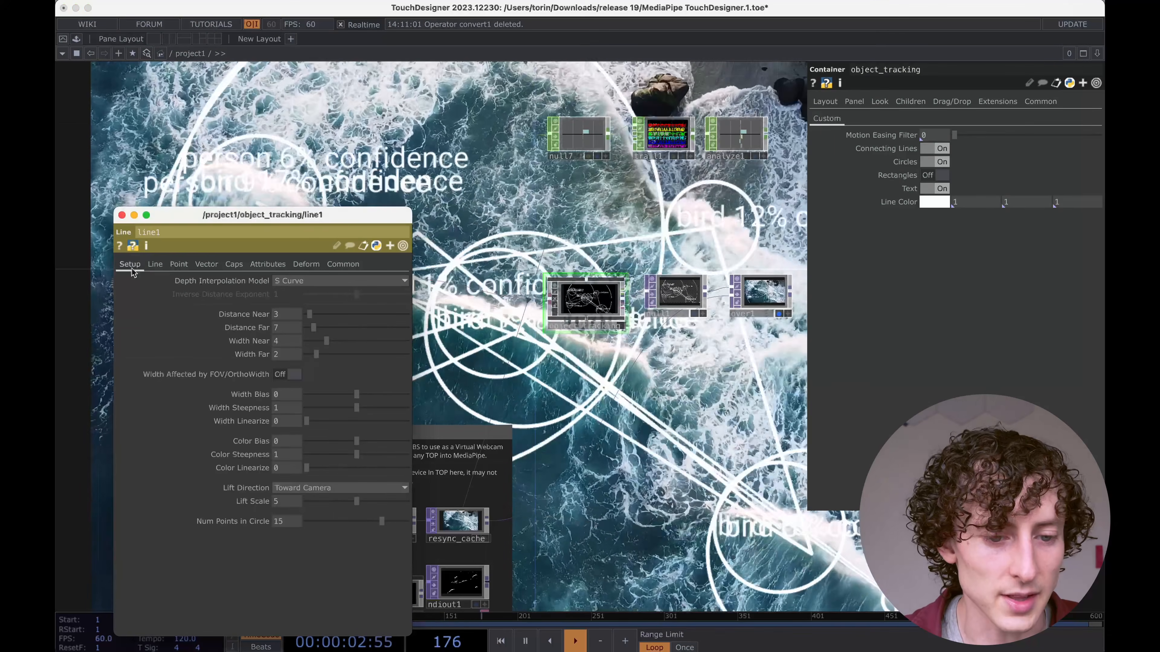
pyautogui.click(323, 343)
pyautogui.moveTo(322, 345); pyautogui.dragTo(336, 348)
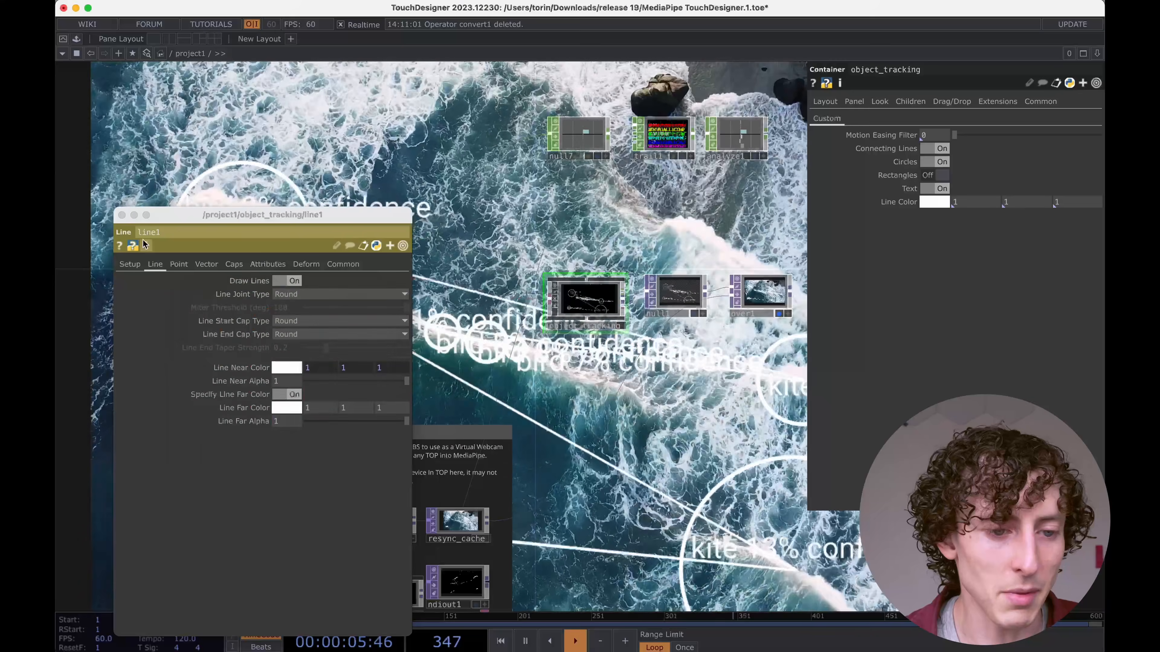
pyautogui.click(122, 215)
# Step: Insert a Bloom TOP between null1 and over1
pyautogui.moveTo(740, 387); pyautogui.dragTo(516, 433)
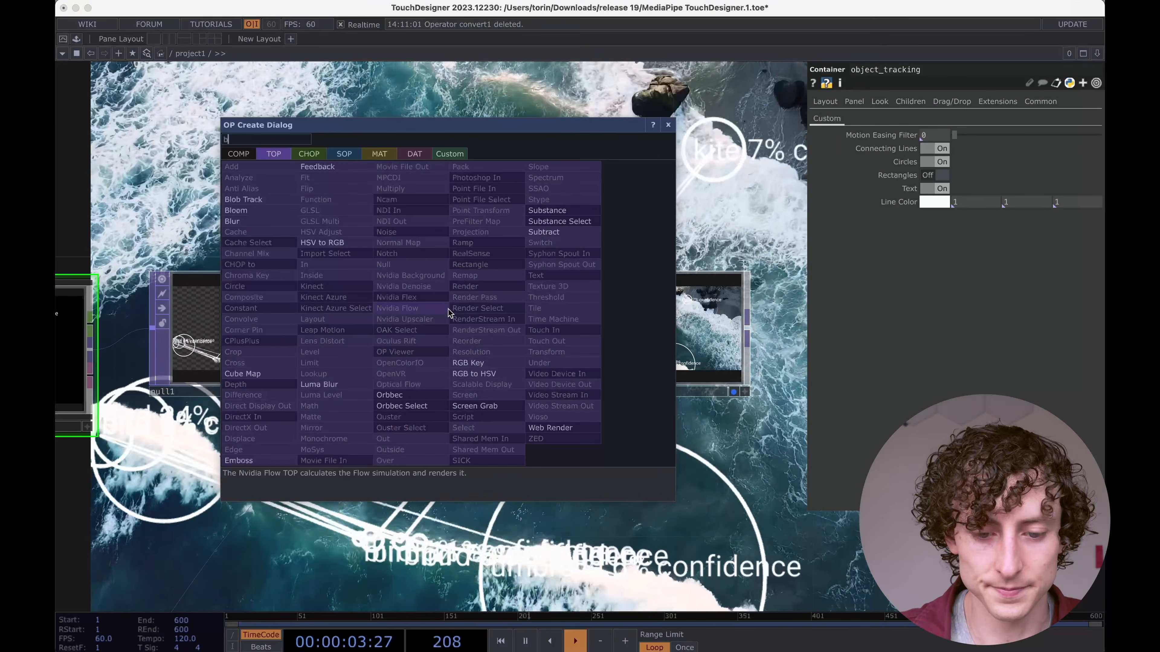
pyautogui.press('Return')
pyautogui.click(449, 313)
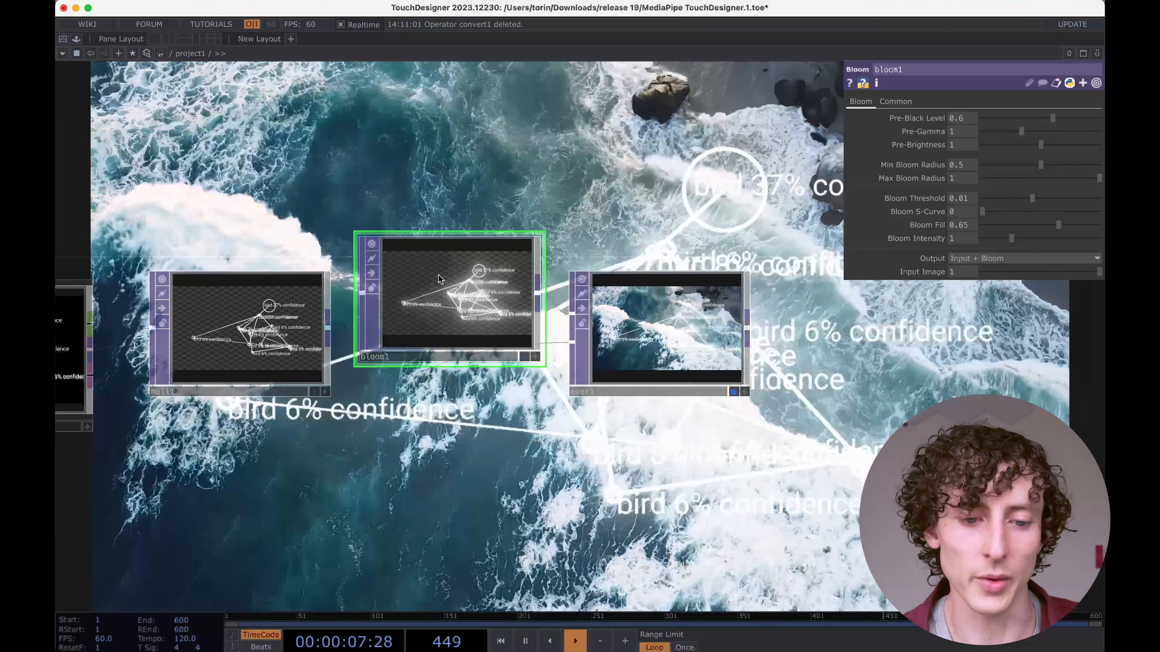
# Step: Insert a Null TOP after waves_4k_long and connect videodevin1 as its source instead of the waves video
pyautogui.scroll(-3, 438, 276)
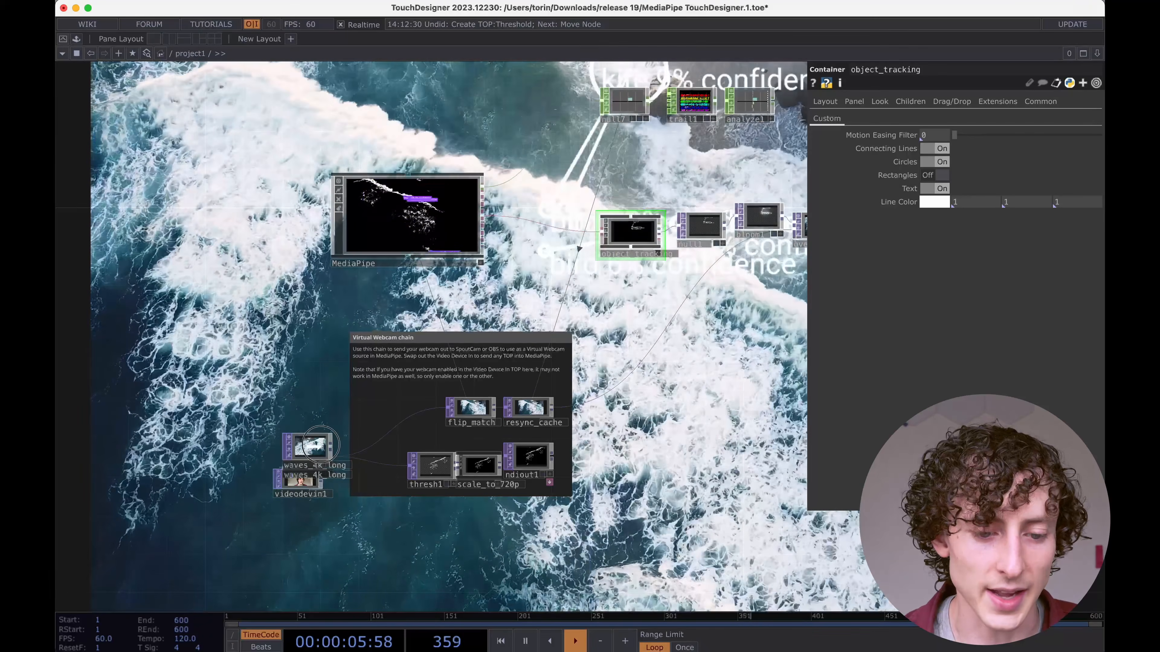
pyautogui.click(331, 438)
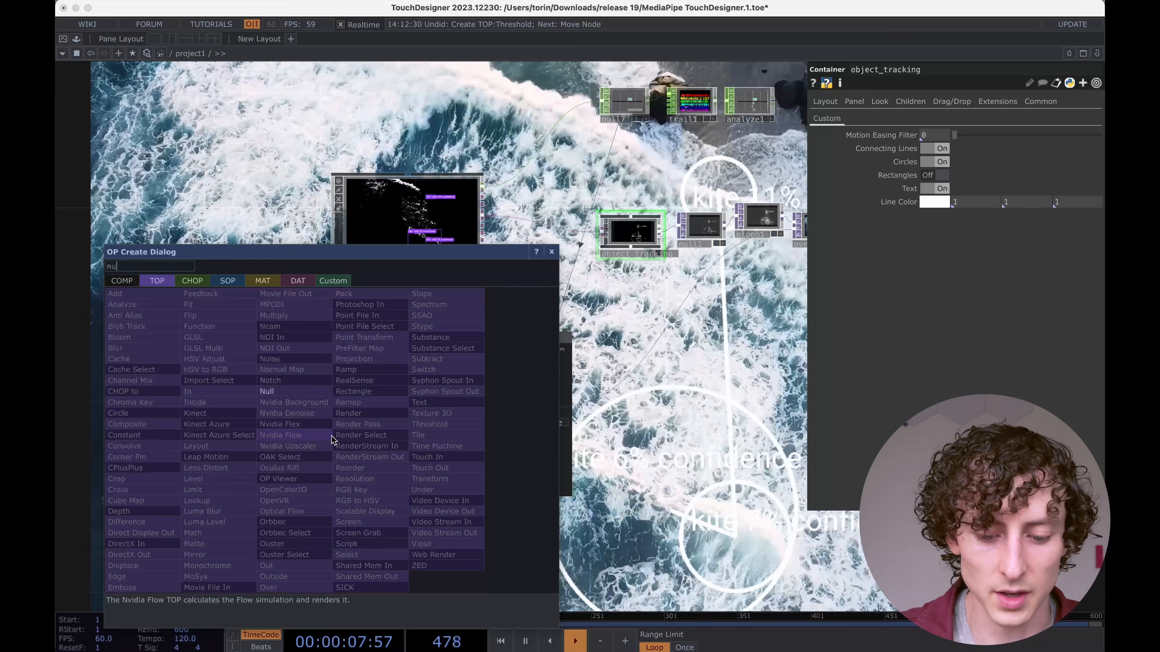
pyautogui.press('Return')
pyautogui.click(376, 466)
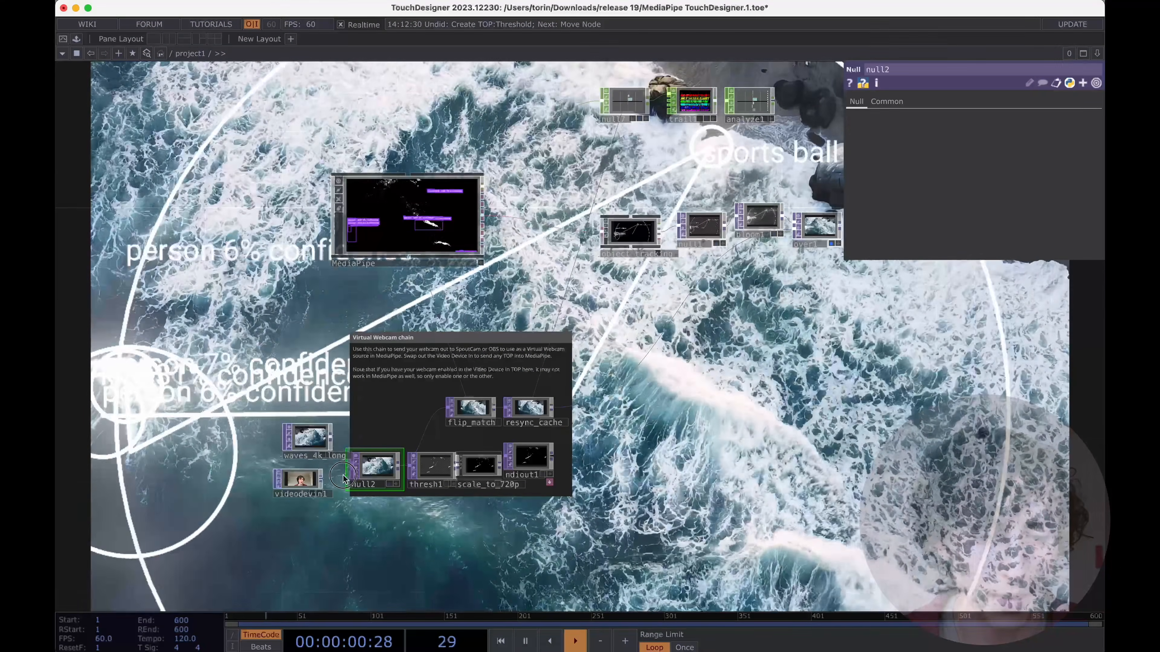
pyautogui.moveTo(326, 486); pyautogui.dragTo(346, 475)
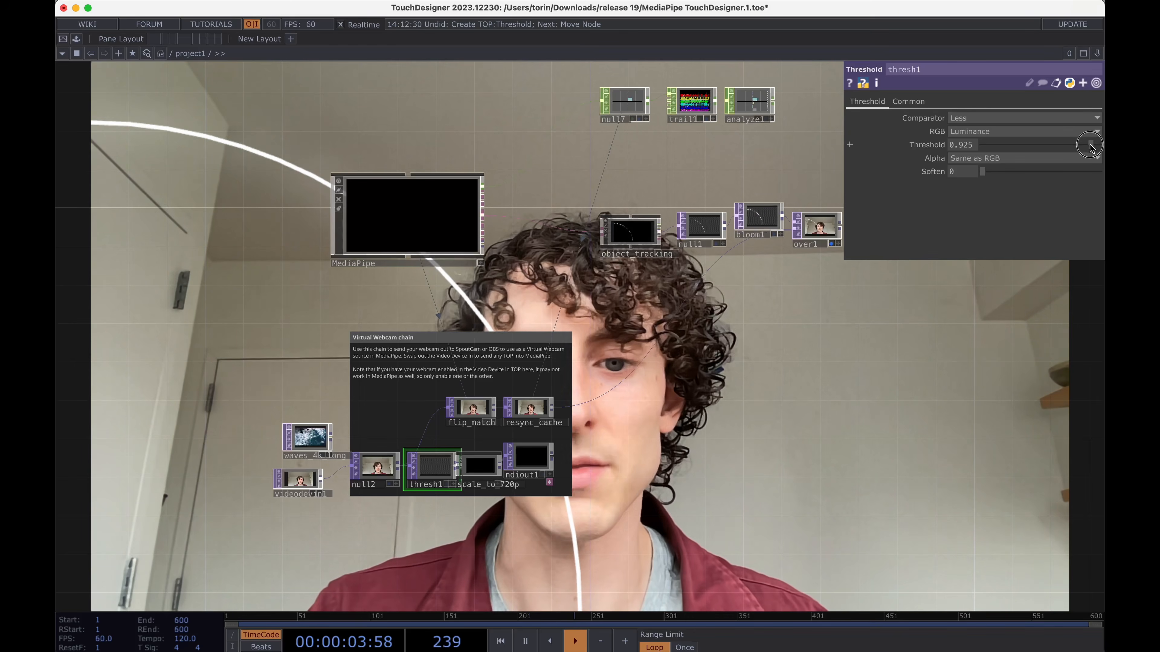
# Step: Set thresh1's Threshold to 0.879 and inspect the thresholded webcam image through the Virtual Webcam chain
pyautogui.moveTo(1090, 145); pyautogui.dragTo(1085, 144)
pyautogui.scroll(10, 429, 472)
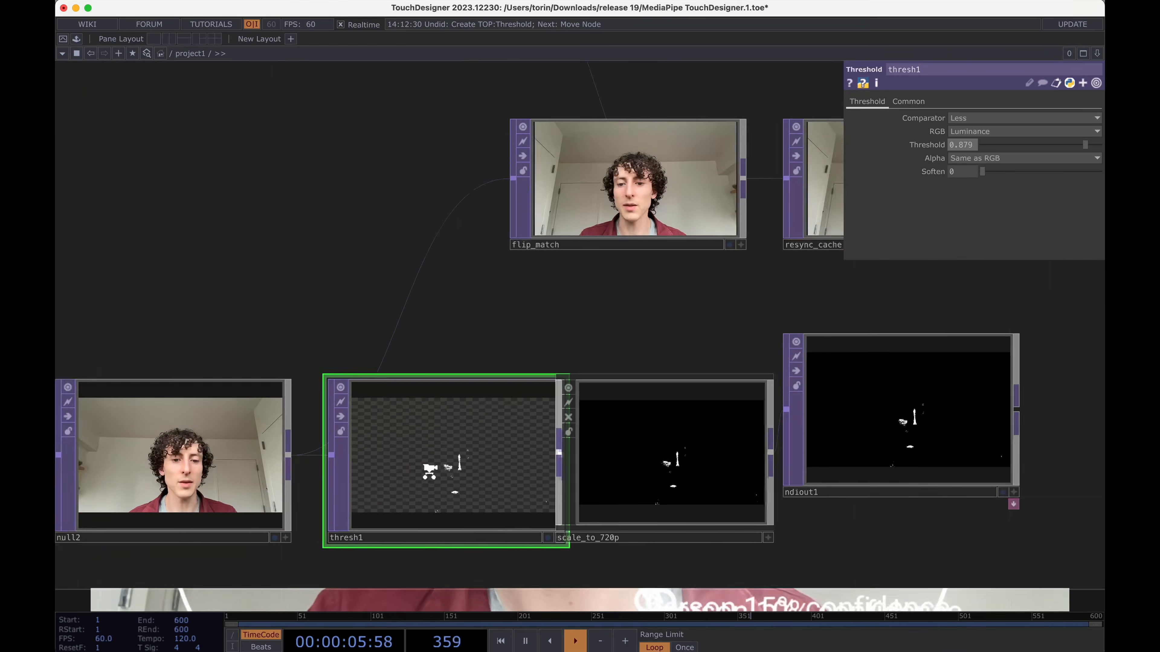
pyautogui.scroll(-10, 411, 471)
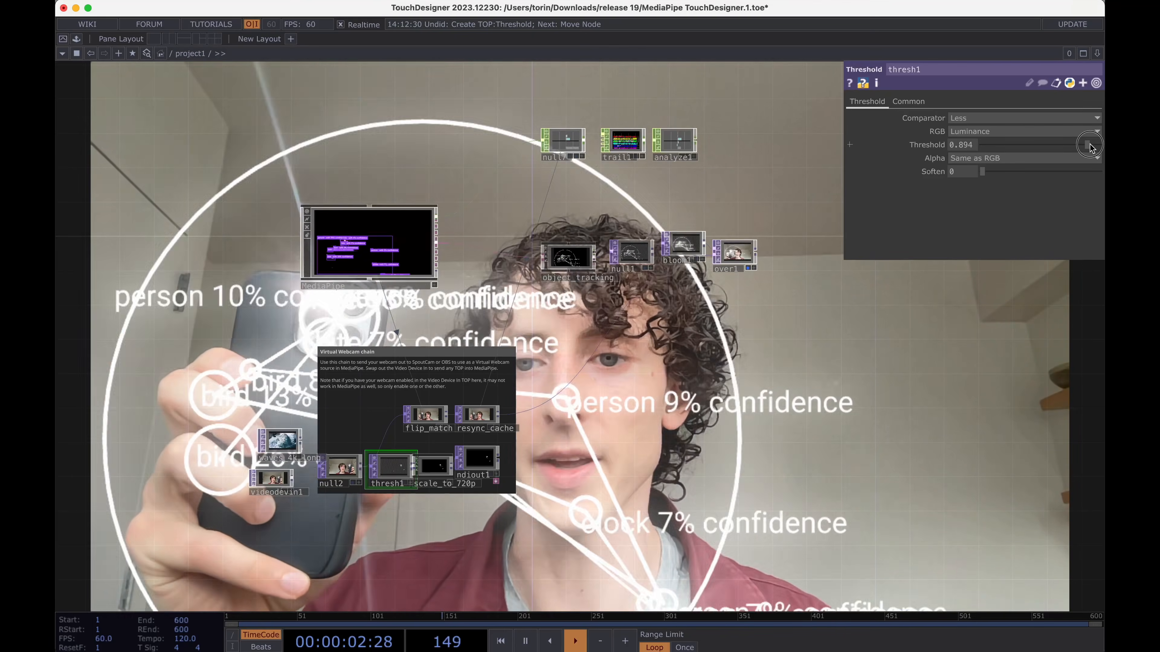
# Step: Set thresh1's Threshold to 0.92 and check how the phone light is isolated in the thresholded image
pyautogui.moveTo(1085, 145); pyautogui.dragTo(1095, 147)
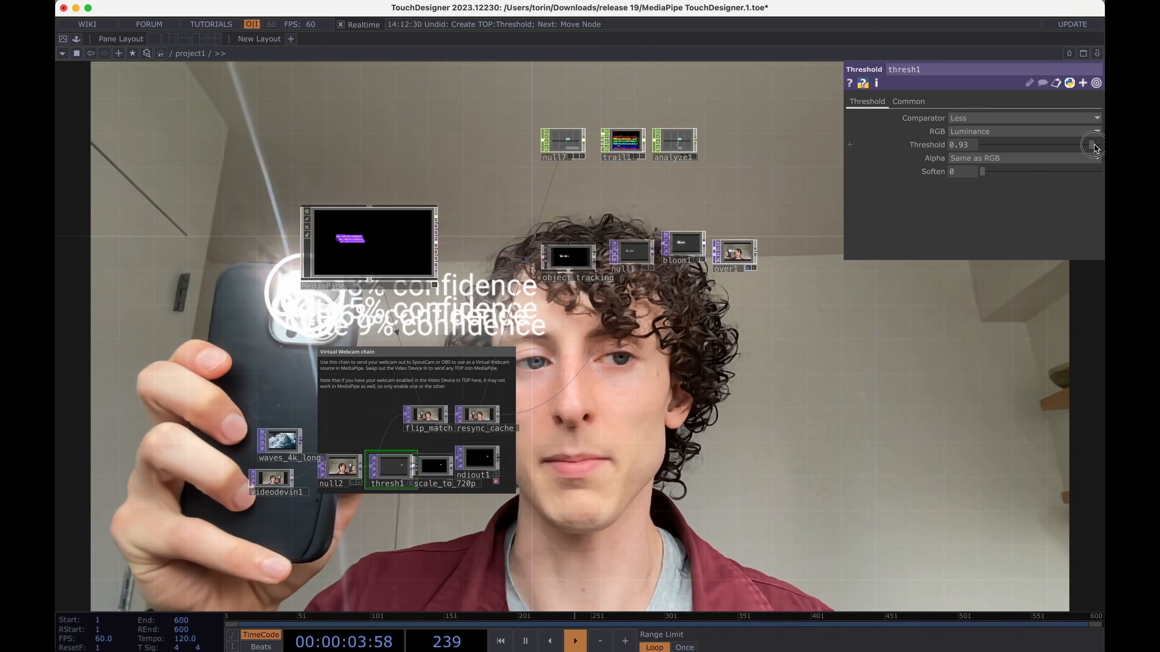
pyautogui.scroll(5, 405, 481)
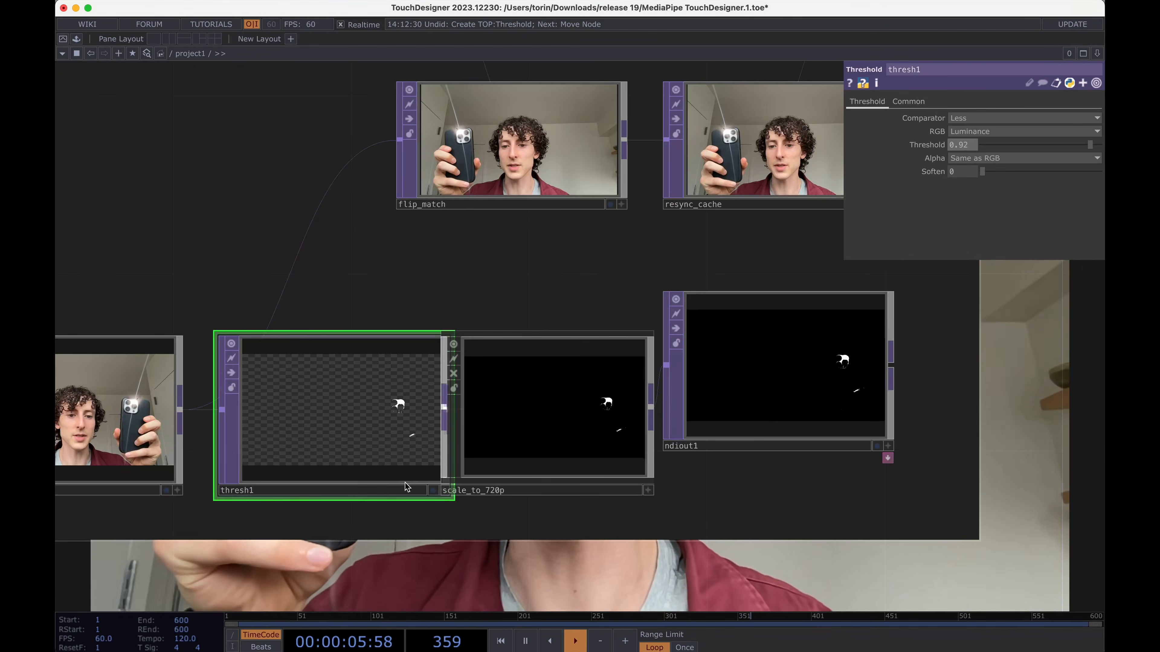
pyautogui.scroll(-4, 405, 482)
pyautogui.scroll(-1, 407, 480)
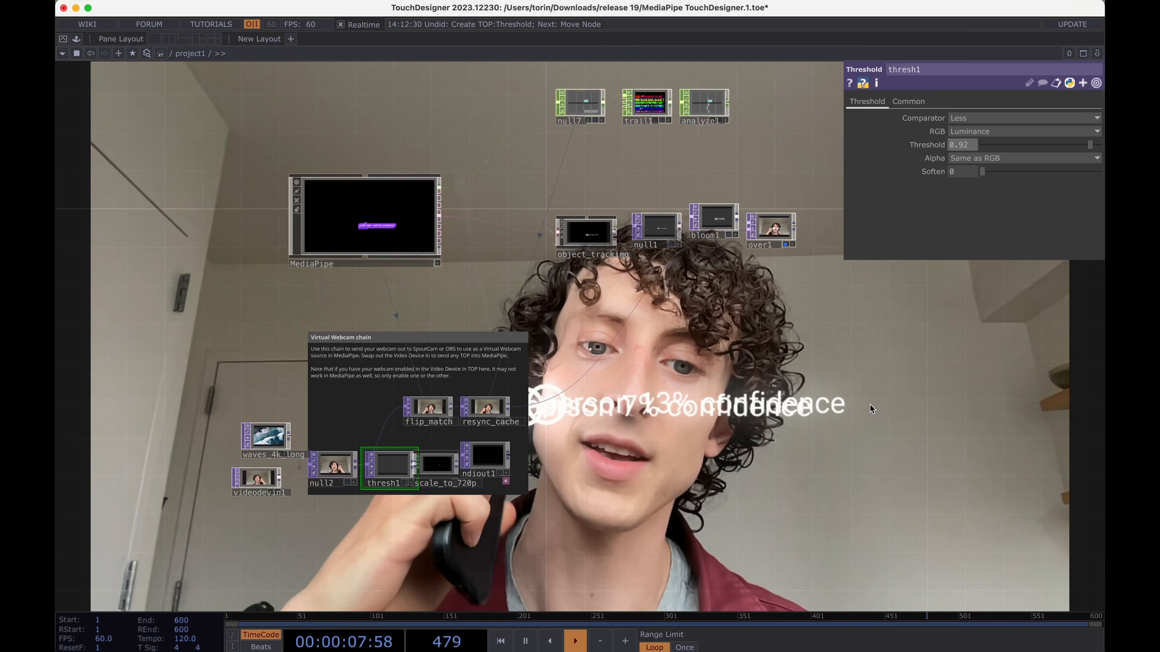
pyautogui.hscroll(2, 836, 408)
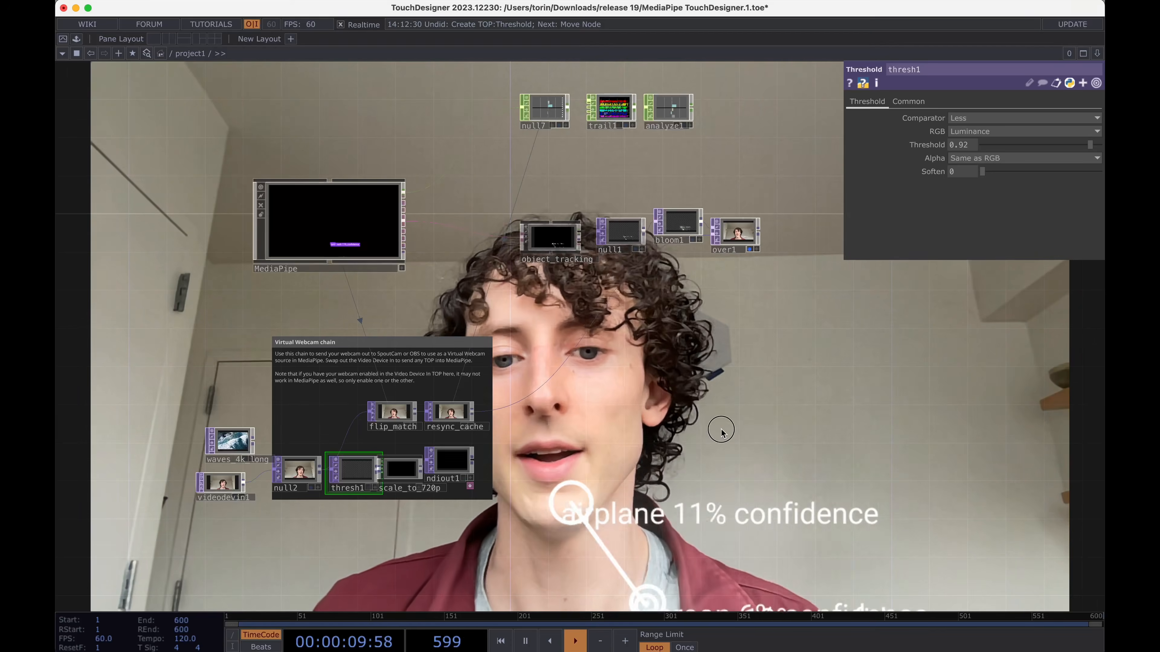
pyautogui.scroll(-2, 738, 402)
pyautogui.hscroll(-1, 737, 402)
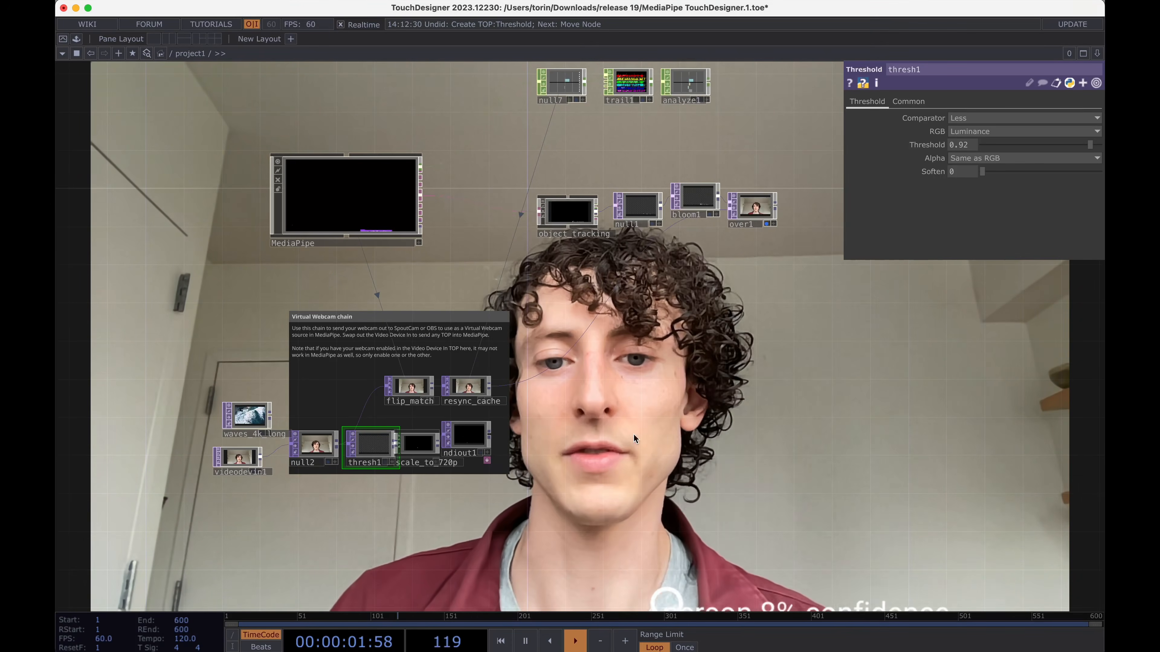
pyautogui.scroll(3, 634, 439)
pyautogui.hscroll(-3, 633, 438)
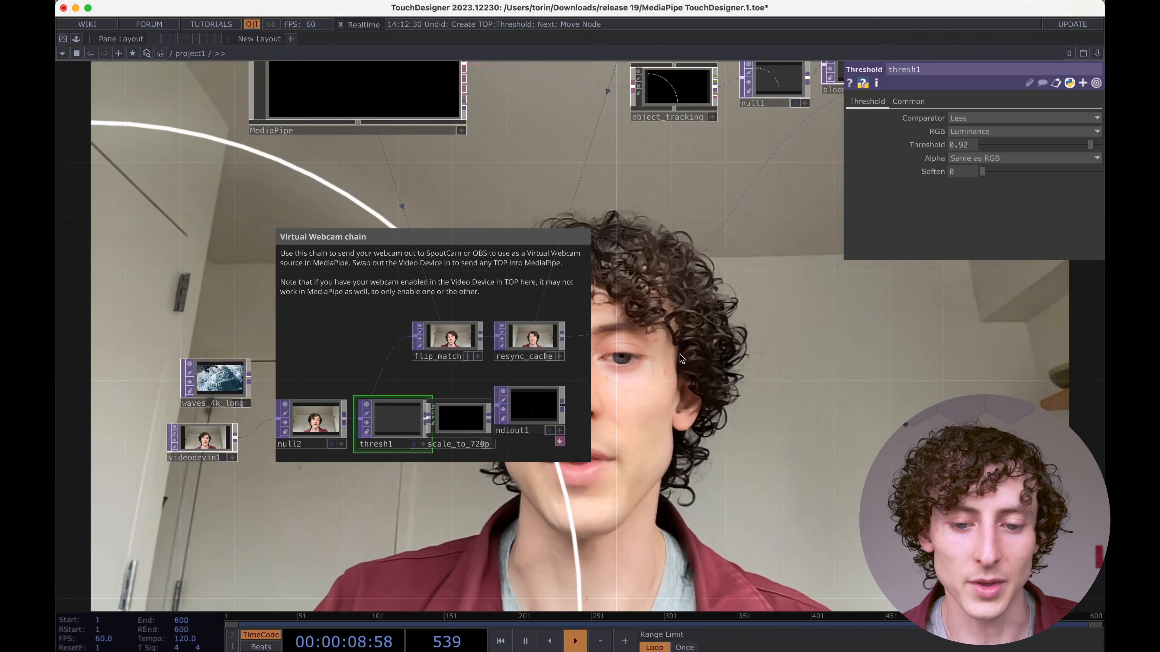
pyautogui.moveTo(678, 354); pyautogui.dragTo(693, 353)
pyautogui.scroll(-2, 693, 357)
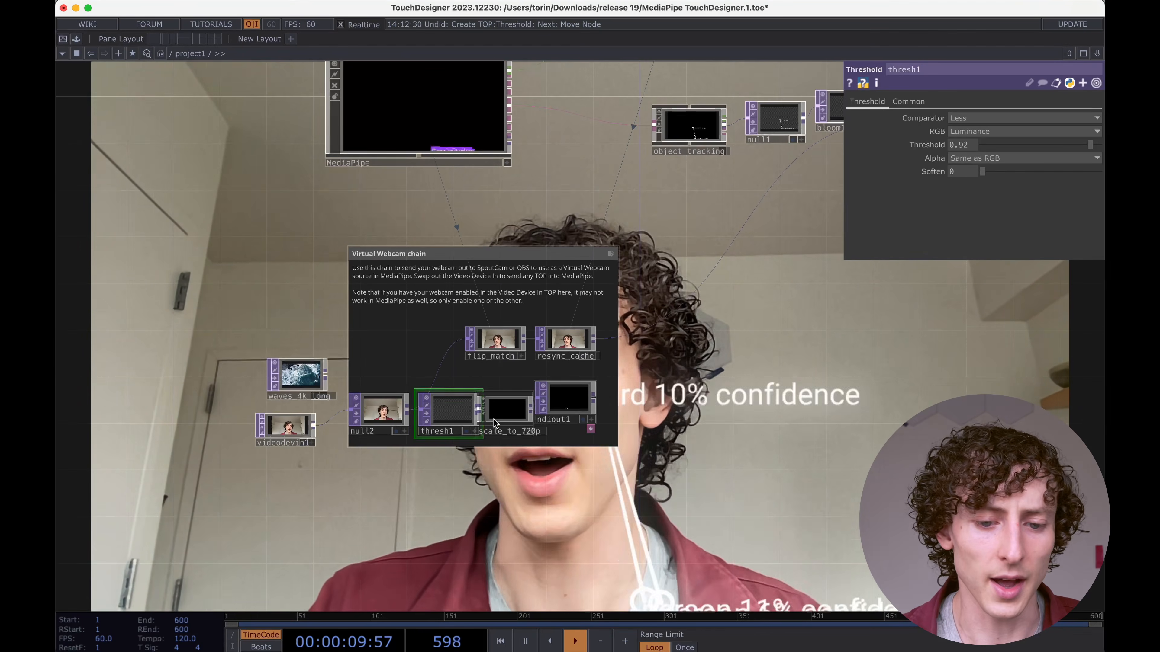
# Step: Delete thresh1 from the Virtual Webcam chain and add a Cache TOP fed by null2
pyautogui.scroll(5, 462, 414)
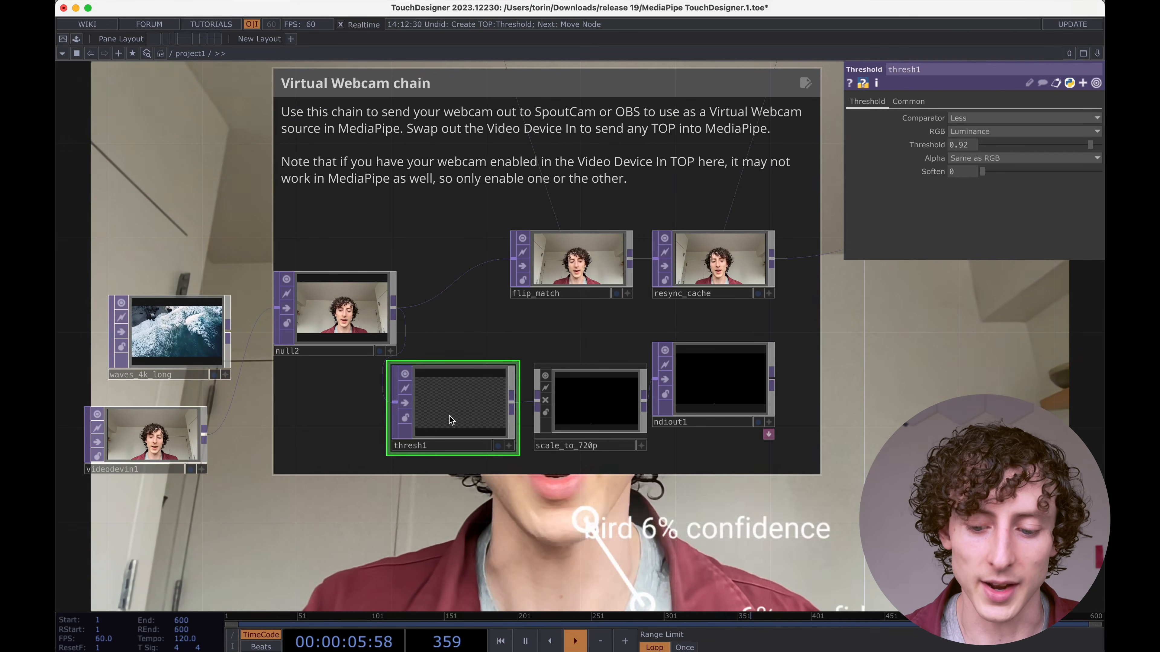
pyautogui.press('Delete')
pyautogui.press('Tab')
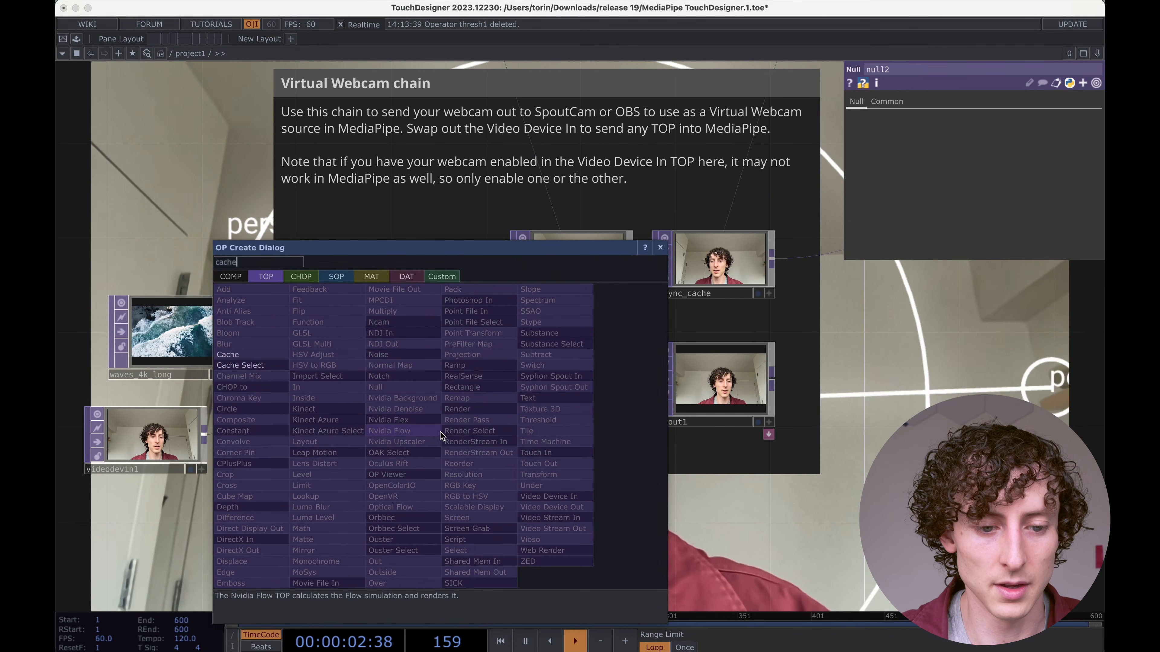
pyautogui.press('Return')
pyautogui.click(421, 385)
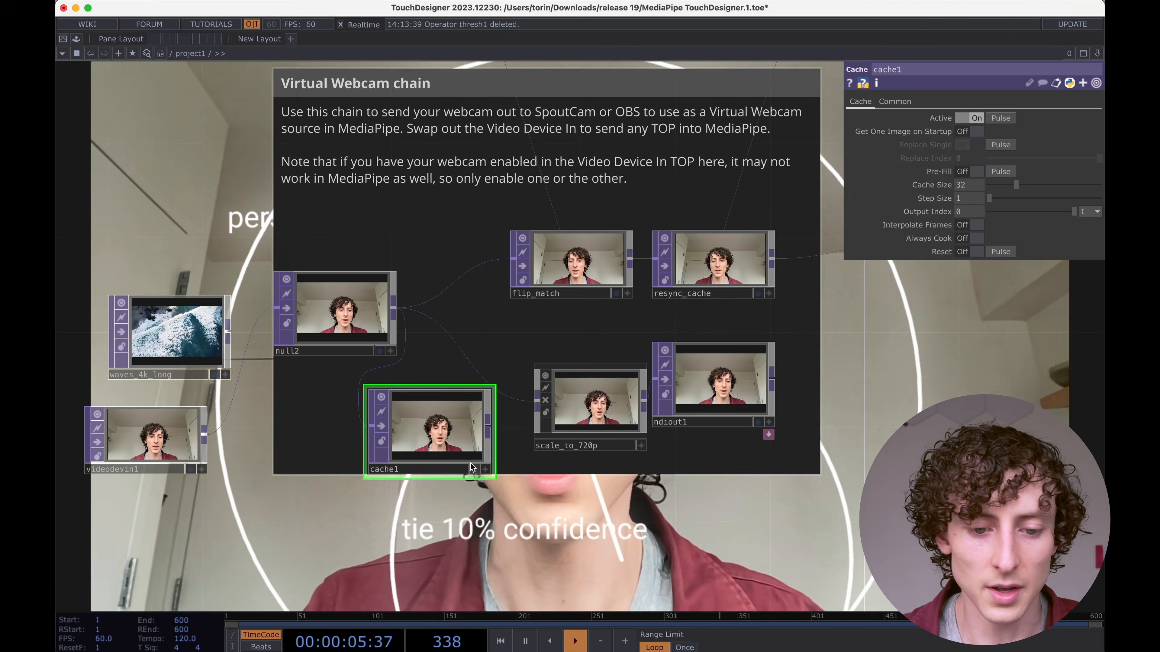
# Step: Add a Cache Select TOP below cache1 that references cache1 with a Cache Index of -2
pyautogui.press('Tab')
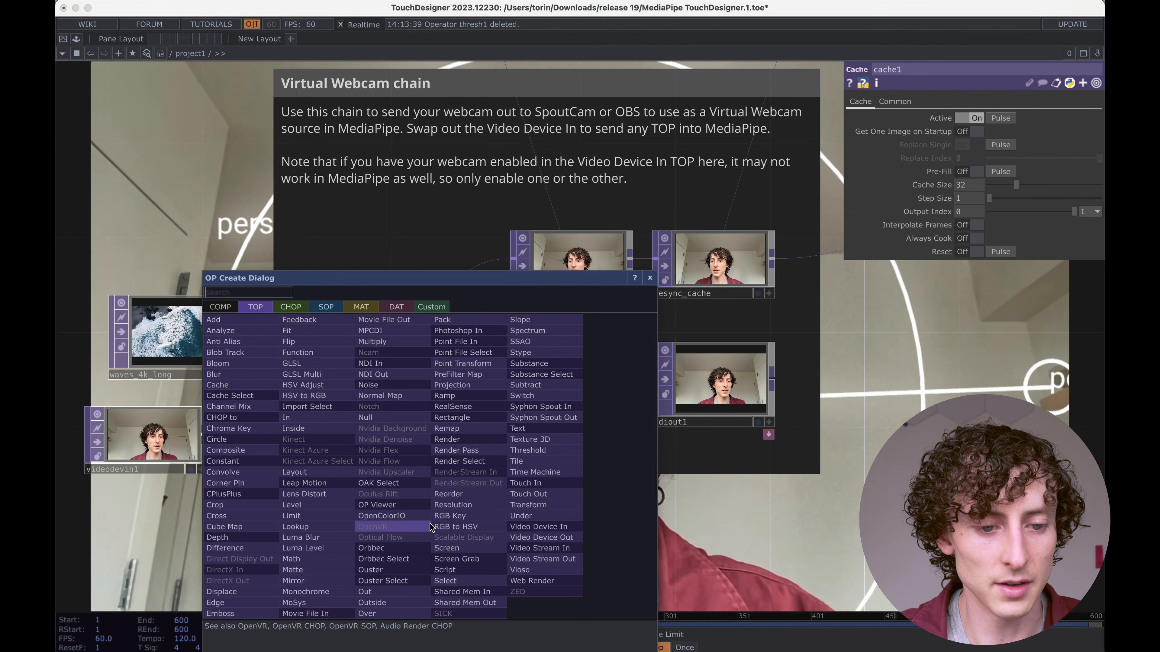
pyautogui.press('Return')
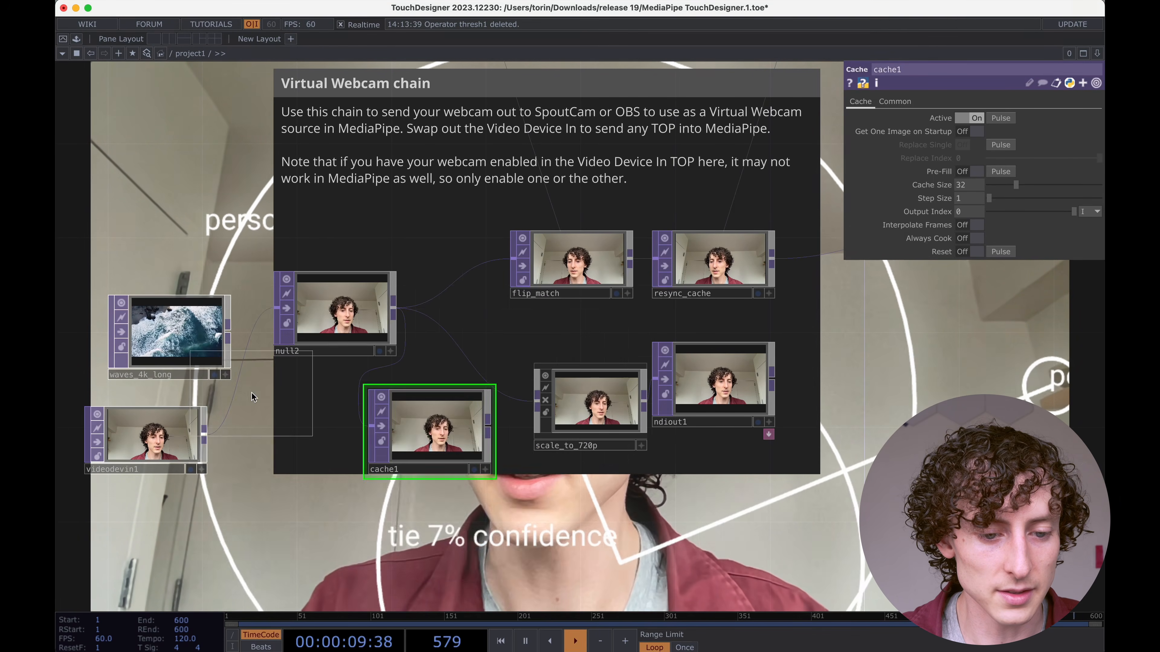
pyautogui.click(501, 550)
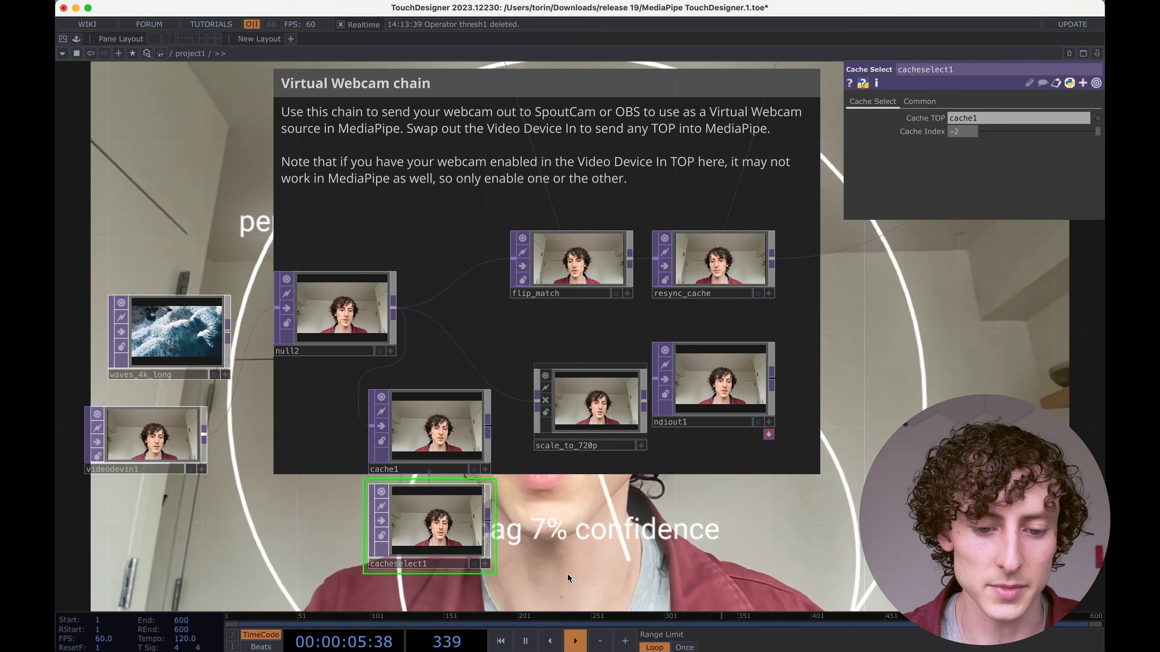
# Step: Add a Difference TOP that takes cache1 and cacheselect1 as its two inputs
pyautogui.moveTo(567, 573); pyautogui.dragTo(541, 473)
pyautogui.press('Tab')
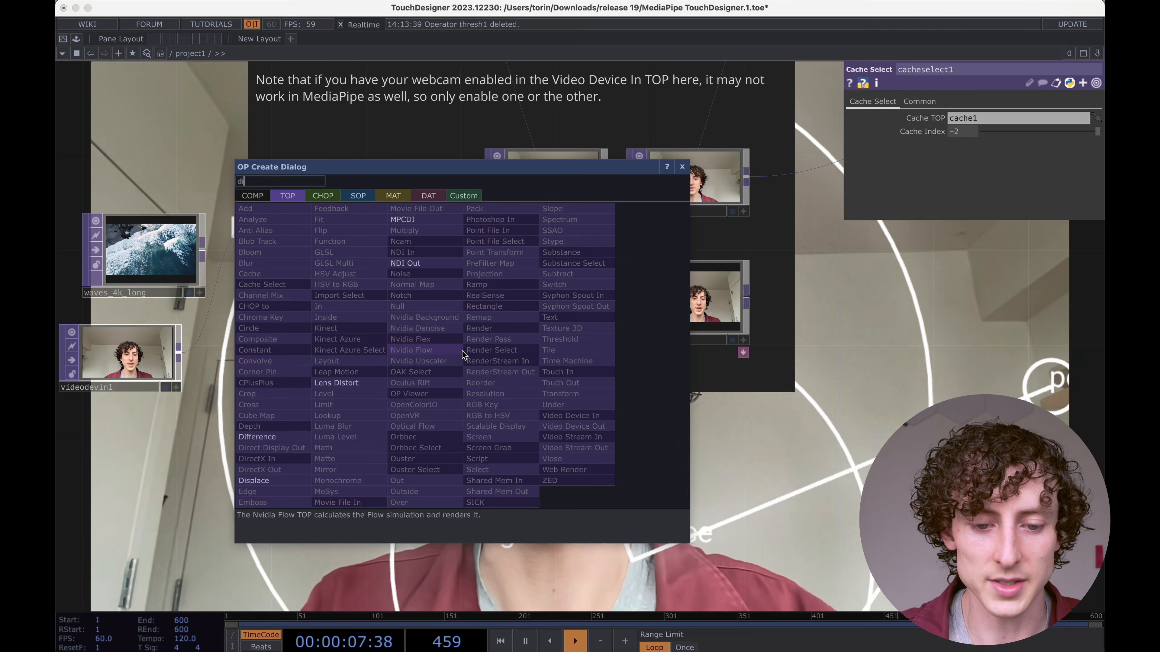
pyautogui.write('dif')
pyautogui.press('Return')
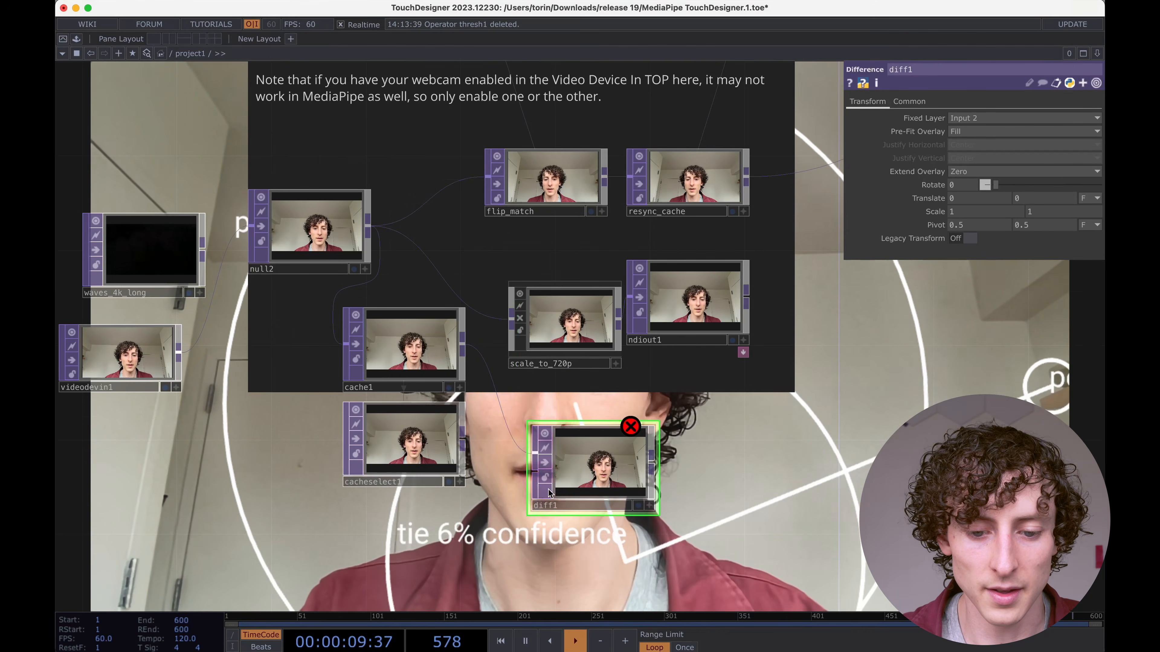
pyautogui.scroll(5, 593, 475)
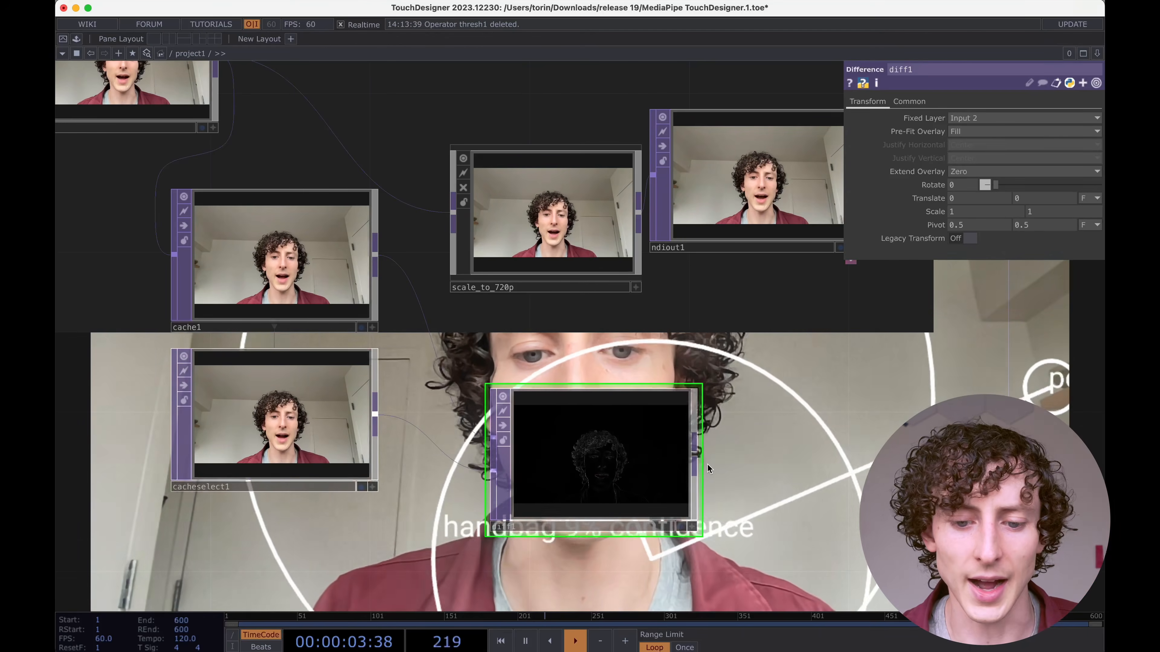
# Step: Connect diff1 to scale_to_720p in place of null2 to feed the frame difference to MediaPipe
pyautogui.moveTo(445, 222); pyautogui.dragTo(449, 220)
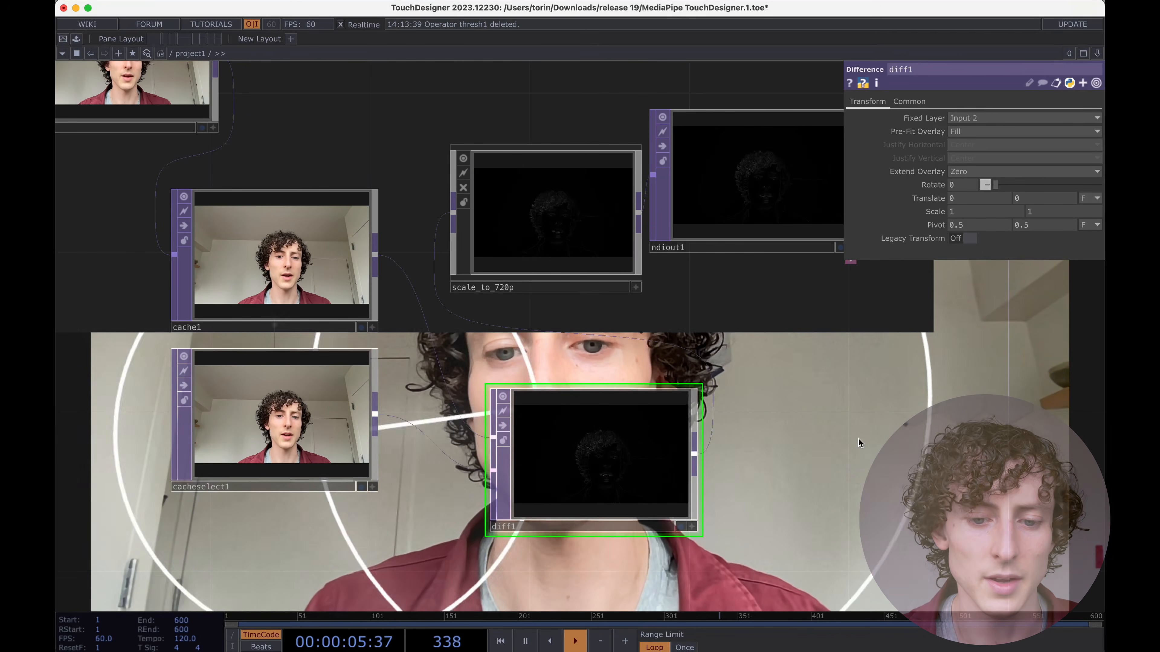
pyautogui.moveTo(746, 453); pyautogui.dragTo(344, 457)
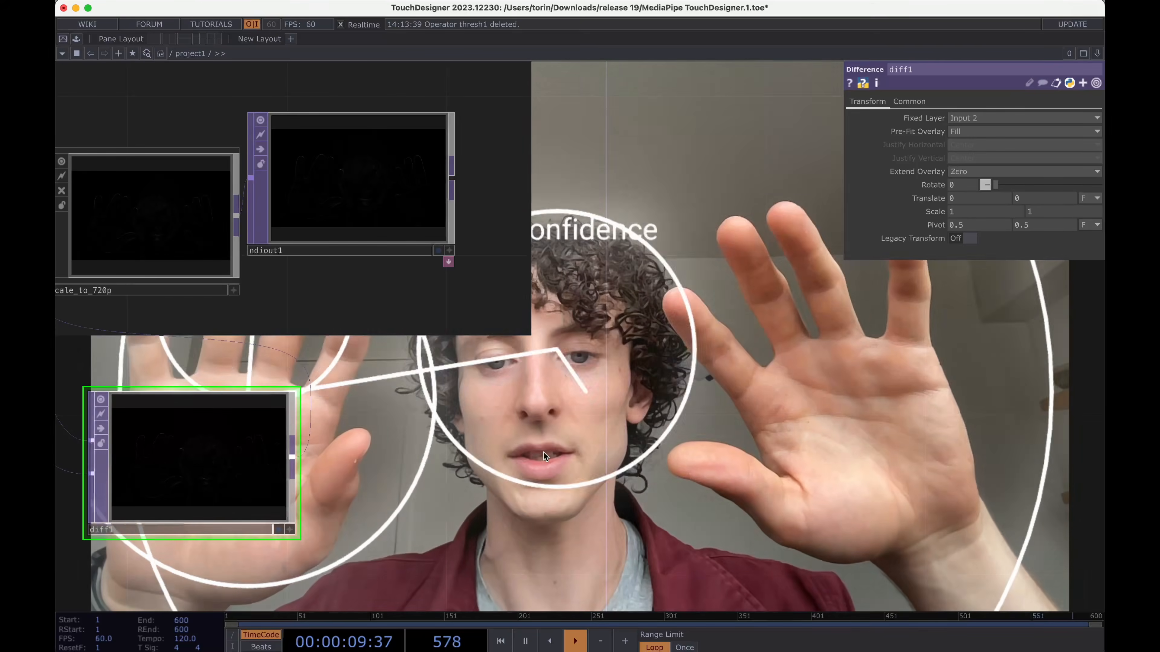
pyautogui.scroll(-4, 543, 455)
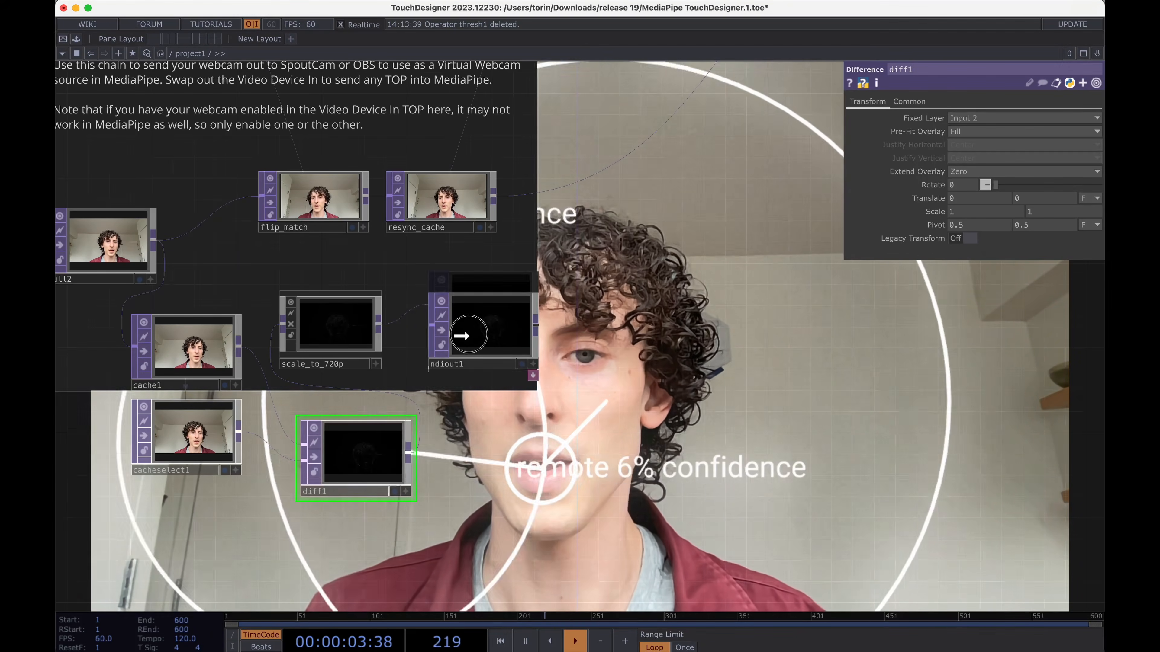
# Step: Examine how object tracking responds to the frame-difference image, checking ndiout1, resync_cache and the MediaPipe preview
pyautogui.scroll(-2, 475, 338)
pyautogui.click(474, 346)
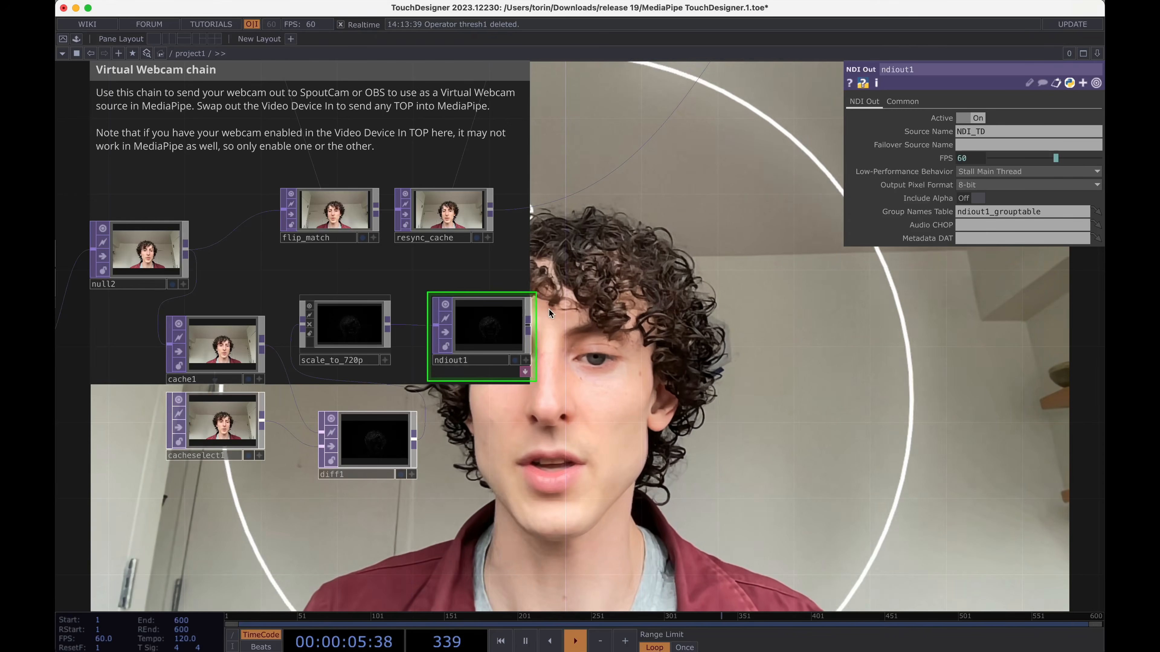
pyautogui.scroll(-2, 547, 336)
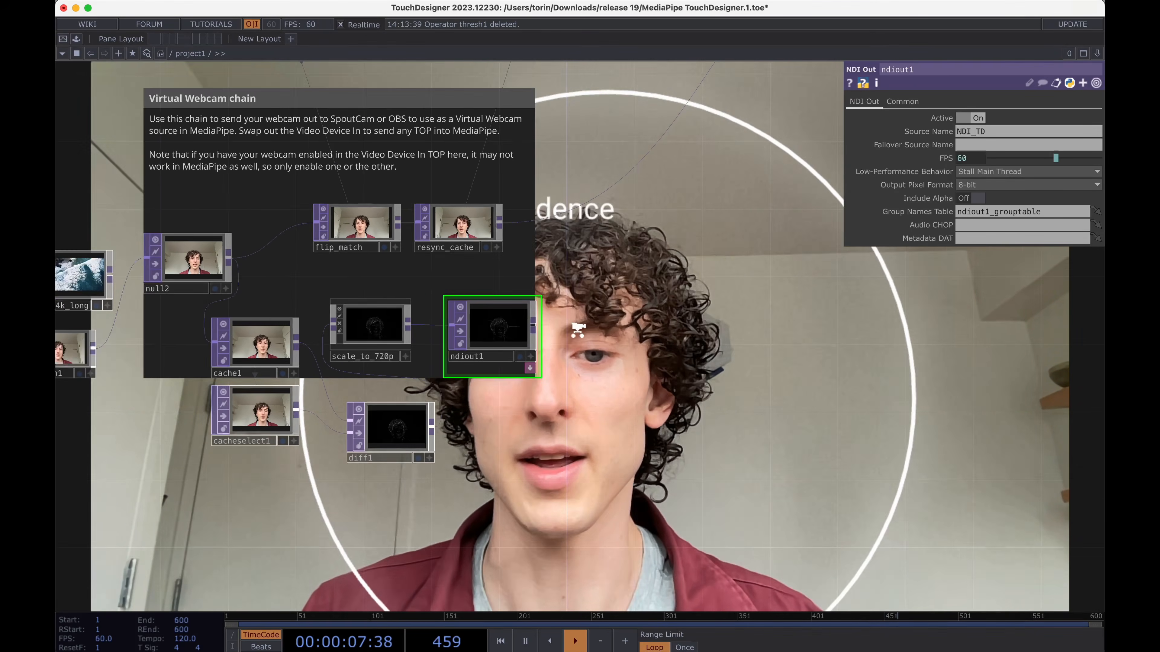
pyautogui.scroll(-2, 654, 352)
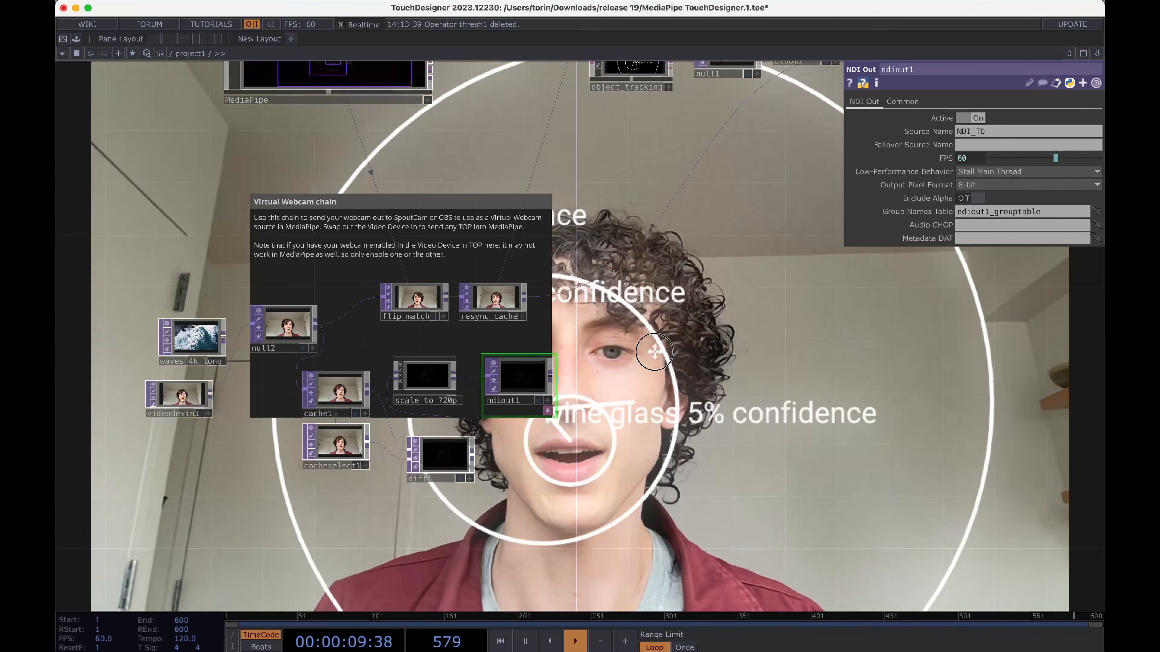
pyautogui.click(461, 320)
pyautogui.scroll(4, 464, 323)
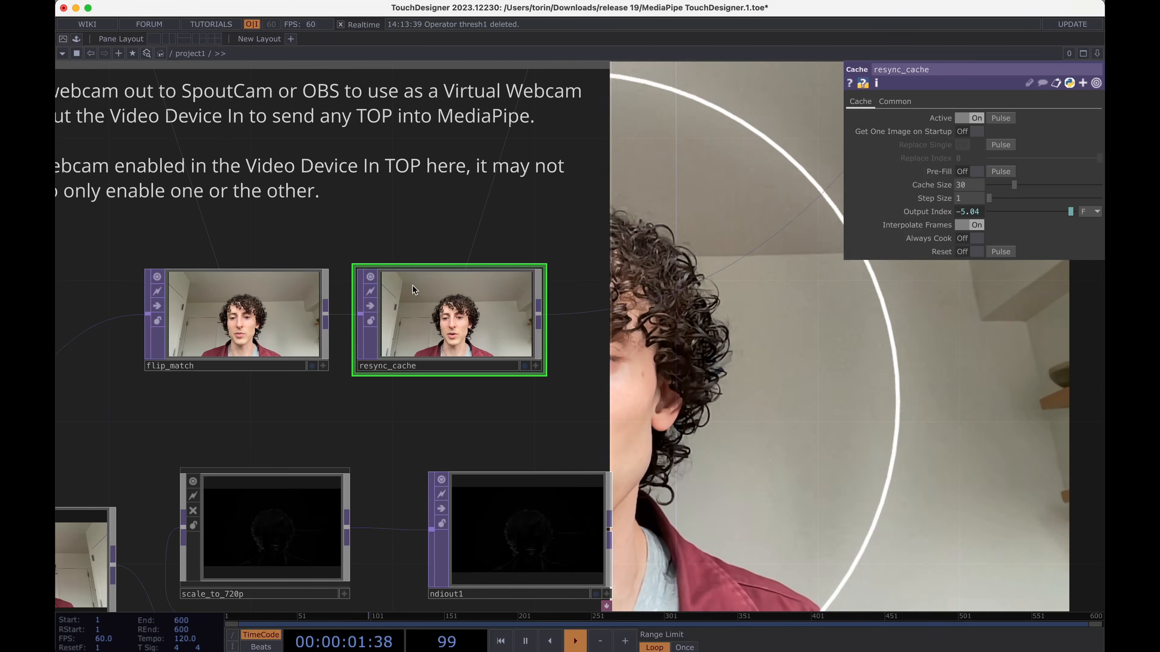
pyautogui.scroll(-4, 569, 356)
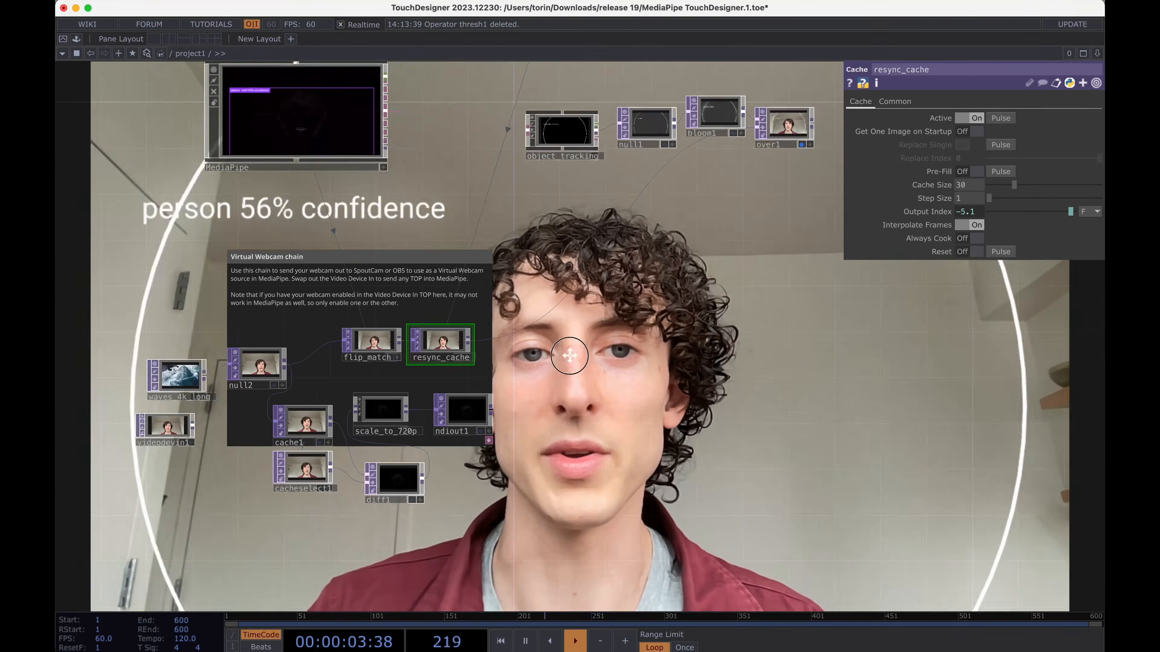
pyautogui.moveTo(570, 356); pyautogui.dragTo(437, 431)
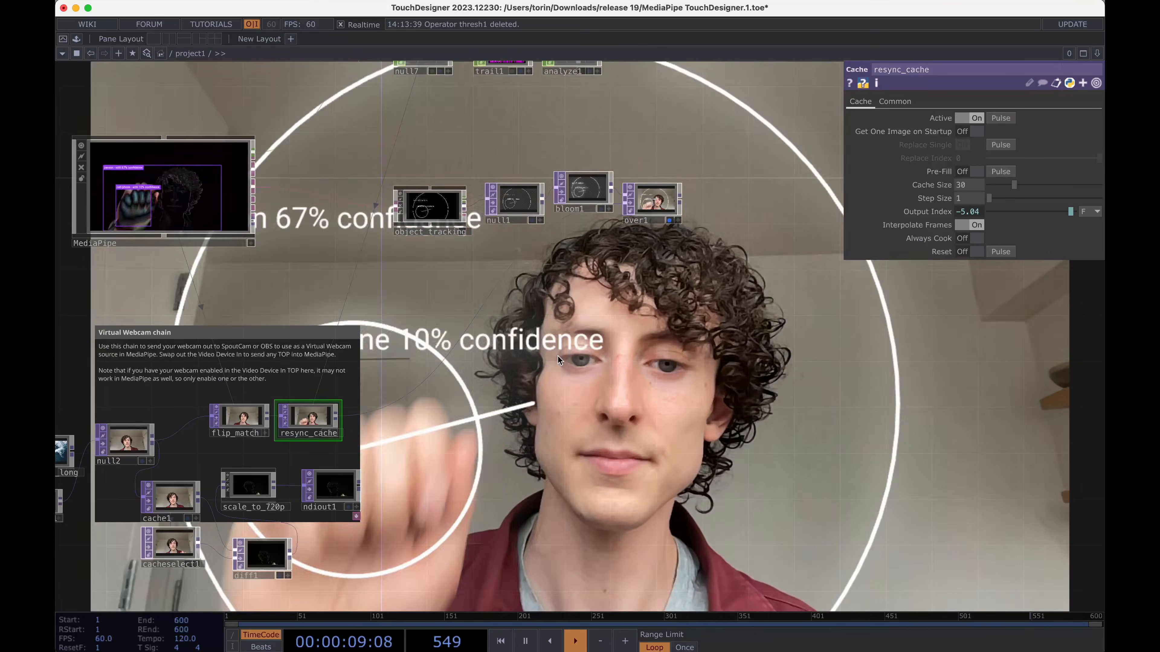
pyautogui.moveTo(588, 340); pyautogui.dragTo(727, 255)
# Step: Replace cache1, cacheselect1 and diff1 with a Threshold TOP between null2 and scale_to_720p, and set its Threshold to 0.912
pyautogui.click(311, 410)
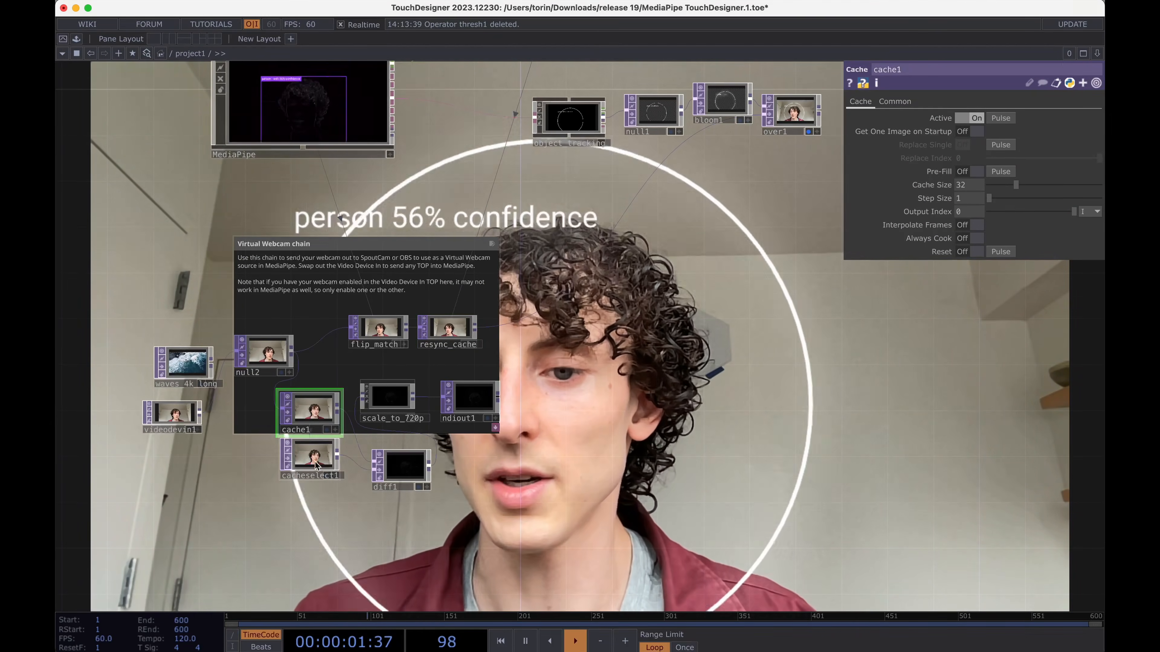
pyautogui.press('Delete')
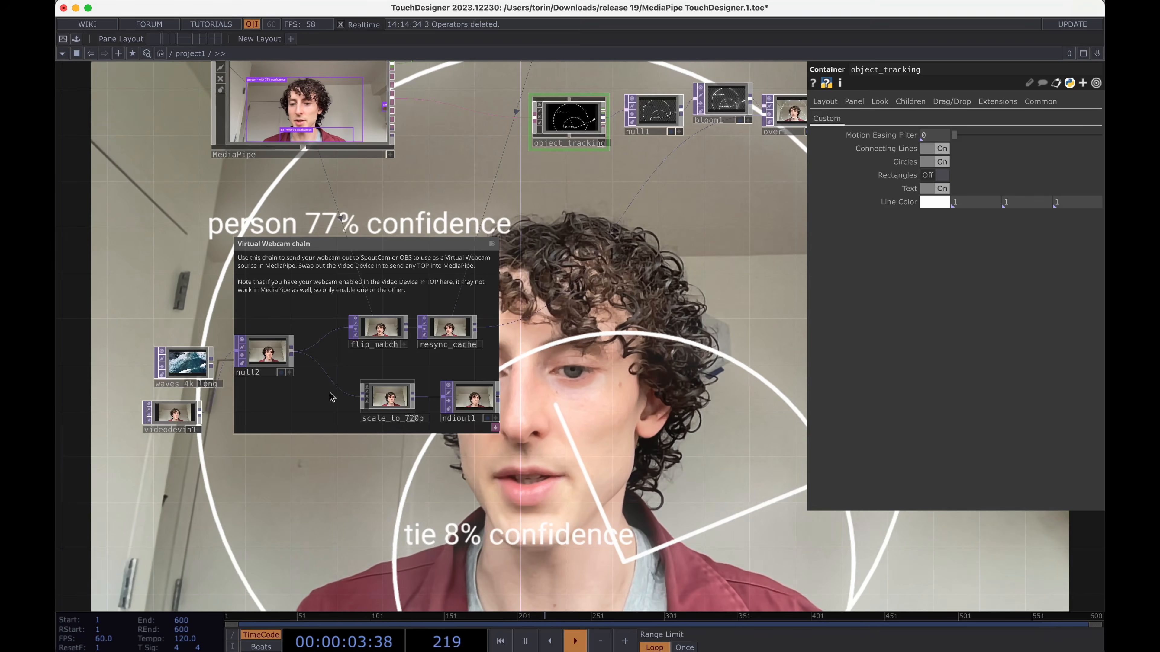
pyautogui.click(362, 379)
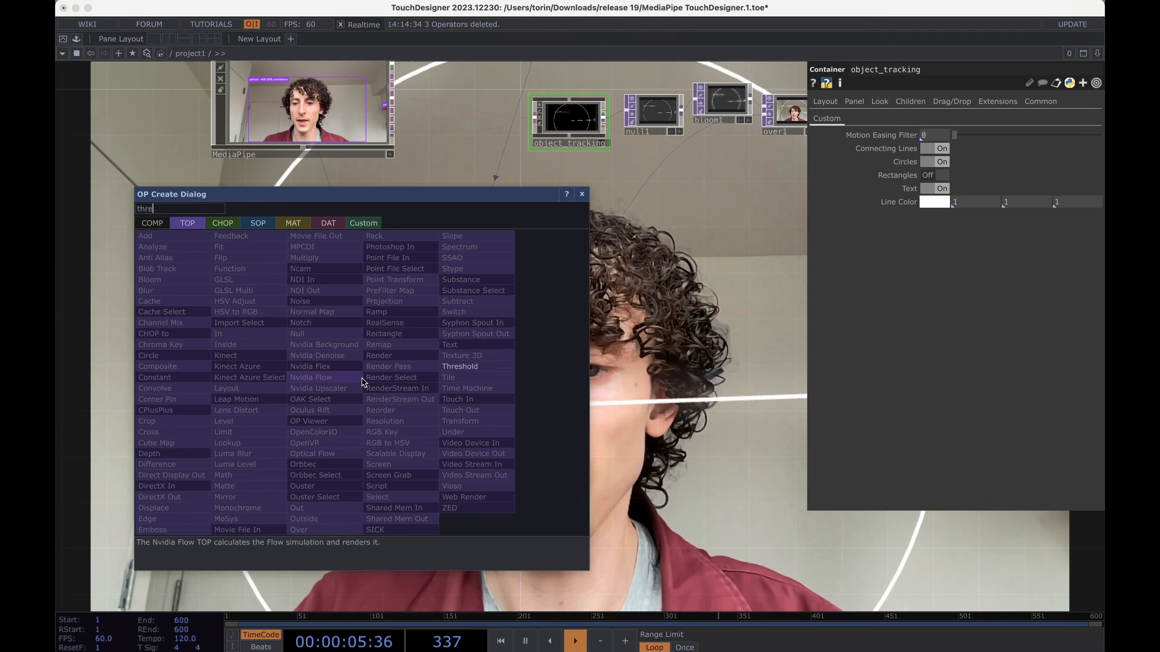
pyautogui.write('thre')
pyautogui.press('Return')
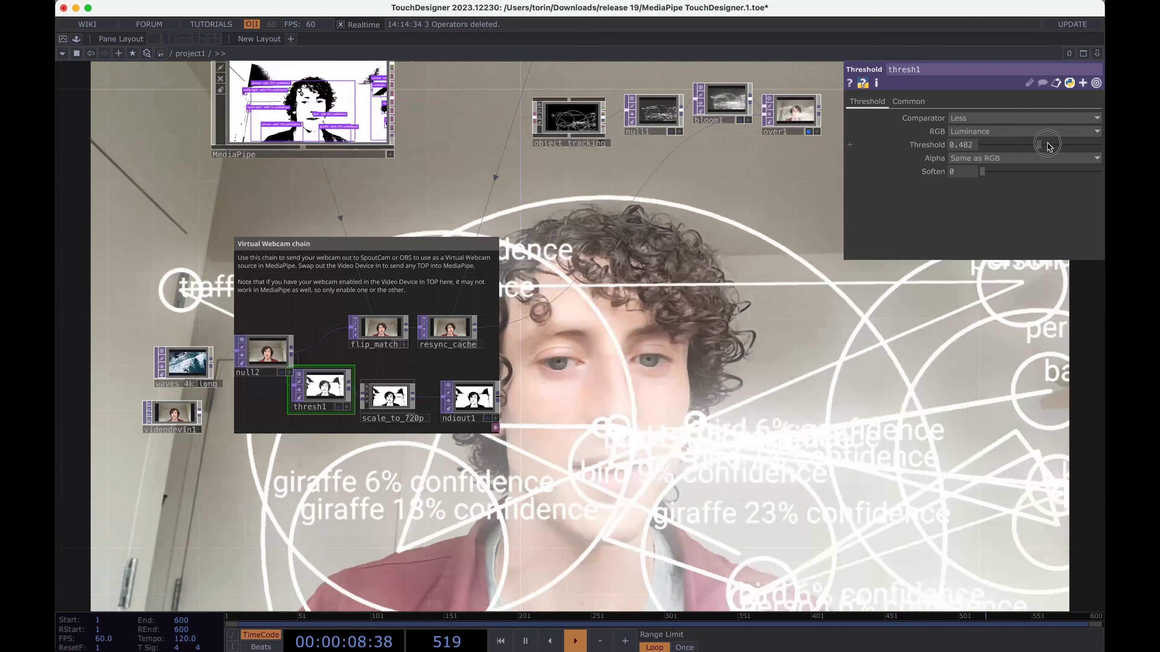
pyautogui.moveTo(1040, 144); pyautogui.dragTo(1091, 147)
# Step: Set the MediaPipe container's Minimum Object Score to 0.042
pyautogui.moveTo(619, 292); pyautogui.dragTo(619, 406)
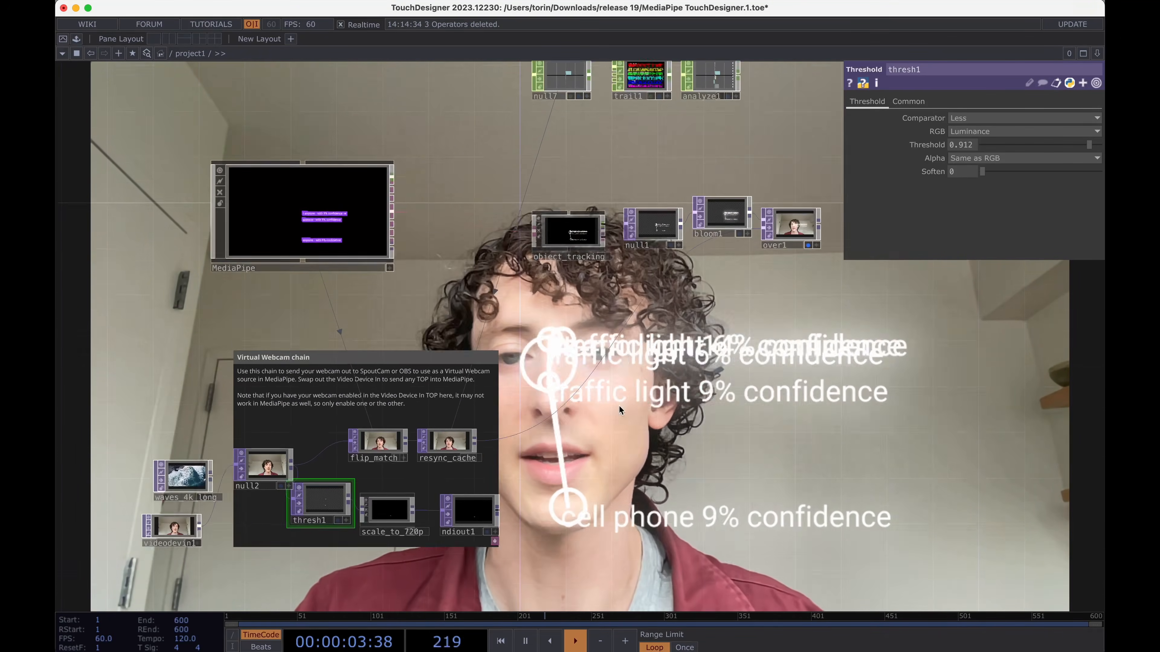
pyautogui.scroll(-2, 619, 405)
pyautogui.click(364, 271)
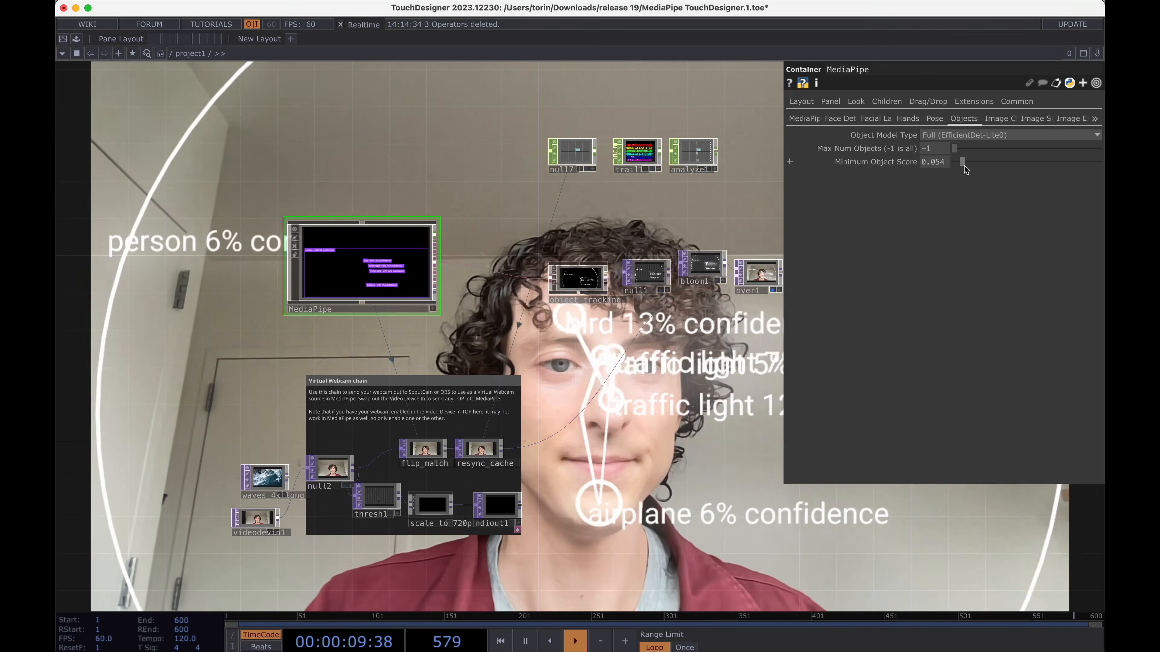
pyautogui.moveTo(960, 163); pyautogui.dragTo(957, 162)
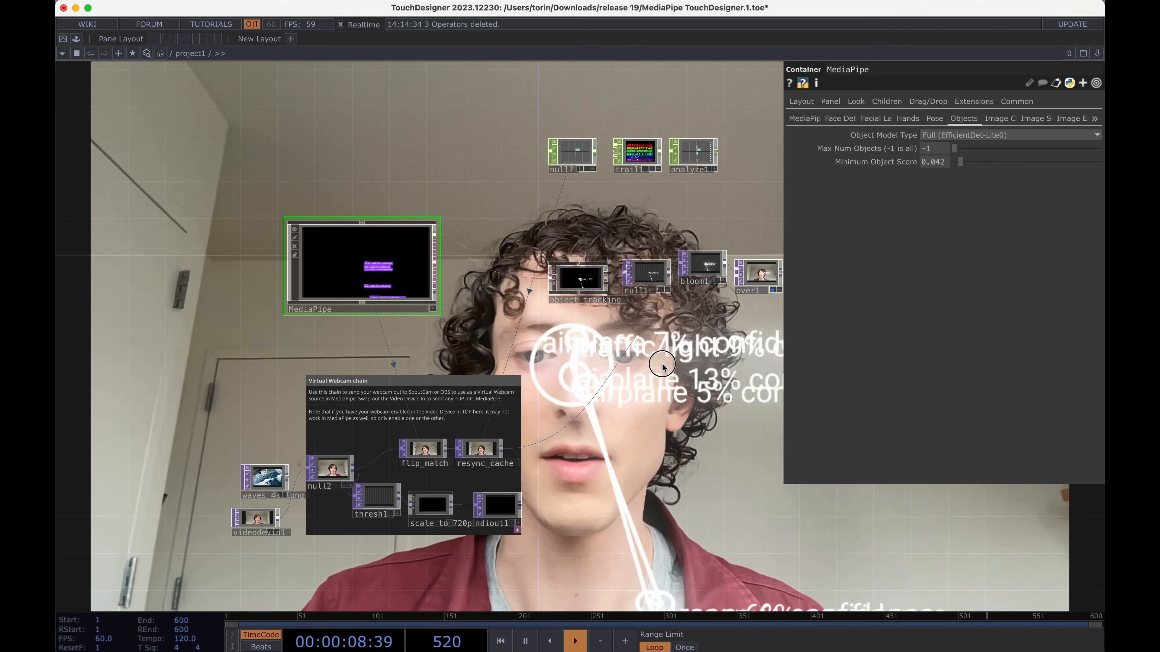
# Step: Connect waves_4k_long to null2 in place of the webcam and set thresh1's Threshold to 0.953
pyautogui.moveTo(636, 372); pyautogui.dragTo(434, 388)
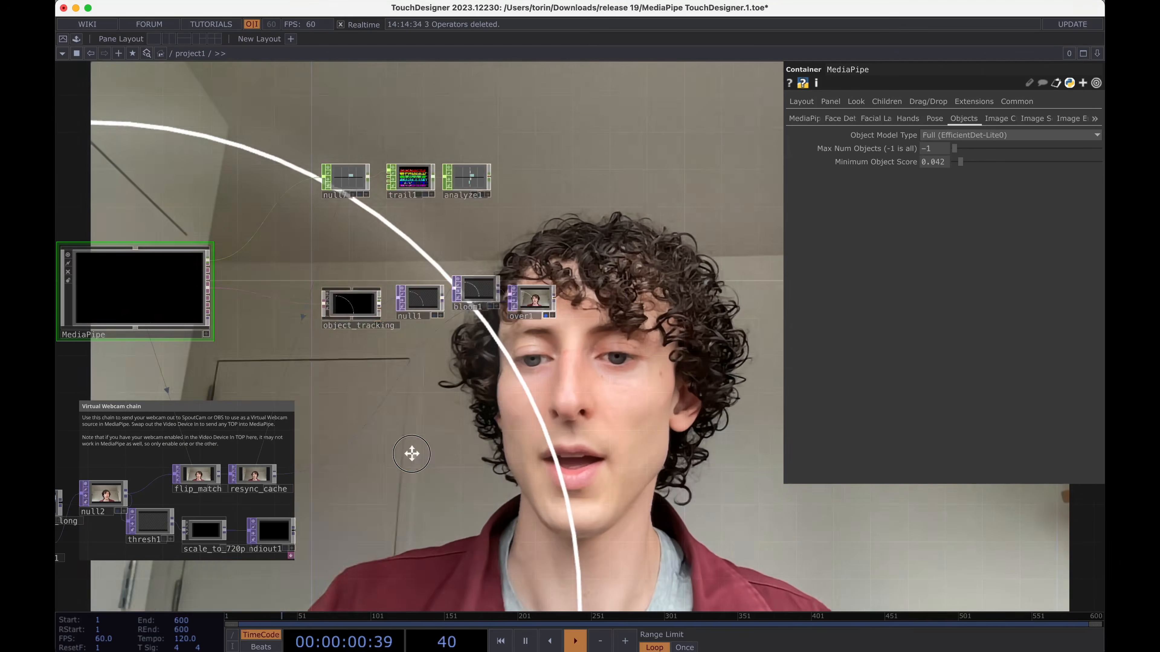
pyautogui.moveTo(409, 454); pyautogui.dragTo(562, 396)
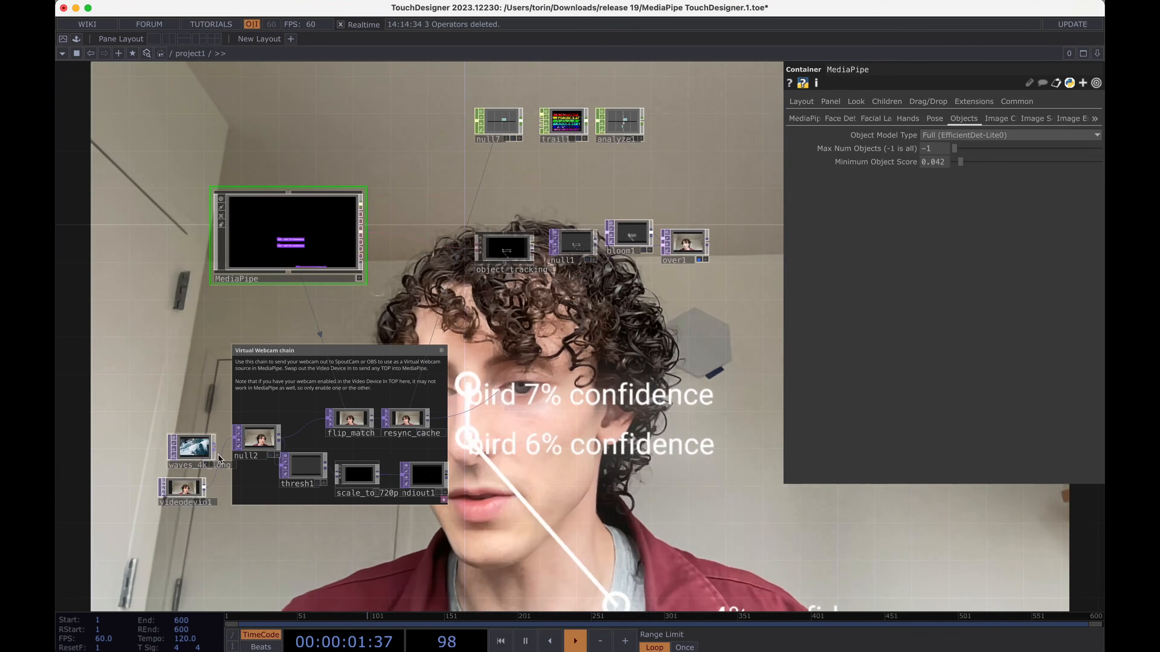
pyautogui.moveTo(214, 450); pyautogui.dragTo(234, 438)
pyautogui.moveTo(598, 430); pyautogui.dragTo(526, 446)
pyautogui.click(237, 481)
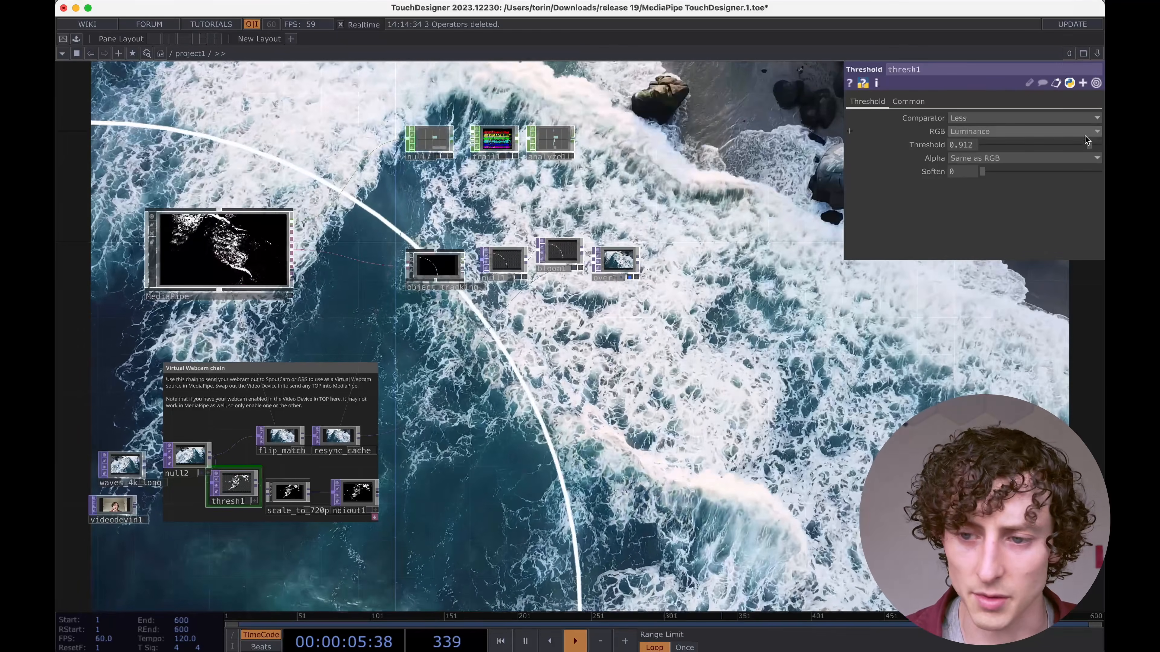
pyautogui.moveTo(1087, 142); pyautogui.dragTo(1095, 147)
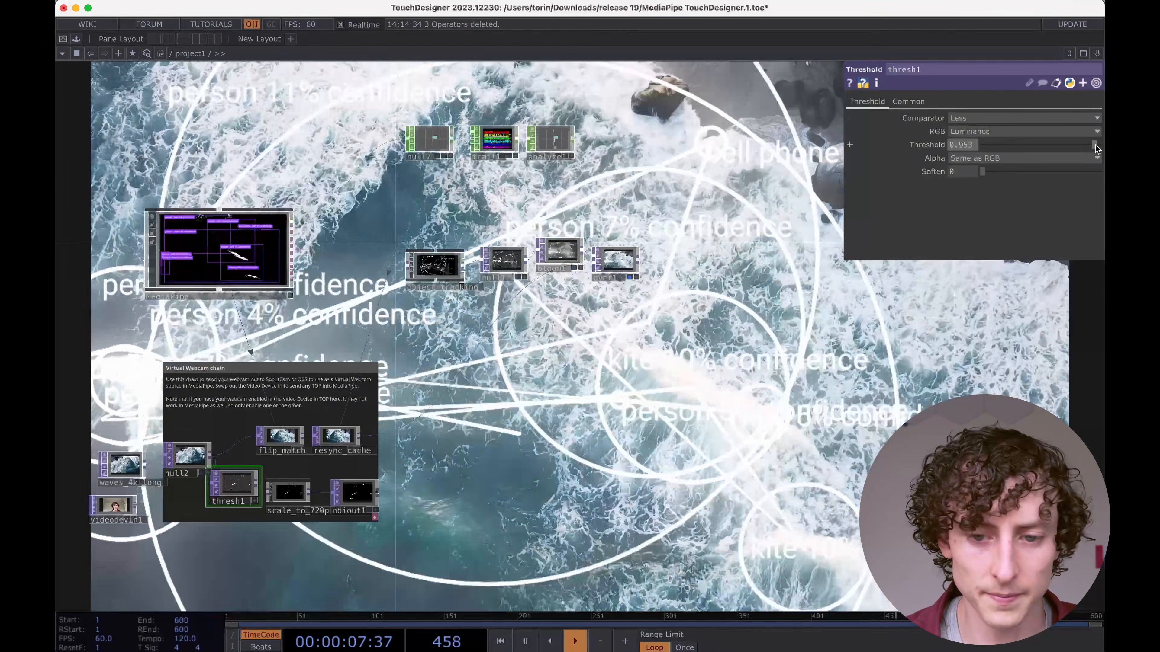
# Step: Add a TOP to CHOP above the overlay chain that reads the tracking graphics from null1
pyautogui.scroll(5, 625, 279)
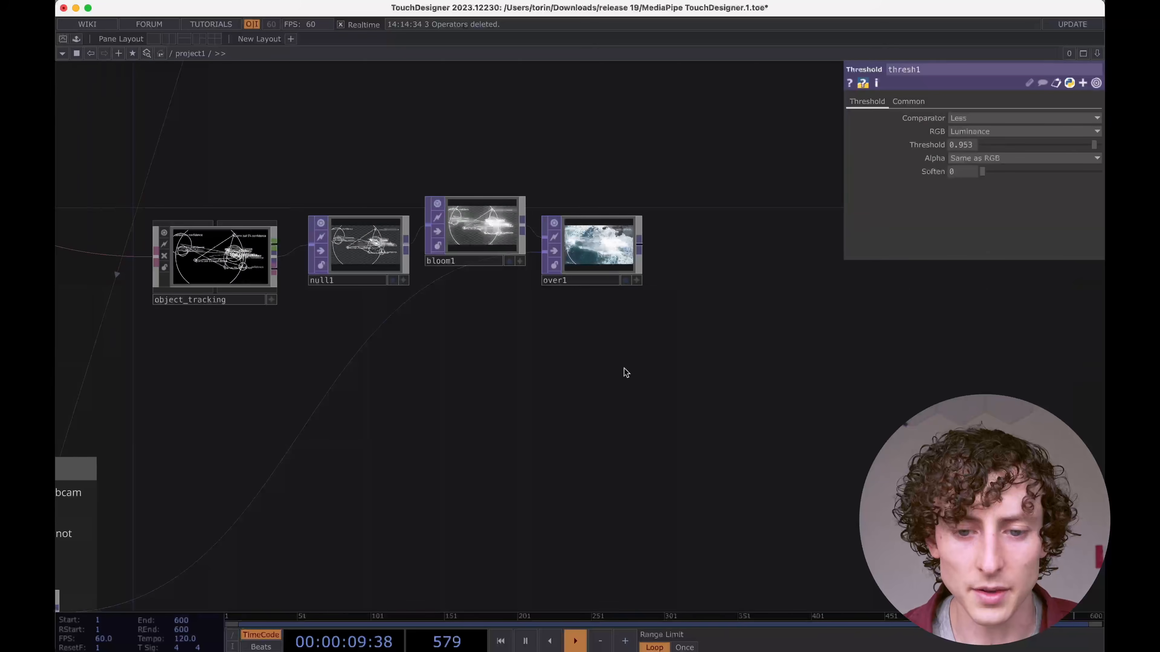
pyautogui.scroll(-5, 575, 422)
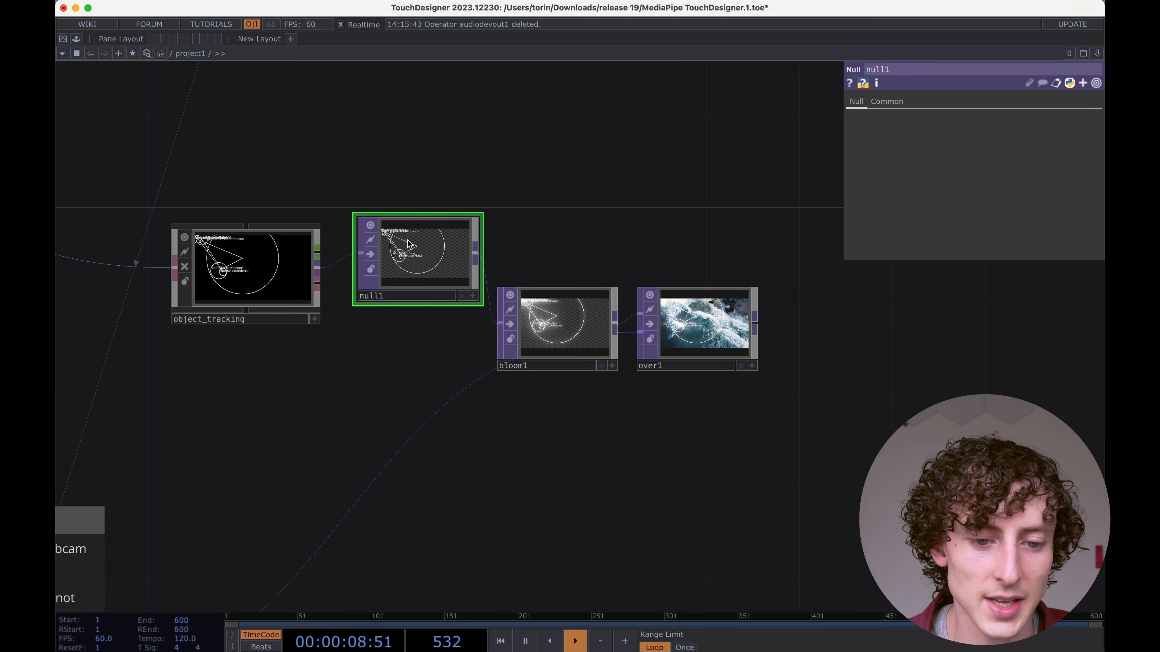
pyautogui.scroll(5, 362, 202)
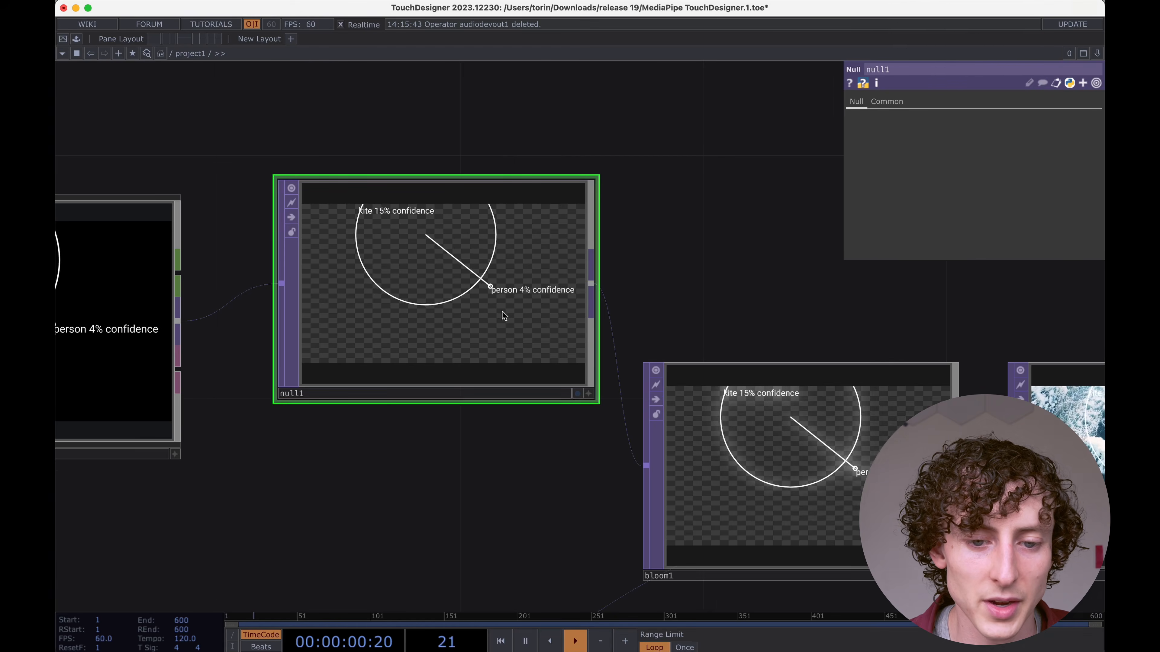
pyautogui.scroll(-3, 504, 316)
pyautogui.moveTo(659, 225); pyautogui.dragTo(651, 229)
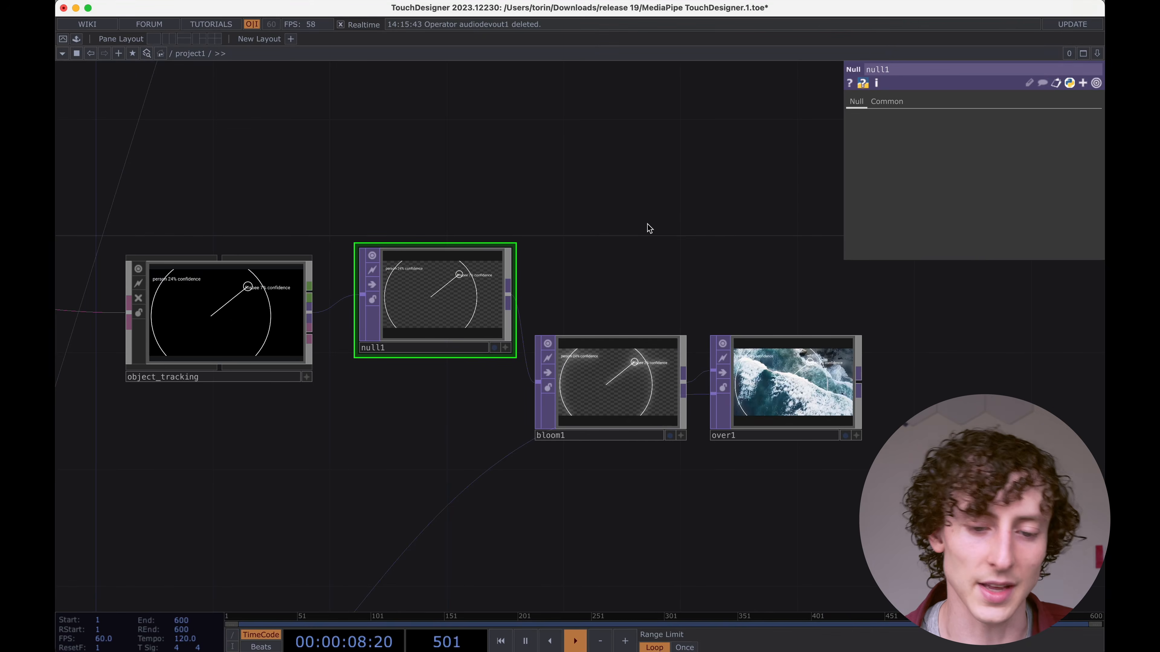
pyautogui.moveTo(664, 209); pyautogui.dragTo(604, 234)
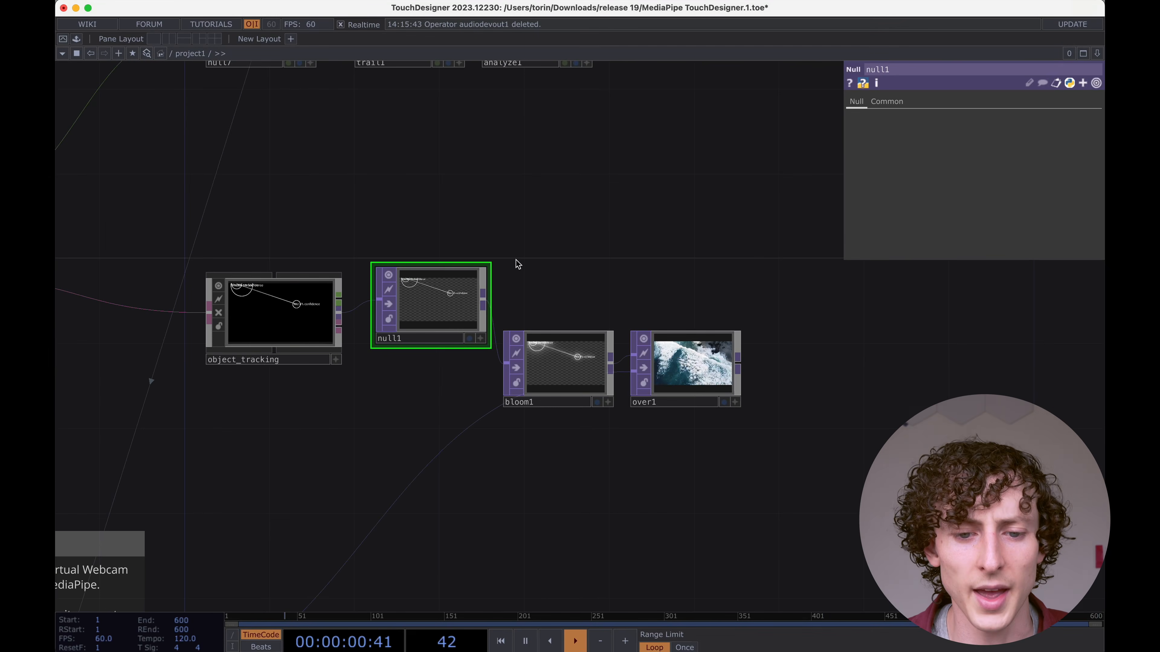
pyautogui.rightClick(486, 297)
pyautogui.press('Escape')
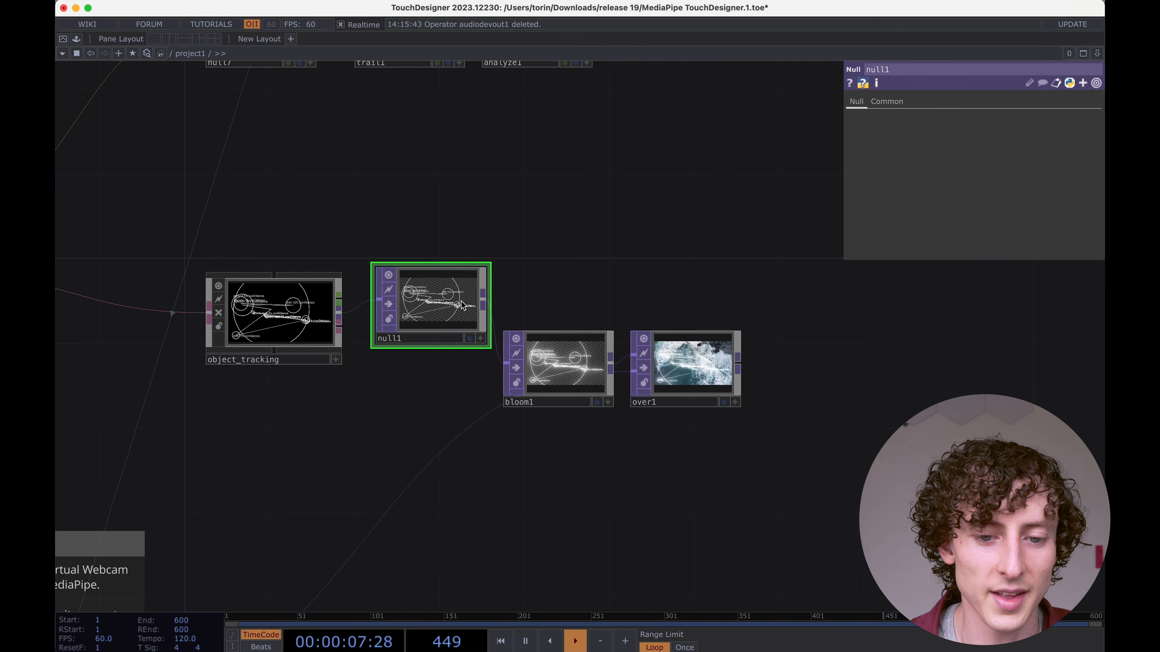
pyautogui.rightClick(485, 300)
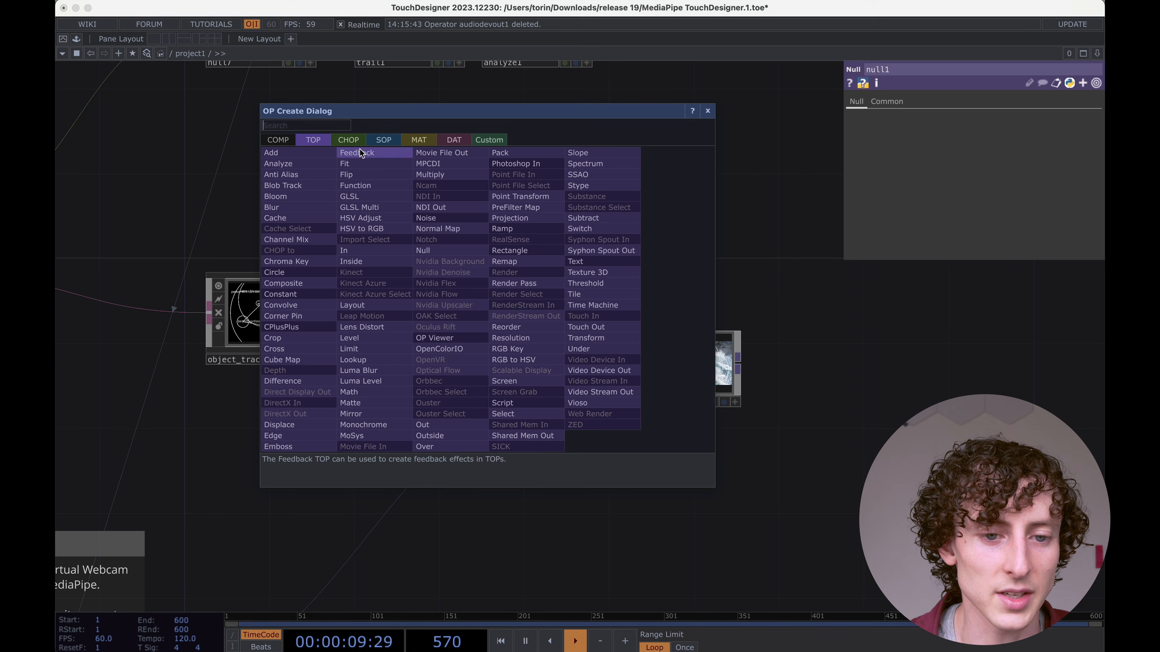
pyautogui.click(352, 143)
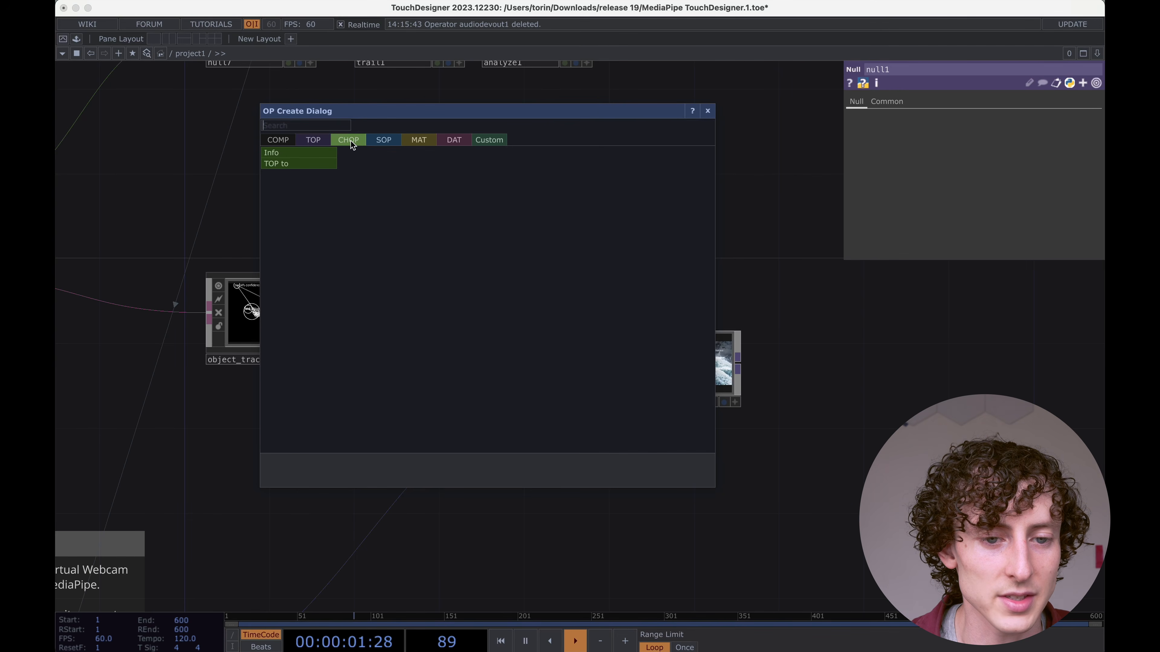
pyautogui.press('Escape')
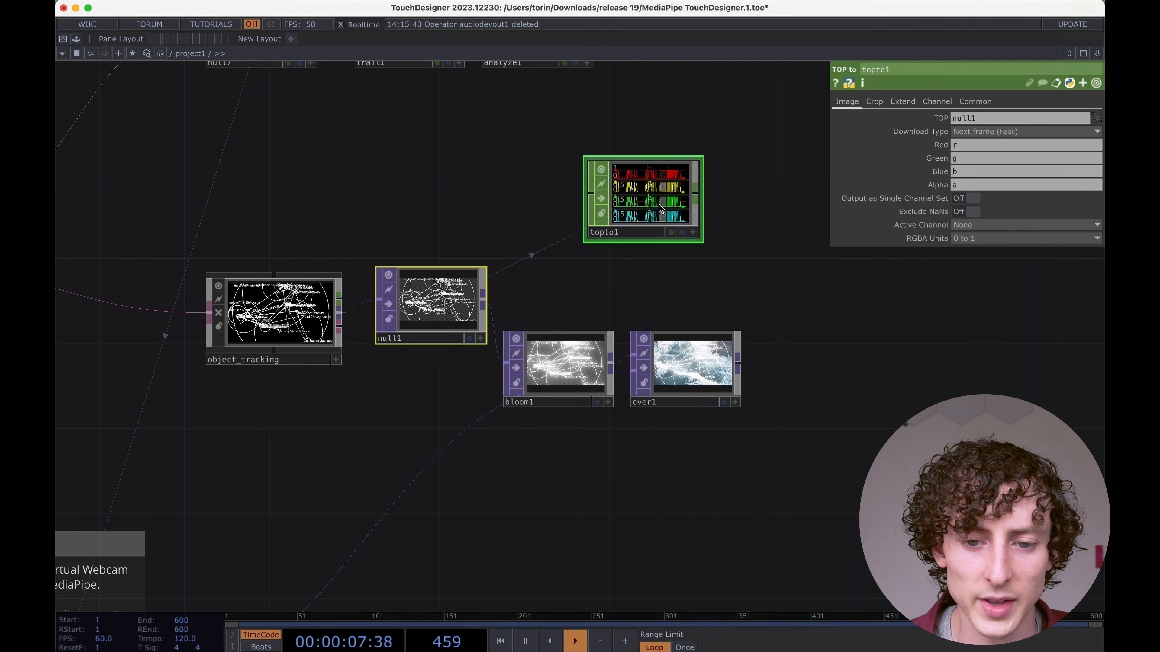
# Step: Reposition topto1 and null1 so that null1 sits between object_tracking and topto1
pyautogui.moveTo(644, 211); pyautogui.dragTo(603, 234)
pyautogui.scroll(1, 601, 235)
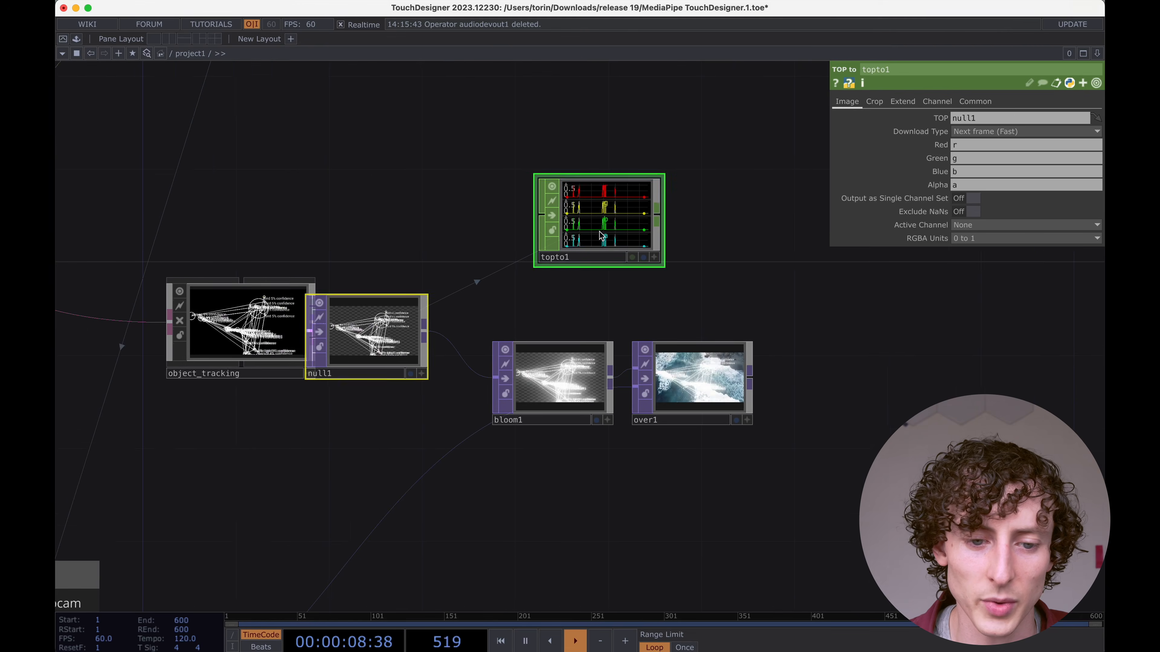
pyautogui.moveTo(365, 329); pyautogui.dragTo(385, 318)
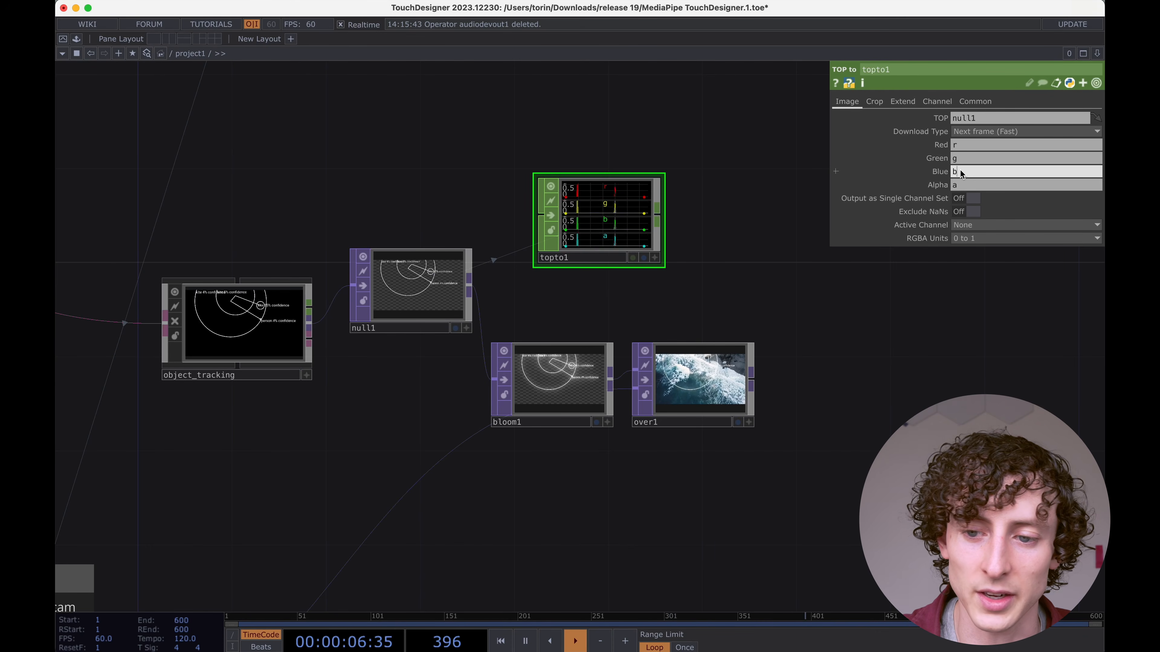
# Step: Clear the Blue and Alpha channel names in topto1
pyautogui.press('BackSpace')
pyautogui.press('Tab')
pyautogui.press('BackSpace')
pyautogui.press('Tab')
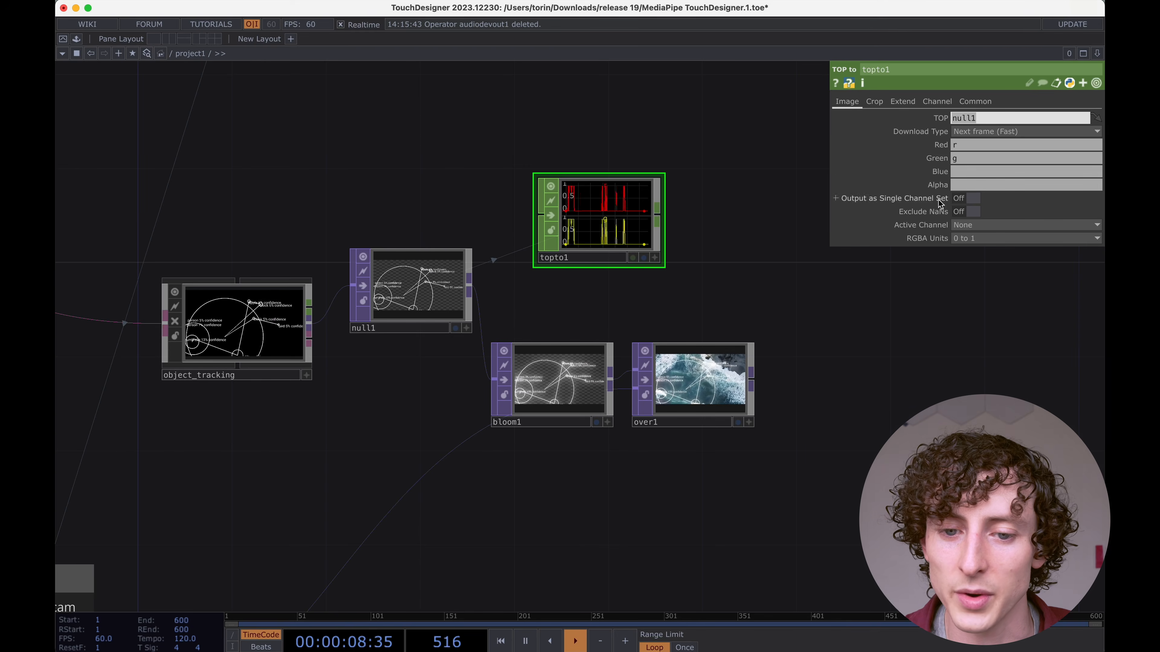
pyautogui.click(961, 170)
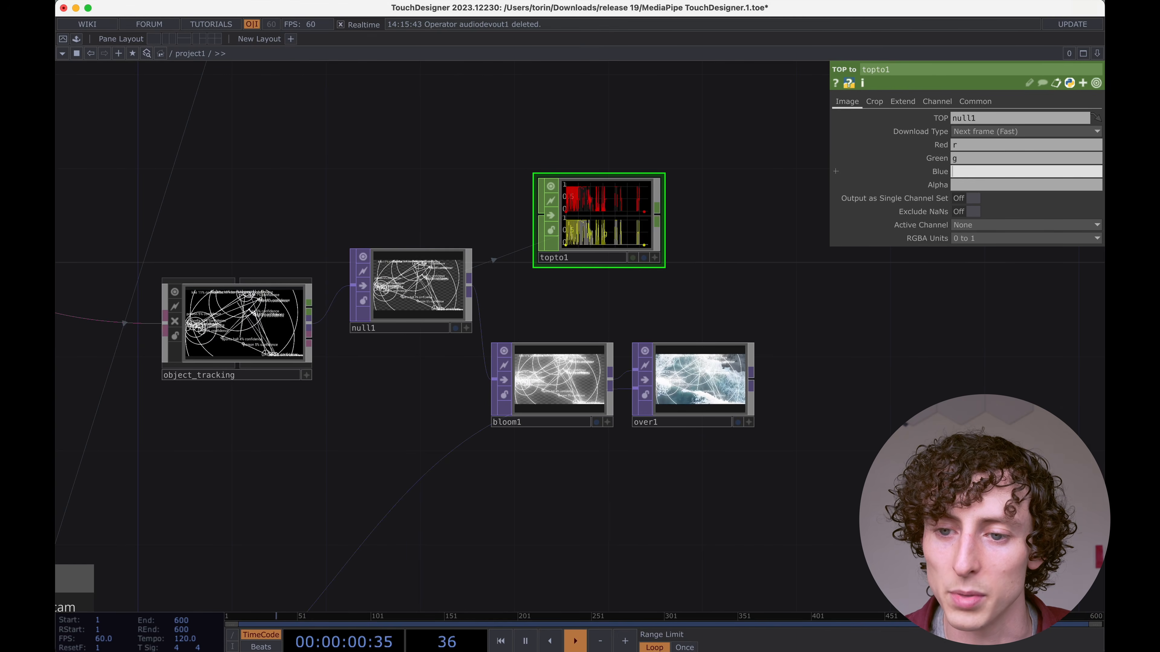
pyautogui.click(960, 181)
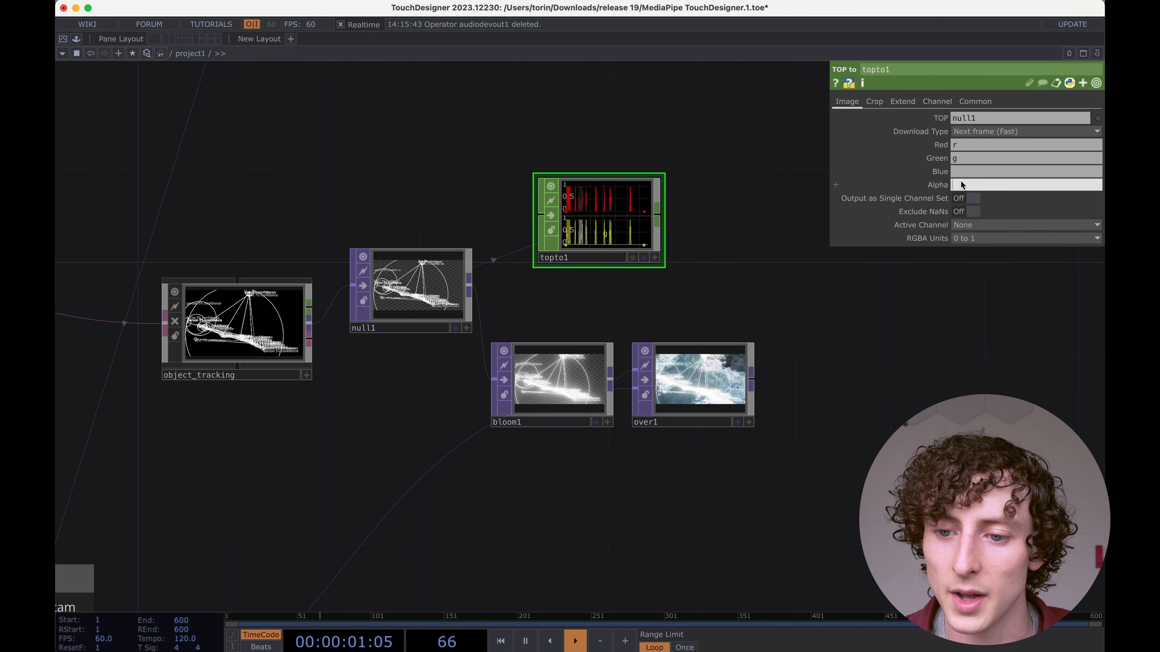
# Step: Replace topto1's Sample Rate expression with 44100
pyautogui.click(912, 103)
pyautogui.click(937, 102)
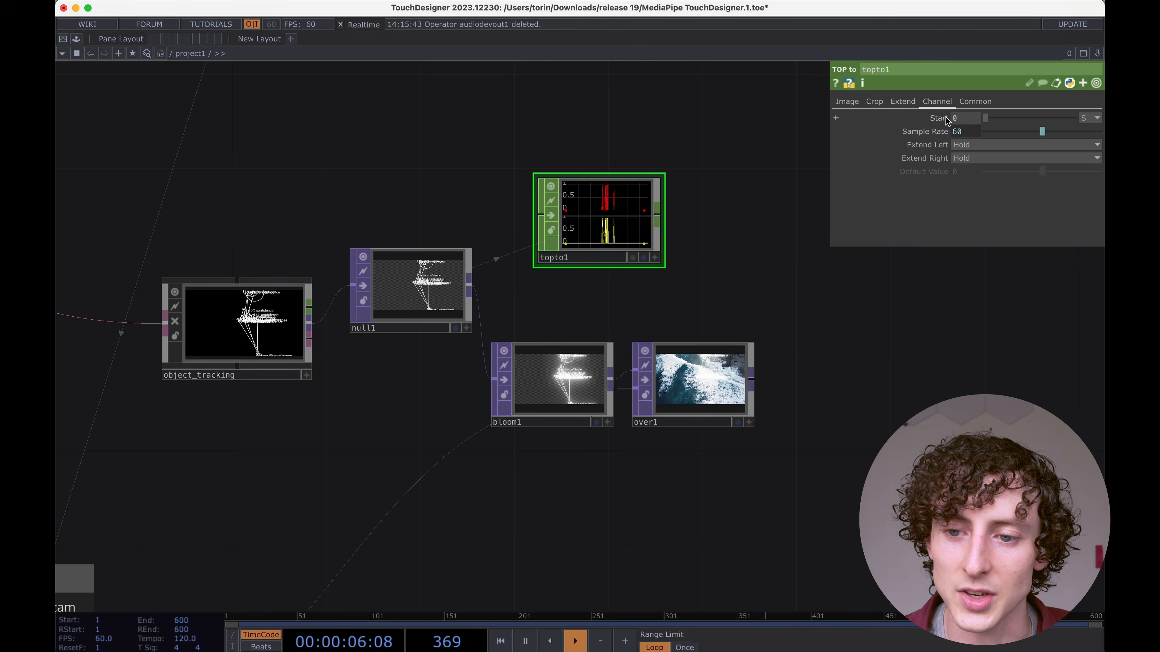
pyautogui.click(927, 131)
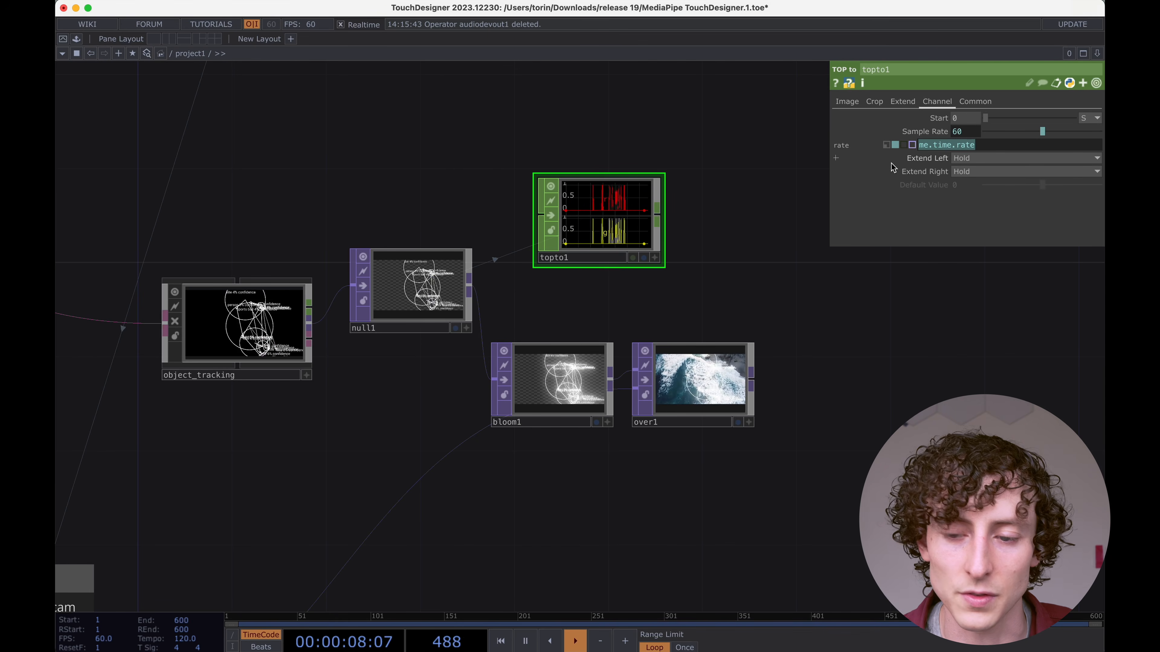
pyautogui.write('44100')
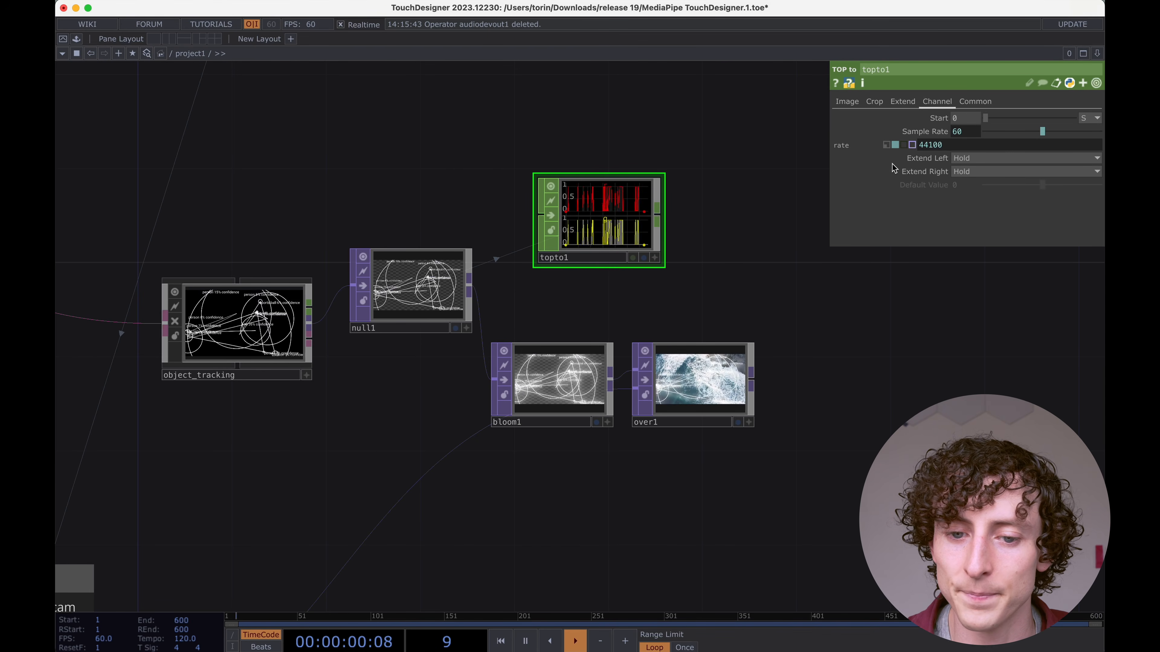
pyautogui.press('Return')
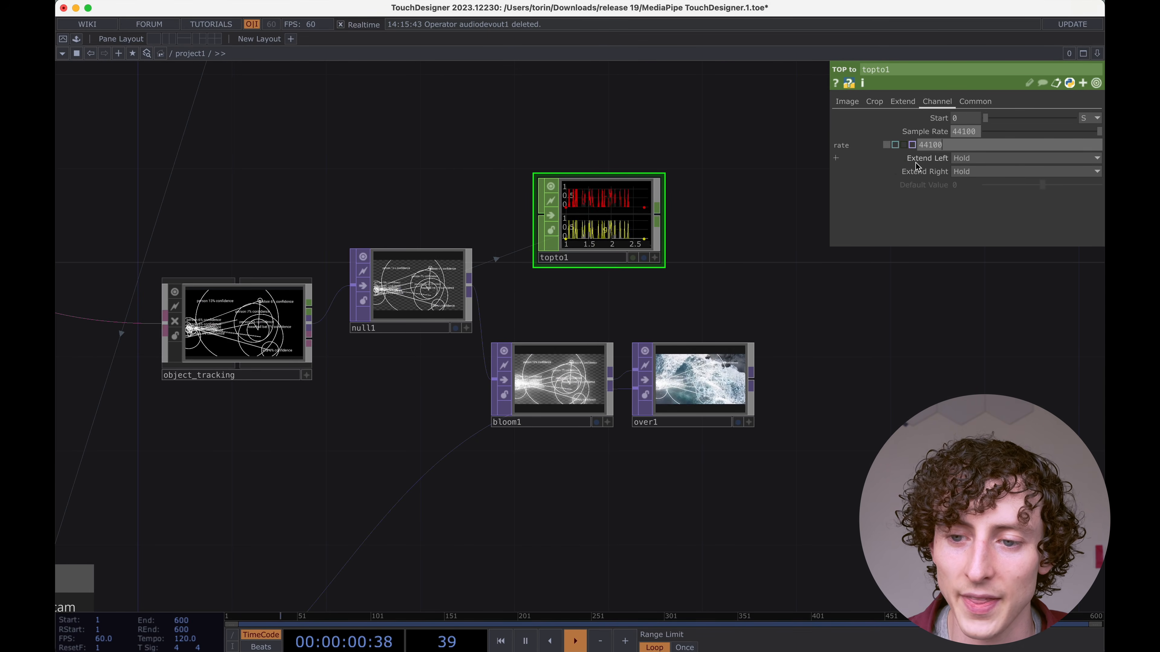
# Step: Set both Extend Right and Extend Left of topto1 to Cycle
pyautogui.click(973, 171)
pyautogui.click(975, 194)
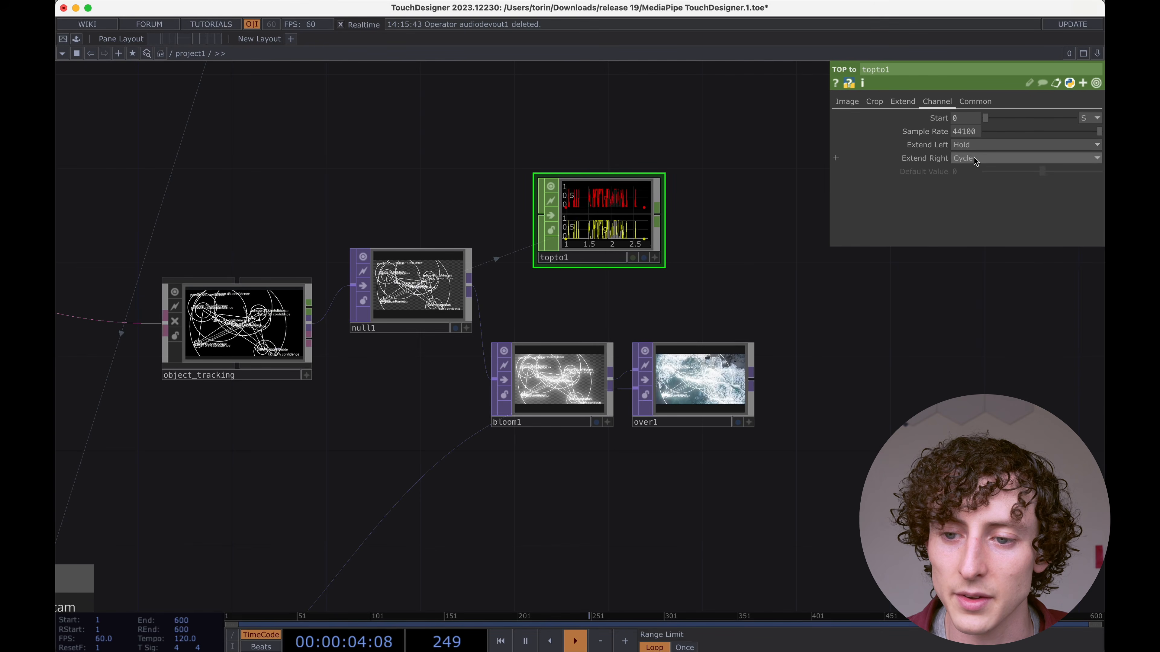
pyautogui.click(1005, 145)
pyautogui.click(977, 180)
# Step: Add an Audio Device Out CHOP after topto1, fed by topto1's output
pyautogui.moveTo(716, 270); pyautogui.dragTo(752, 280)
pyautogui.scroll(-1, 752, 280)
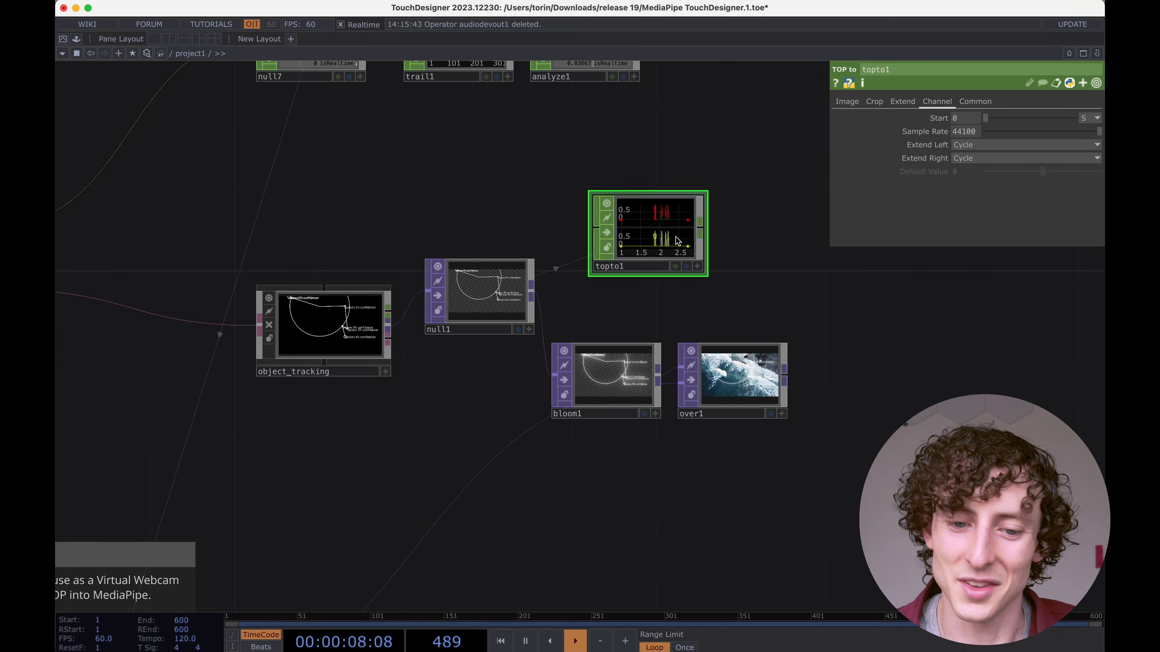
pyautogui.scroll(-1, 677, 240)
pyautogui.press('Tab')
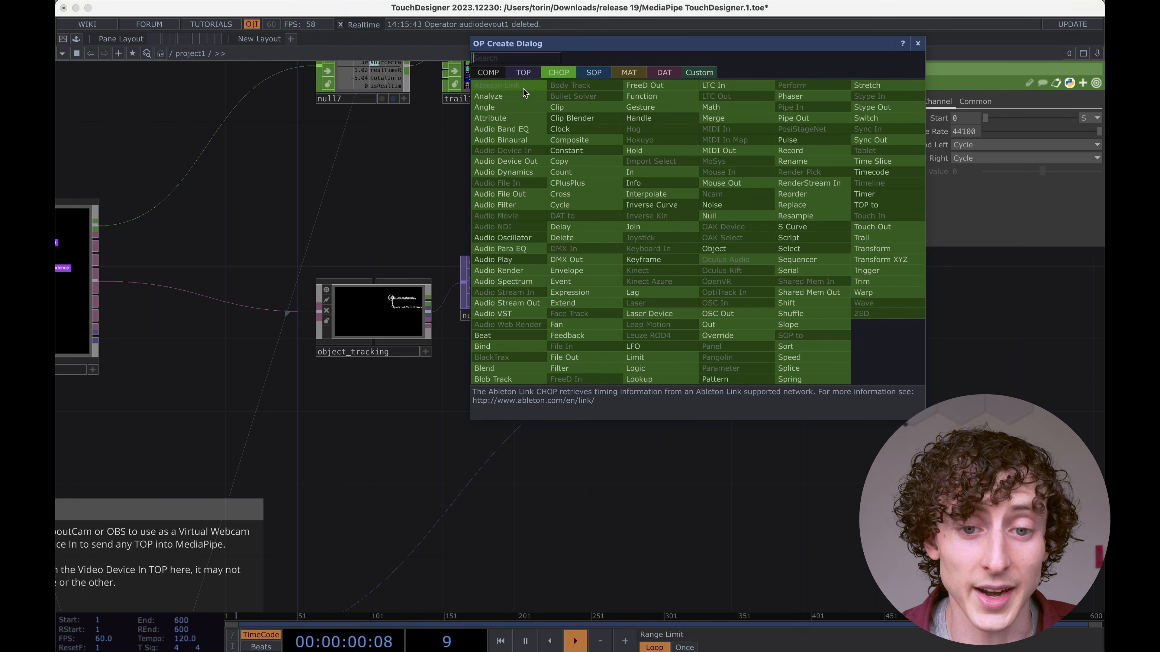
pyautogui.write('audio dev')
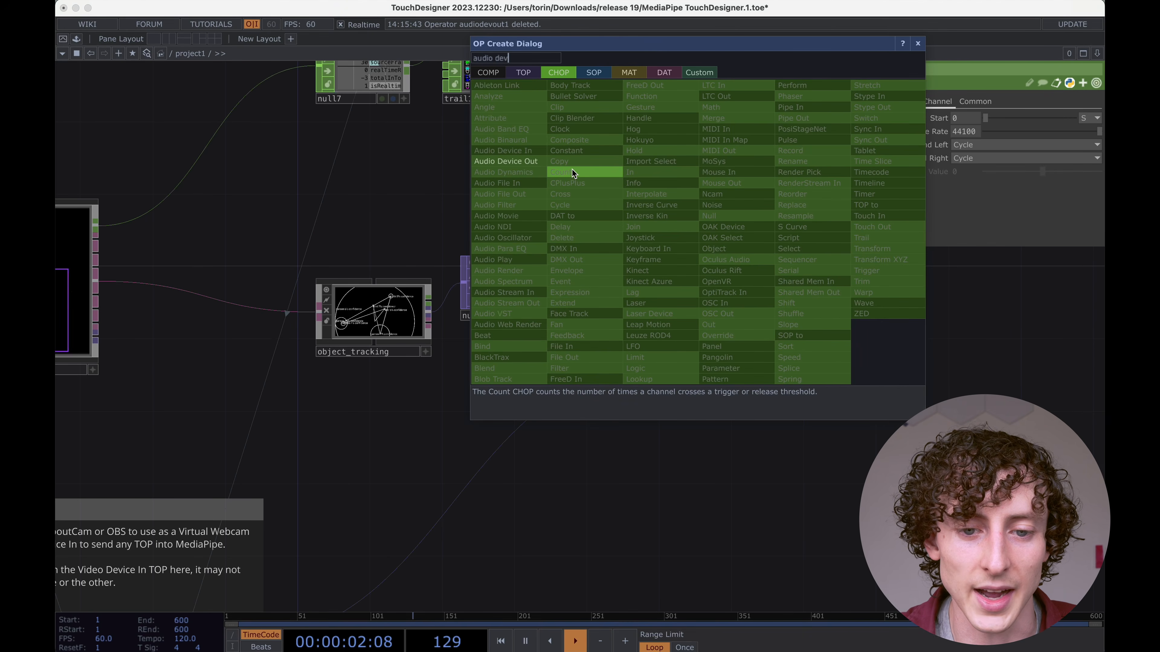
pyautogui.click(520, 161)
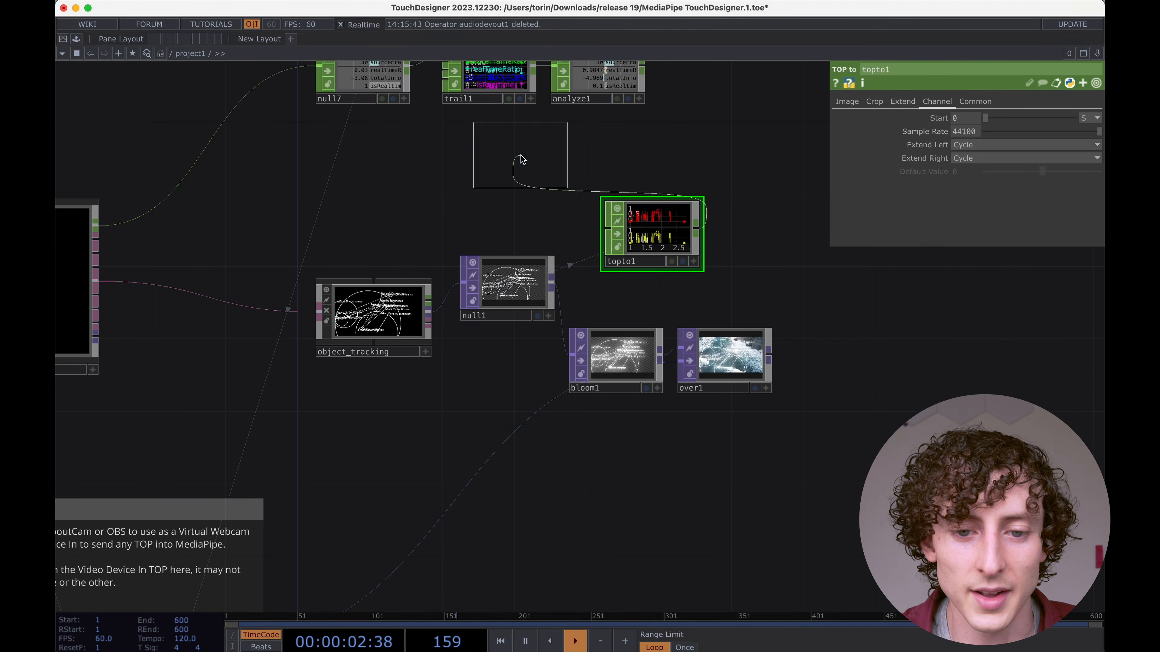
pyautogui.click(787, 230)
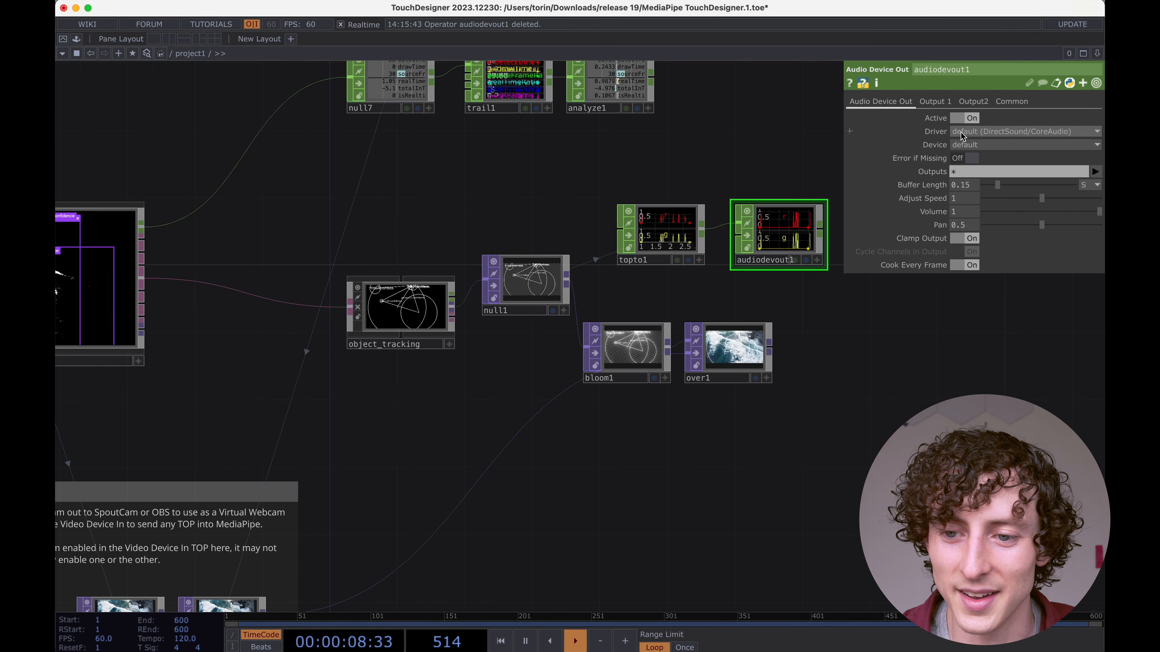
# Step: Switch off the Active setting of audiodevout1 to mute the sound output
pyautogui.click(961, 120)
pyautogui.click(764, 155)
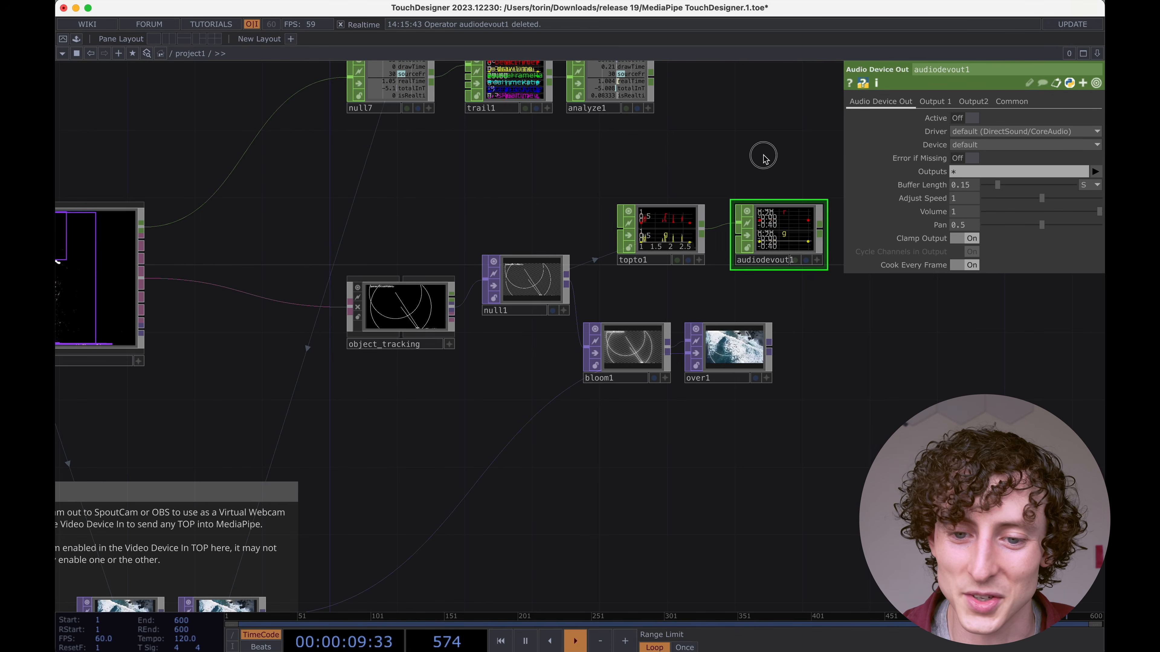
pyautogui.moveTo(764, 155); pyautogui.dragTo(777, 186)
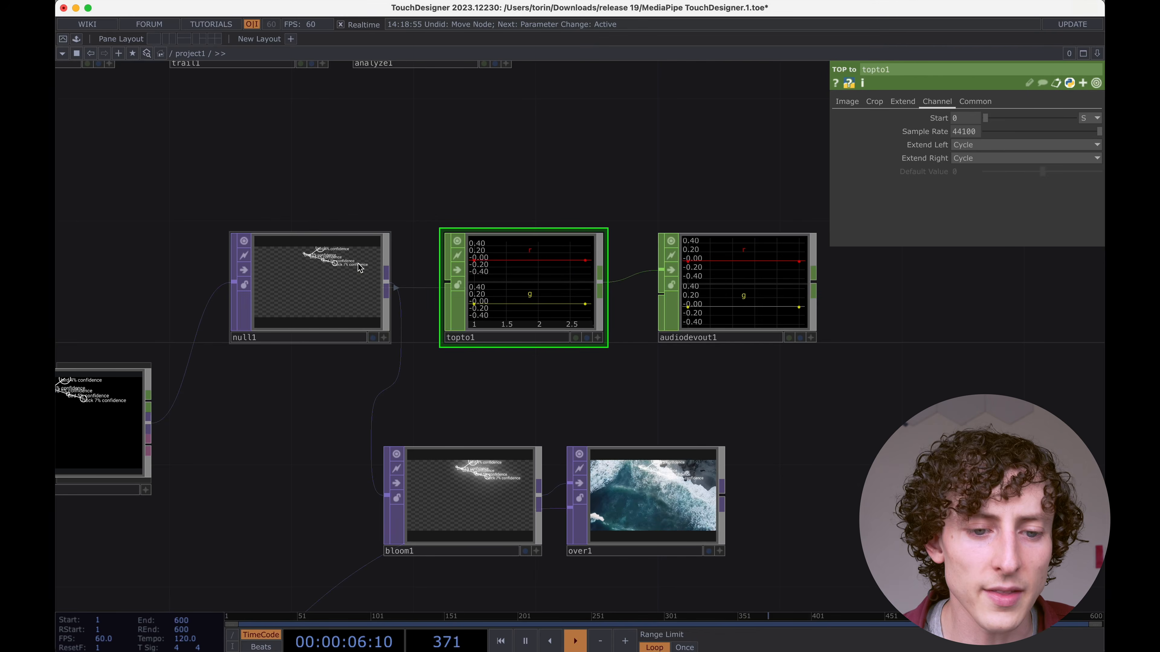
# Step: Move null1 closer to topto1 and open topto1's Crop settings
pyautogui.click(332, 270)
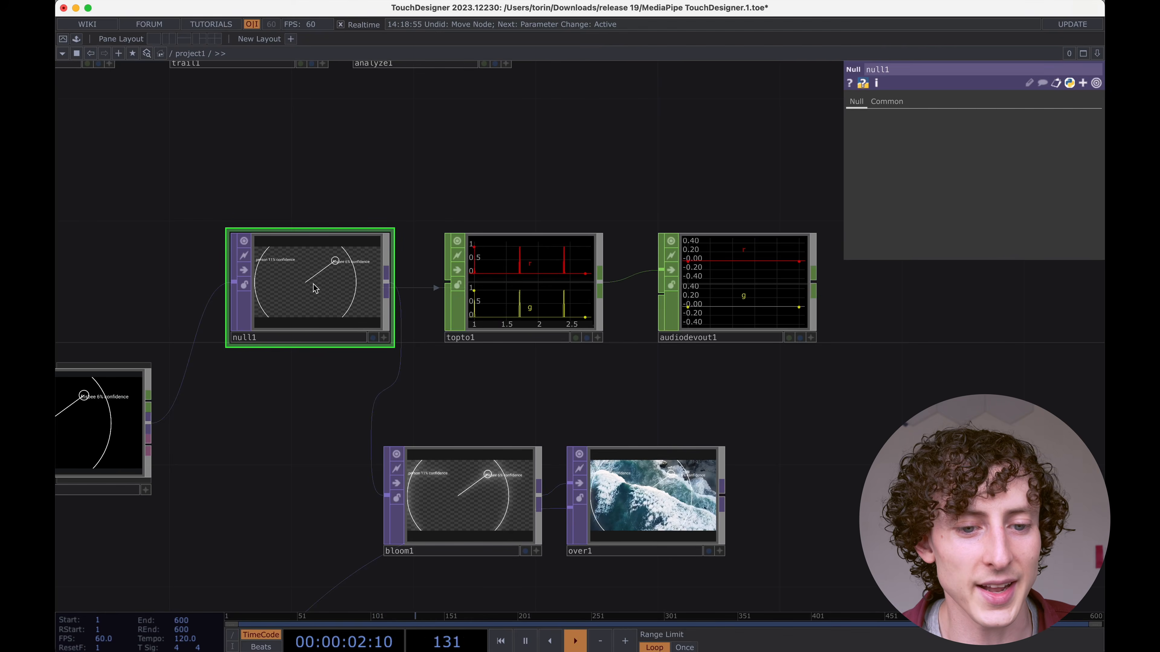
pyautogui.moveTo(313, 288); pyautogui.dragTo(331, 291)
pyautogui.click(492, 276)
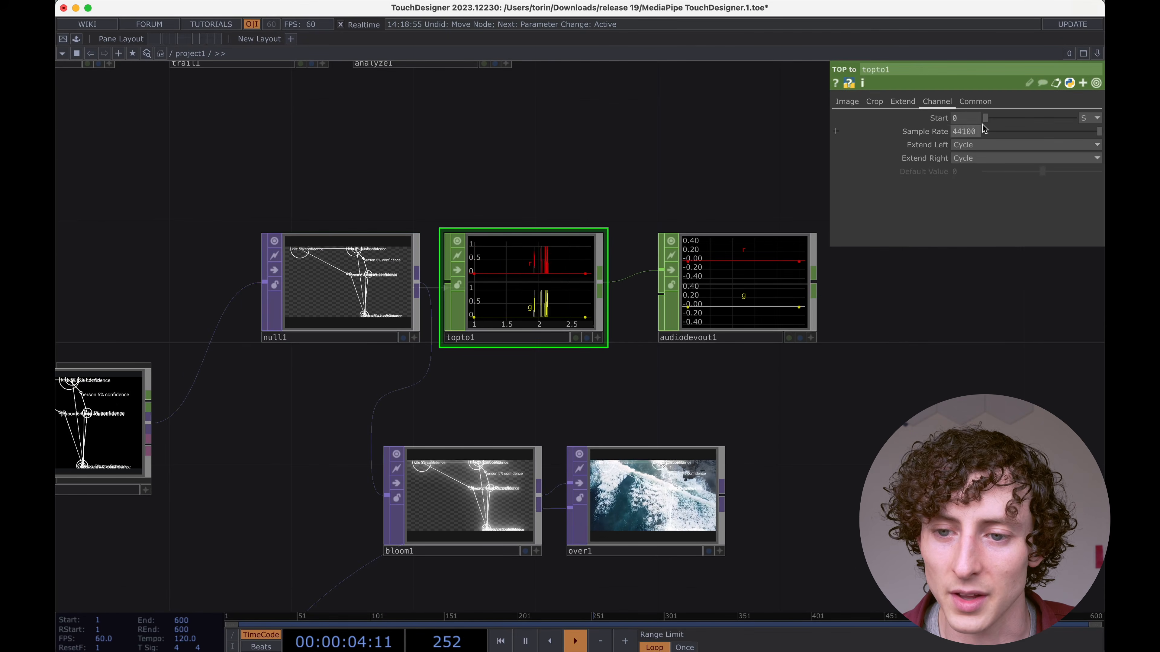
pyautogui.click(848, 102)
pyautogui.click(871, 101)
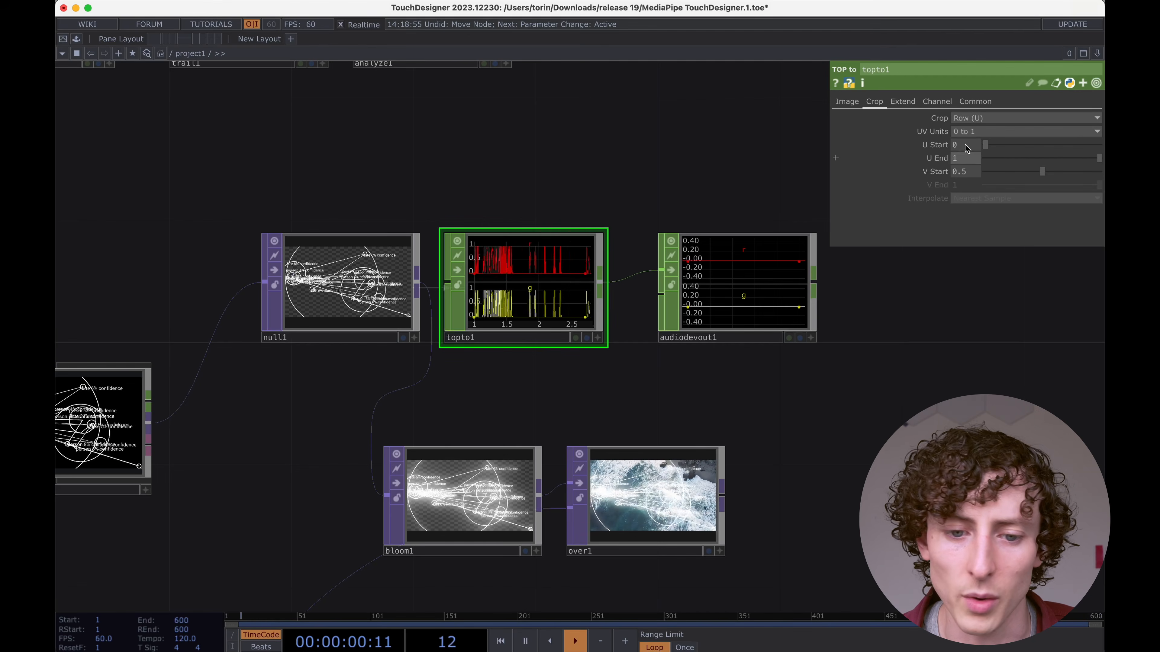
pyautogui.hscroll(-5, 502, 173)
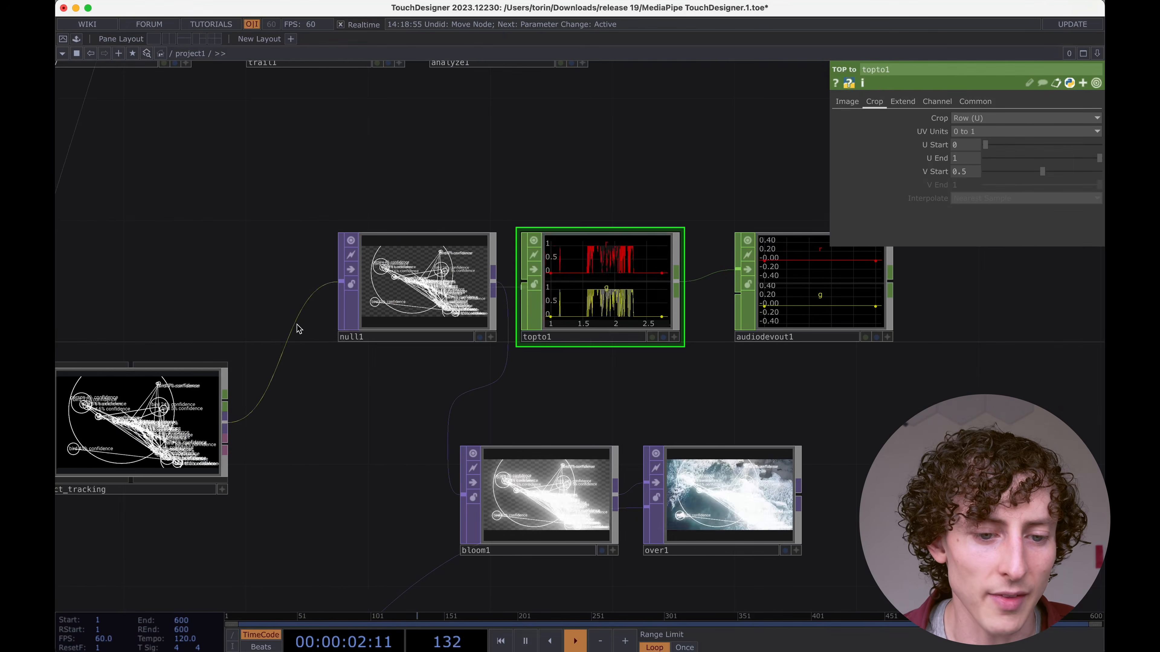
# Step: Insert an Analyze TOP between object_tracking and null1 and set its Scope to Columns
pyautogui.rightClick(301, 314)
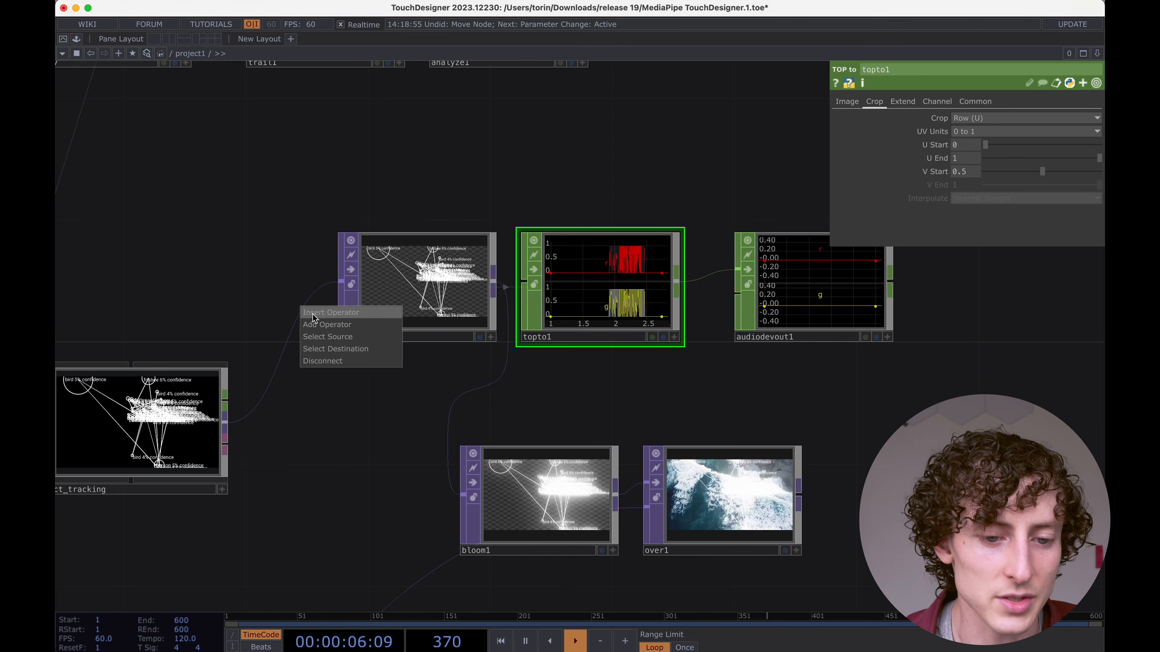
pyautogui.click(314, 313)
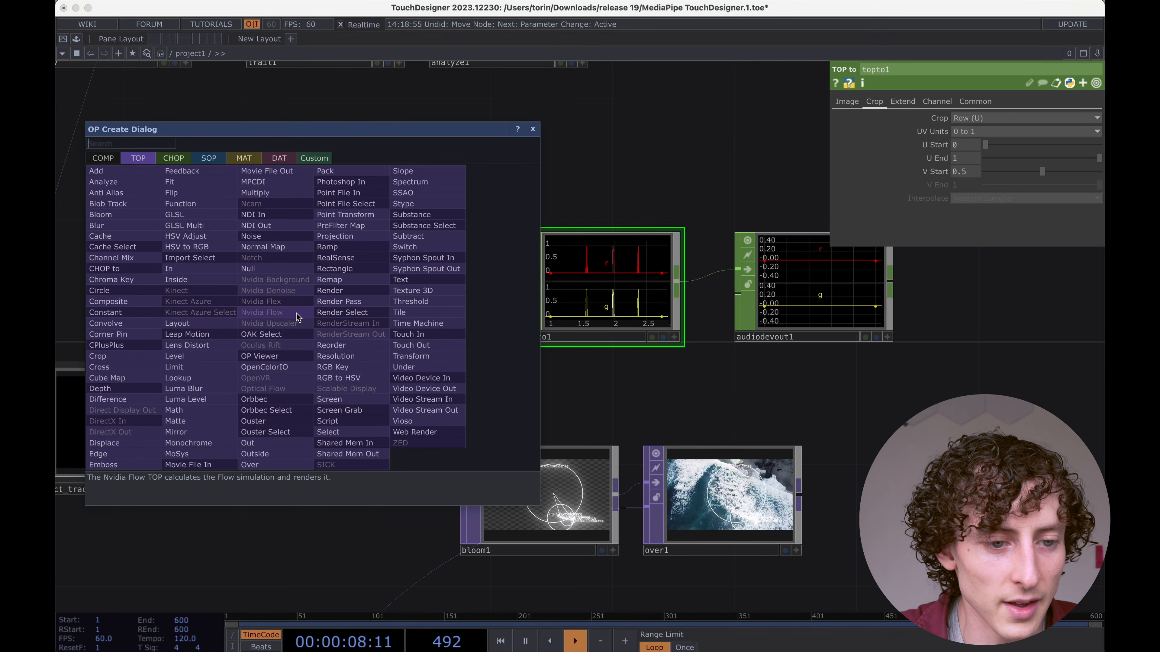
pyautogui.click(103, 181)
pyautogui.click(245, 259)
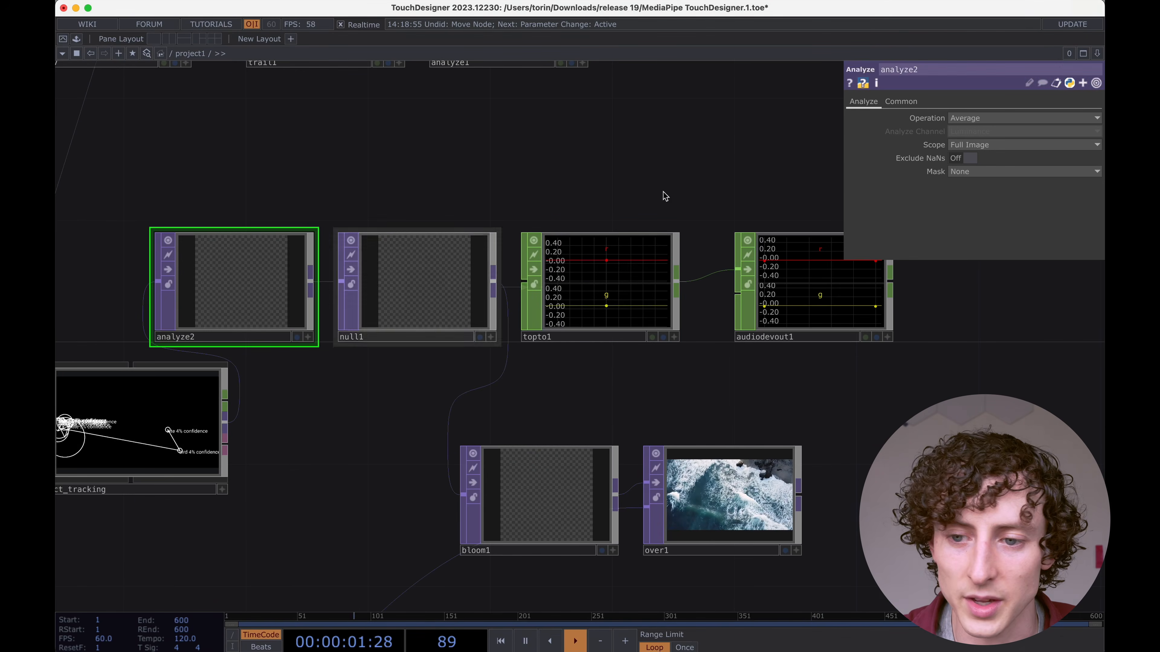
pyautogui.click(980, 145)
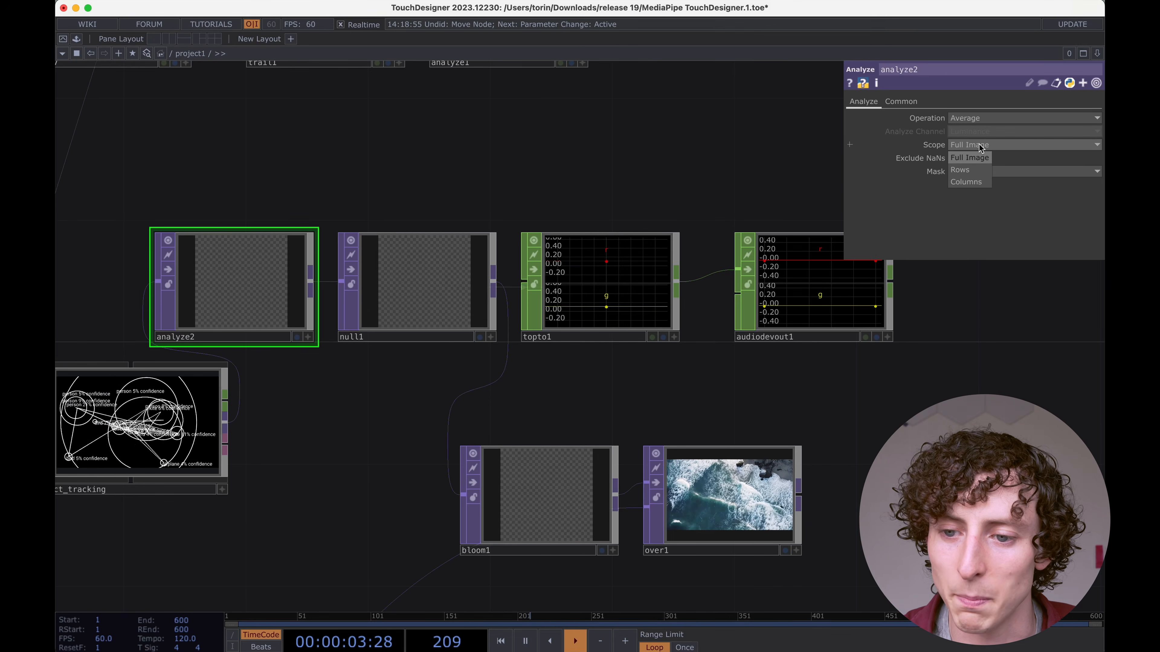
pyautogui.click(970, 182)
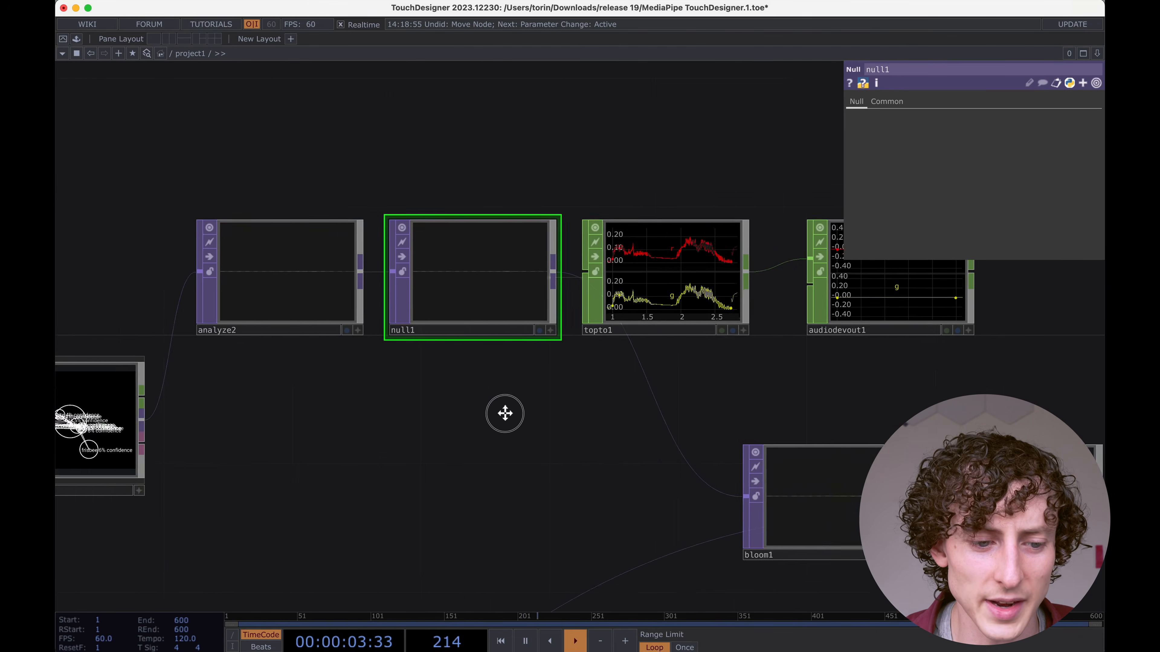
# Step: Move null1, topto1 and audiodevout1 together away from analyze2 to make room in the chain
pyautogui.hscroll(-10, 505, 414)
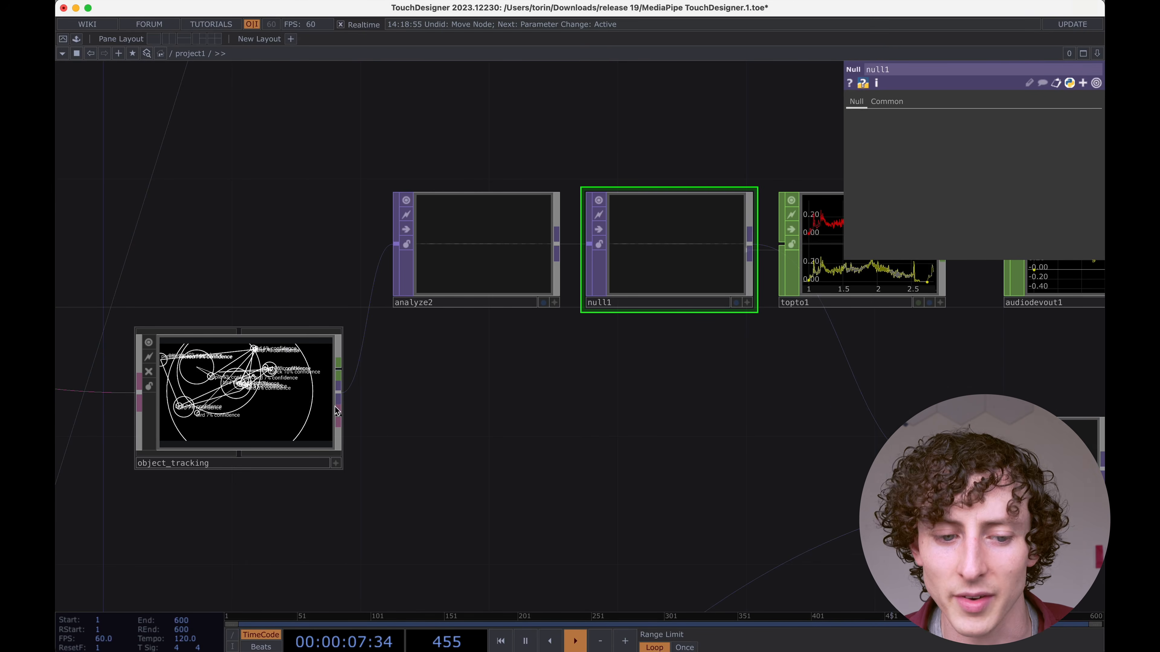
pyautogui.hscroll(8, 630, 384)
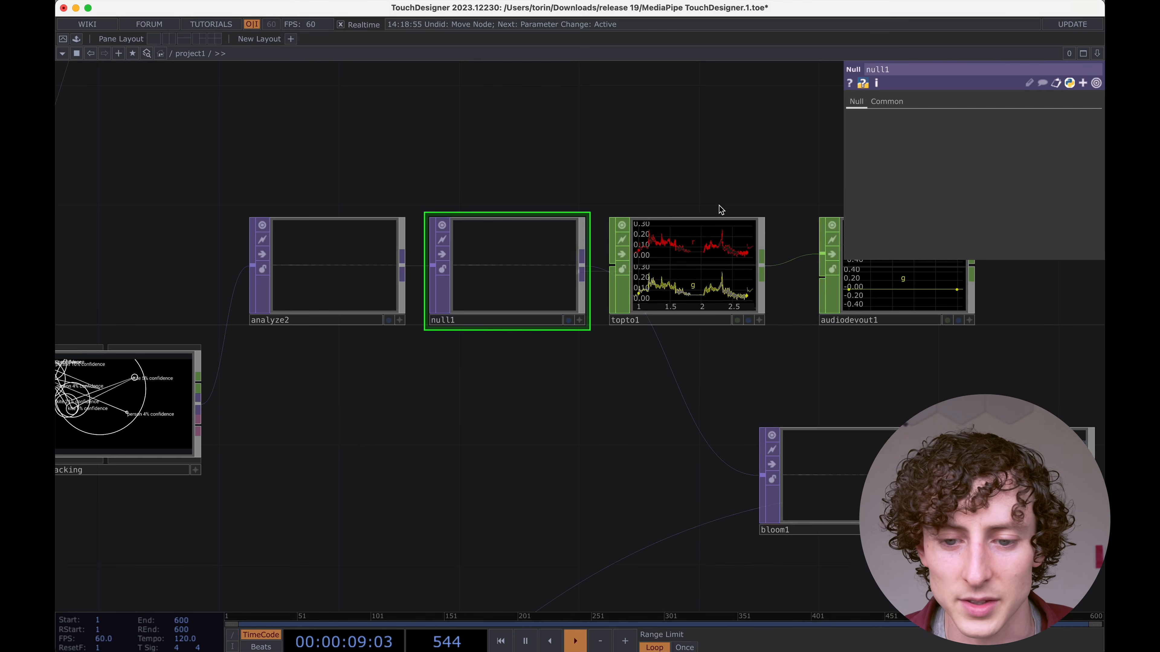
pyautogui.click(701, 242)
pyautogui.click(339, 247)
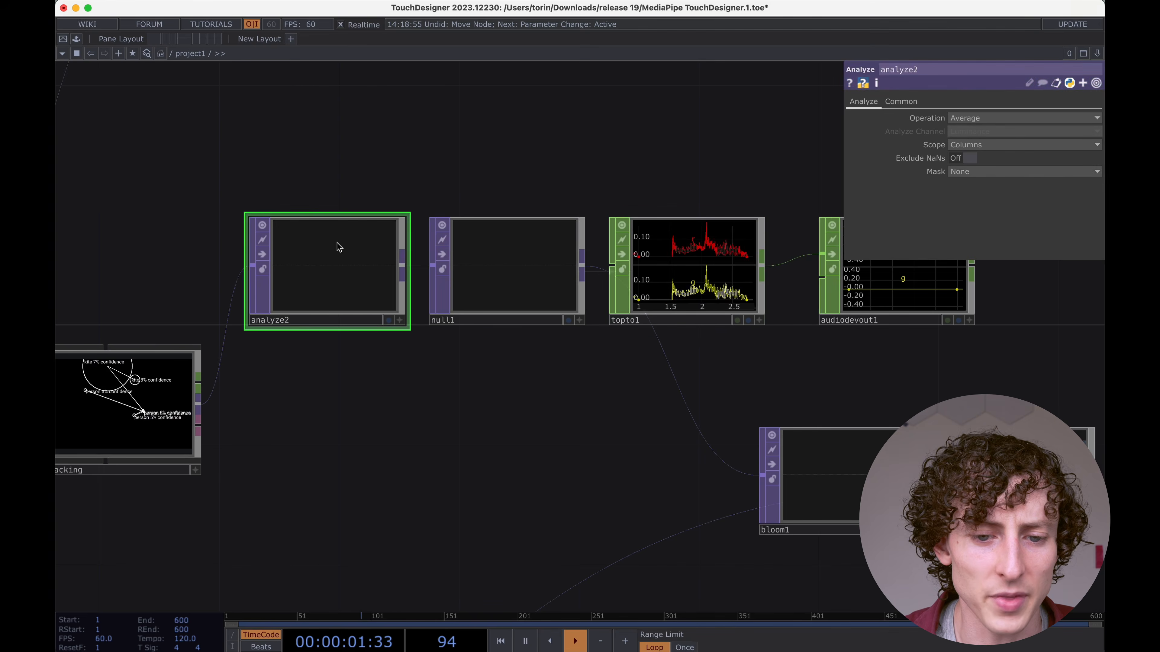
pyautogui.moveTo(594, 127); pyautogui.dragTo(437, 174)
pyautogui.click(373, 305)
pyautogui.moveTo(349, 223); pyautogui.dragTo(744, 324, button='right')
pyautogui.moveTo(375, 314); pyautogui.dragTo(496, 315)
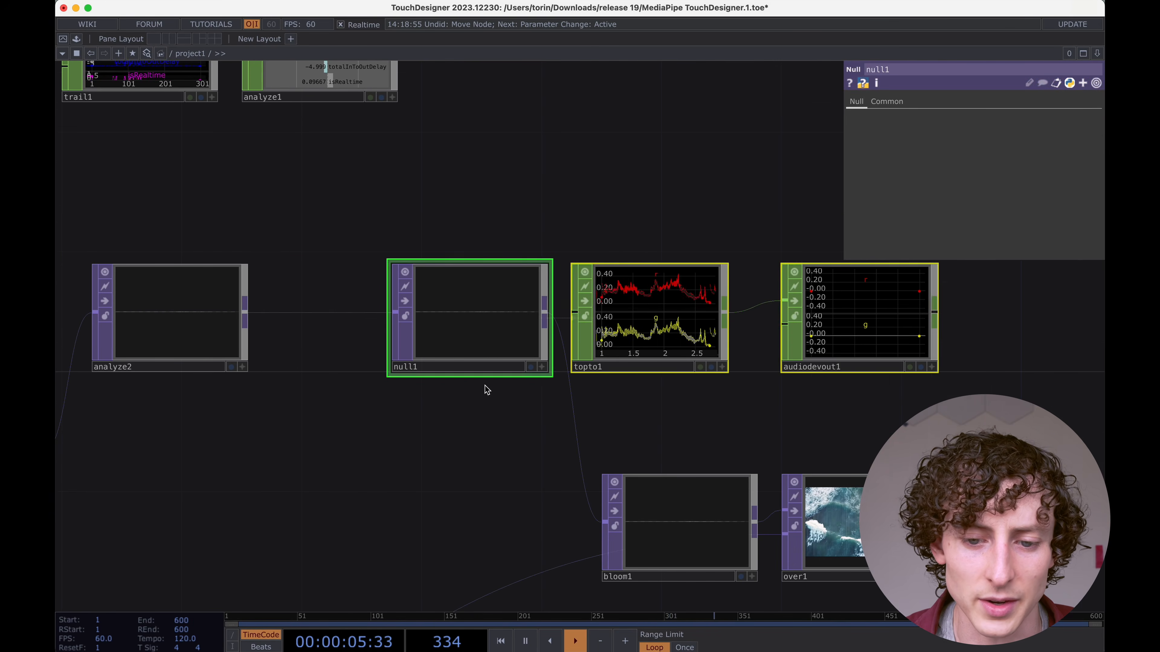
# Step: Check null1's operator info for its image resolution
pyautogui.scroll(-2, 473, 437)
pyautogui.rightClick(455, 323)
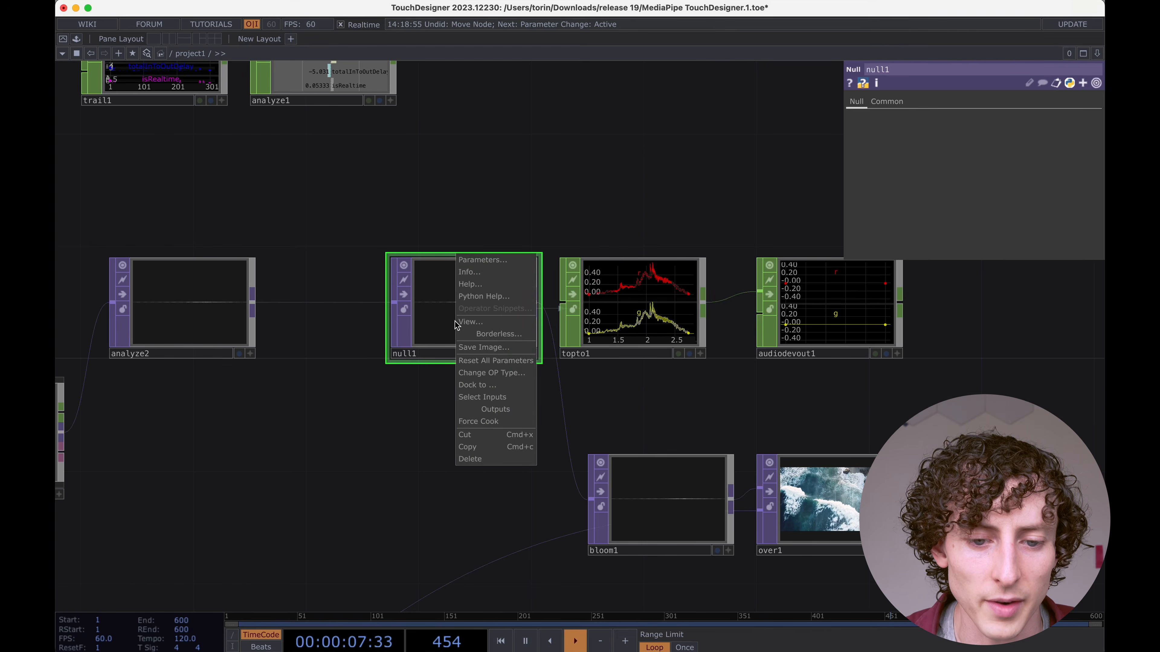
pyautogui.click(475, 273)
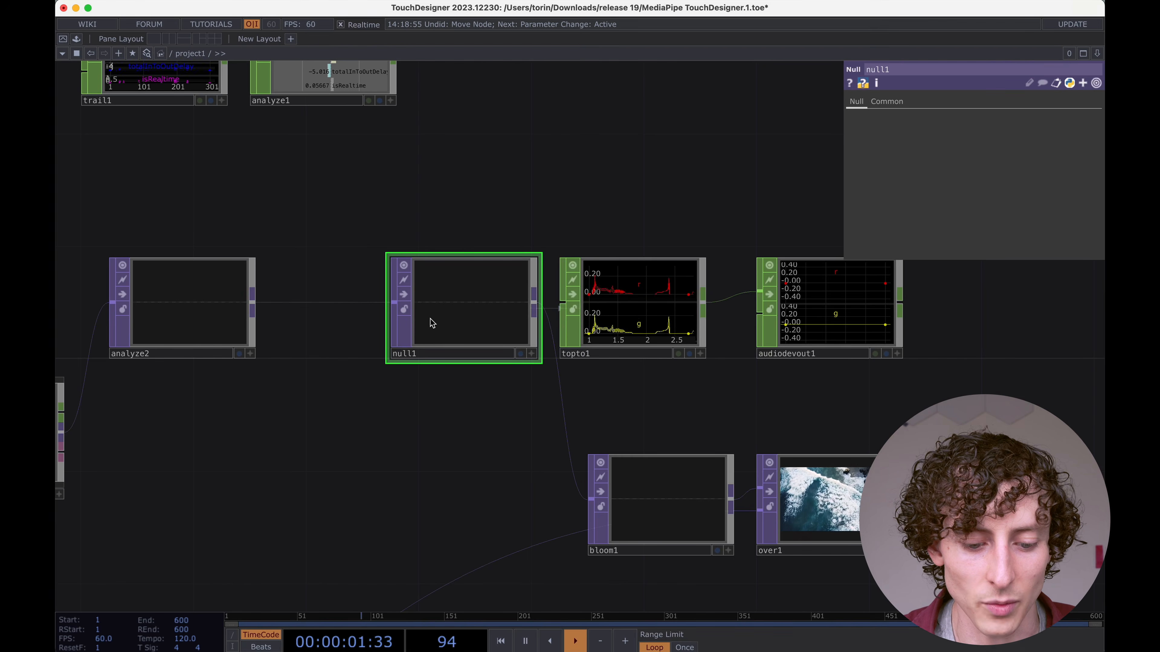
# Step: Calculate 1280*60 in Spotlight to find the number of samples per second
pyautogui.press('super+space')
pyautogui.write('12')
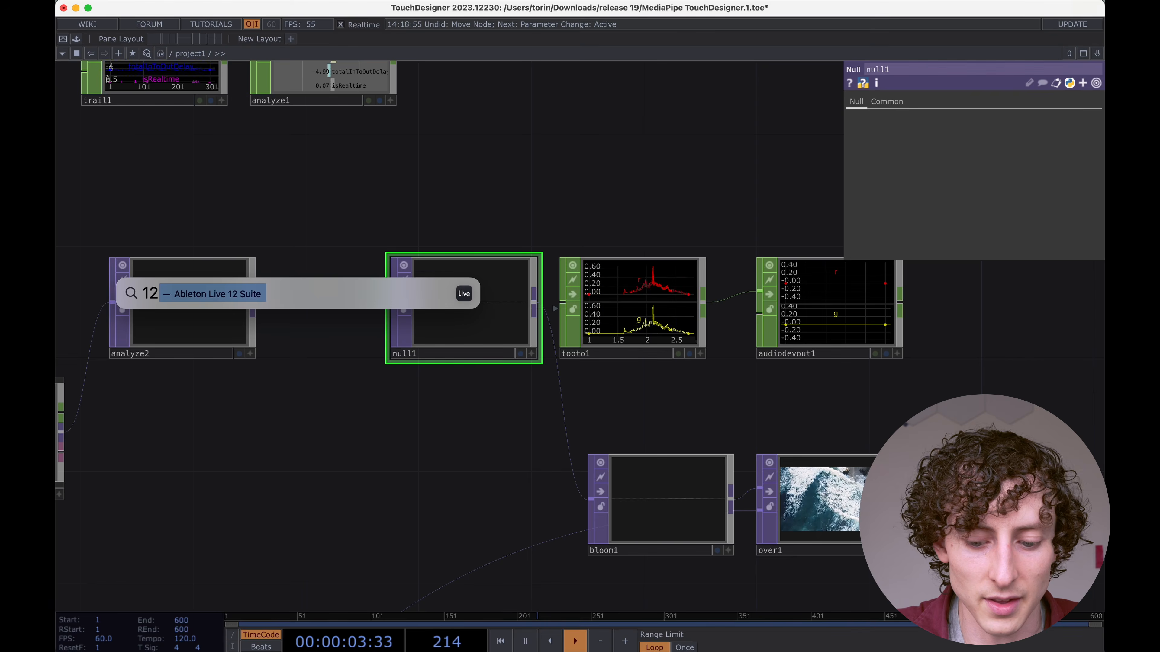
pyautogui.write('80*6')
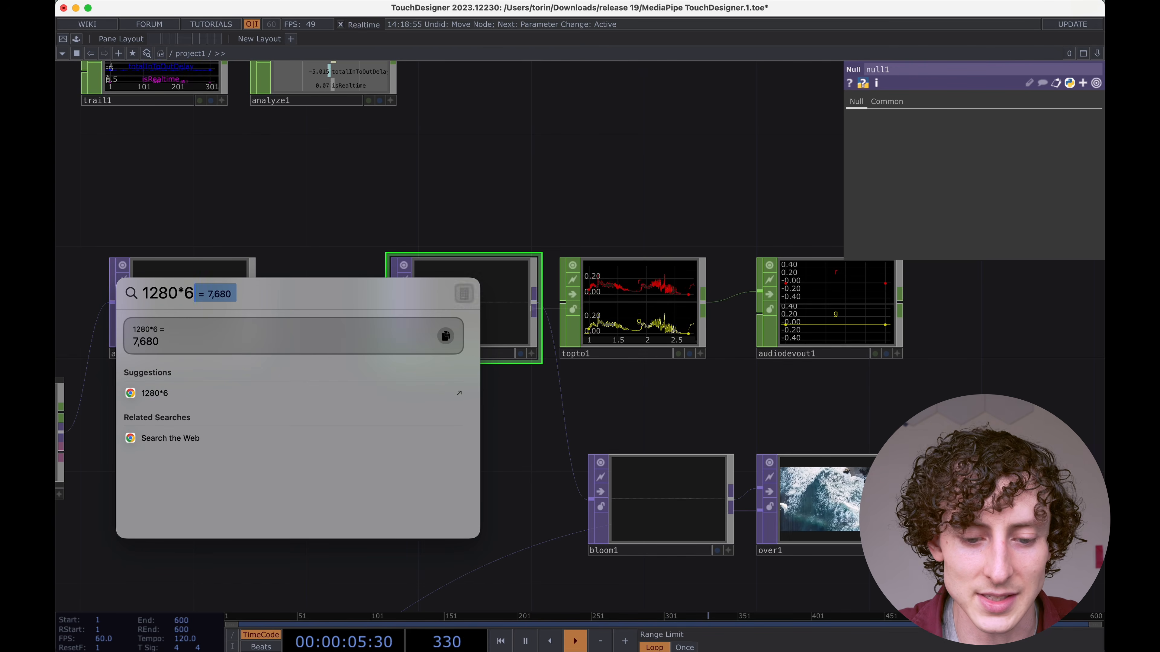
pyautogui.write('0')
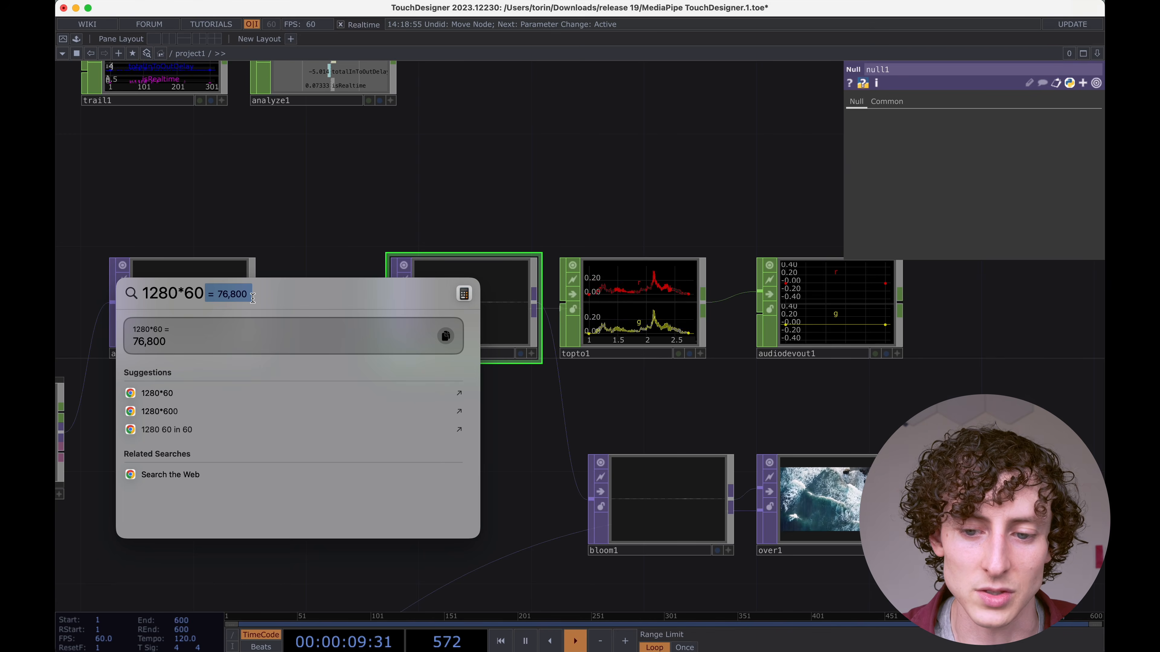
# Step: Calculate 44100/60 in Spotlight to find the samples needed per frame for 44.1 kHz audio
pyautogui.press('super+BackSpace')
pyautogui.write('44100/')
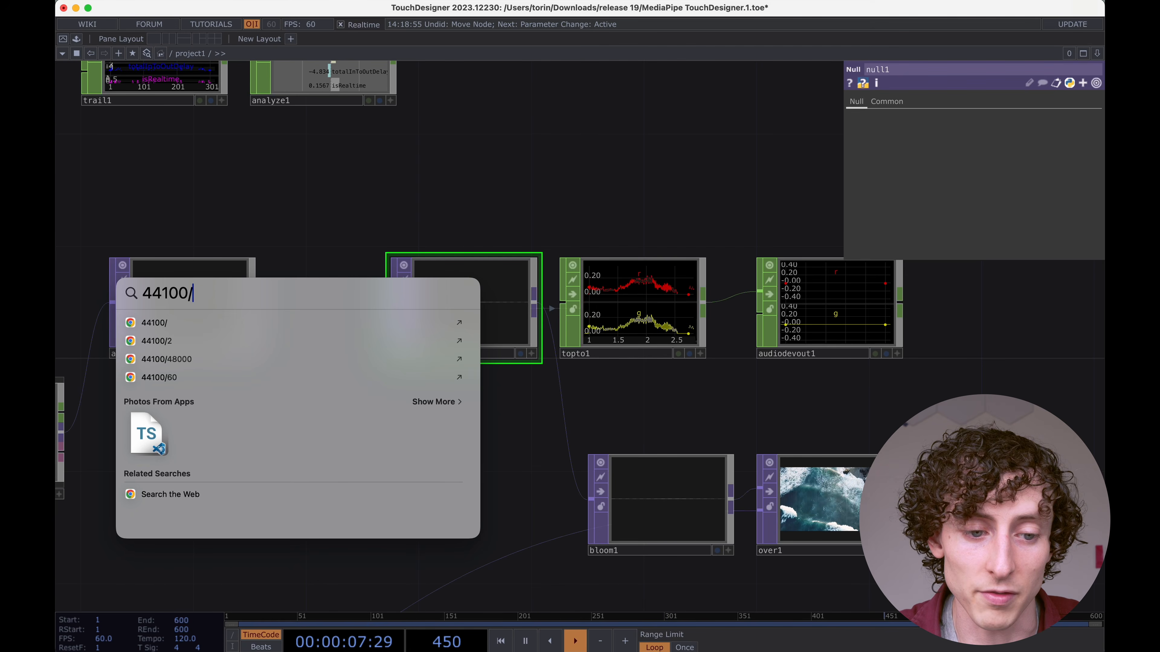
pyautogui.write('60')
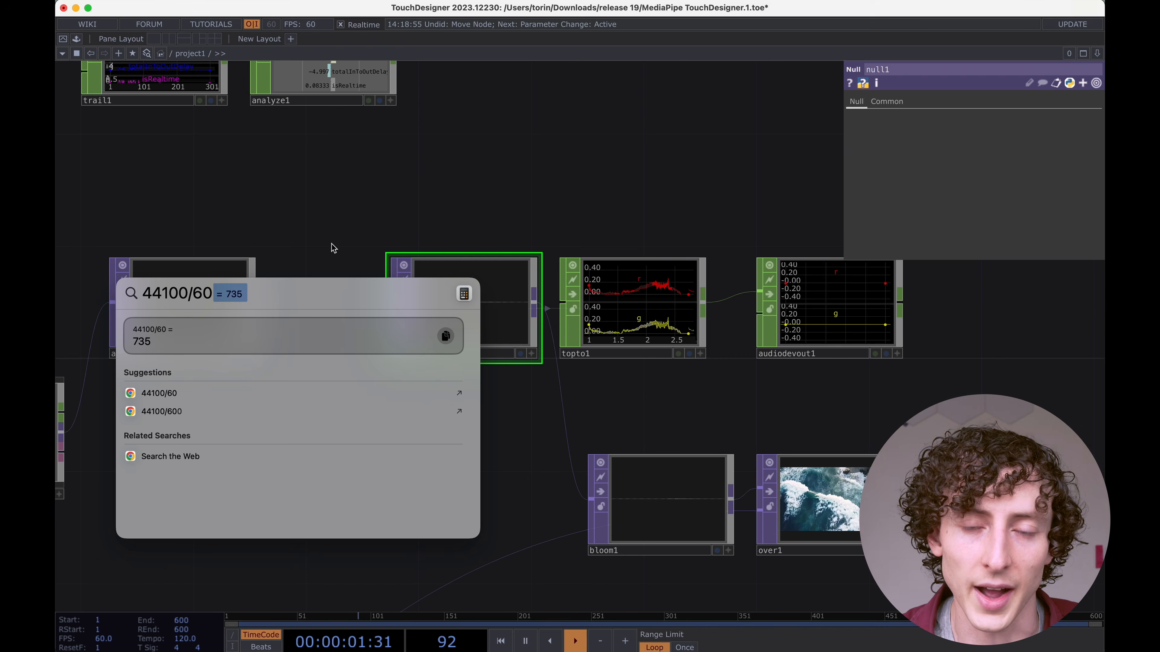
pyautogui.press('Escape')
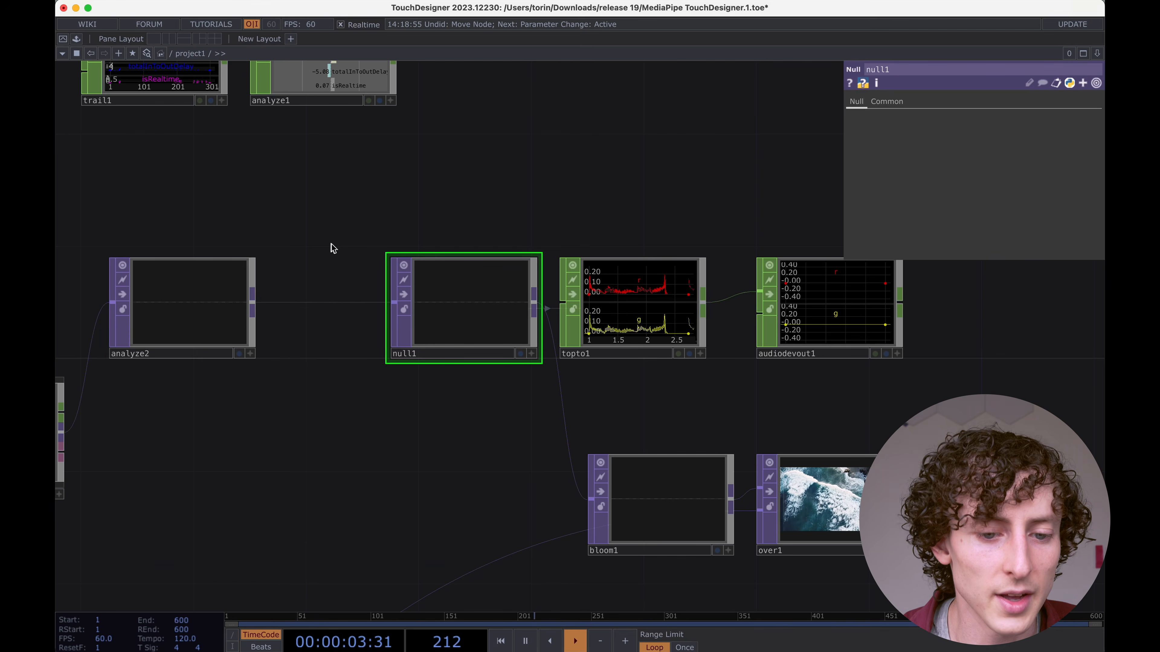
# Step: Insert a Fit TOP on the wire between analyze2 and null1
pyautogui.rightClick(318, 300)
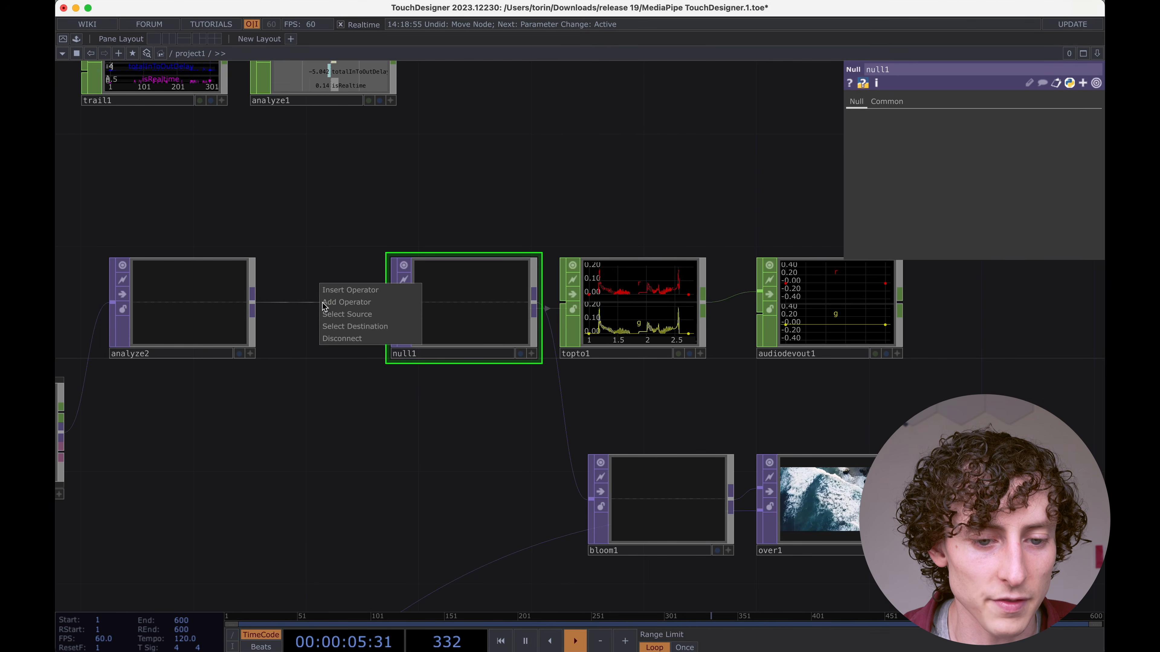
pyautogui.click(328, 292)
pyautogui.write('fit')
pyautogui.press('Return')
pyautogui.click(329, 293)
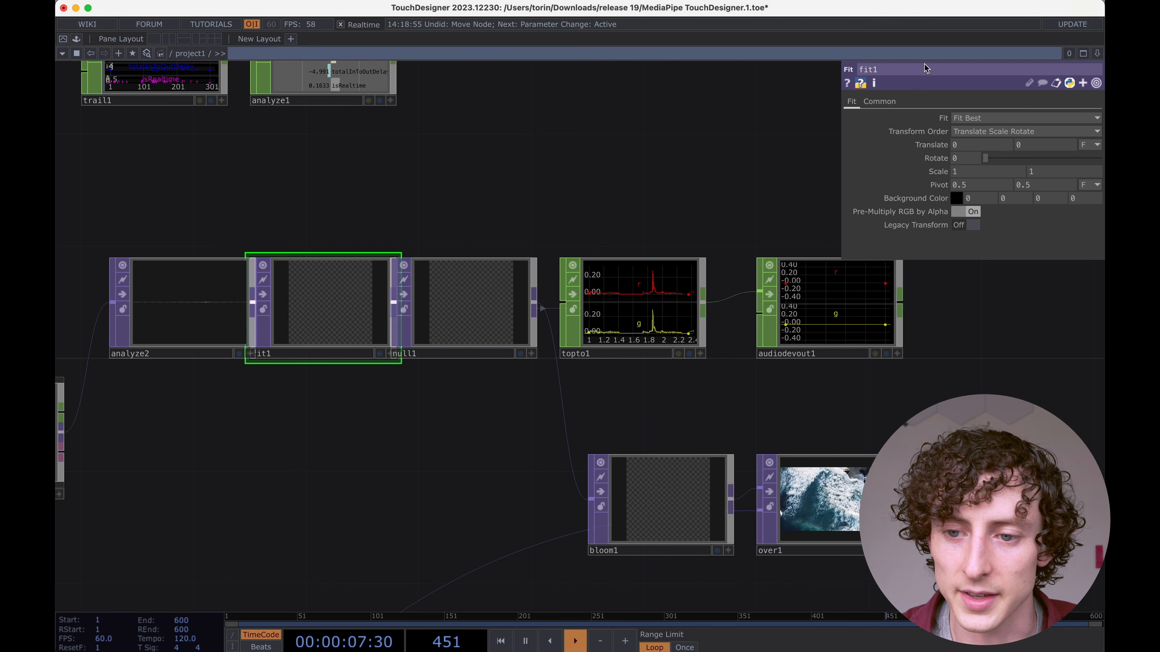
# Step: Set the width of fit1's custom output resolution to the calculated number of samples per frame
pyautogui.click(879, 101)
pyautogui.click(979, 135)
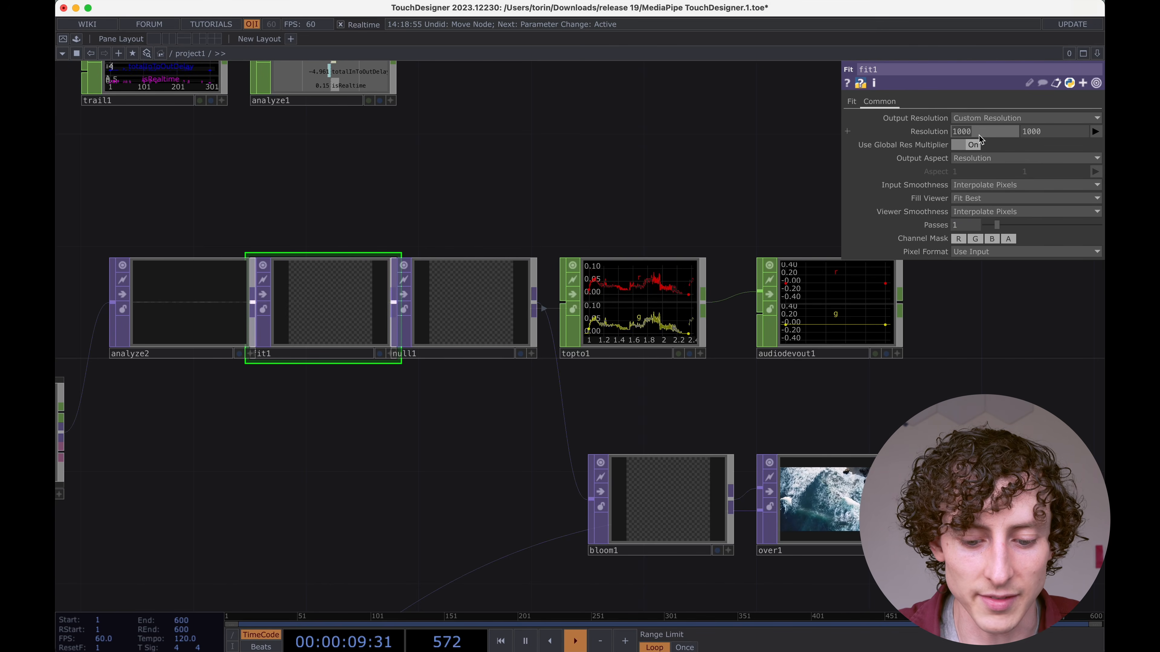
pyautogui.write('7')
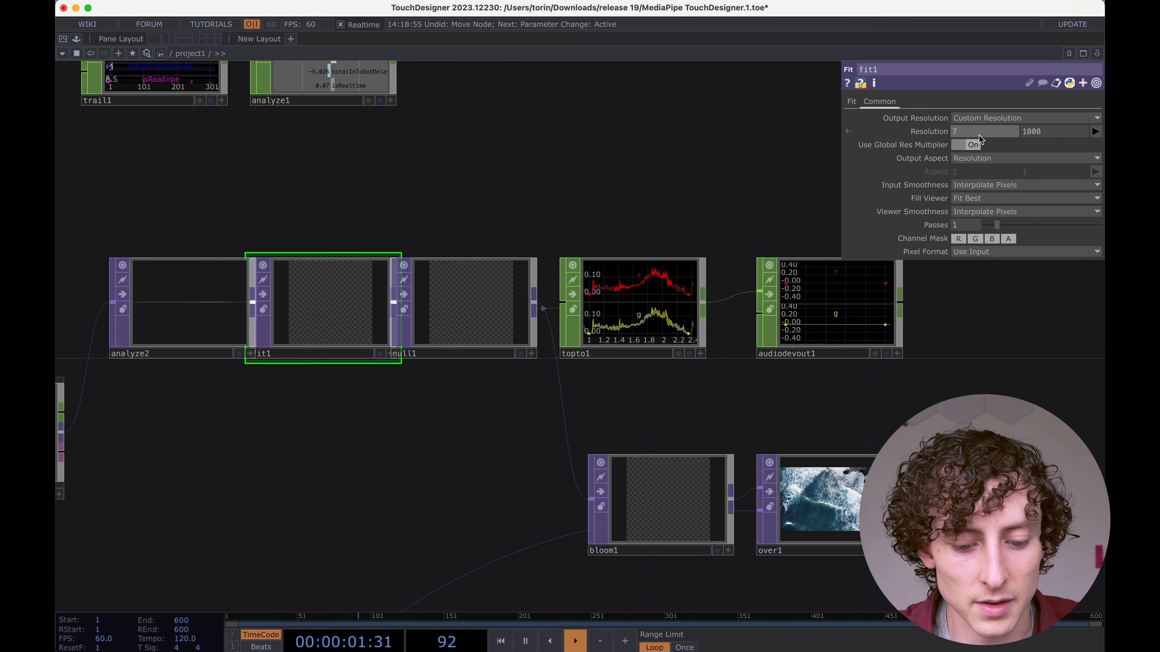
# Step: Set the custom resolution of fit1 to 734 by 1
pyautogui.write('34')
pyautogui.press('Tab')
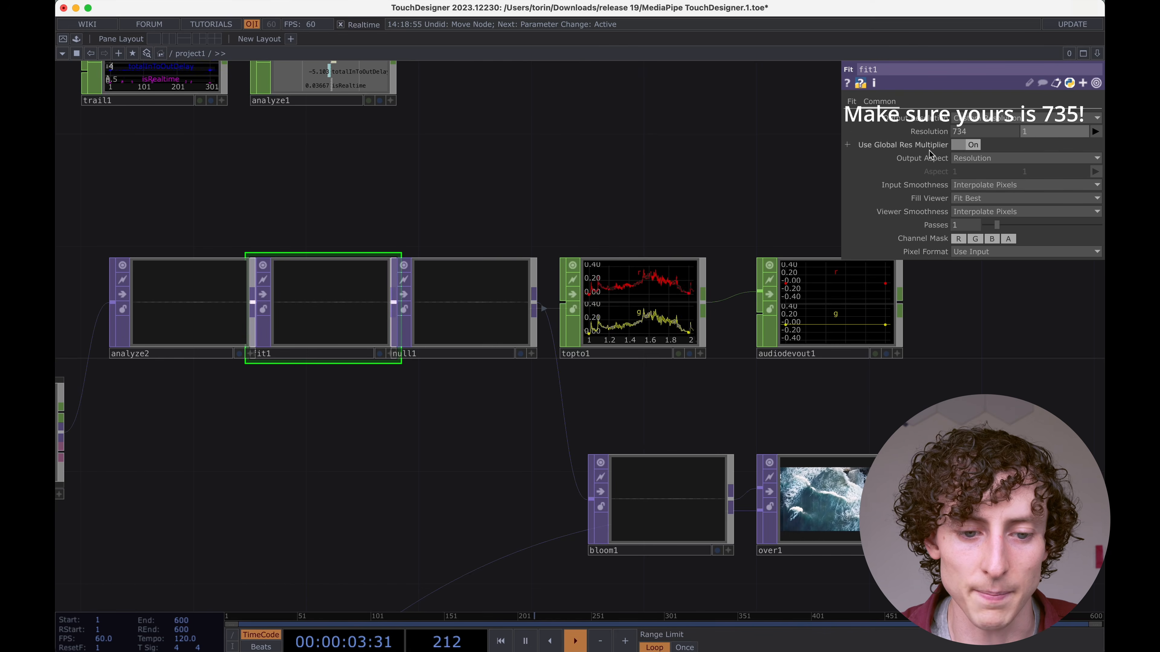
# Step: Move null1, topto1 and audiodevout1 together further along the chain, leaving a gap after fit1
pyautogui.click(450, 292)
pyautogui.moveTo(561, 247); pyautogui.dragTo(802, 316, button='right')
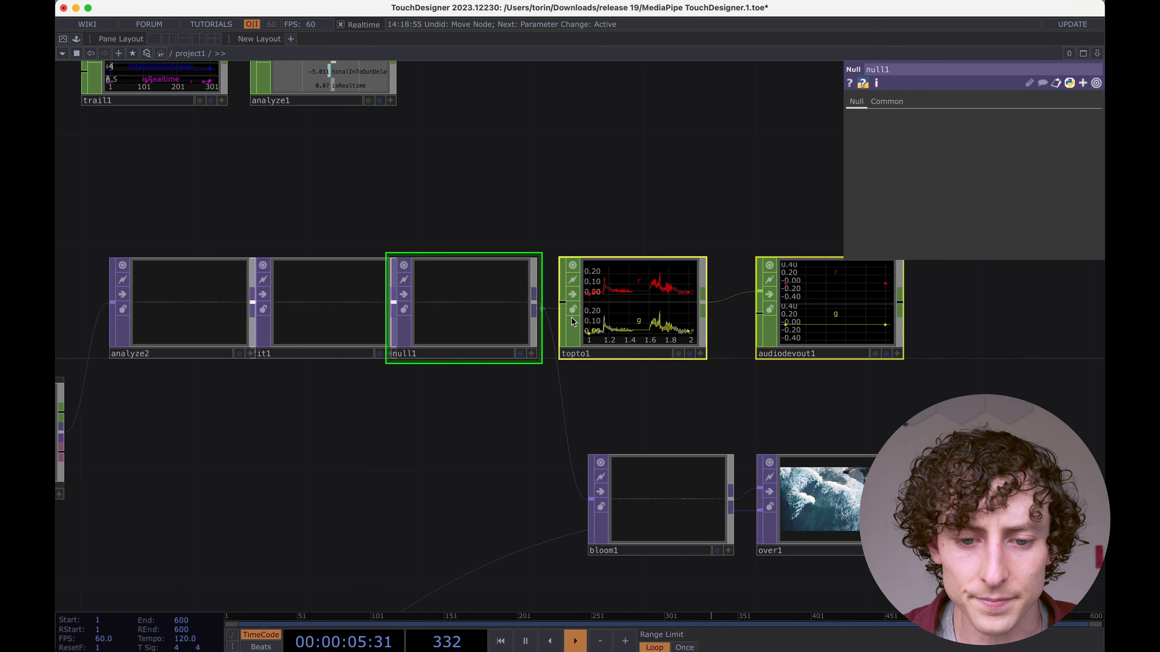
pyautogui.moveTo(476, 315); pyautogui.dragTo(533, 317)
# Step: Reduce the height of the bloom1 node and shift it together with over1 further along the network
pyautogui.moveTo(673, 453); pyautogui.dragTo(670, 474)
pyautogui.click(694, 515)
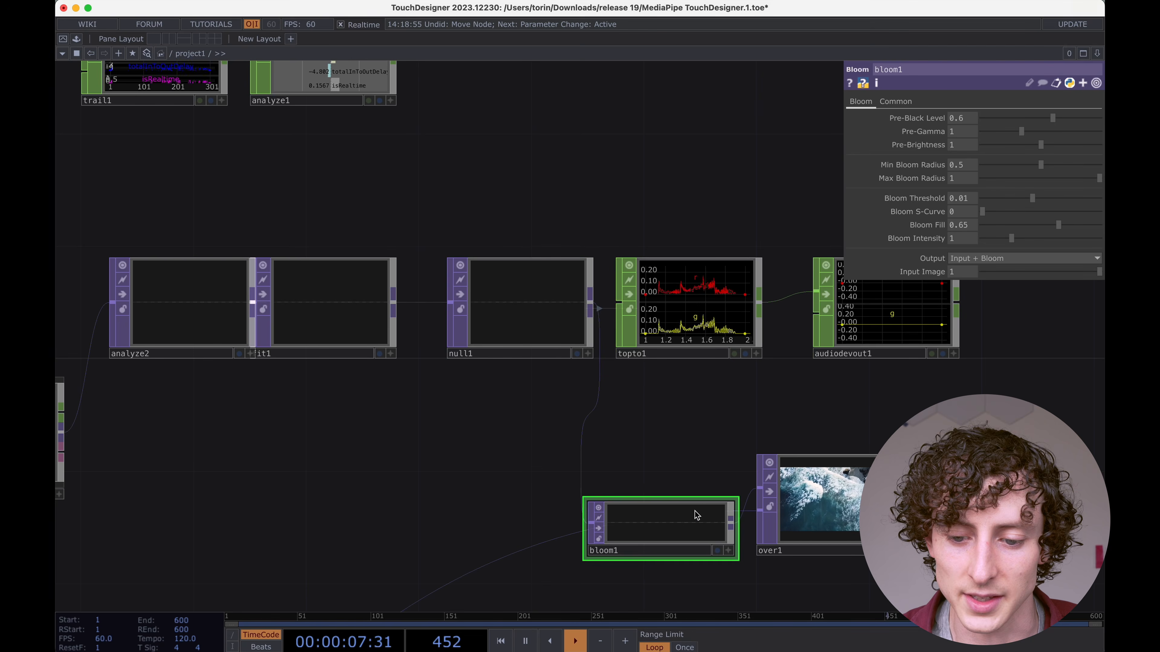
pyautogui.moveTo(790, 496); pyautogui.dragTo(875, 496)
pyautogui.click(693, 444)
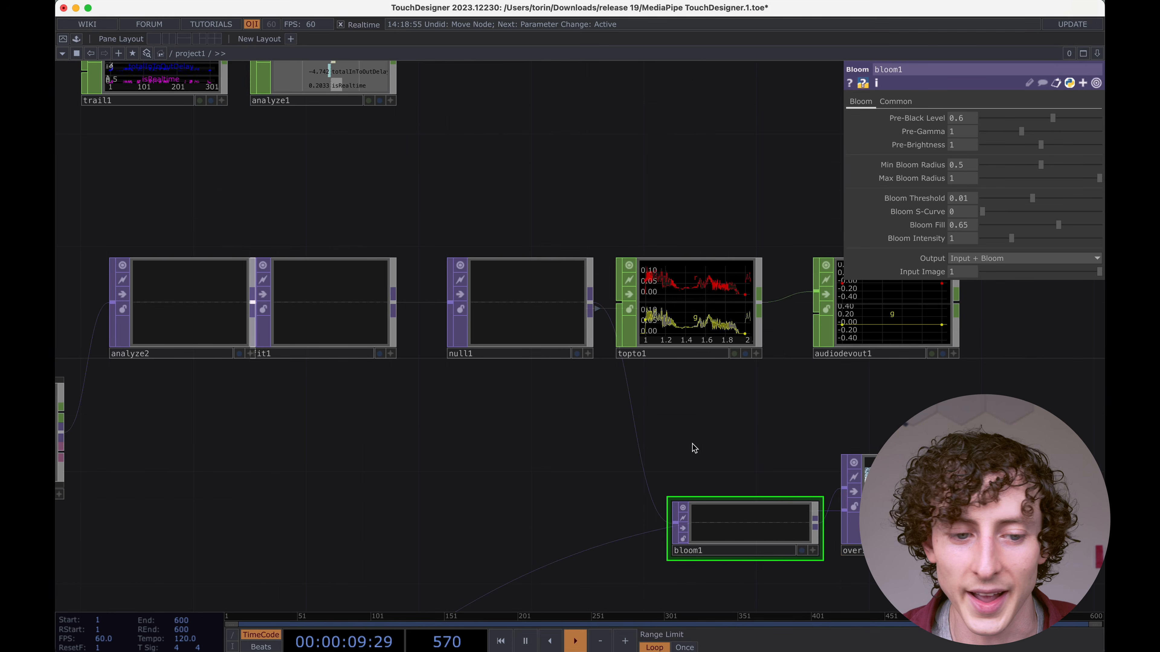
# Step: Space fit1 away from analyze2, and shift the whole chain from analyze2 to over1 away from object_tracking
pyautogui.moveTo(693, 445); pyautogui.dragTo(643, 429, button='middle')
pyautogui.moveTo(435, 338); pyautogui.dragTo(456, 338)
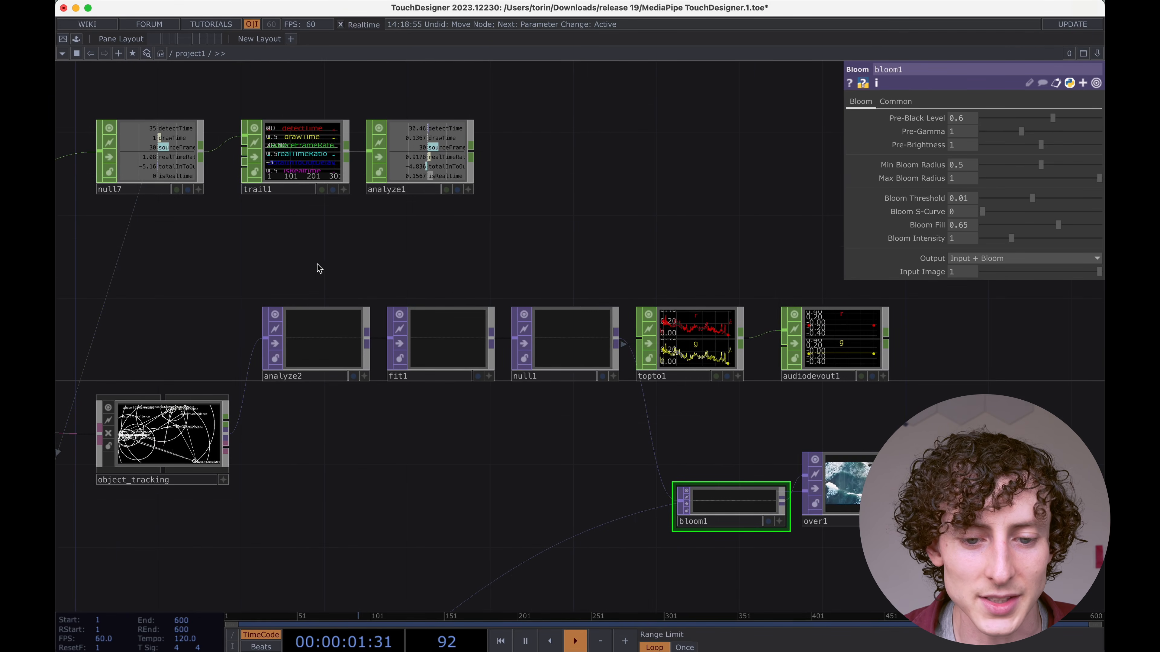
pyautogui.moveTo(304, 265); pyautogui.dragTo(877, 499, button='right')
pyautogui.moveTo(572, 343); pyautogui.dragTo(697, 343)
pyautogui.click(607, 432)
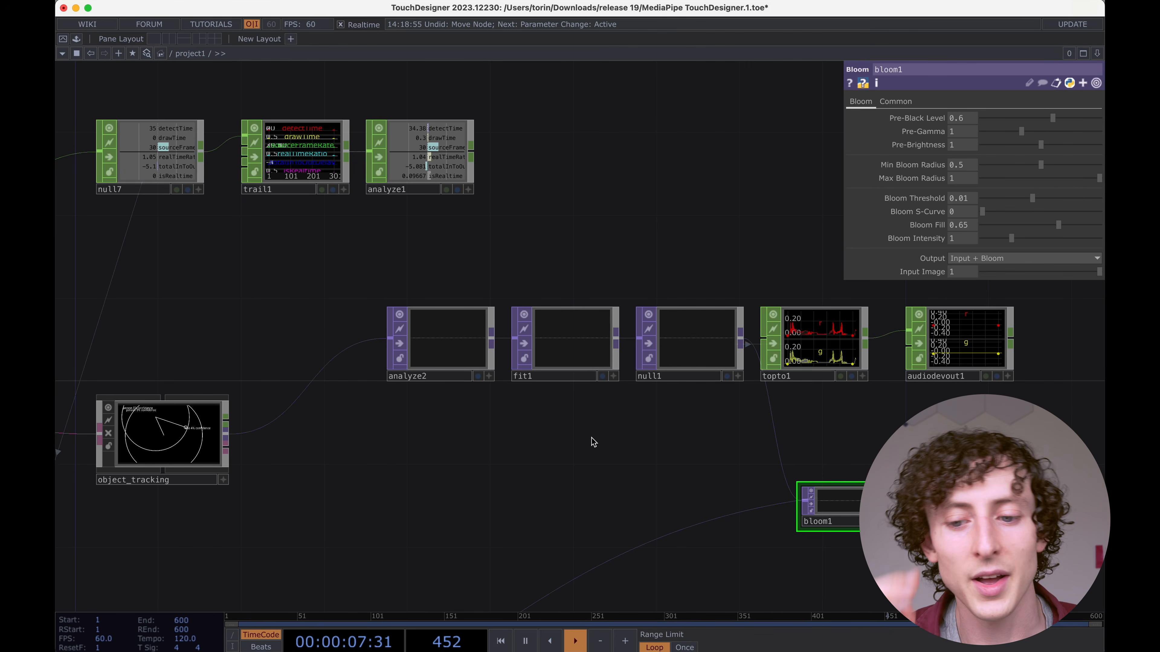
# Step: Insert a Null TOP on the connection between object_tracking and analyze2 and align it with the chain
pyautogui.click(819, 356)
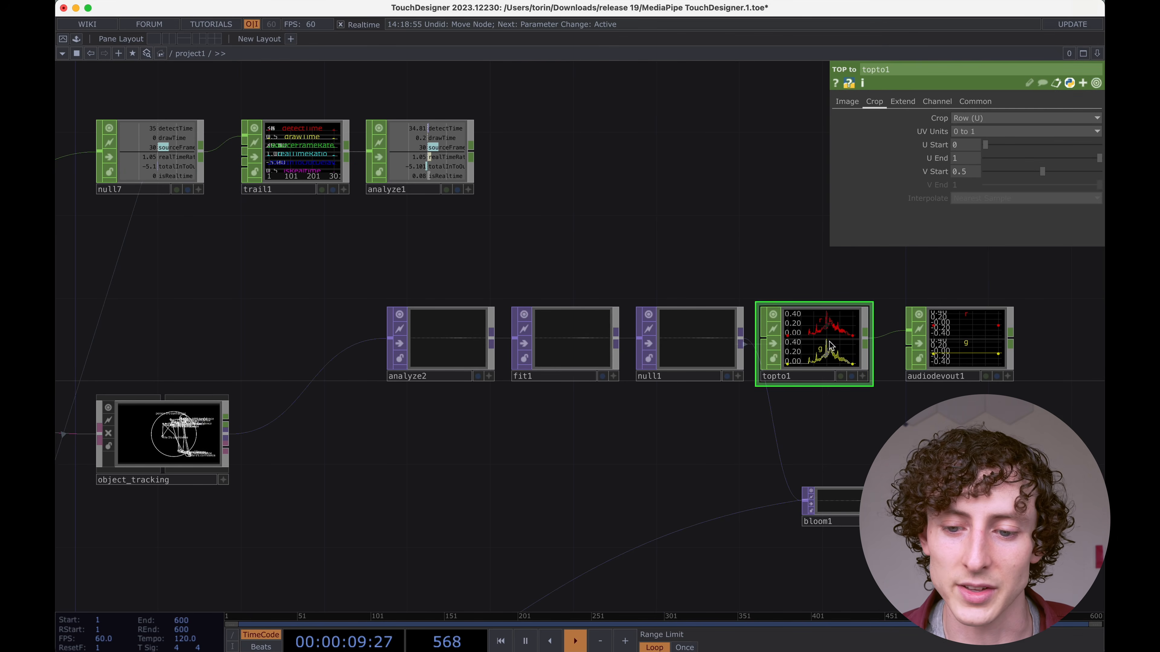
pyautogui.rightClick(302, 394)
pyautogui.click(311, 382)
pyautogui.write('null')
pyautogui.press('Return')
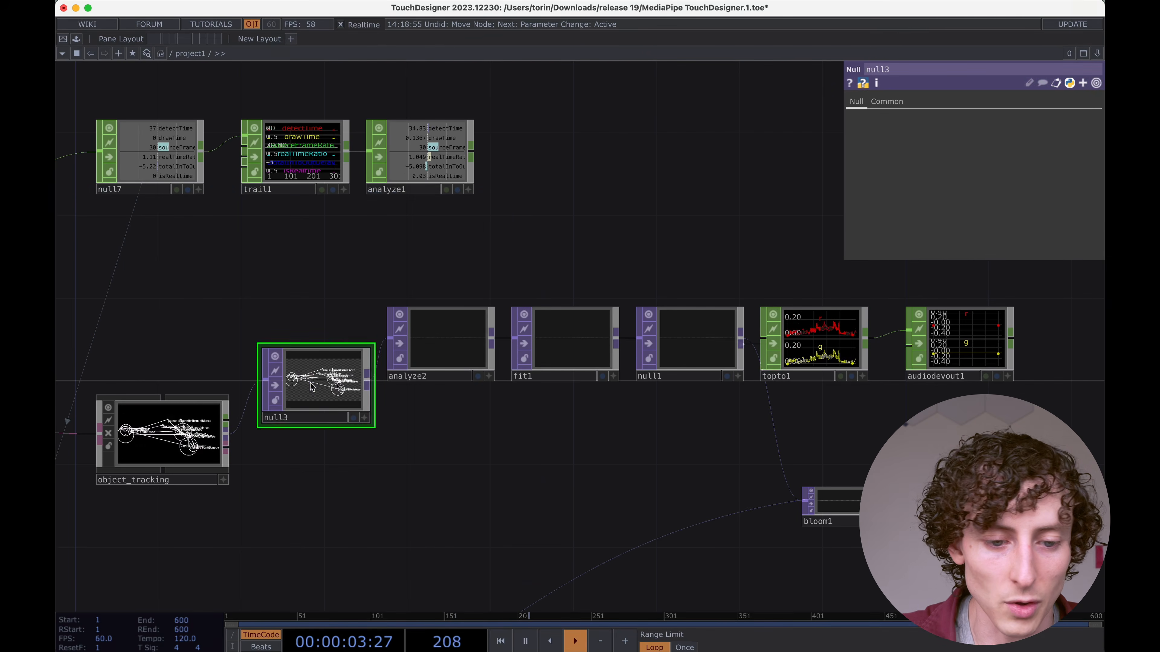
pyautogui.moveTo(308, 380); pyautogui.dragTo(307, 359)
# Step: Add a Ramp TOP below null3 and connect object_tracking's TOP output to its input
pyautogui.scroll(5, 313, 425)
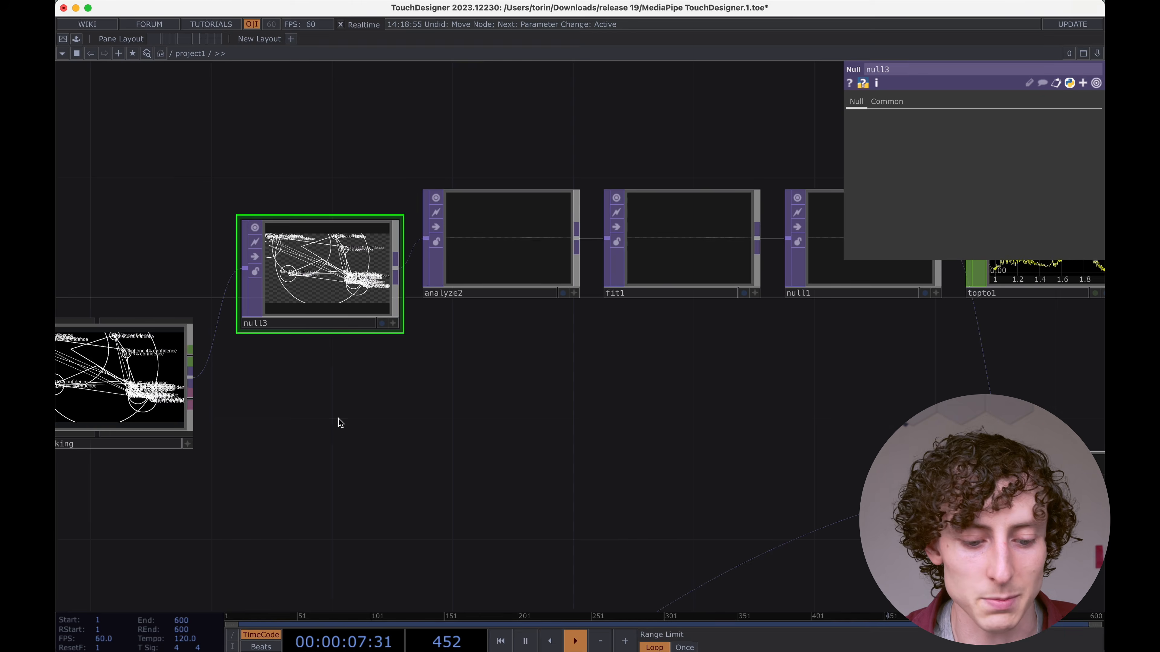
pyautogui.press('Tab')
pyautogui.write('ram')
pyautogui.press('Return')
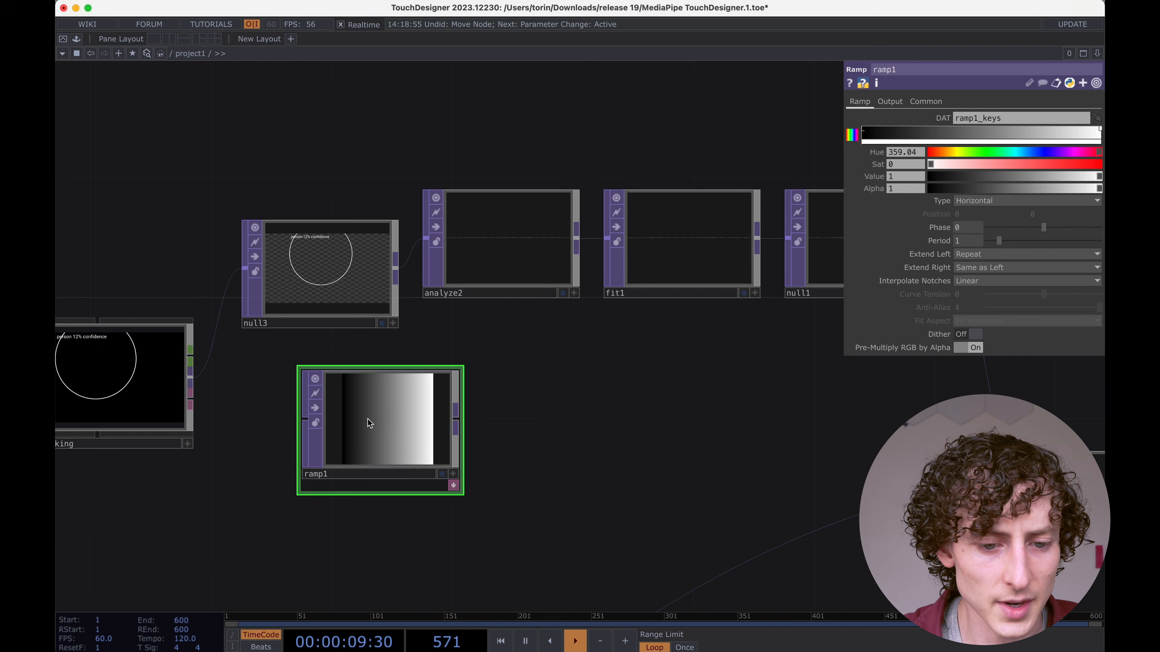
pyautogui.click(356, 464)
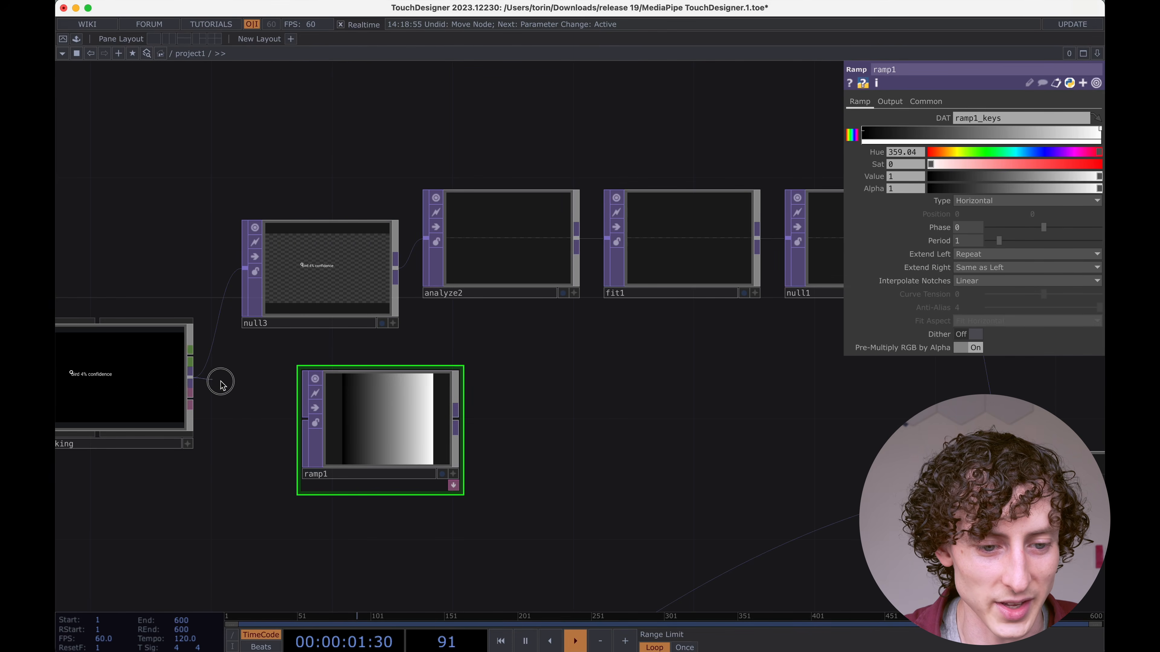
pyautogui.click(305, 418)
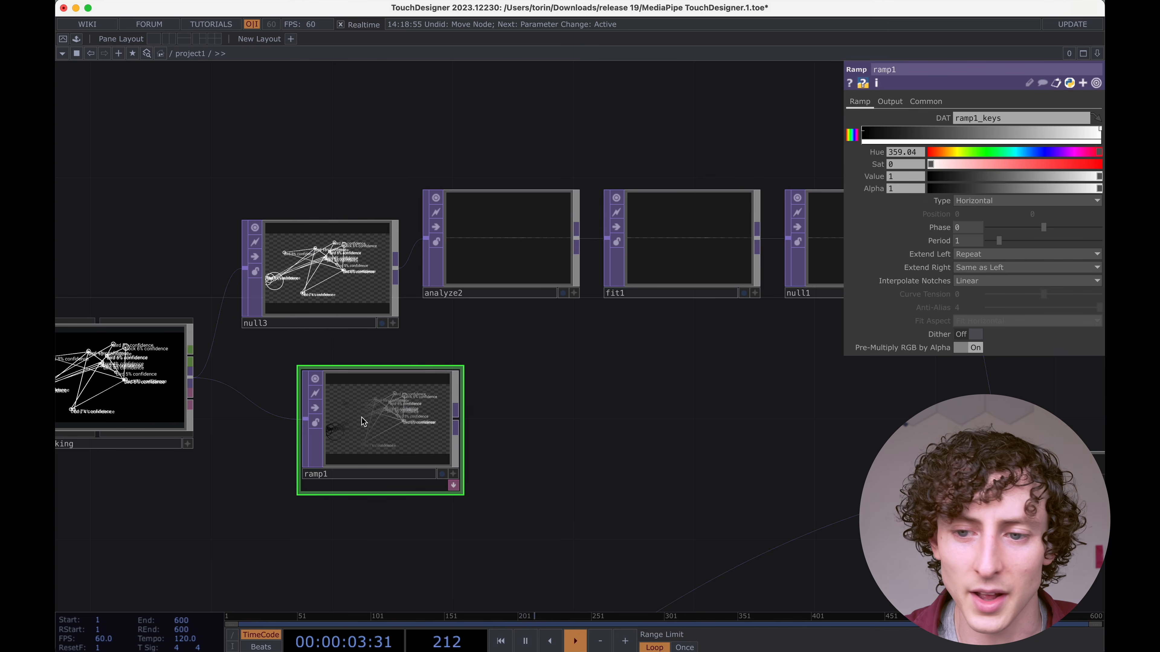
# Step: Switch ramp1's color mode to RGB and make its first key pure red with Red 1, Green 0, Blue 0
pyautogui.click(864, 130)
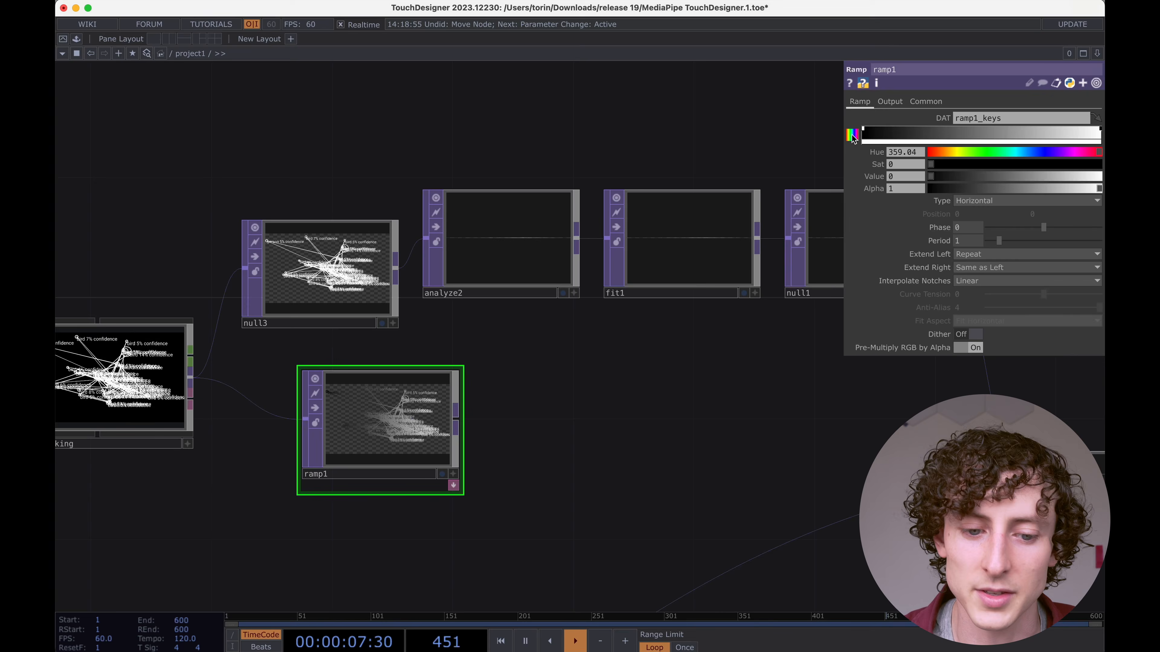
pyautogui.click(853, 136)
pyautogui.click(852, 136)
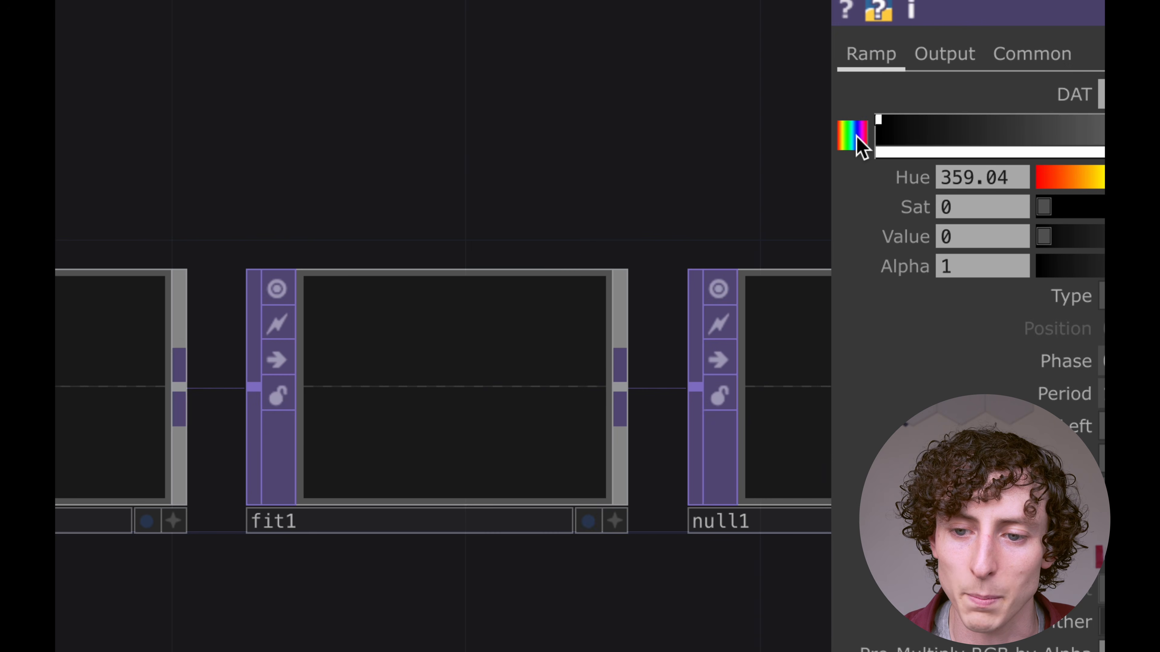
pyautogui.click(853, 136)
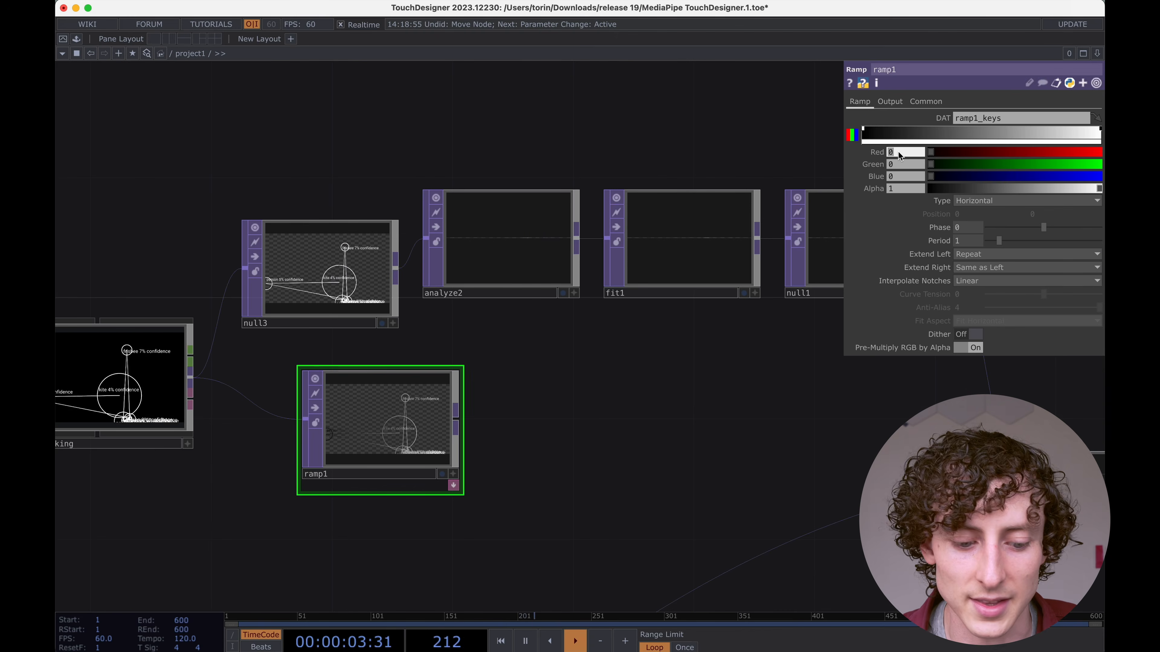
pyautogui.write('1')
pyautogui.press('Return')
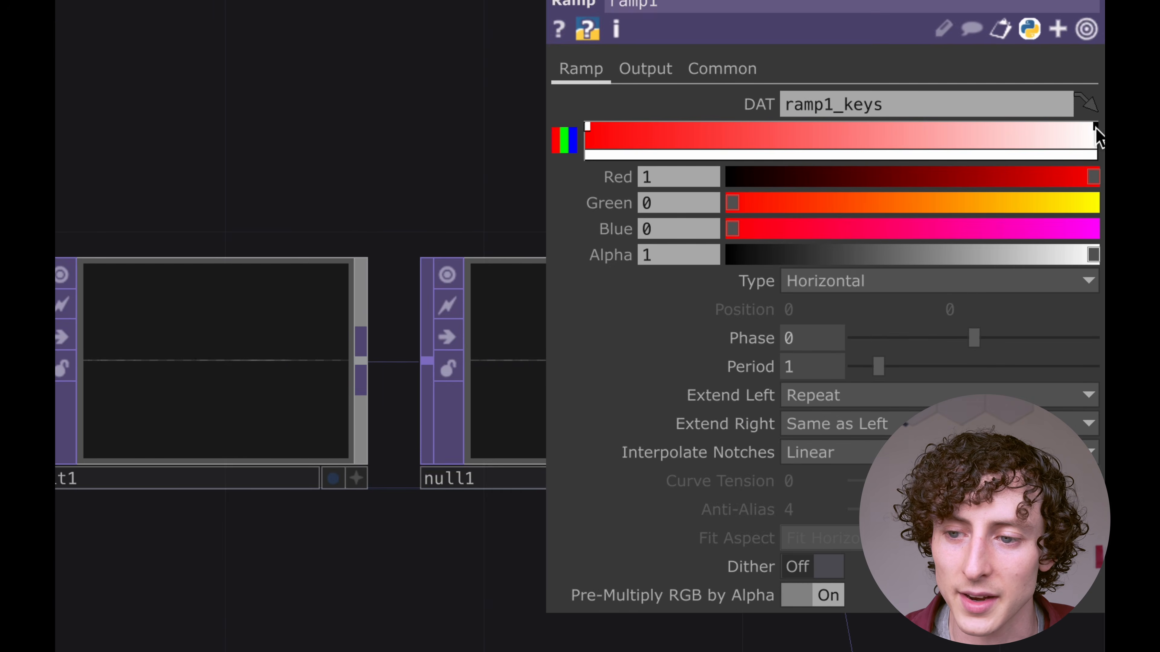
# Step: Make ramp1's end key pure green with Red 0, Green 1, Blue 0
pyautogui.click(1096, 128)
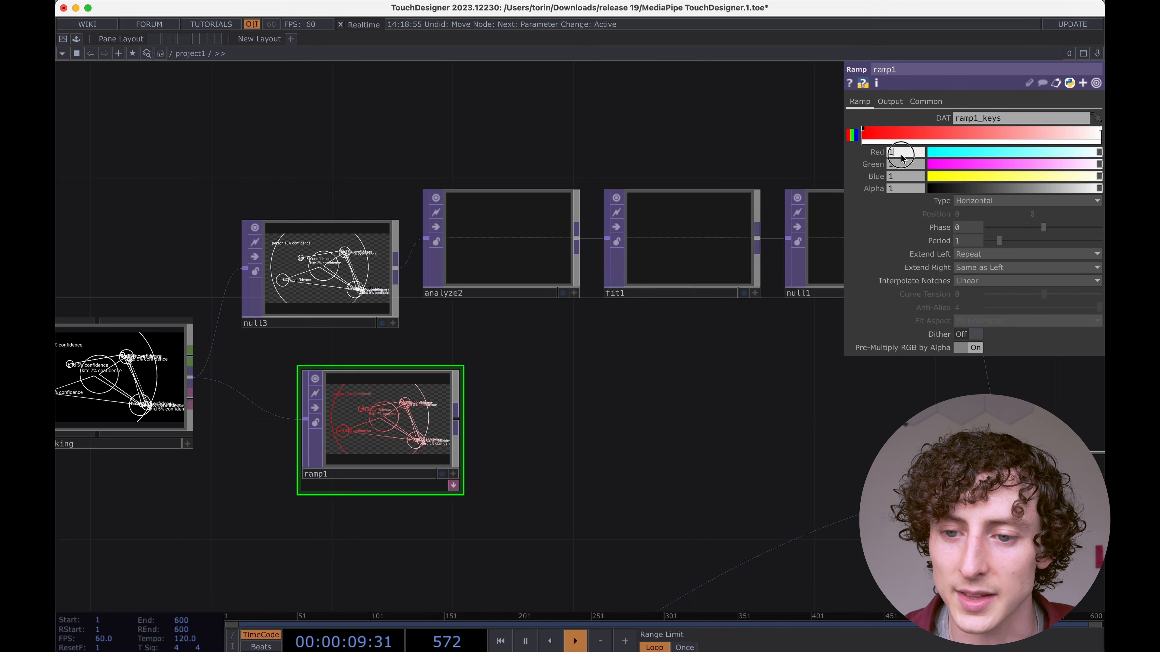
pyautogui.write('0')
pyautogui.press('Tab')
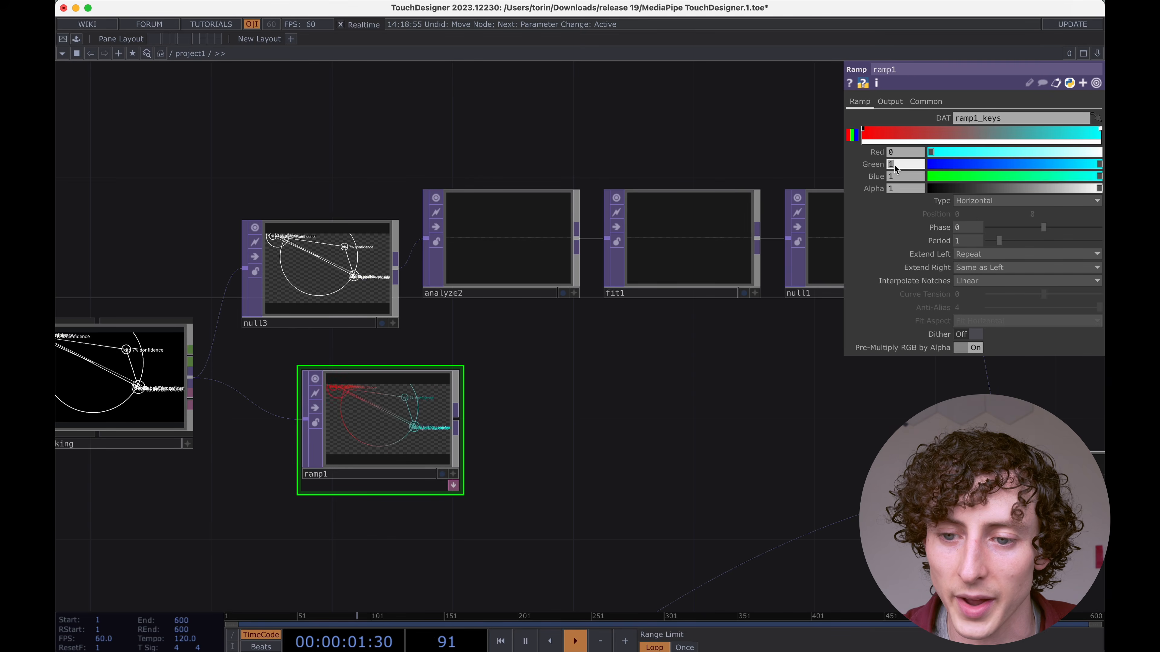
pyautogui.press('Tab')
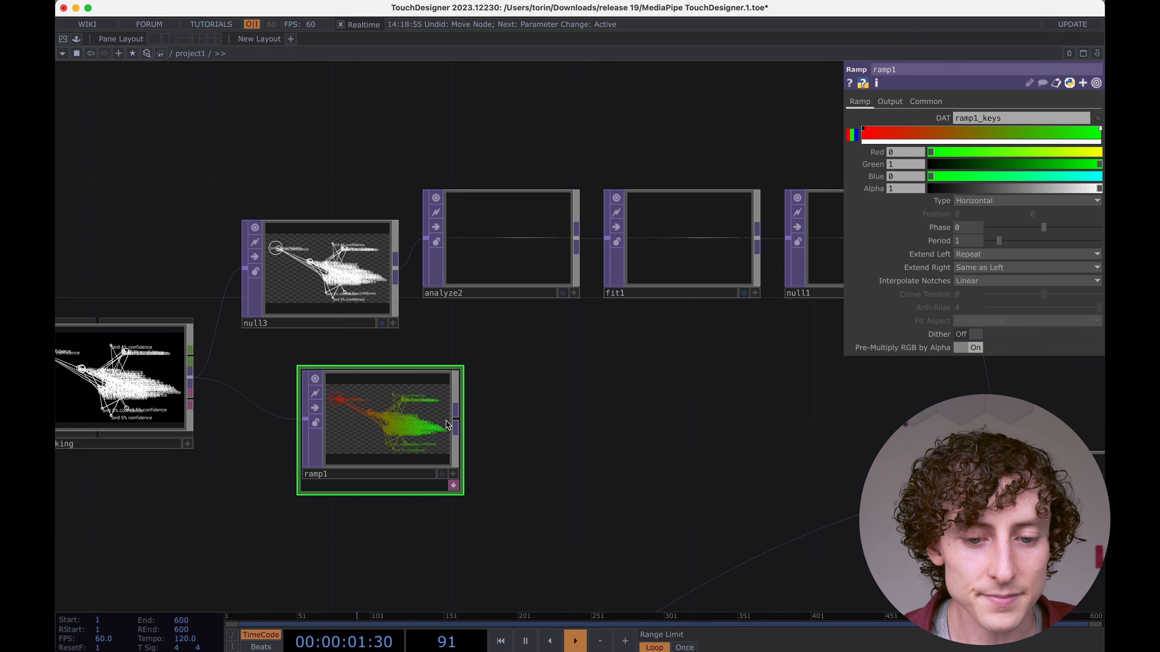
# Step: Connect ramp1 to analyze2, delete null3 and move ramp1 into its place
pyautogui.click(459, 423)
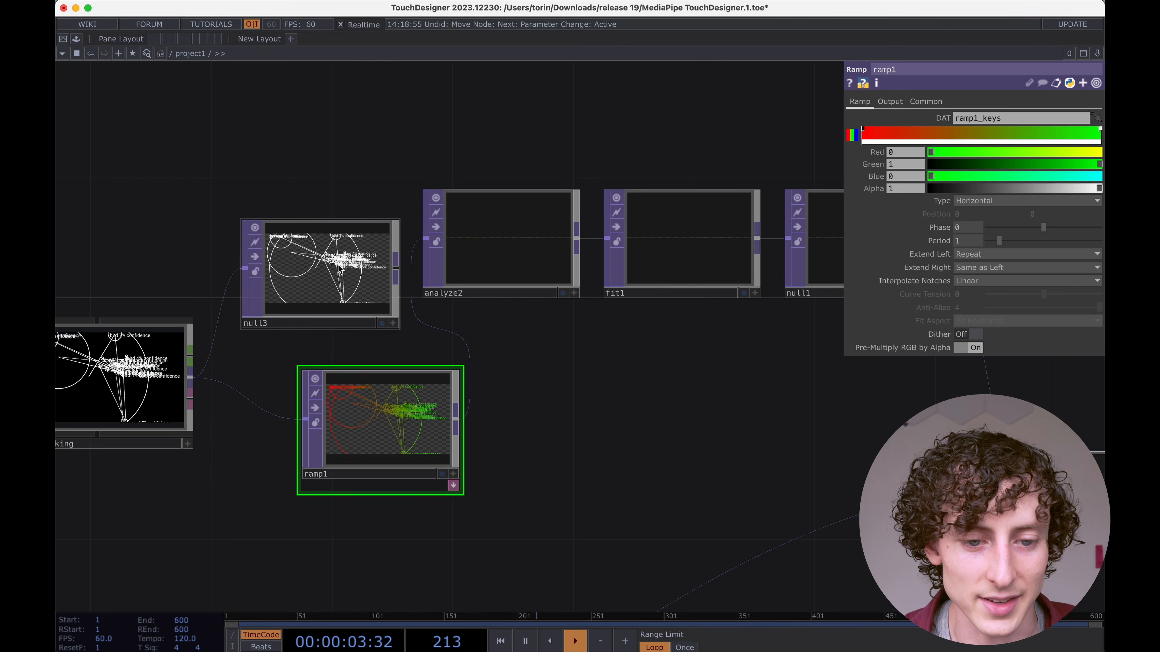
pyautogui.click(340, 269)
pyautogui.press('Delete')
pyautogui.moveTo(427, 416); pyautogui.dragTo(379, 306)
# Step: Connect videodevin1 to null2 in the virtual webcam chain in place of waves_4k_long
pyautogui.moveTo(550, 367); pyautogui.dragTo(422, 370)
pyautogui.scroll(-3, 385, 367)
pyautogui.scroll(3, 630, 275)
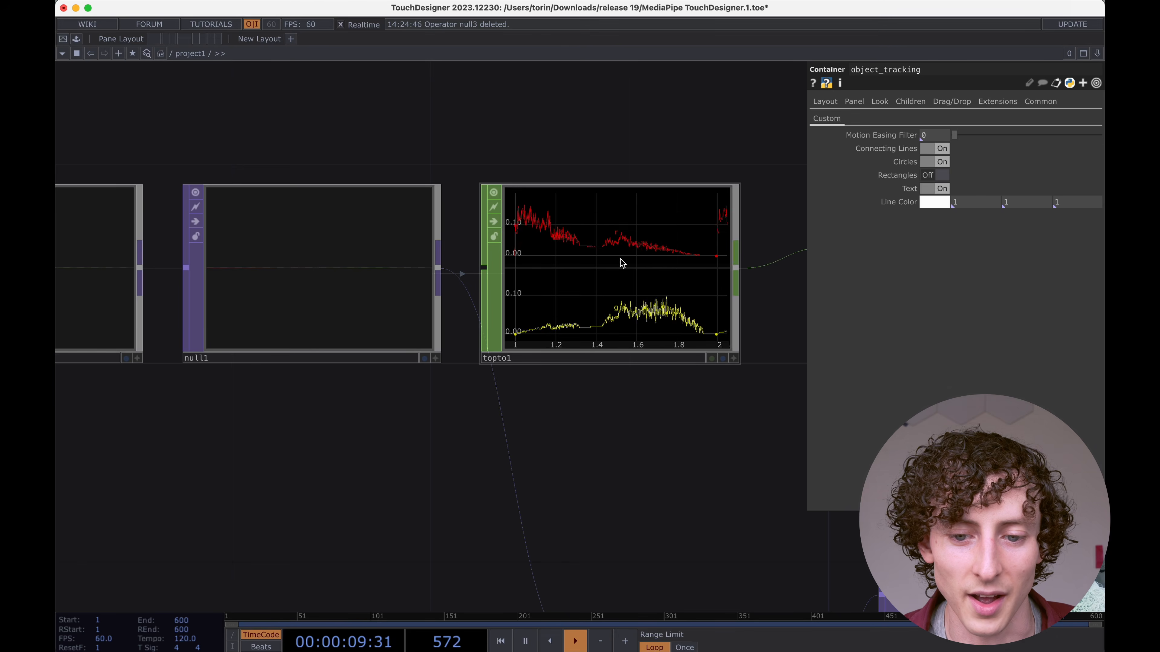
pyautogui.scroll(-3, 703, 271)
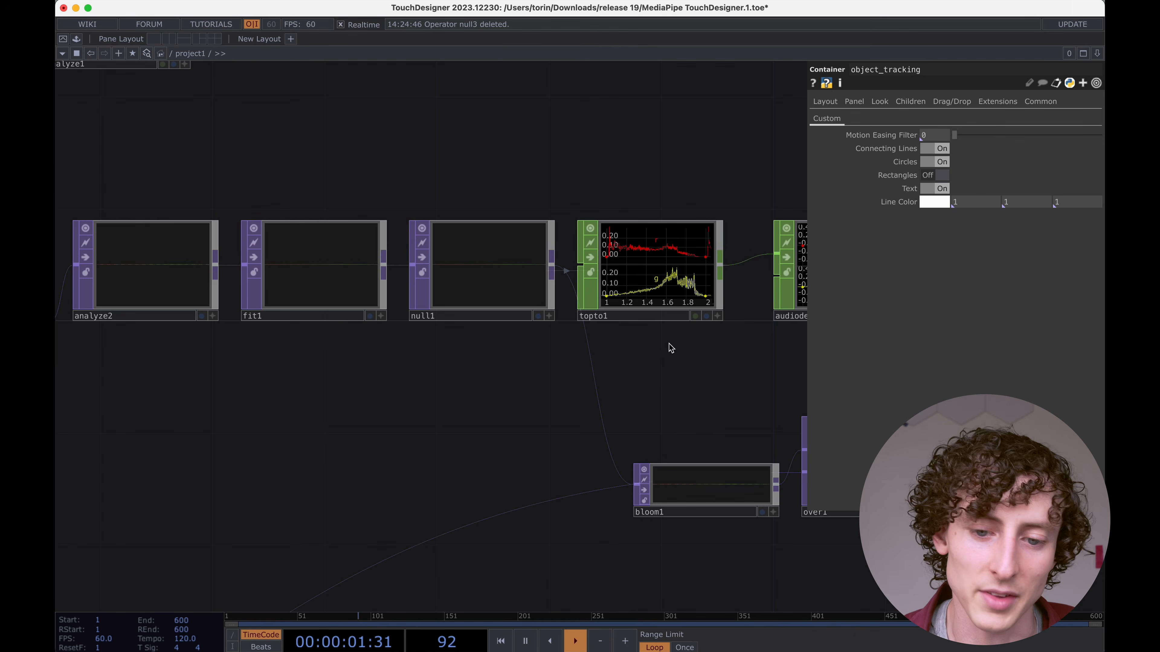
pyautogui.scroll(-5, 671, 348)
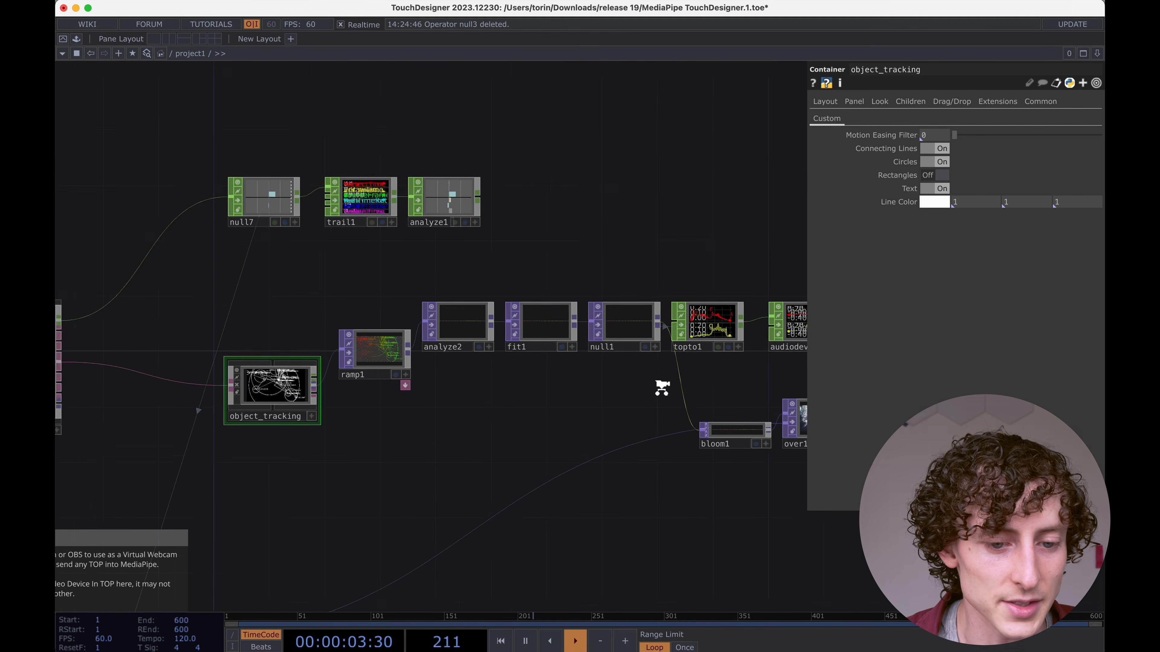
pyautogui.scroll(-2, 662, 389)
pyautogui.moveTo(420, 439); pyautogui.dragTo(541, 432)
pyautogui.scroll(-5, 543, 433)
pyautogui.moveTo(379, 448); pyautogui.dragTo(483, 316)
pyautogui.moveTo(295, 495); pyautogui.dragTo(318, 451)
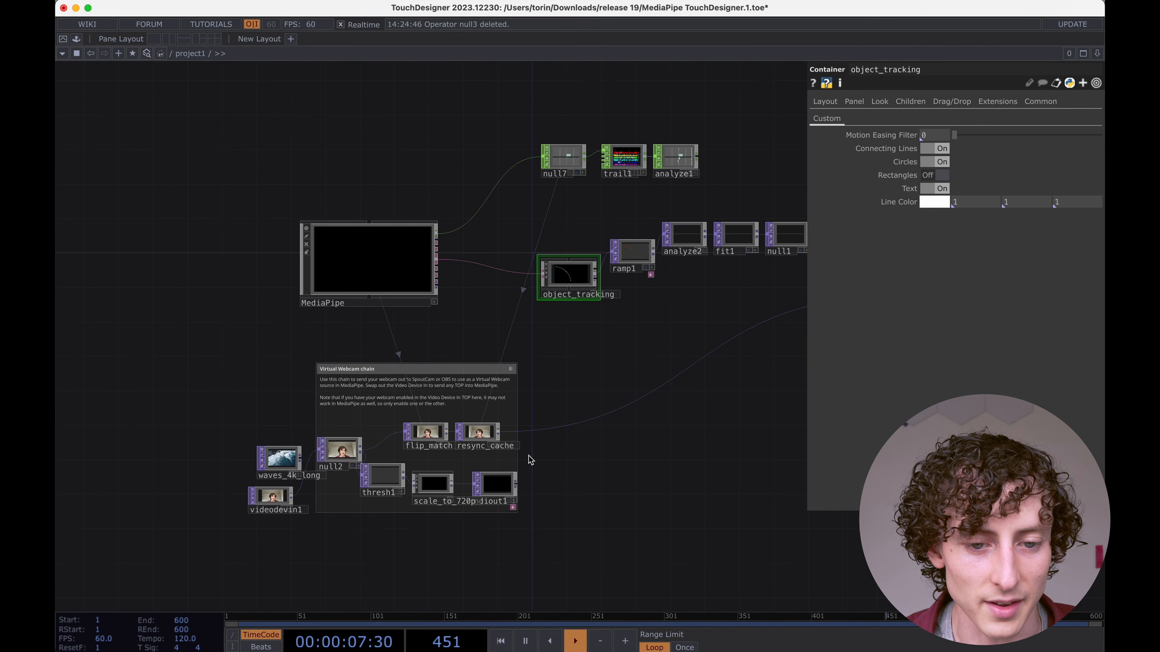
# Step: Show thresh1's threshold settings and examine how topto1's red and green waveforms respond to the live camera
pyautogui.moveTo(642, 430); pyautogui.dragTo(630, 356)
pyautogui.click(322, 492)
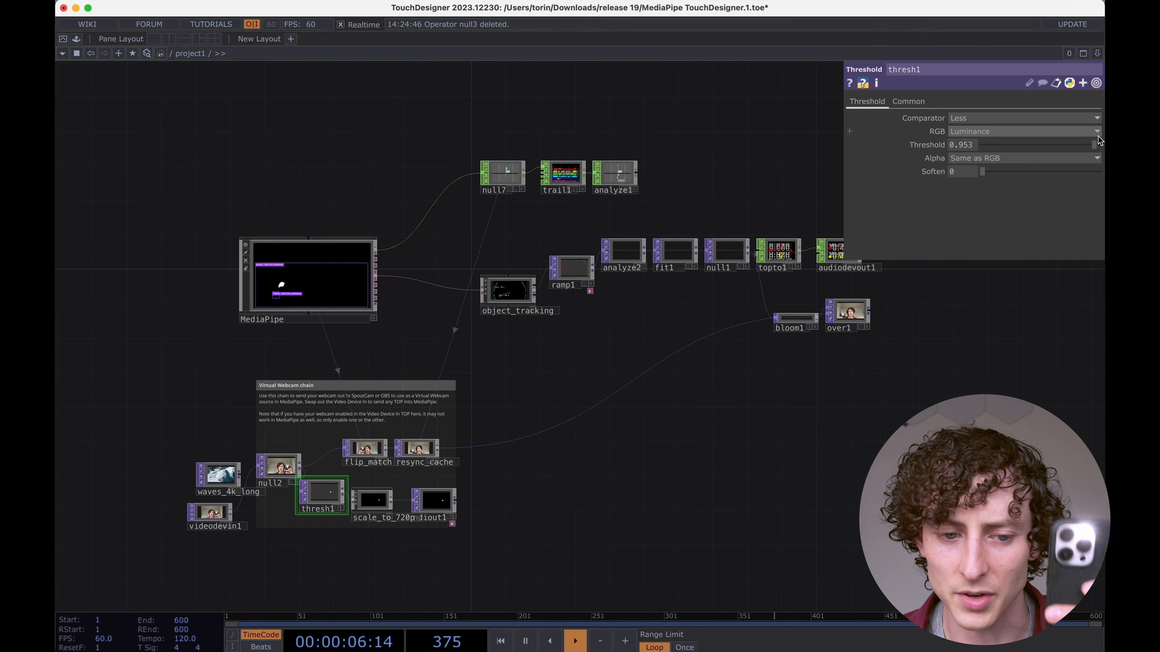
pyautogui.moveTo(712, 378); pyautogui.dragTo(606, 404)
pyautogui.scroll(5, 761, 299)
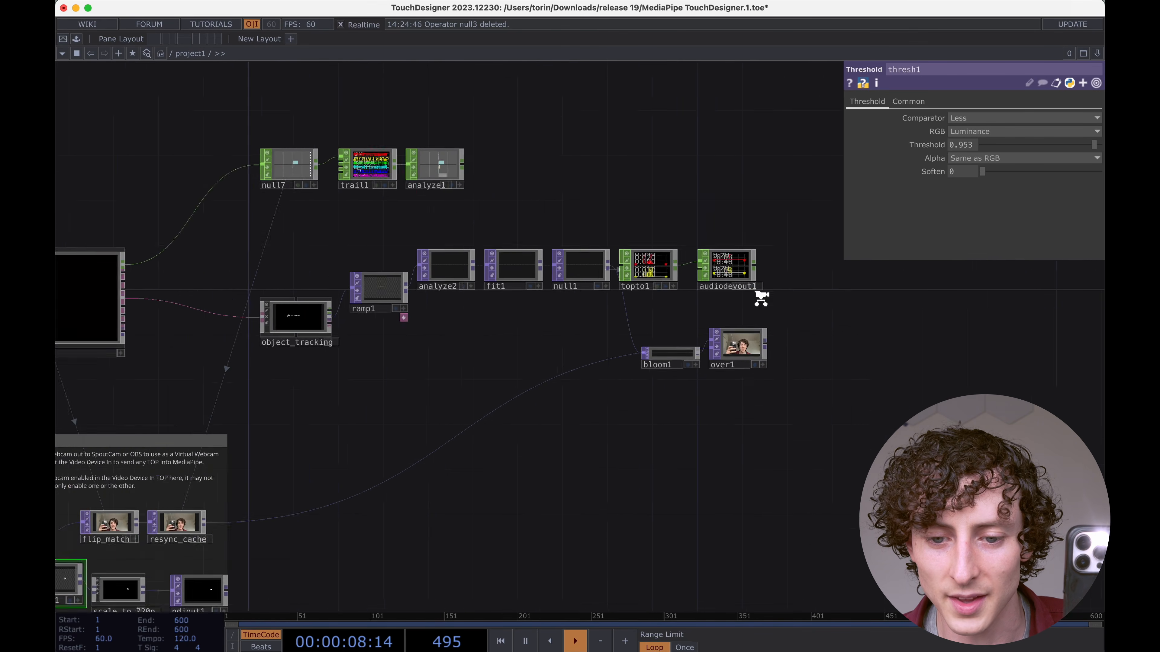
pyautogui.scroll(5, 613, 239)
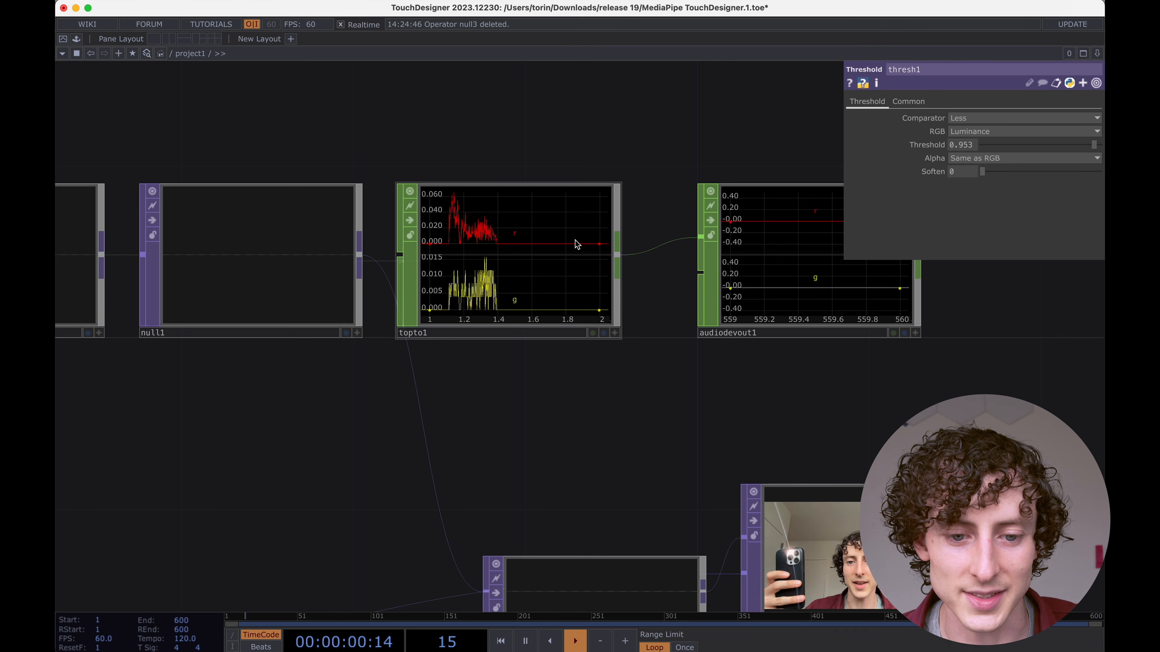
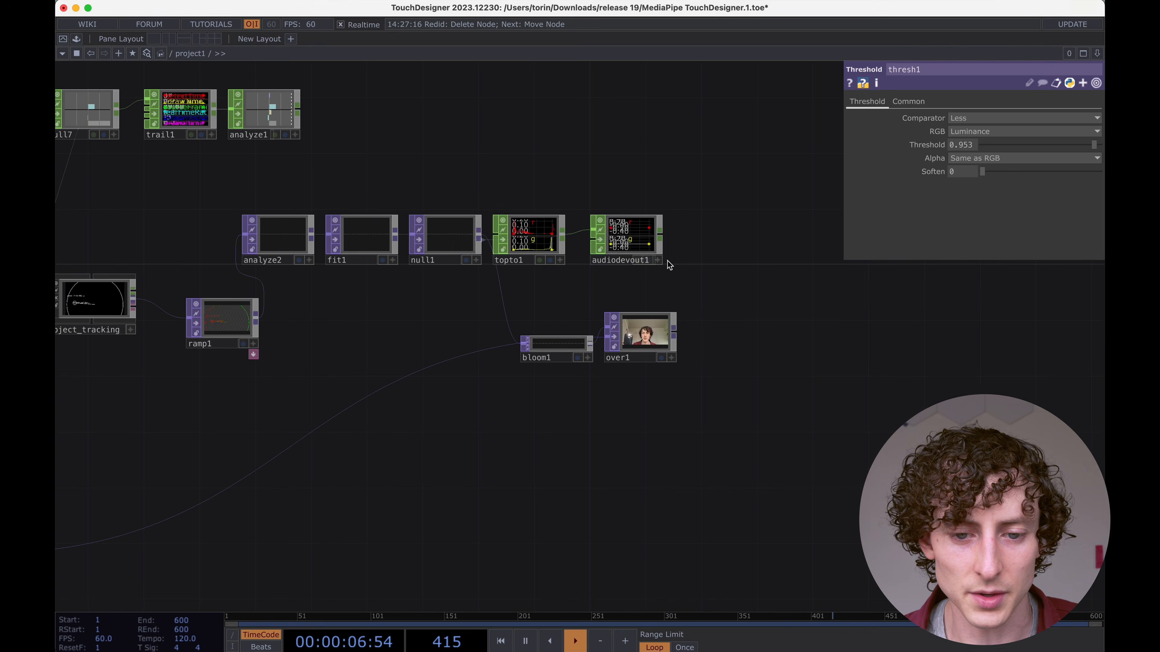
# Step: Connect object_tracking's TOP output directly to bloom1 in place of null1
pyautogui.click(629, 240)
pyautogui.scroll(2, 626, 226)
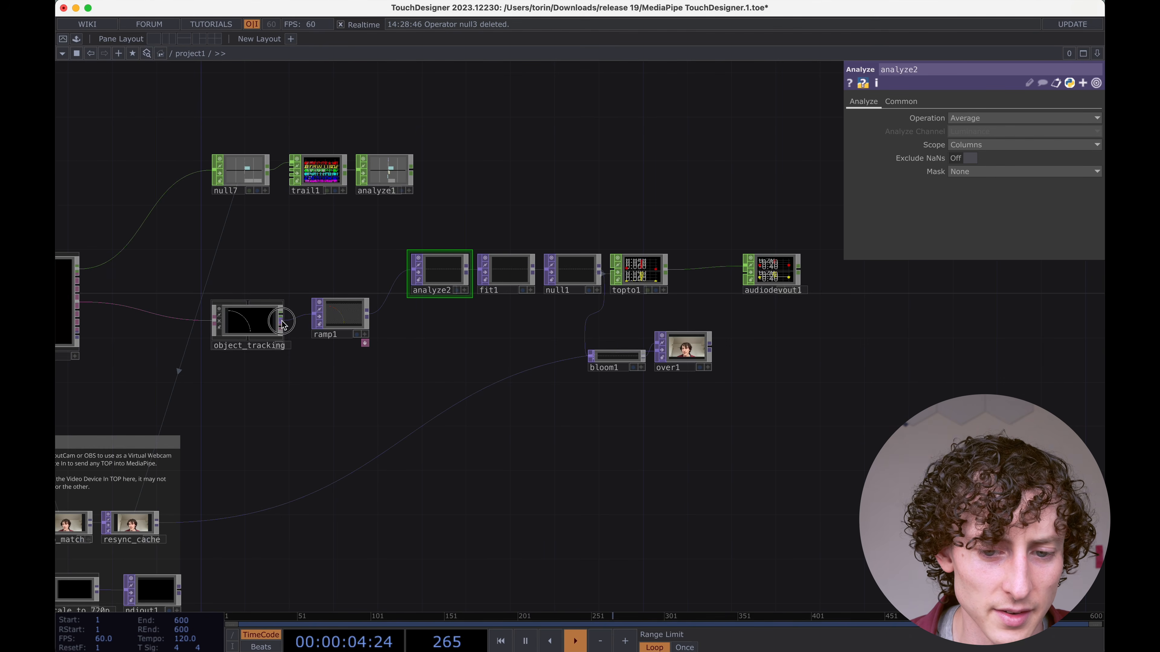
pyautogui.moveTo(281, 323); pyautogui.dragTo(588, 352)
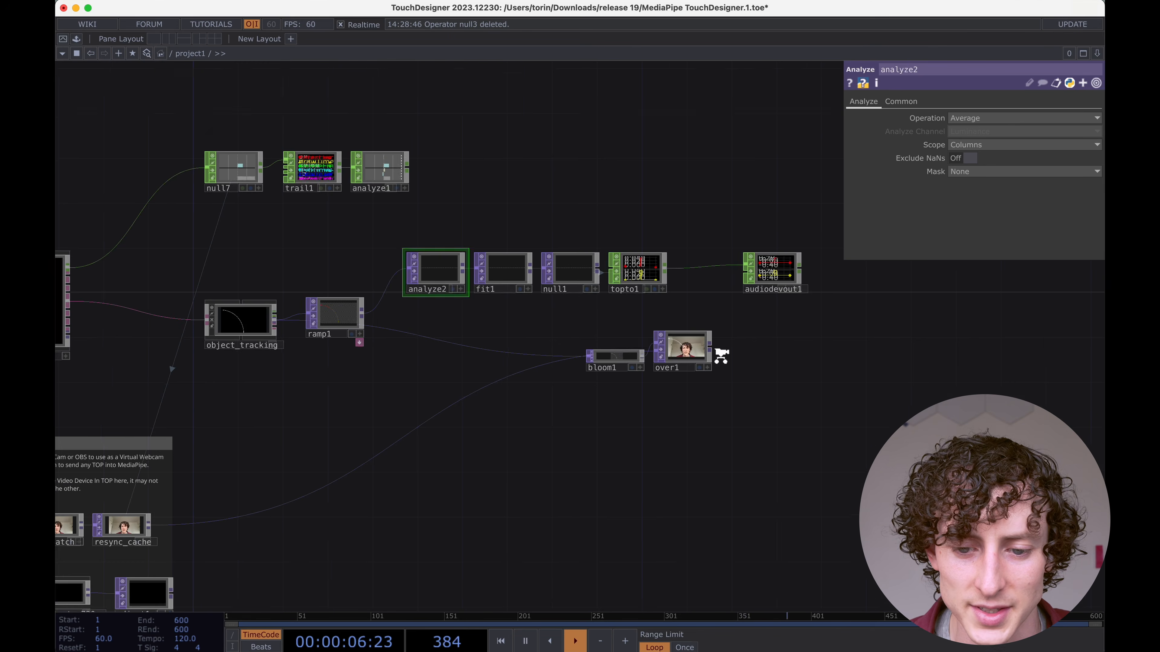
# Step: Review the signal chain from object_tracking through ramp1, analyze2, fit1 and null1 to topto1's channel waveforms
pyautogui.scroll(5, 722, 356)
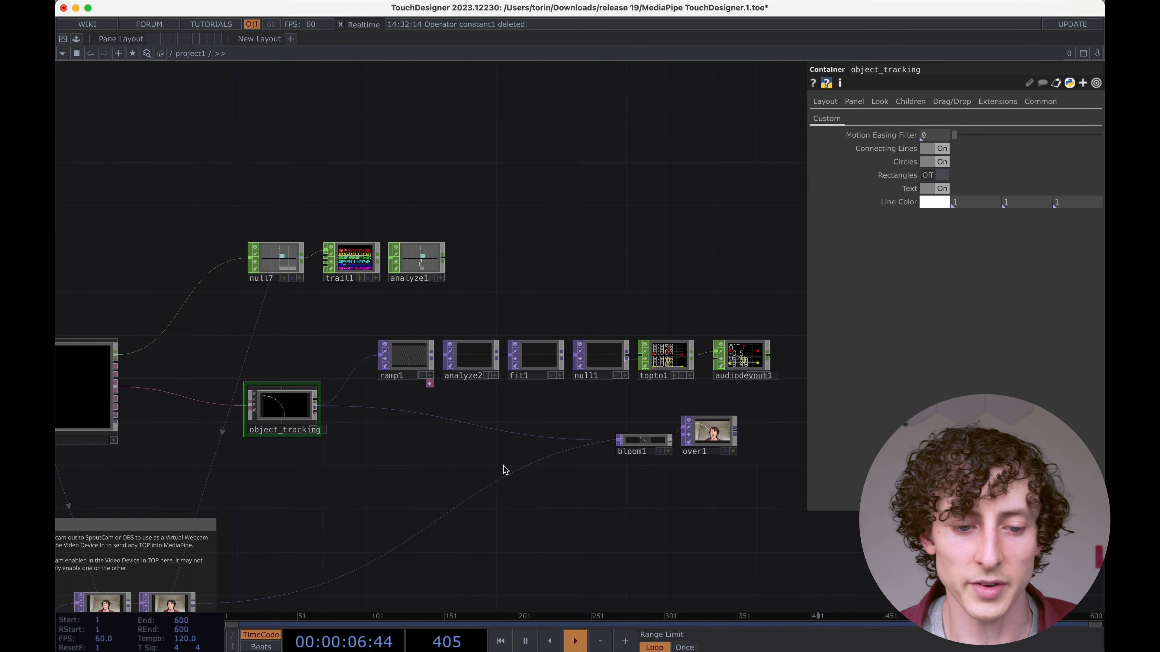
pyautogui.scroll(5, 471, 420)
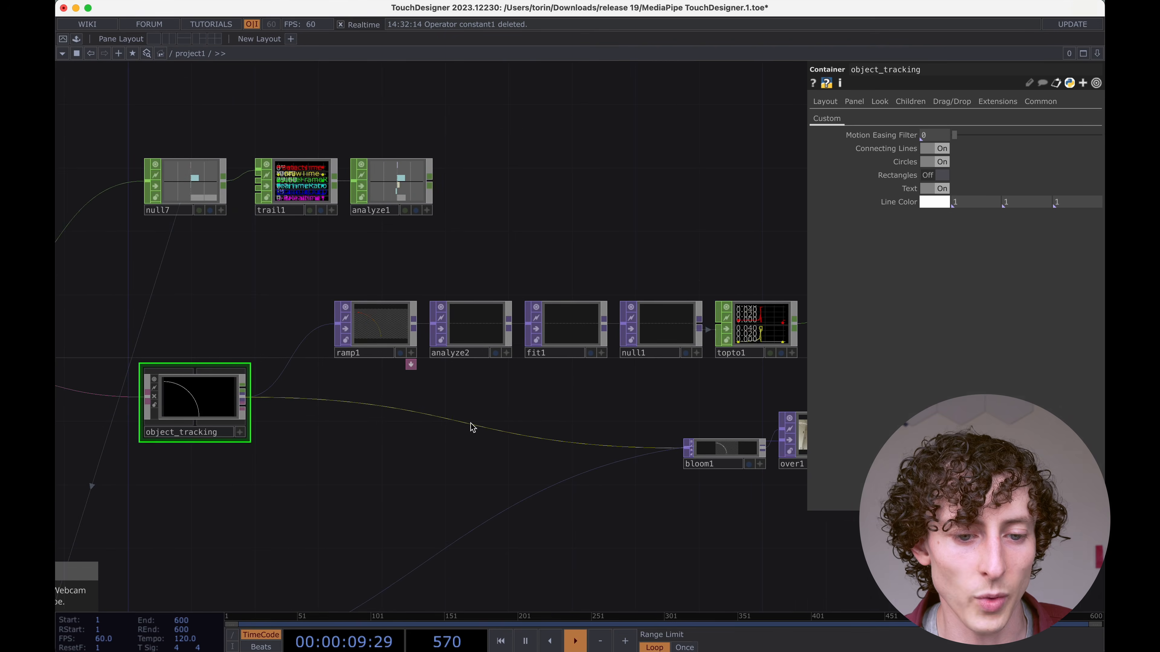
pyautogui.scroll(5, 134, 401)
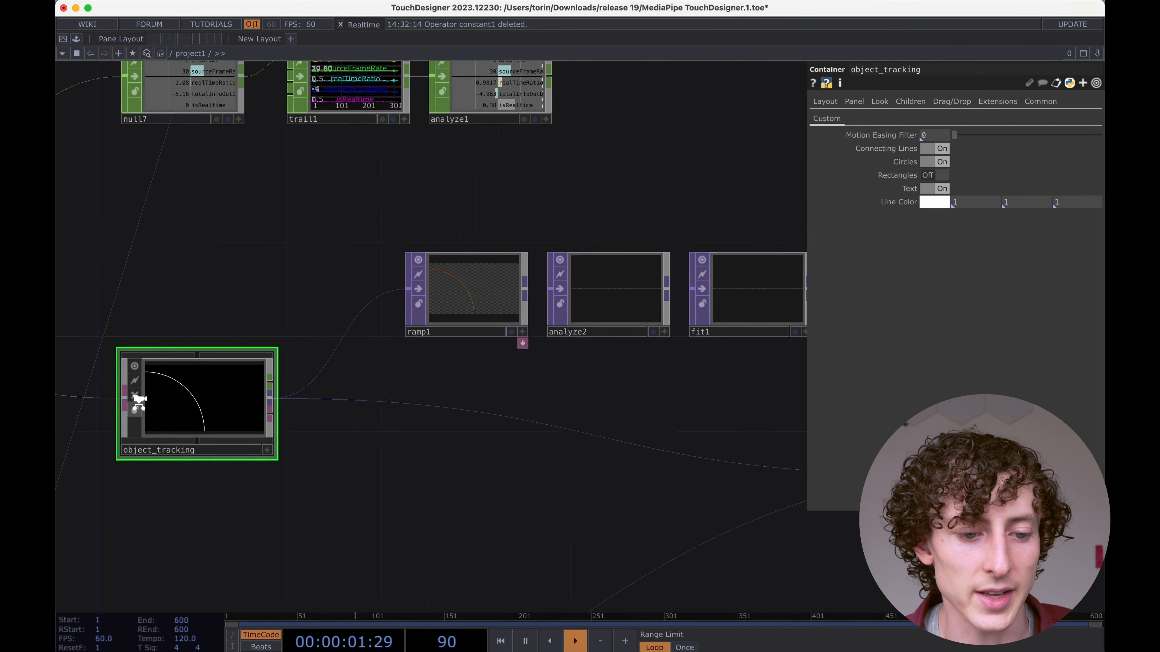
pyautogui.scroll(-3, 201, 429)
pyautogui.moveTo(477, 398); pyautogui.dragTo(404, 397)
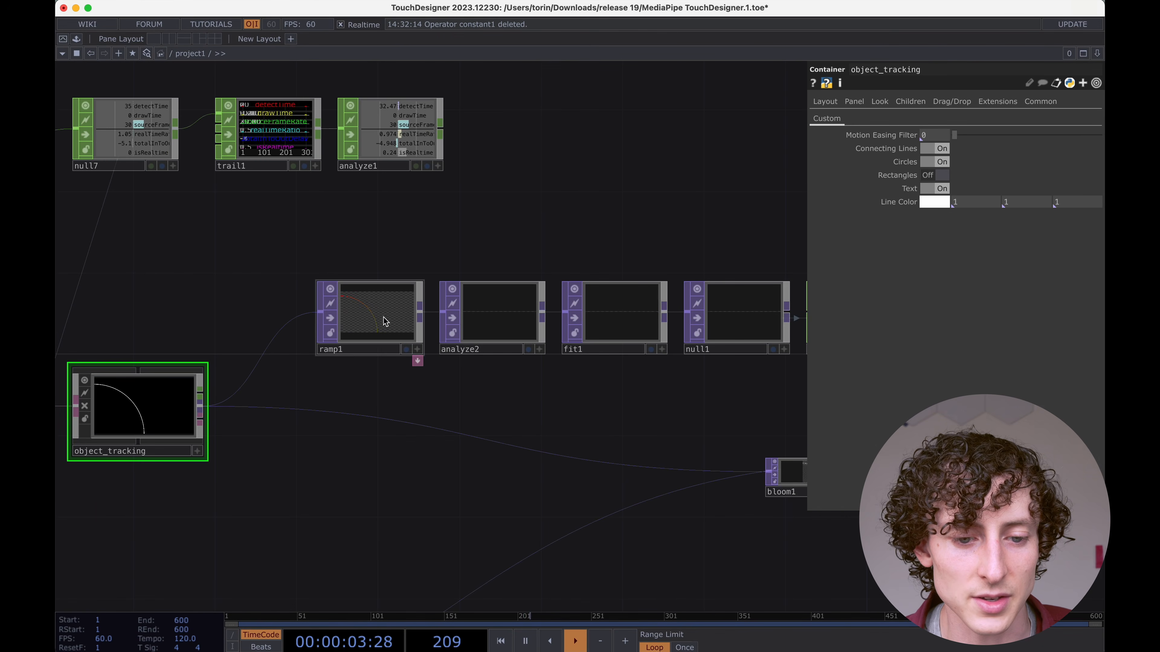
pyautogui.moveTo(599, 452); pyautogui.dragTo(369, 473)
pyautogui.scroll(5, 683, 346)
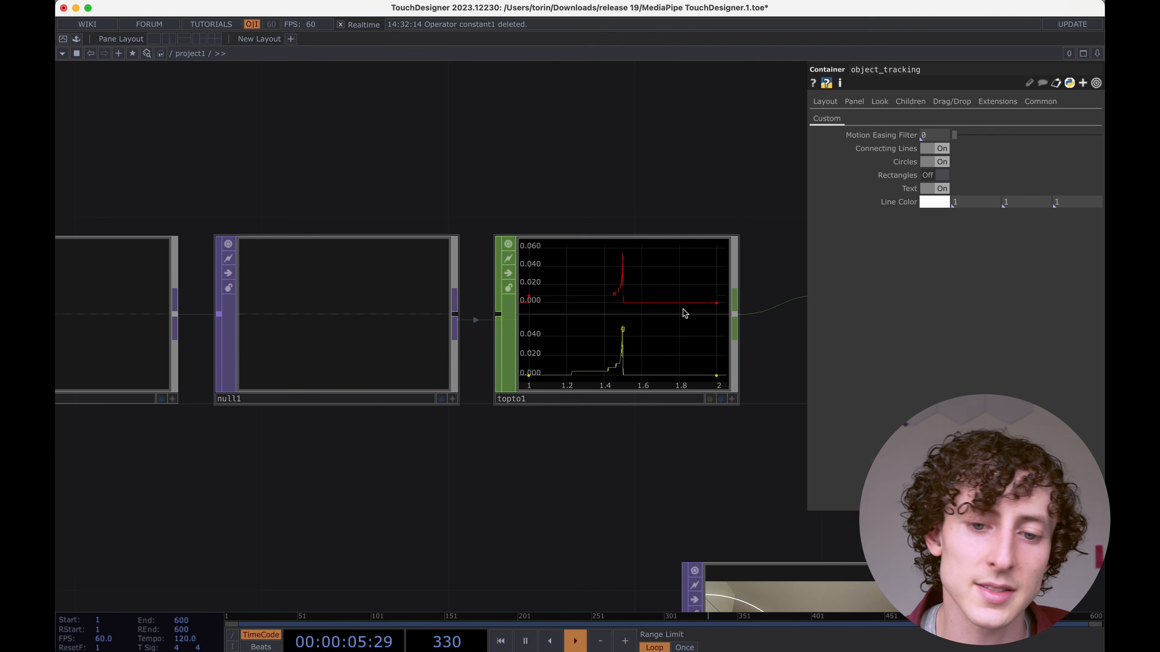
# Step: Insert a Null TOP after object_tracking's TOP output so that it feeds both ramp1 and bloom1
pyautogui.scroll(-4, 670, 286)
pyautogui.scroll(-4, 626, 441)
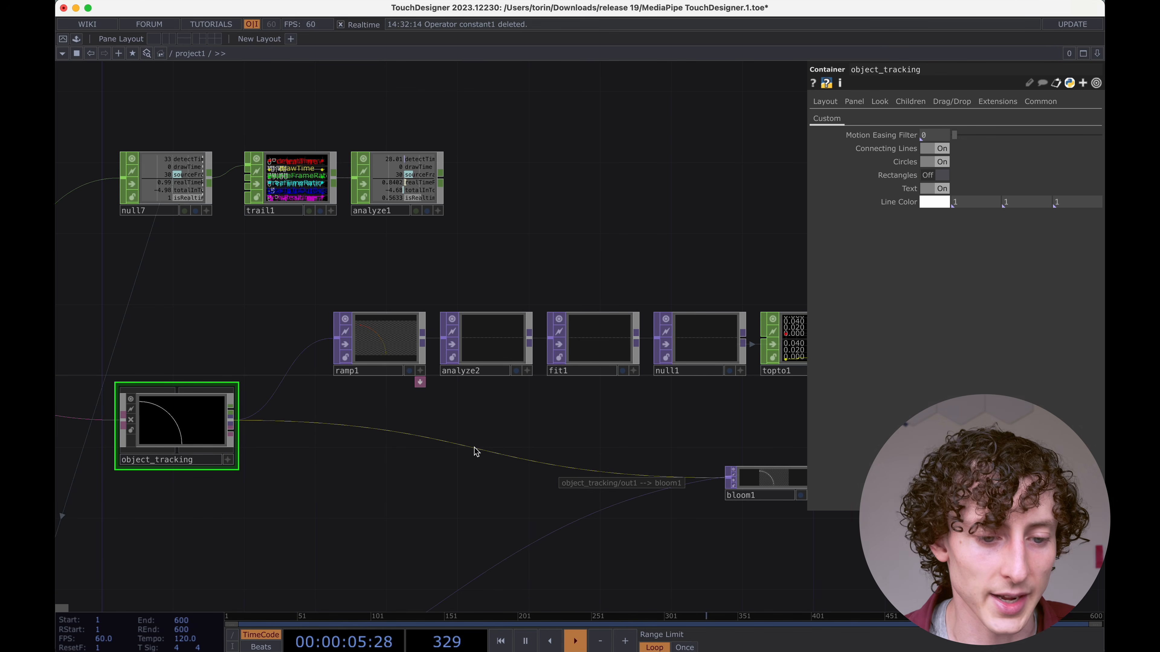
pyautogui.rightClick(232, 424)
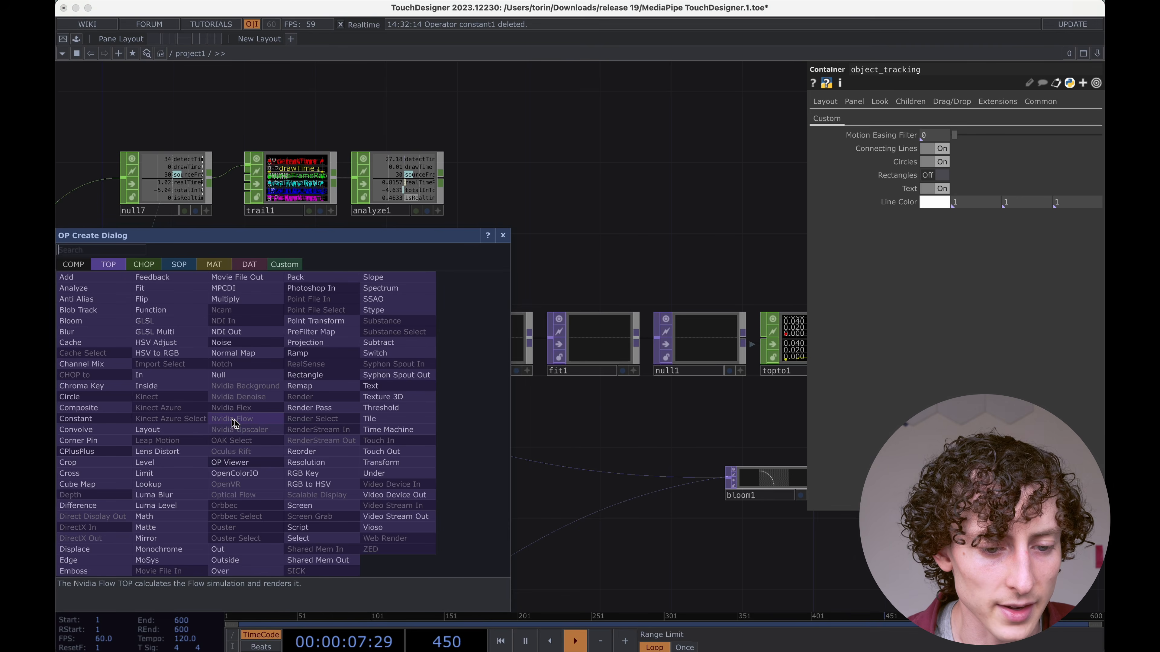
pyautogui.click(322, 420)
pyautogui.click(322, 419)
pyautogui.moveTo(322, 420); pyautogui.dragTo(394, 491)
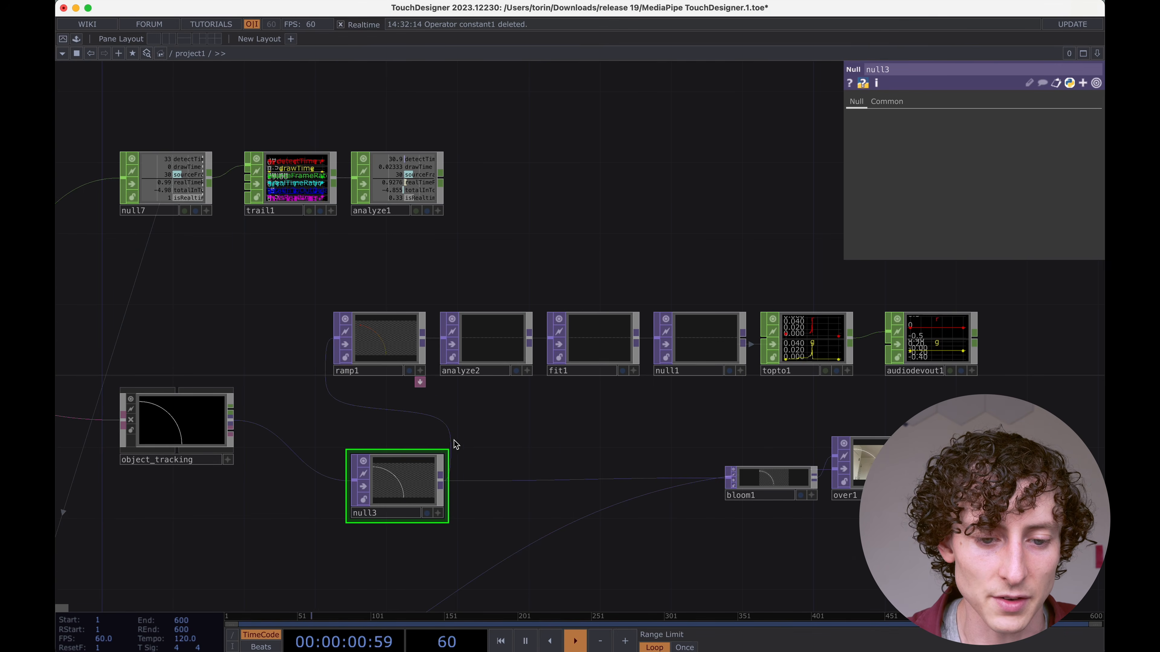
# Step: Rearrange the network by moving the ramp1-to-audiodevout1 chain and null3 farther away from object_tracking
pyautogui.click(390, 336)
pyautogui.moveTo(316, 285); pyautogui.dragTo(969, 390, button='right')
pyautogui.moveTo(410, 349); pyautogui.dragTo(609, 317)
pyautogui.moveTo(410, 477); pyautogui.dragTo(444, 441)
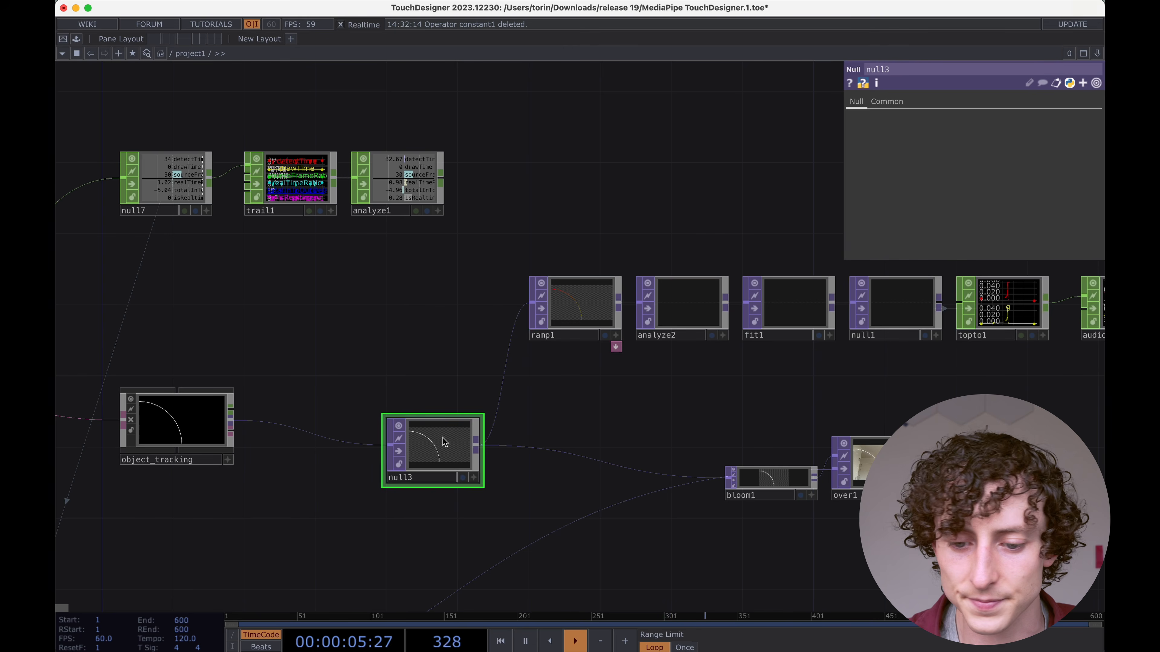
pyautogui.click(573, 297)
pyautogui.hscroll(5, 588, 410)
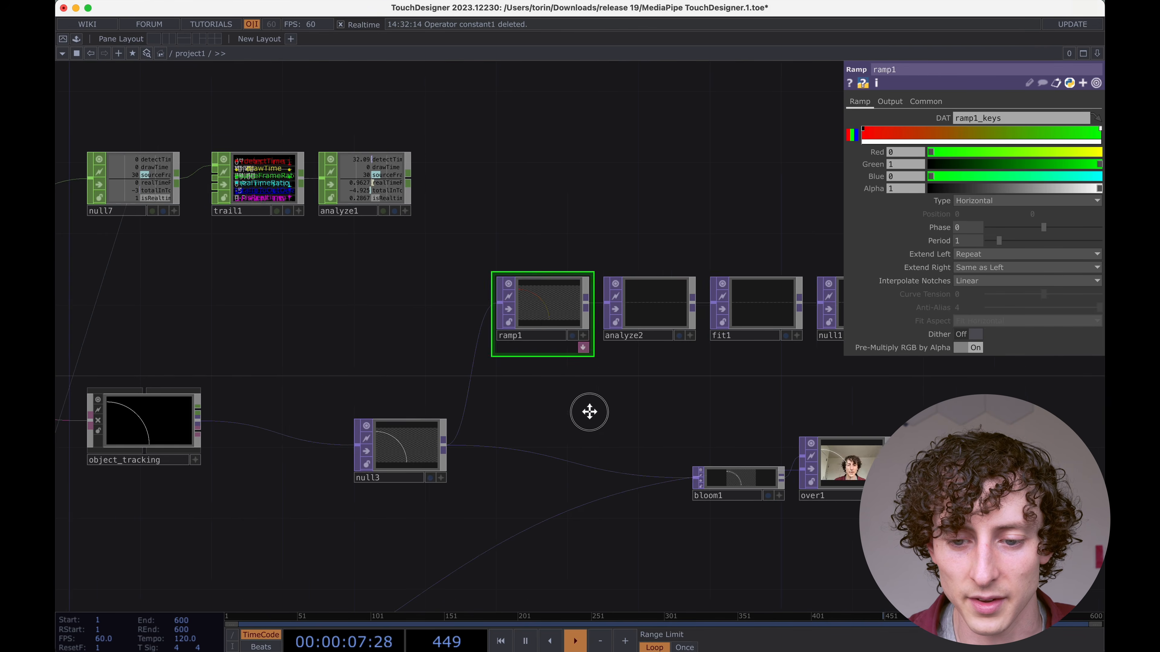
pyautogui.click(599, 488)
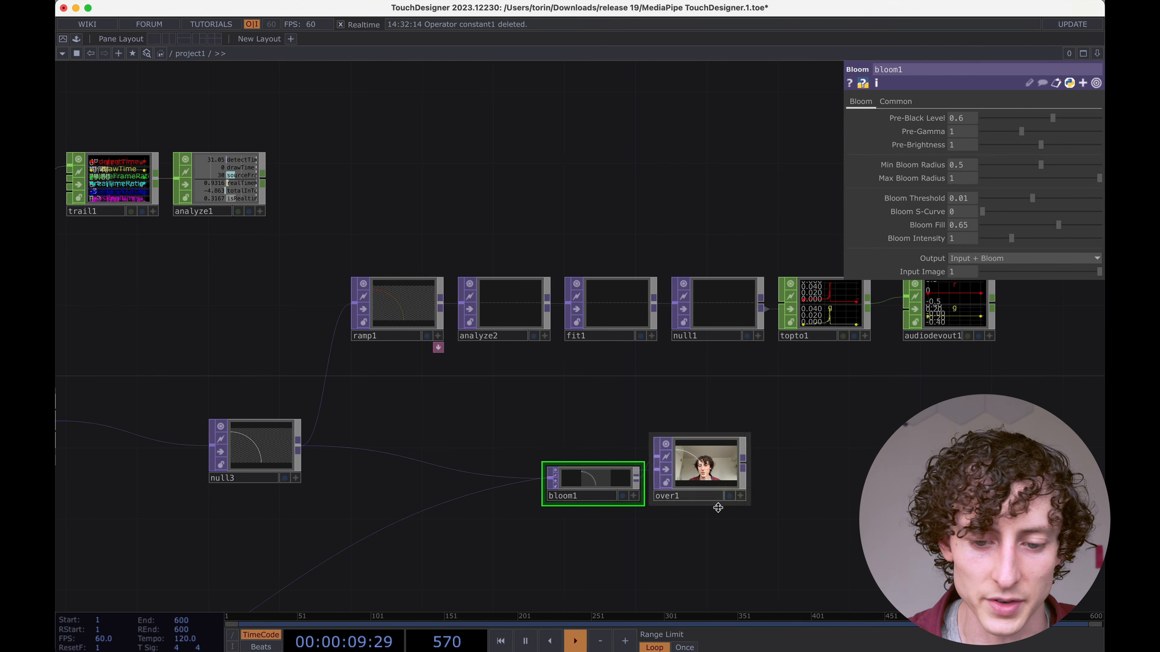
pyautogui.moveTo(440, 388); pyautogui.dragTo(641, 373)
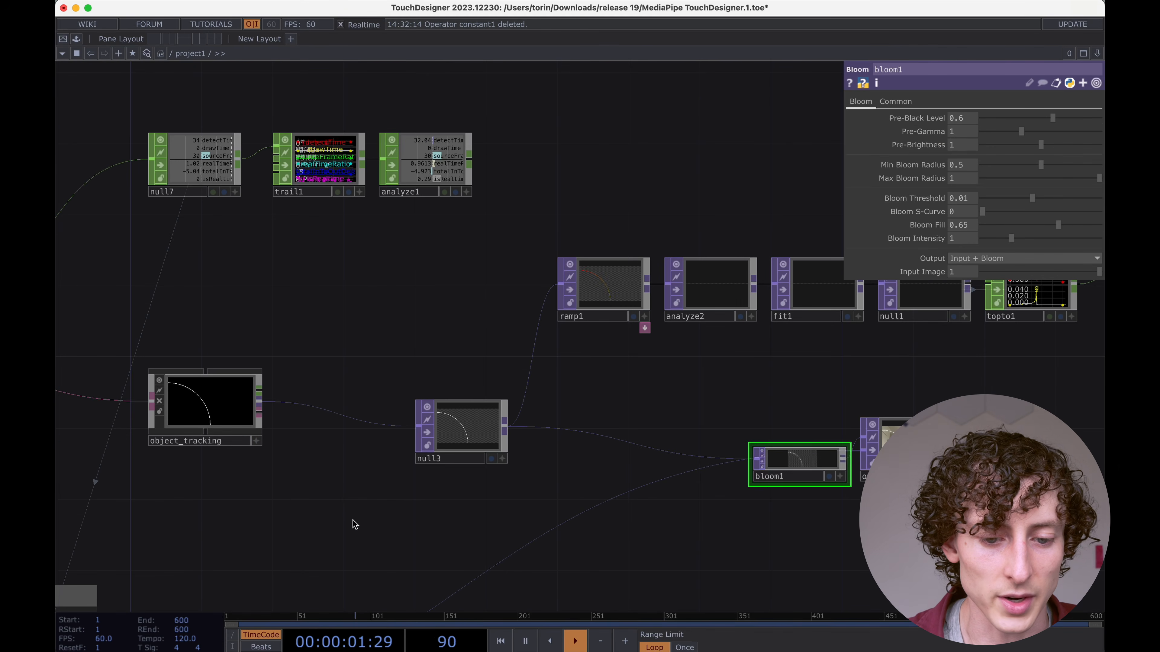
# Step: Insert a Switch TOP between object_tracking and null3, and space the two nodes out in a row
pyautogui.click(445, 451)
pyautogui.rightClick(381, 421)
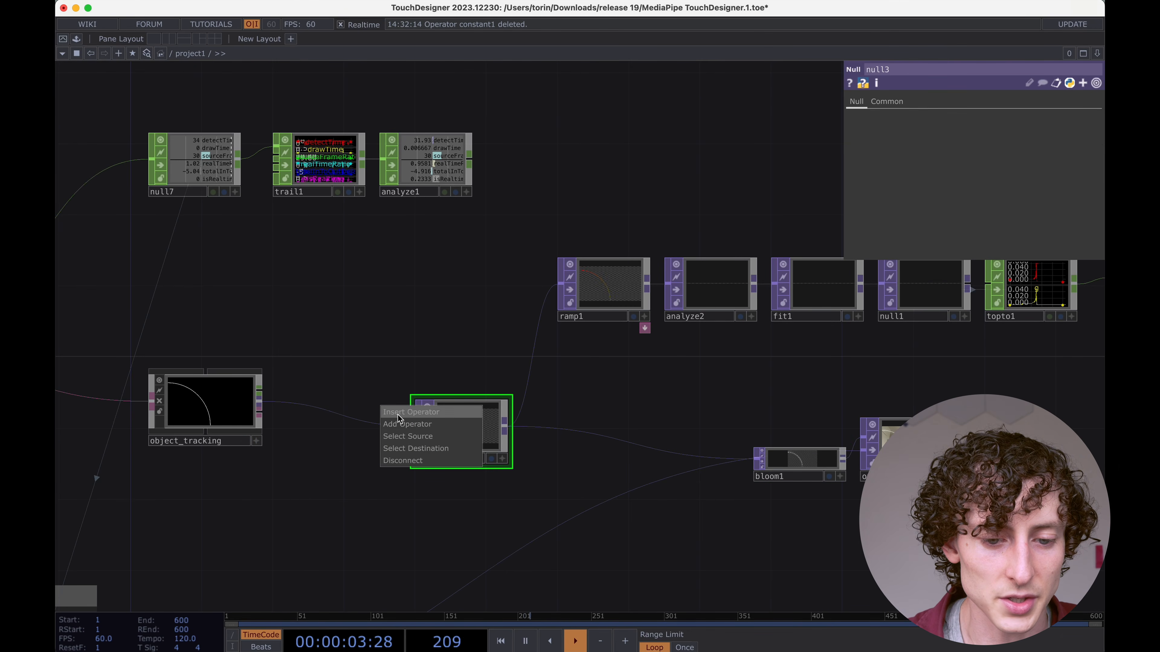
pyautogui.click(398, 415)
pyautogui.write('sw')
pyautogui.press('Return')
pyautogui.moveTo(384, 414); pyautogui.dragTo(362, 427)
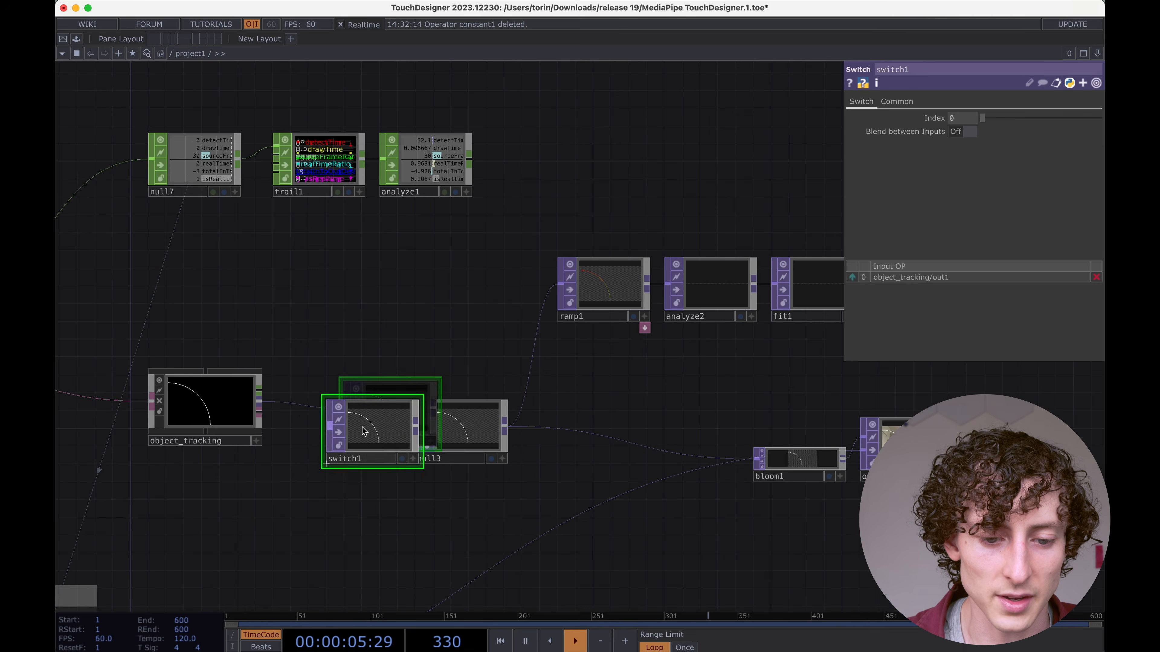
pyautogui.moveTo(465, 428); pyautogui.dragTo(513, 428)
pyautogui.moveTo(376, 428); pyautogui.dragTo(409, 428)
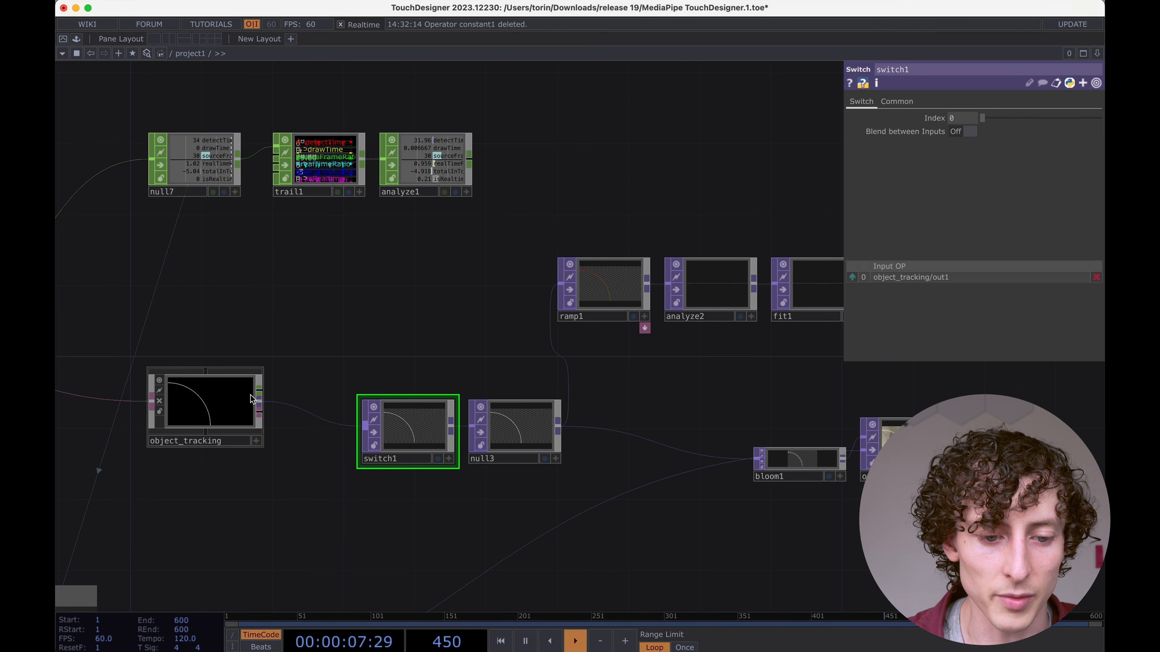
# Step: Add a Constant TOP below object_tracking and set its alpha to 0
pyautogui.moveTo(292, 459); pyautogui.dragTo(383, 376)
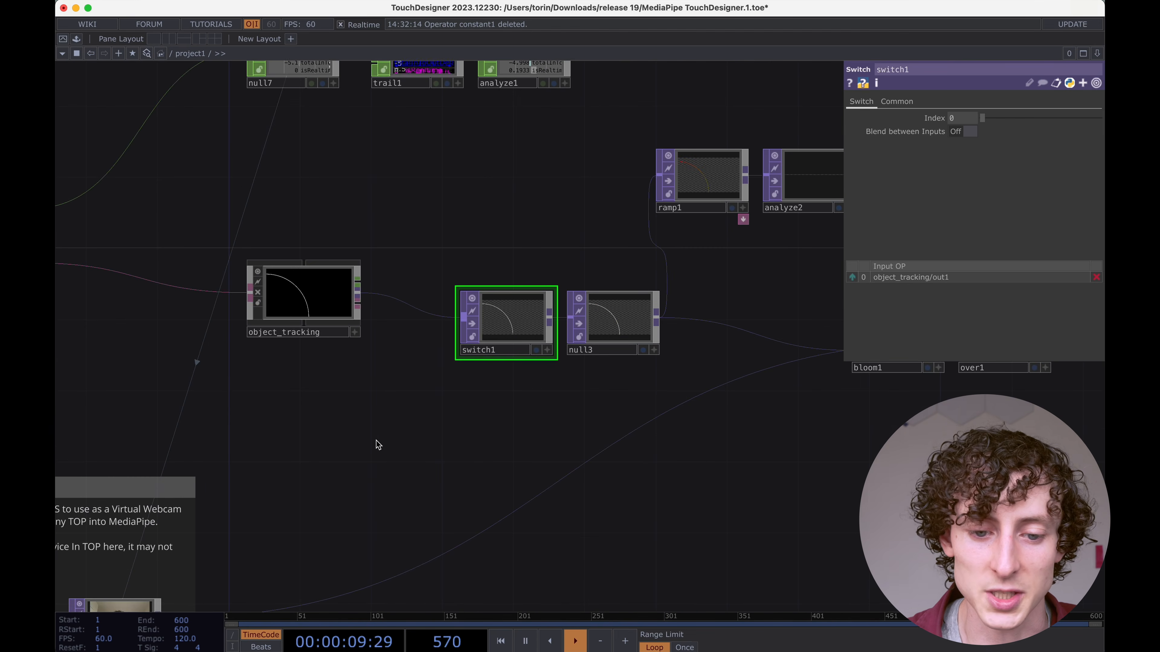
pyautogui.press('Tab')
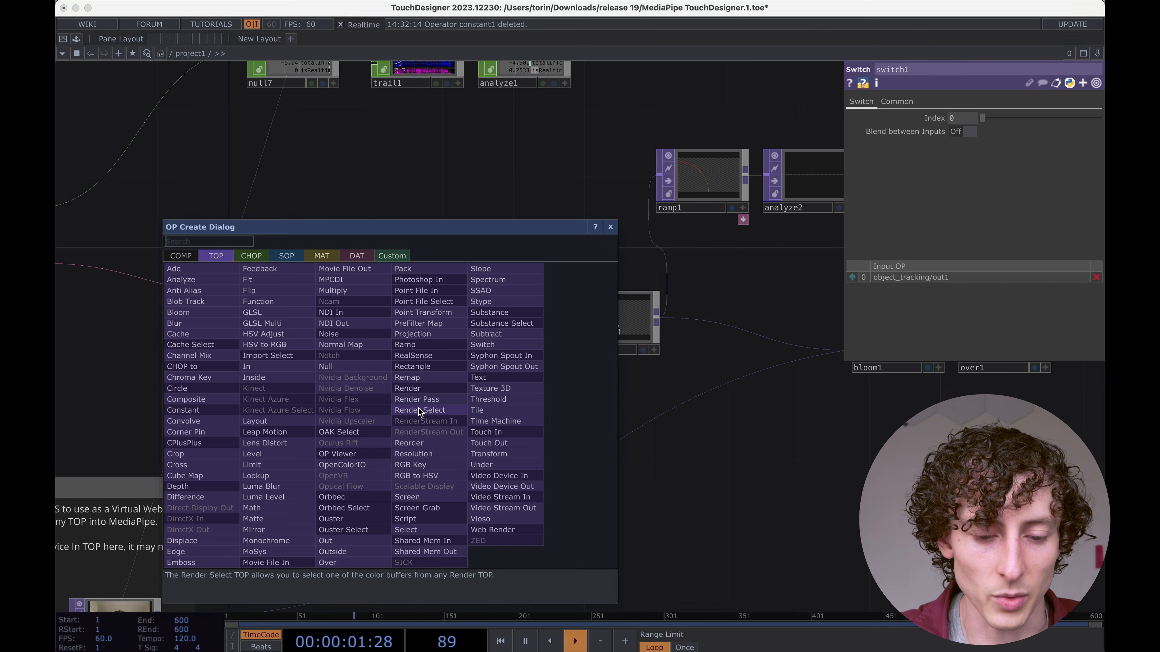
pyautogui.write('constant')
pyautogui.press('Return')
pyautogui.click(432, 427)
pyautogui.moveTo(432, 426); pyautogui.dragTo(414, 426)
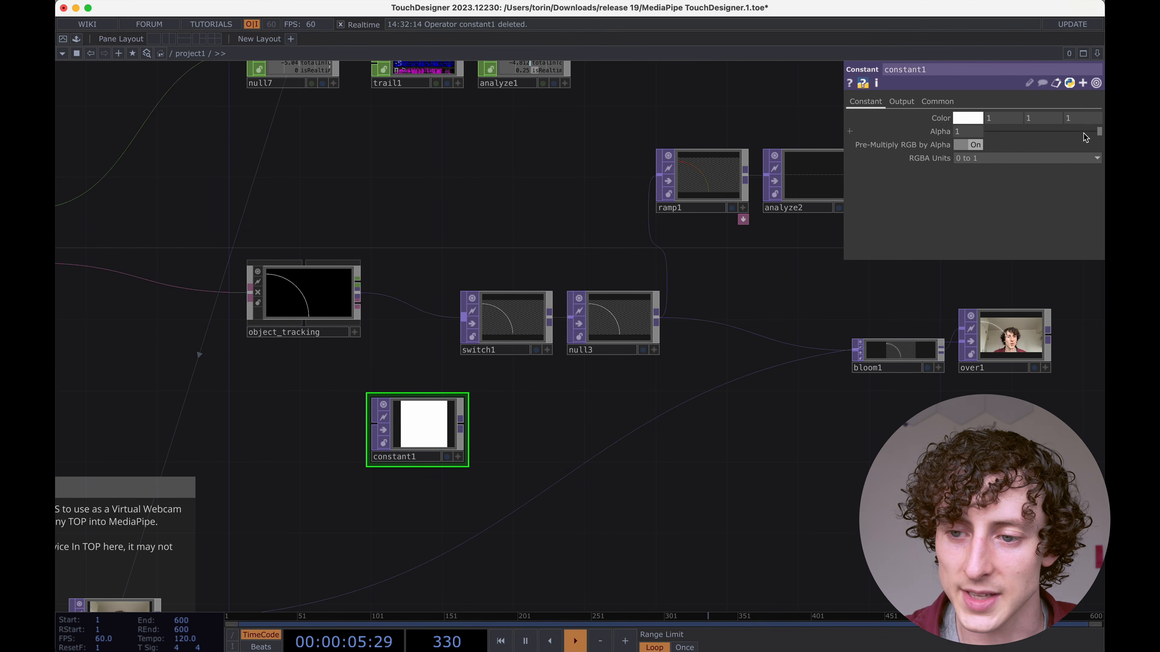
pyautogui.moveTo(1084, 134); pyautogui.dragTo(959, 131)
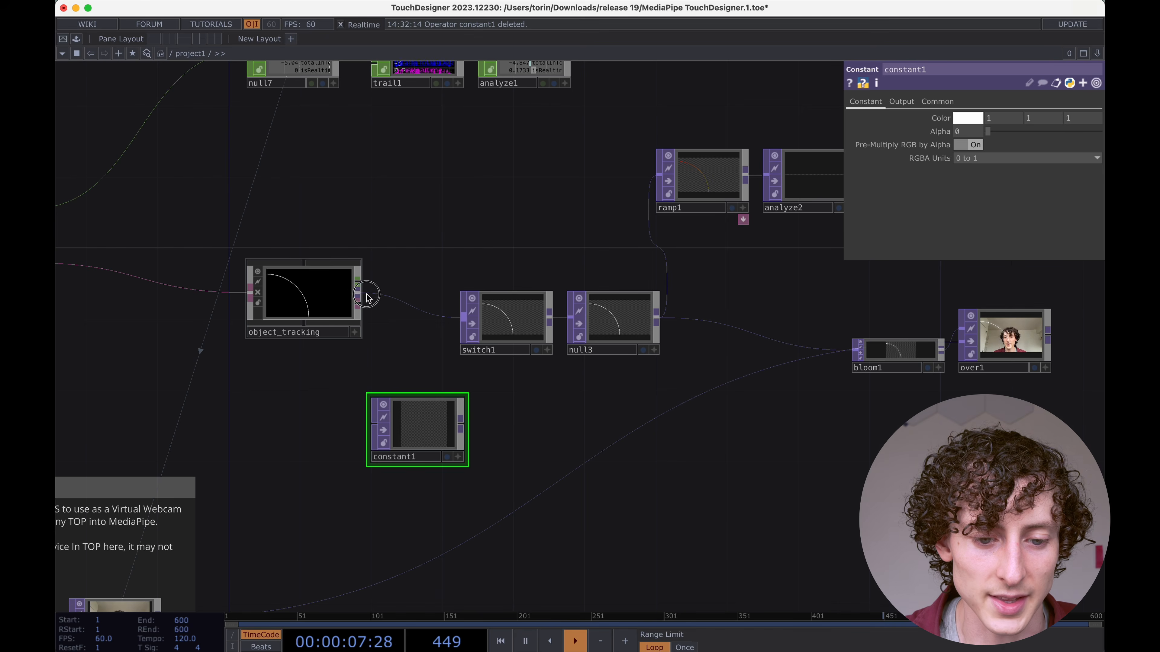
# Step: Connect object_tracking's TOP output to constant1 and constant1 to switch1, then test switch1's index and return it to 0
pyautogui.moveTo(367, 297); pyautogui.dragTo(375, 425)
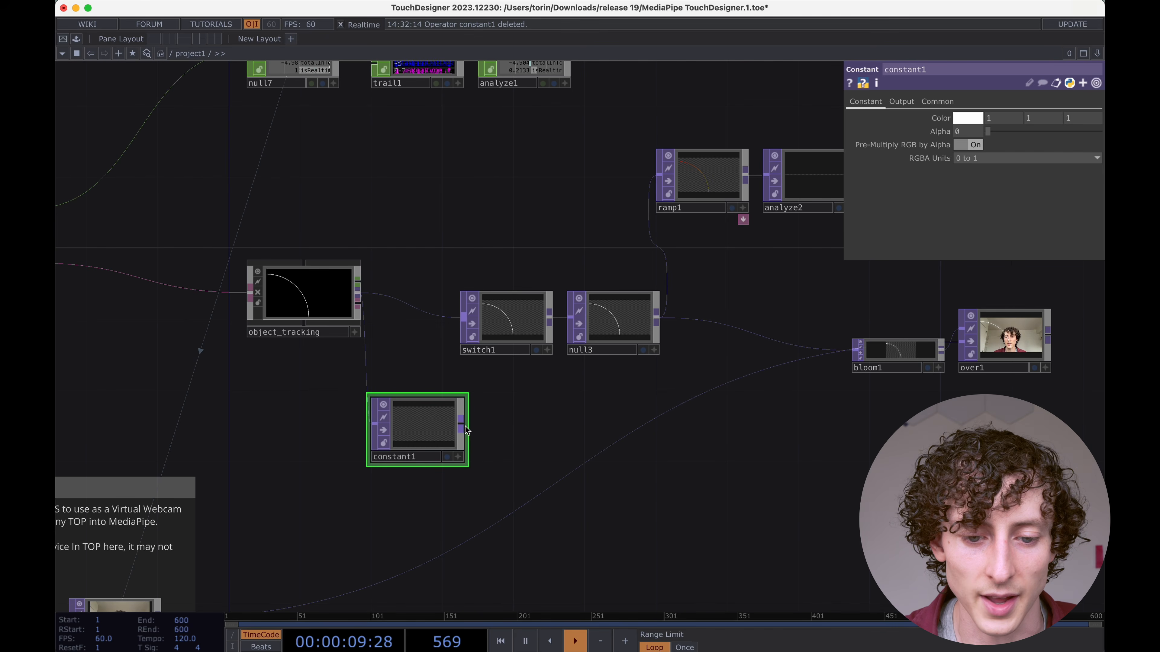
pyautogui.moveTo(465, 430); pyautogui.dragTo(465, 350)
pyautogui.click(526, 317)
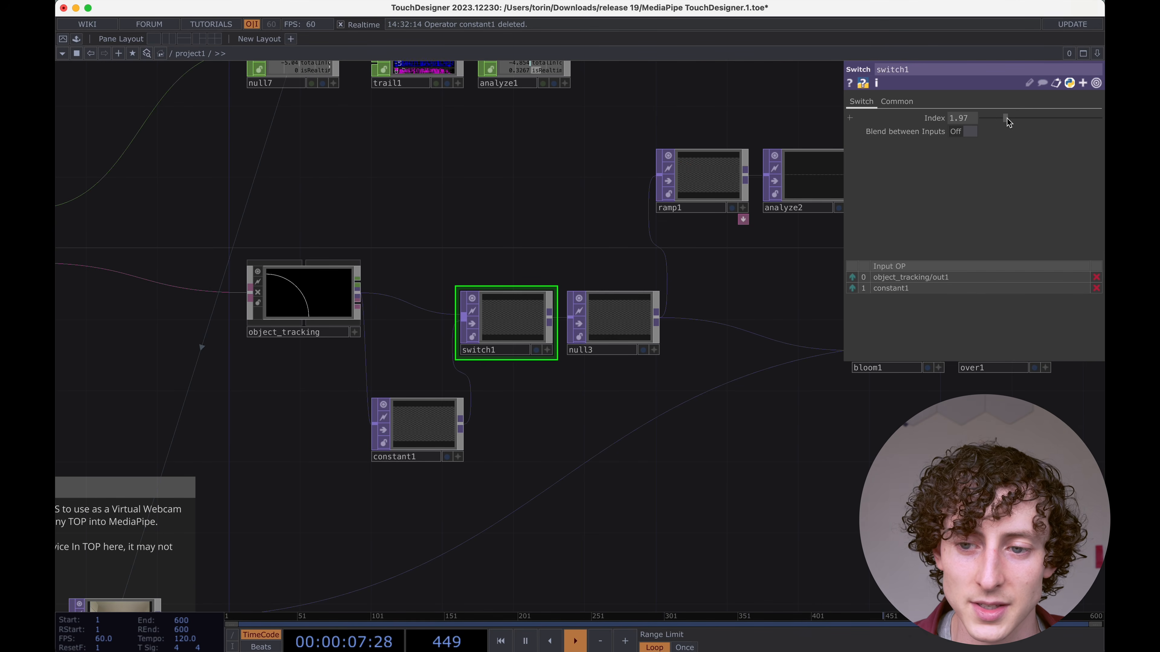
pyautogui.moveTo(1006, 118); pyautogui.dragTo(927, 127)
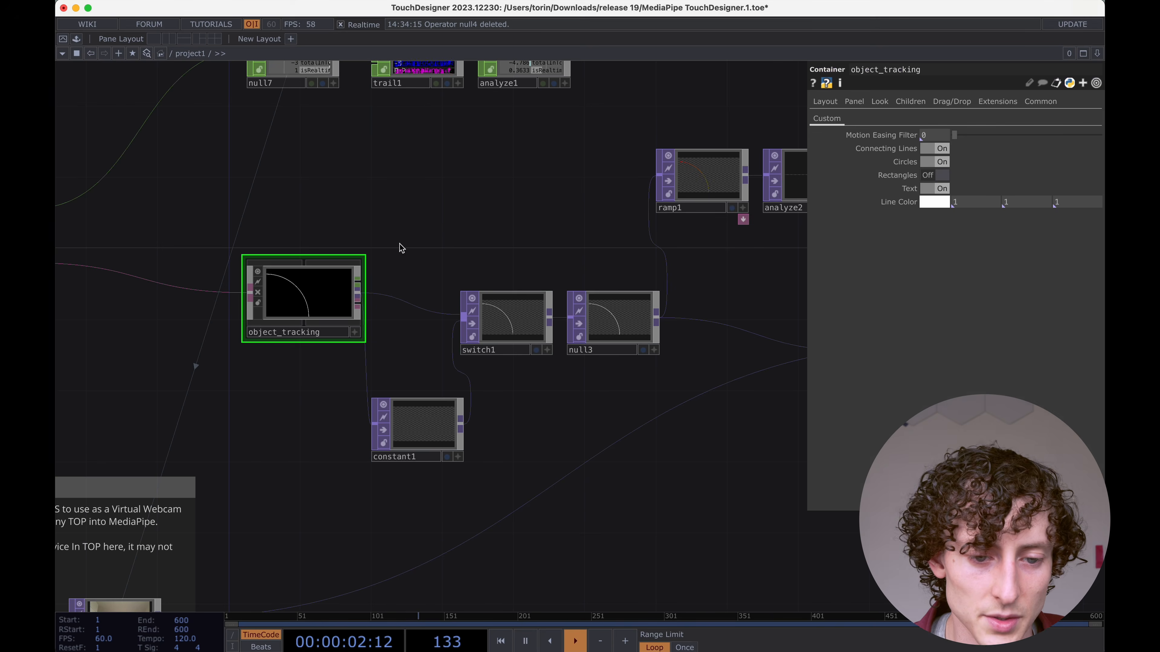
# Step: Add a Null CHOP to object_tracking's CHOP output and place it above the container
pyautogui.rightClick(358, 278)
pyautogui.write('null')
pyautogui.press('Return')
pyautogui.click(358, 279)
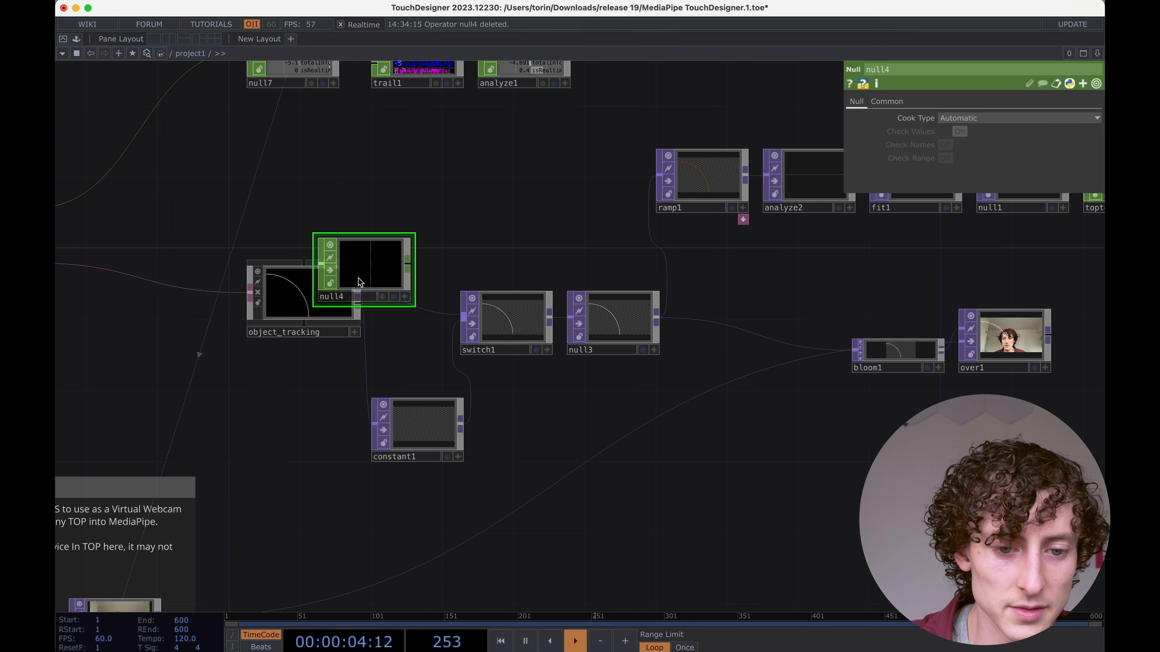
pyautogui.moveTo(358, 278); pyautogui.dragTo(412, 216)
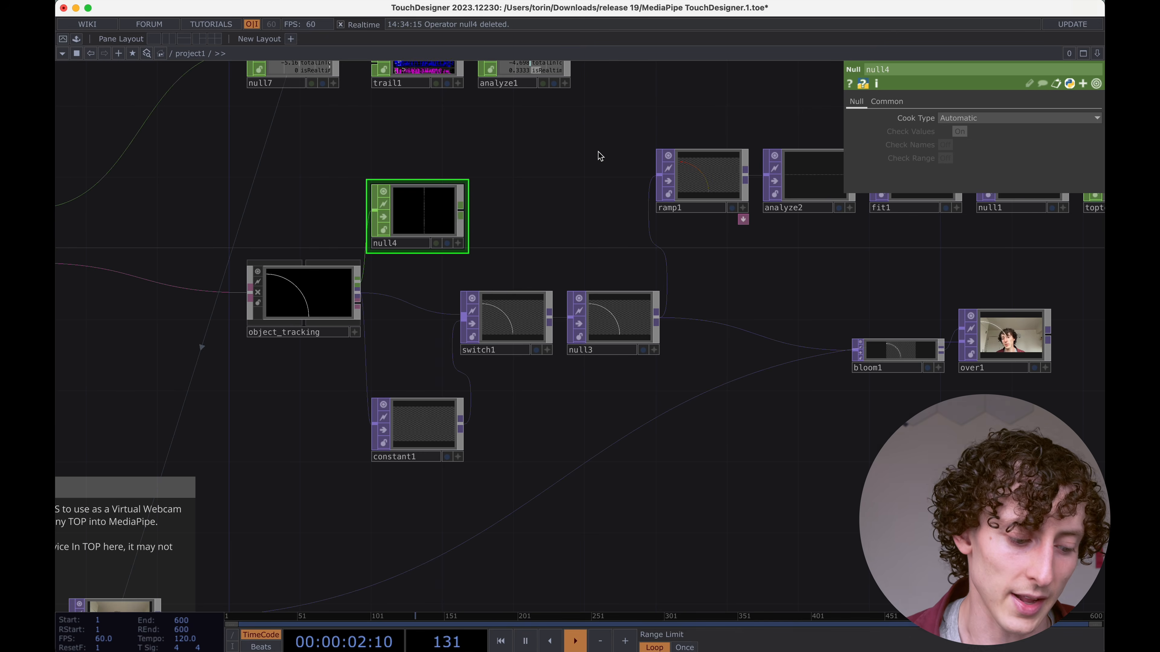
# Step: Drive switch1's index with the expression op('null4').numChans>0 and move constant1 up to its first input
pyautogui.click(512, 322)
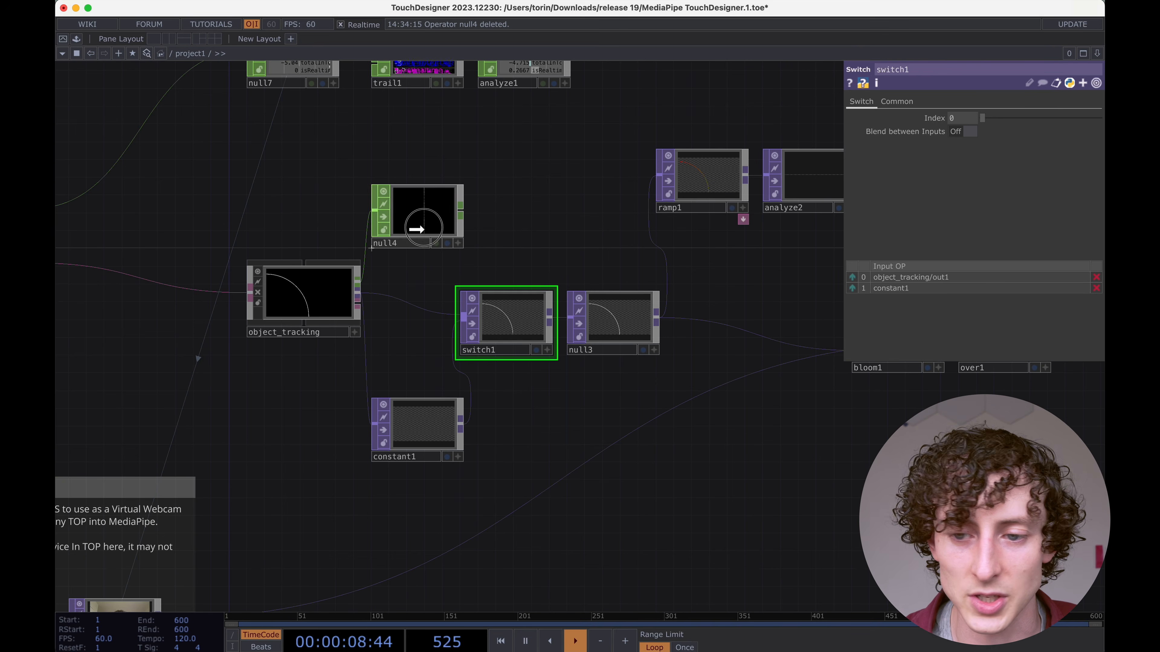
pyautogui.moveTo(414, 228); pyautogui.dragTo(966, 116)
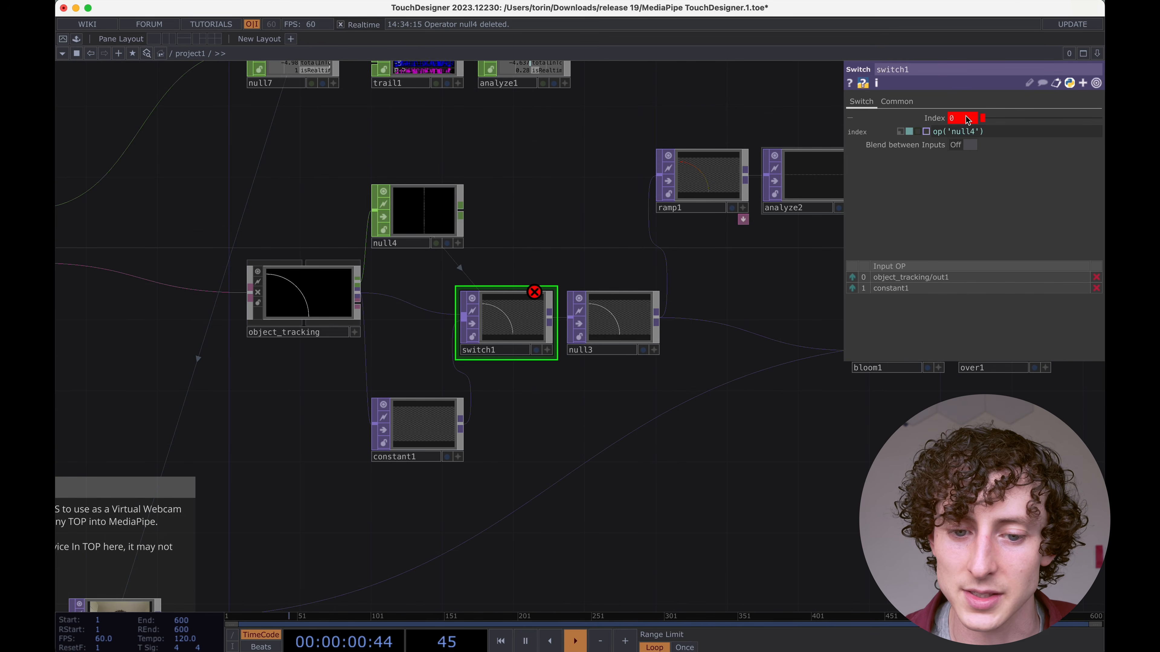
pyautogui.click(954, 133)
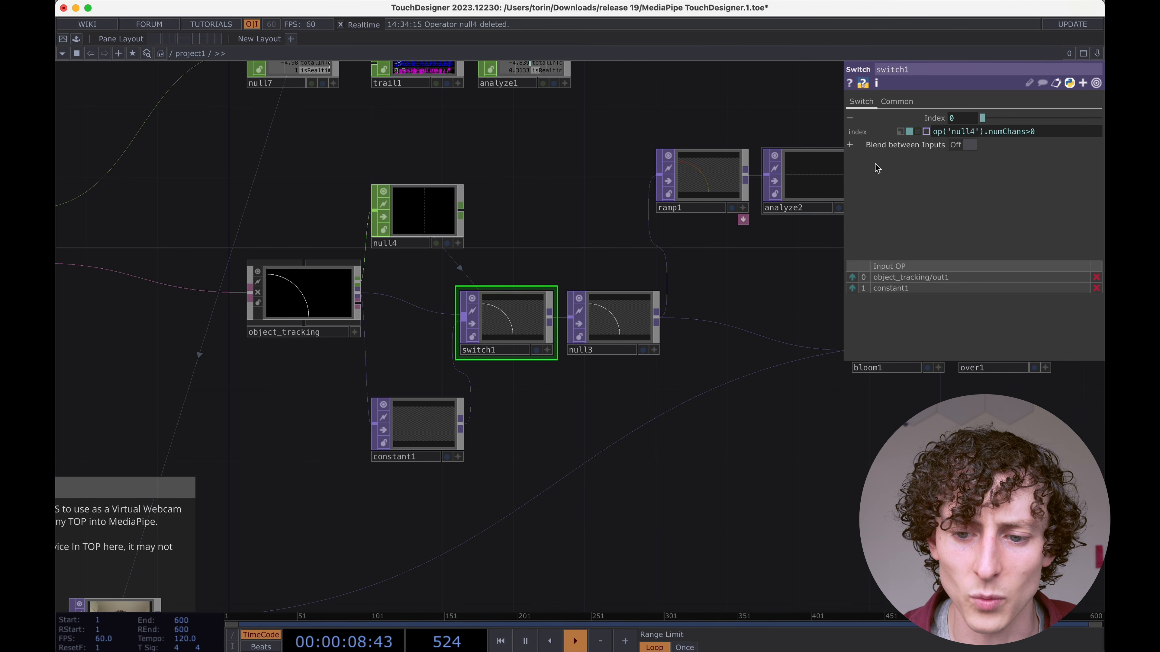
pyautogui.click(852, 288)
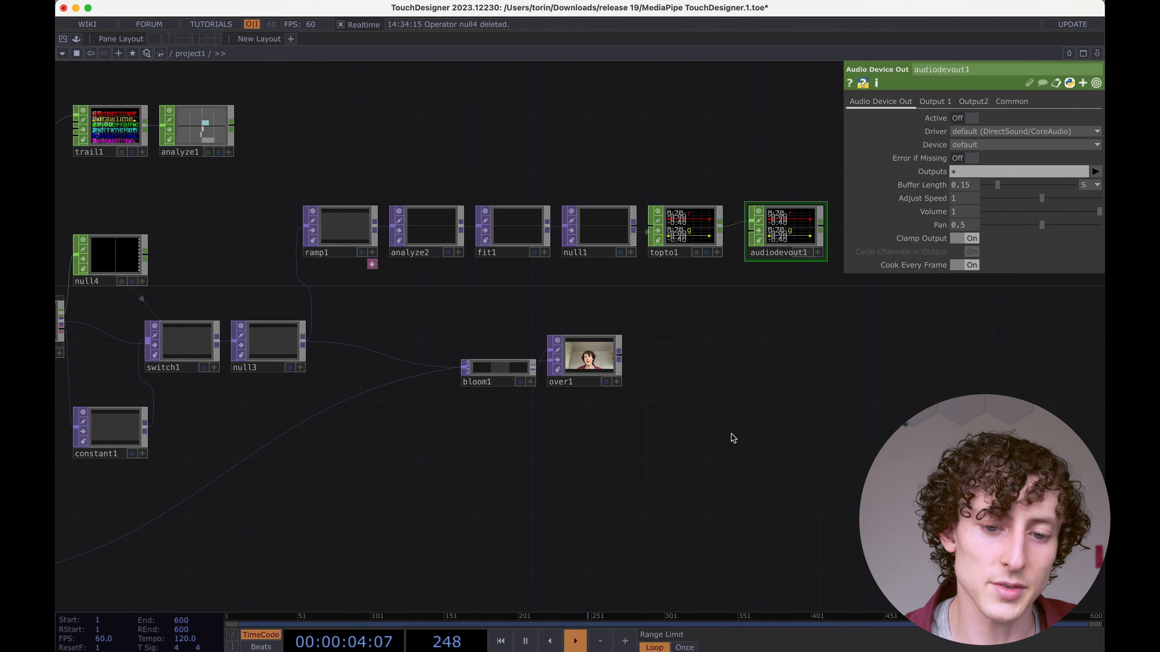
# Step: Enter the object_tracking component and examine the line1 material's settings and how it feeds the circles and rectangles
pyautogui.scroll(-5, 731, 434)
pyautogui.moveTo(629, 450); pyautogui.dragTo(745, 355)
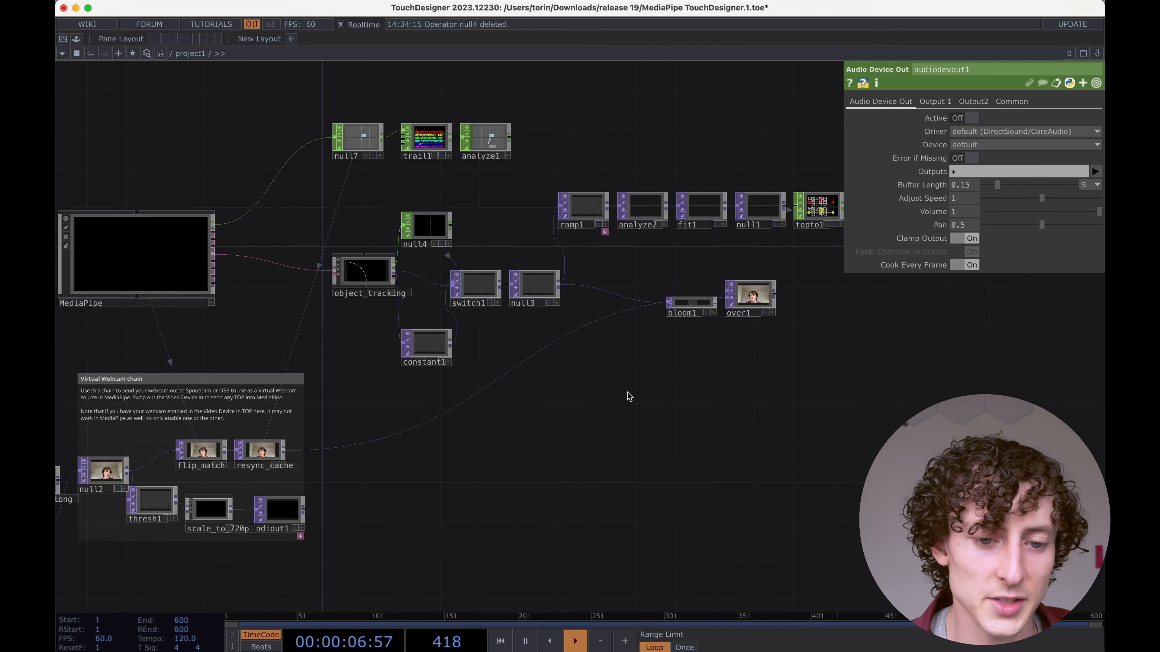
pyautogui.click(373, 268)
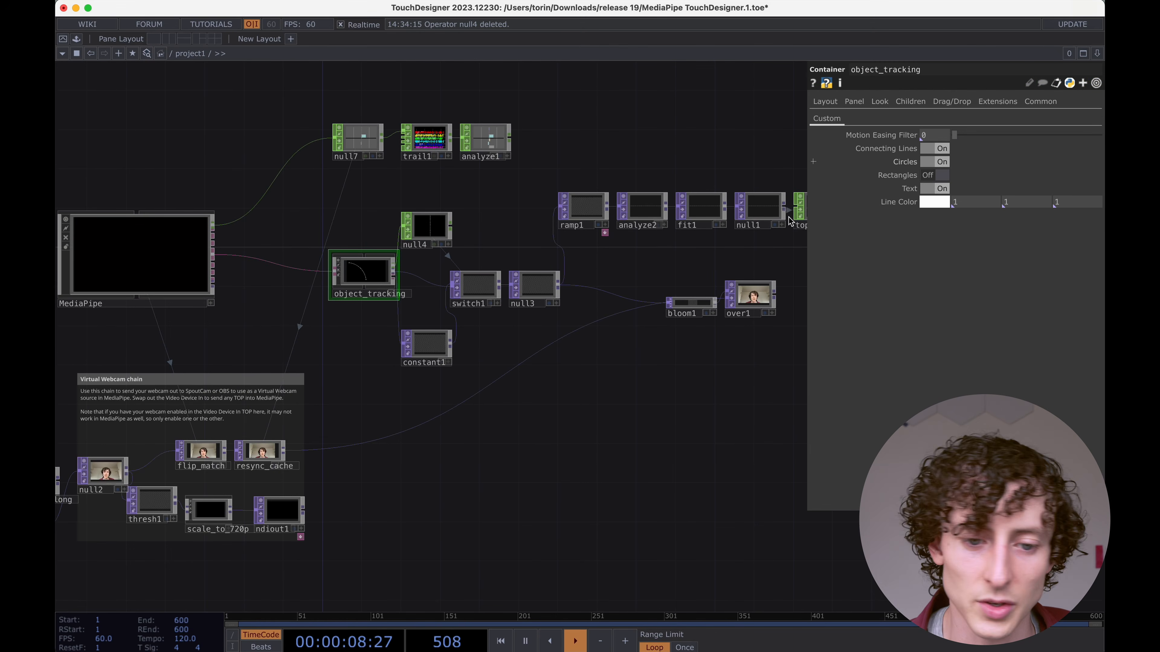
pyautogui.scroll(8, 368, 263)
pyautogui.scroll(-6, 365, 272)
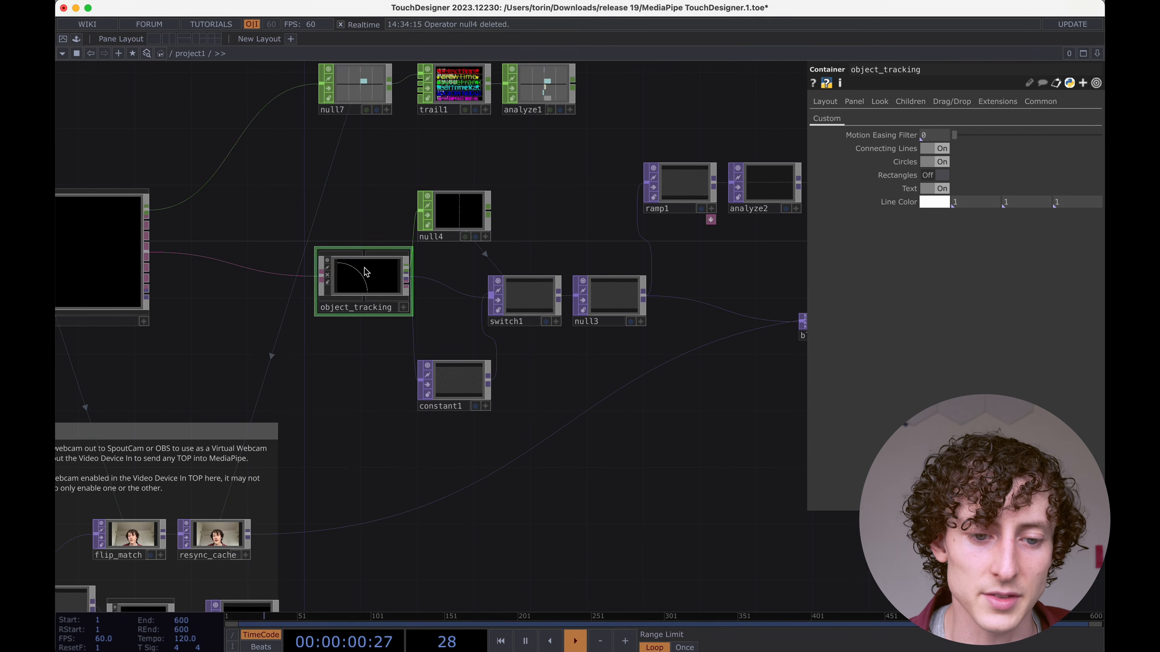
pyautogui.press('i')
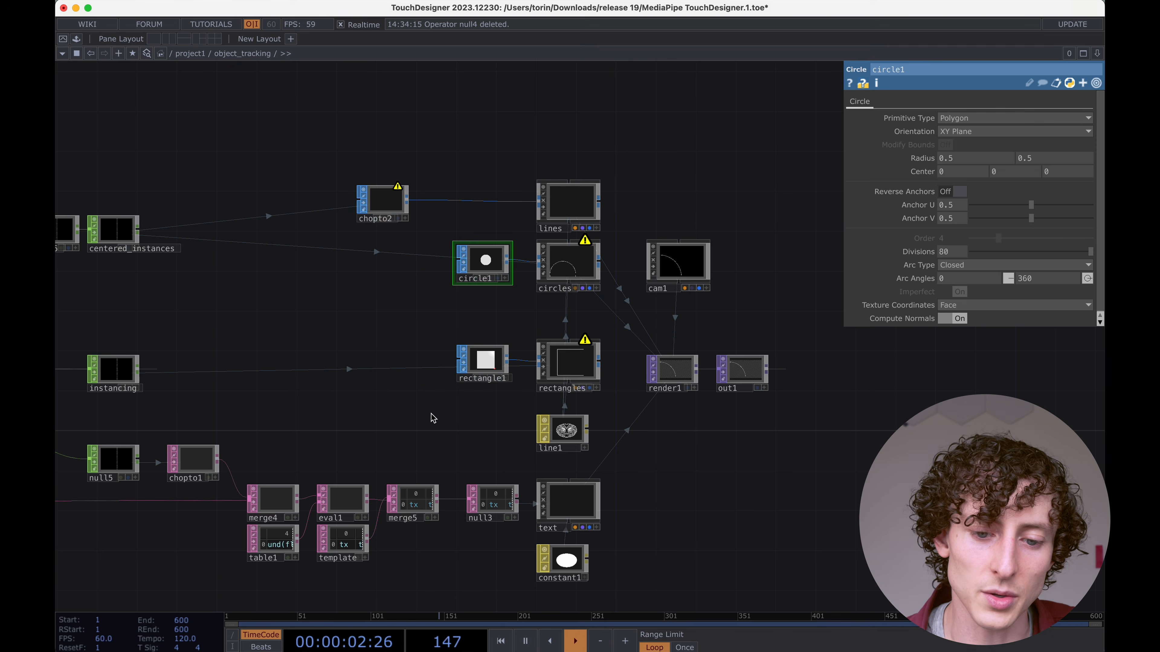
pyautogui.scroll(-5, 407, 402)
pyautogui.scroll(4, 539, 397)
pyautogui.click(537, 396)
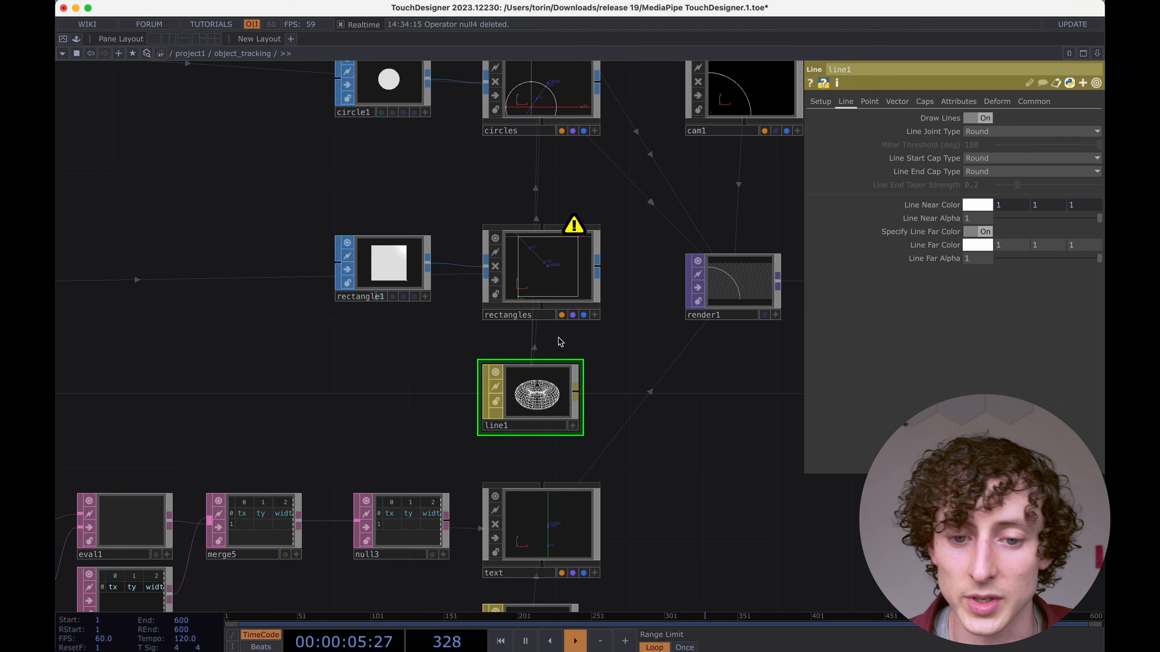
pyautogui.scroll(-3, 553, 357)
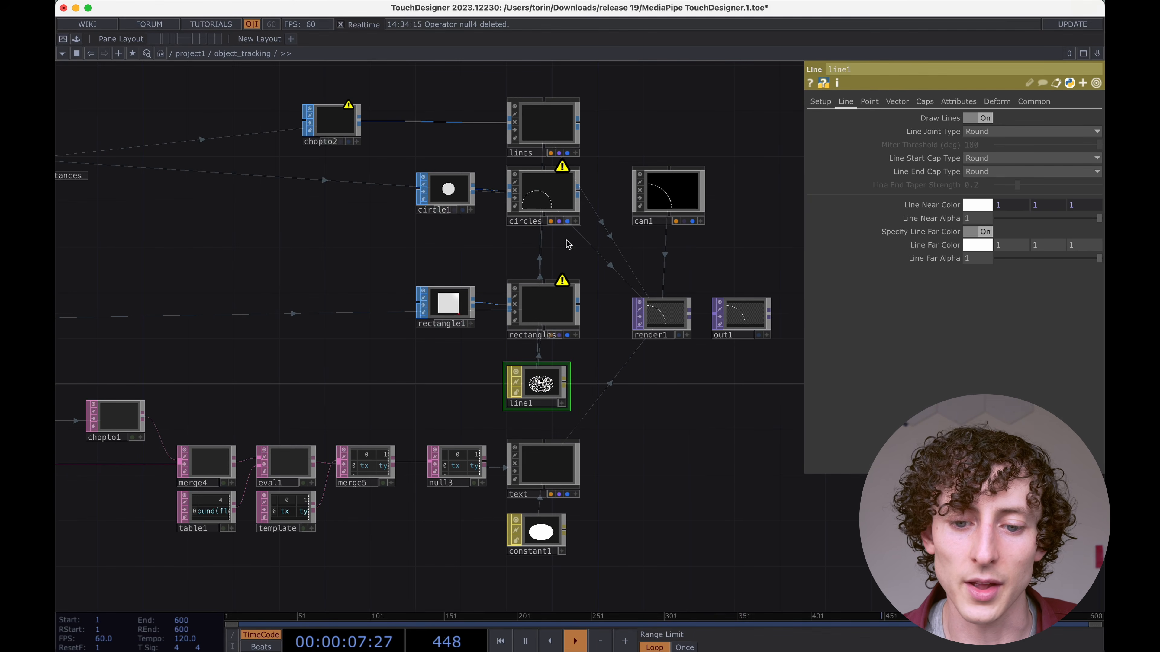
pyautogui.hscroll(3, 594, 320)
# Step: Create a Constant MAT inside object_tracking, assign it to the circles geometry, and return to the project network
pyautogui.press('Tab')
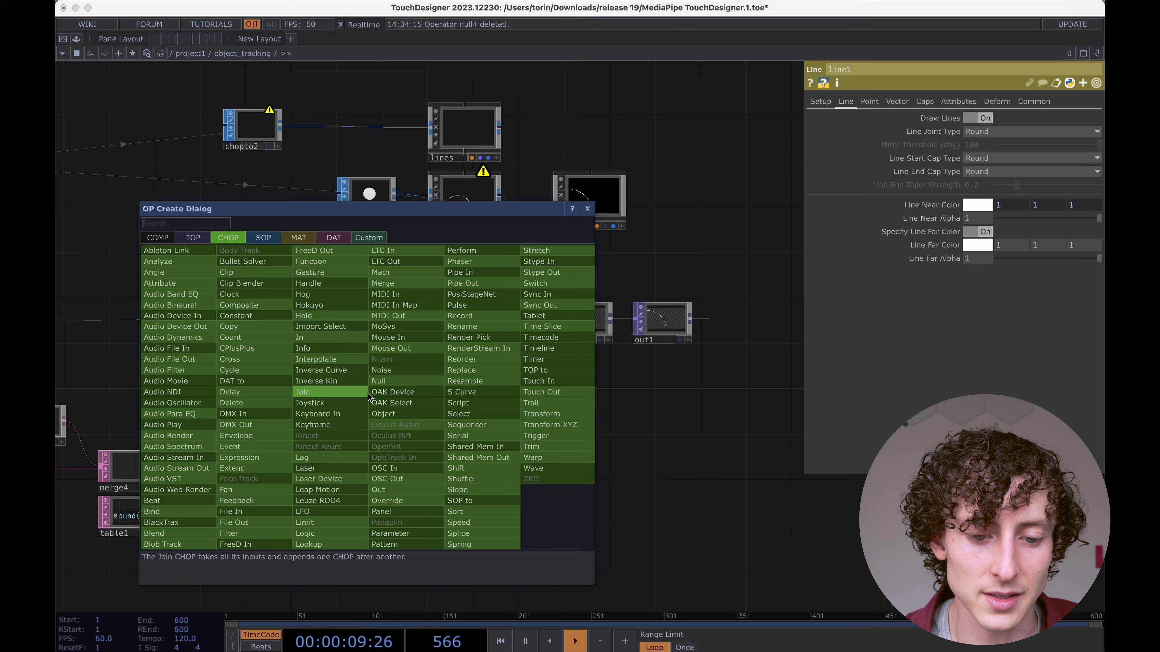
pyautogui.click(159, 238)
pyautogui.click(299, 238)
pyautogui.write('const')
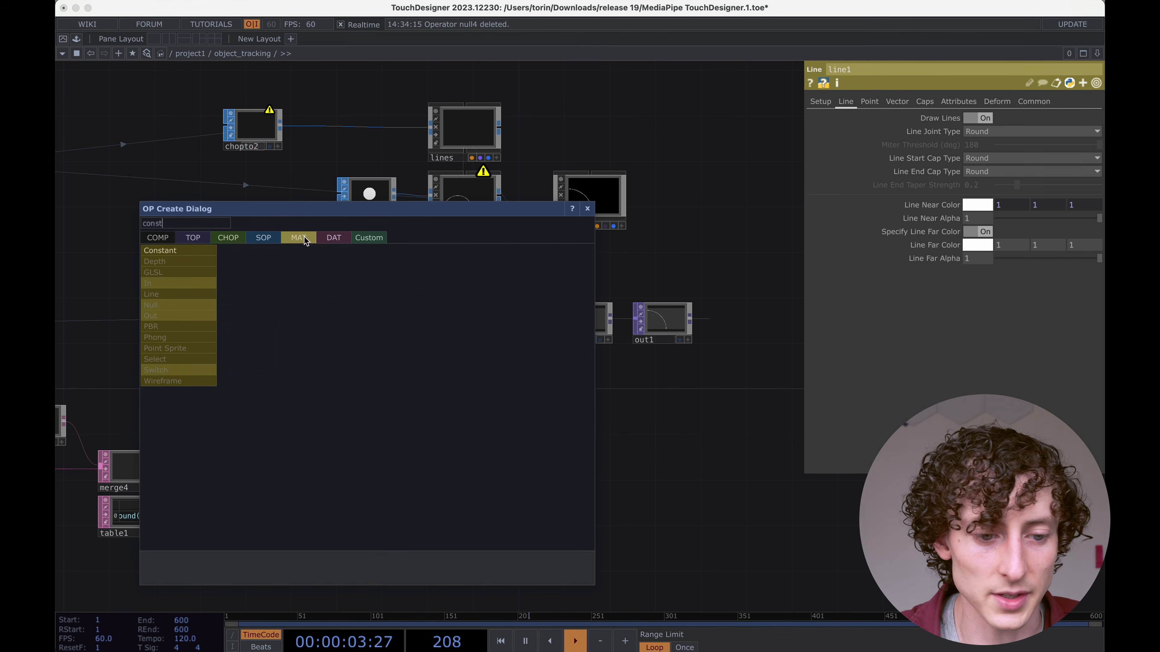
pyautogui.press('Return')
pyautogui.click(367, 400)
pyautogui.moveTo(367, 399); pyautogui.dragTo(457, 197)
pyautogui.click(476, 181)
pyautogui.click(579, 391)
pyautogui.press('u')
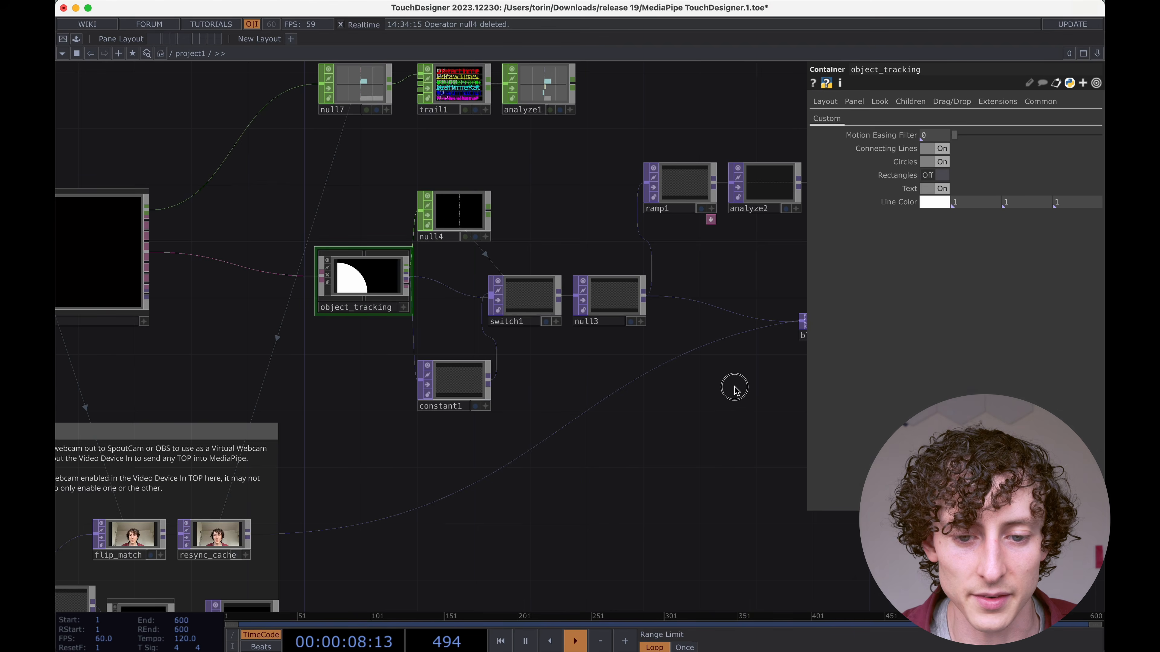
# Step: Insert a Multiply TOP between null3 and bloom1, multiplying the tracking graphics with the live video
pyautogui.moveTo(734, 387); pyautogui.dragTo(448, 394)
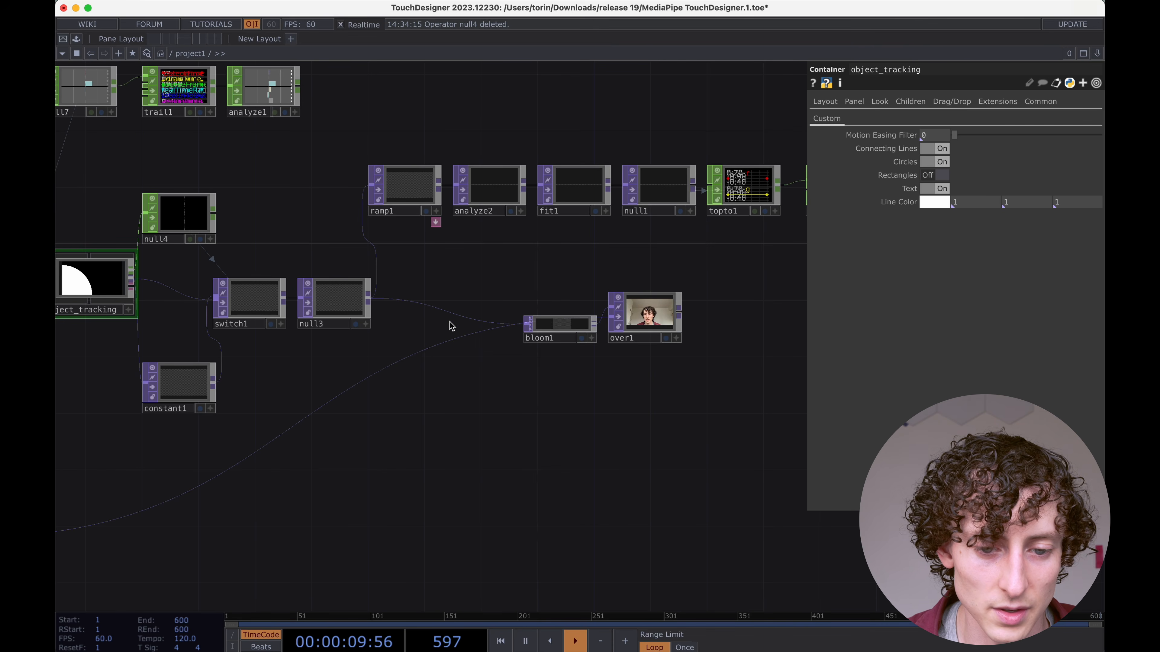
pyautogui.rightClick(448, 315)
pyautogui.click(479, 298)
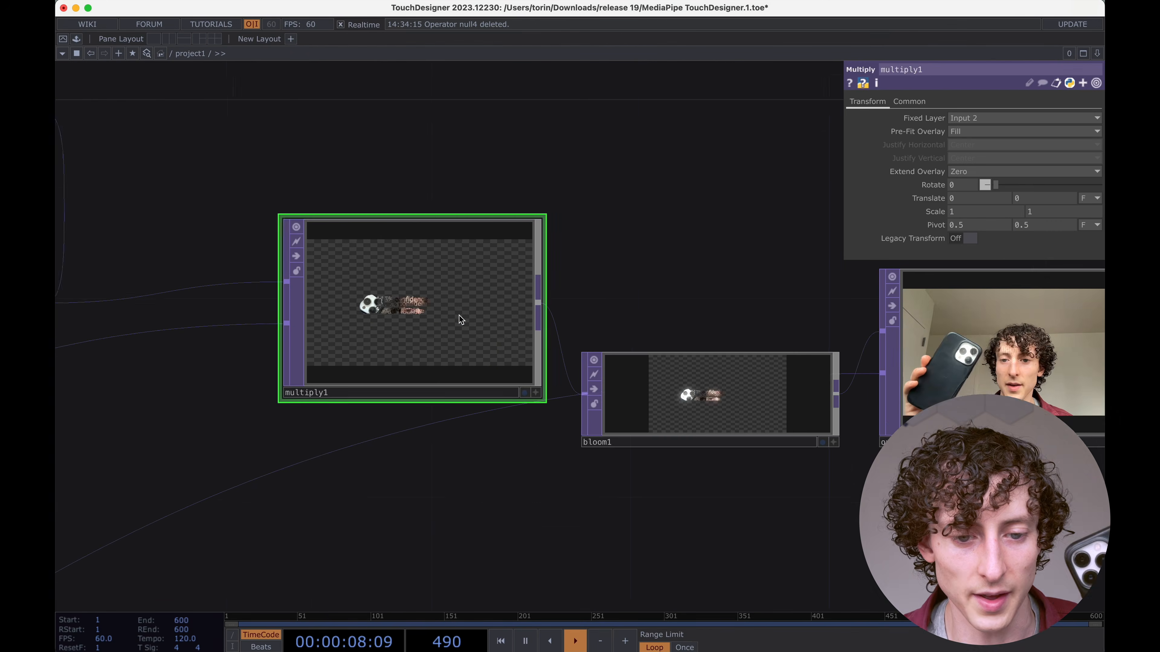
pyautogui.scroll(1, 460, 320)
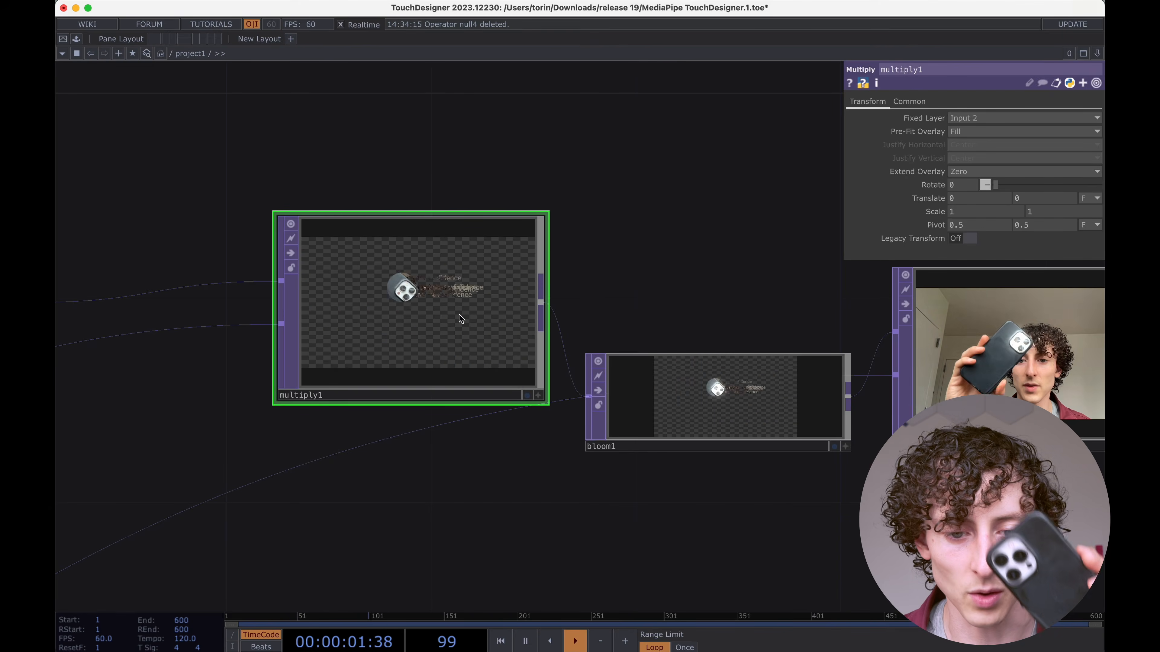
# Step: Delete the multiply1 TOP and the constant2 material inside object_tracking, returning to the project network
pyautogui.scroll(-6, 460, 320)
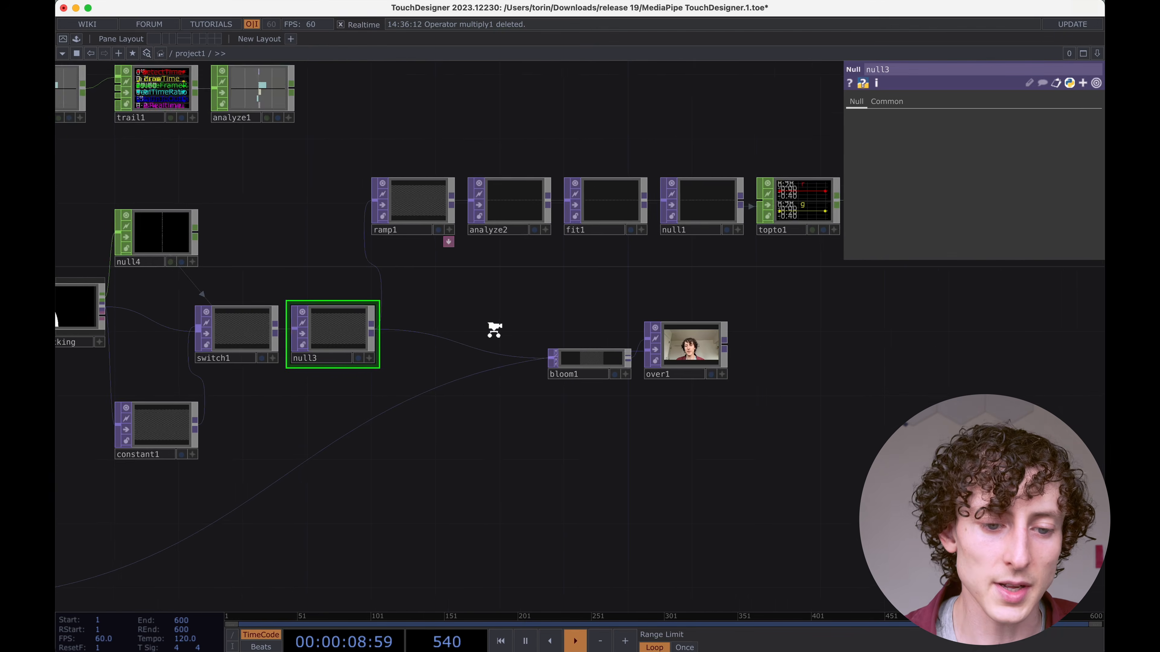
pyautogui.scroll(-3, 494, 329)
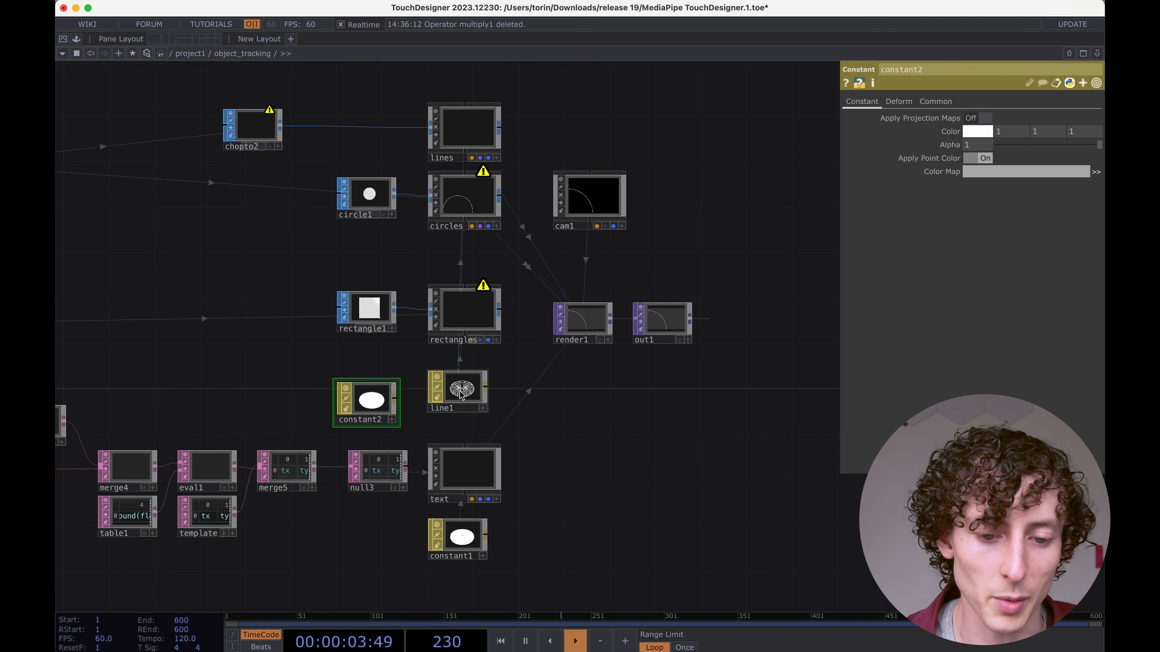
pyautogui.press('Delete')
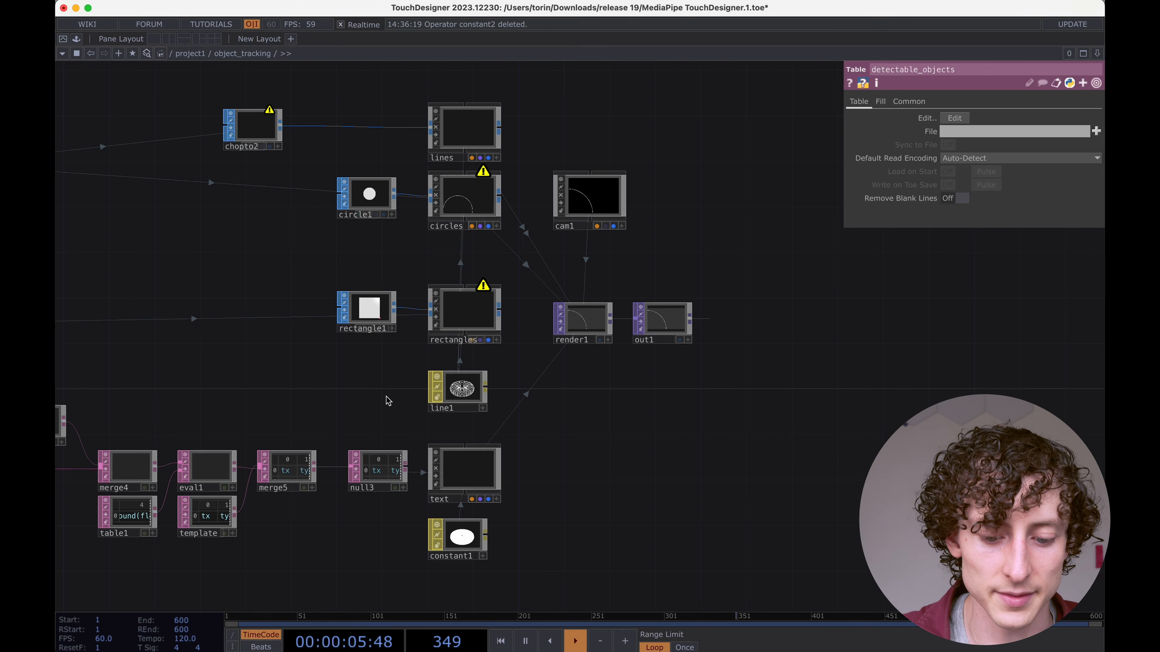
pyautogui.press('u')
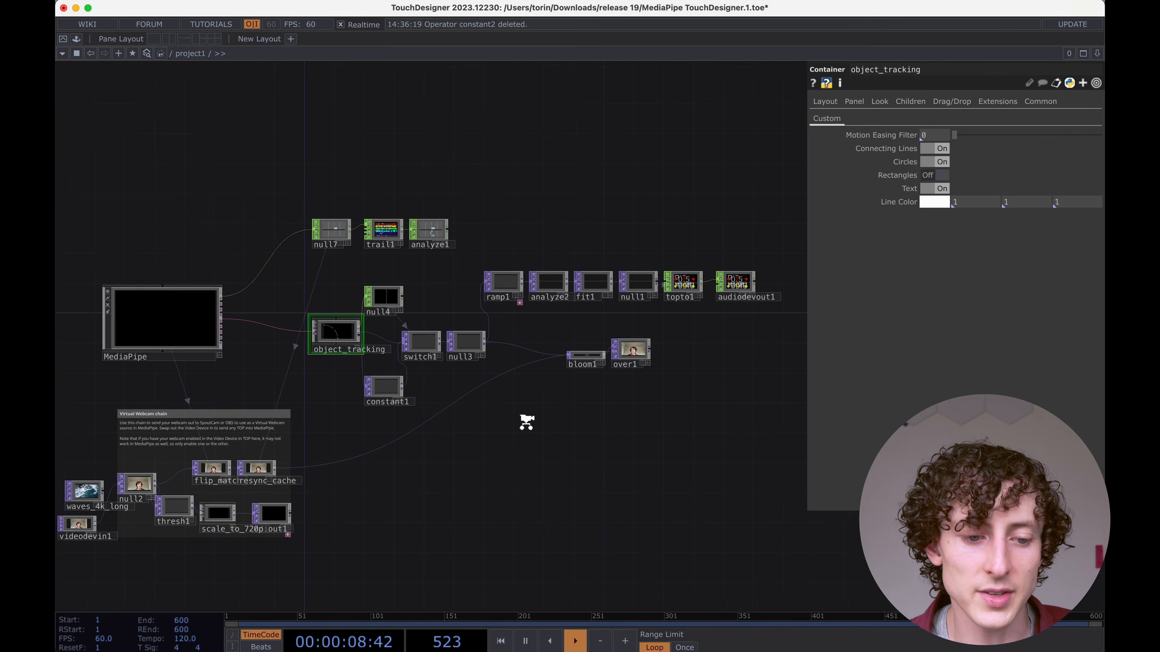
# Step: Examine the crop settings of topto1 and how it feeds audiodevout1 at the end of the audio chain
pyautogui.scroll(-1, 527, 422)
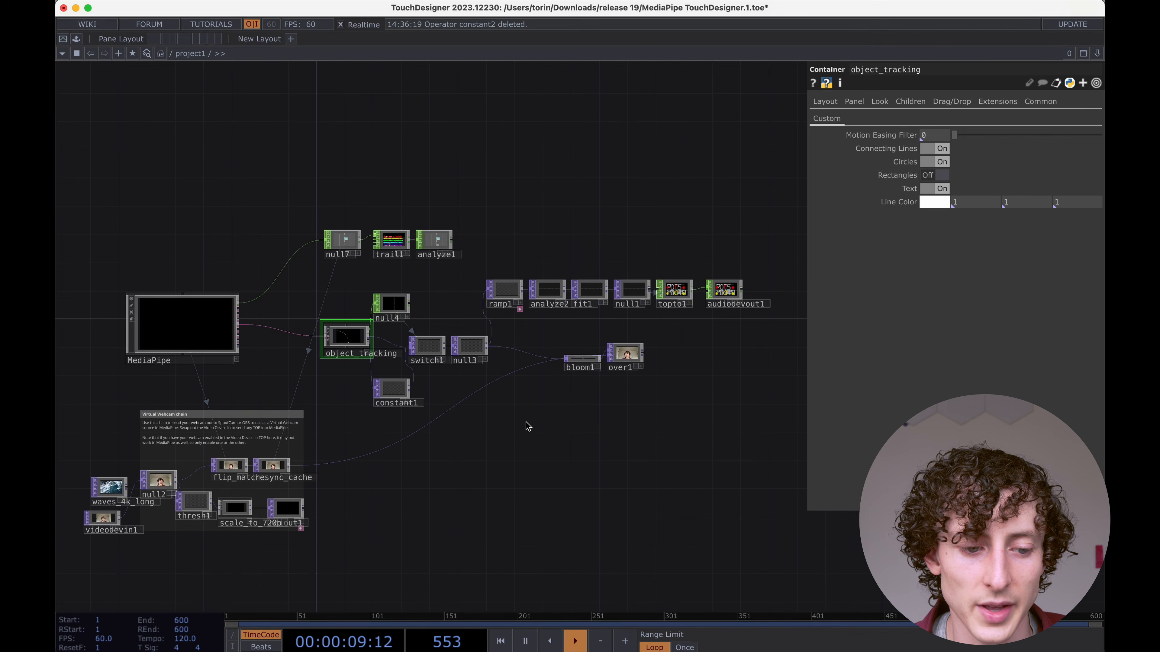
pyautogui.scroll(2, 526, 422)
pyautogui.moveTo(641, 423); pyautogui.dragTo(628, 450)
pyautogui.scroll(3, 628, 452)
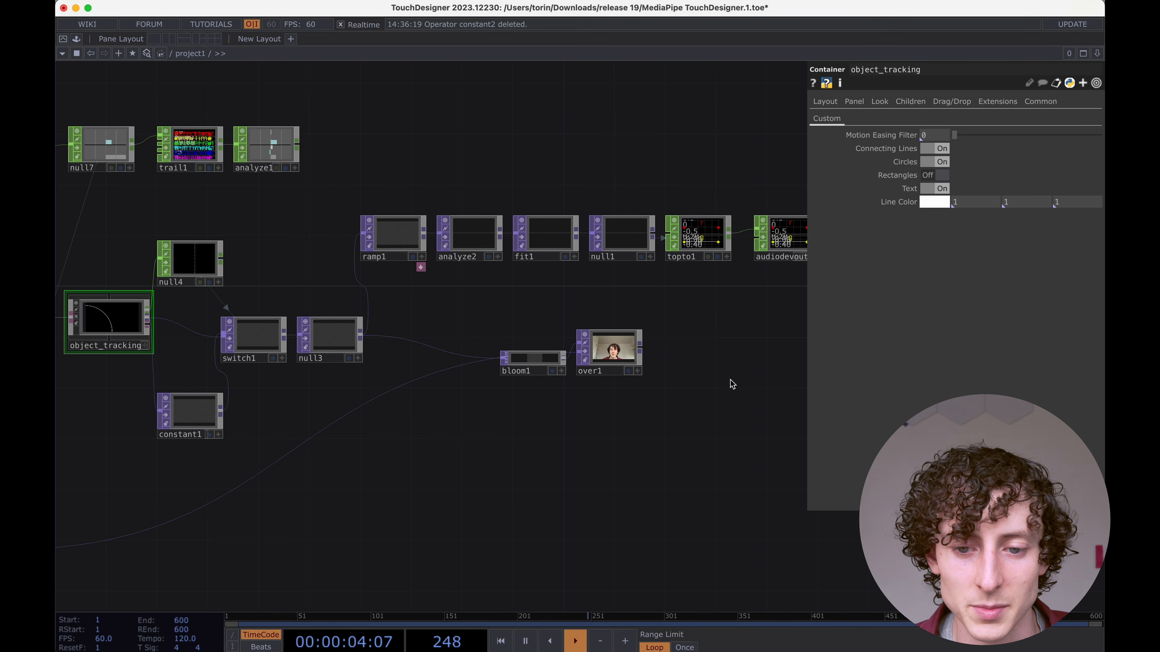
pyautogui.moveTo(712, 391); pyautogui.dragTo(602, 449)
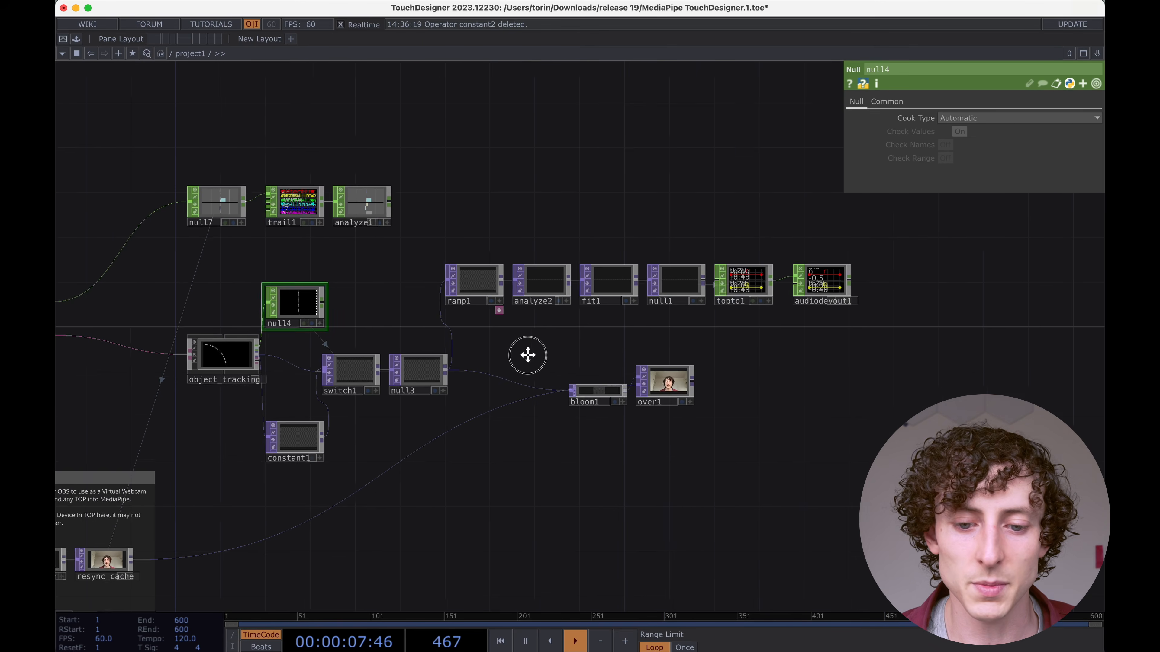
pyautogui.moveTo(528, 355); pyautogui.dragTo(528, 359)
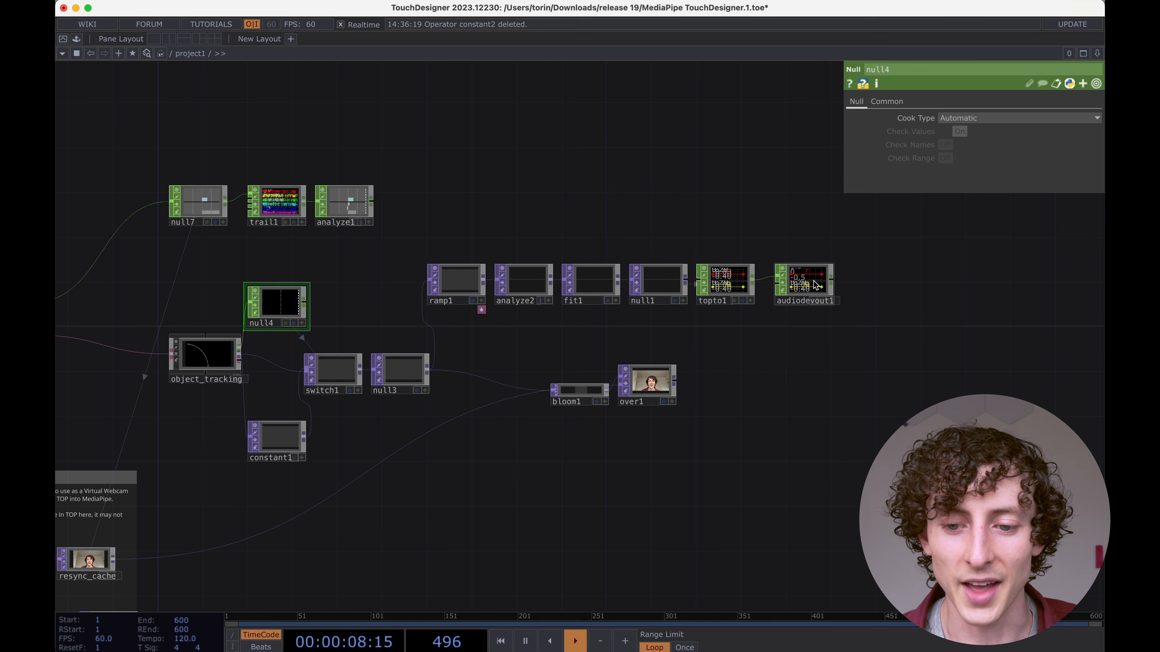
pyautogui.click(804, 281)
pyautogui.scroll(5, 806, 281)
pyautogui.click(662, 281)
pyautogui.moveTo(601, 194); pyautogui.dragTo(829, 251)
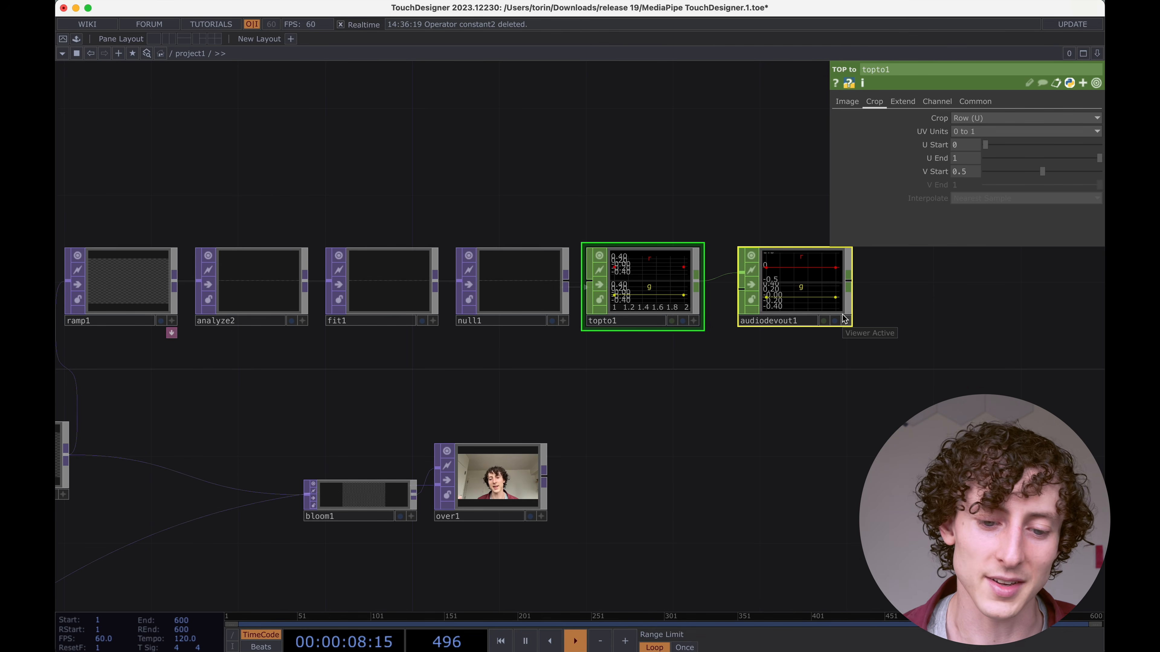
# Step: Move the whole audio chain from ramp1 through audiodevout1 down, closer to the bloom1 and over1 row
pyautogui.scroll(-5, 843, 318)
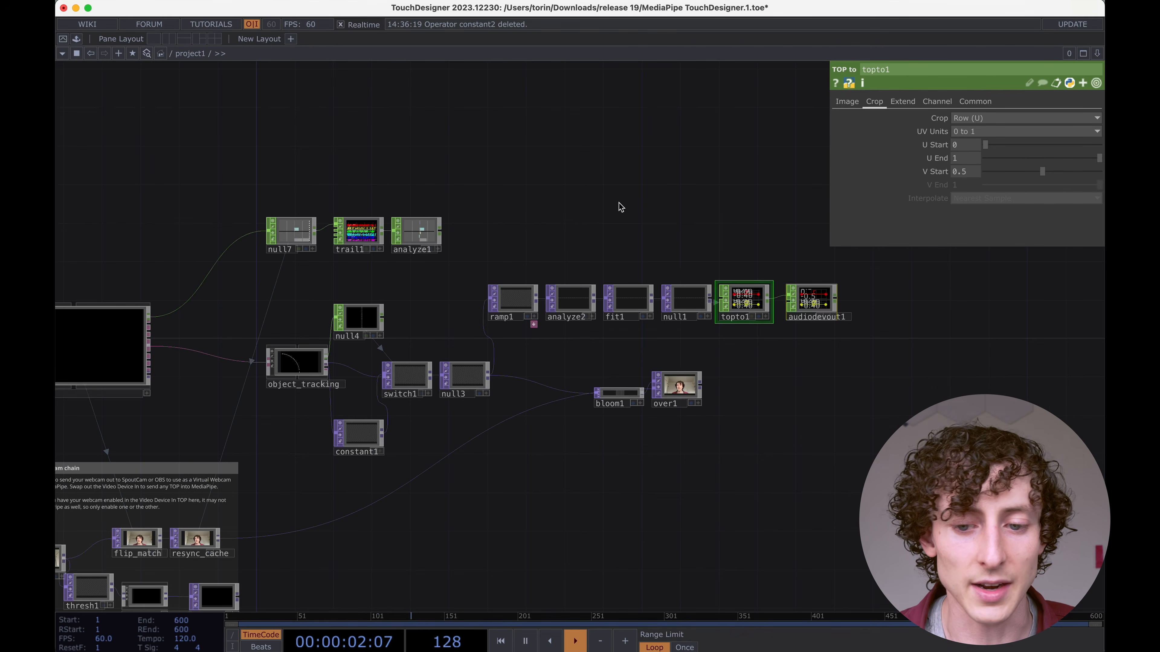
pyautogui.scroll(-2, 620, 204)
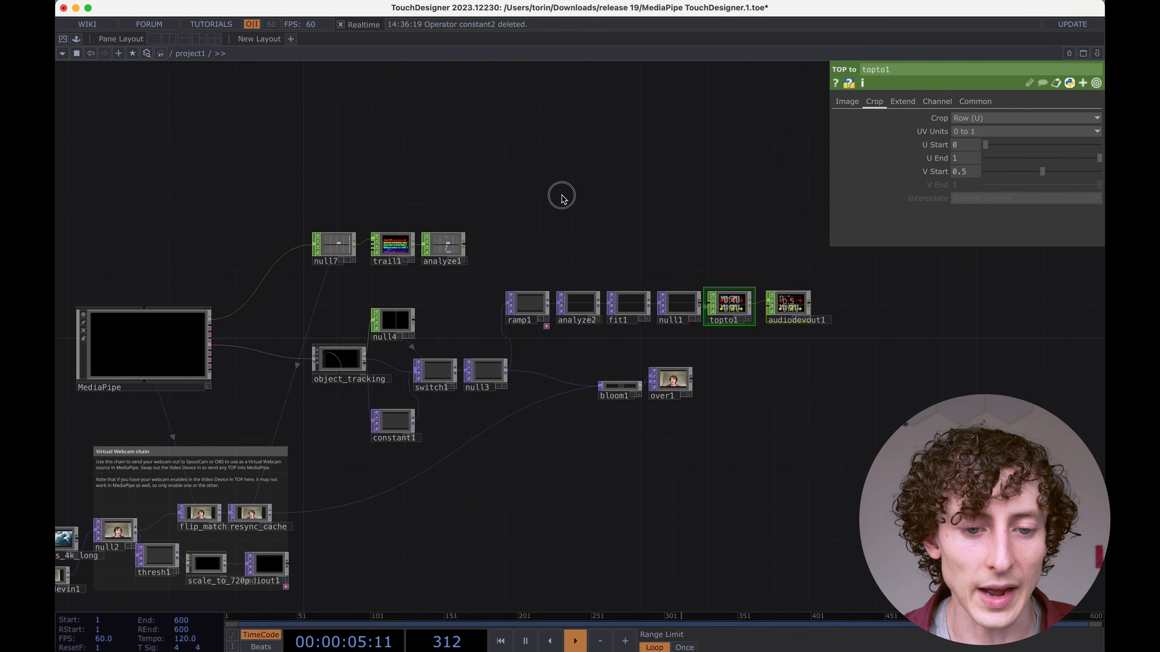
pyautogui.moveTo(559, 192); pyautogui.dragTo(541, 192)
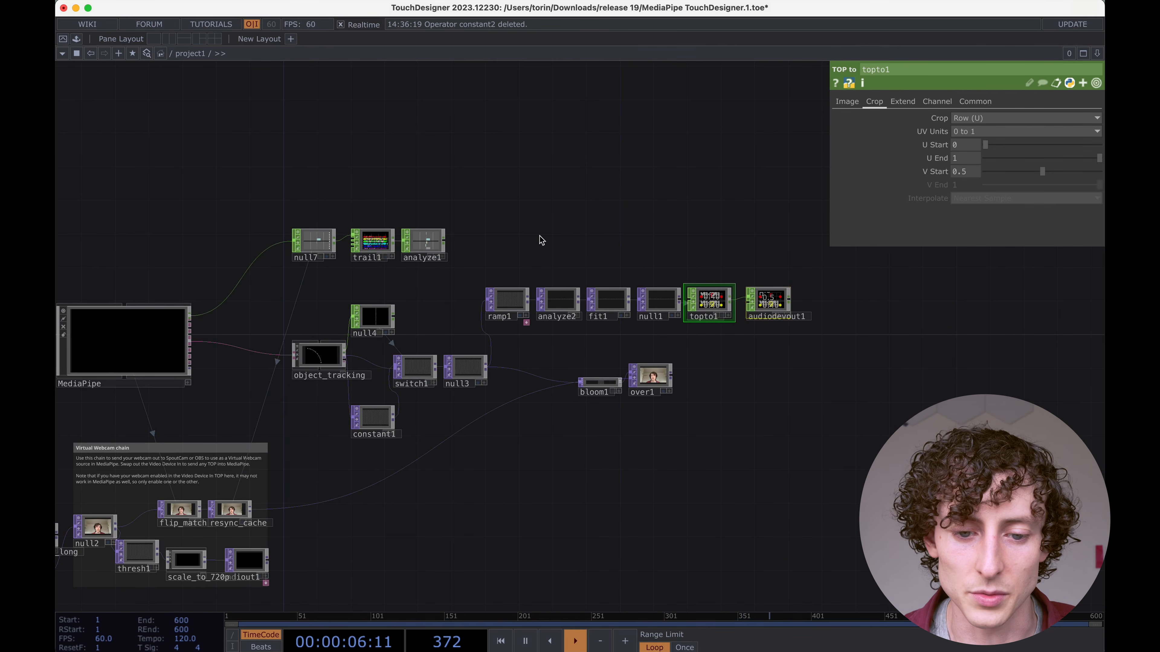
pyautogui.click(514, 300)
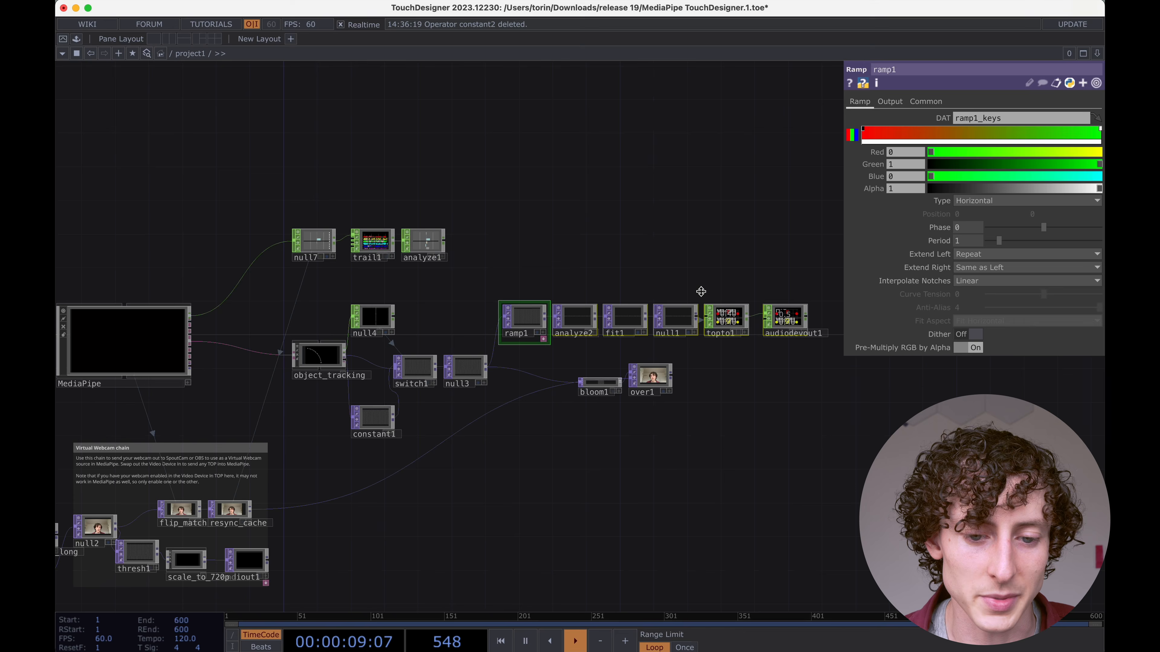
pyautogui.scroll(-2, 621, 256)
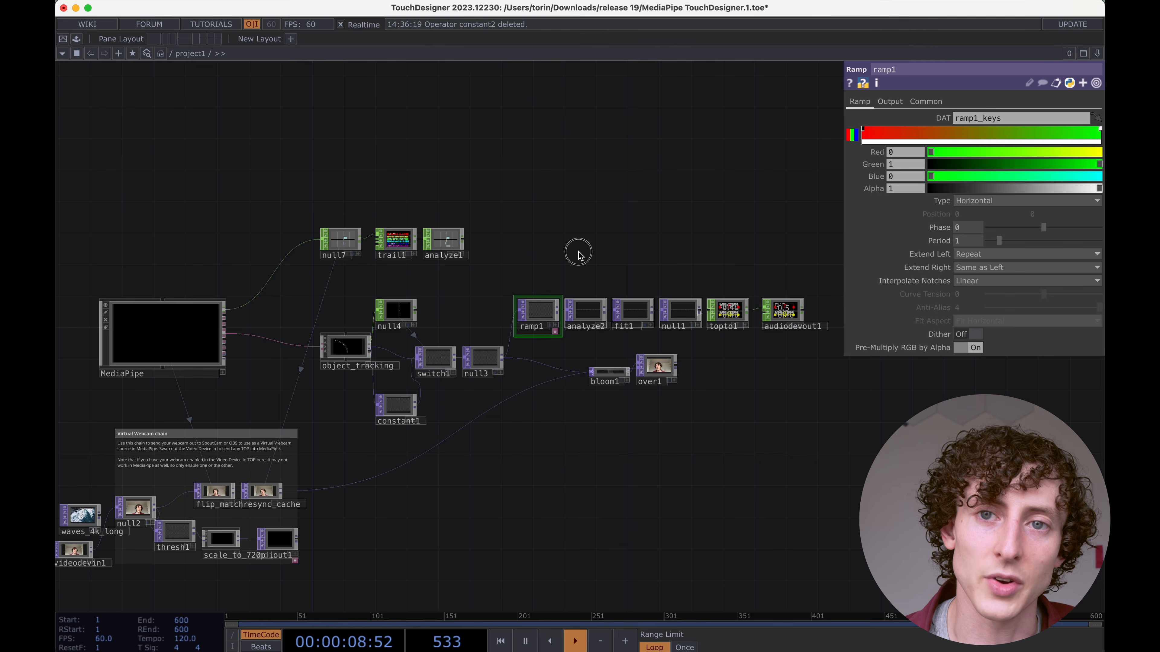
# Step: Switch to Google Chrome, load ableton.com in a new tab, and go to the Live 12 free trial page
pyautogui.click(199, 634)
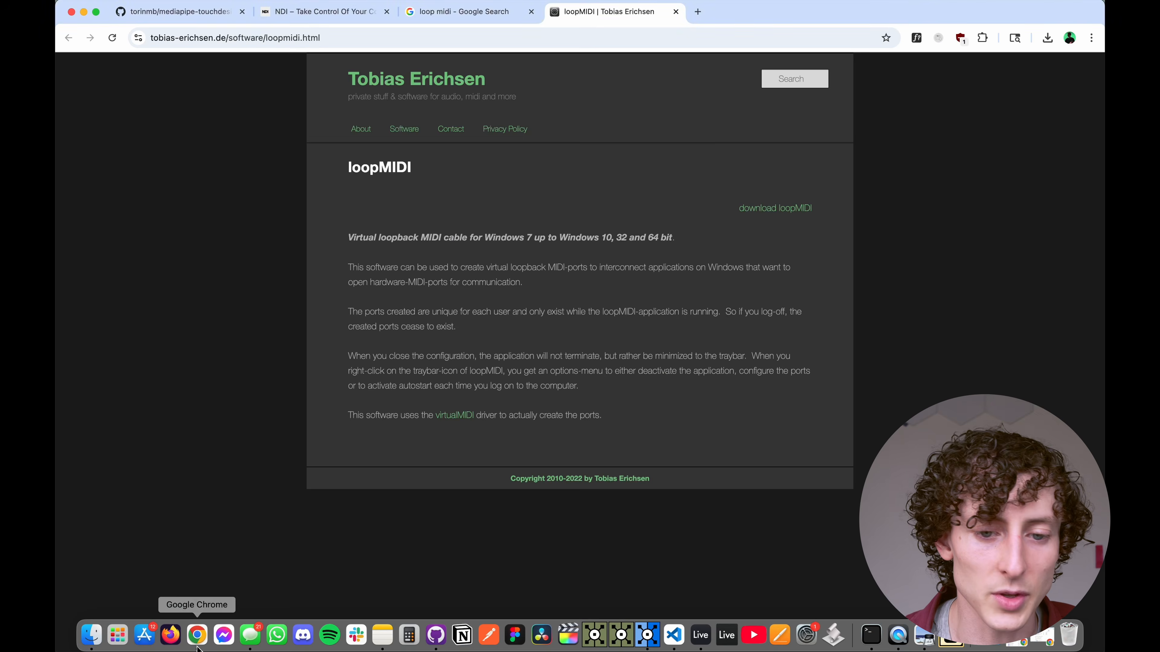
pyautogui.press('super+t')
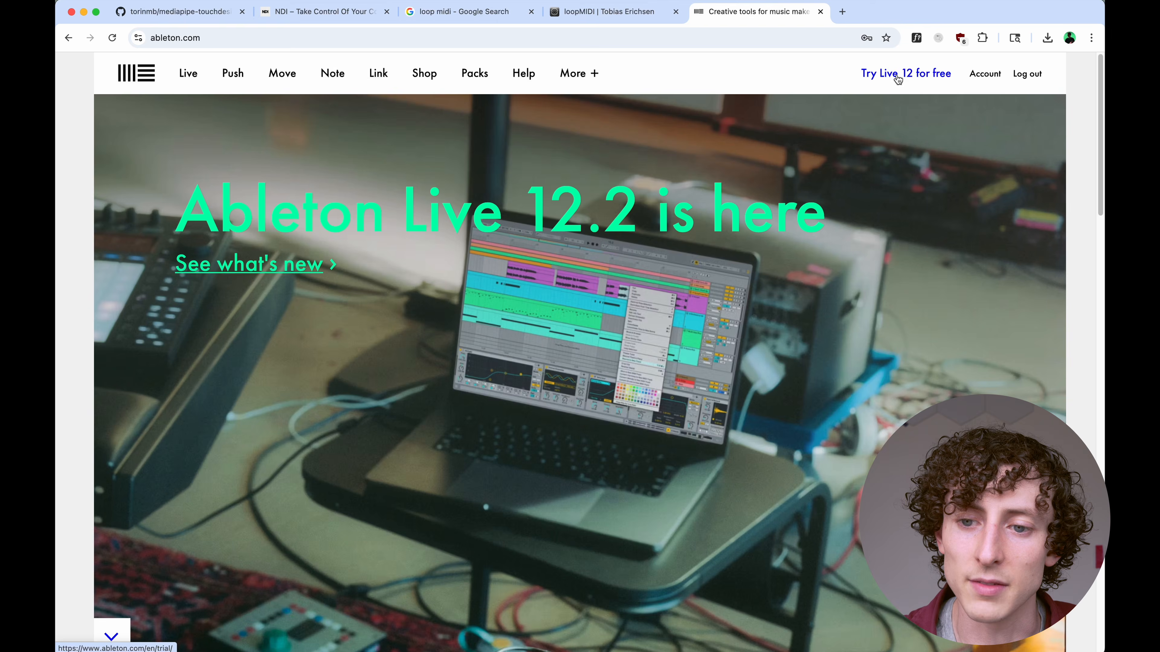
pyautogui.click(898, 80)
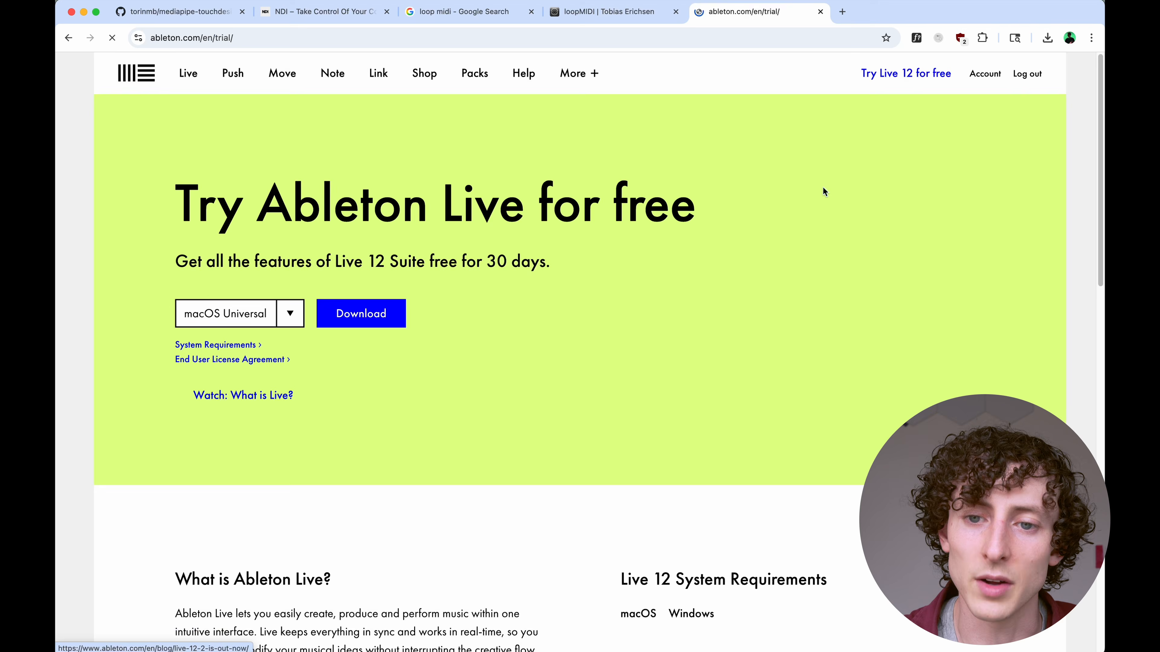
# Step: Review the Ableton Live 12 Suite trial offer, close the page, and switch back to TouchDesigner
pyautogui.scroll(-2, 580, 324)
pyautogui.scroll(1, 580, 325)
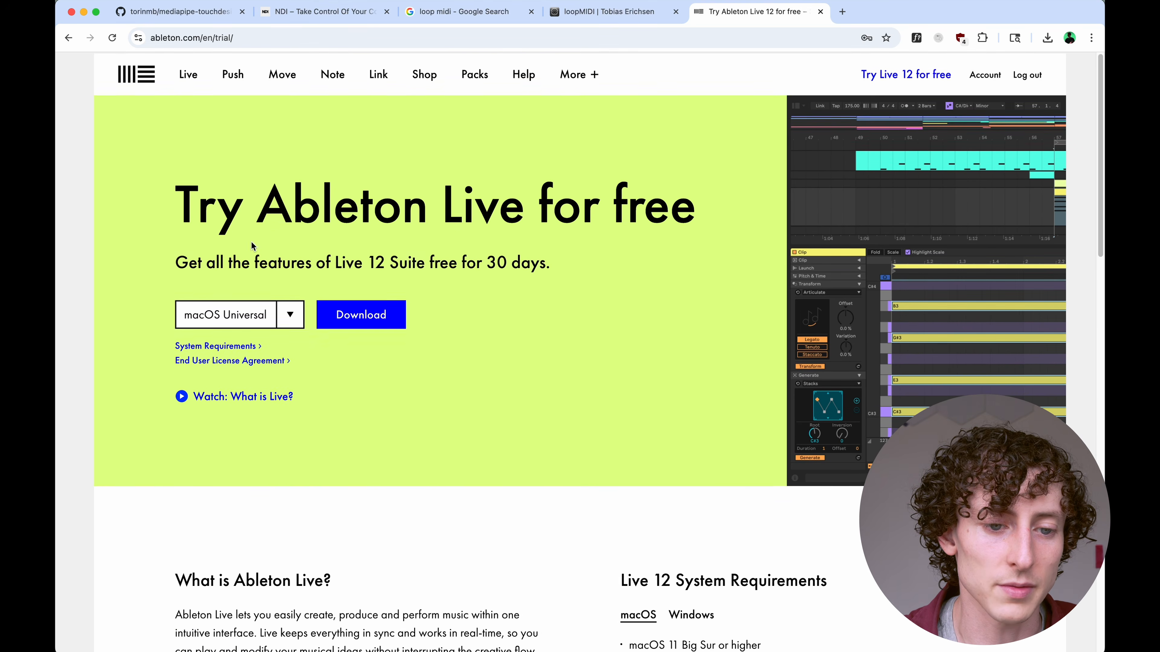
pyautogui.moveTo(219, 203); pyautogui.dragTo(228, 261)
pyautogui.click(539, 263)
pyautogui.click(281, 261)
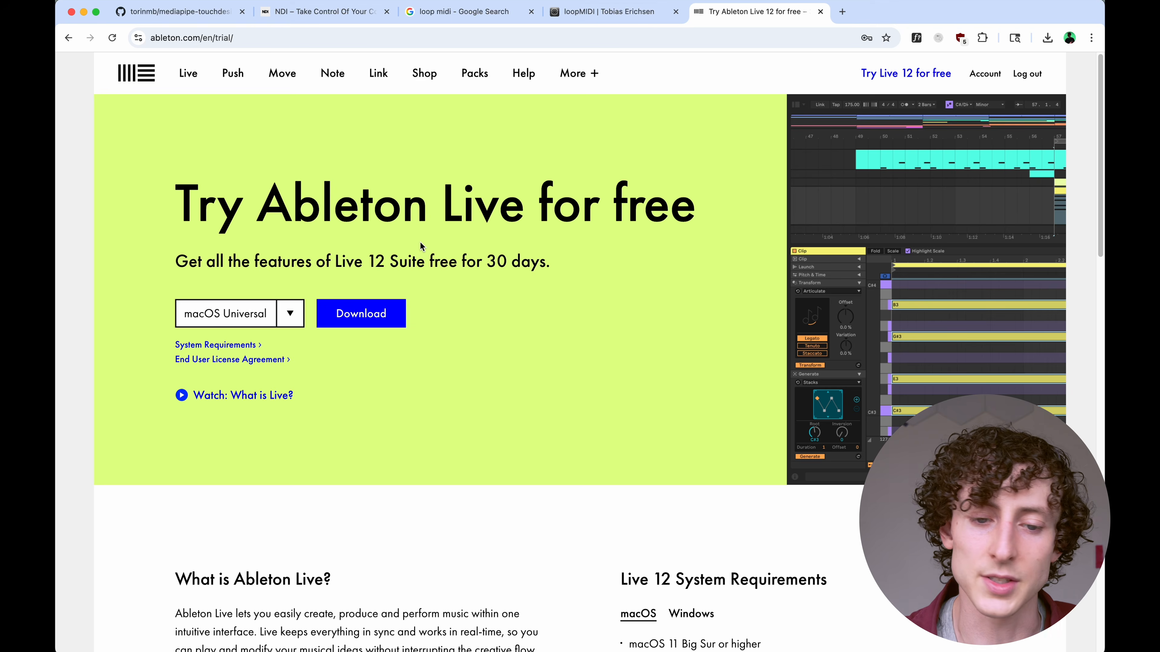
pyautogui.press('super+w')
pyautogui.press('super+Tab')
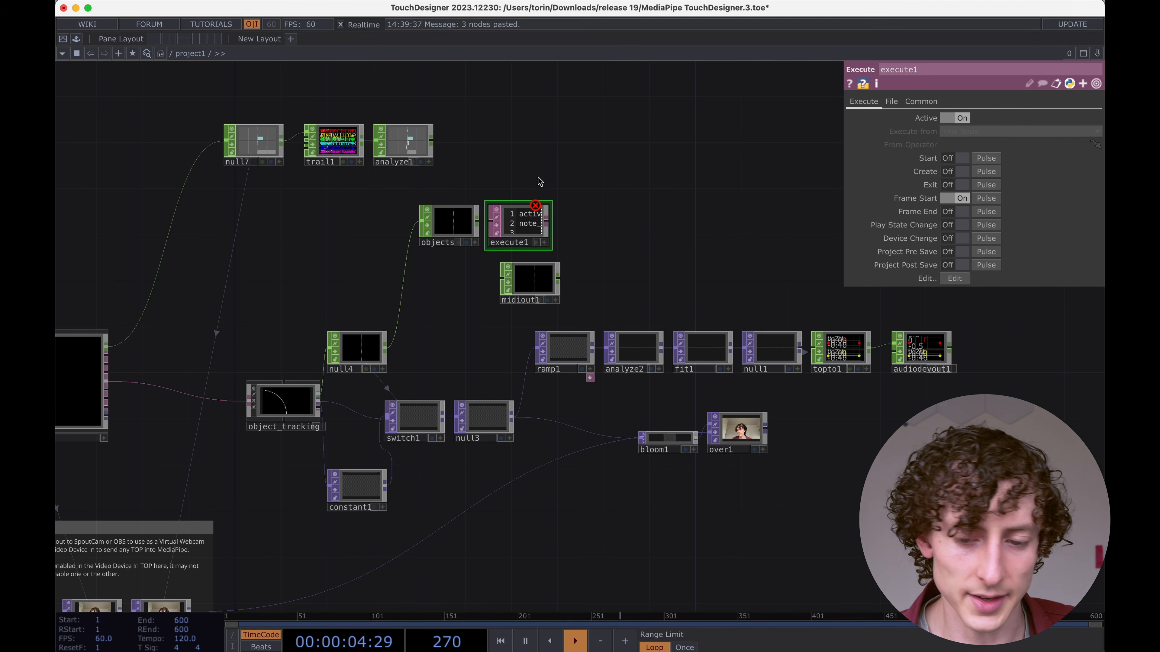
# Step: Place midiout1 directly below execute1 and inspect the parameters of the objects, execute1 and midiout1 nodes
pyautogui.click(474, 219)
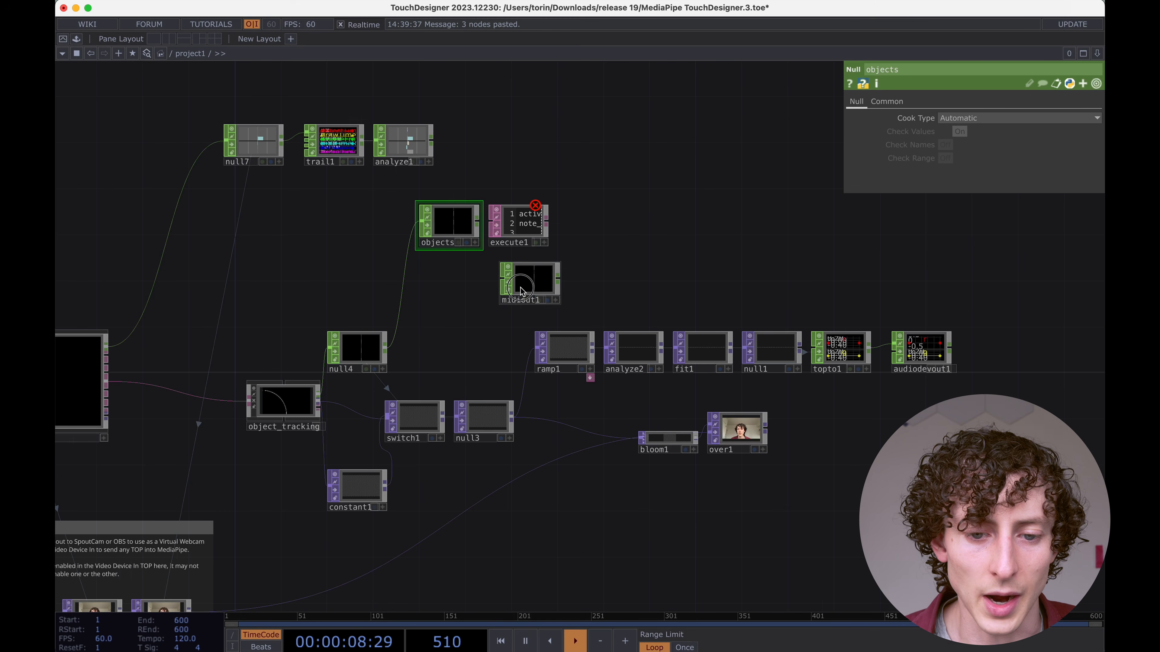
pyautogui.moveTo(527, 290); pyautogui.dragTo(515, 279)
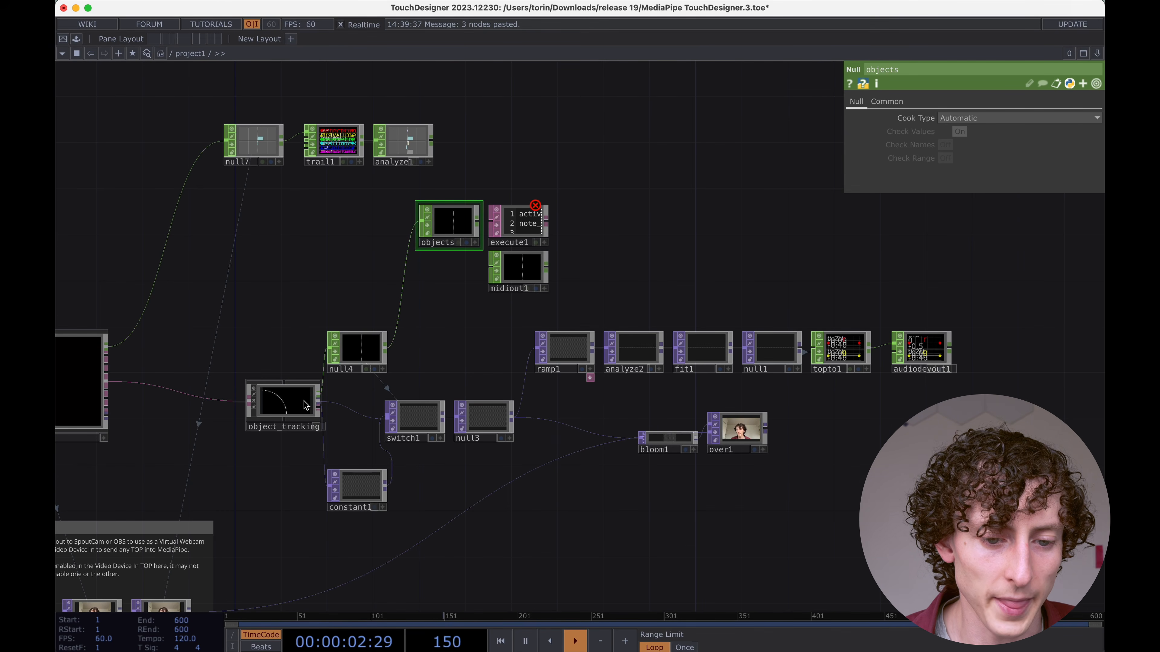
pyautogui.click(538, 224)
pyautogui.click(520, 272)
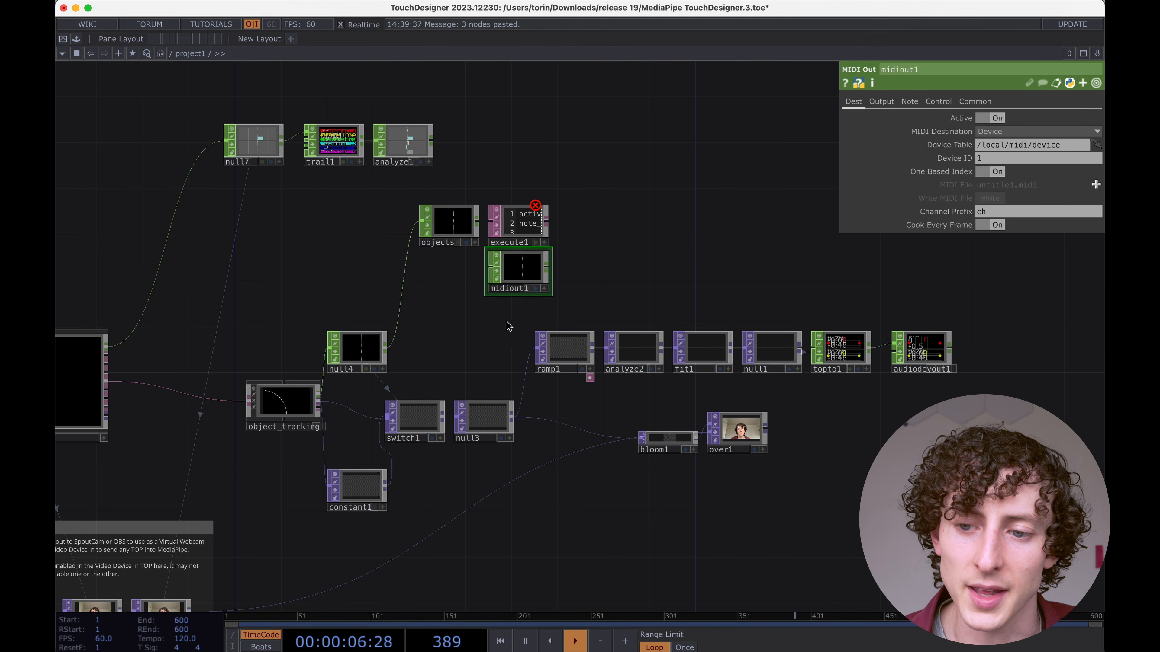
pyautogui.scroll(3, 529, 246)
pyautogui.click(527, 216)
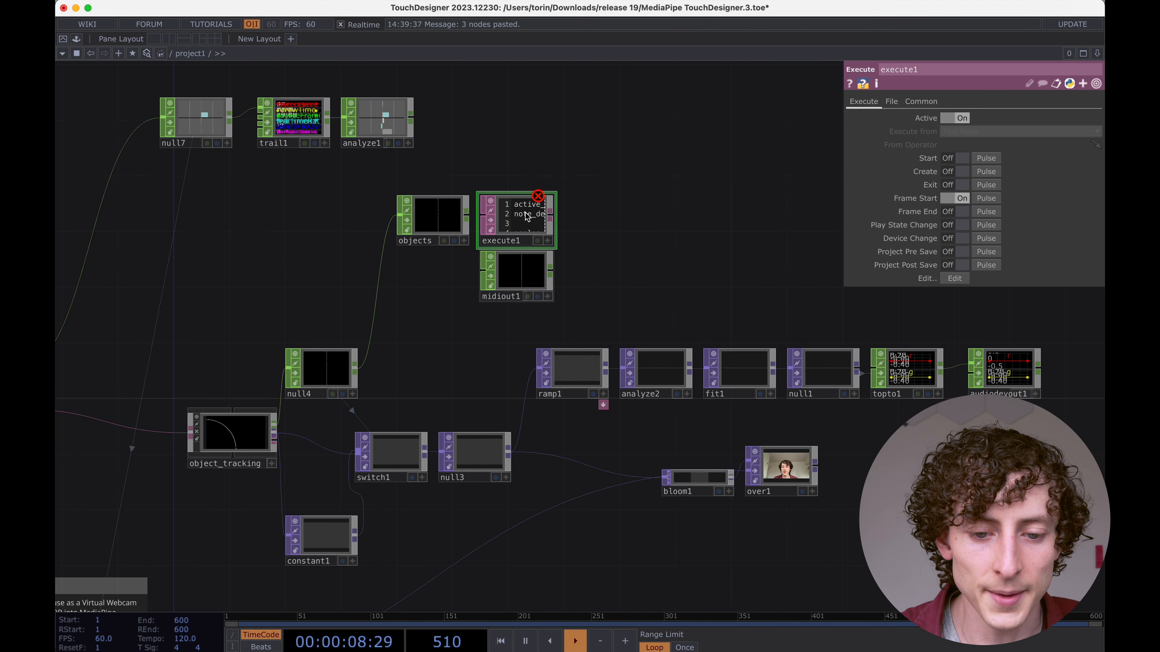
# Step: Launch Audio MIDI Setup and show its MIDI Studio window
pyautogui.press('super+space')
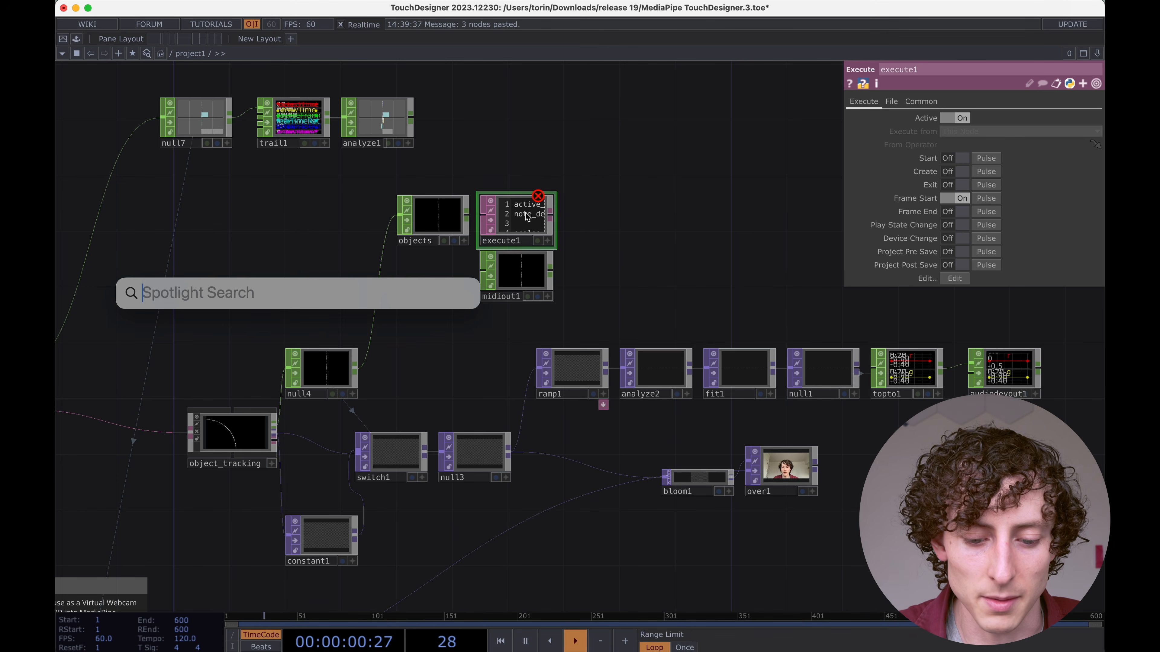
pyautogui.write('midi')
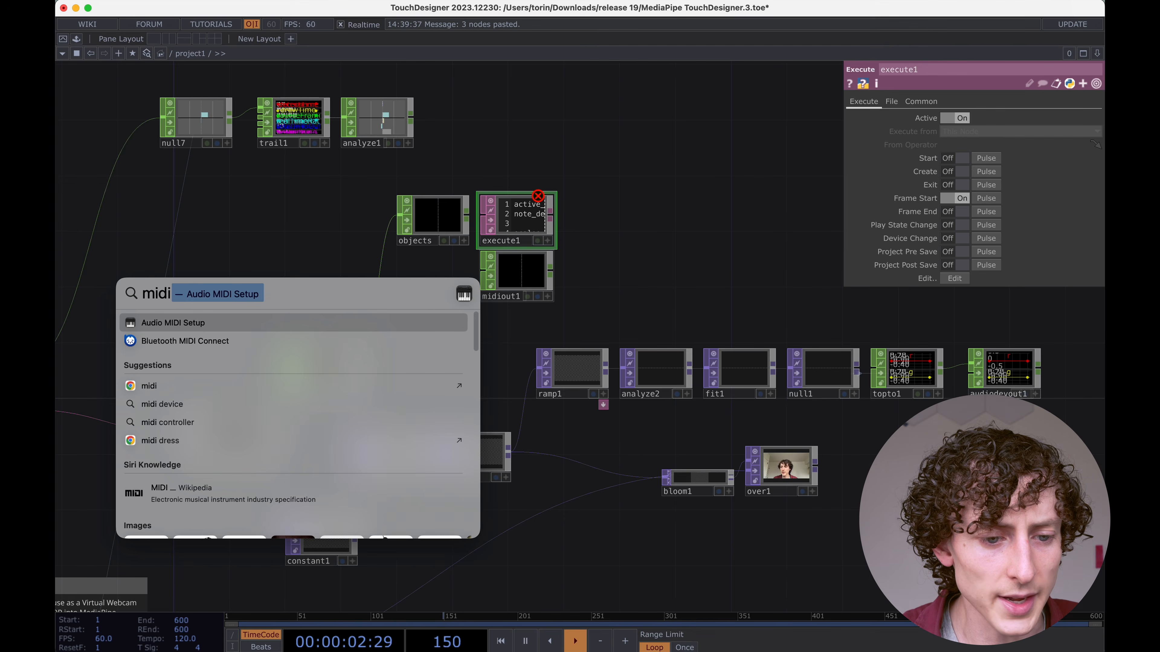
pyautogui.press('Return')
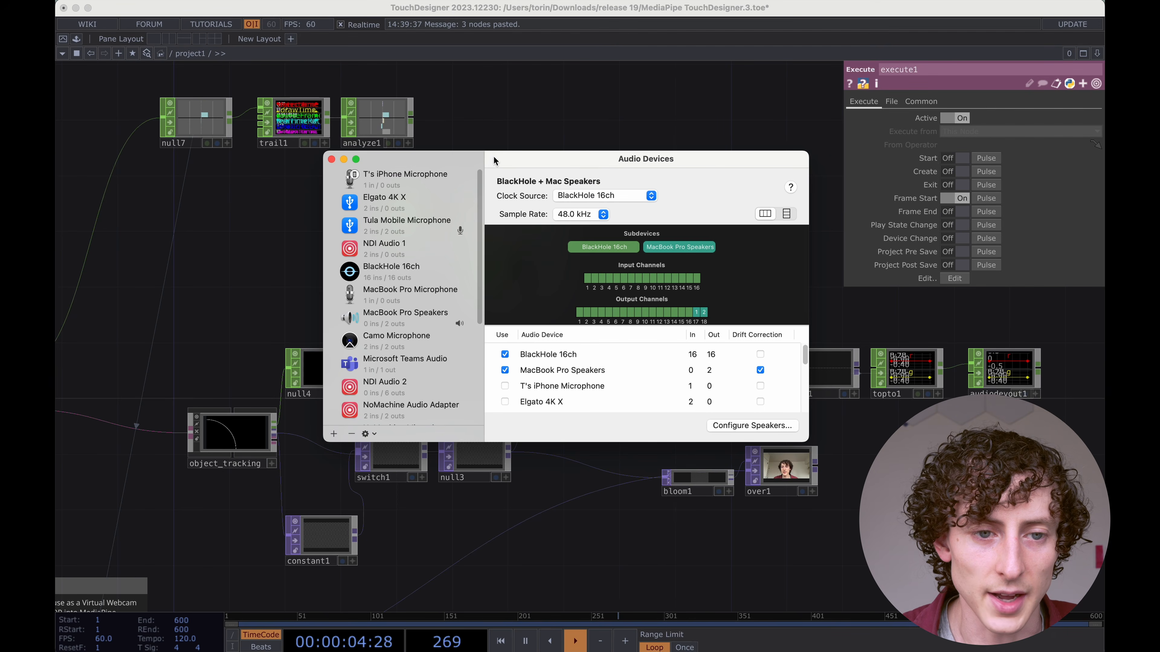
pyautogui.moveTo(502, 157); pyautogui.dragTo(443, 157)
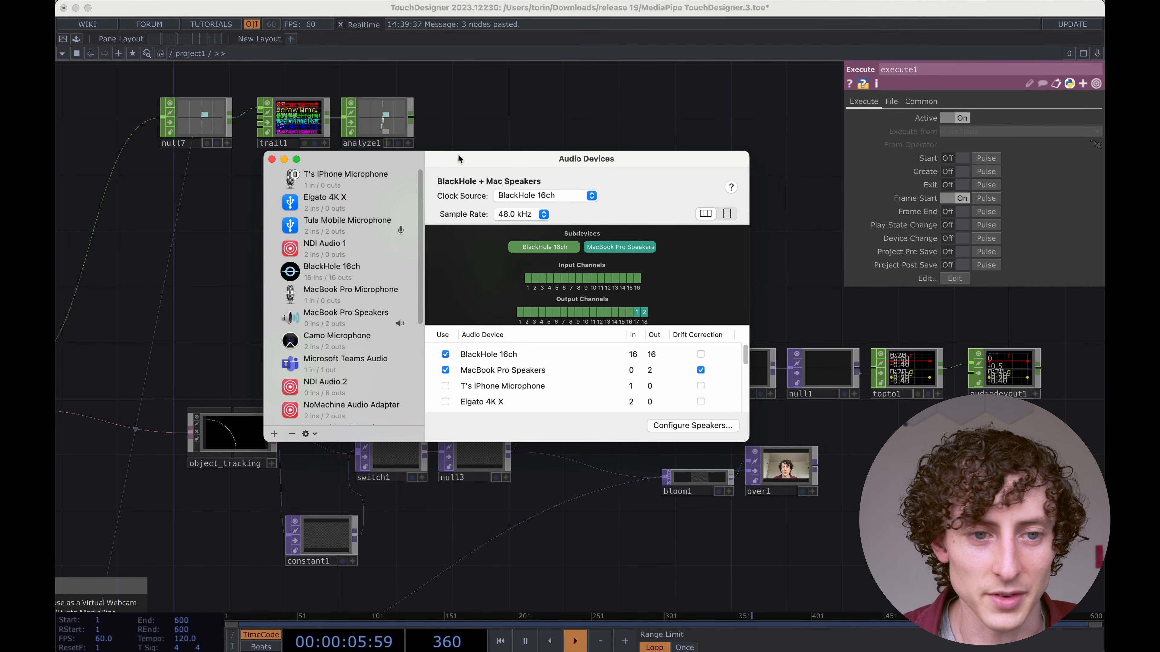
pyautogui.click(229, 1)
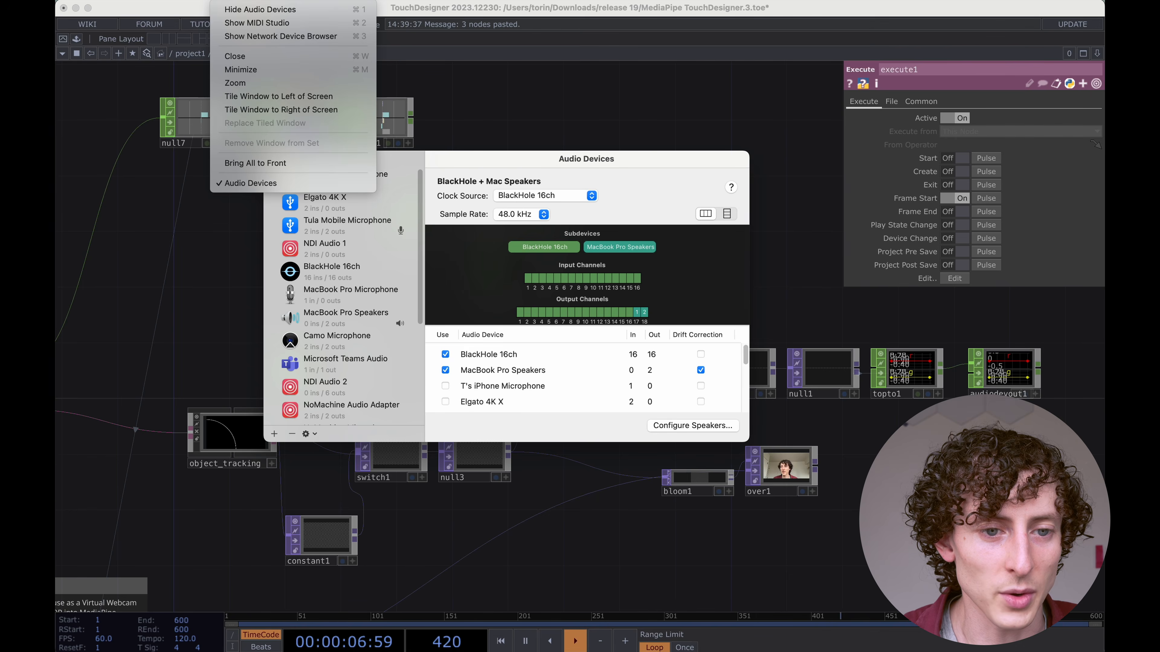
pyautogui.click(257, 22)
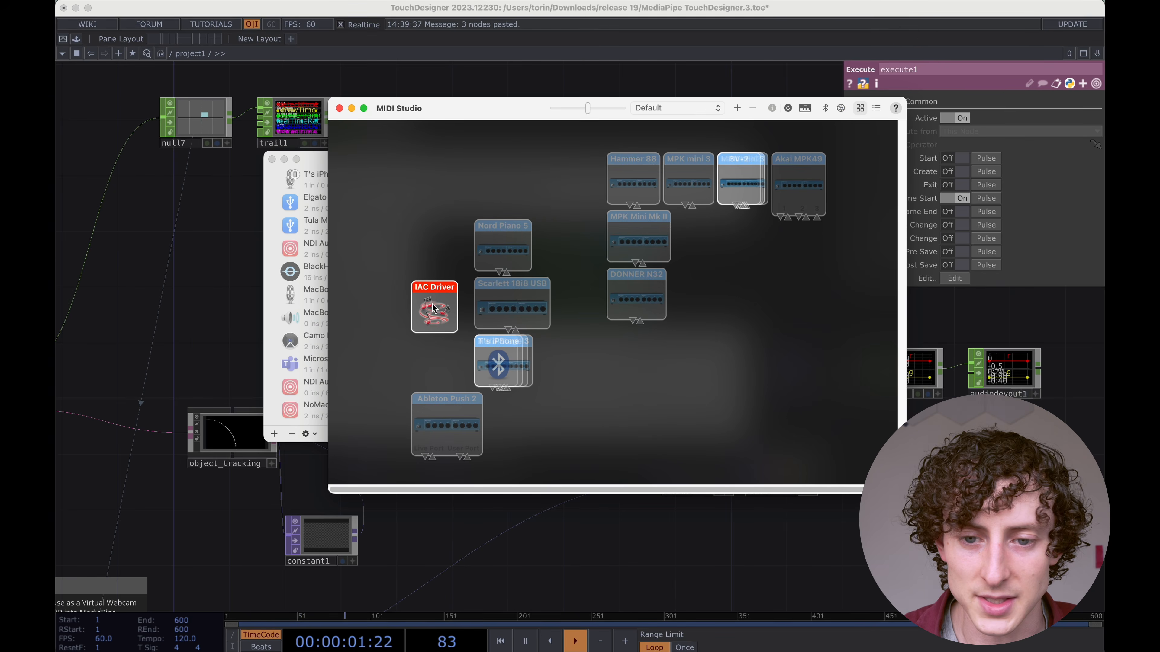
# Step: Open the IAC Driver's properties in MIDI Studio and add a second port, Bus 2
pyautogui.doubleClick(428, 307)
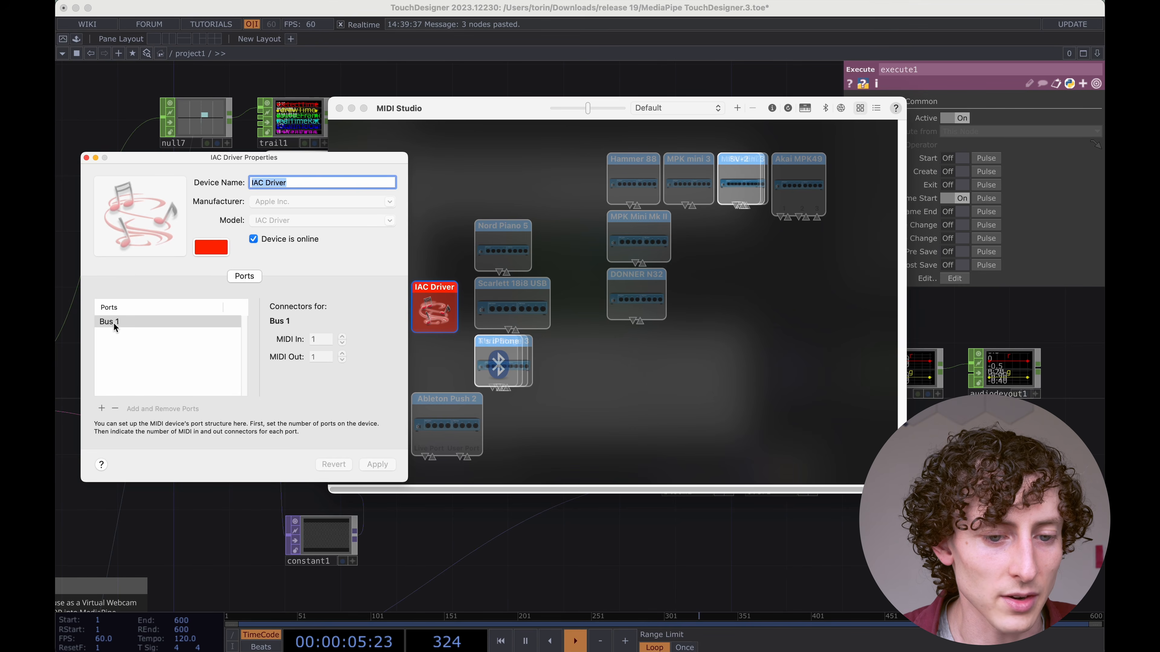
pyautogui.moveTo(180, 157); pyautogui.dragTo(338, 157)
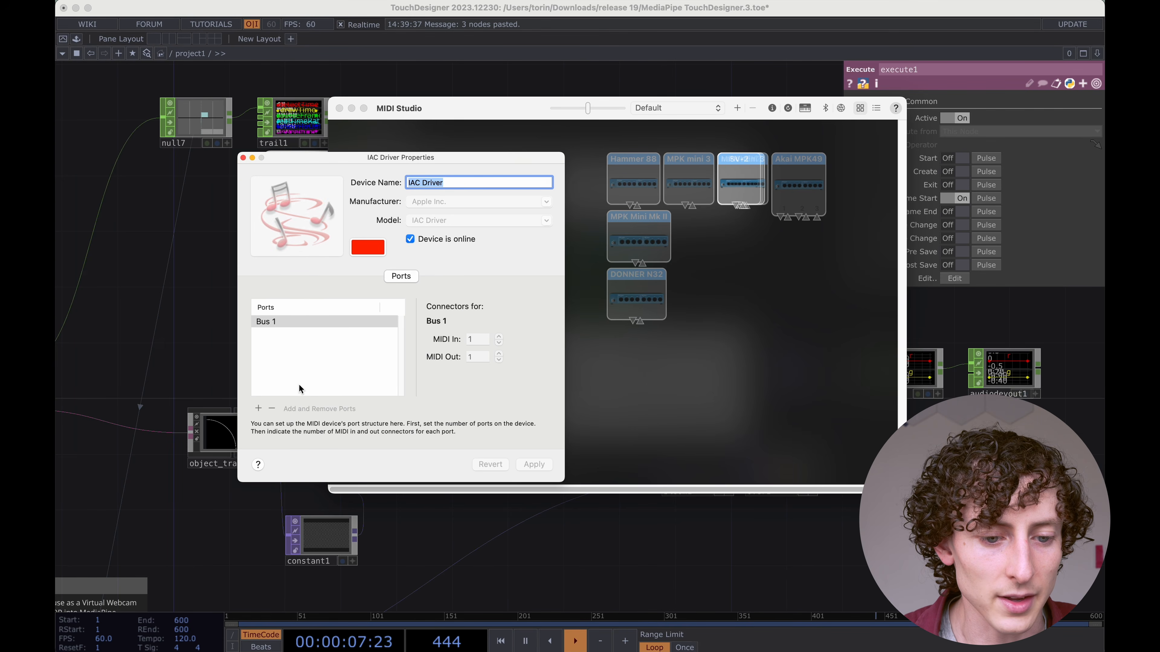
pyautogui.click(258, 409)
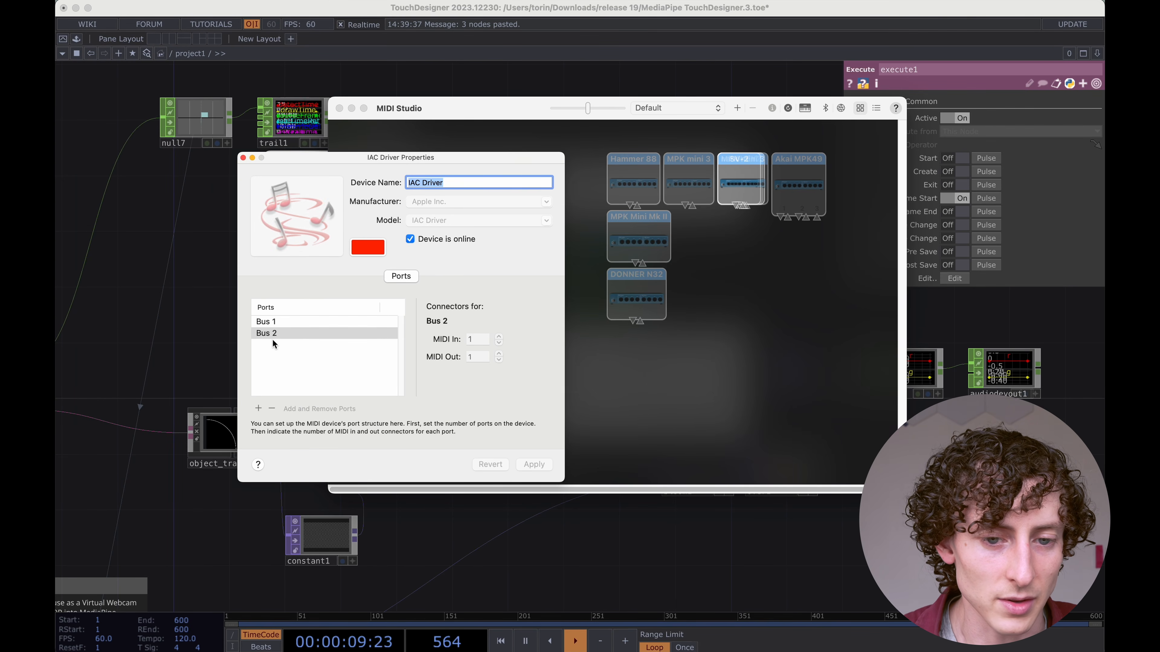
# Step: Rename the device as IAC Driver2, apply the change, and close its properties
pyautogui.click(458, 183)
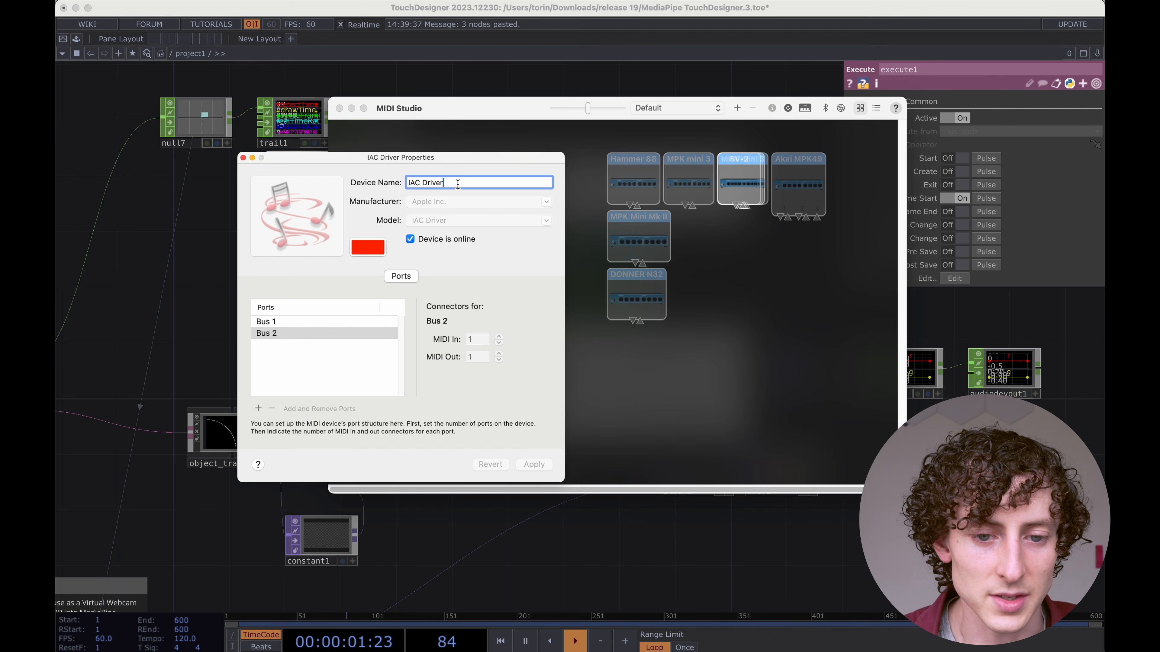
pyautogui.write('2')
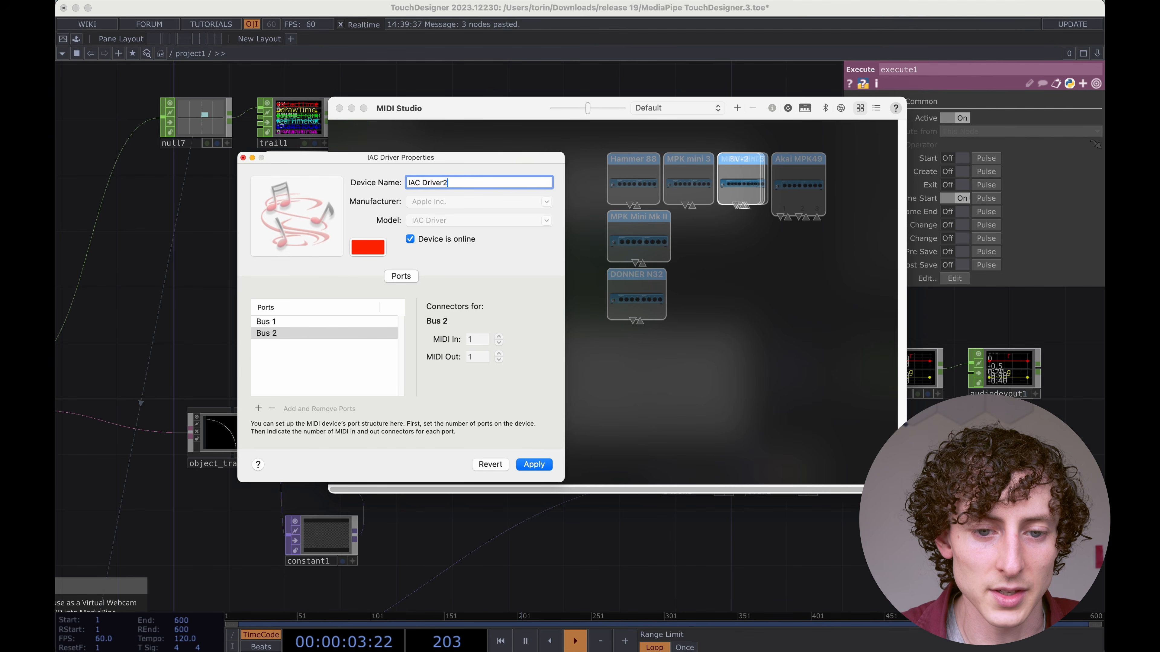
pyautogui.click(538, 466)
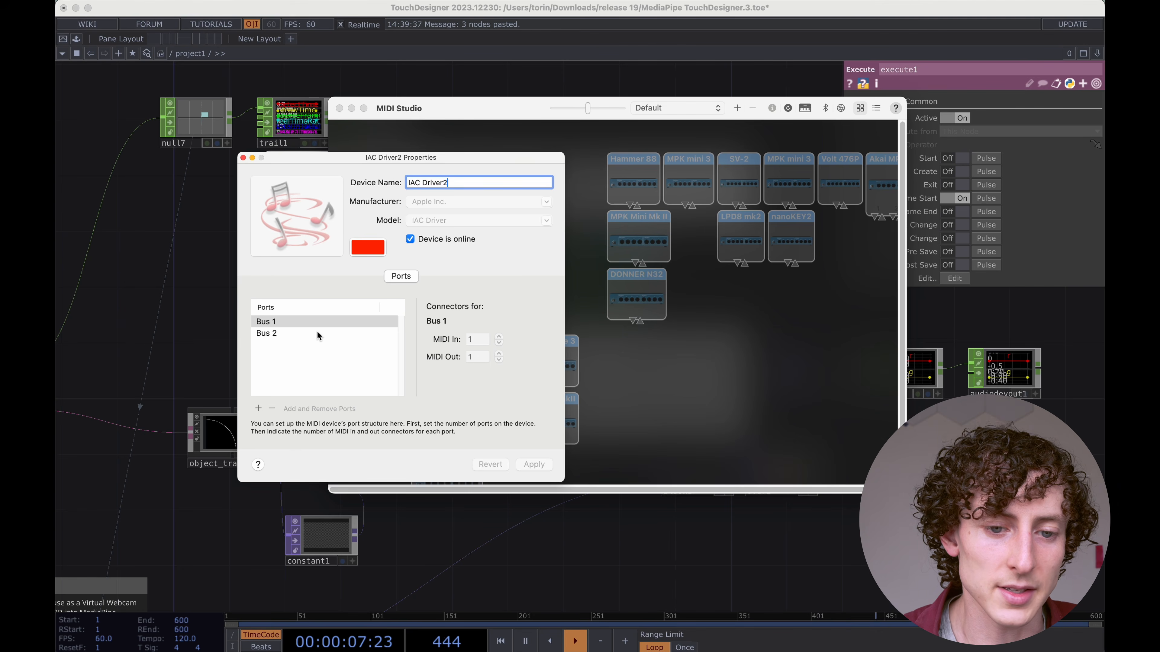
pyautogui.click(242, 158)
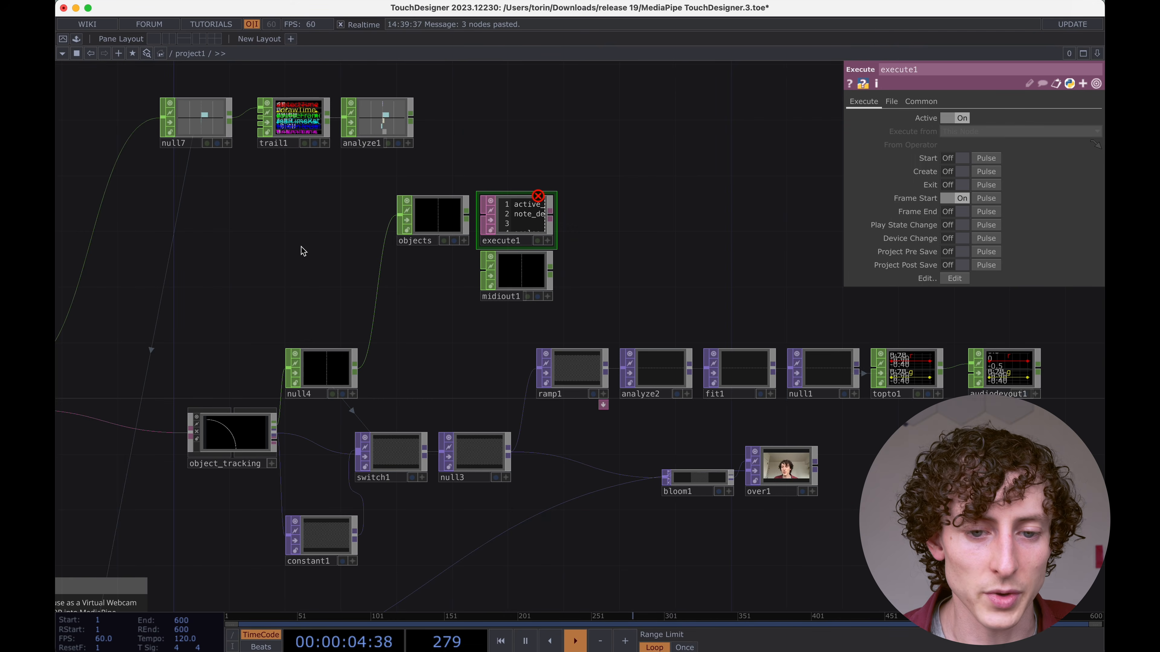
# Step: Create a mapping in TouchDesigner's MIDI Device Mapper with IAC Driver2 Bus 1 as both In Device and Out Device
pyautogui.click(220, 0)
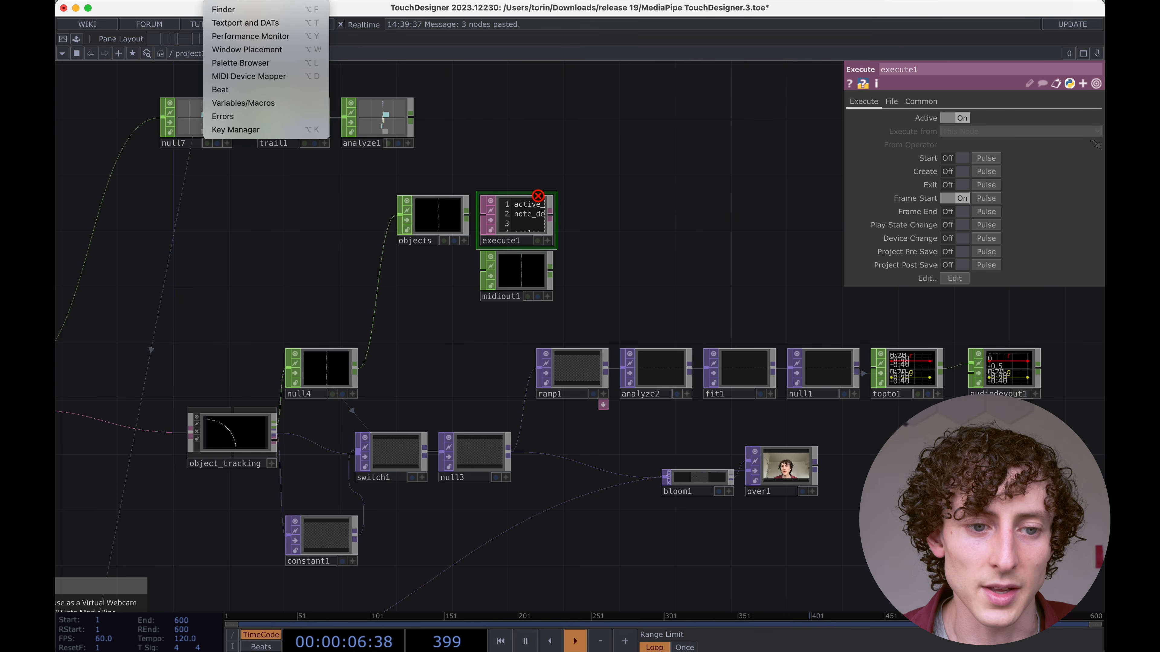
pyautogui.click(271, 77)
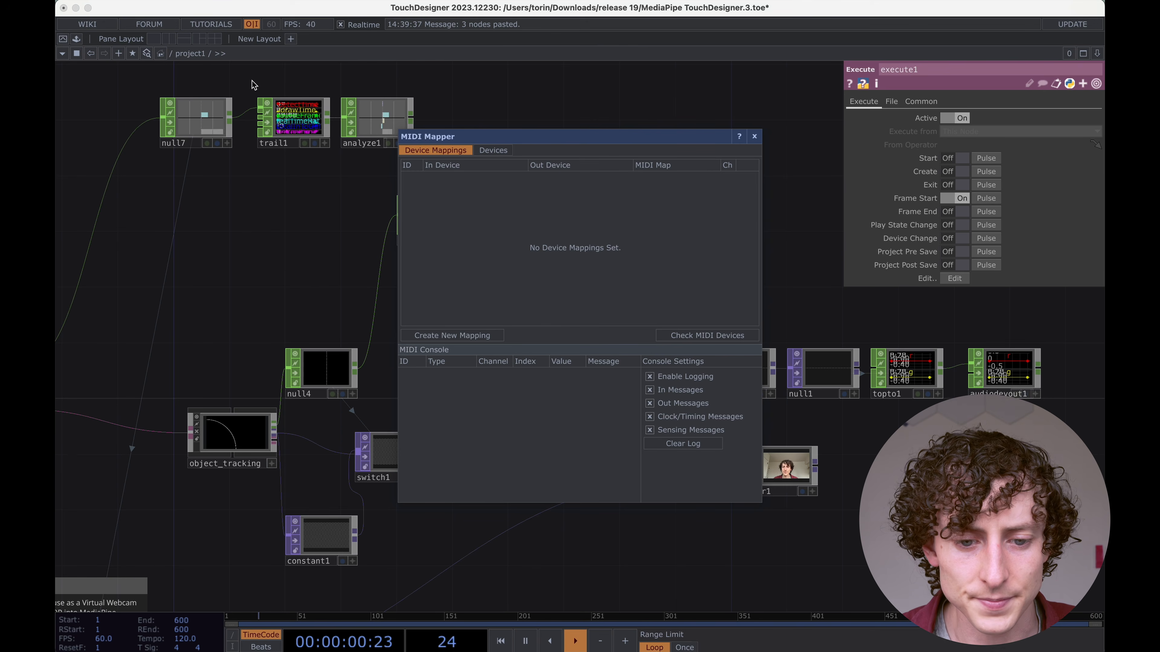
pyautogui.click(453, 335)
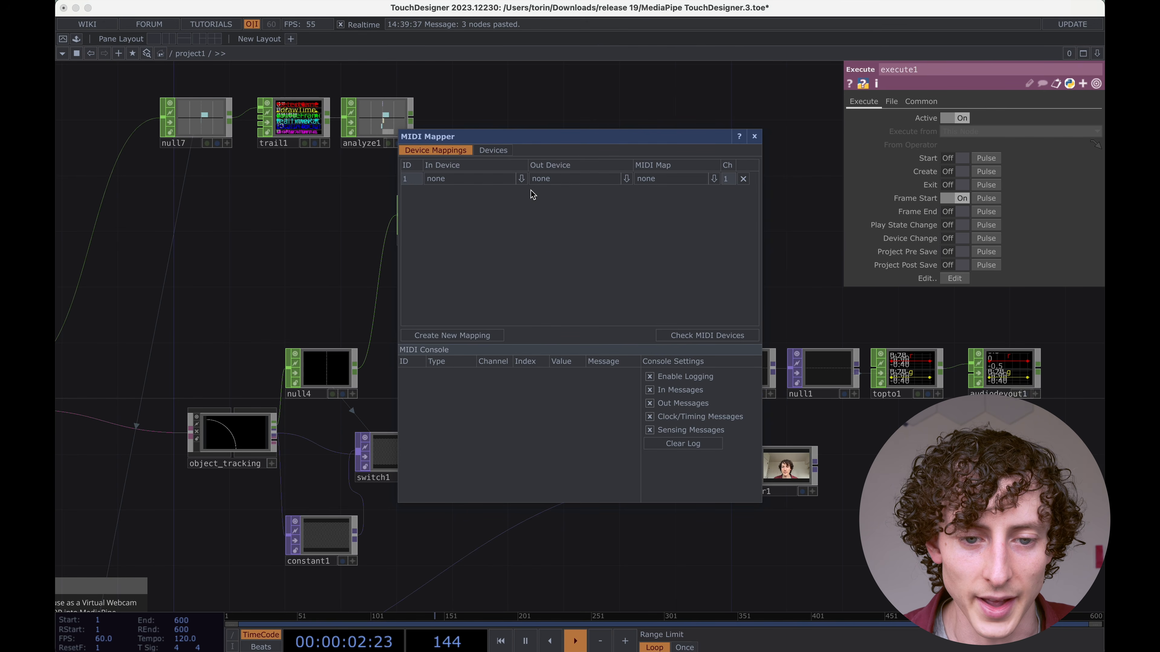
pyautogui.click(521, 179)
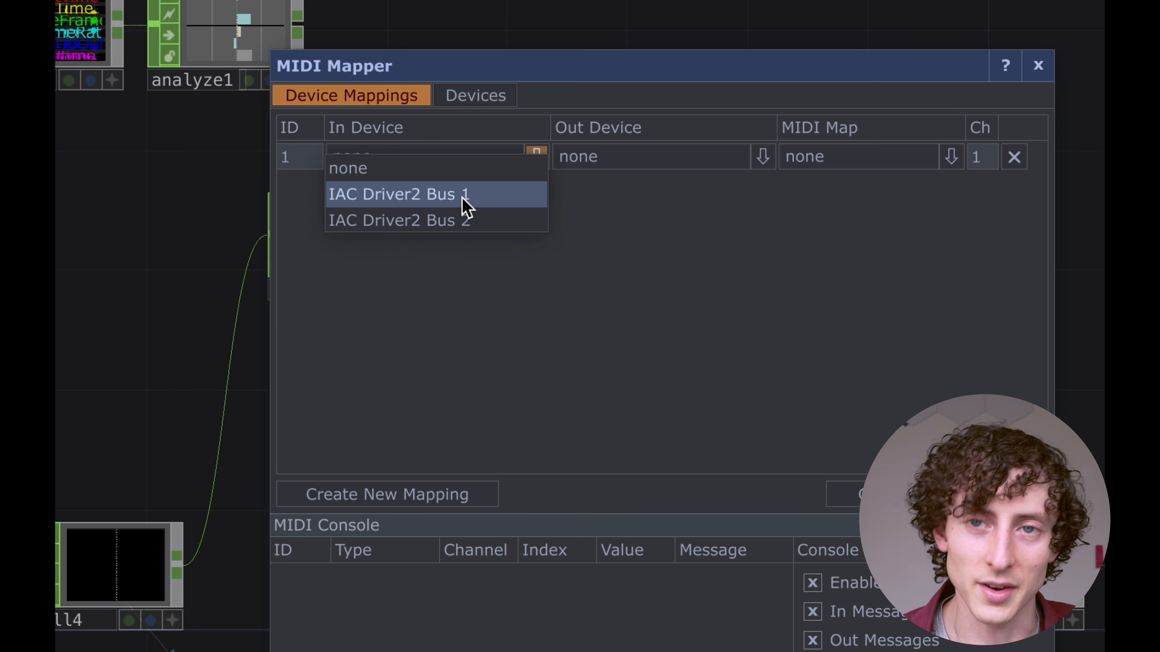
pyautogui.click(465, 203)
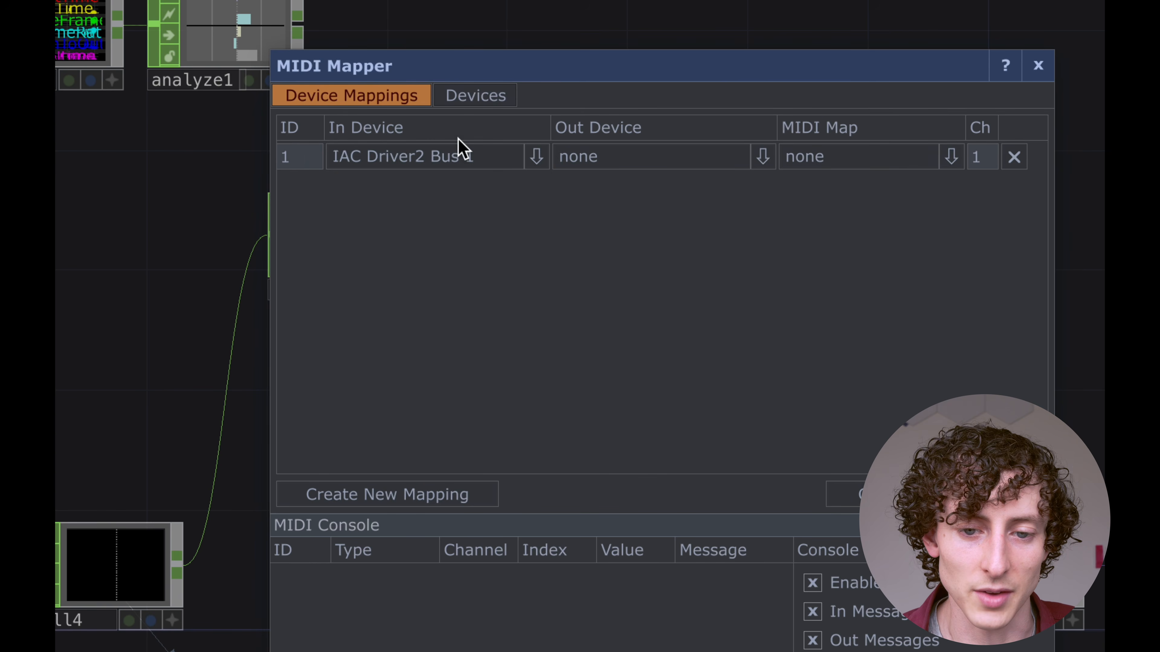
pyautogui.click(762, 157)
pyautogui.click(720, 202)
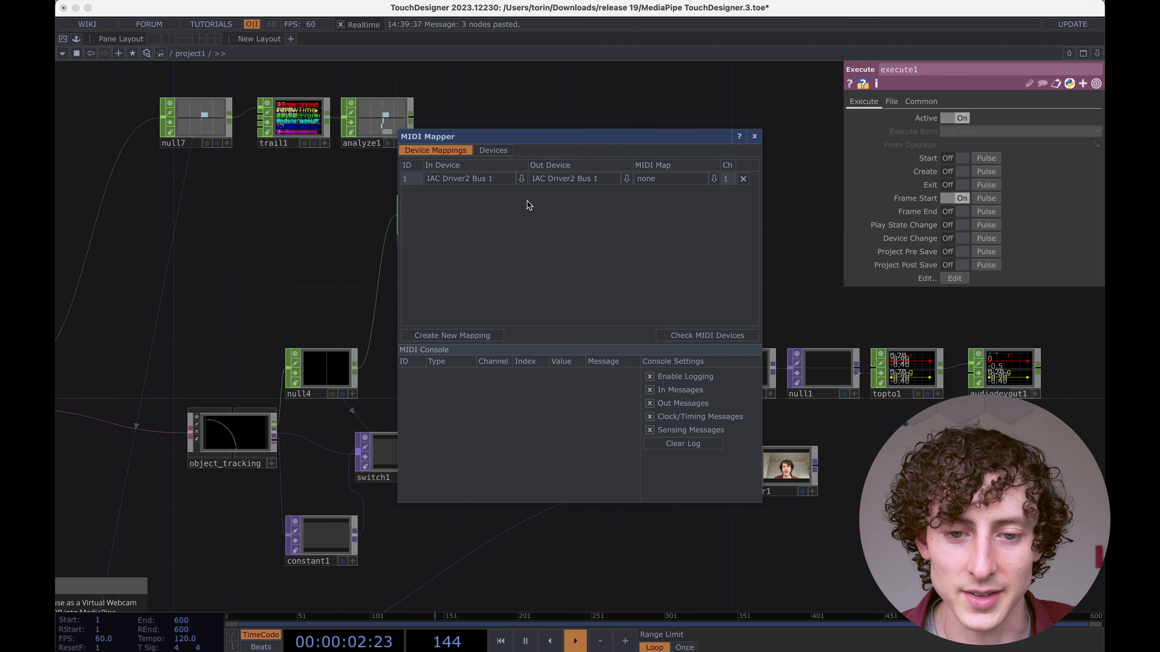
pyautogui.click(755, 137)
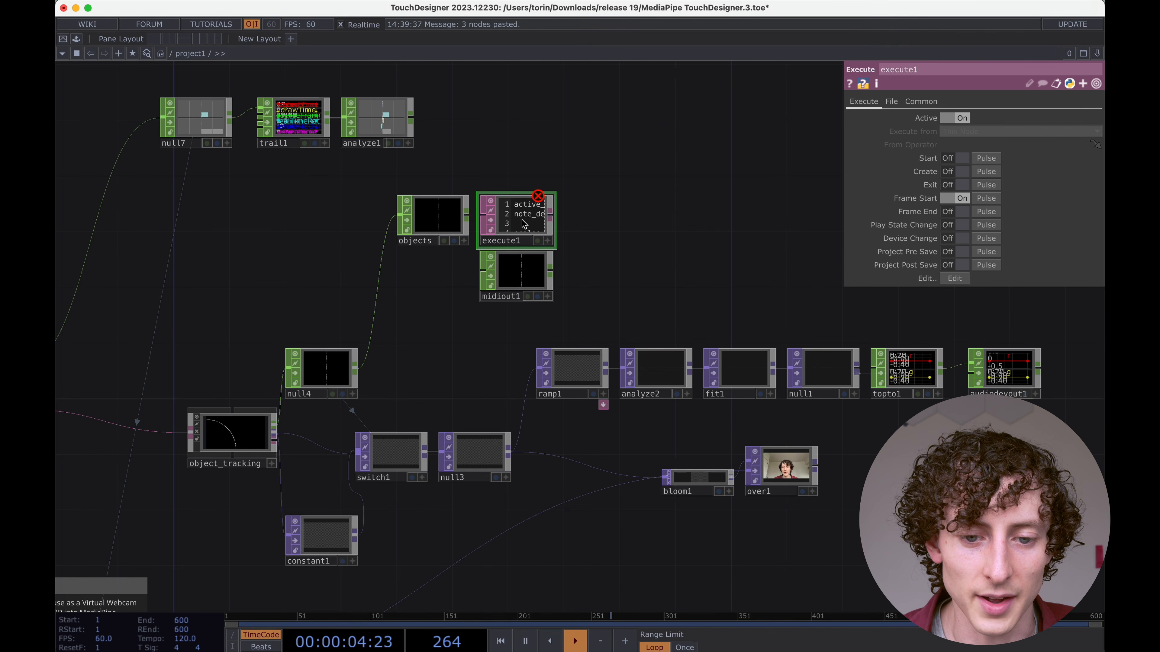
# Step: Reopen the MIDI Device Mapper, check the ID of the IAC Driver2 Bus 1 mapping, and close it
pyautogui.click(285, 1)
pyautogui.moveTo(221, 1)
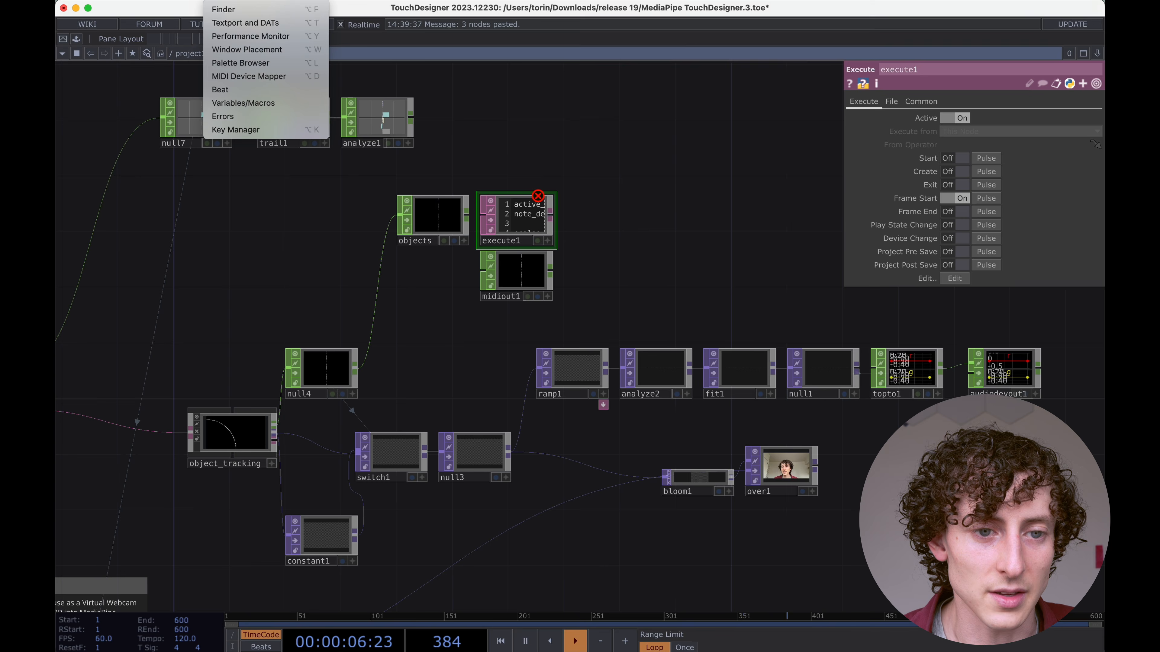
pyautogui.click(257, 78)
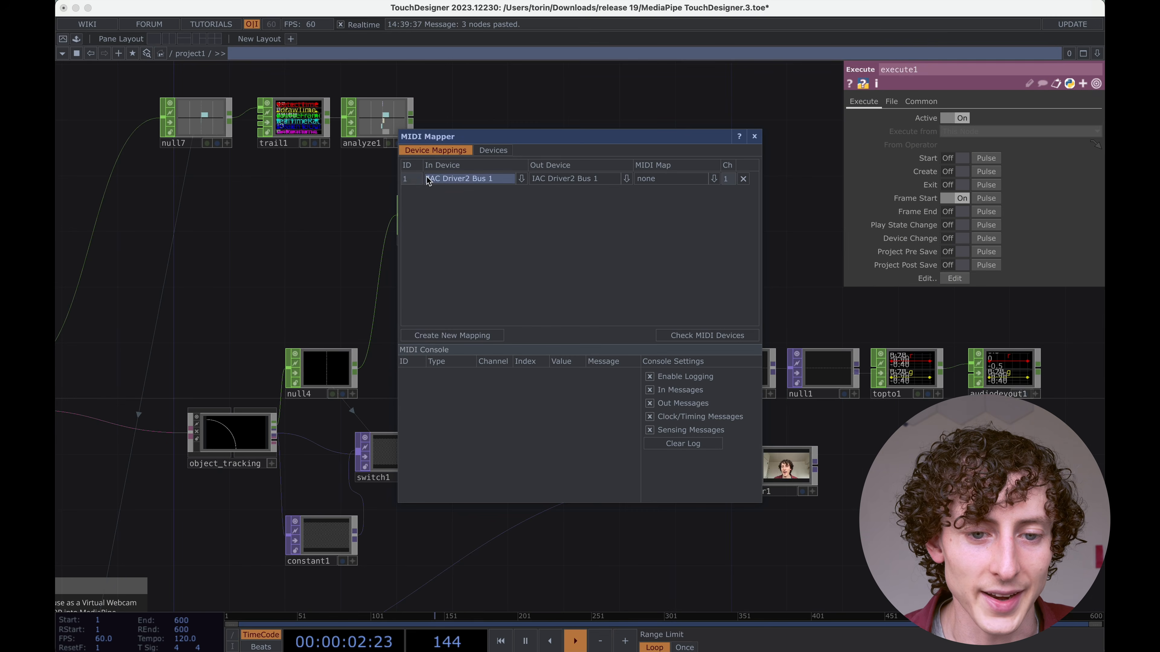
pyautogui.click(754, 136)
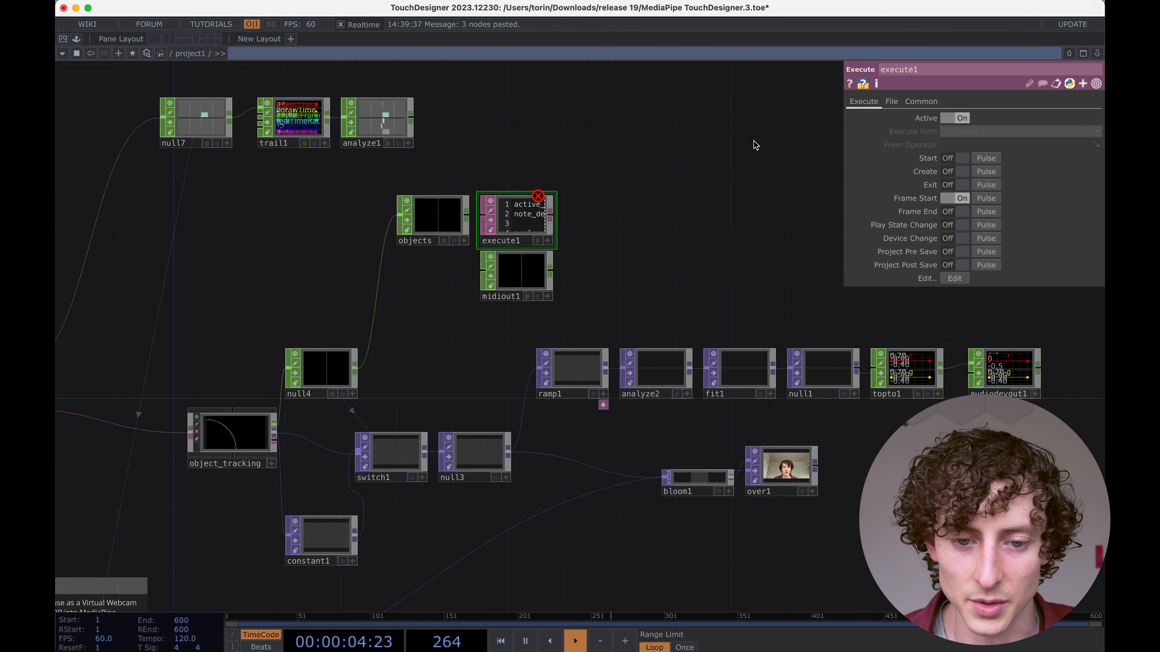
# Step: Check the Device ID in midiout1's destination parameters against the ID of the MIDI device mapping
pyautogui.click(509, 276)
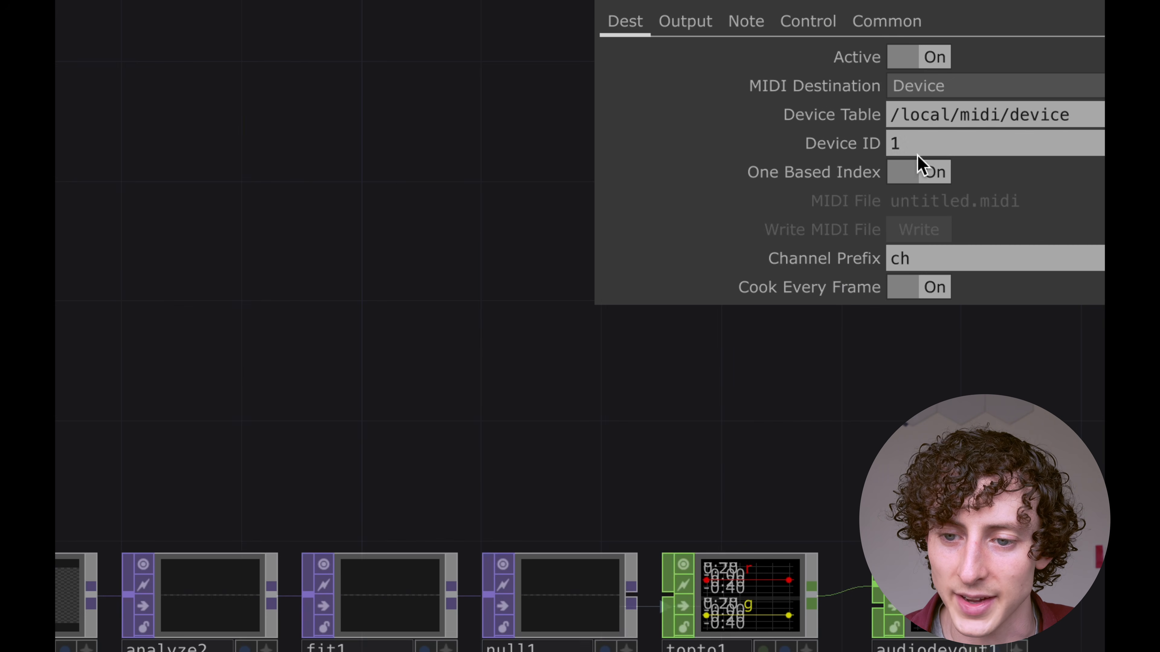
pyautogui.moveTo(985, 159); pyautogui.dragTo(958, 158)
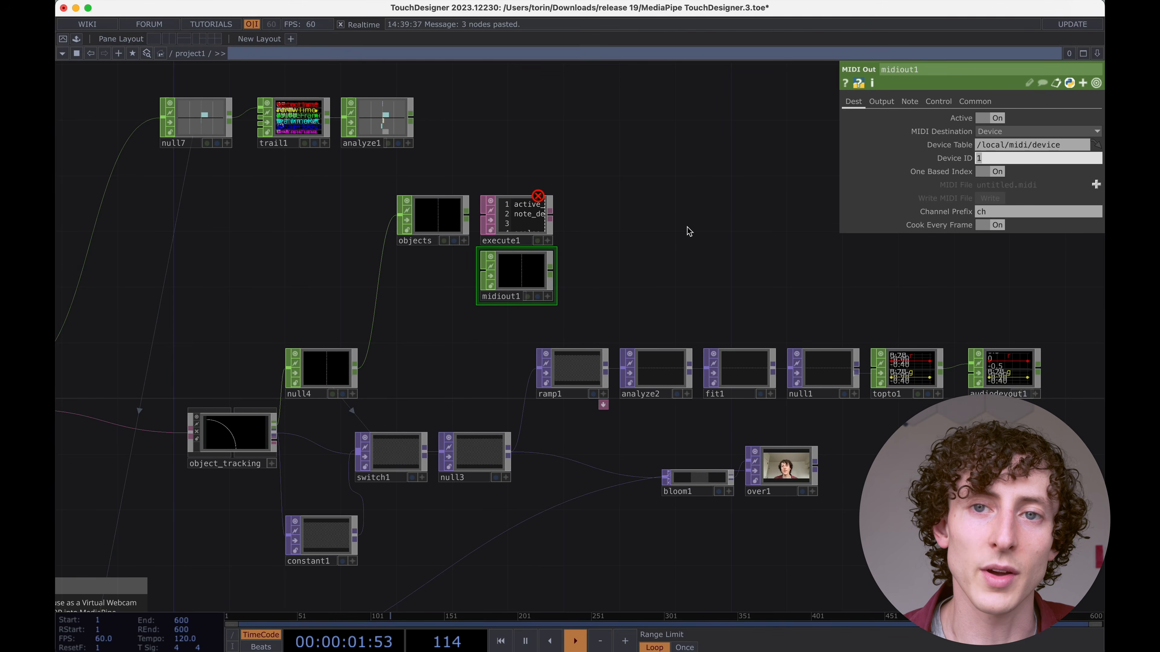
pyautogui.moveTo(690, 232)
pyautogui.mouseDown()
pyautogui.moveTo(699, 226)
pyautogui.moveTo(706, 243)
pyautogui.mouseUp()
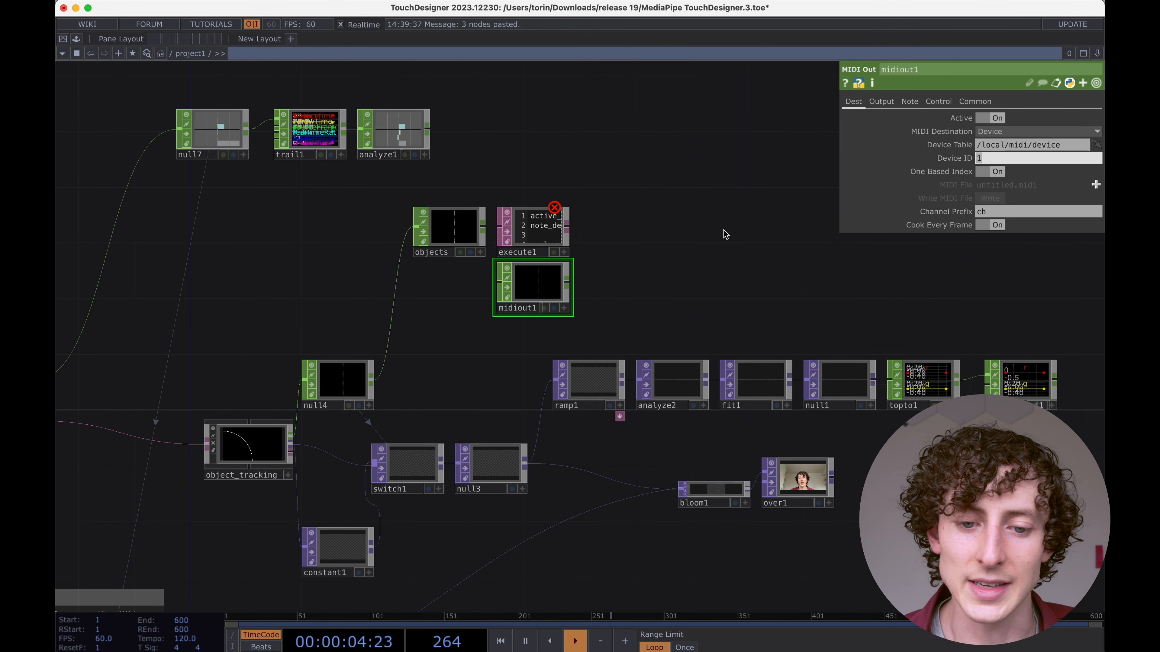
pyautogui.scroll(6, 567, 259)
pyautogui.scroll(-2, 601, 215)
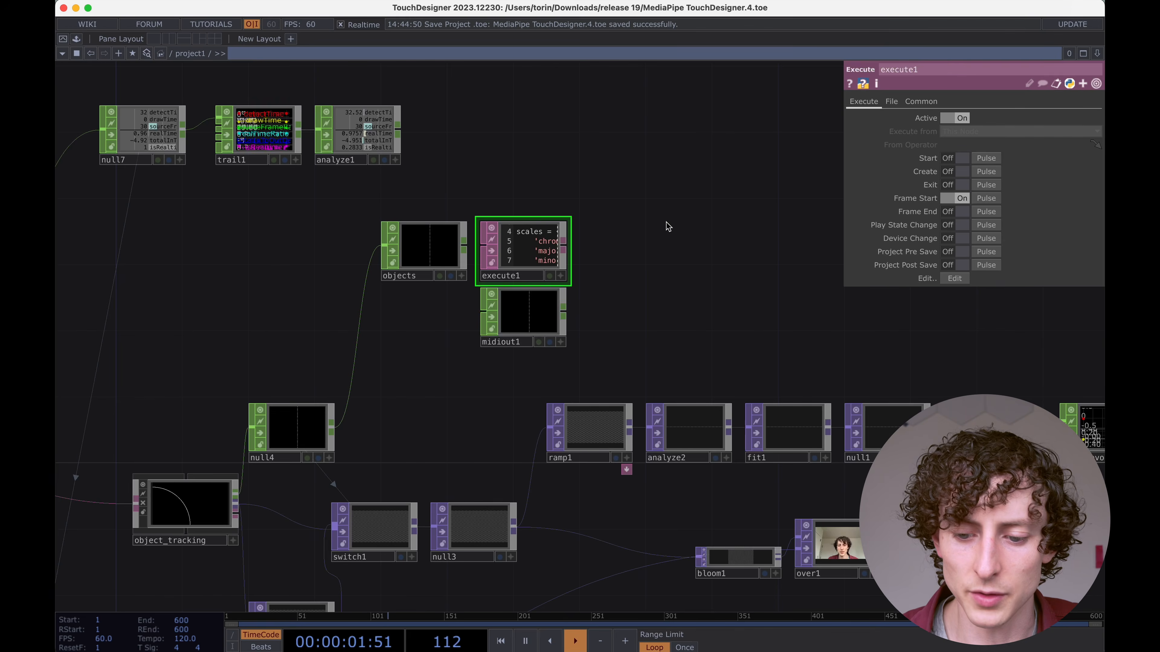
# Step: Bring up the Object Tracking set in Ableton Live, and show over1's output behind the network in TouchDesigner
pyautogui.press('super+space')
pyautogui.write('a')
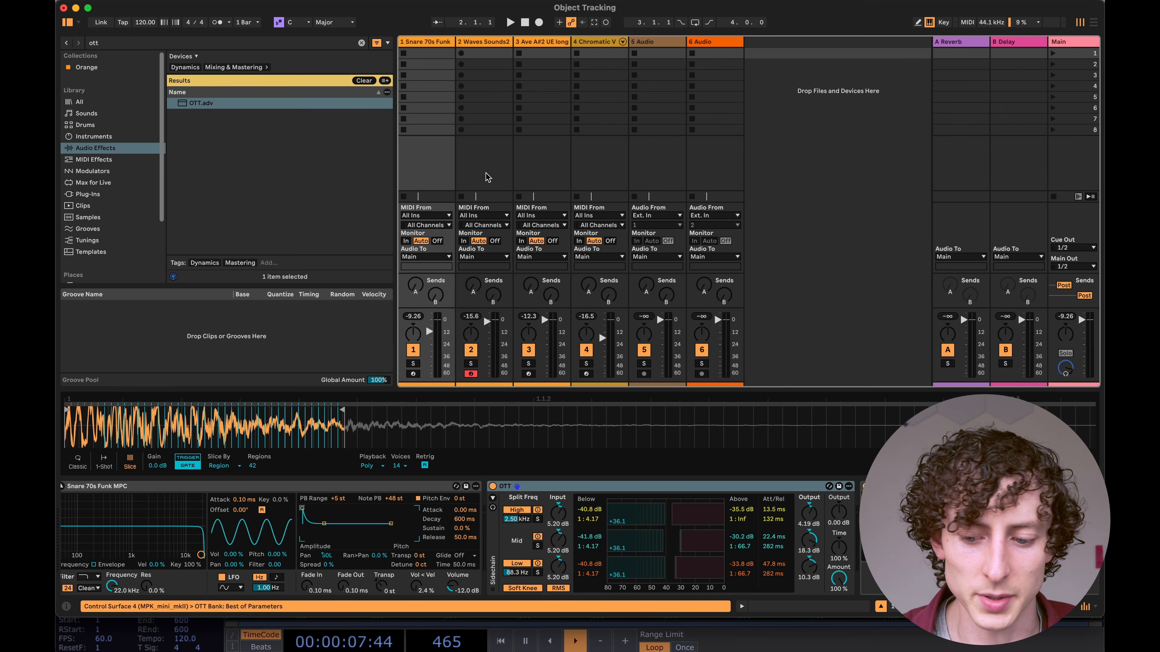
pyautogui.press('XF86AudioRaiseVolume')
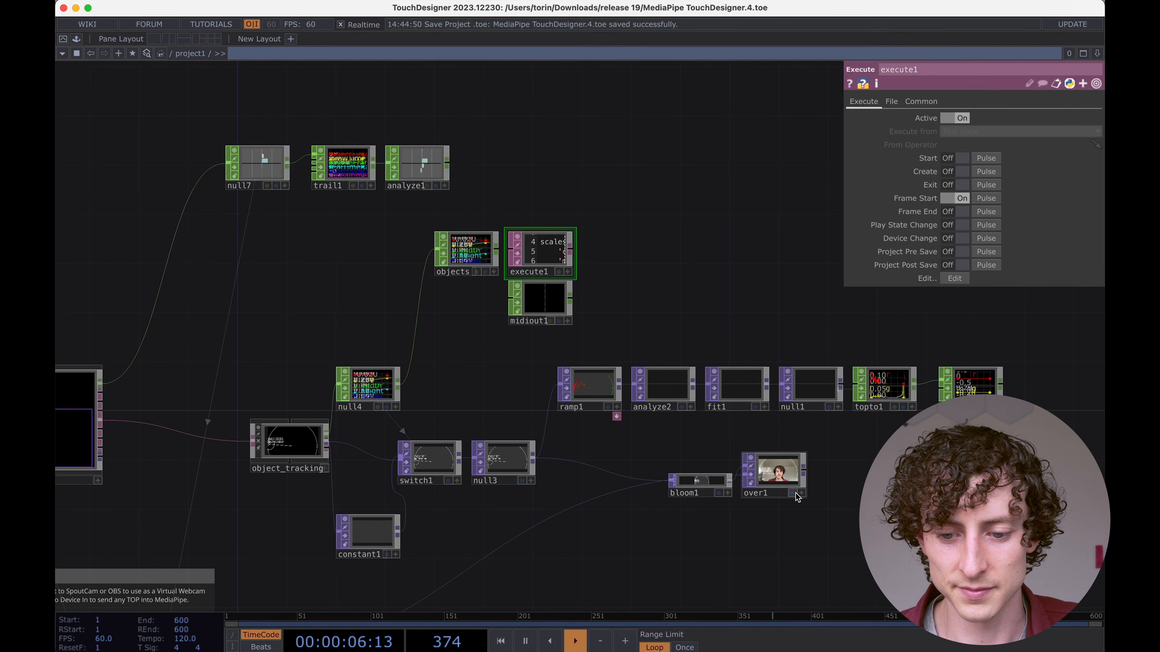
pyautogui.click(793, 493)
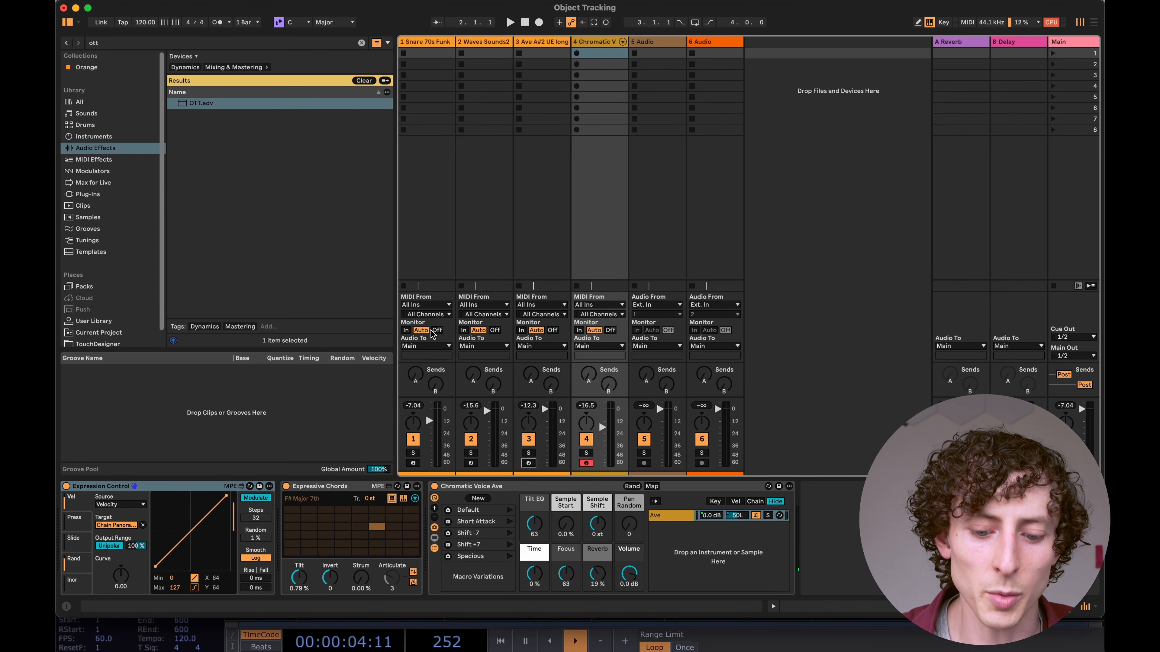
# Step: Replace the Object Tracking set in Ableton Live with a new untitled set, without saving its changes
pyautogui.press('super+q')
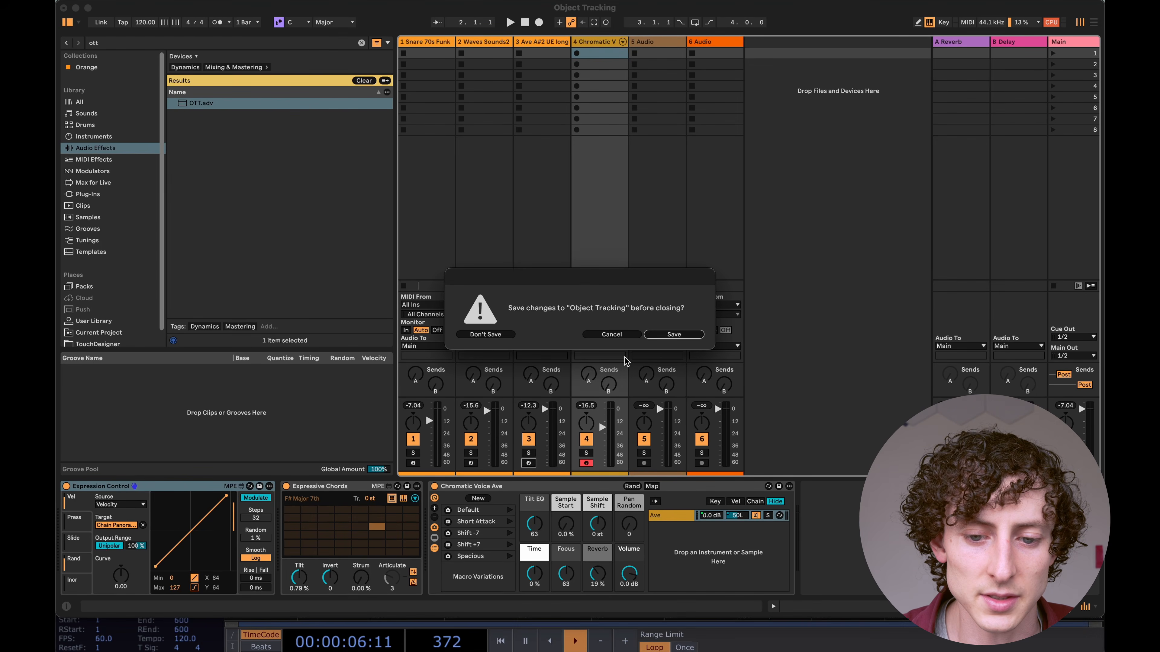
pyautogui.click(487, 334)
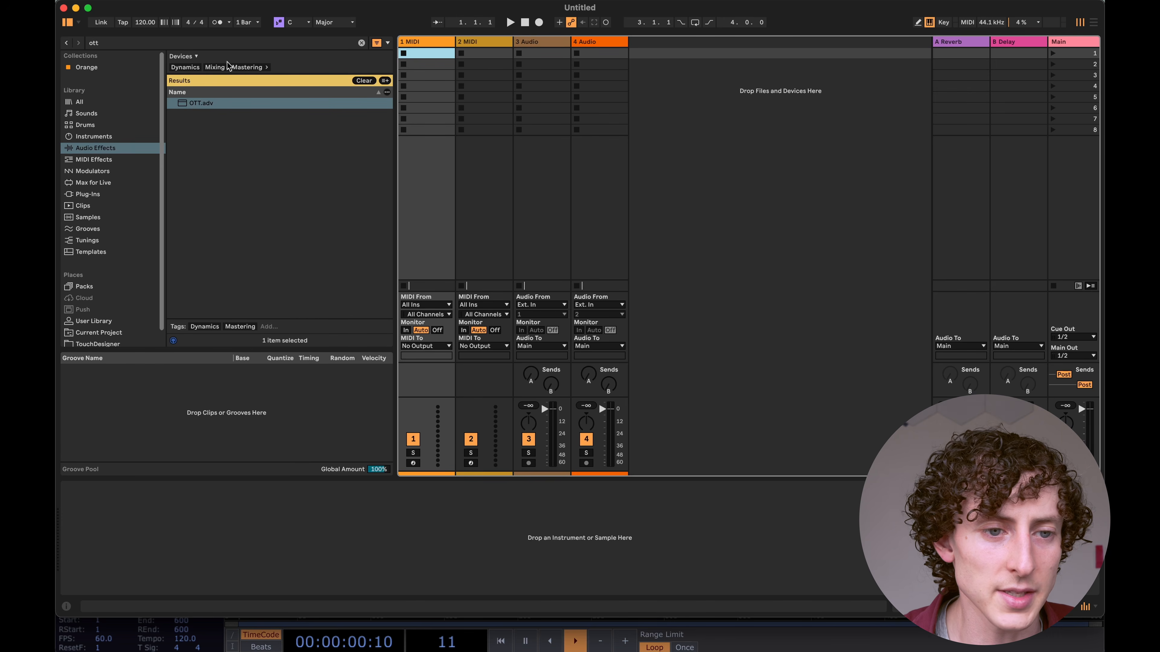
# Step: In Live's MIDI settings, set control surface slot 2 to None, with IAC Driver2 (Bus 1) as both input and output
pyautogui.click(93, 0)
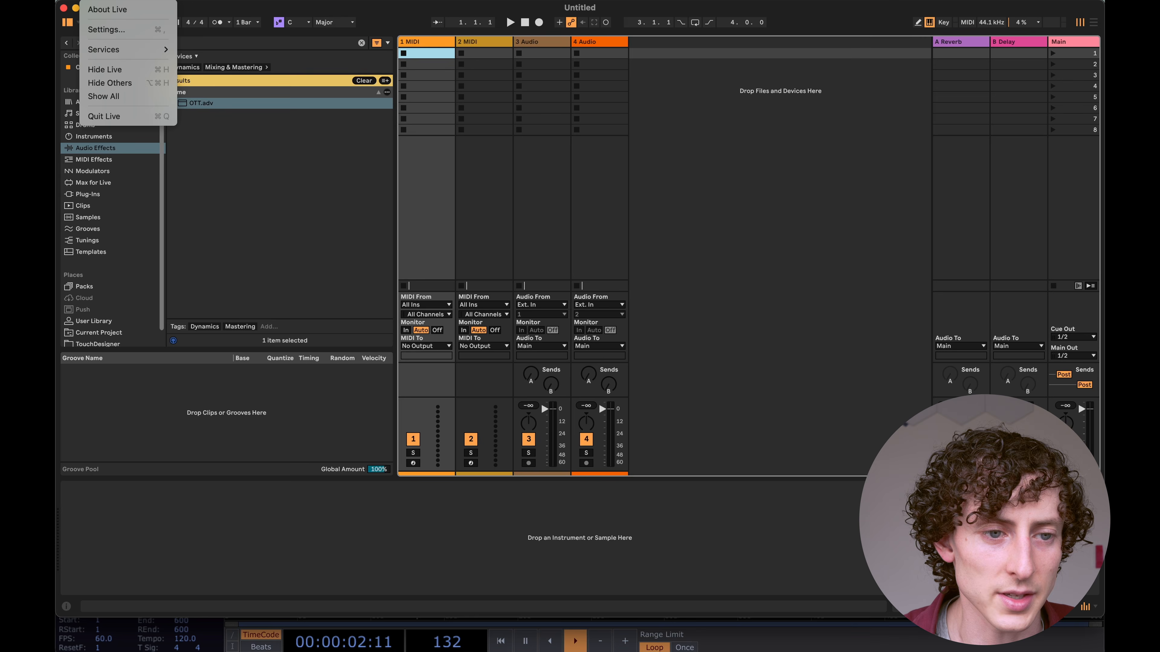
pyautogui.click(132, 30)
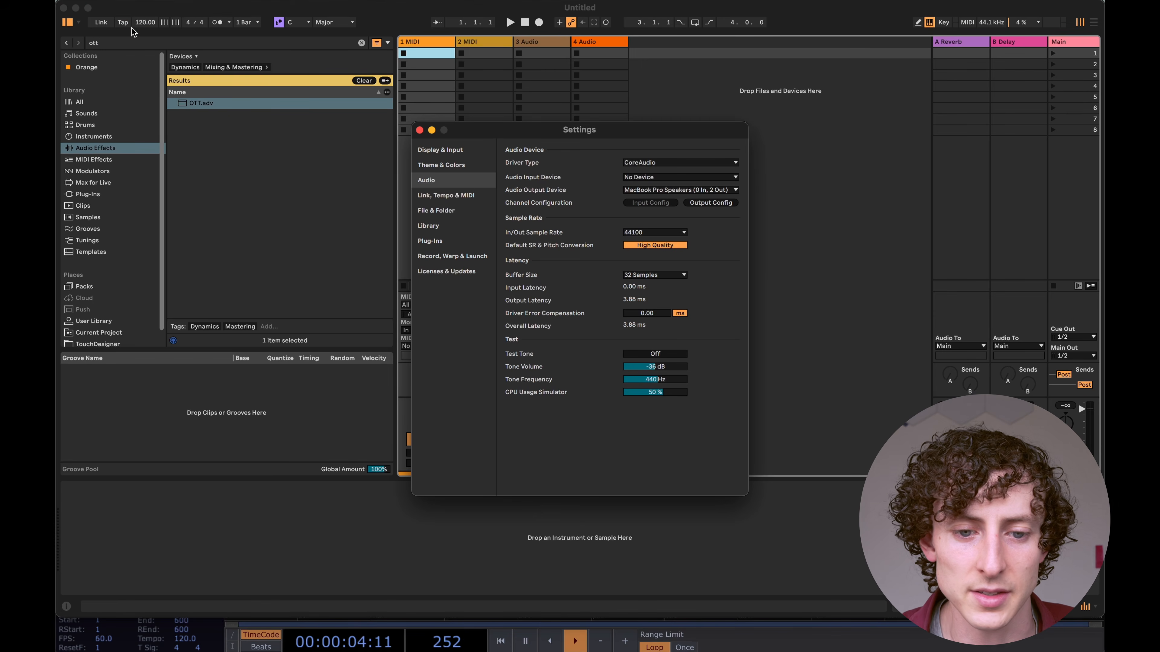
pyautogui.click(445, 195)
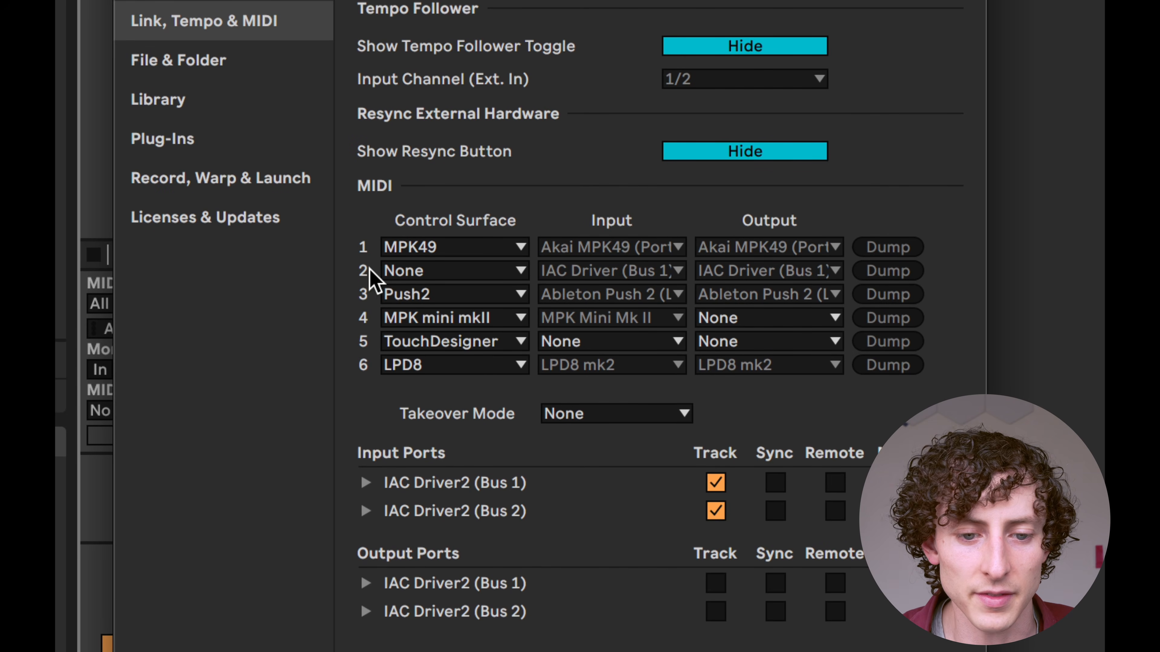
pyautogui.click(422, 272)
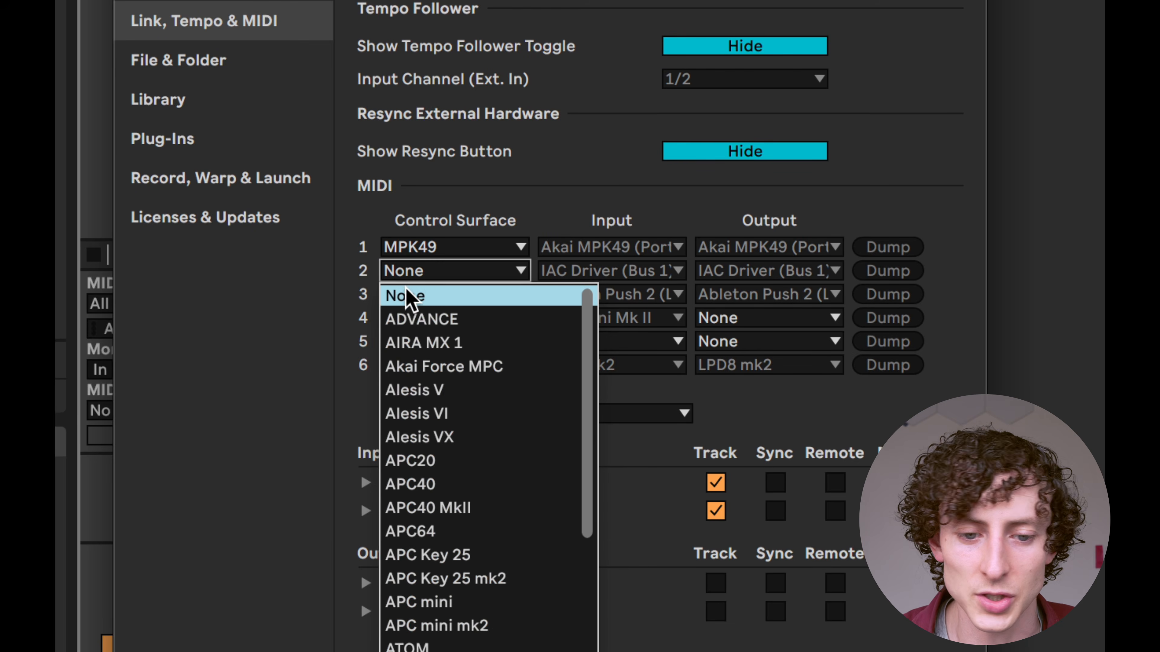
pyautogui.click(428, 293)
pyautogui.click(639, 272)
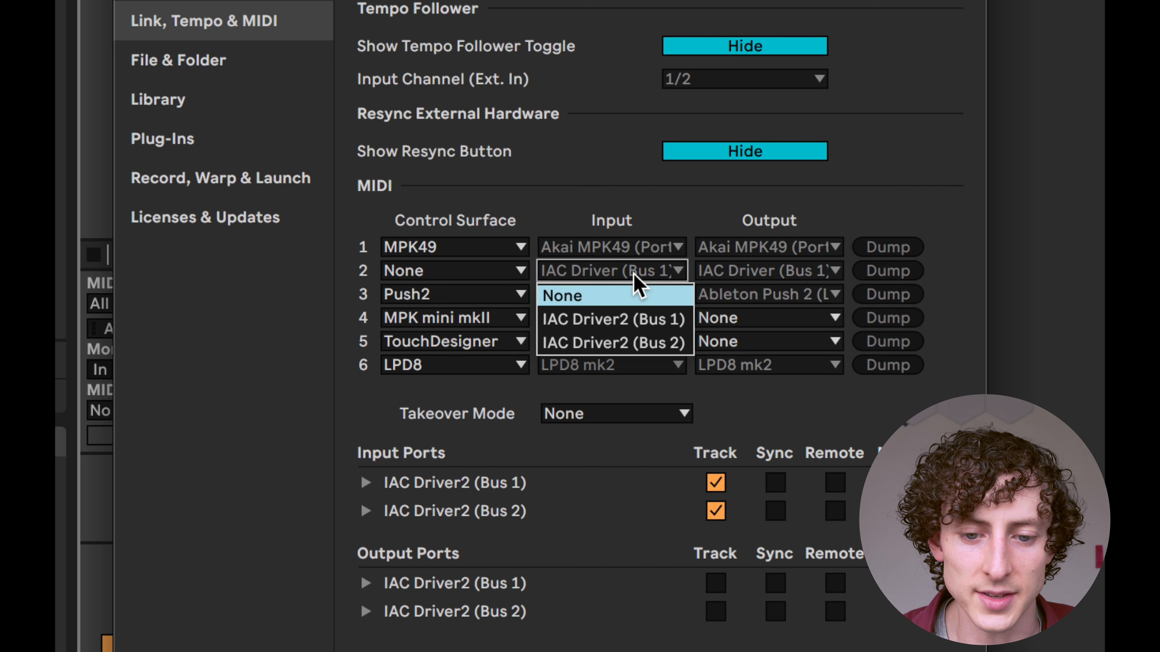
pyautogui.click(625, 320)
pyautogui.click(748, 274)
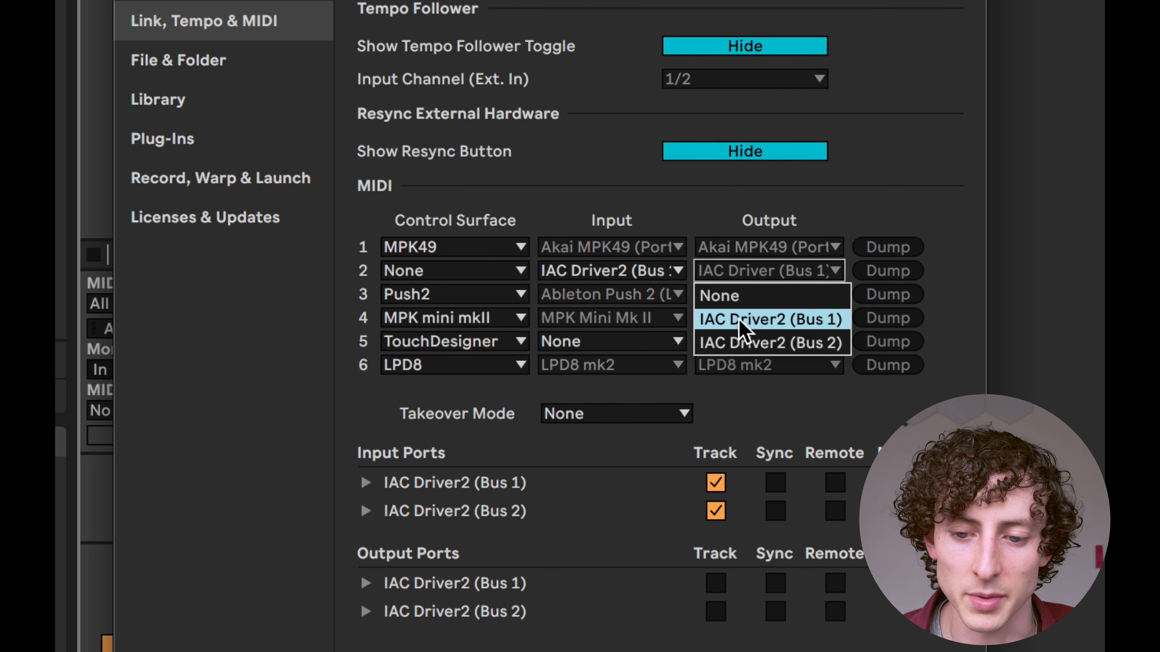
pyautogui.click(779, 321)
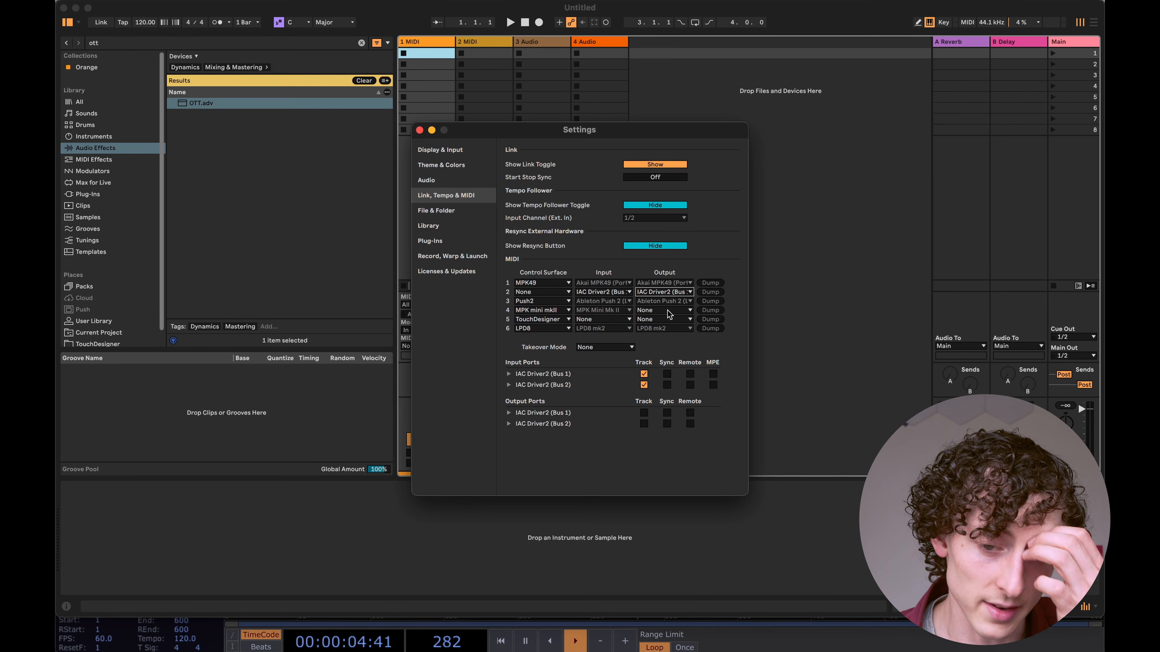
pyautogui.click(419, 130)
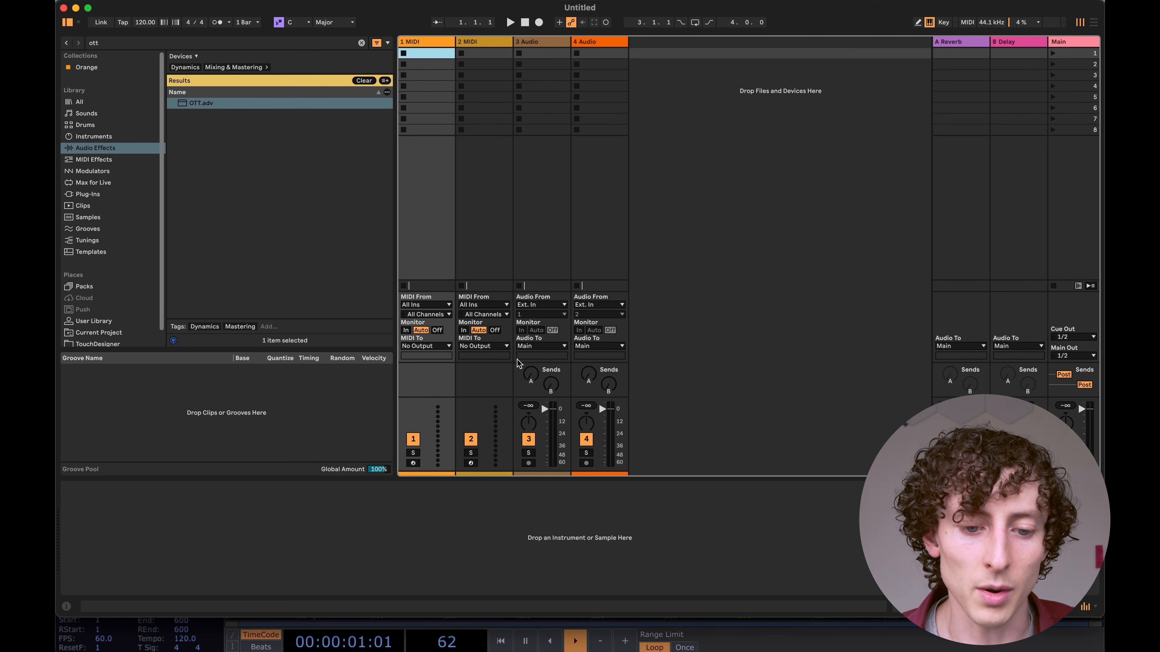
# Step: Arm the 1 MIDI track in the new Live set
pyautogui.click(413, 463)
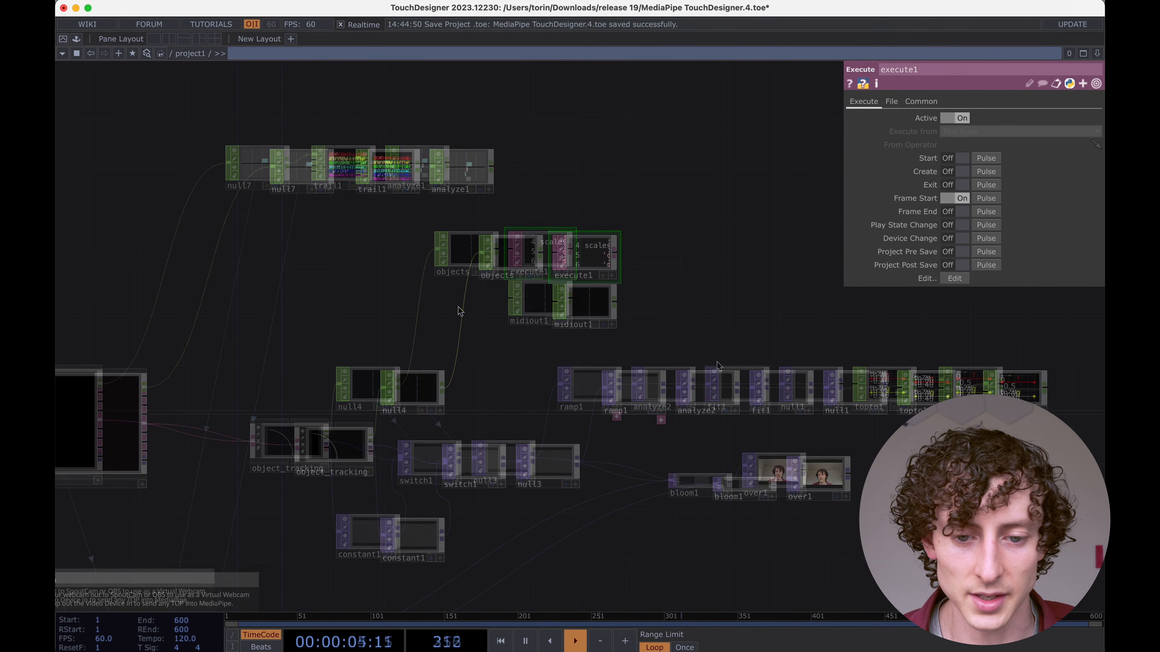
# Step: Examine the scales dictionary, base_key and scale_type settings in the execute1 script
pyautogui.scroll(2, 725, 303)
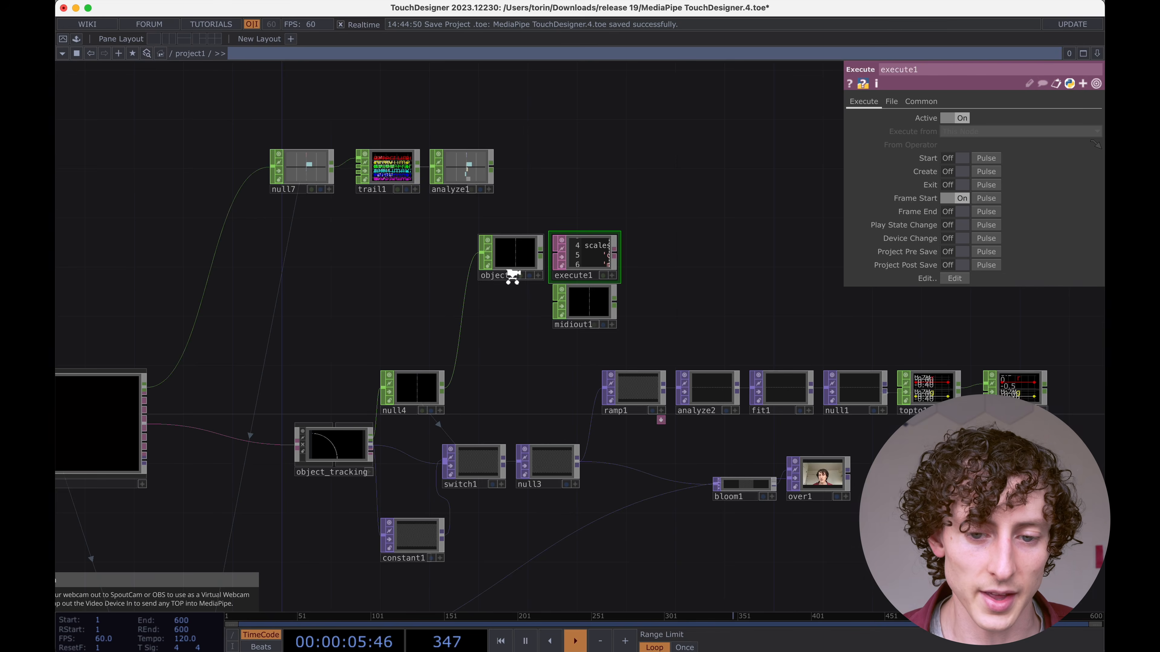
pyautogui.scroll(5, 513, 275)
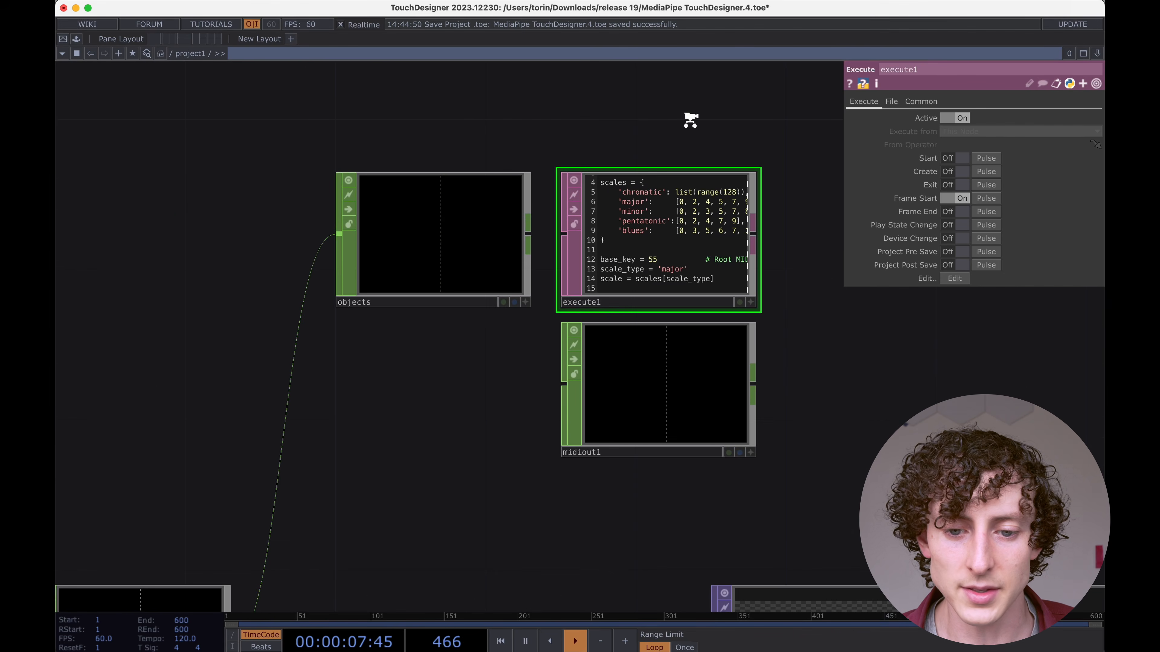
pyautogui.scroll(3, 691, 120)
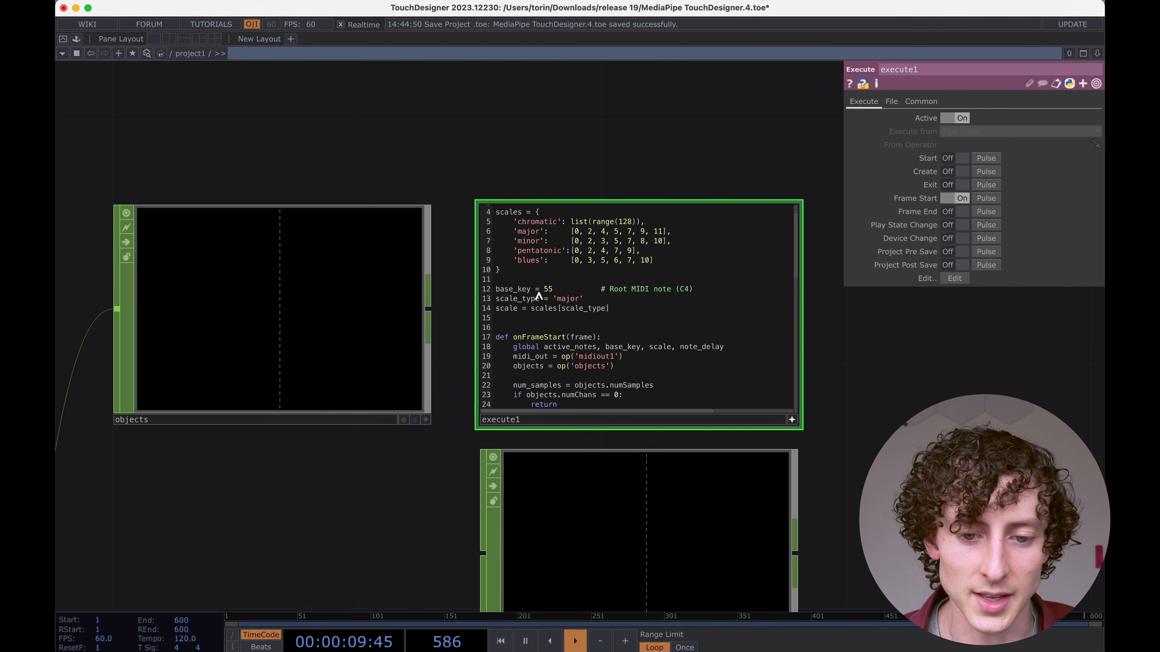
pyautogui.doubleClick(547, 289)
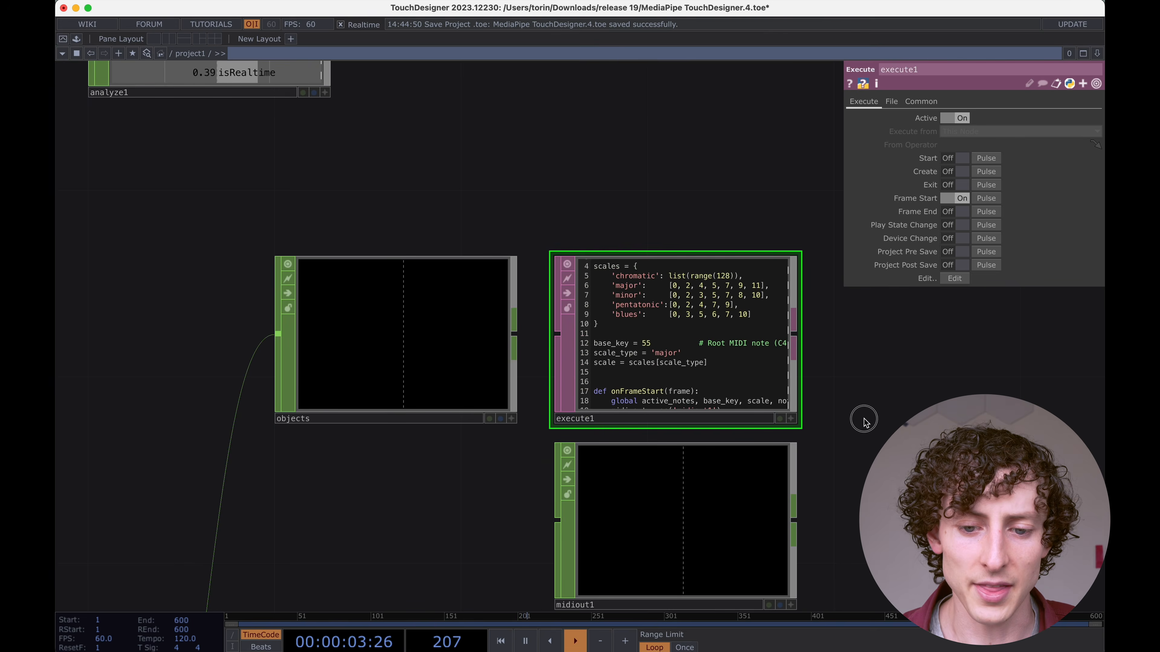
pyautogui.hscroll(2, 835, 420)
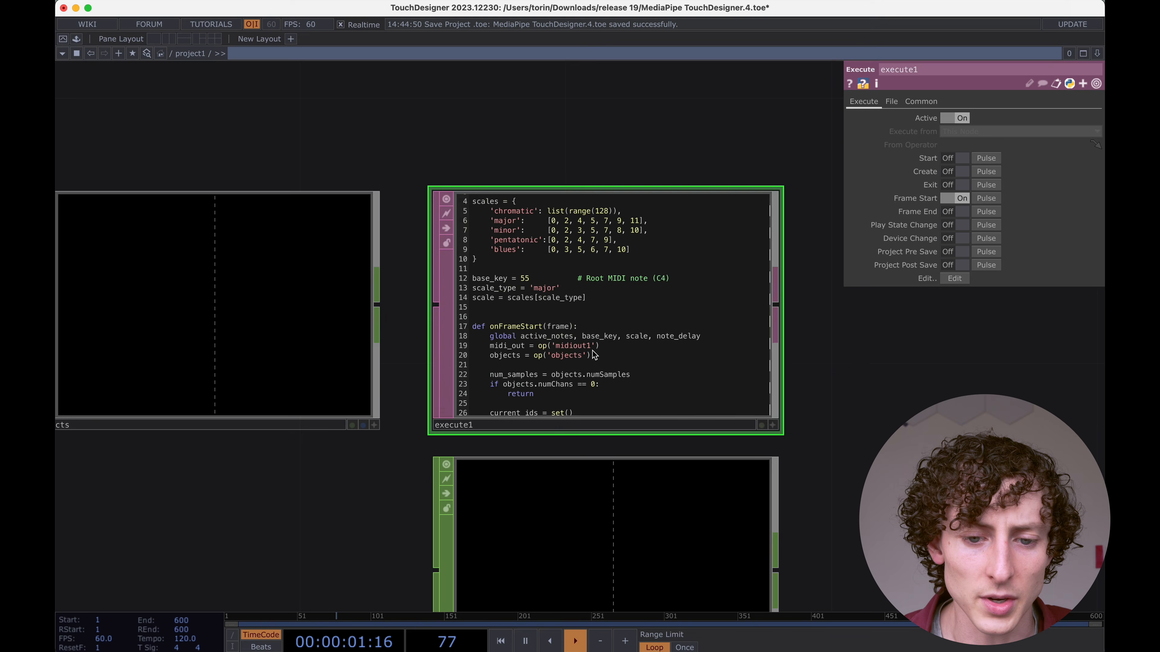
pyautogui.click(514, 294)
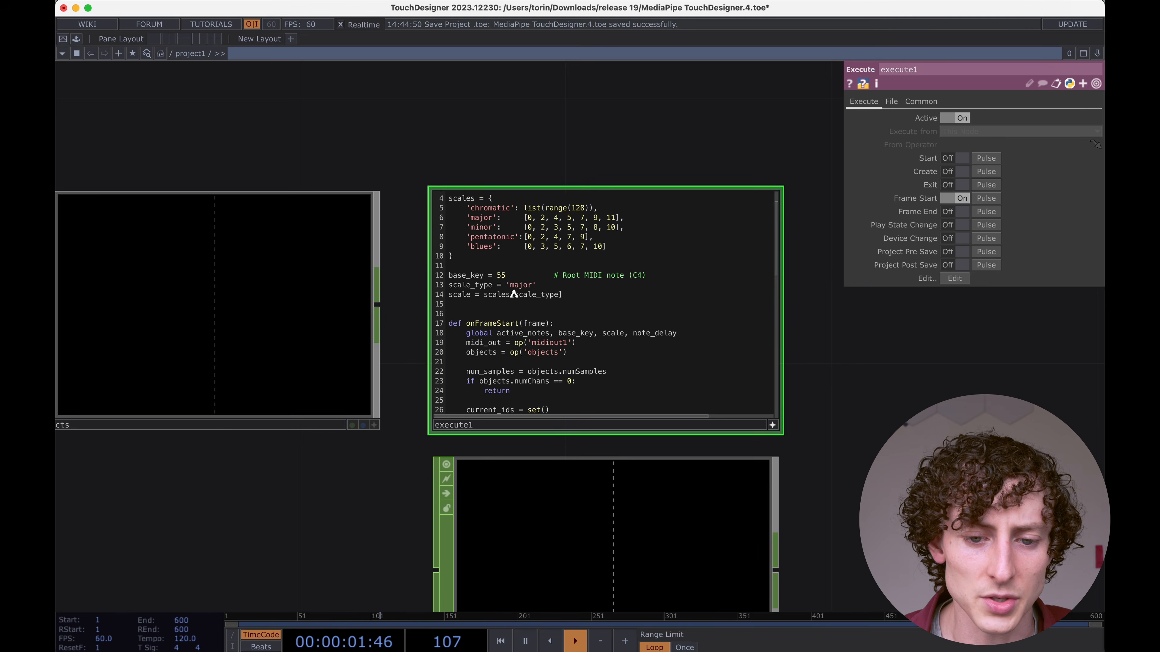
pyautogui.doubleClick(515, 286)
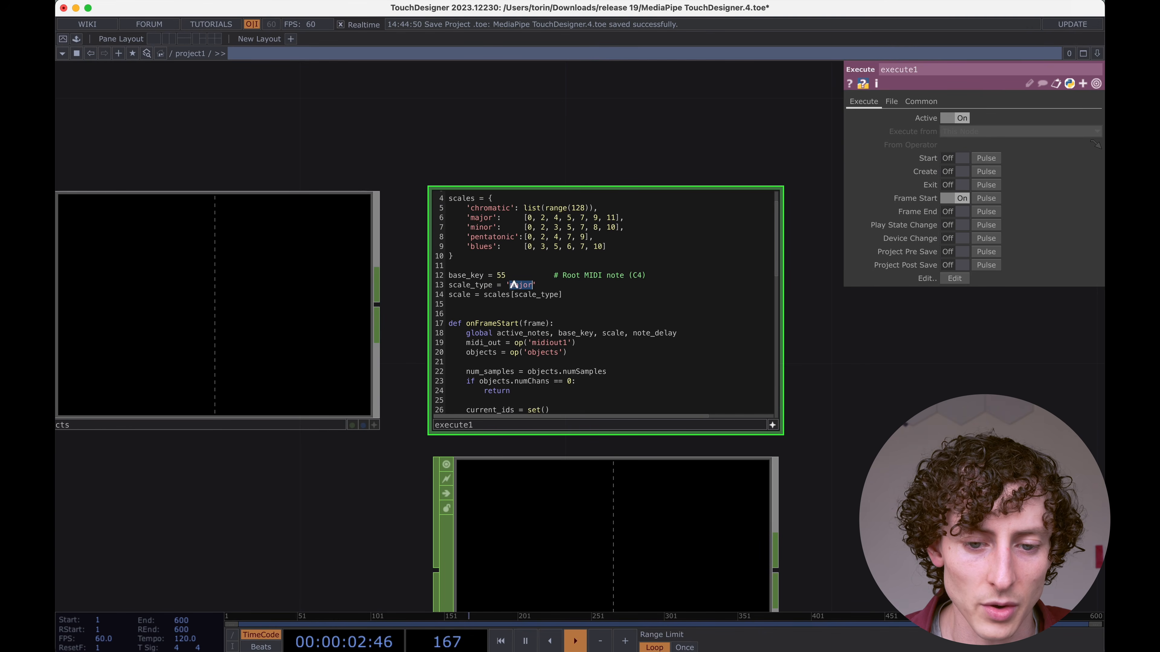
pyautogui.doubleClick(481, 227)
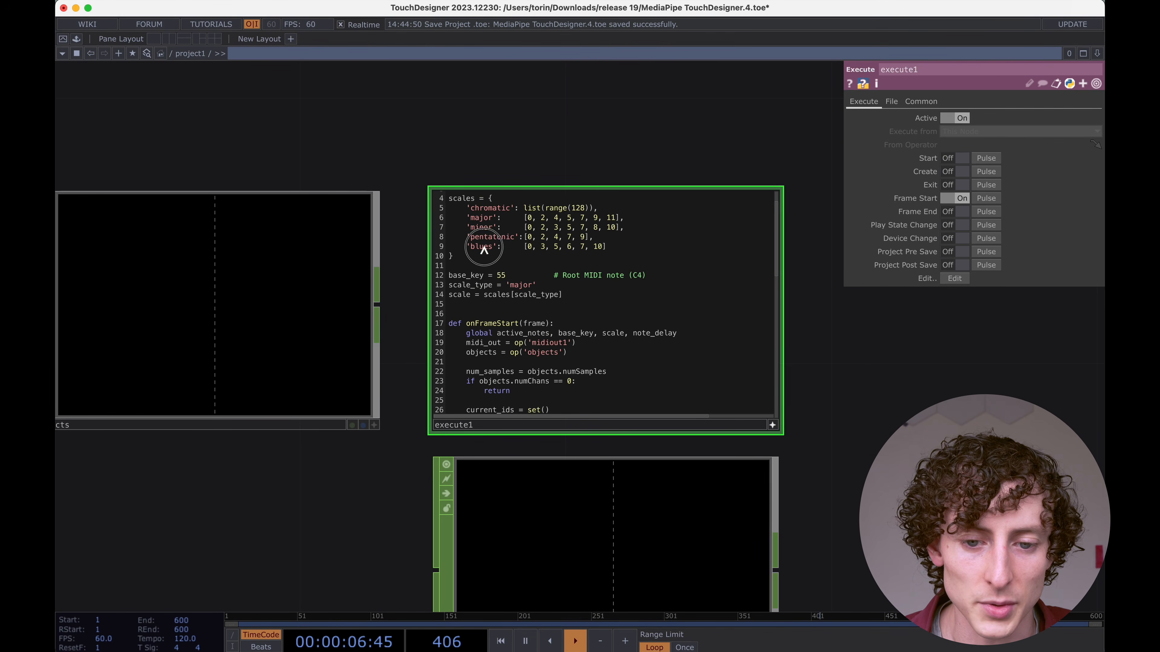
pyautogui.click(485, 246)
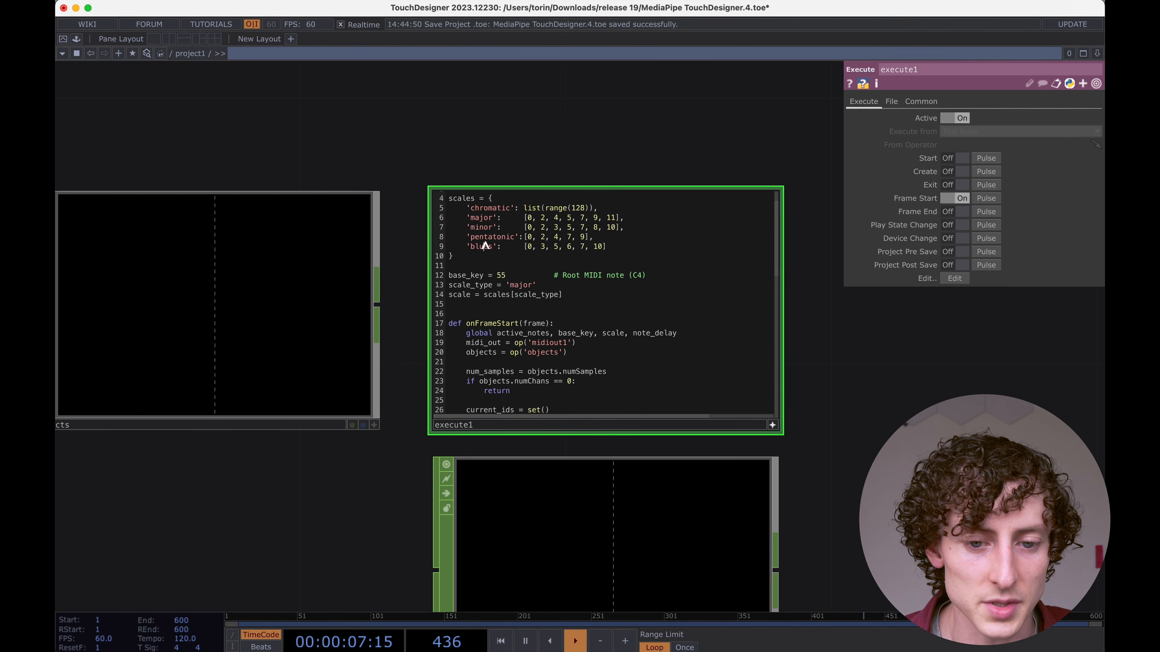
pyautogui.click(772, 425)
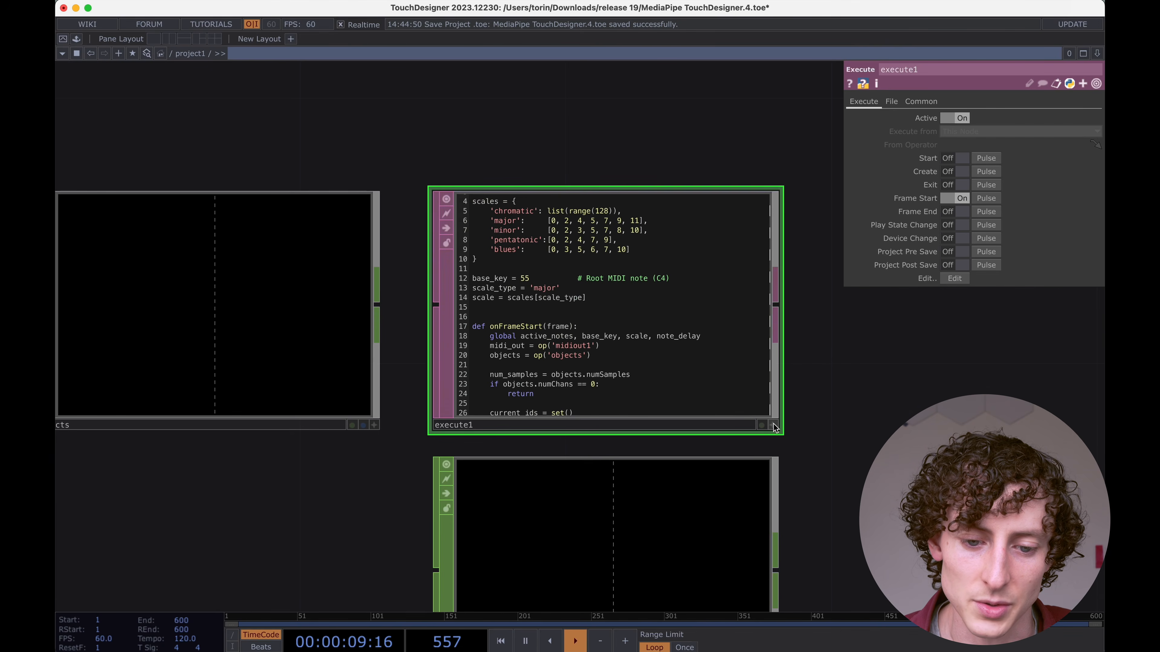
# Step: Examine the note_delay setting at the start of the execute1 script
pyautogui.scroll(-3, 771, 425)
pyautogui.moveTo(852, 373); pyautogui.dragTo(862, 373)
pyautogui.scroll(-1, 862, 373)
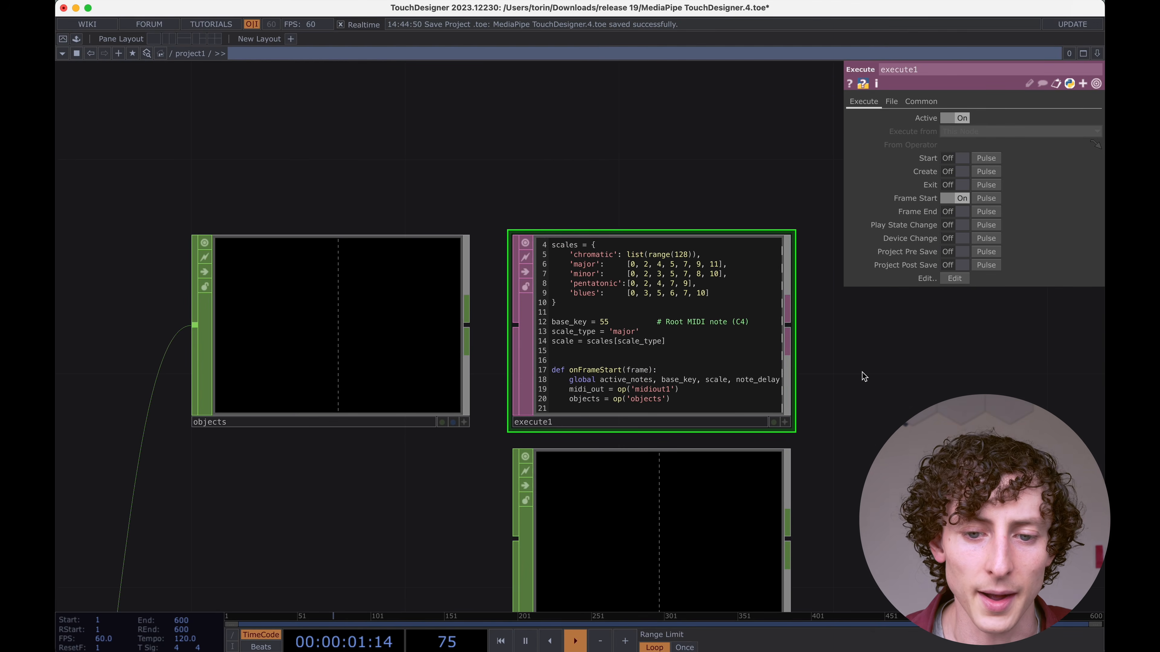
pyautogui.press('a')
pyautogui.scroll(3, 683, 326)
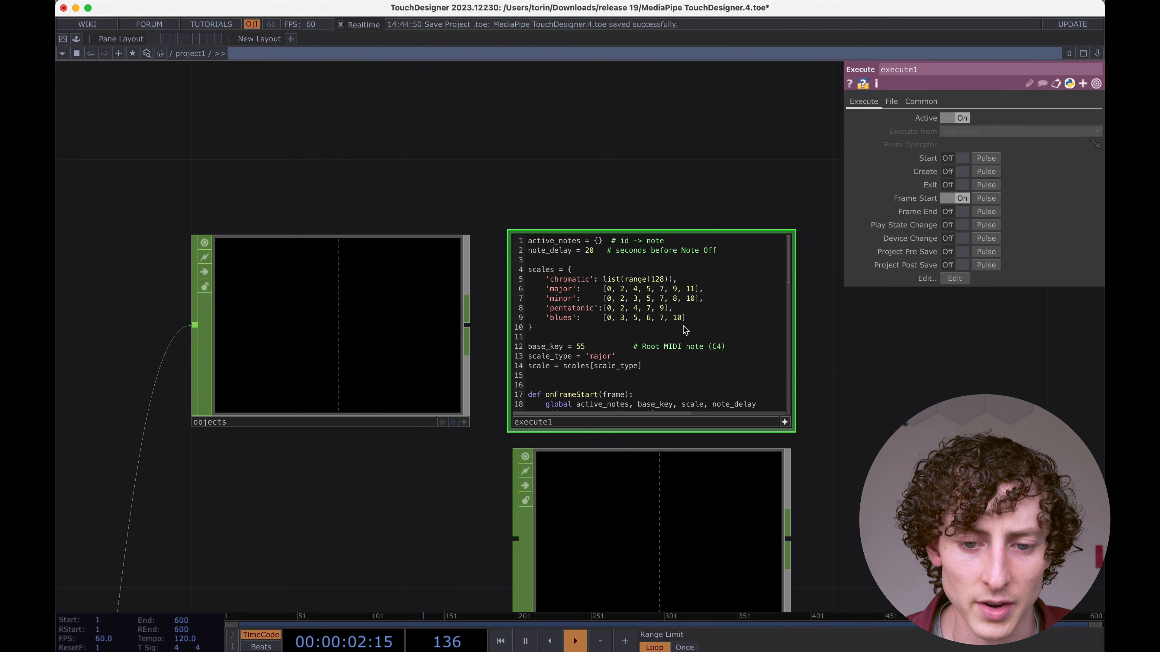
pyautogui.doubleClick(589, 251)
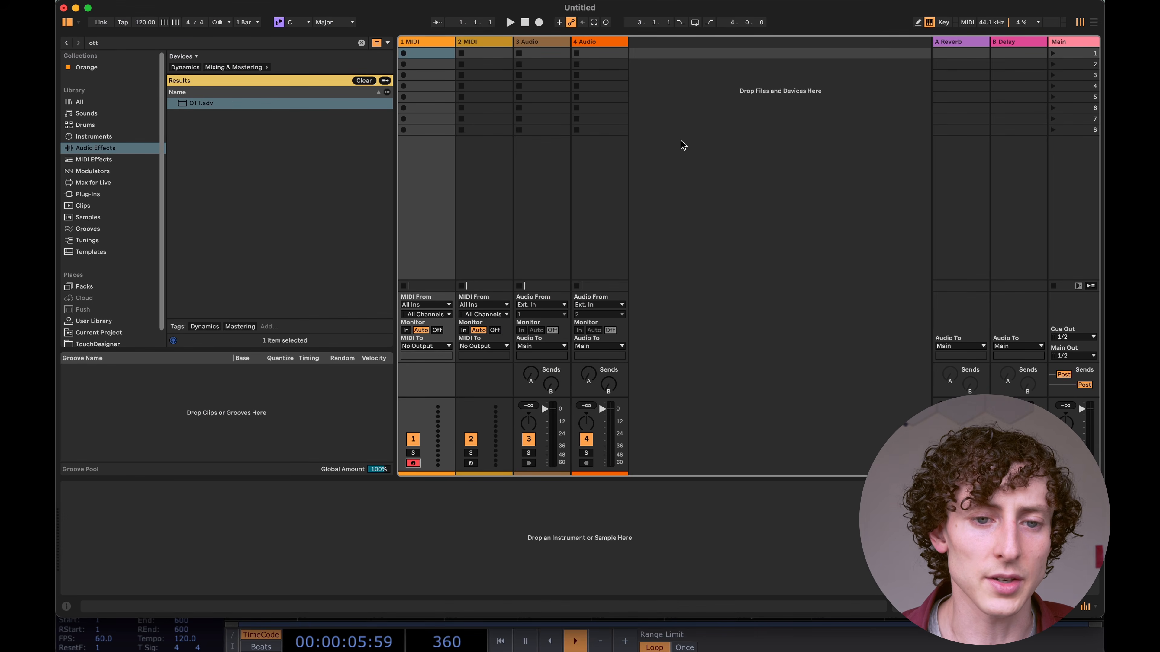
# Step: In Ableton Live, find the Simpler instrument and load it onto the 1 MIDI track
pyautogui.click(220, 43)
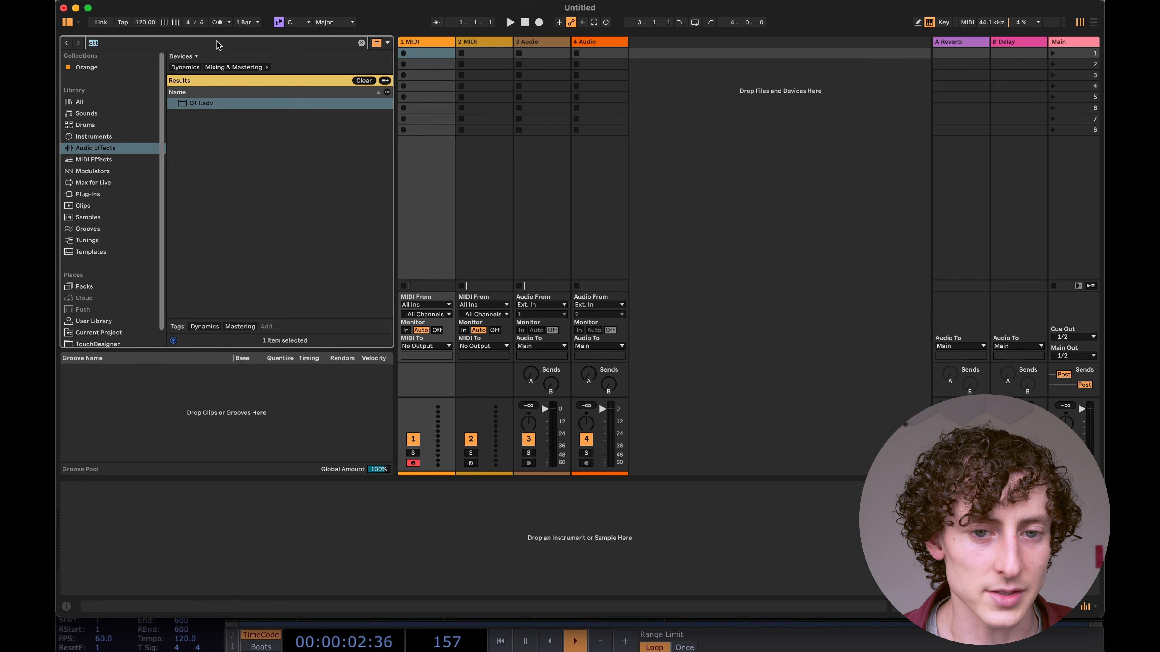
pyautogui.write('simpler')
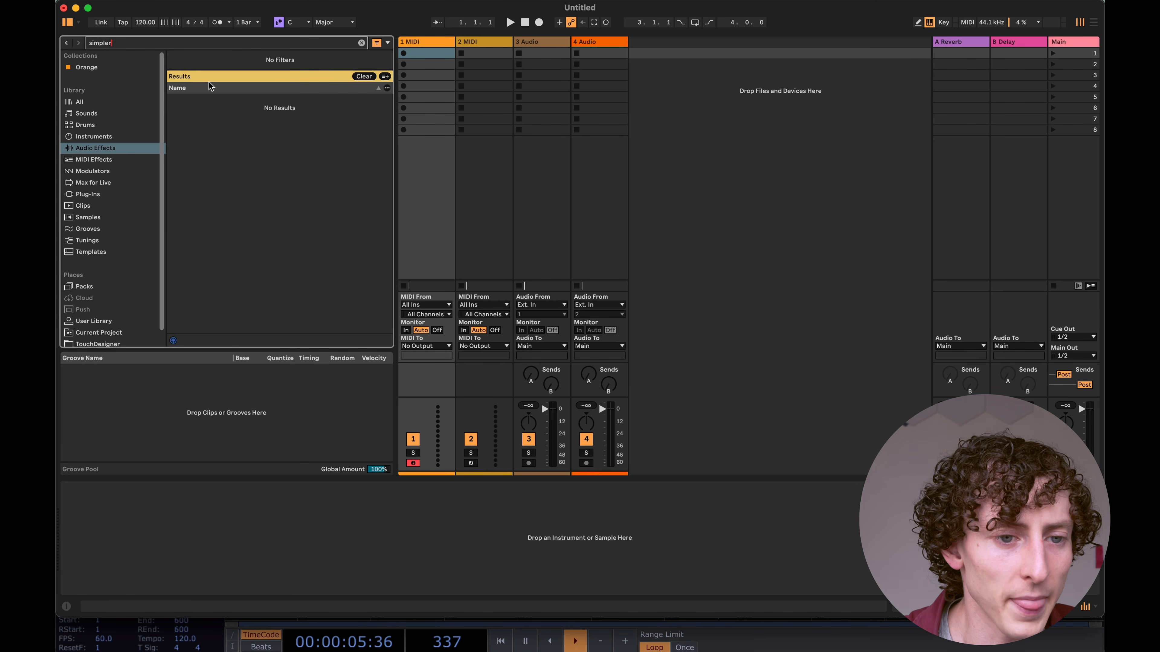
pyautogui.press('super+a')
pyautogui.write('simpler')
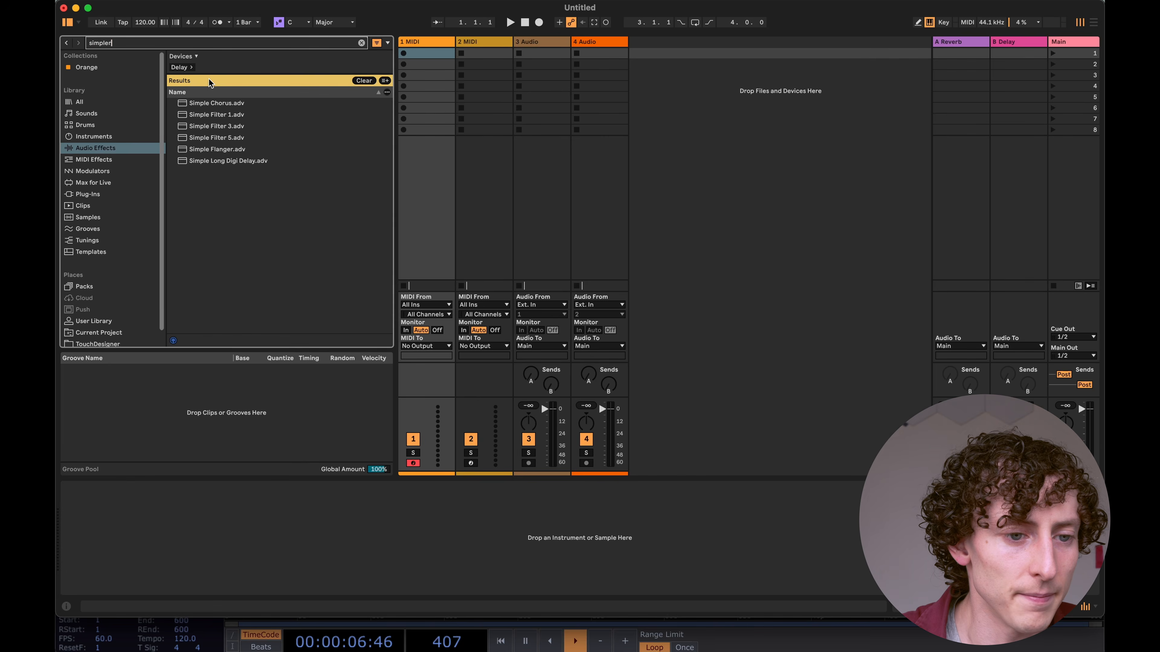
pyautogui.click(91, 137)
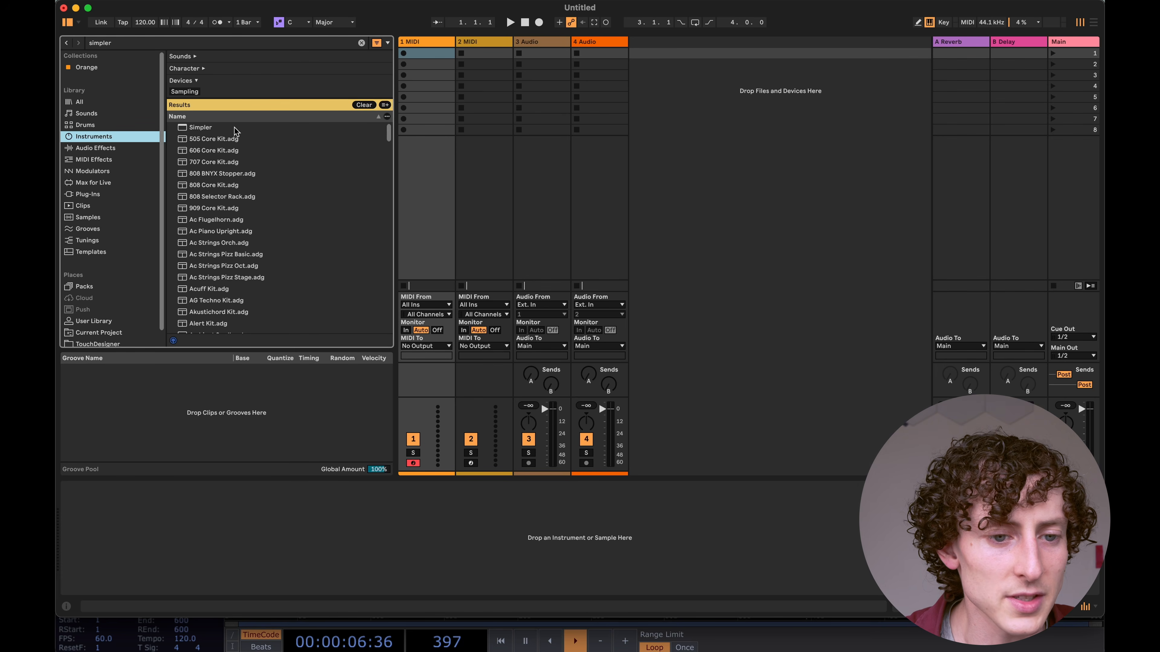
pyautogui.moveTo(234, 128); pyautogui.dragTo(430, 185)
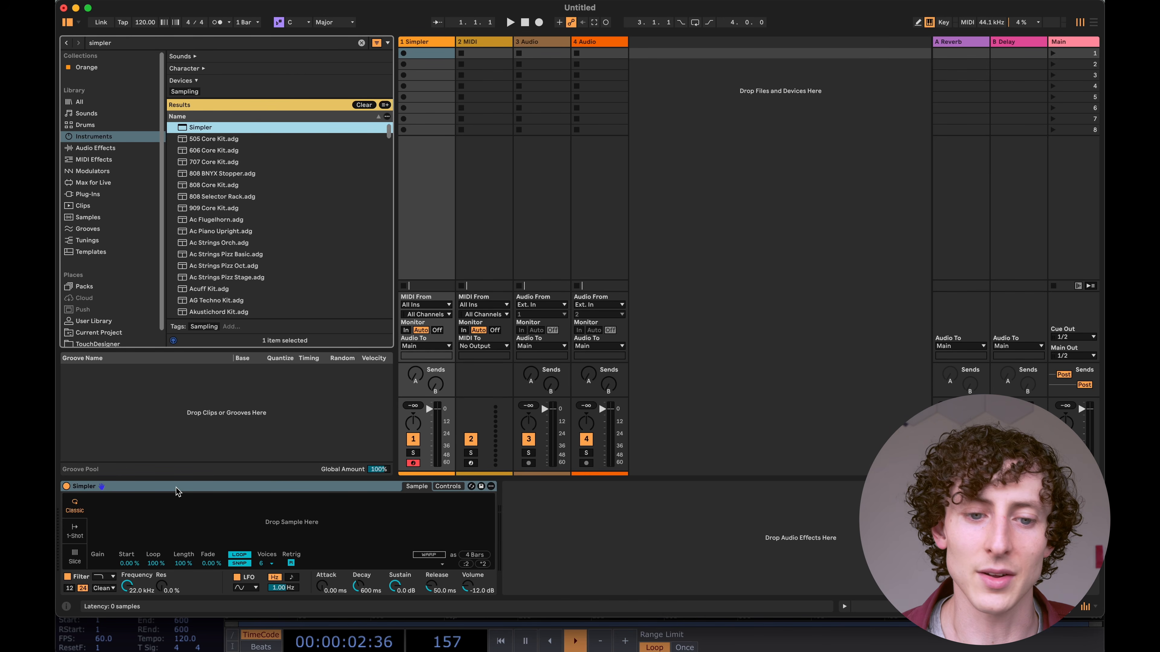
# Step: Find the drum sample Snare 70s MPC 1.wav and load it into Simpler
pyautogui.click(360, 42)
pyautogui.write('snare')
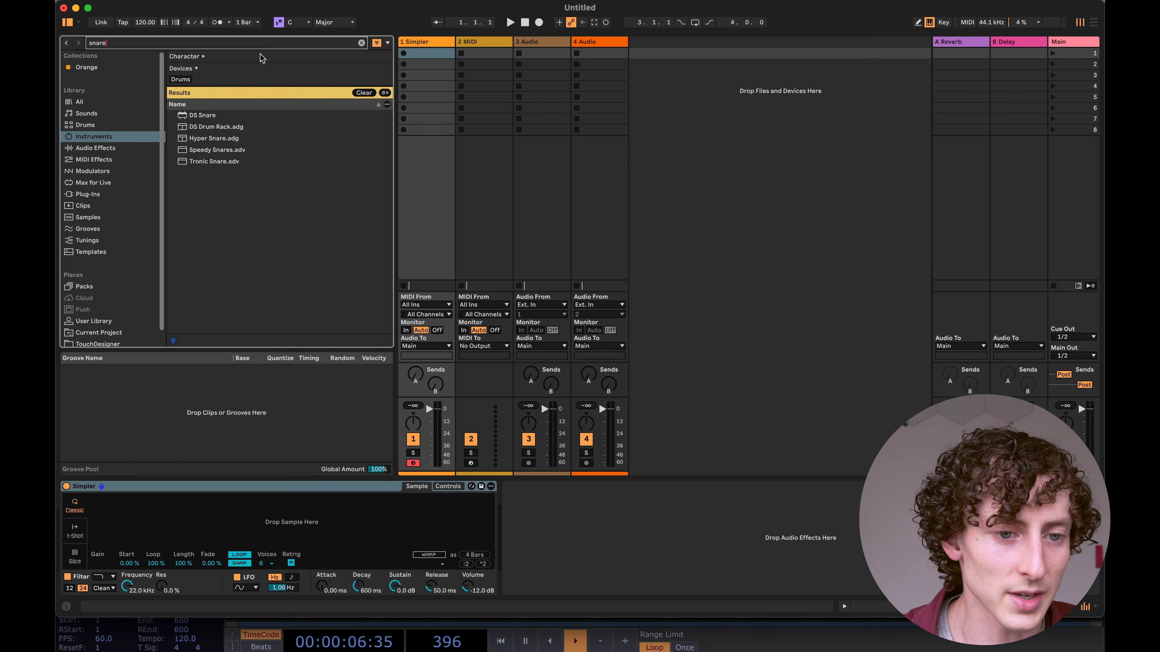
pyautogui.click(88, 115)
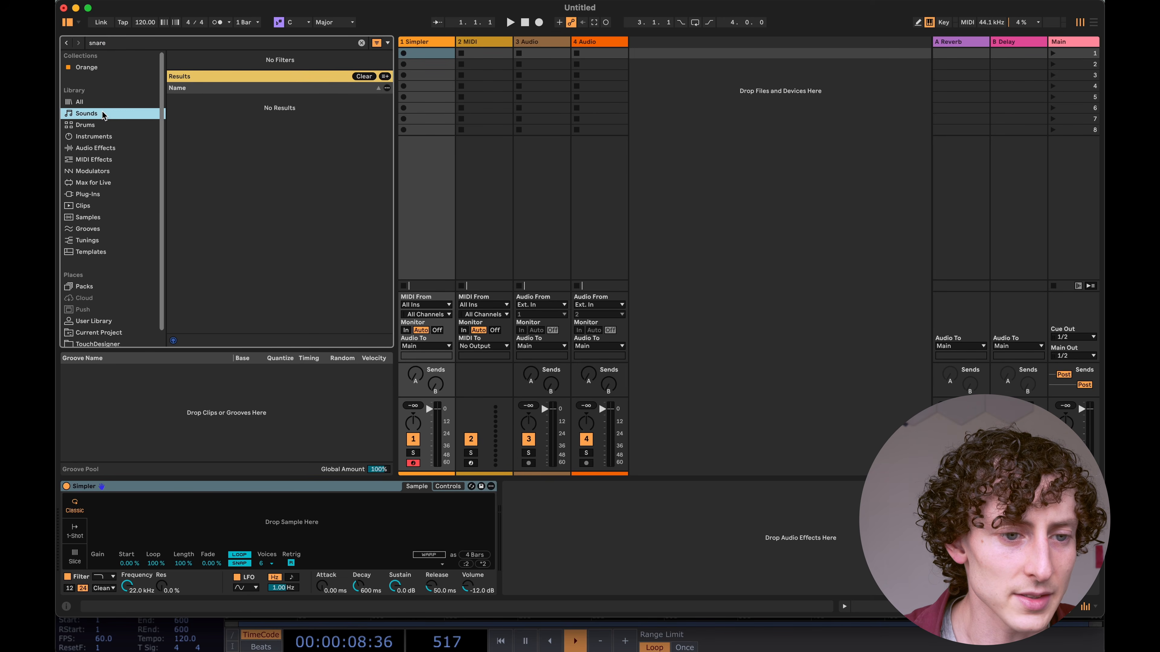
pyautogui.click(104, 125)
pyautogui.click(224, 277)
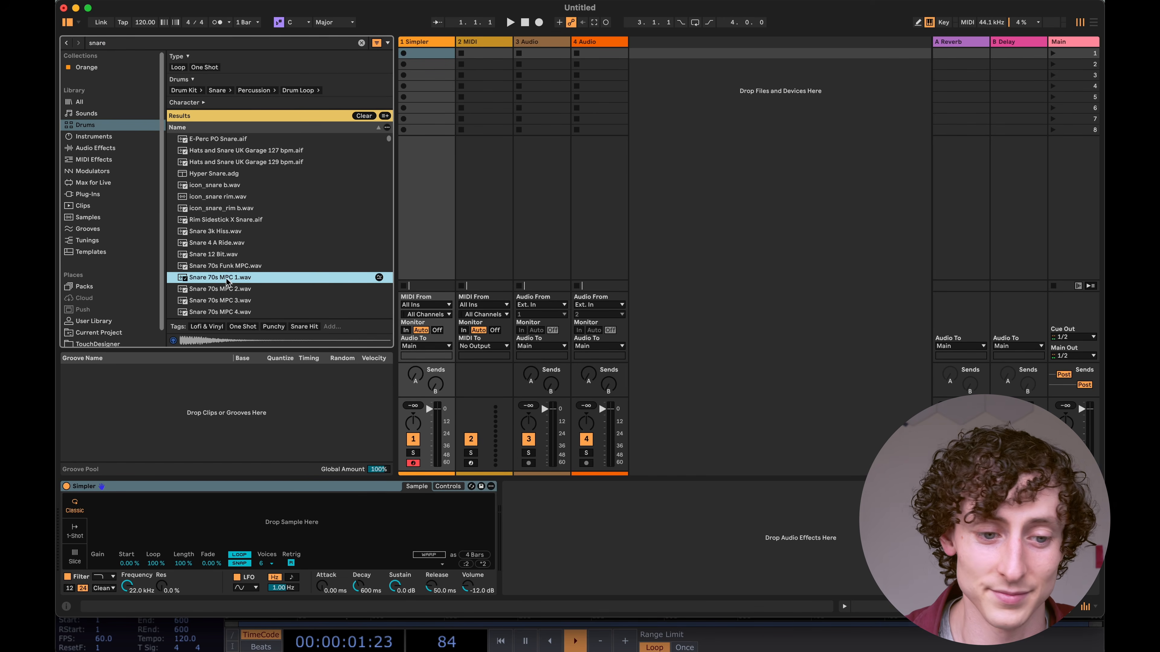
pyautogui.moveTo(219, 283); pyautogui.dragTo(210, 521)
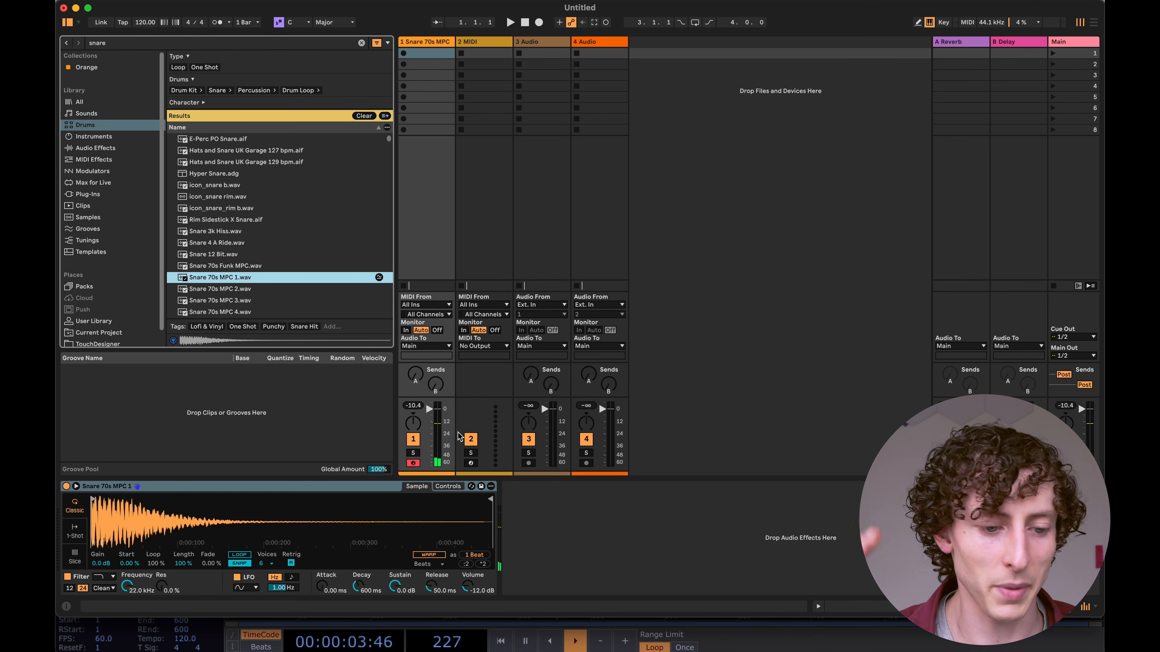
# Step: Switch the snare's Simpler to Slice mode and slice the sample by Region
pyautogui.click(75, 532)
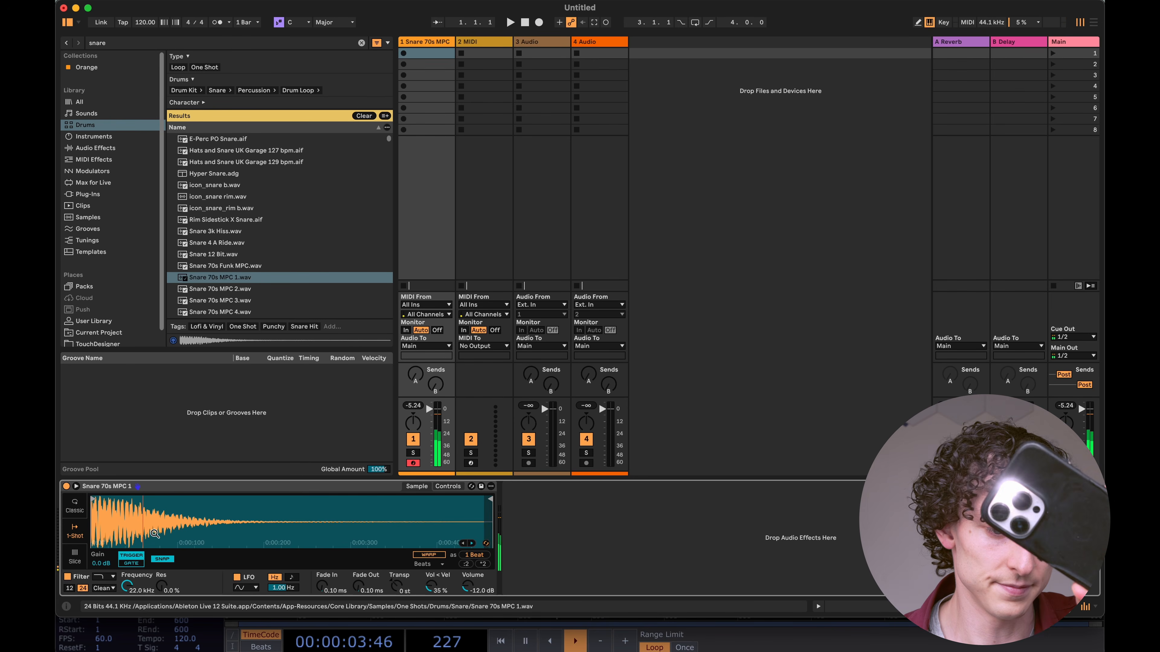
pyautogui.click(77, 560)
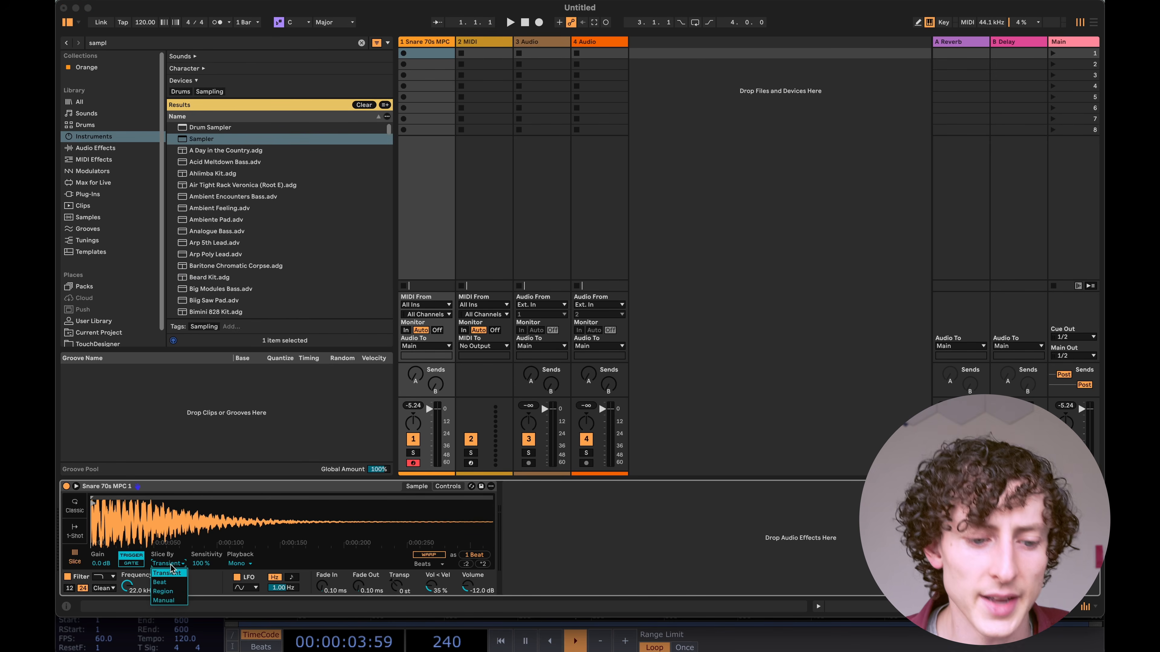
pyautogui.click(170, 564)
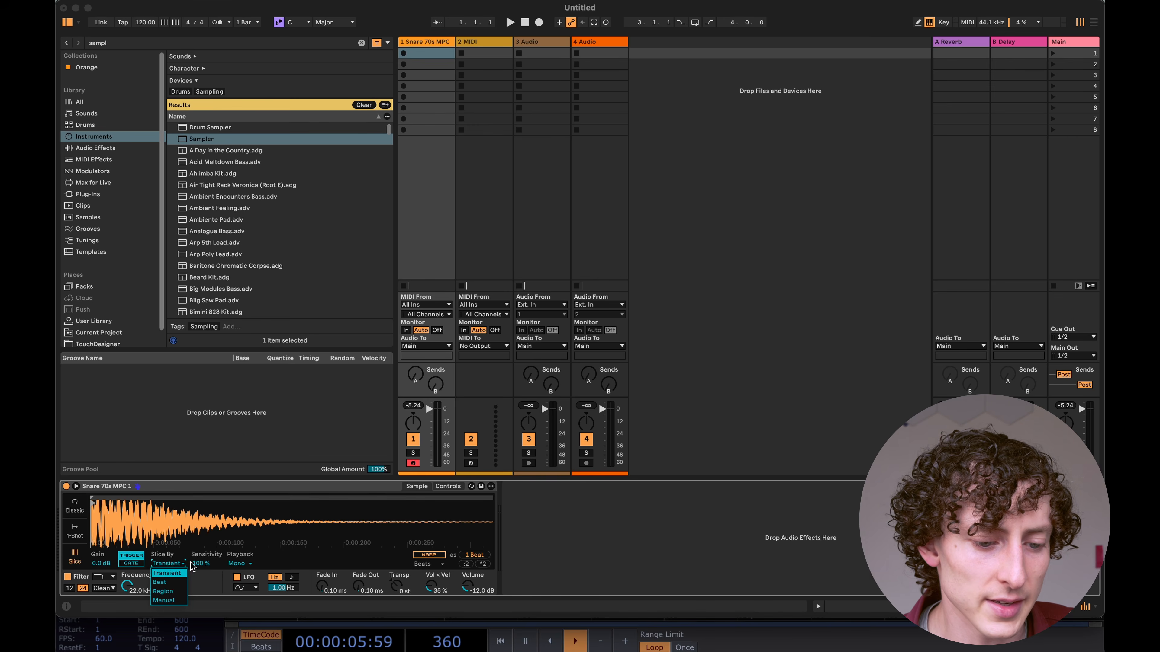
pyautogui.click(176, 567)
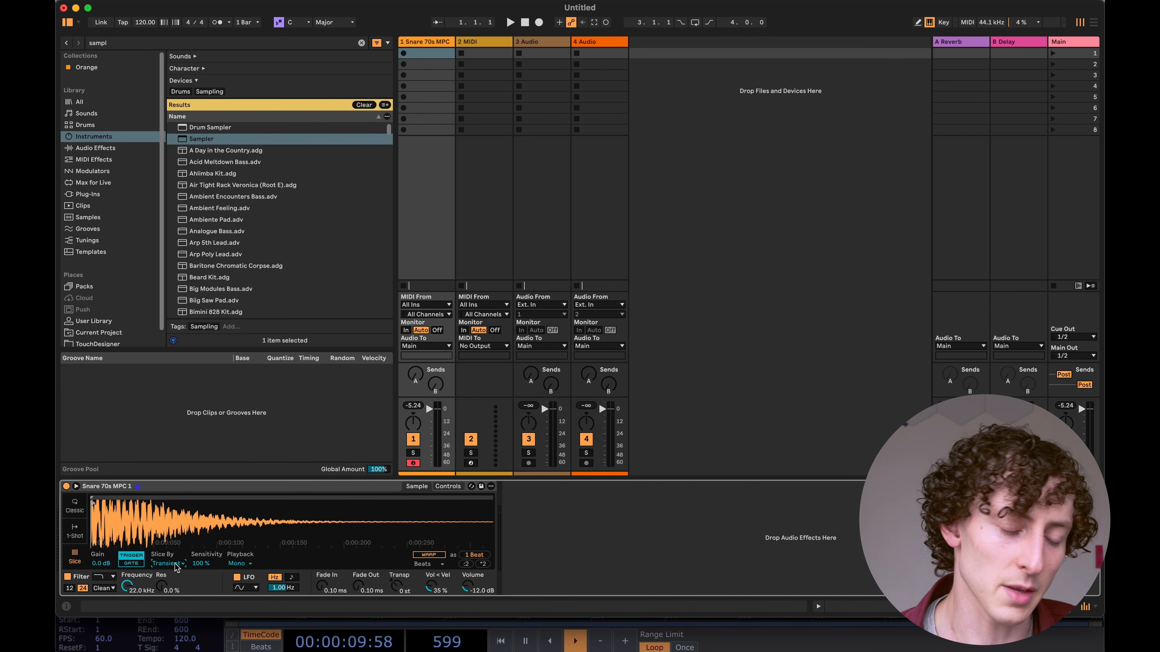
pyautogui.click(177, 567)
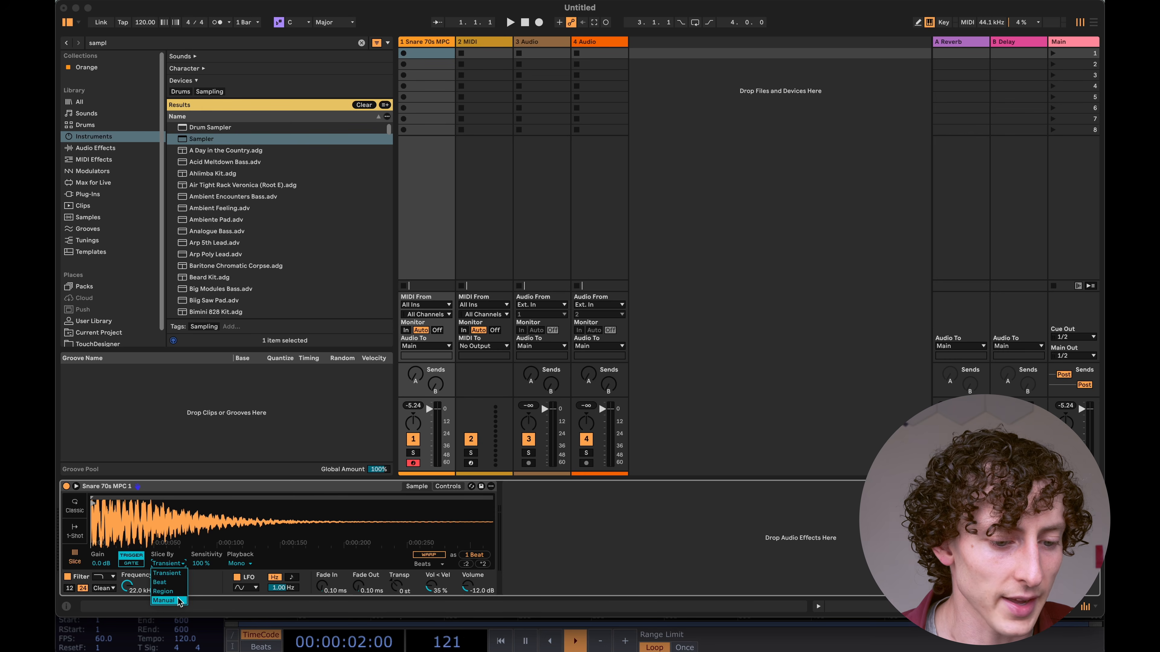
pyautogui.click(169, 593)
# Step: Set the slicing to 38 regions and shorten the sliced range to about the first 0.1 seconds of the snare
pyautogui.moveTo(198, 564); pyautogui.dragTo(197, 565)
pyautogui.moveTo(447, 504); pyautogui.dragTo(337, 504)
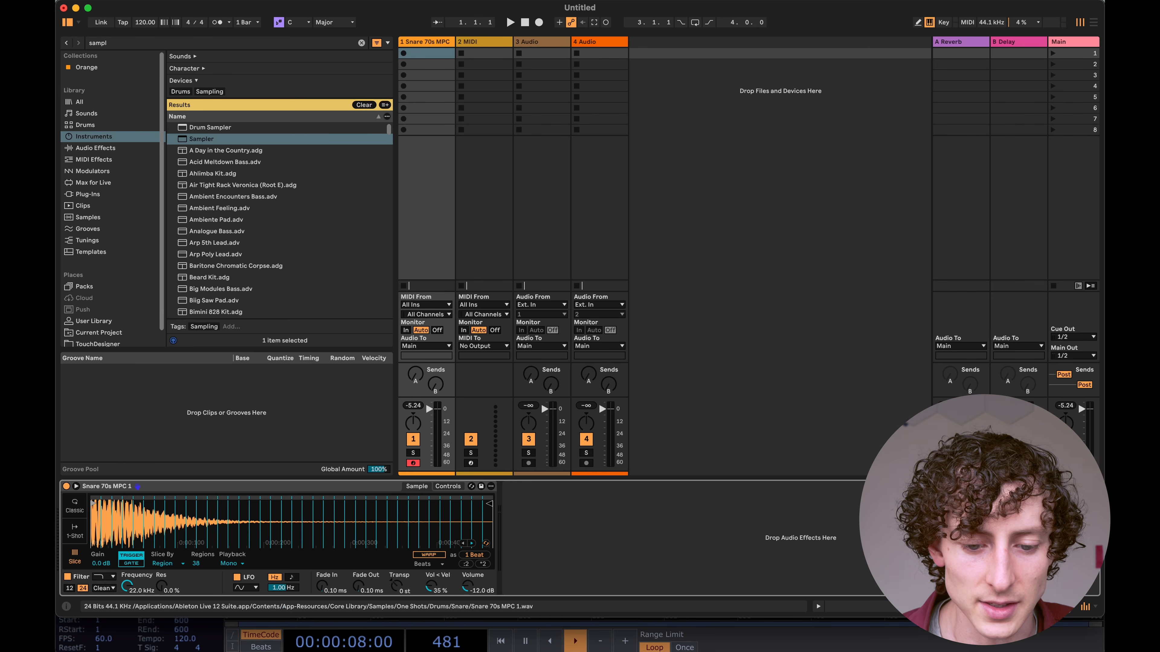
pyautogui.moveTo(490, 502); pyautogui.dragTo(186, 510)
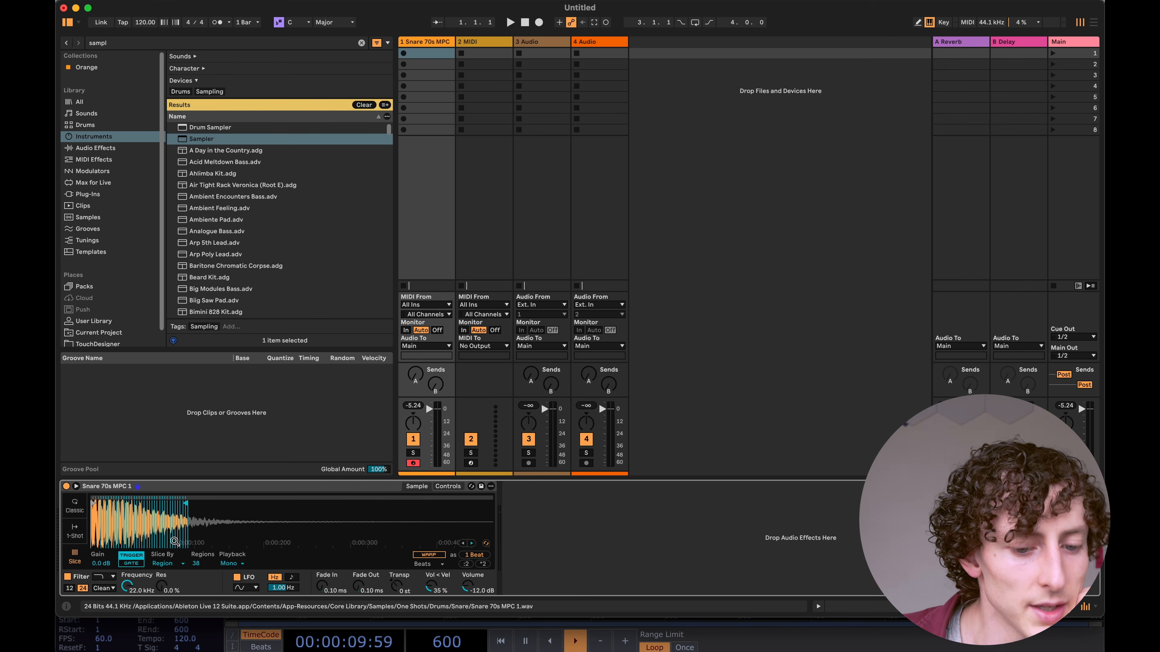
# Step: Add the Reverb audio effect after the snare's Simpler, with its size at 500 and decay at 3.79 s
pyautogui.click(119, 44)
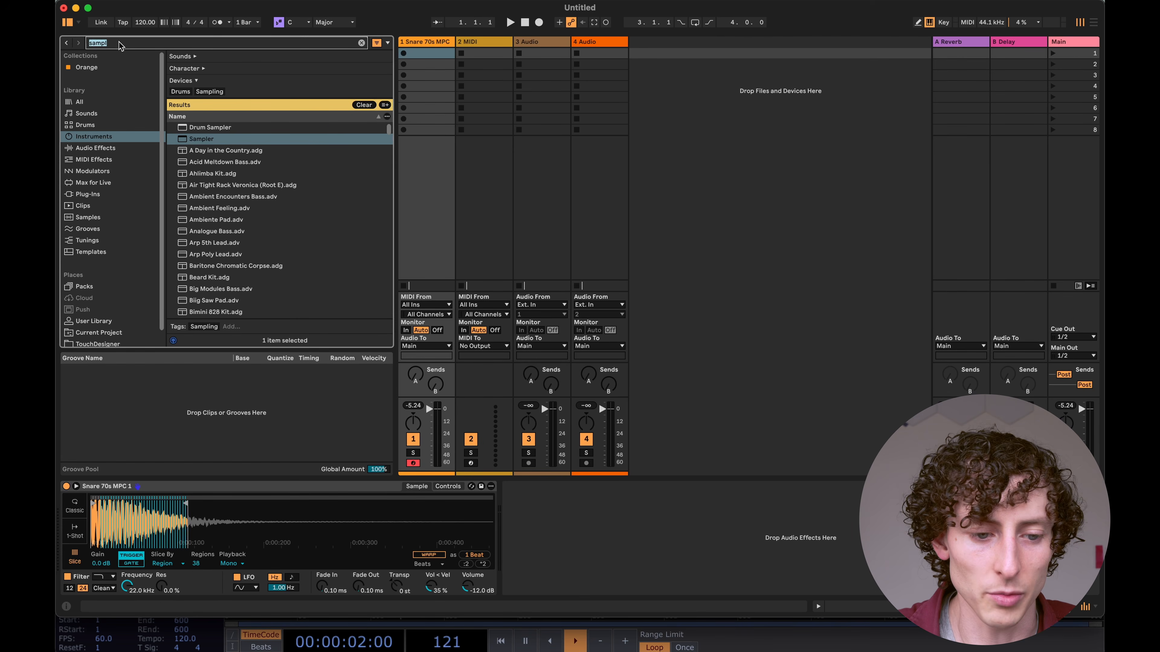
pyautogui.write('reverb')
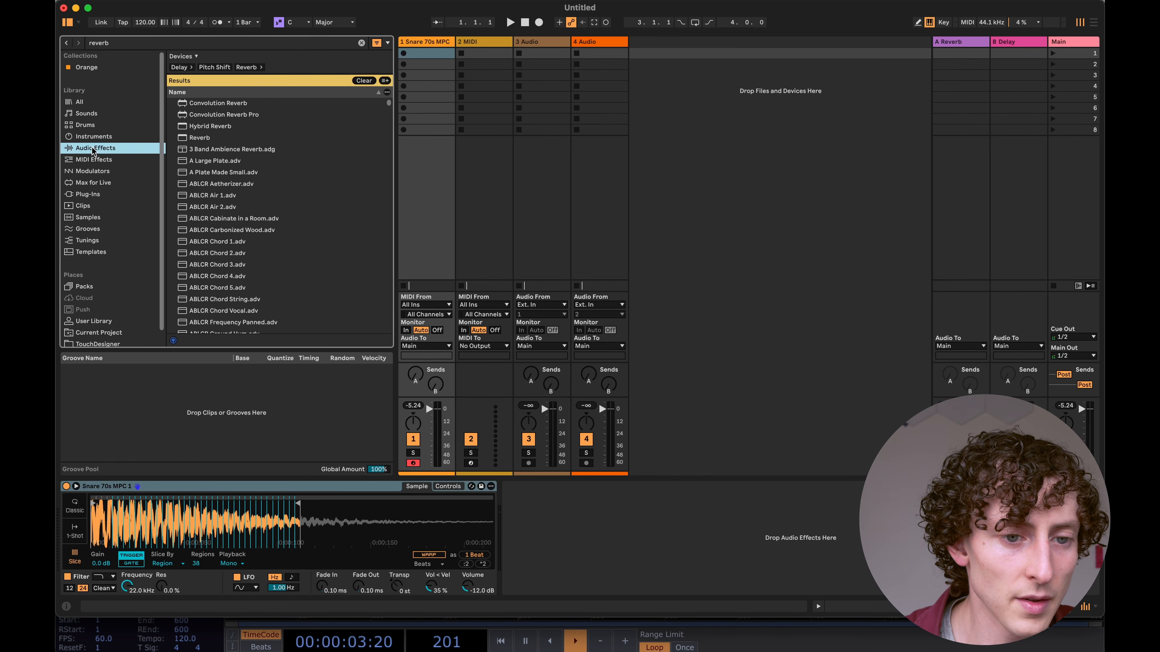
pyautogui.moveTo(200, 138); pyautogui.dragTo(581, 556)
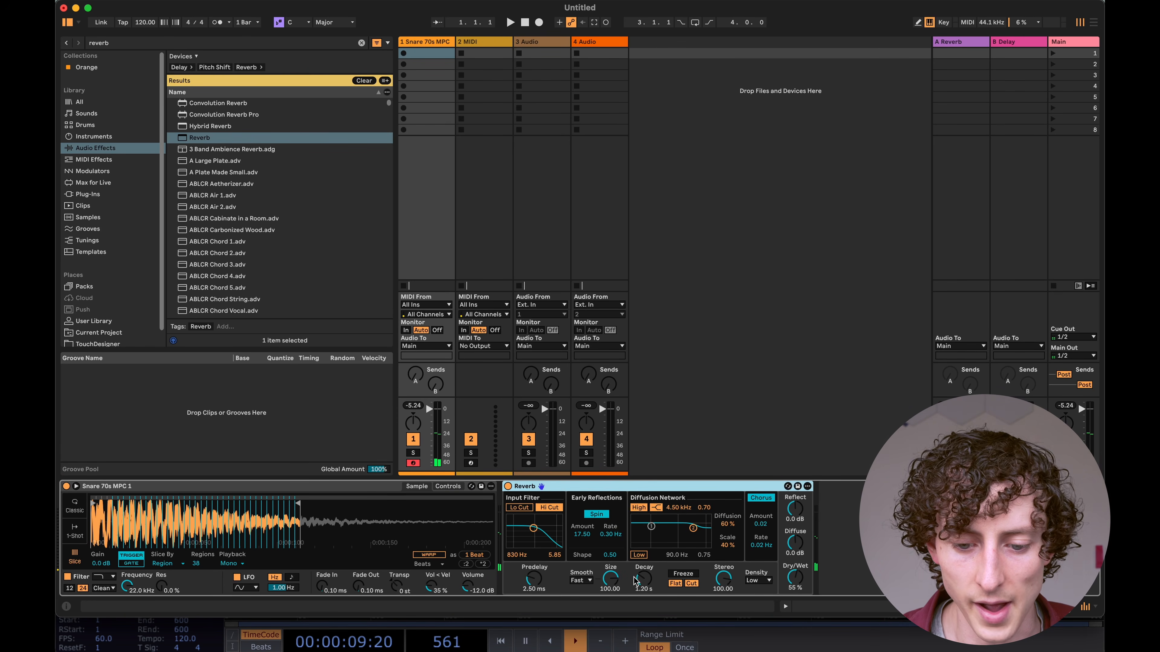
pyautogui.click(606, 578)
pyautogui.moveTo(610, 579); pyautogui.dragTo(642, 568)
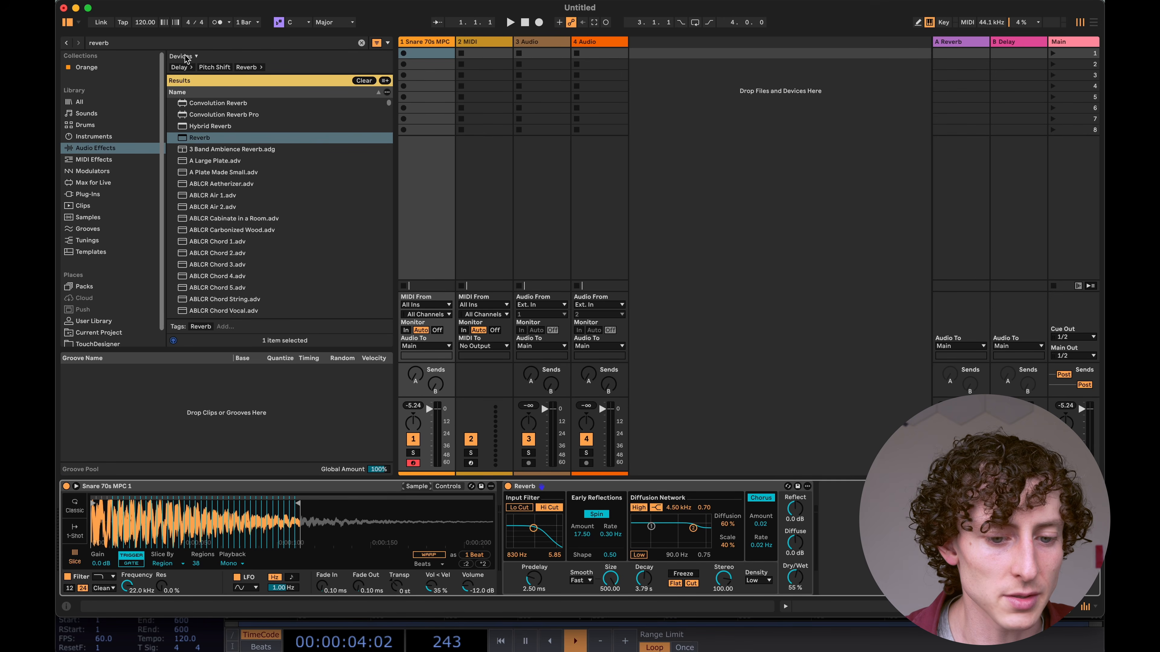
# Step: Search the whole library for "express" and add the Expression Control device before the snare's Simpler
pyautogui.click(134, 45)
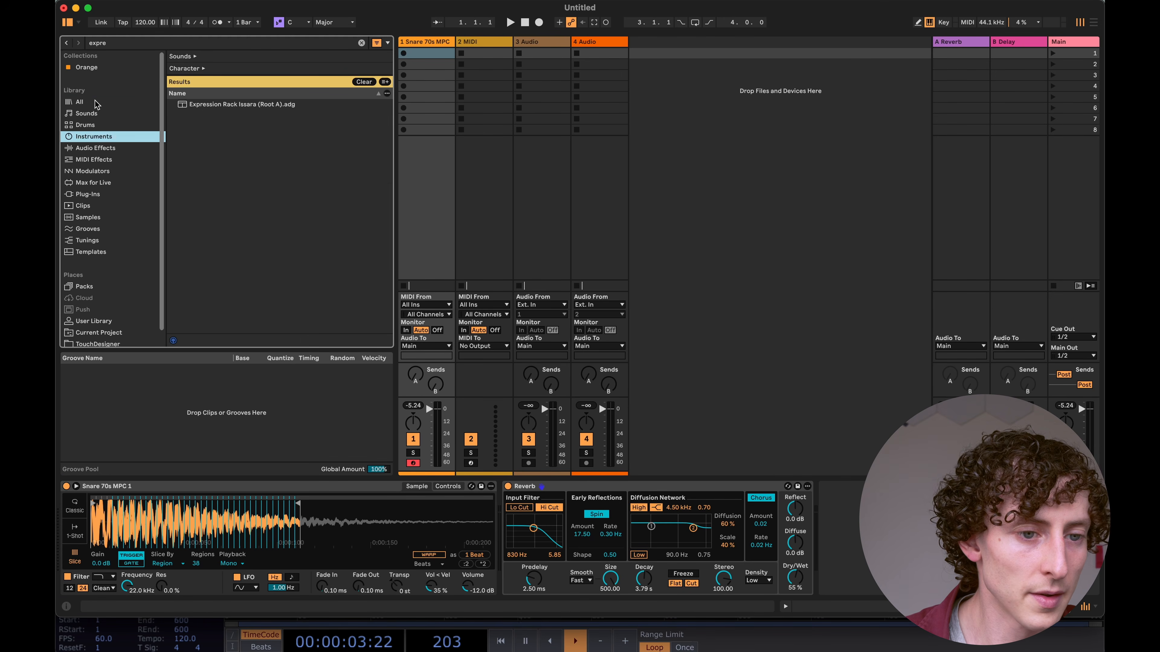
pyautogui.click(95, 102)
pyautogui.click(118, 43)
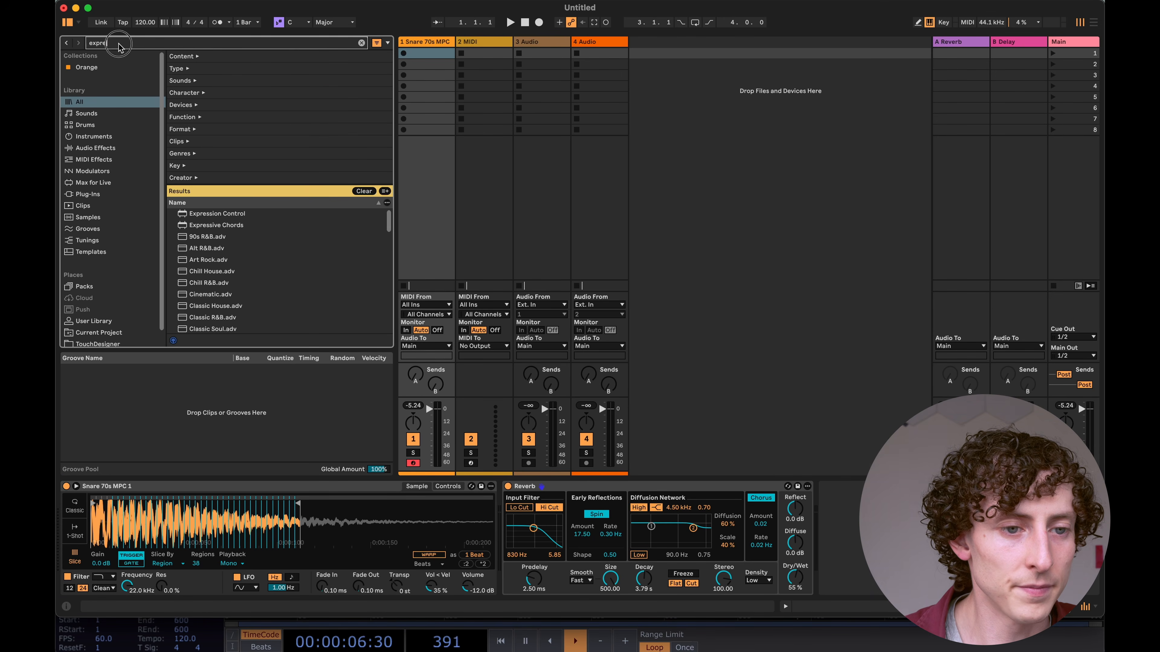
pyautogui.write('expres')
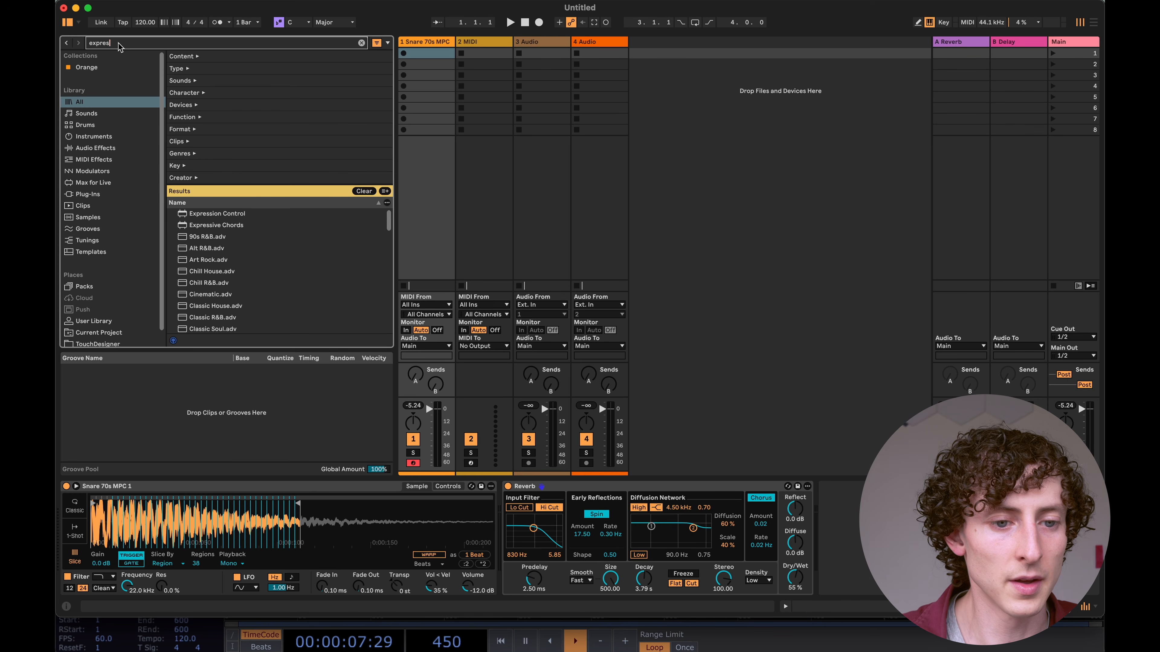
pyautogui.write('s')
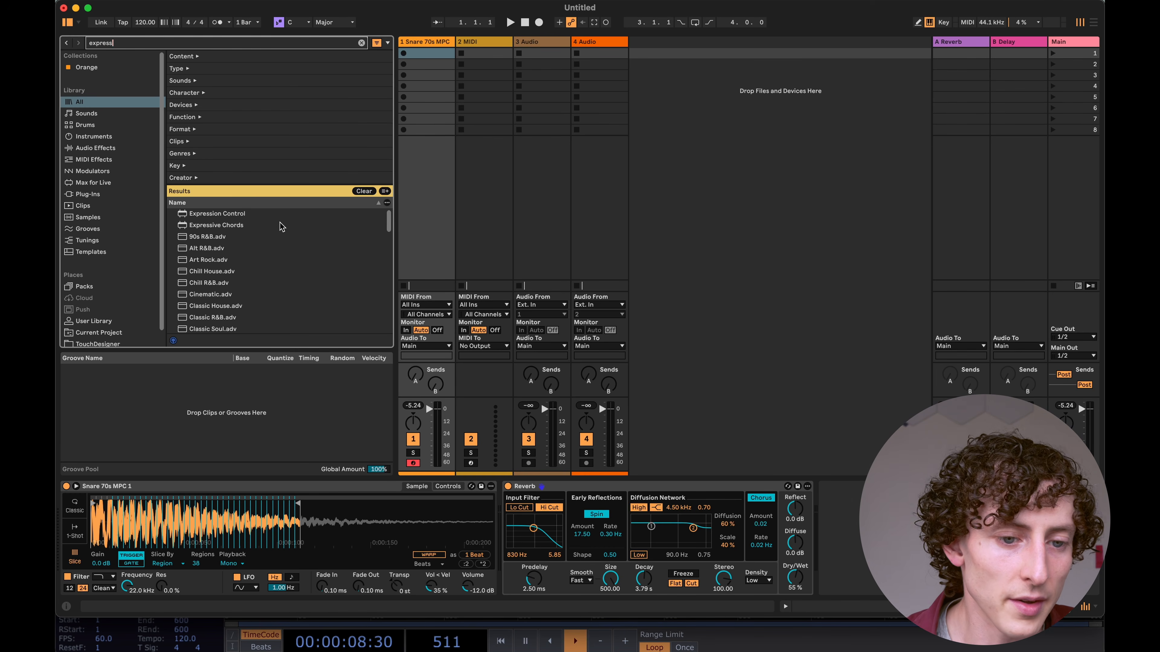
pyautogui.click(223, 215)
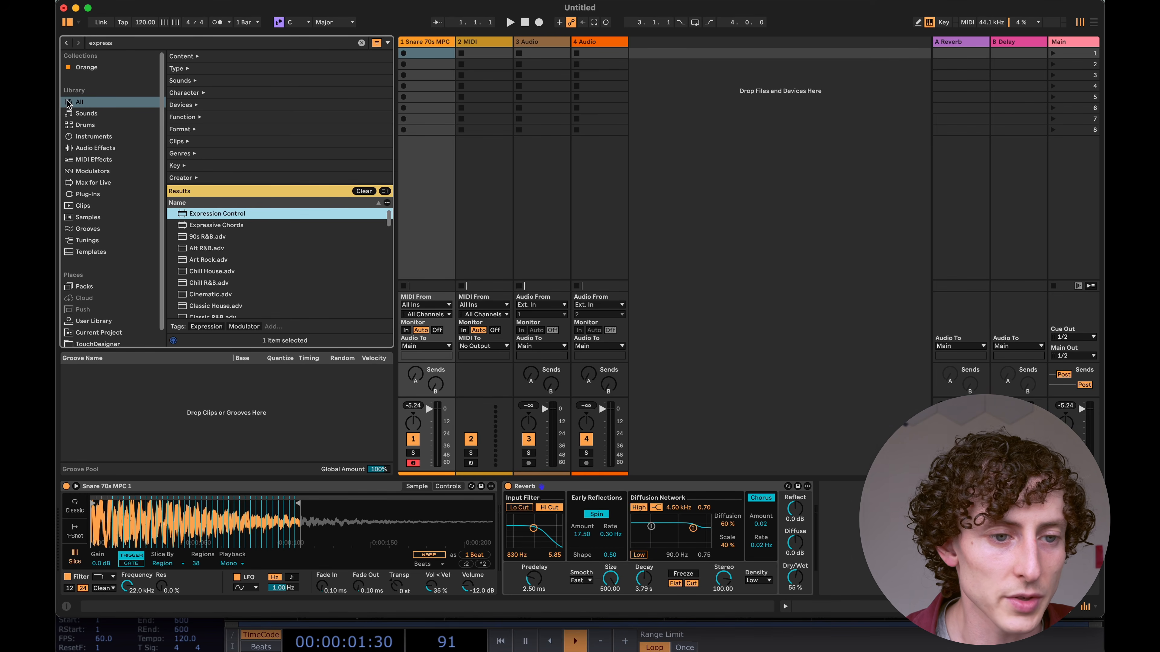
pyautogui.moveTo(247, 214); pyautogui.dragTo(64, 535)
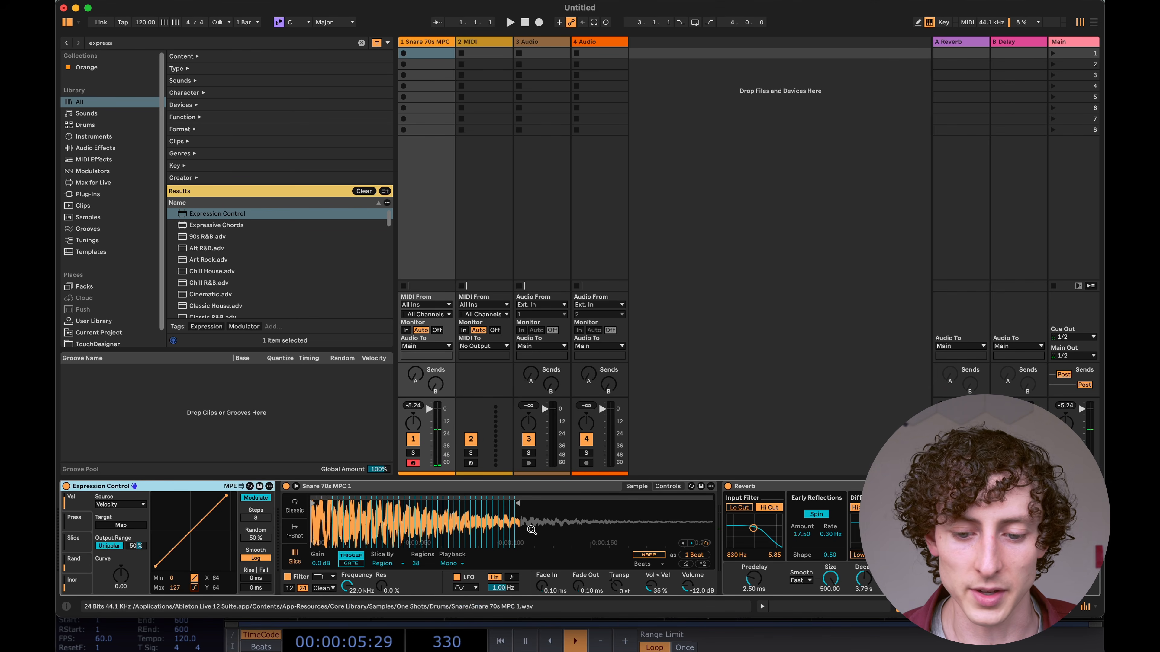
# Step: Set the snare Simpler's Vol < Vel to 0 % and map Expression Control's Velocity source to the Simpler's Pan
pyautogui.click(652, 589)
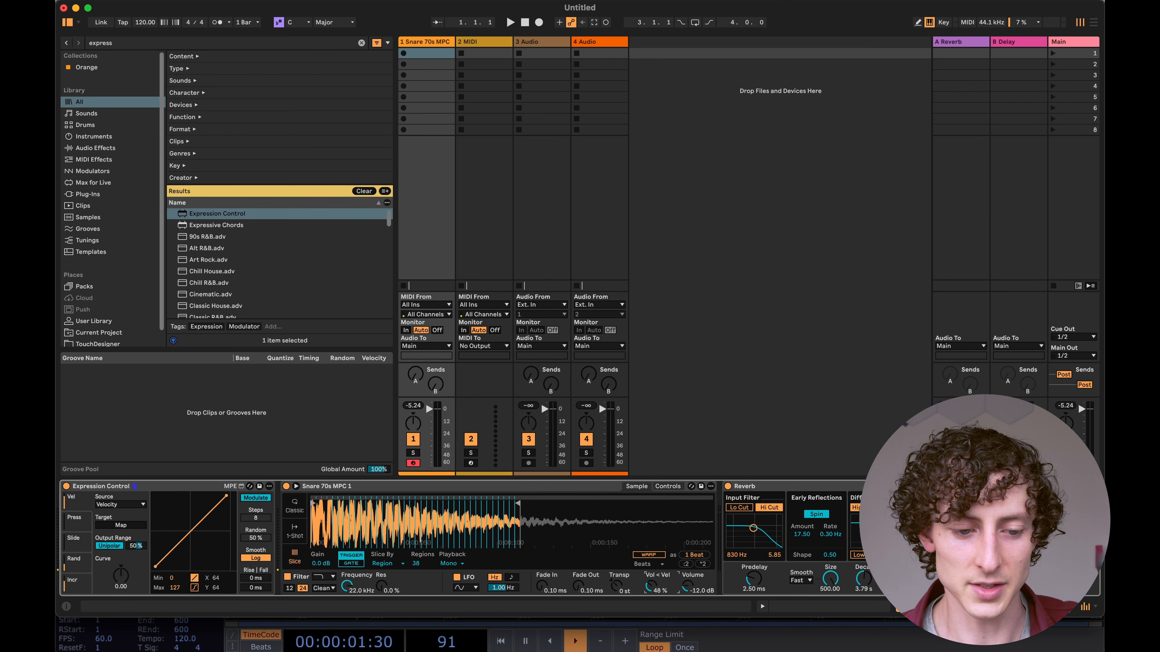
pyautogui.moveTo(650, 587); pyautogui.dragTo(651, 561)
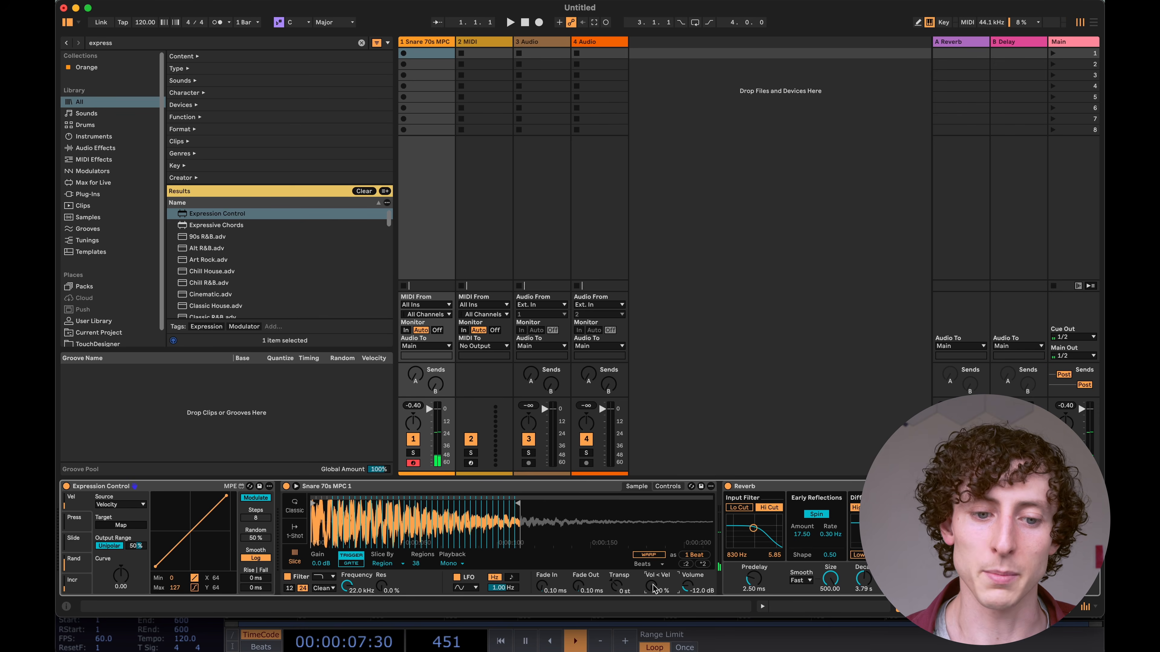
pyautogui.click(662, 487)
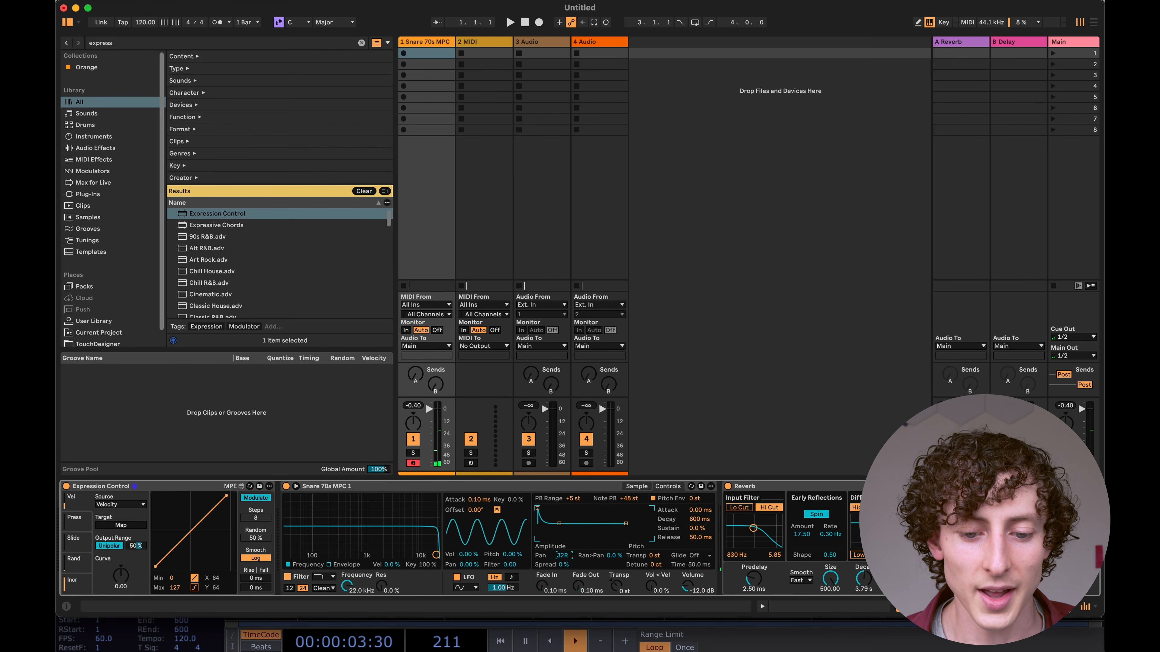
pyautogui.click(116, 504)
pyautogui.click(116, 504)
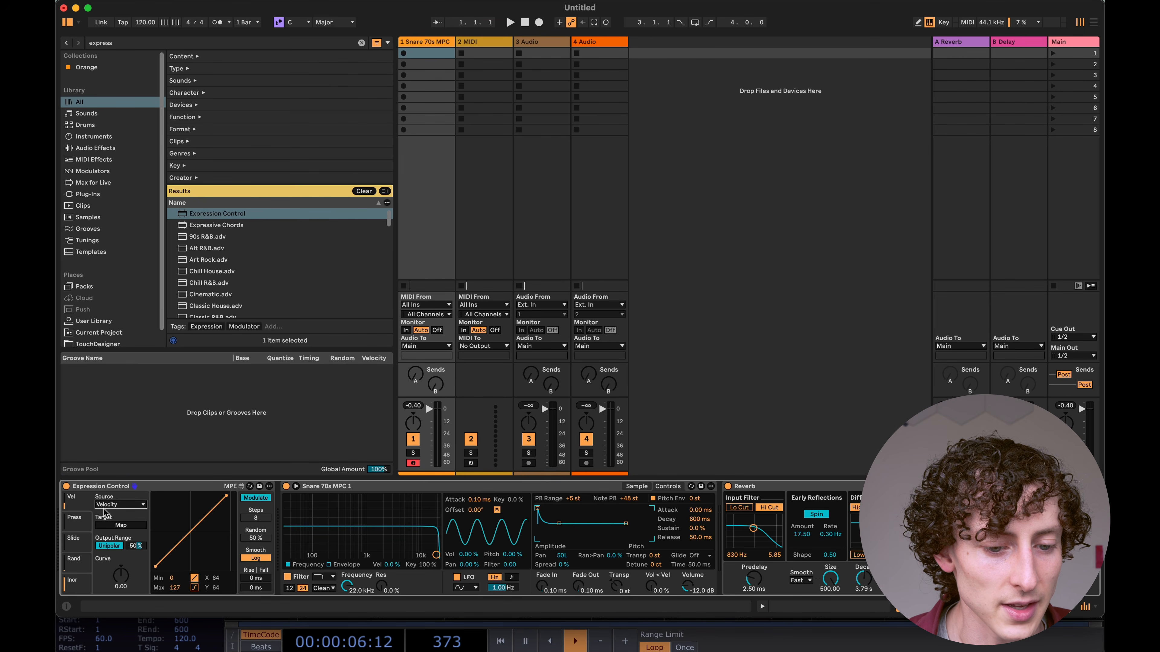
pyautogui.click(115, 526)
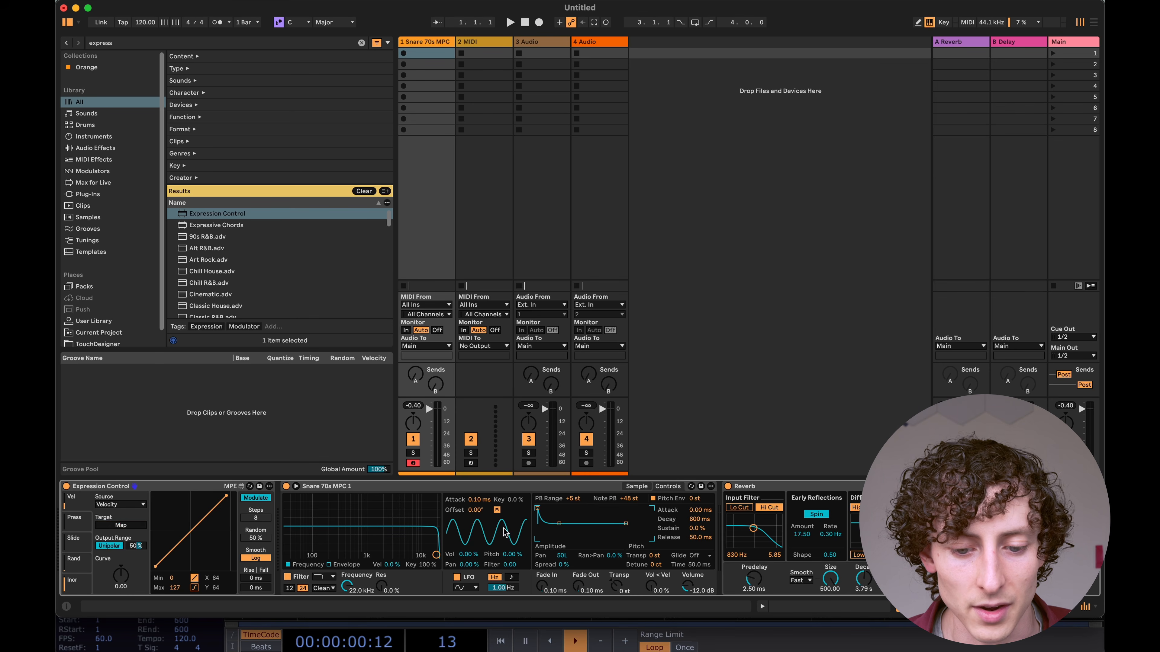
pyautogui.click(562, 556)
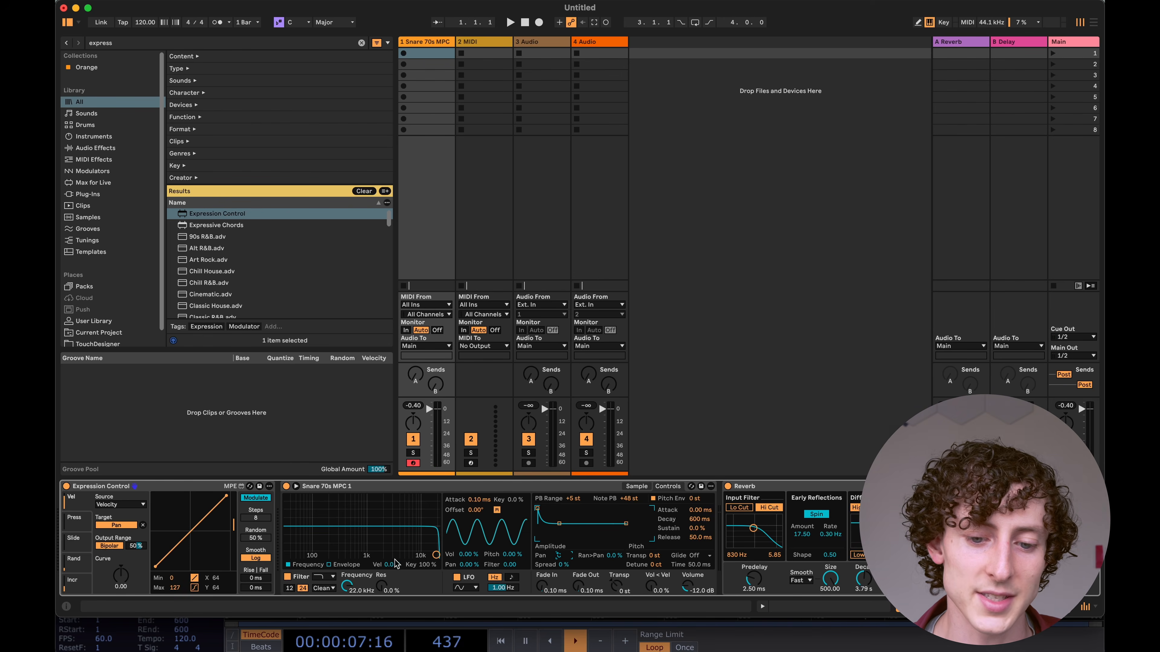
pyautogui.click(638, 486)
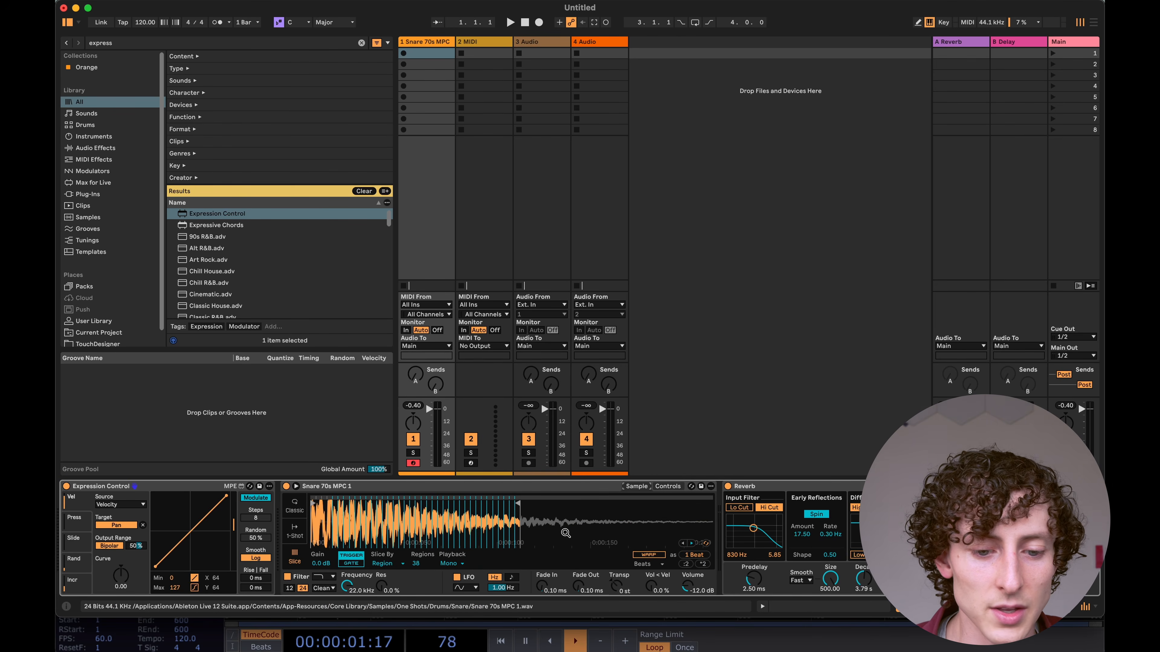
# Step: Duplicate the Snare 70s MPC track with all its devices and select the second copy
pyautogui.click(419, 43)
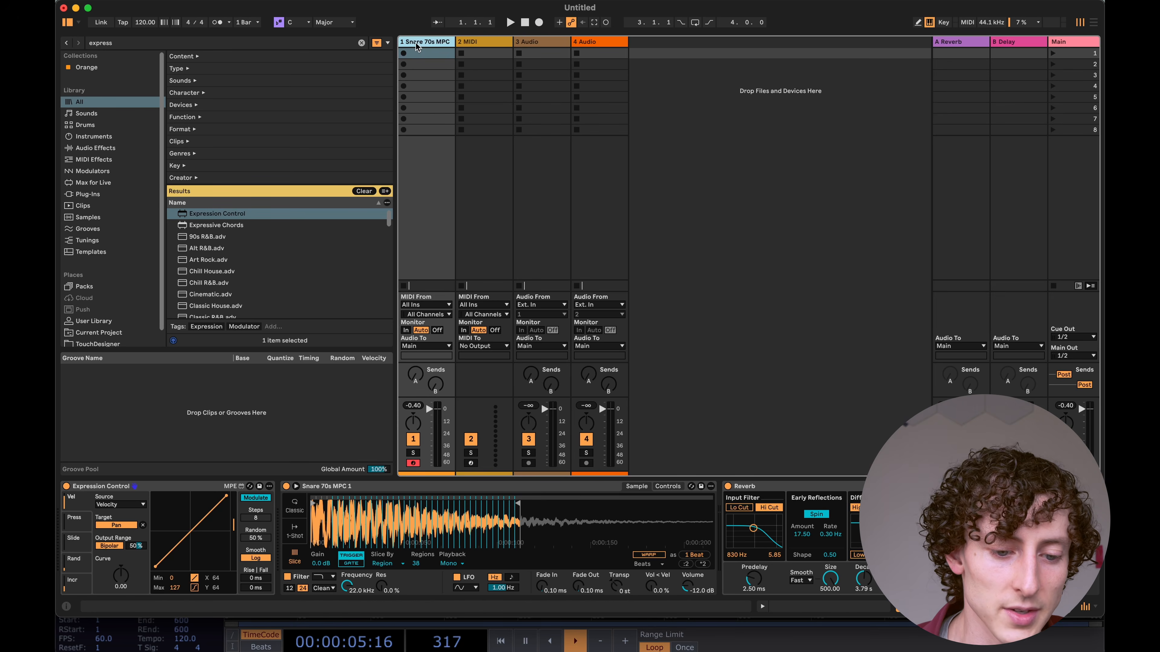
pyautogui.press('super+c')
pyautogui.press('super+v')
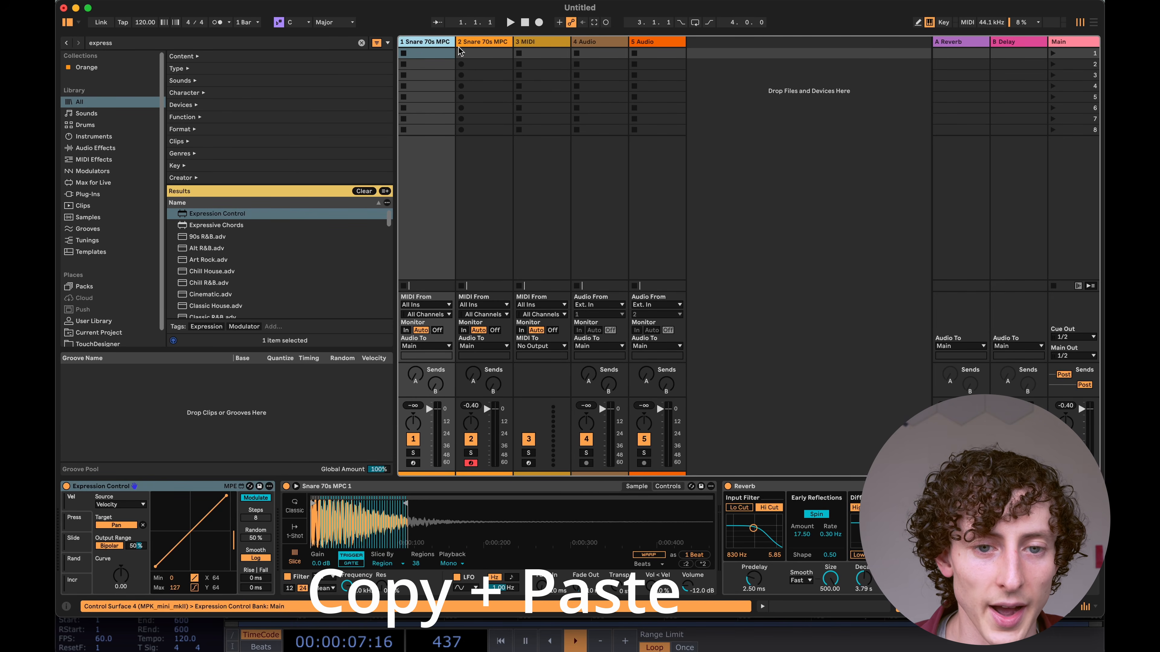
pyautogui.click(491, 42)
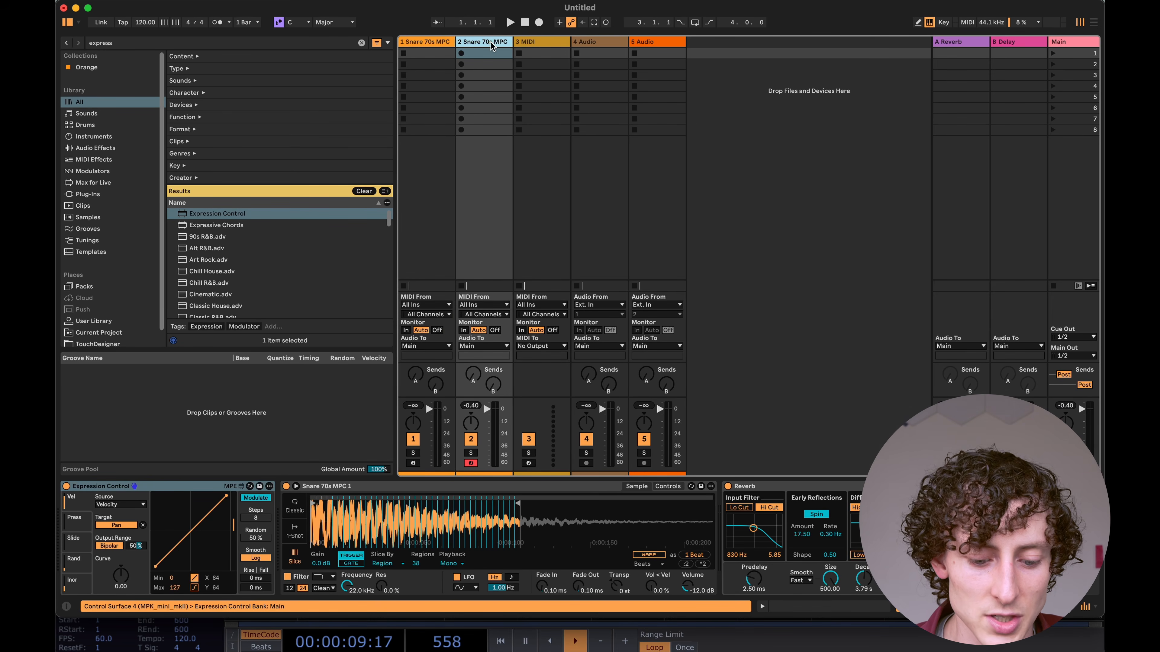
# Step: Search the library for "voice" and try the copied track's Simpler in 1-Shot and Classic modes
pyautogui.click(121, 45)
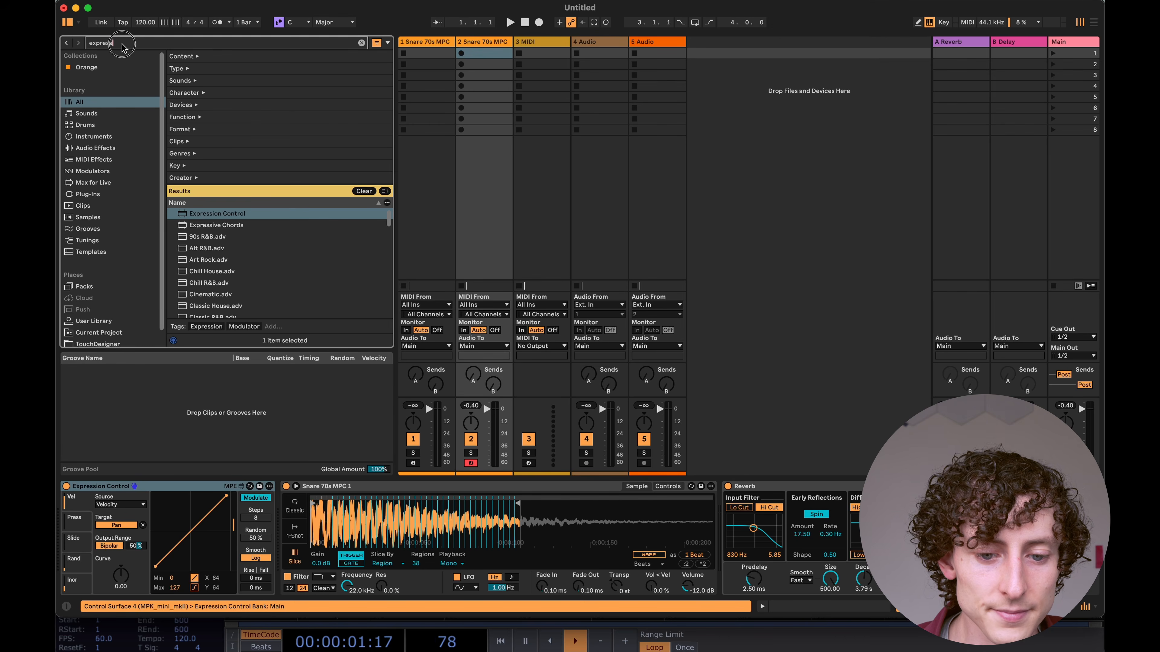
pyautogui.write('voice')
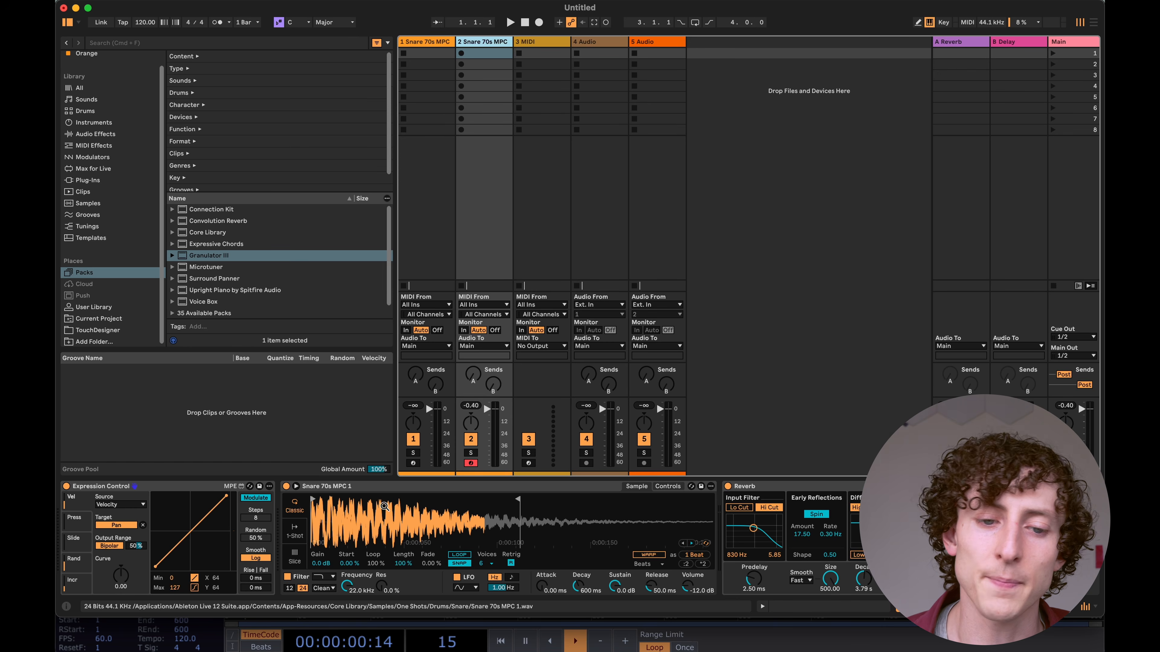
pyautogui.click(295, 530)
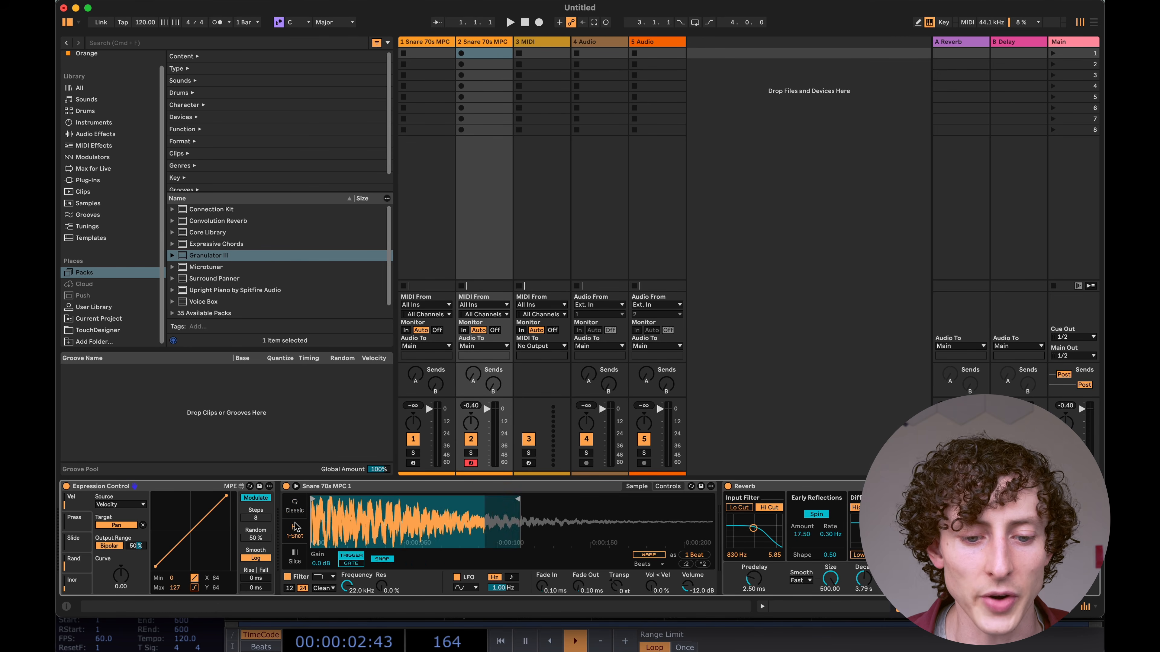
pyautogui.click(295, 507)
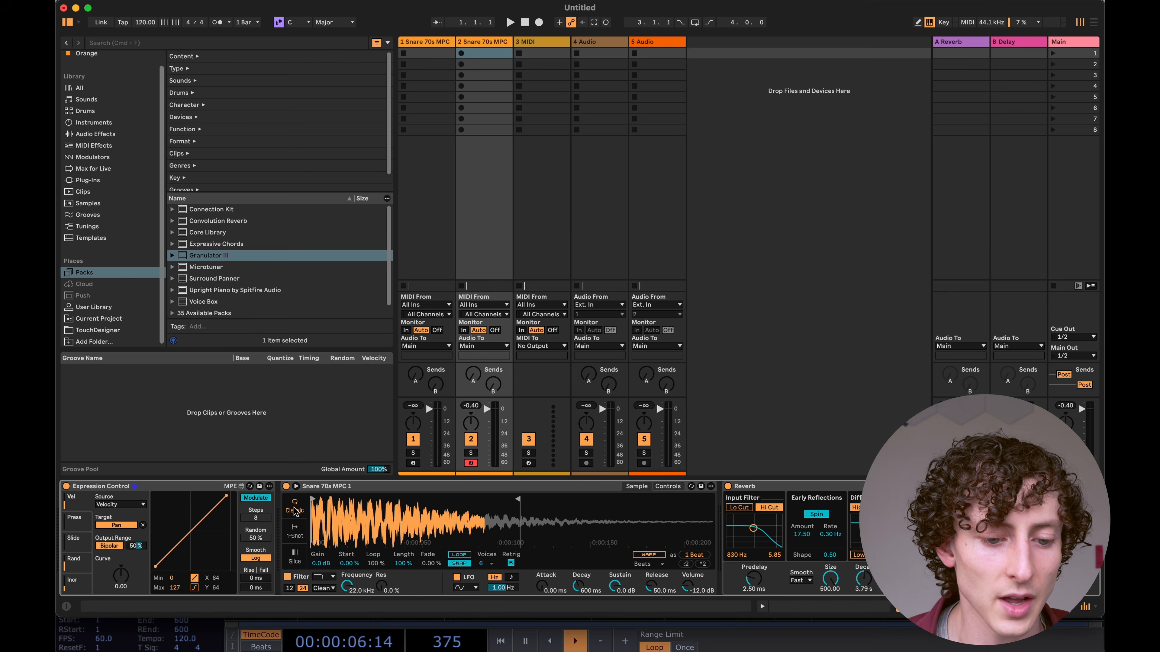
# Step: Switch to TouchDesigner, connect the waves_4k_long video to null2 as the tracking source, and pause the timeline
pyautogui.hotkey('ctrl', 'Up')
pyautogui.click(541, 313)
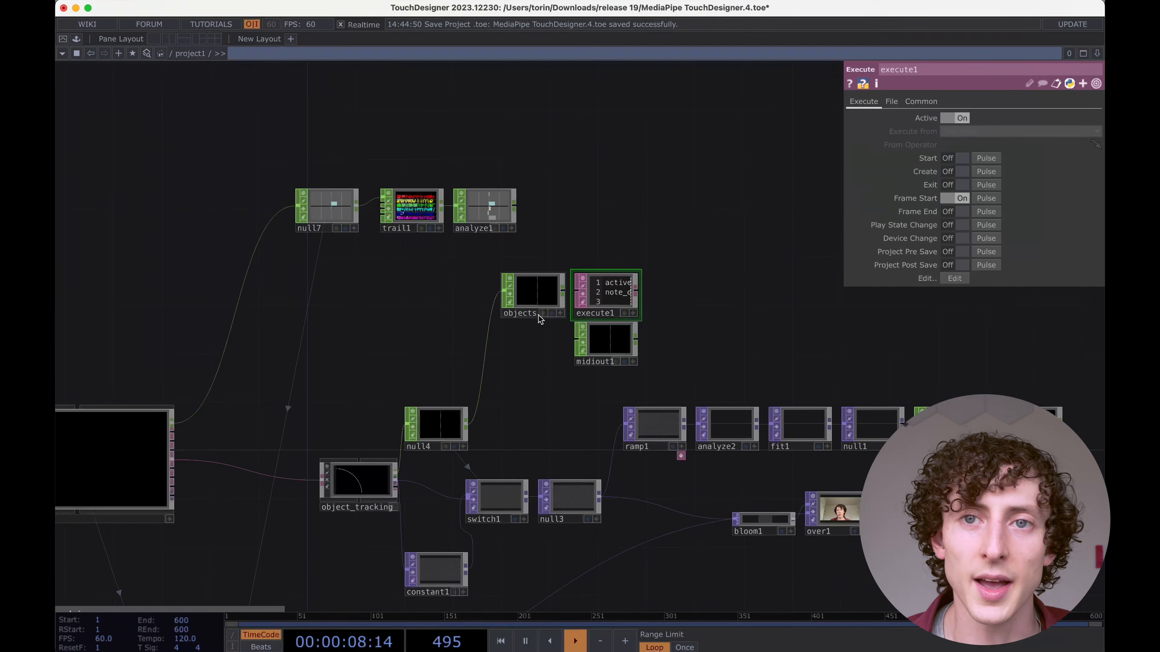
pyautogui.scroll(-4, 540, 314)
pyautogui.moveTo(371, 446); pyautogui.dragTo(461, 243)
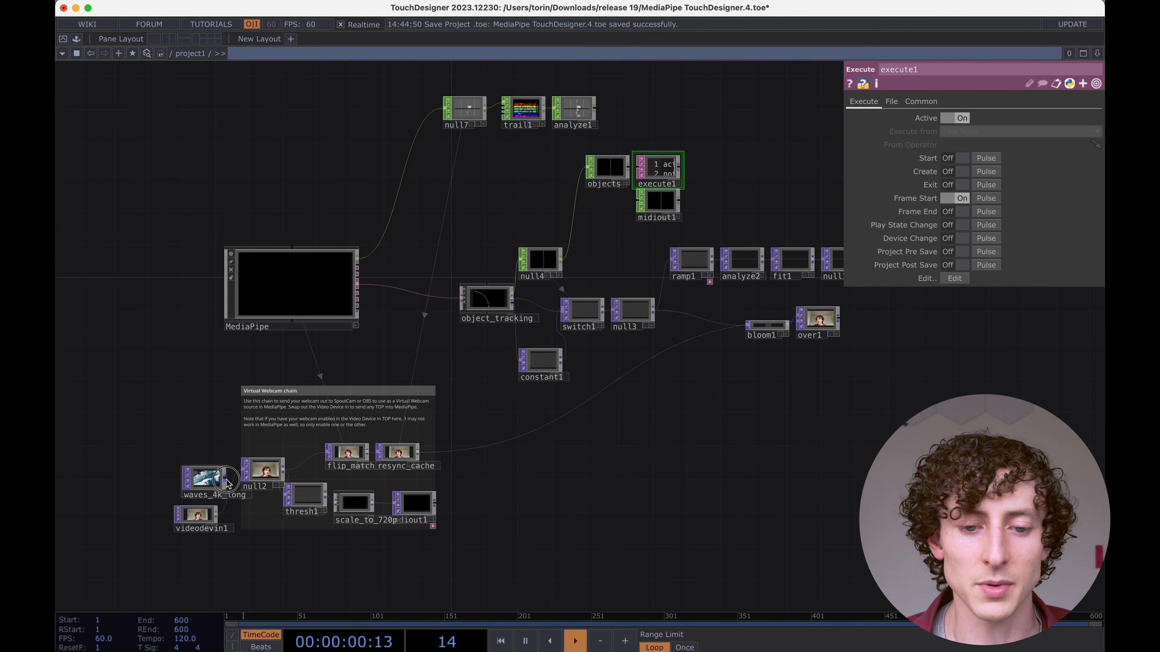
pyautogui.moveTo(239, 476); pyautogui.dragTo(242, 474)
pyautogui.press('space')
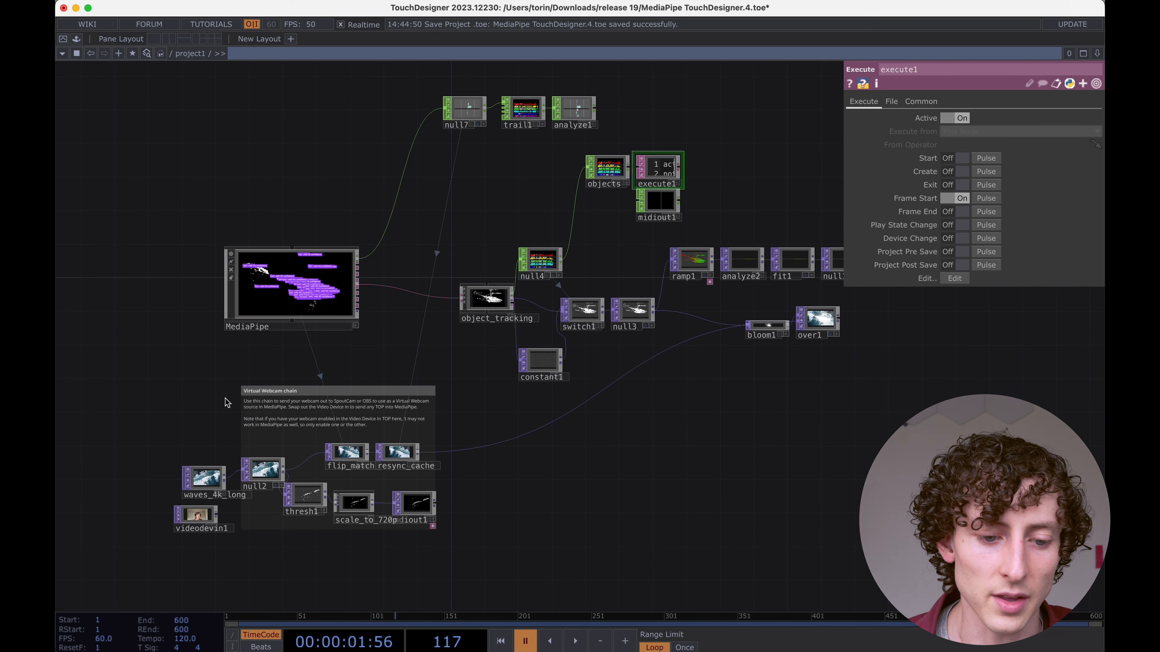
# Step: Return to Ableton Live and replace the second track's Simpler sample with Waves Sounds2.m4a from the media folder
pyautogui.hotkey('ctrl', 'Up')
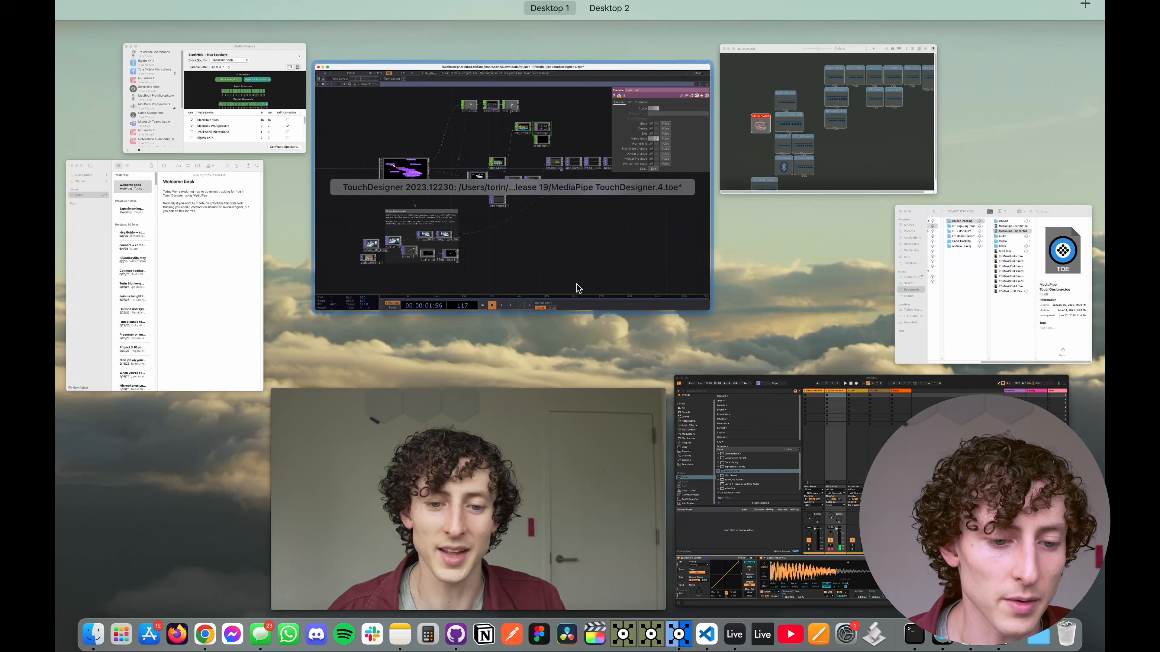
pyautogui.click(777, 426)
pyautogui.moveTo(455, 649)
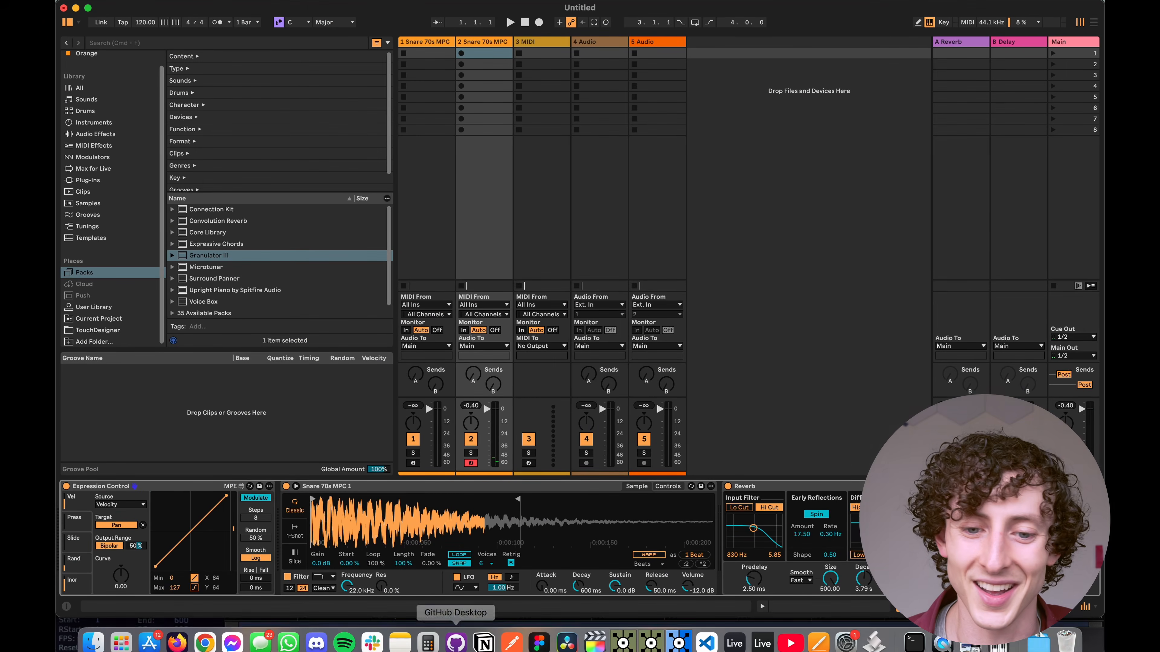
pyautogui.click(1039, 636)
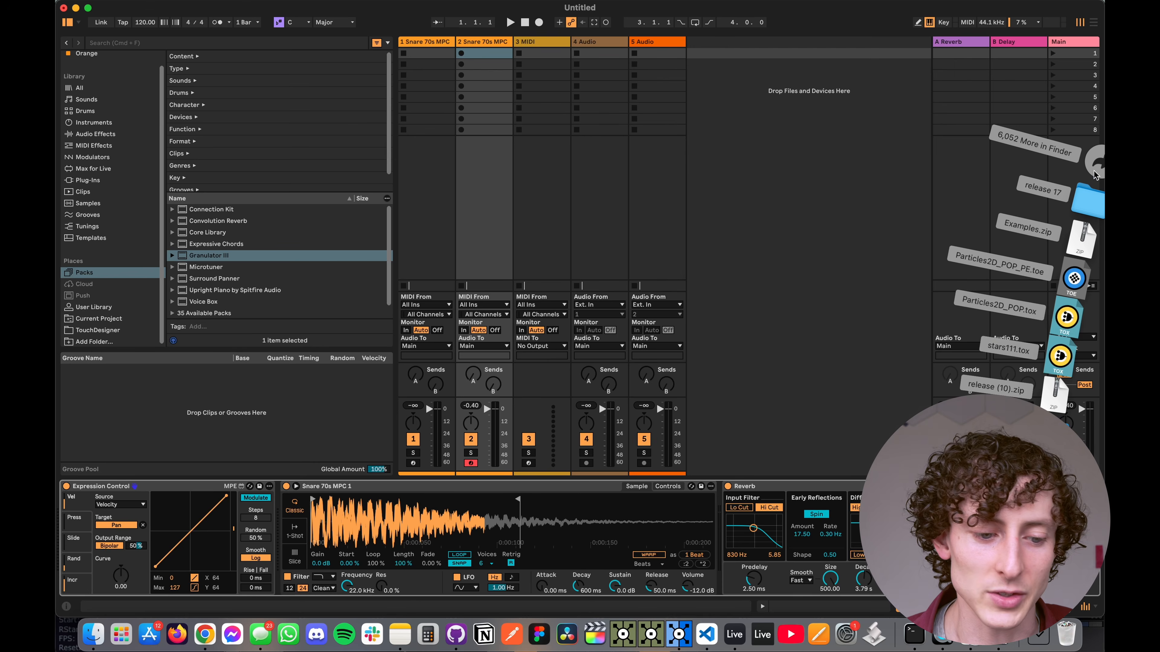
pyautogui.click(1094, 171)
pyautogui.moveTo(931, 330); pyautogui.dragTo(354, 520)
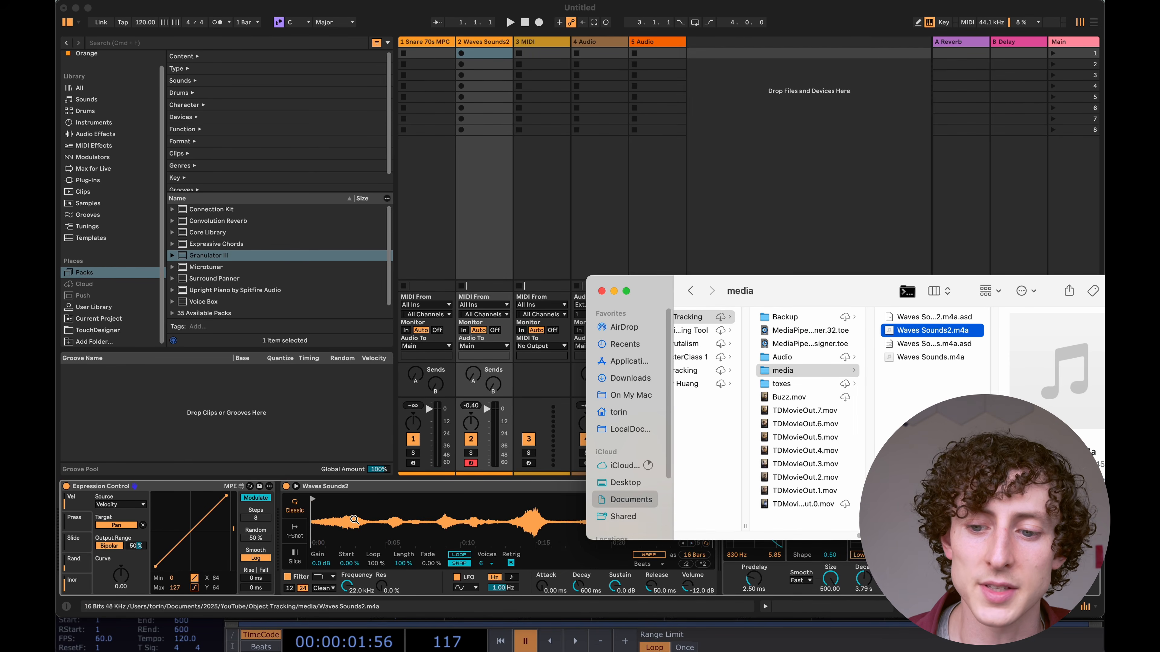
pyautogui.click(354, 520)
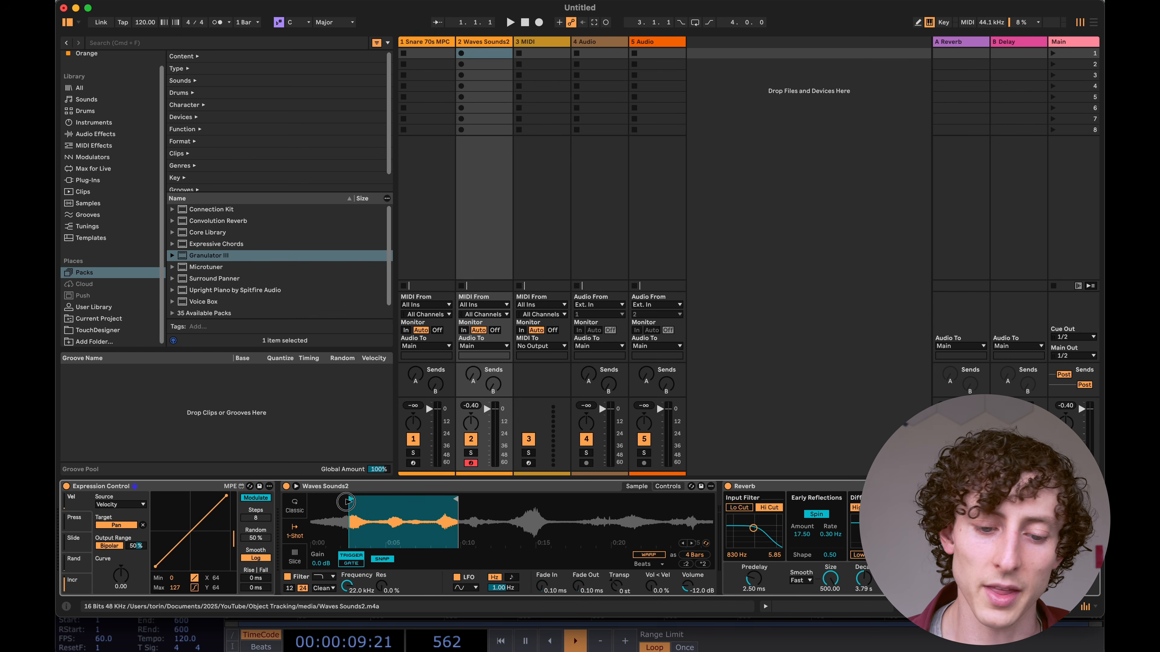
# Step: Adjust the start of the Waves Sounds2 sample and switch its Simpler to Slice mode
pyautogui.moveTo(355, 510)
pyautogui.mouseDown()
pyautogui.moveTo(329, 506)
pyautogui.moveTo(354, 503)
pyautogui.mouseUp()
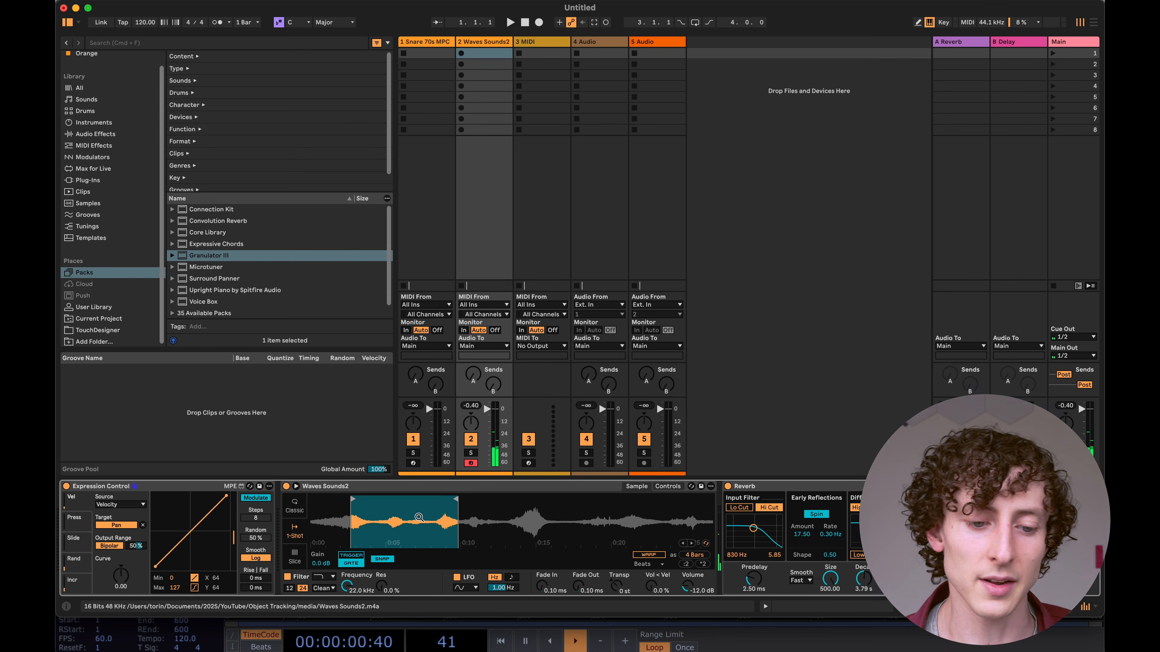
pyautogui.click(294, 506)
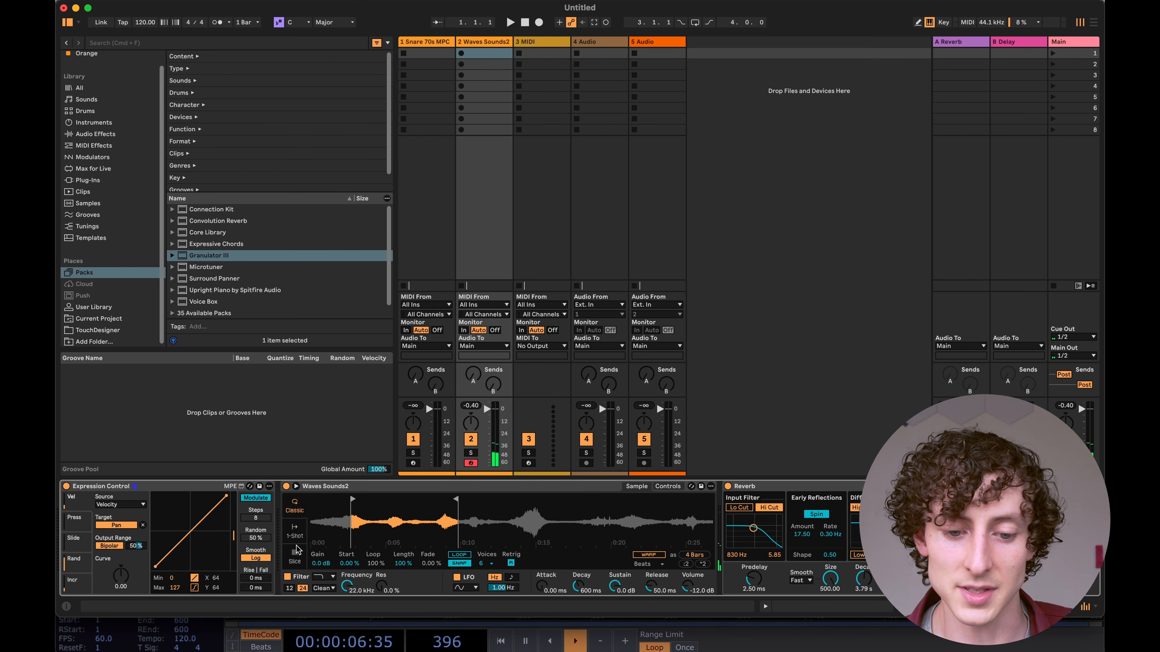
pyautogui.click(294, 557)
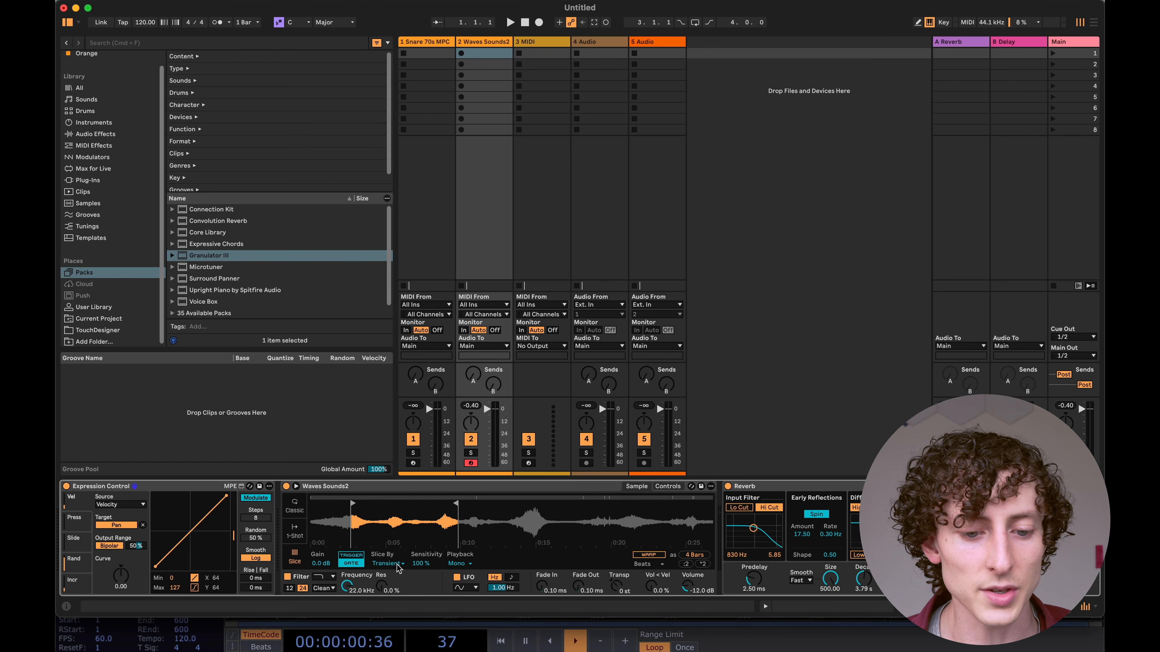
# Step: Extend the sliced range to the full length of Waves Sounds2 and slice the sample by Region
pyautogui.moveTo(456, 503); pyautogui.dragTo(712, 503)
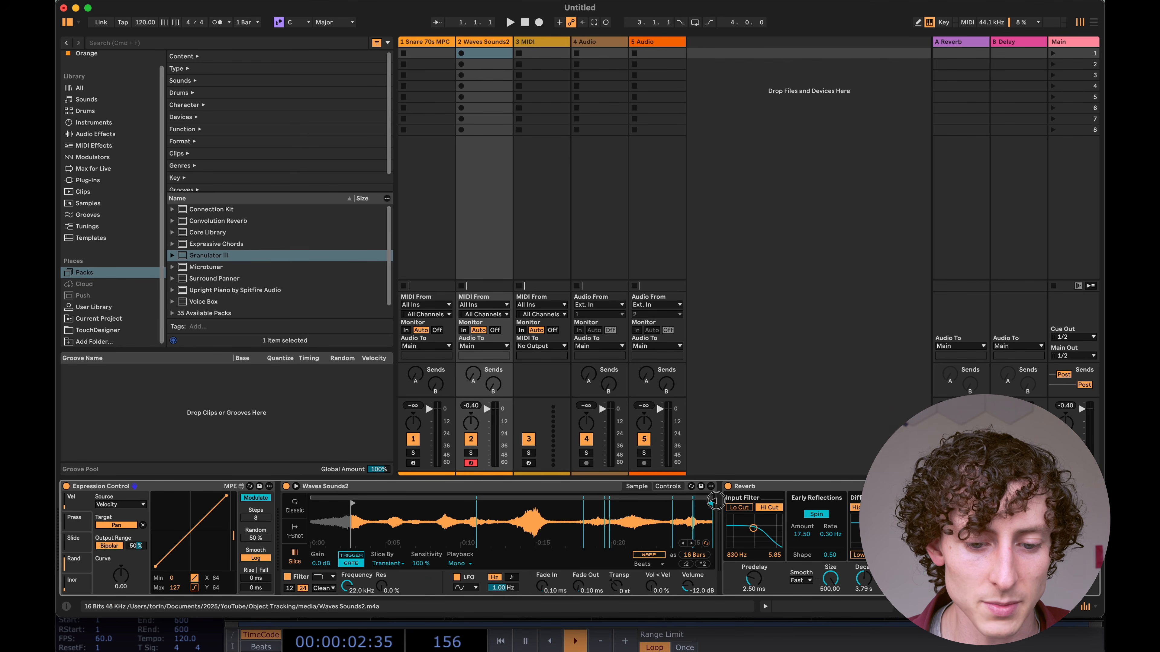
pyautogui.moveTo(353, 504); pyautogui.dragTo(294, 507)
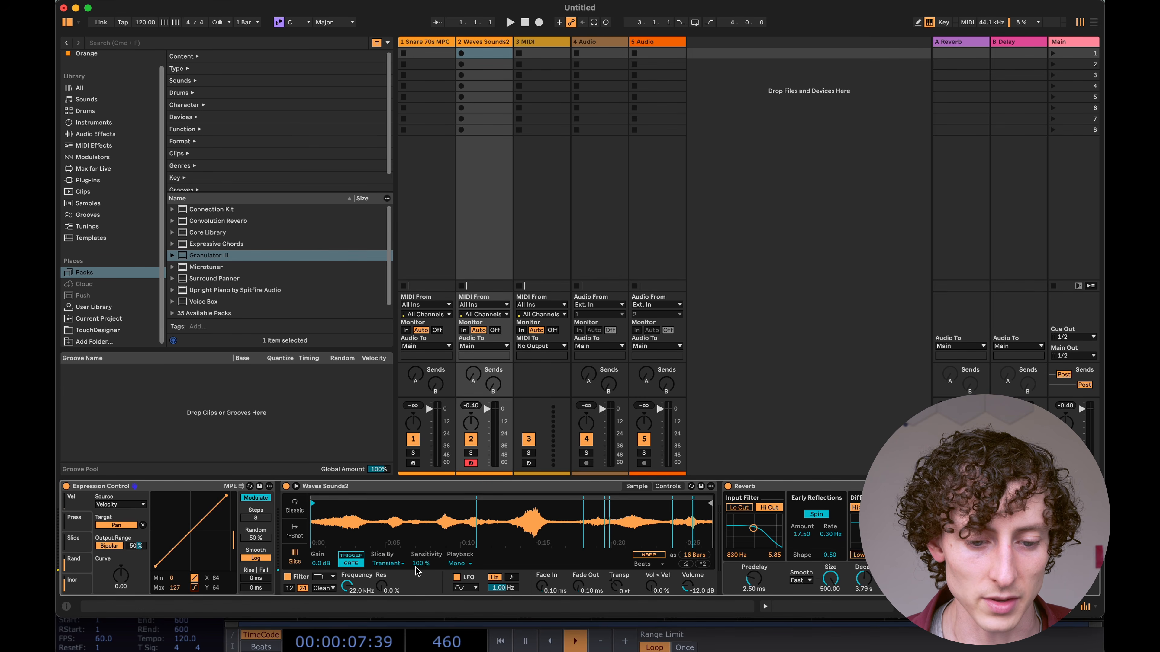
pyautogui.click(401, 564)
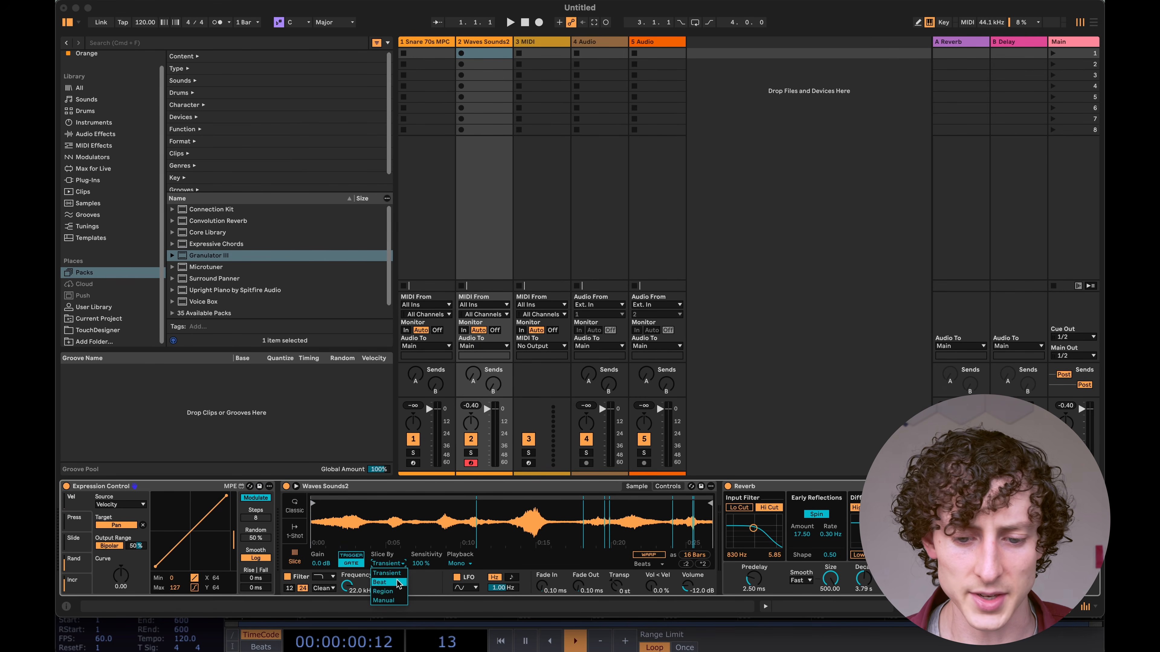
pyautogui.click(396, 592)
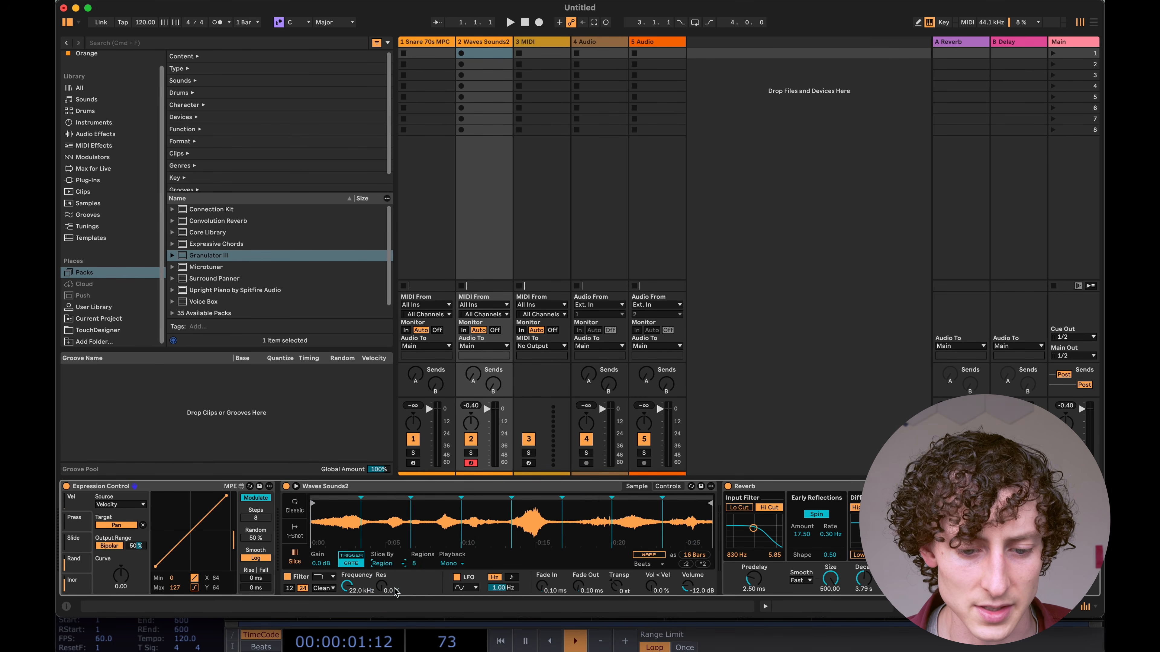
# Step: Set the Waves Sounds2 slicing to 37 regions and limit the sliced range to about 0:02 through 0:15
pyautogui.click(648, 565)
pyautogui.click(645, 565)
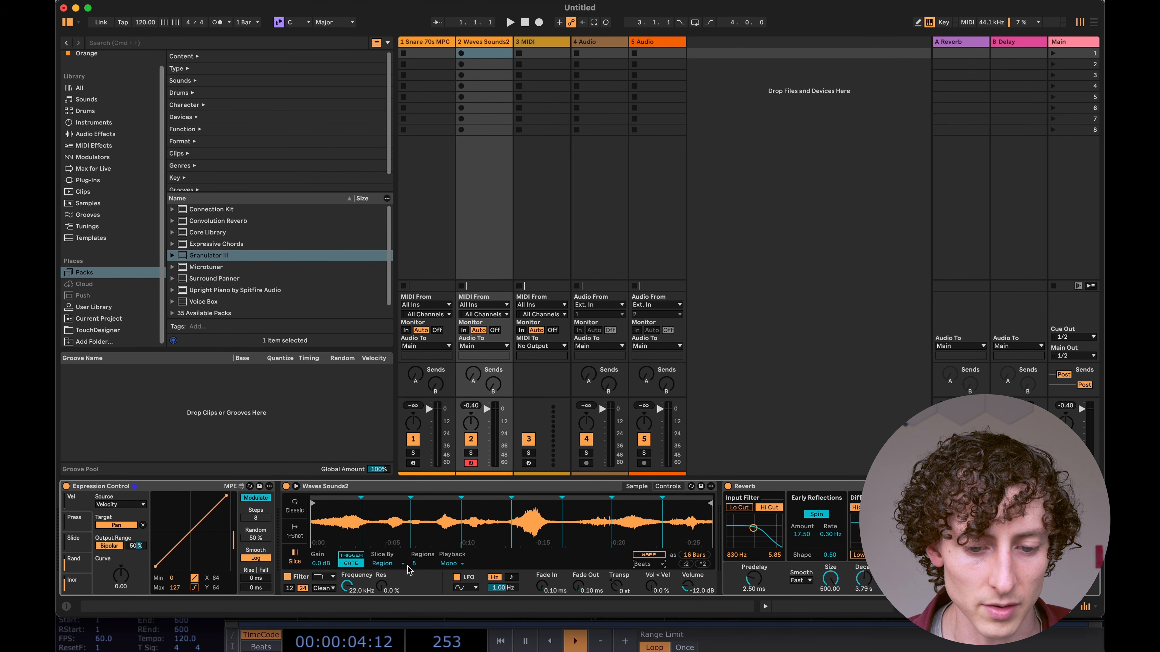
pyautogui.moveTo(413, 569); pyautogui.dragTo(416, 565)
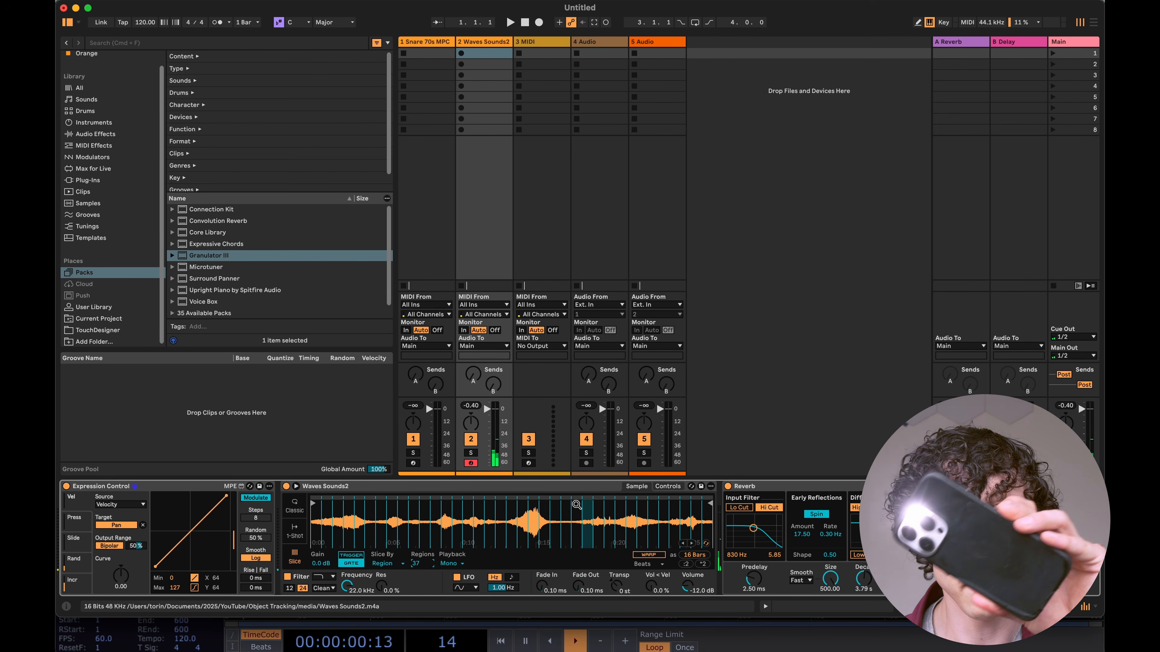
pyautogui.moveTo(710, 503)
pyautogui.mouseDown()
pyautogui.moveTo(507, 514)
pyautogui.moveTo(543, 507)
pyautogui.mouseUp()
pyautogui.moveTo(314, 503); pyautogui.dragTo(512, 507)
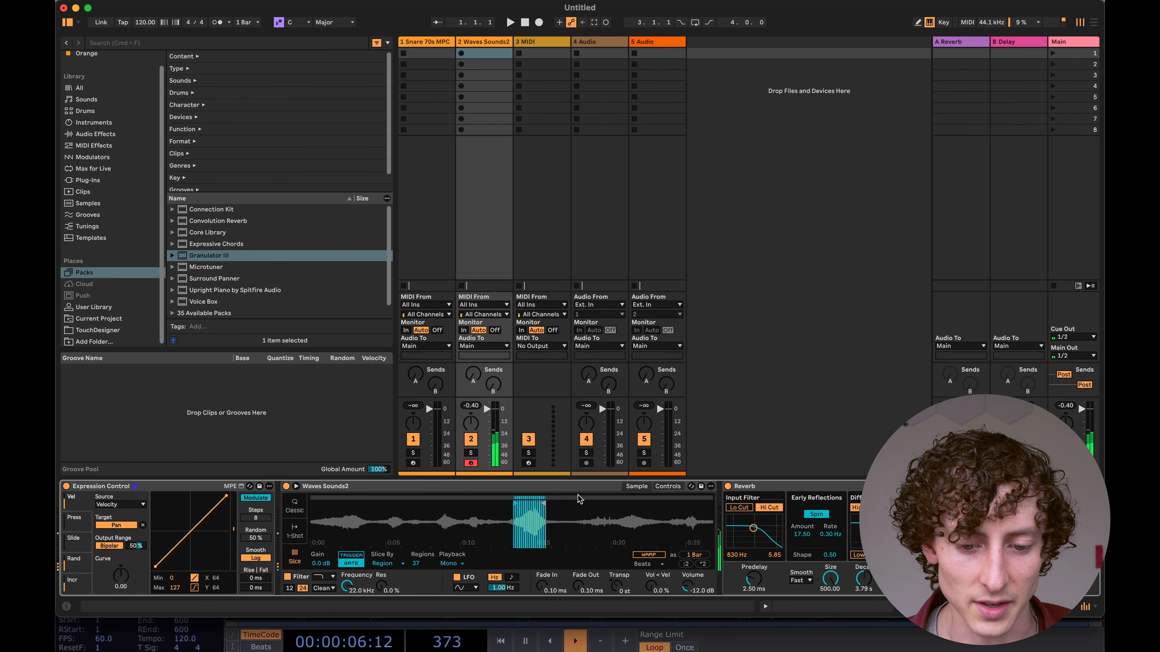
pyautogui.moveTo(516, 505); pyautogui.dragTo(341, 508)
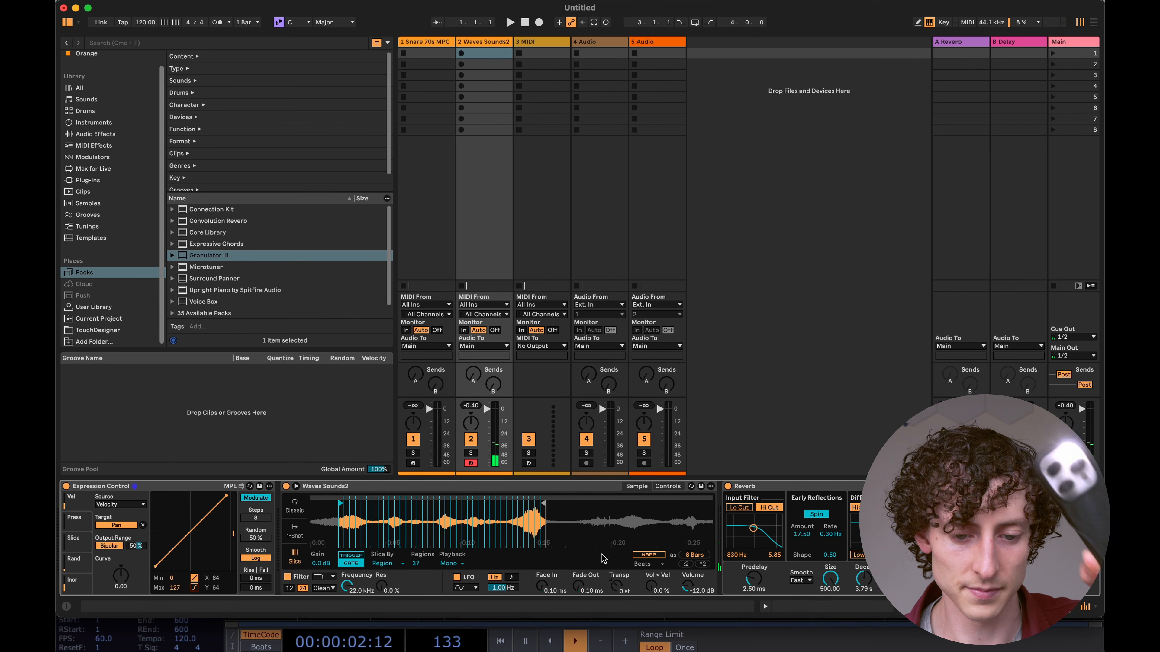
# Step: Browse the installed packs and the list of available packs for additional sound devices
pyautogui.click(499, 489)
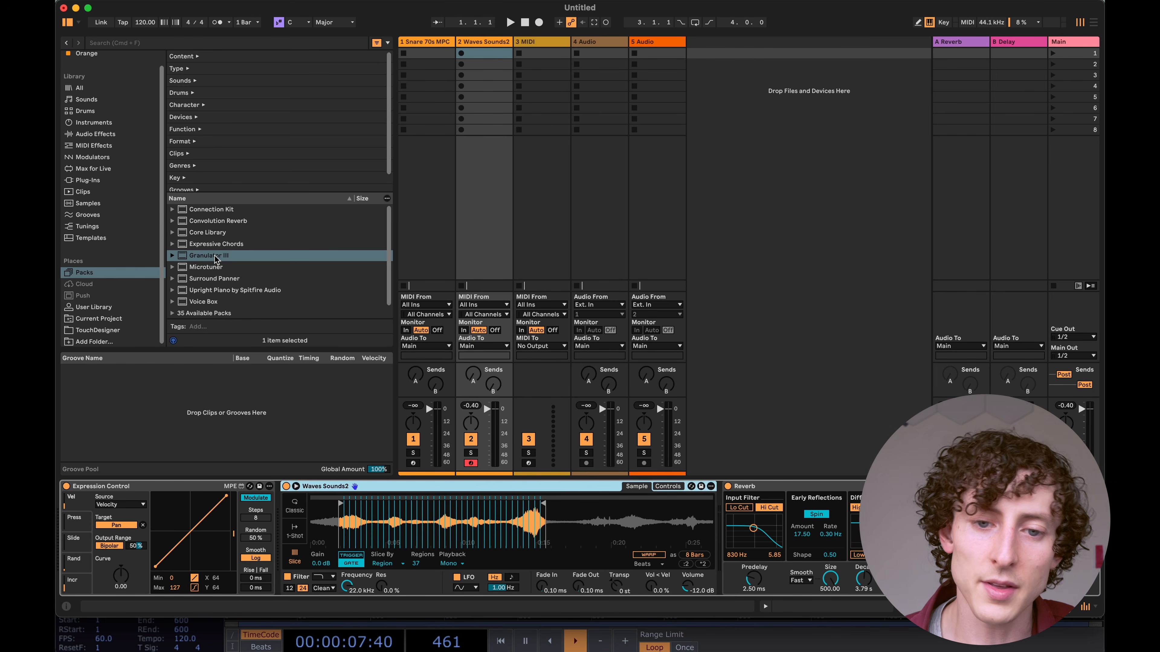
pyautogui.scroll(-1, 215, 259)
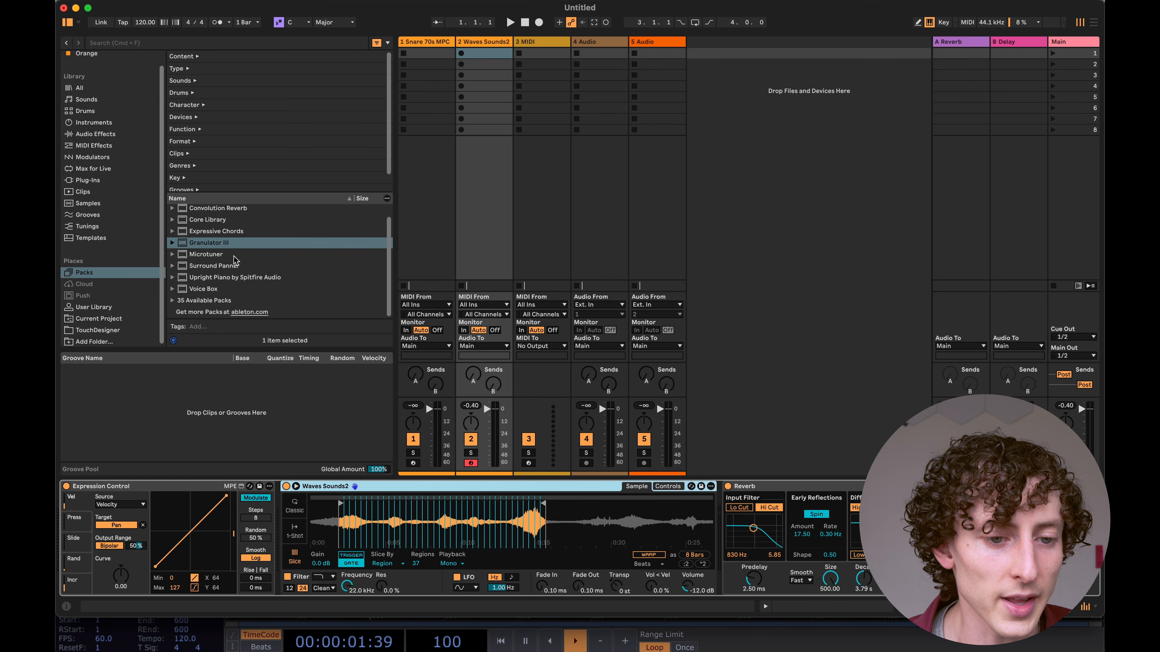
pyautogui.click(109, 274)
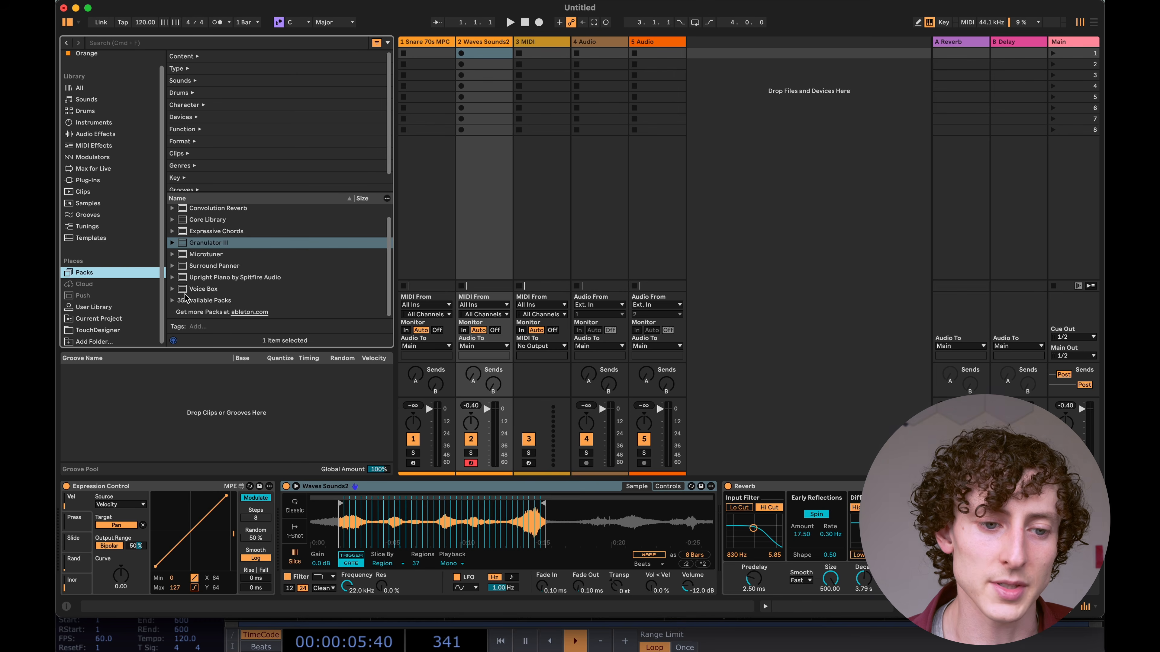
pyautogui.click(173, 301)
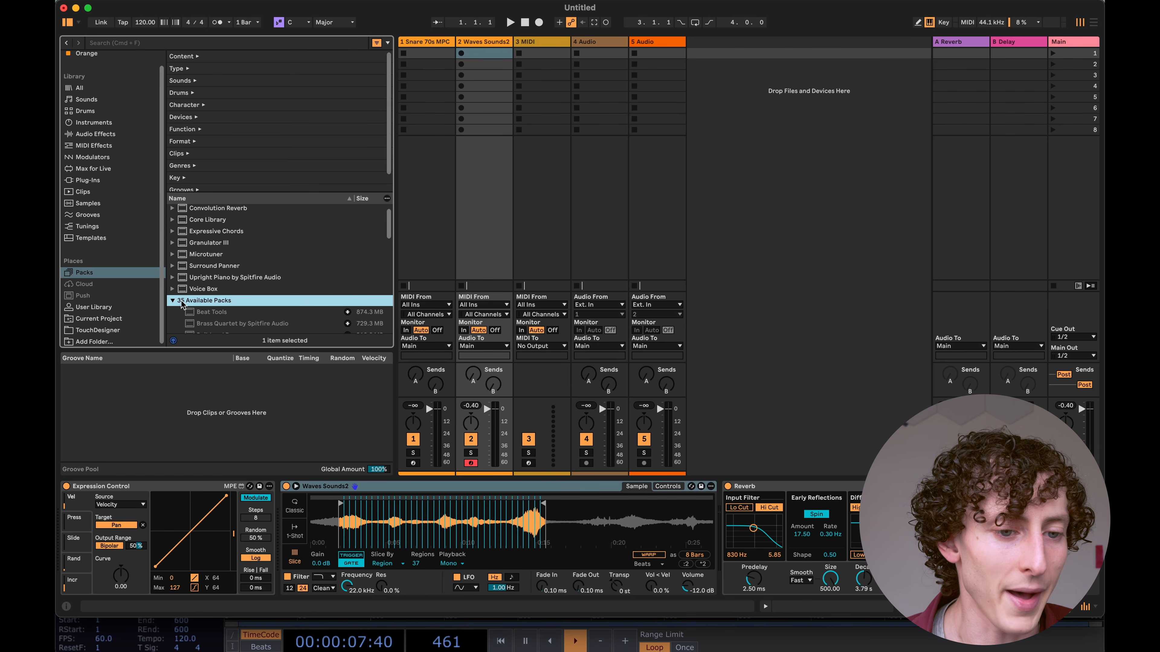
pyautogui.scroll(-3, 239, 302)
pyautogui.scroll(2, 234, 289)
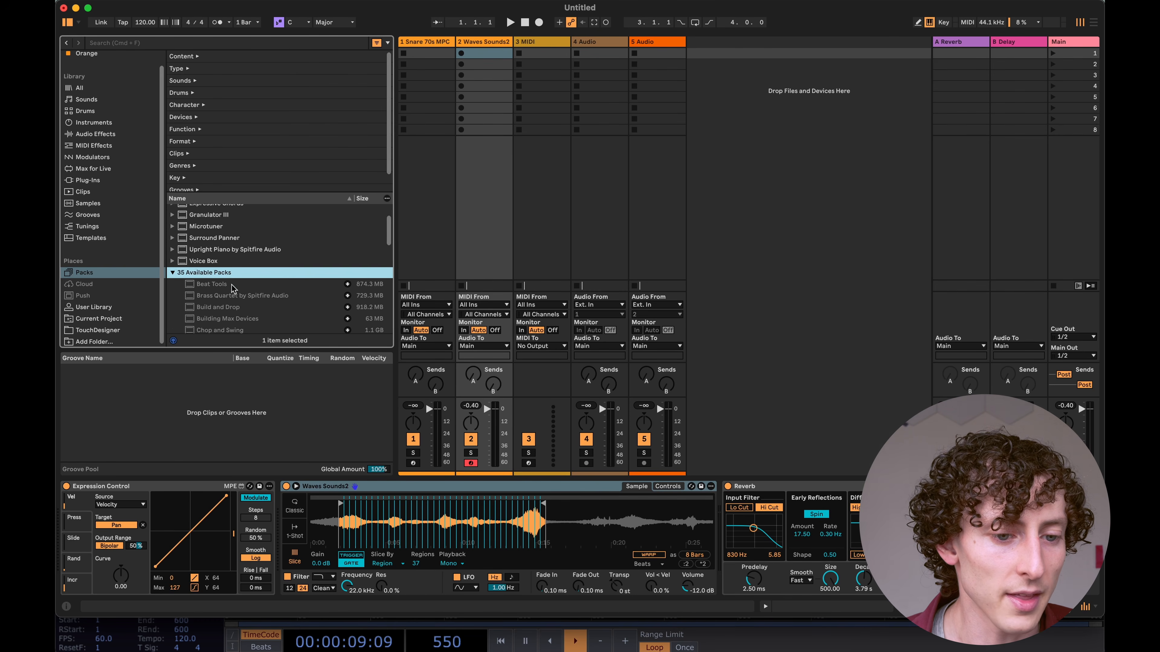
pyautogui.click(191, 264)
pyautogui.scroll(3, 219, 267)
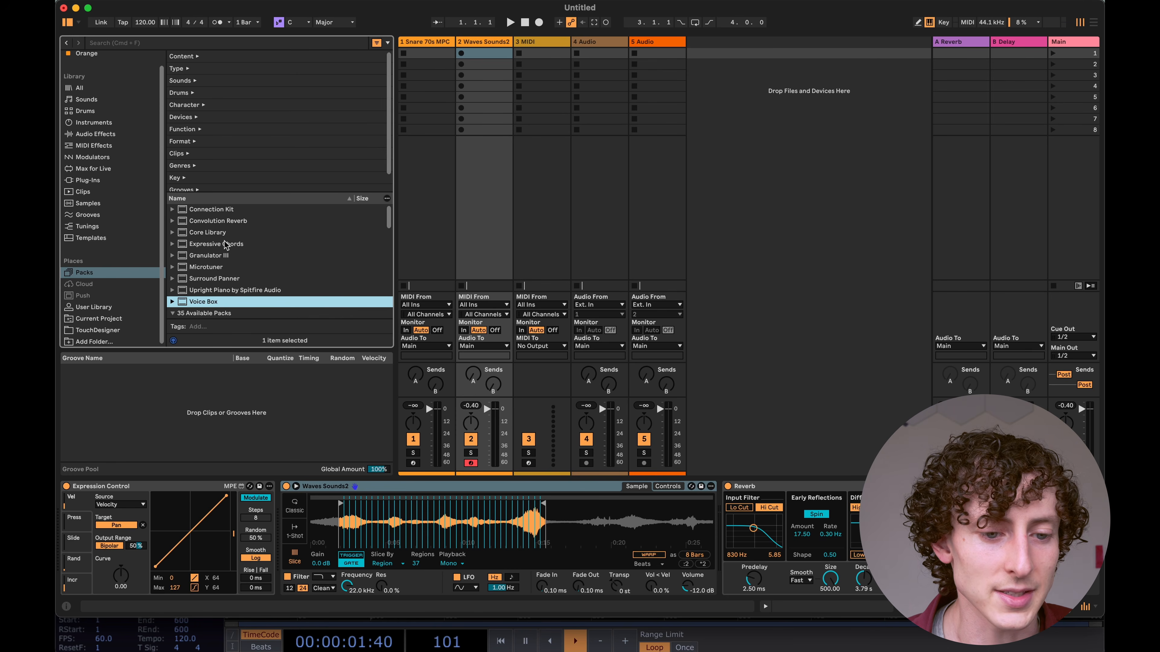
pyautogui.click(204, 244)
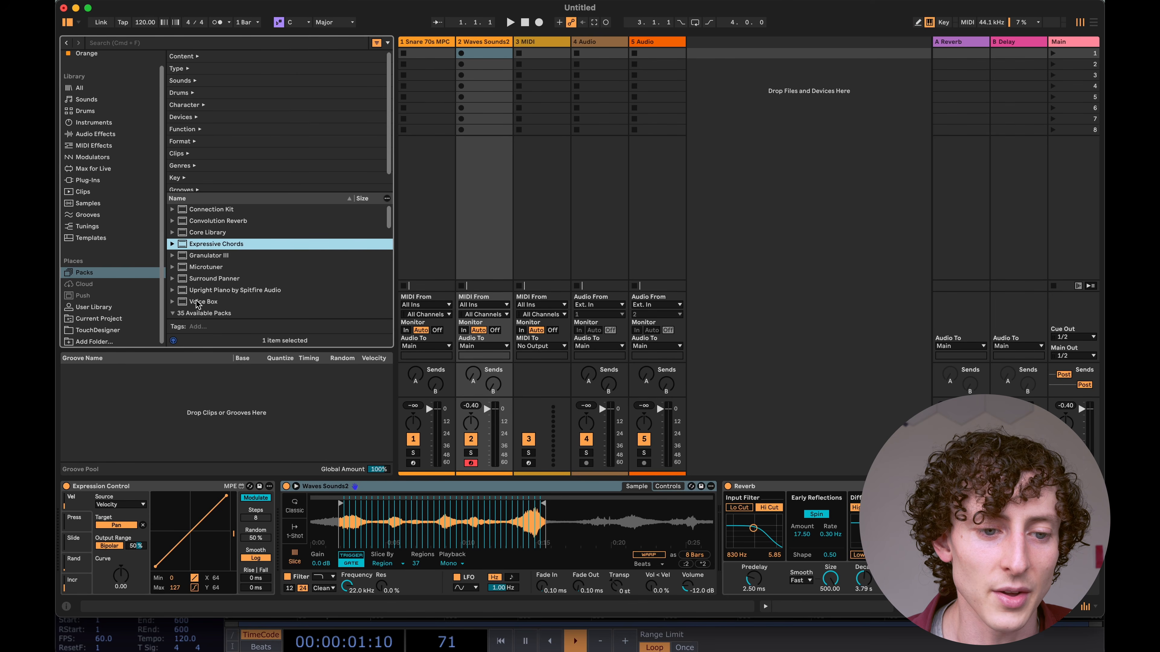
# Step: Load Ave A#2-D3-D#3 Gmin A.aif from the Voice Box pack's samples into the second track's Simpler and switch it to 1-Shot mode
pyautogui.scroll(-2, 197, 303)
pyautogui.click(174, 278)
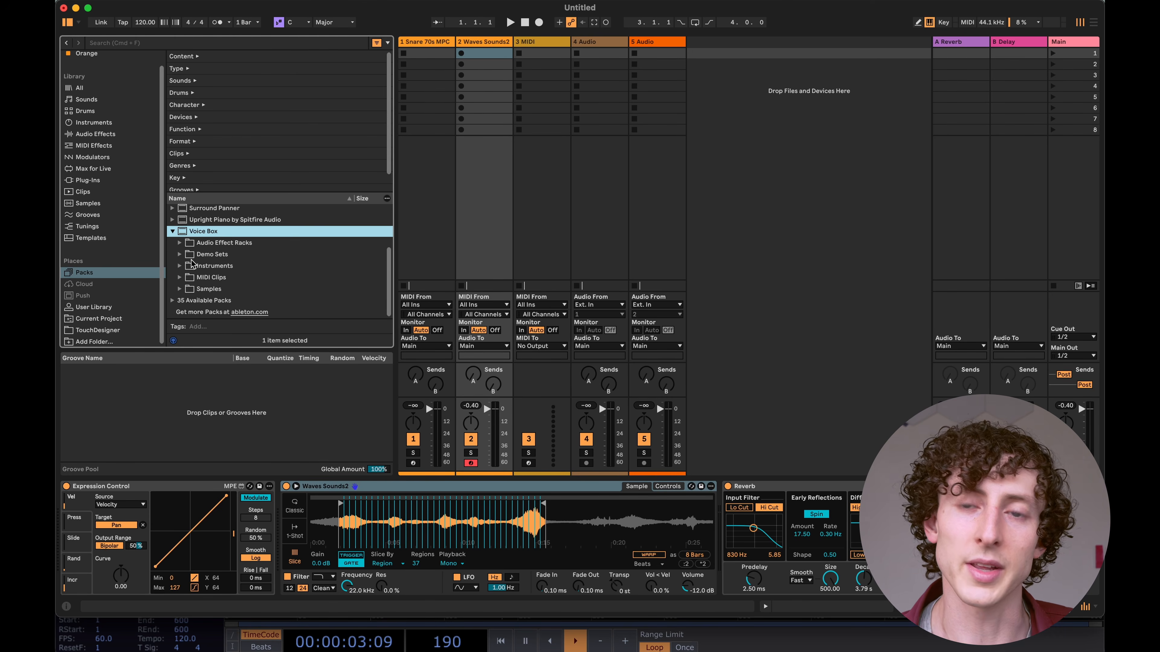
pyautogui.click(179, 289)
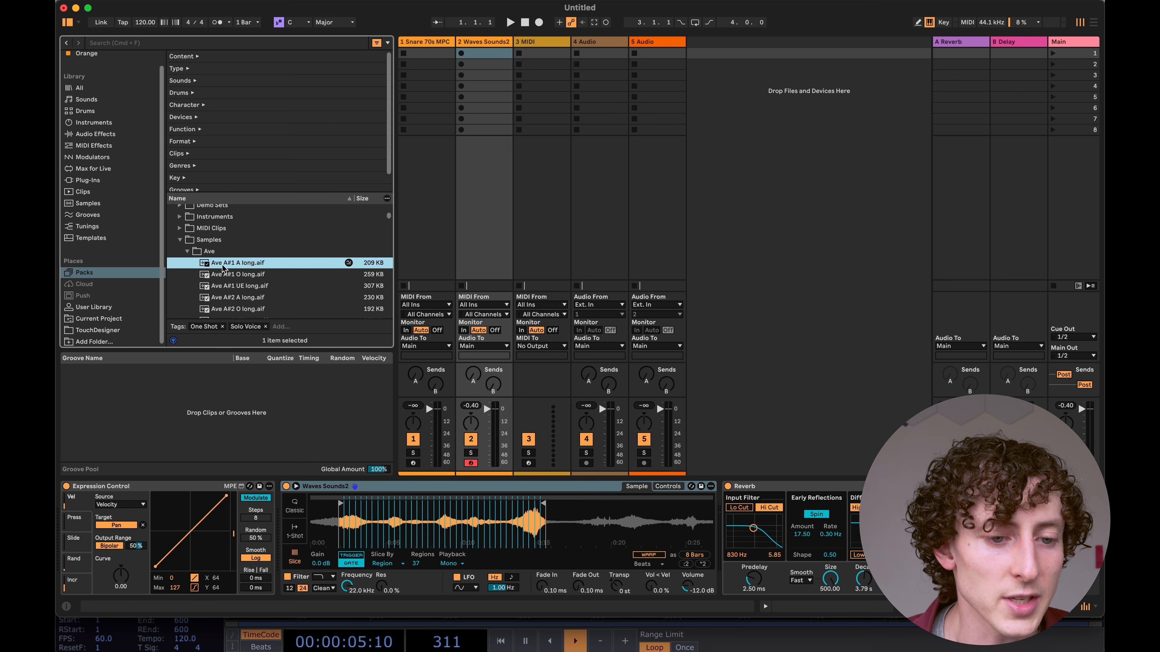
pyautogui.click(225, 266)
pyautogui.scroll(-8, 234, 295)
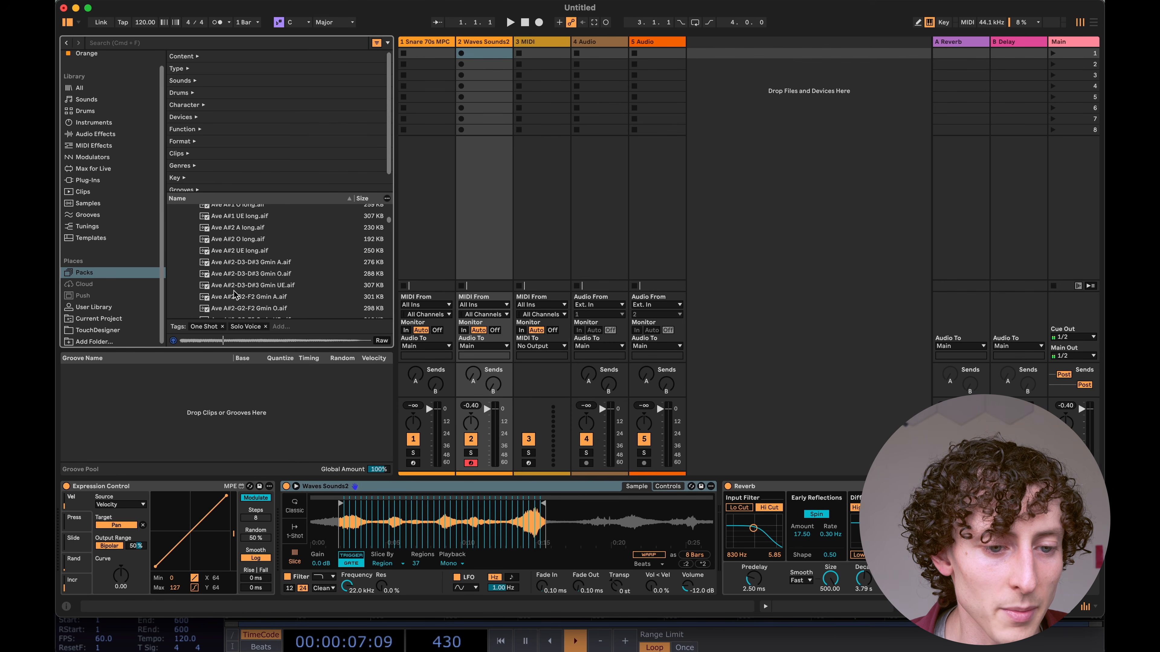
pyautogui.click(245, 264)
pyautogui.scroll(-6, 244, 265)
pyautogui.scroll(3, 245, 265)
pyautogui.moveTo(246, 235); pyautogui.dragTo(392, 519)
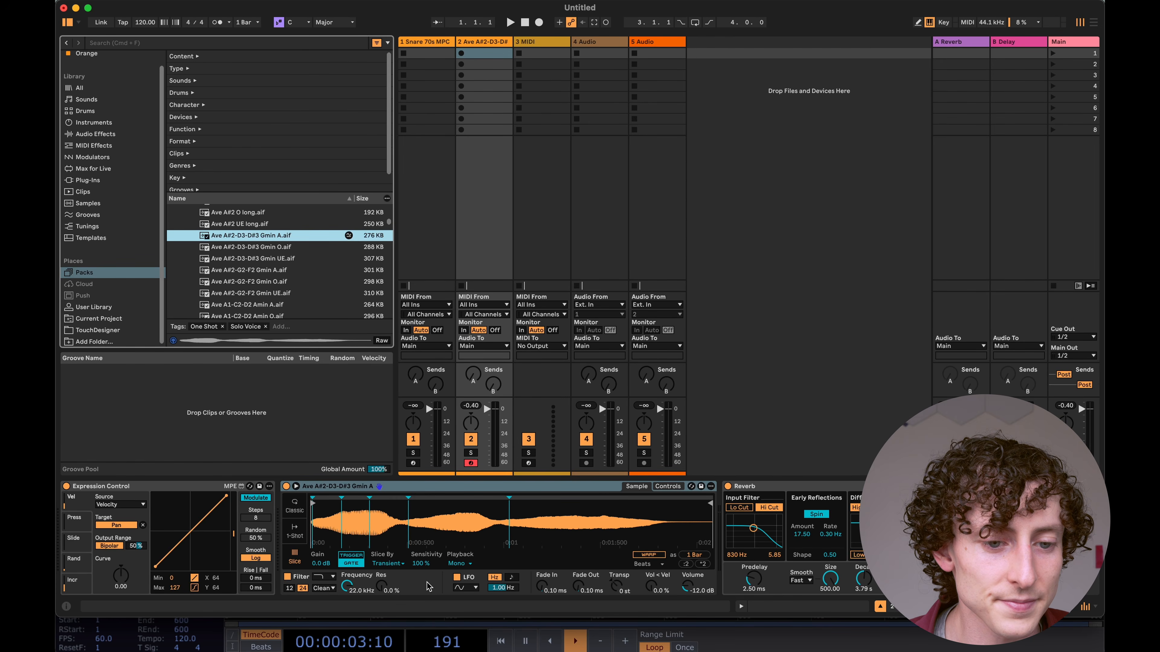
pyautogui.click(295, 531)
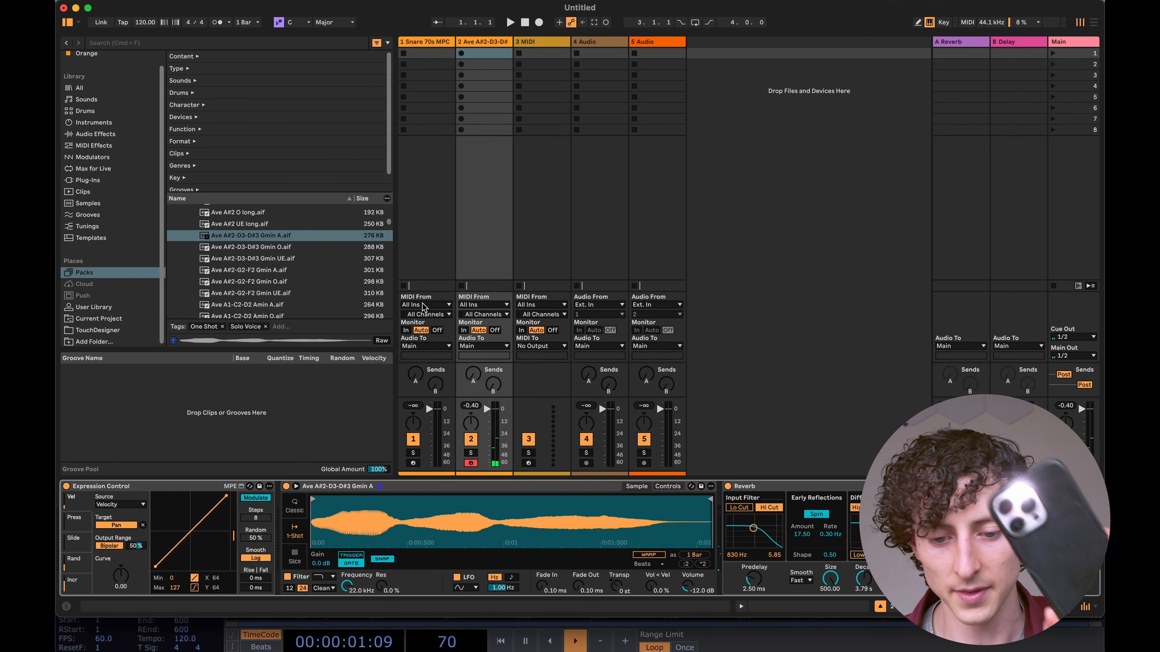
# Step: Insert the Expressive Chords device before Expression Control on the second track, with Strum at 55.9% and Tilt at -7.40%
pyautogui.scroll(15, 304, 302)
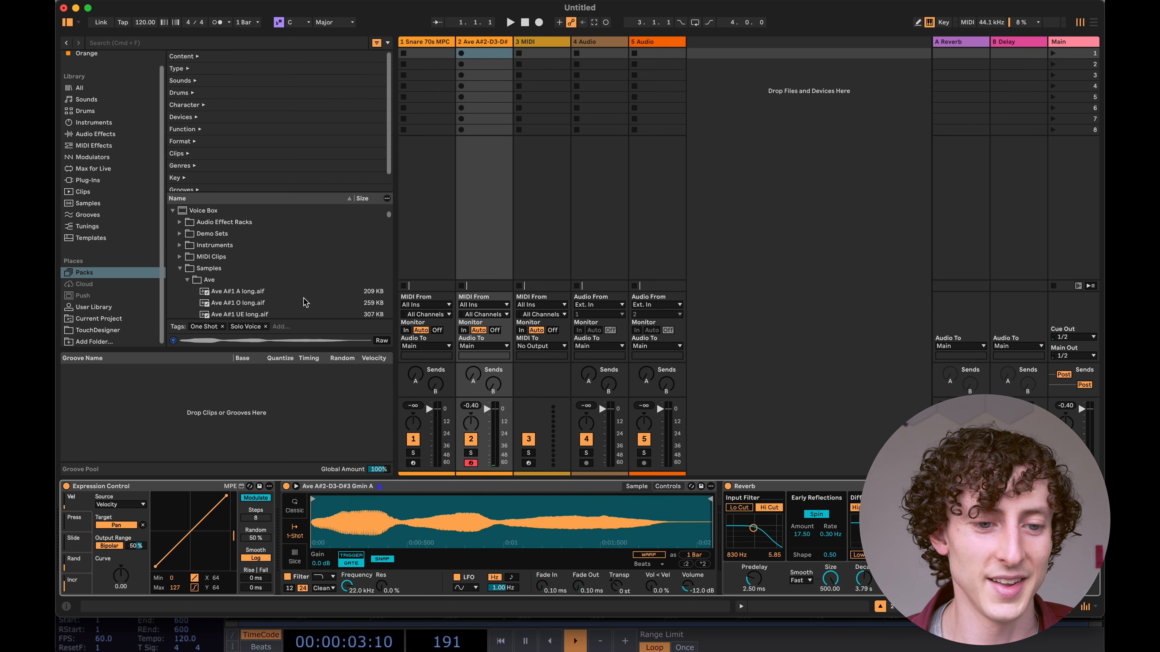
pyautogui.scroll(-3, 304, 298)
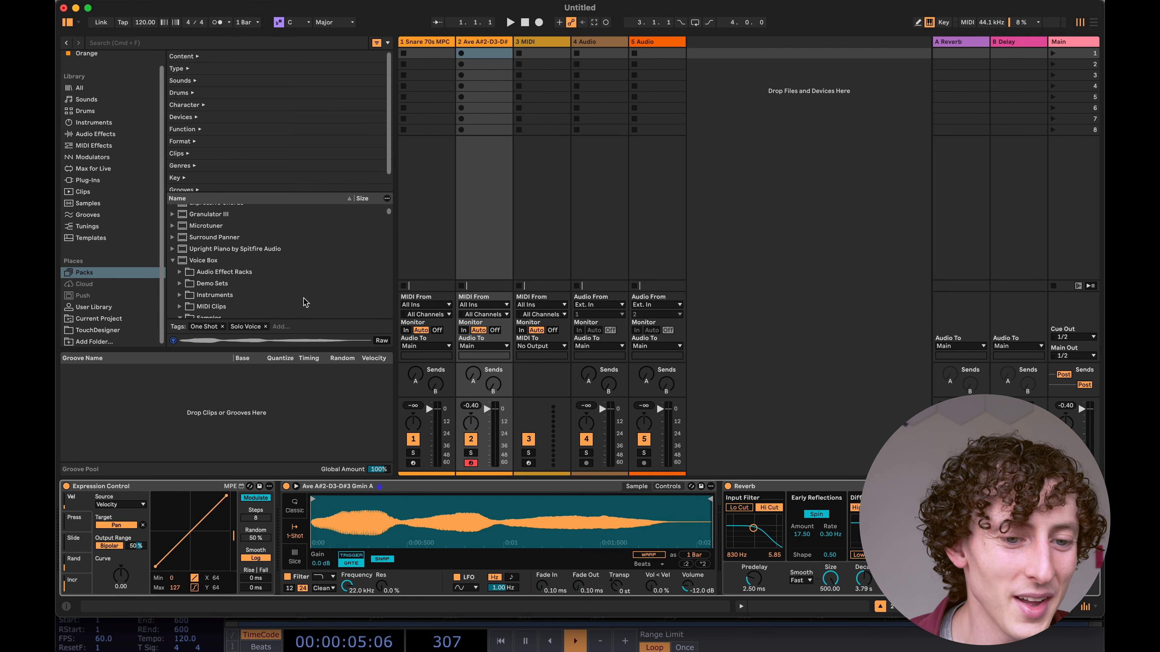
pyautogui.moveTo(213, 255); pyautogui.dragTo(63, 520)
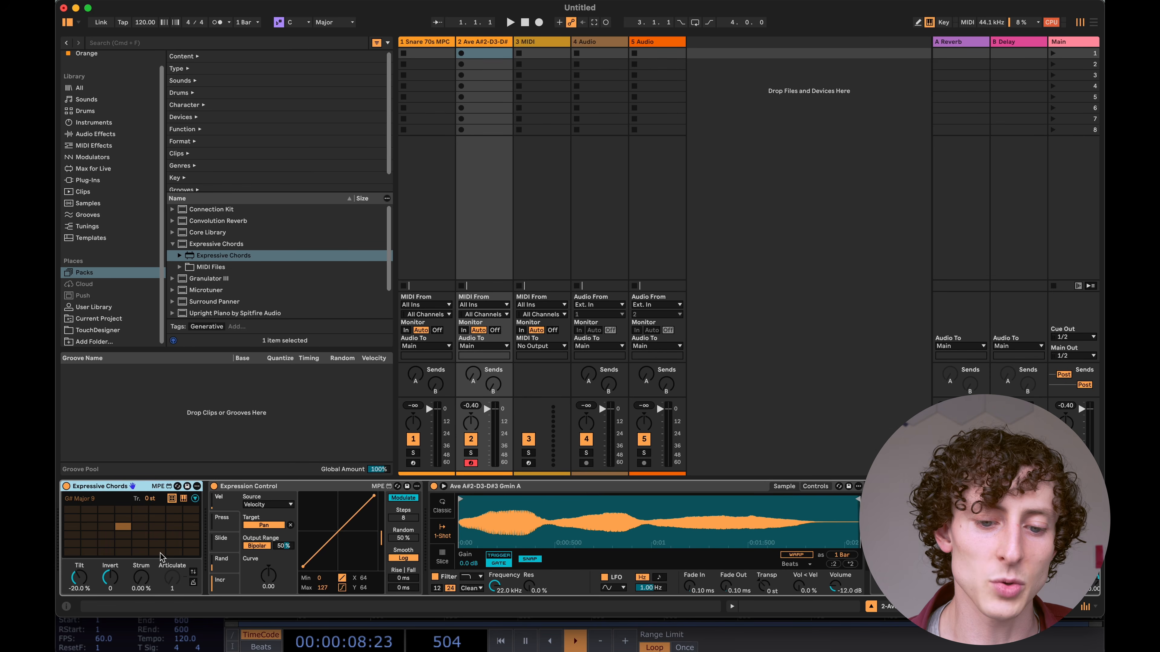
pyautogui.moveTo(141, 576); pyautogui.dragTo(173, 530)
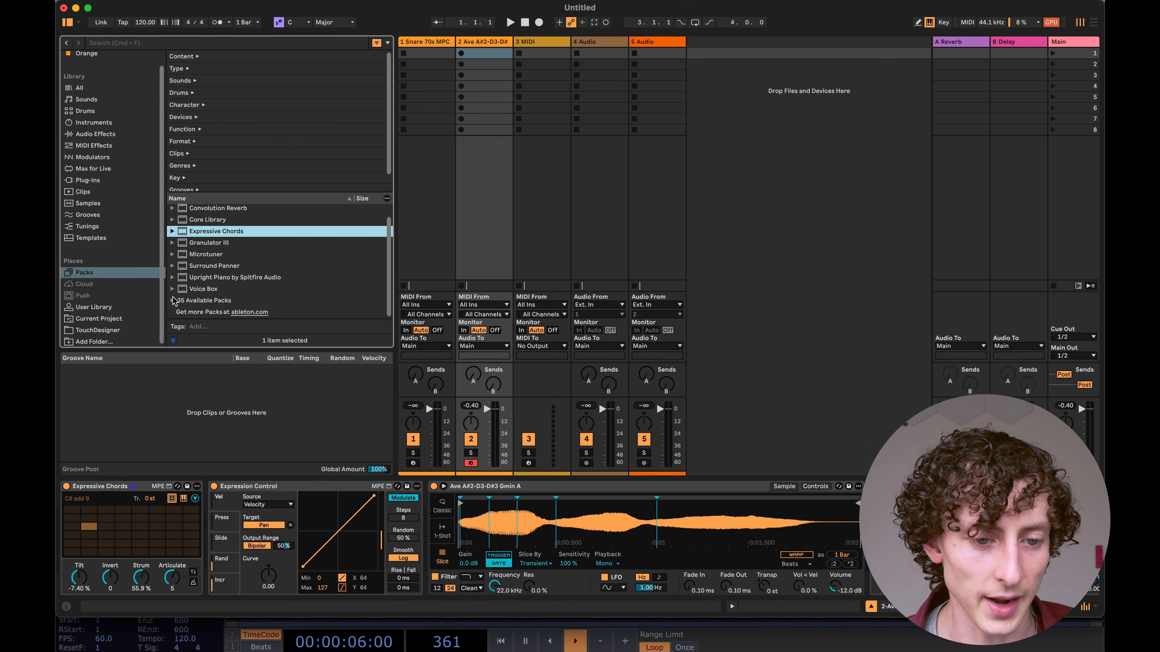
# Step: Replace the second track's Simpler with Chromatic Voice Ave.adg from the Voice Box pack's Basic Voices instruments
pyautogui.click(172, 300)
pyautogui.scroll(-3, 172, 292)
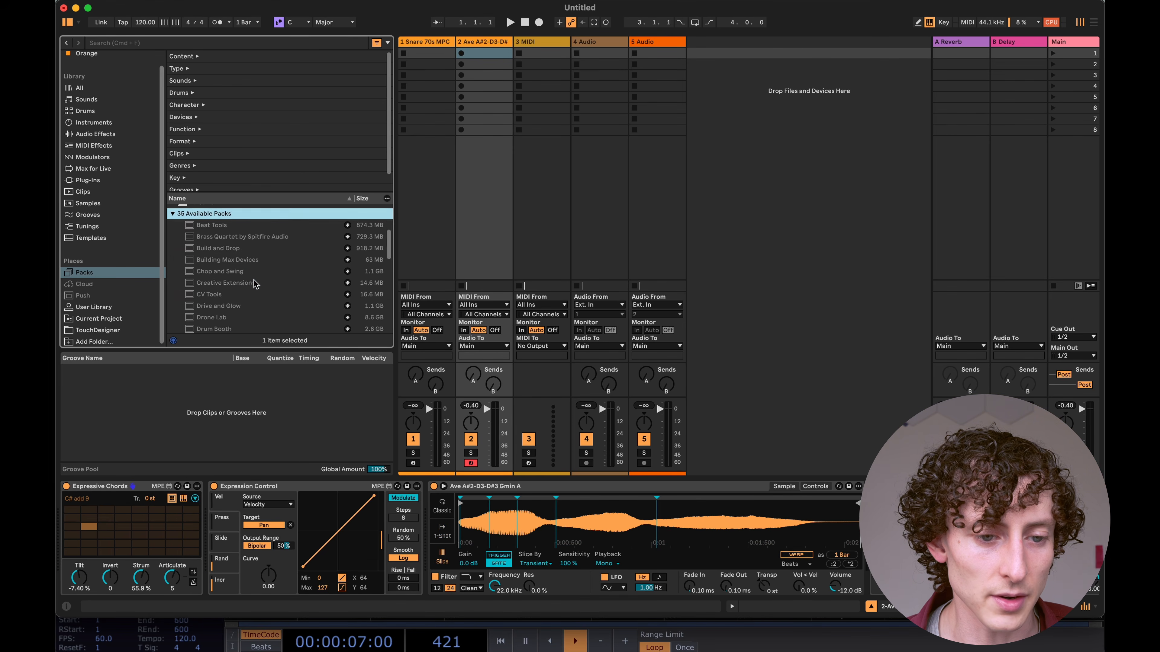
pyautogui.scroll(3, 170, 287)
pyautogui.click(170, 282)
pyautogui.scroll(-2, 250, 280)
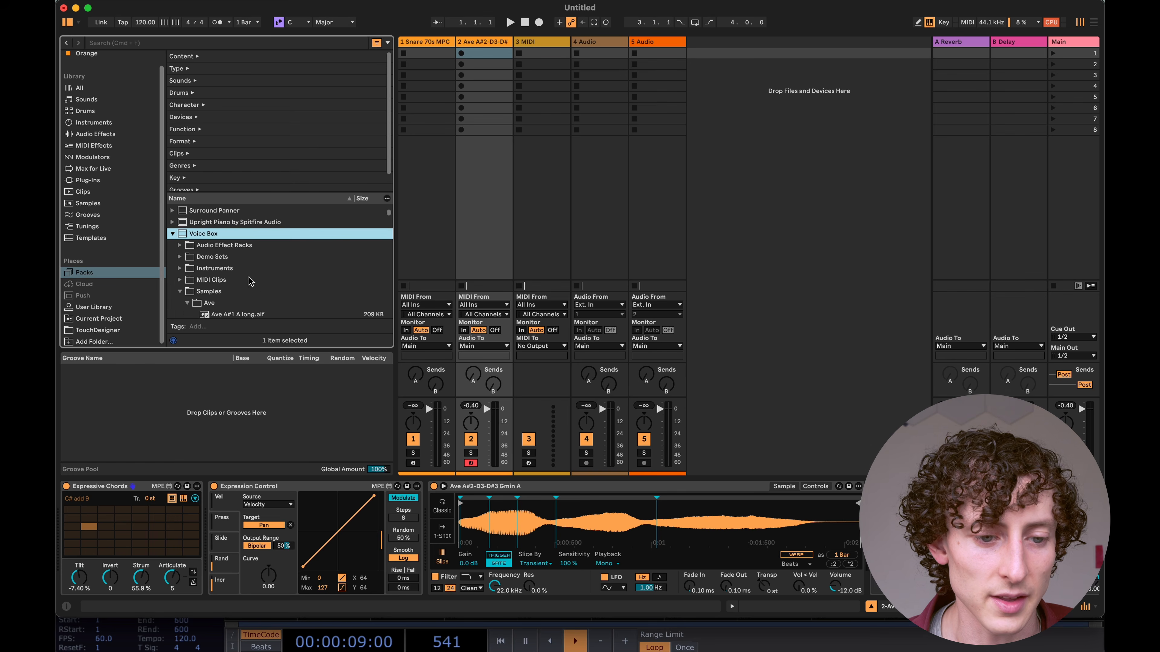
pyautogui.click(180, 269)
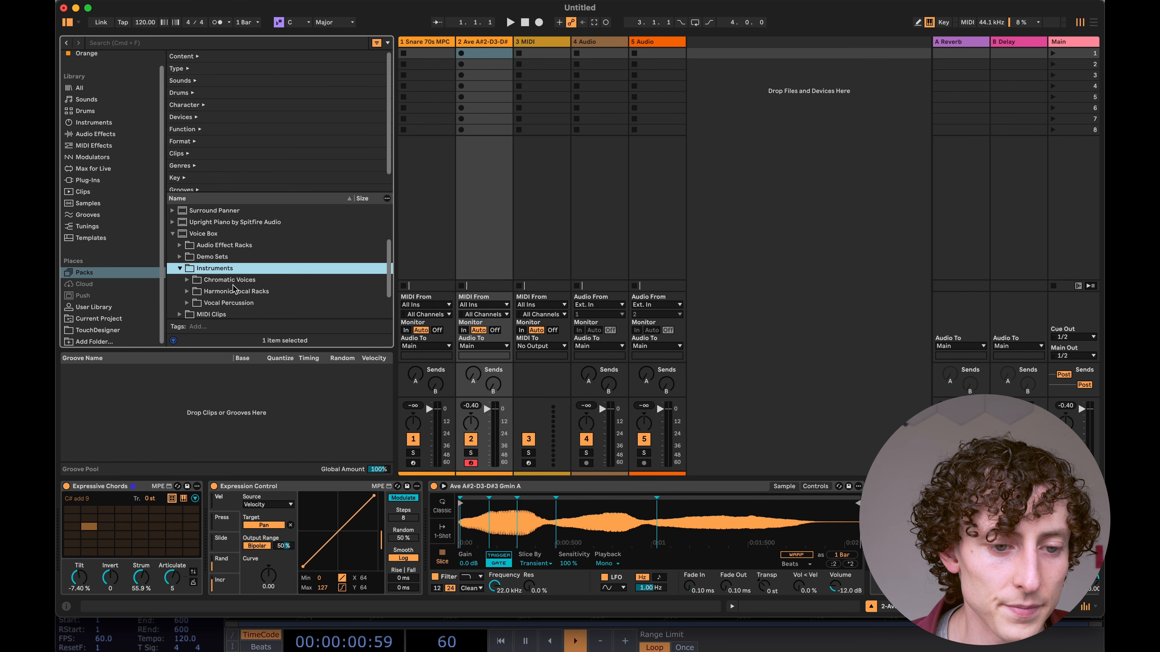
pyautogui.moveTo(195, 282); pyautogui.dragTo(235, 278)
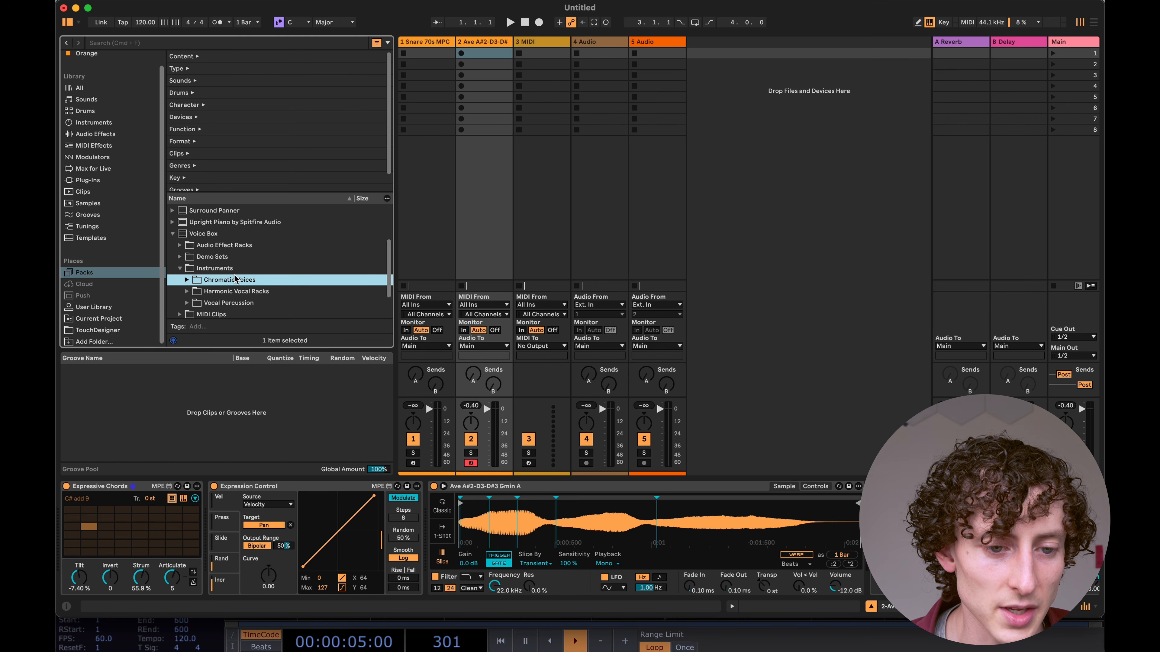
pyautogui.doubleClick(213, 281)
pyautogui.scroll(-3, 208, 265)
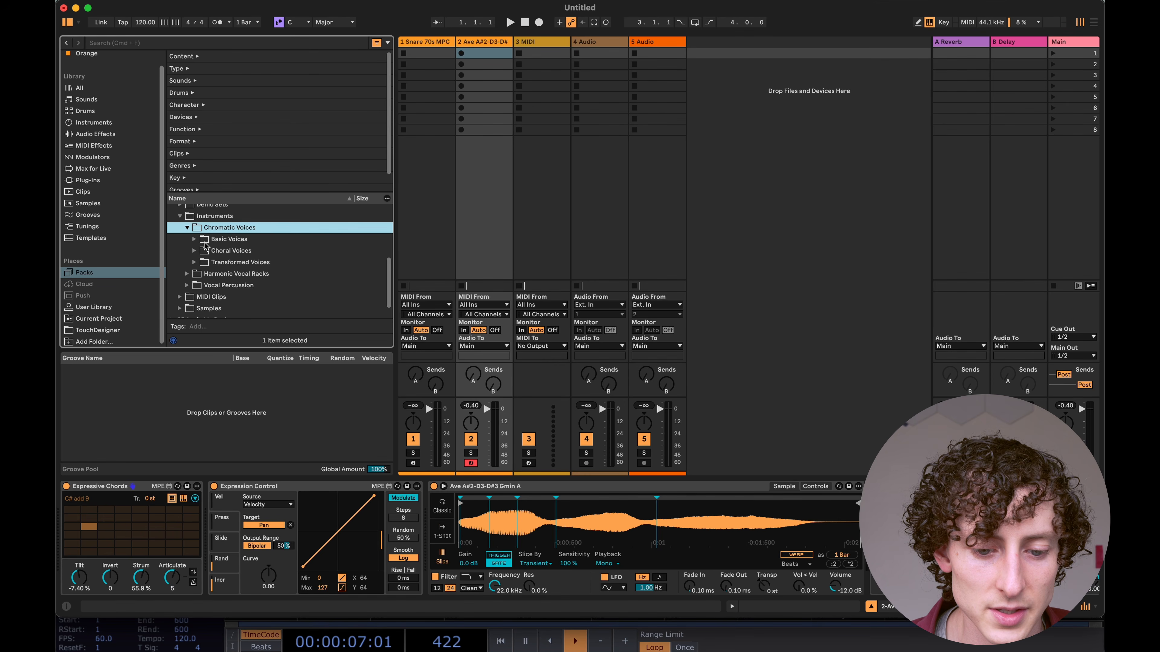
pyautogui.click(195, 240)
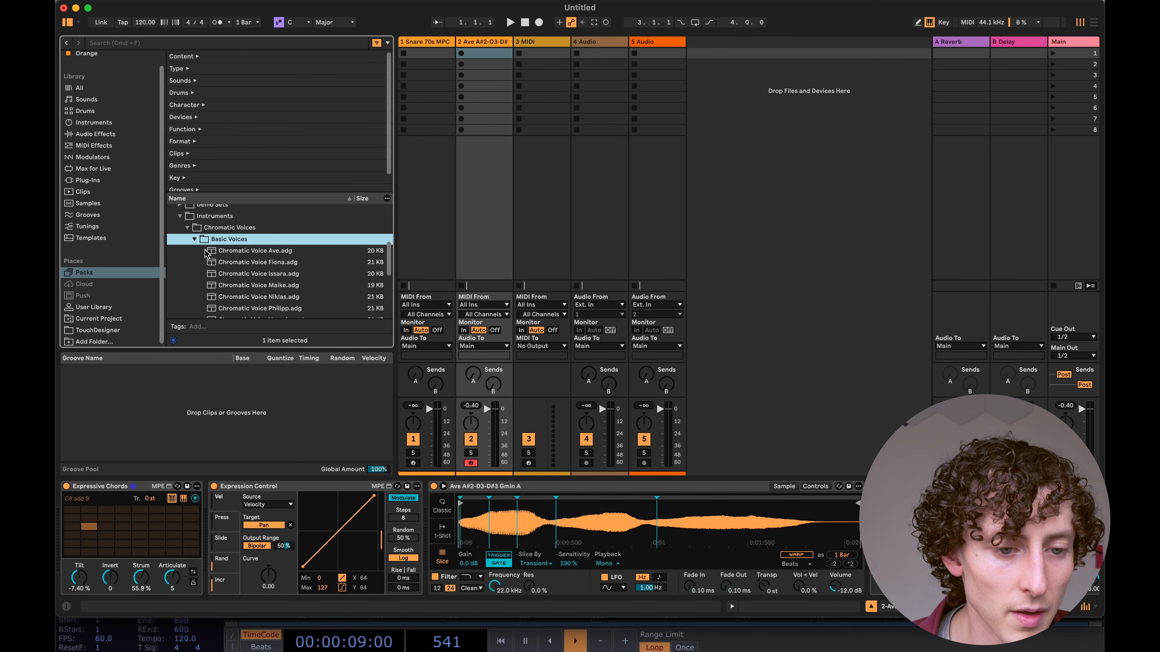
pyautogui.click(237, 254)
pyautogui.moveTo(245, 256); pyautogui.dragTo(430, 576)
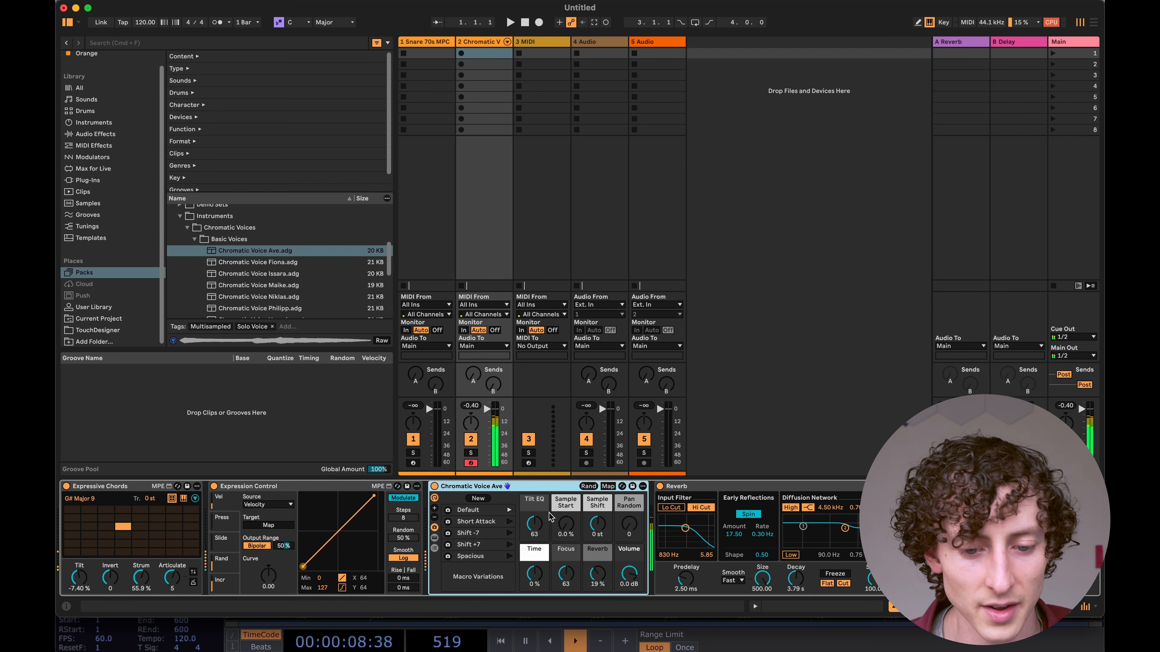
# Step: Lower the Chromatic Voice Ave rack's volume to about -4.08 dB and apply its Spacious macro variation
pyautogui.click(630, 578)
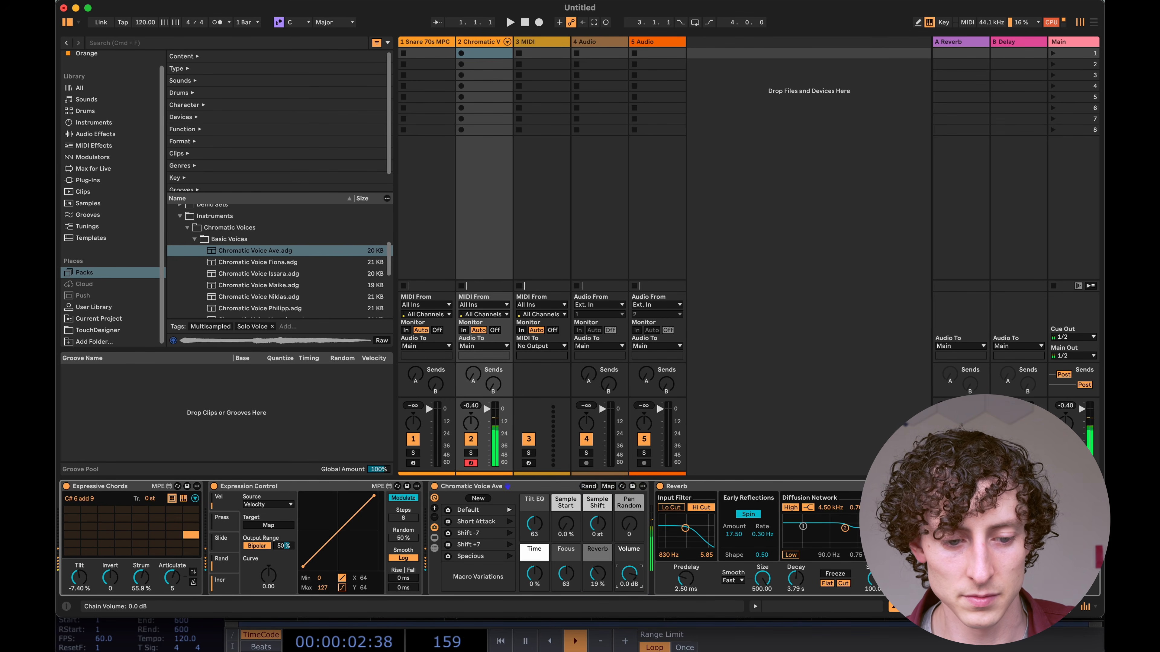
pyautogui.moveTo(630, 577)
pyautogui.mouseDown()
pyautogui.moveTo(631, 598)
pyautogui.moveTo(635, 581)
pyautogui.mouseUp()
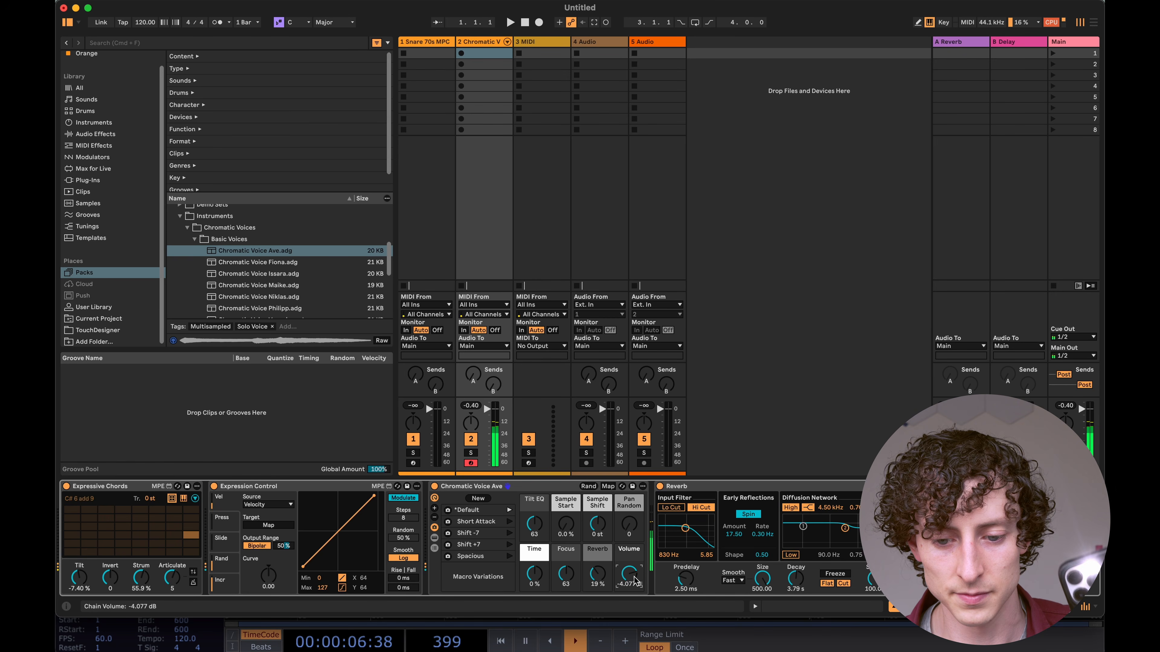
pyautogui.click(509, 556)
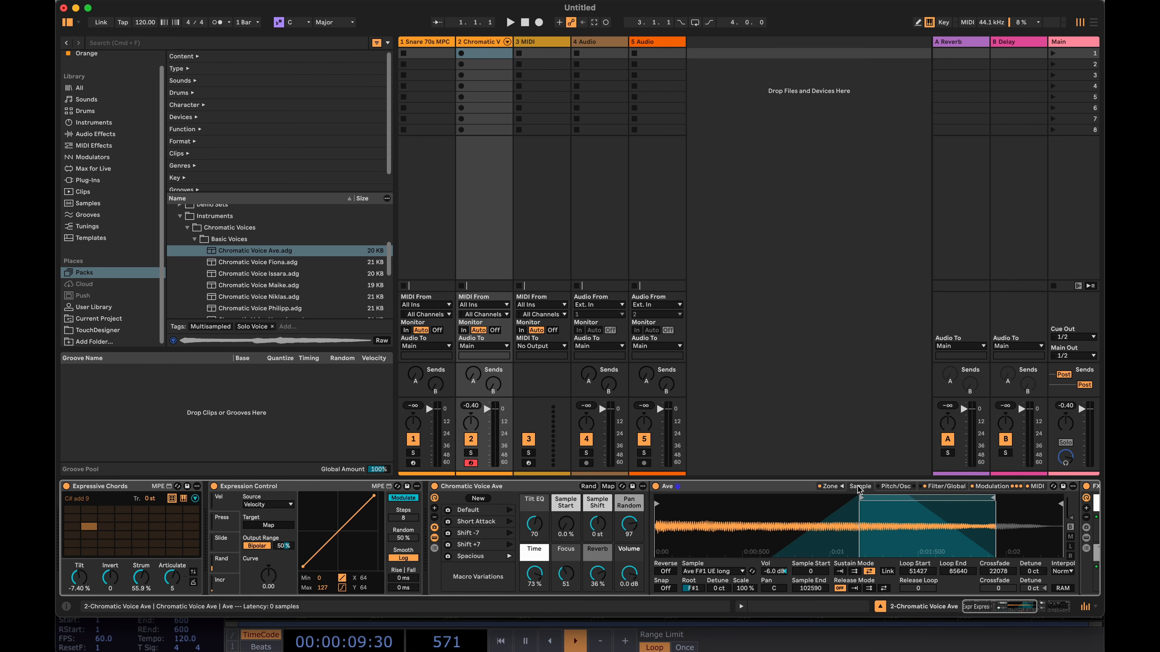
# Step: Show the Ave sampler's filter and global settings and map Expression Control's velocity target to the sampler's Pan
pyautogui.click(939, 488)
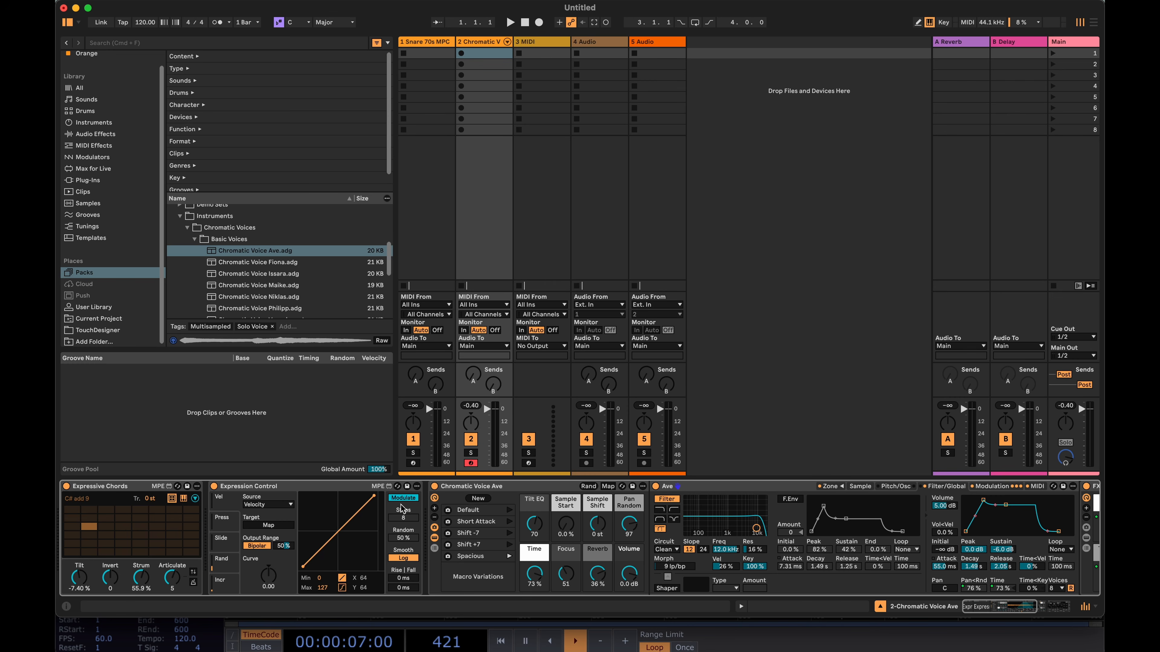
pyautogui.click(268, 525)
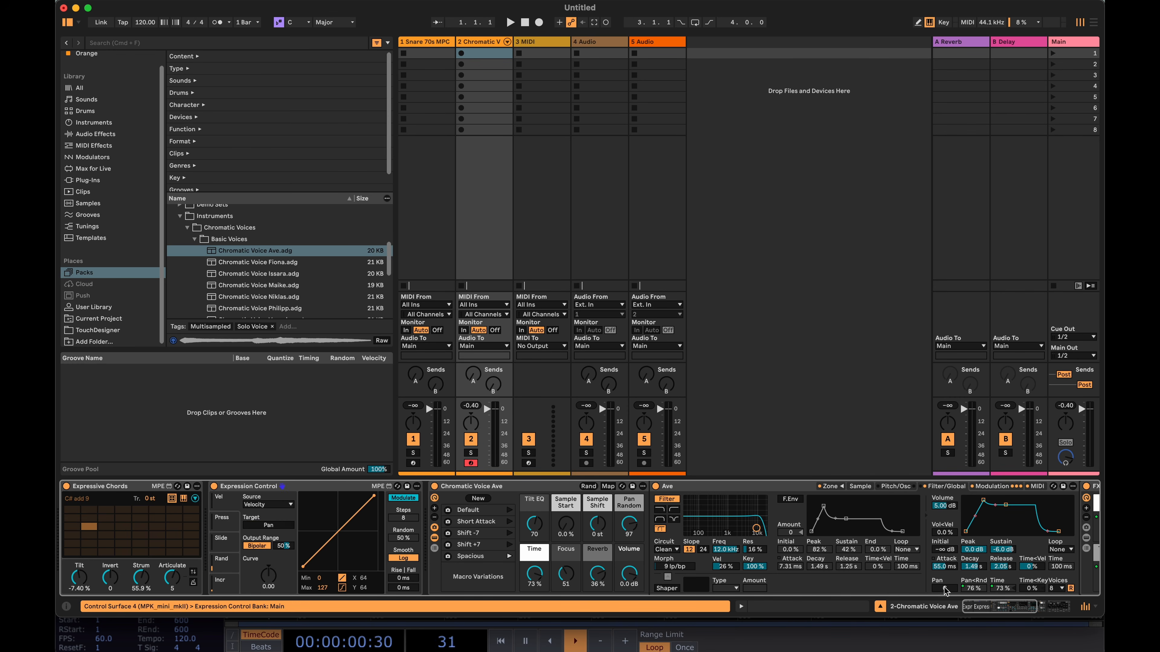
pyautogui.click(944, 588)
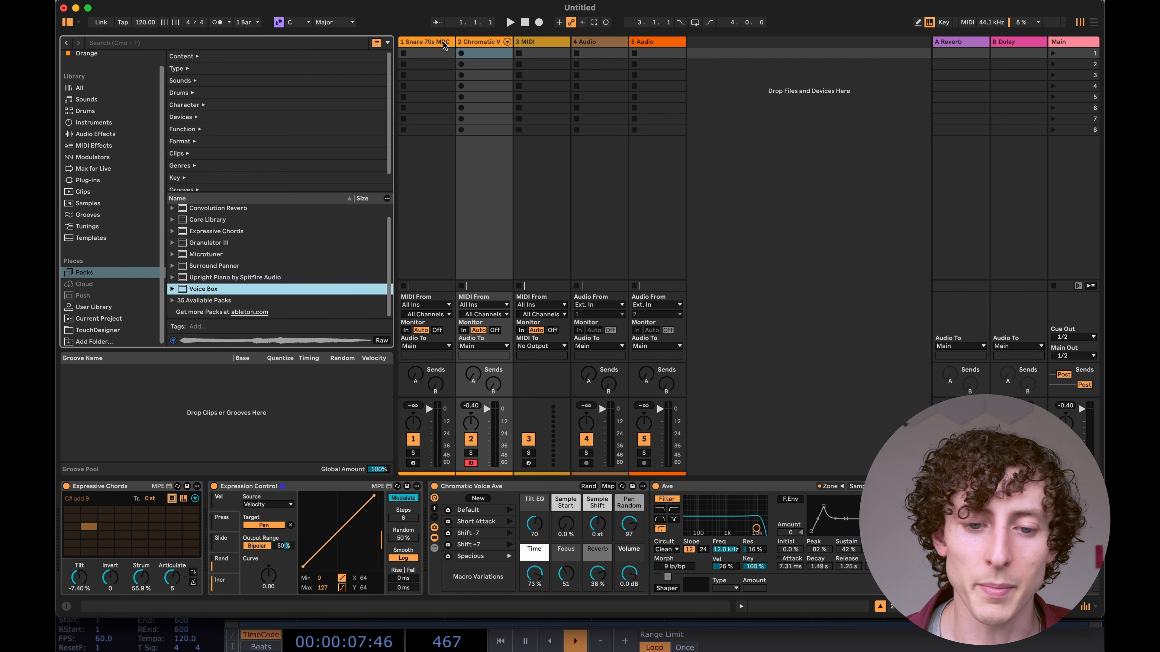
# Step: Arm the Snare 70s MPC track and disarm the Chromatic Voice Ave track
pyautogui.click(413, 463)
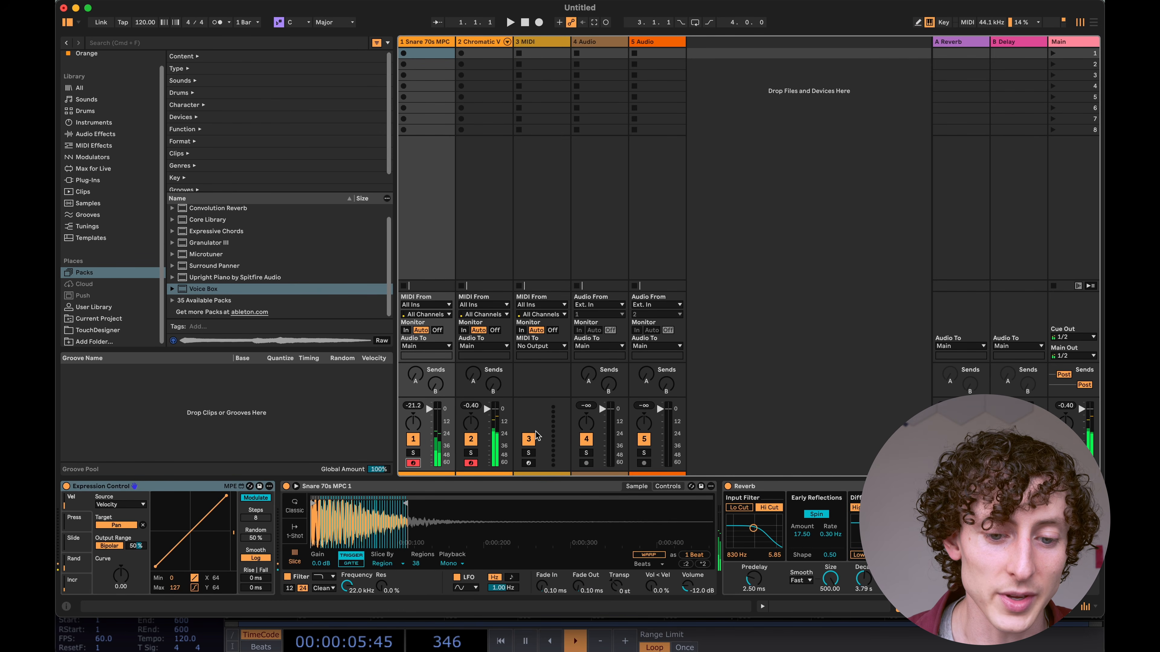
pyautogui.click(472, 463)
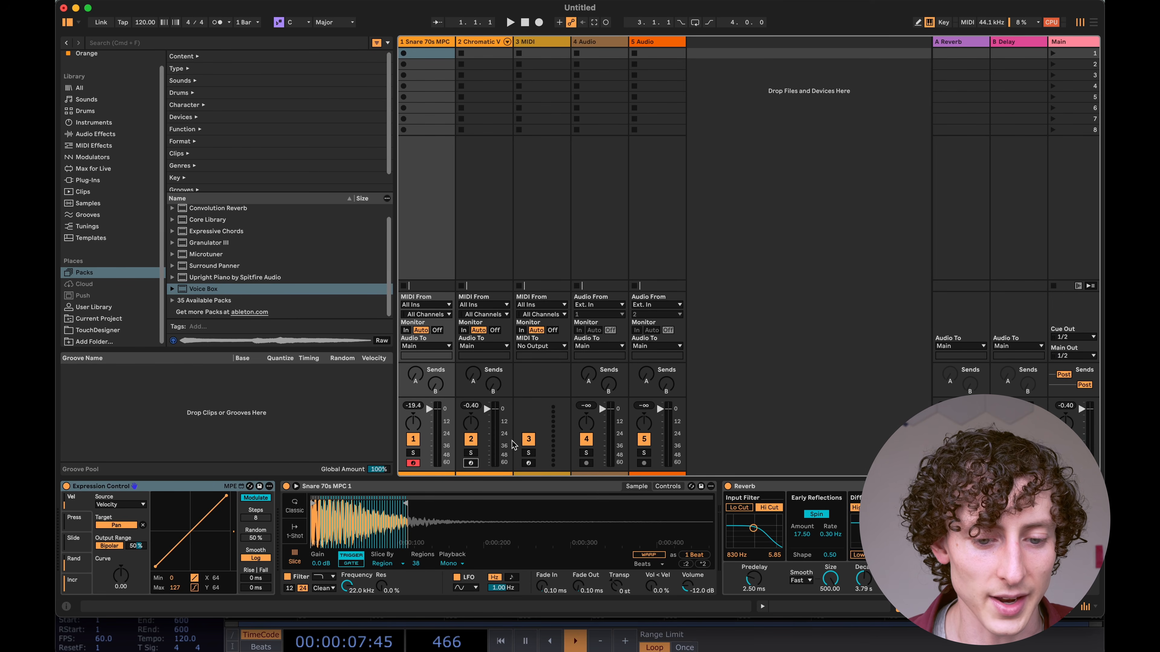
# Step: Arm the Chromatic Voice Ave track alongside the snare track to hear both, disarm both, and select the voice track
pyautogui.click(471, 463)
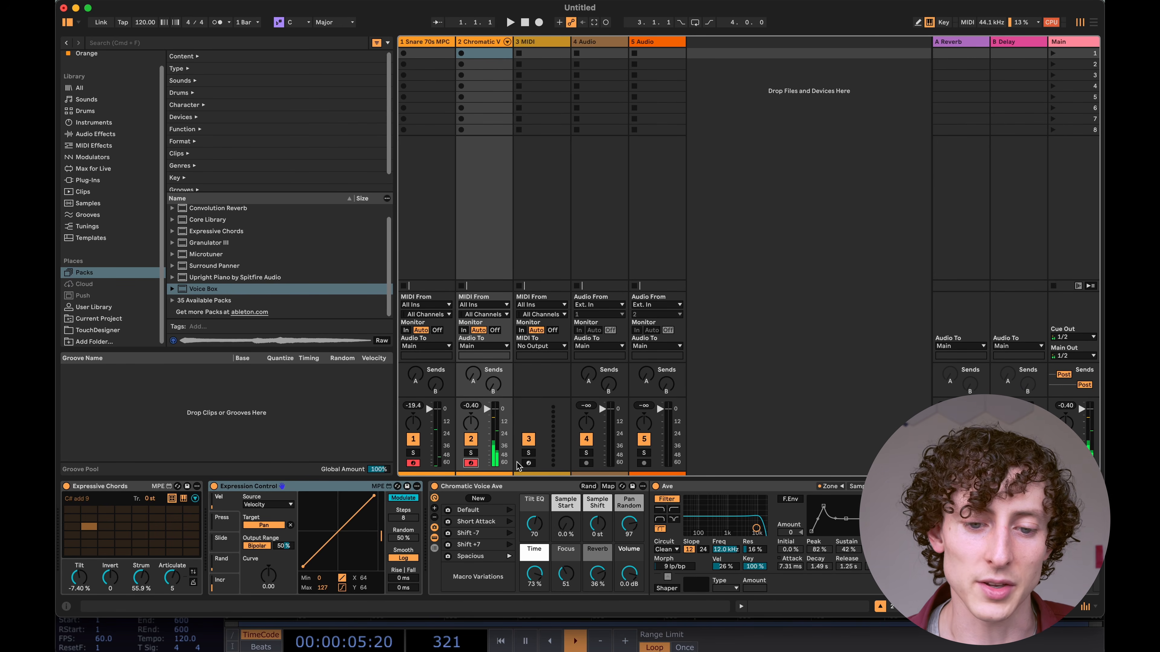
pyautogui.click(471, 463)
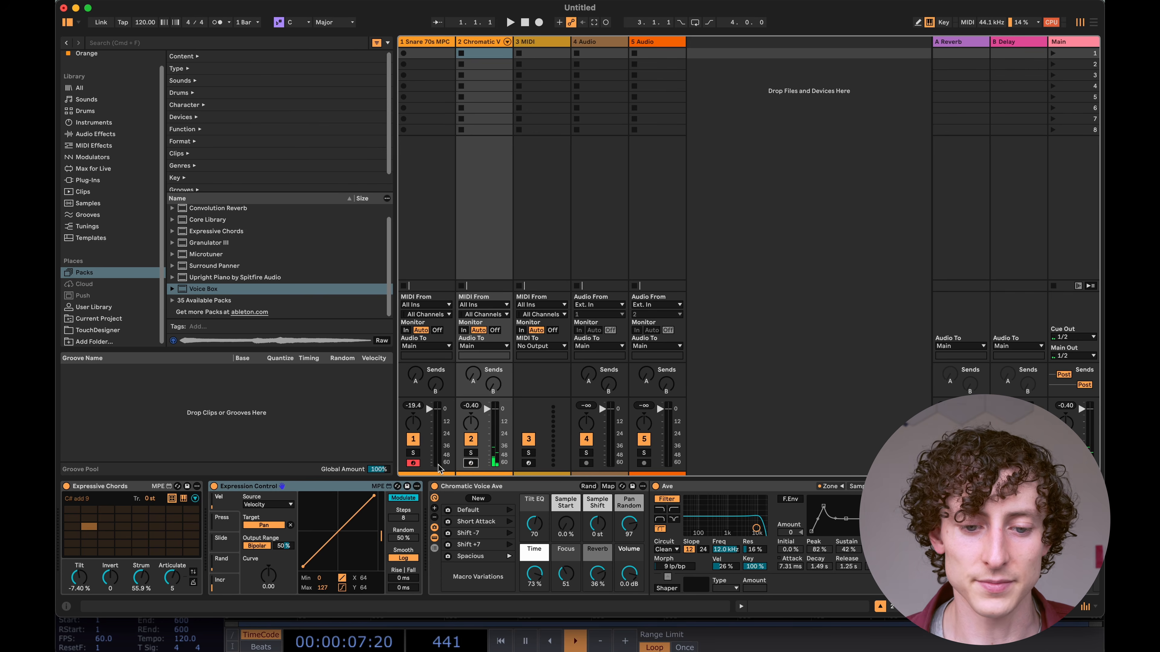
pyautogui.click(413, 463)
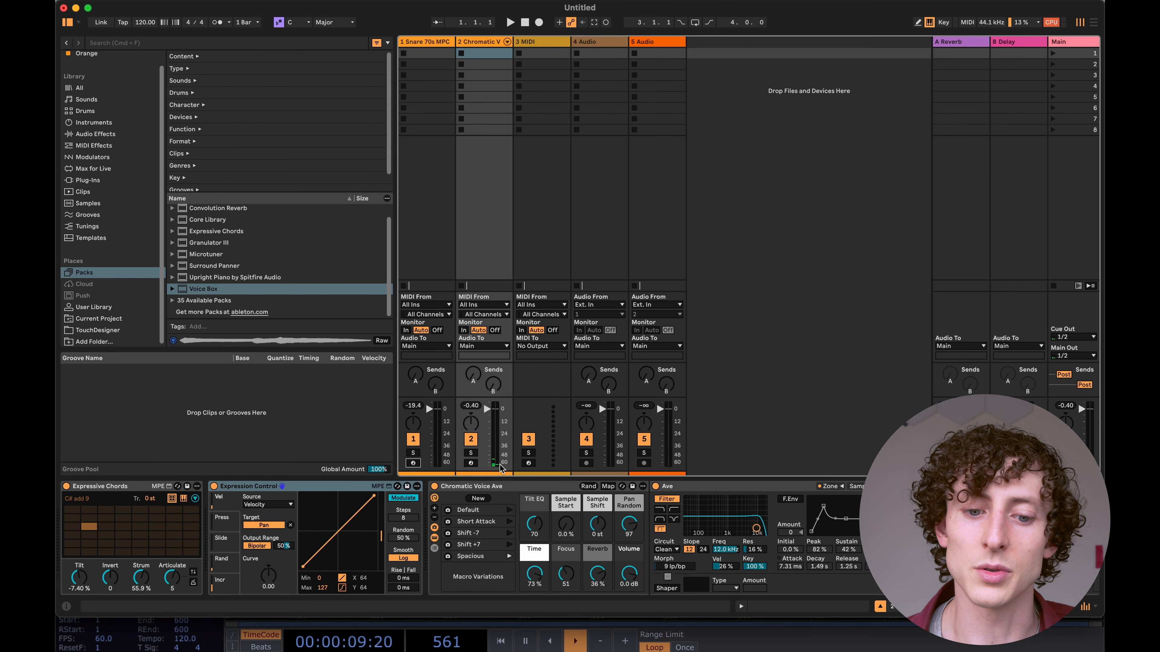
pyautogui.click(479, 42)
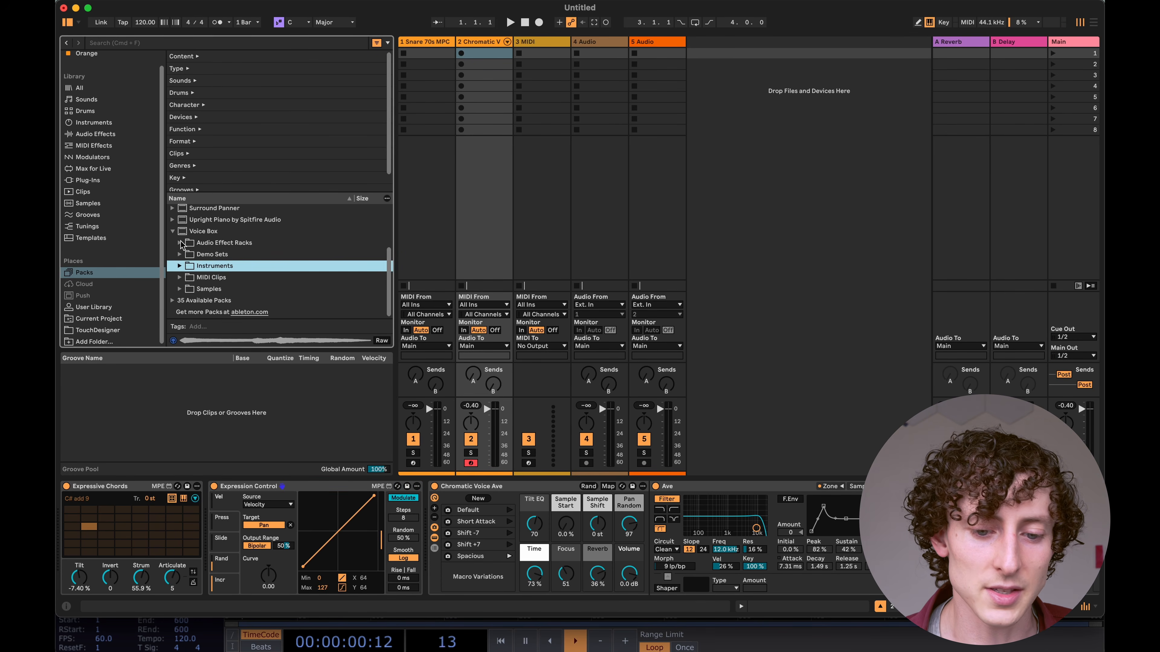
# Step: Collapse the Voice Box pack's folder and look over the list of installed packs
pyautogui.click(173, 231)
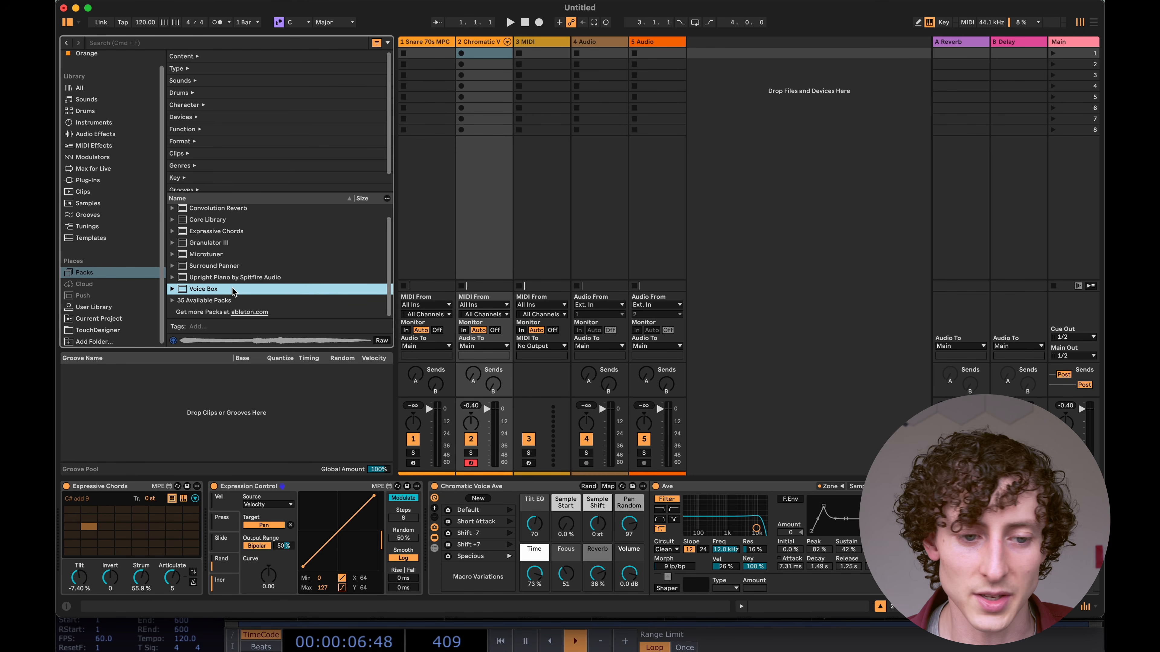
pyautogui.scroll(1, 192, 295)
pyautogui.scroll(-1, 192, 290)
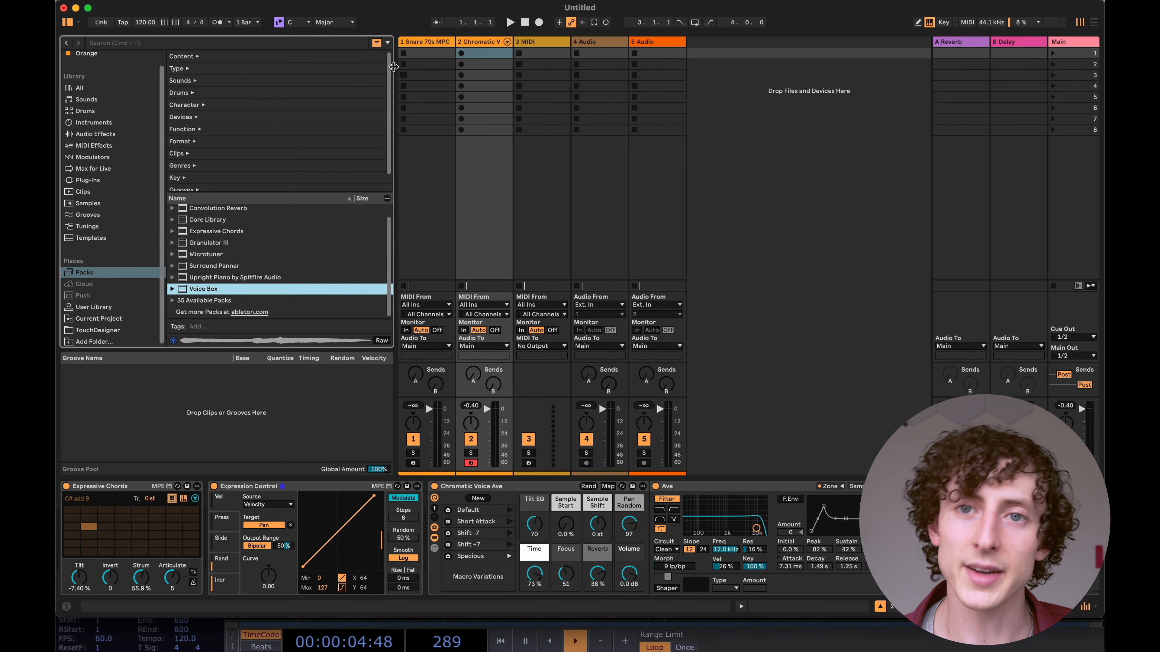
# Step: Open Ableton Live's application settings
pyautogui.click(217, 0)
pyautogui.moveTo(98, 1)
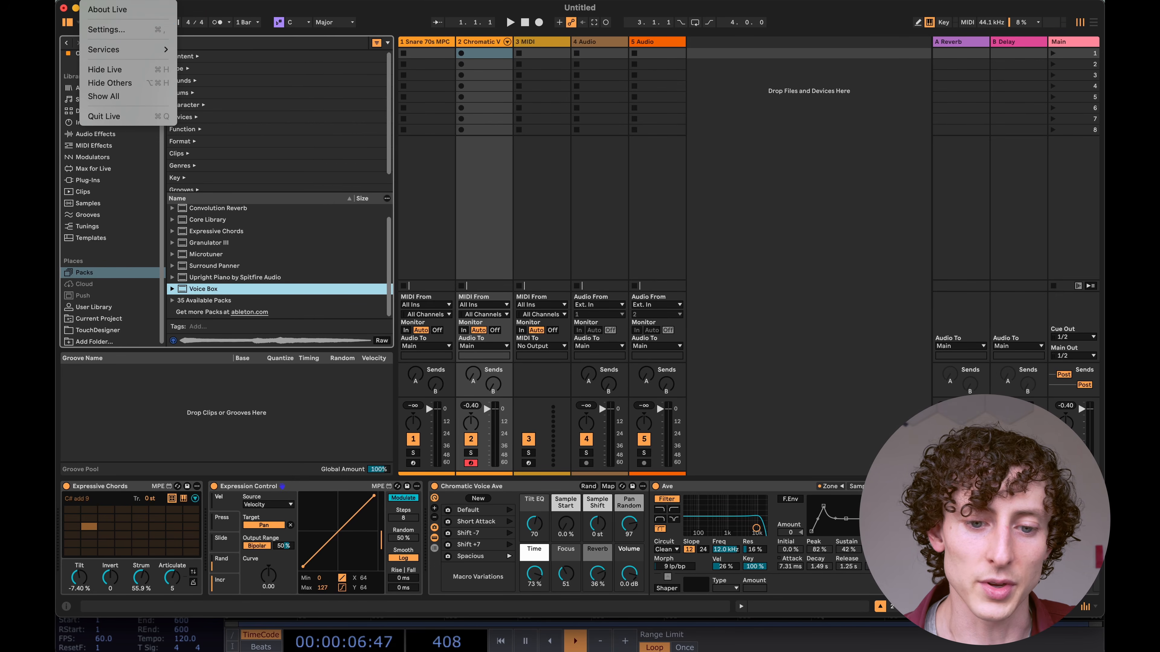
pyautogui.click(106, 29)
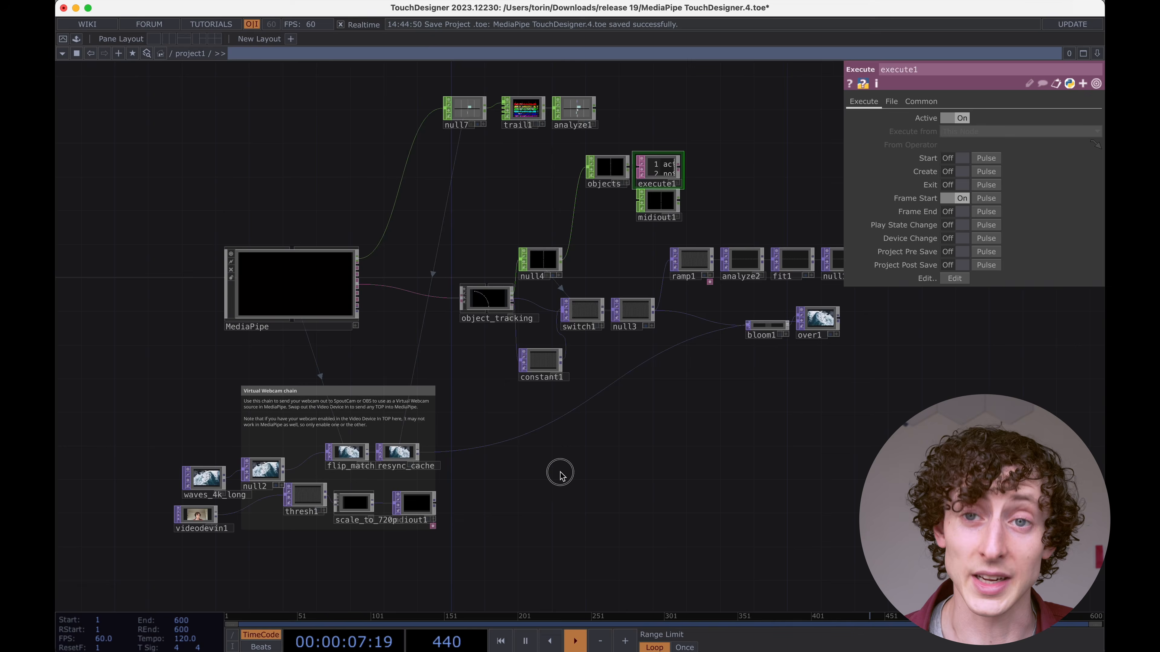
pyautogui.moveTo(559, 471); pyautogui.dragTo(547, 487)
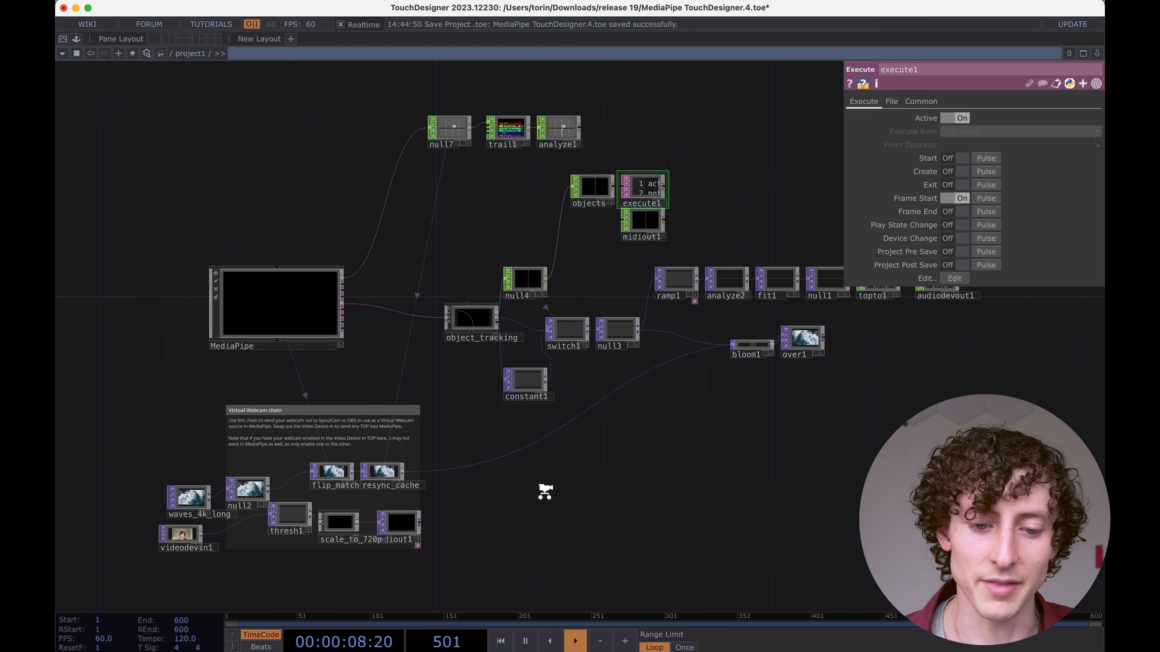